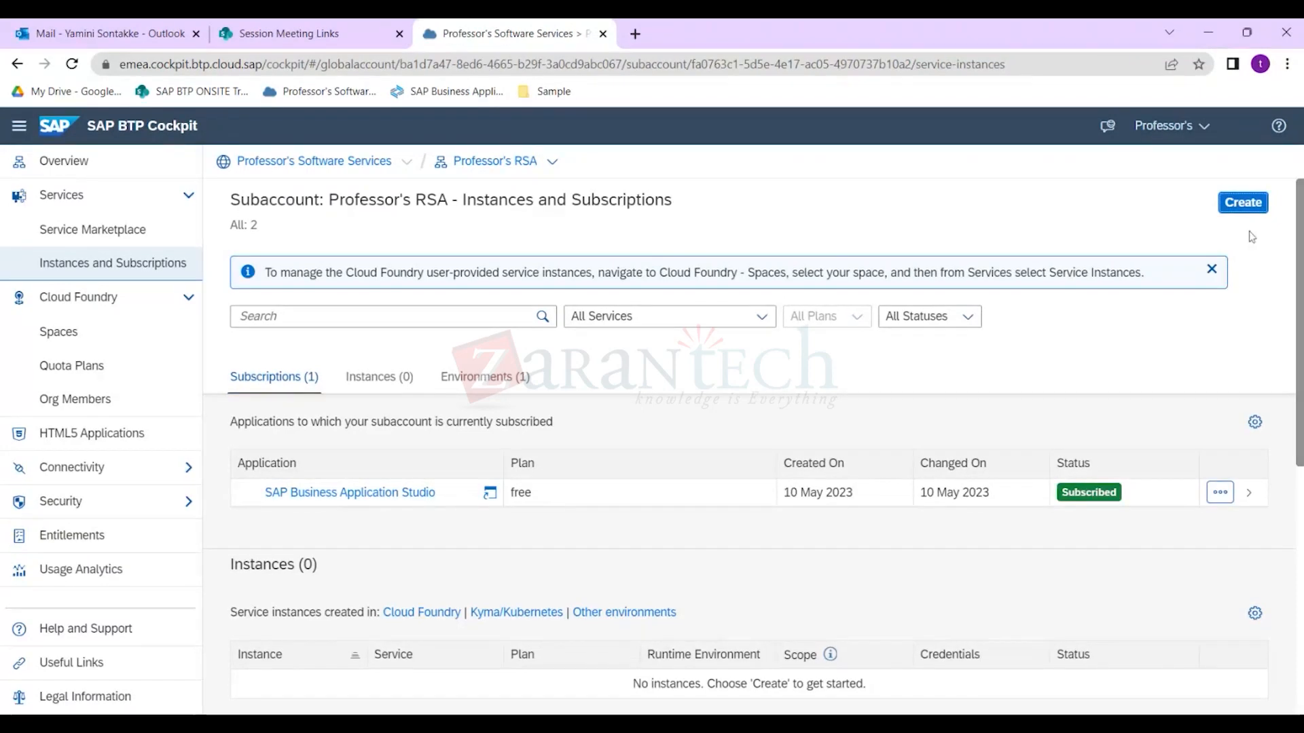
Close the Cloud Foundry info banner and expand Security in the subaccount sidebar.
{"action": "left_click", "coordinate": [1211, 269]}
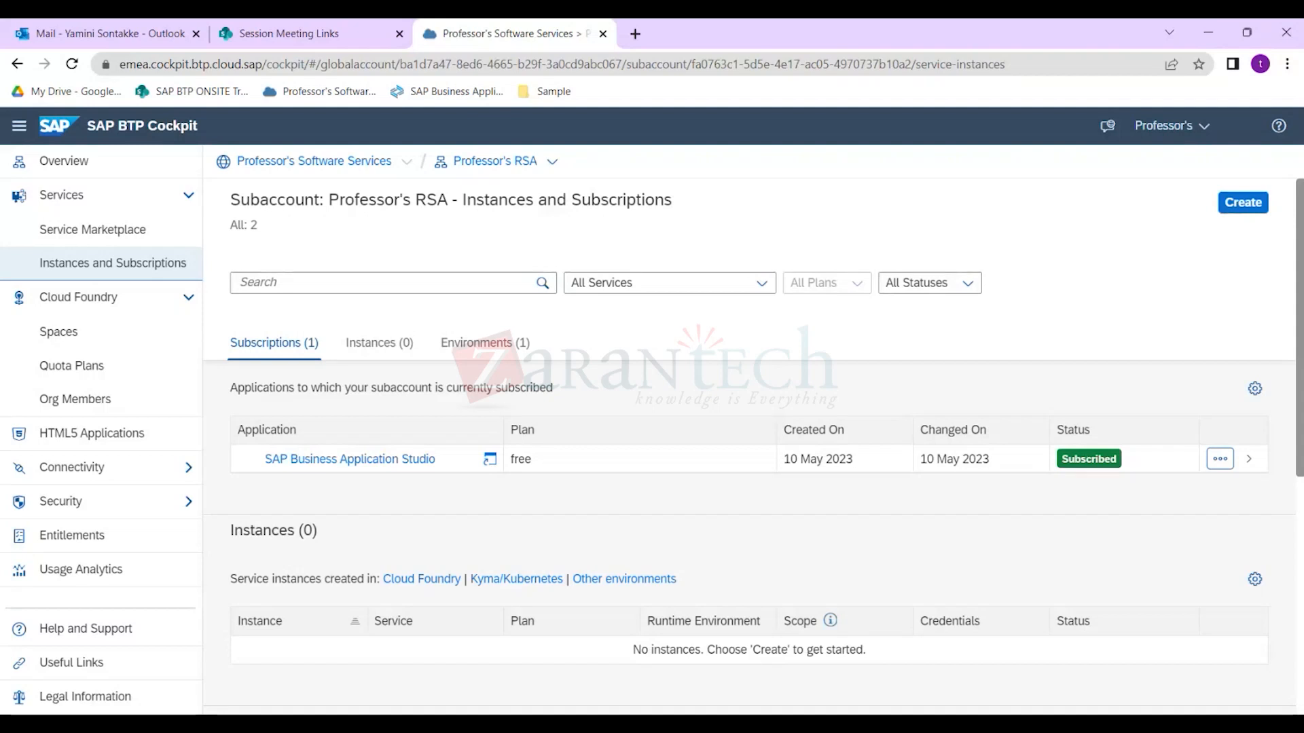
{"action": "left_click", "coordinate": [126, 502]}
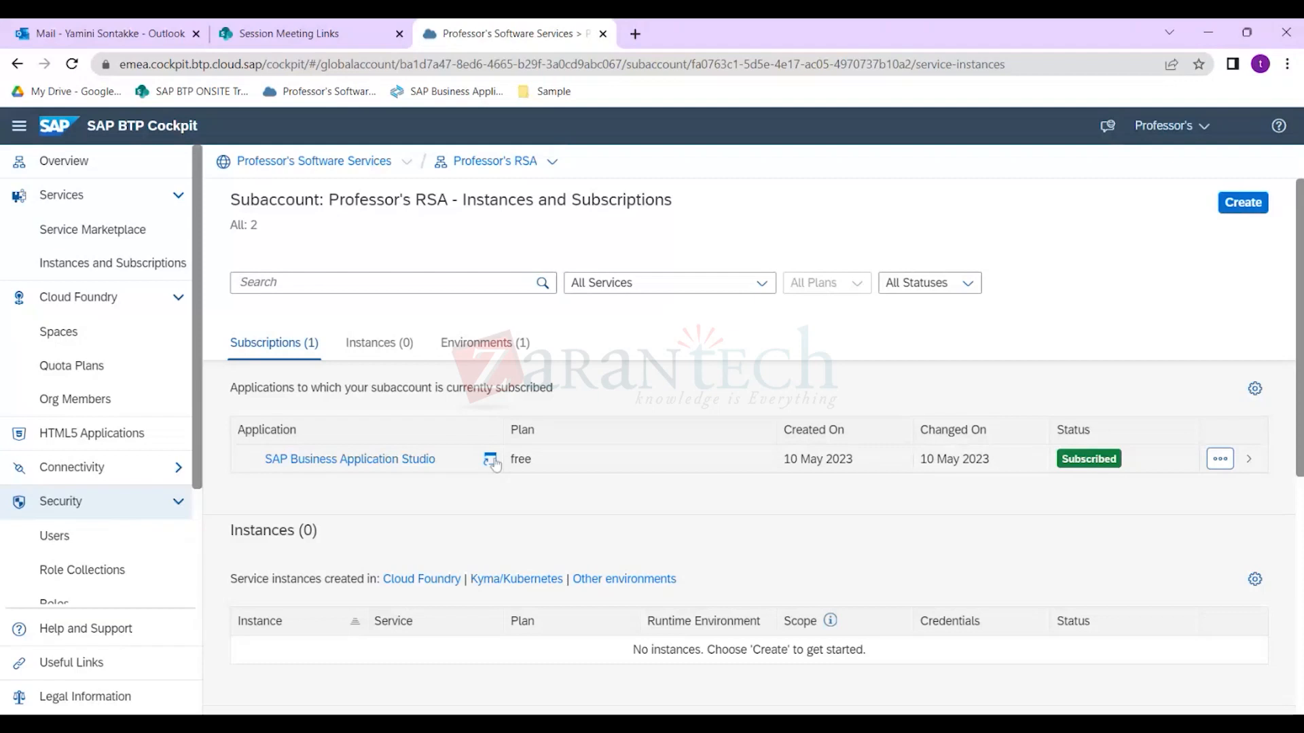
{"action": "scroll", "coordinate": [163, 421], "scroll_direction": "down", "scroll_amount": 3}
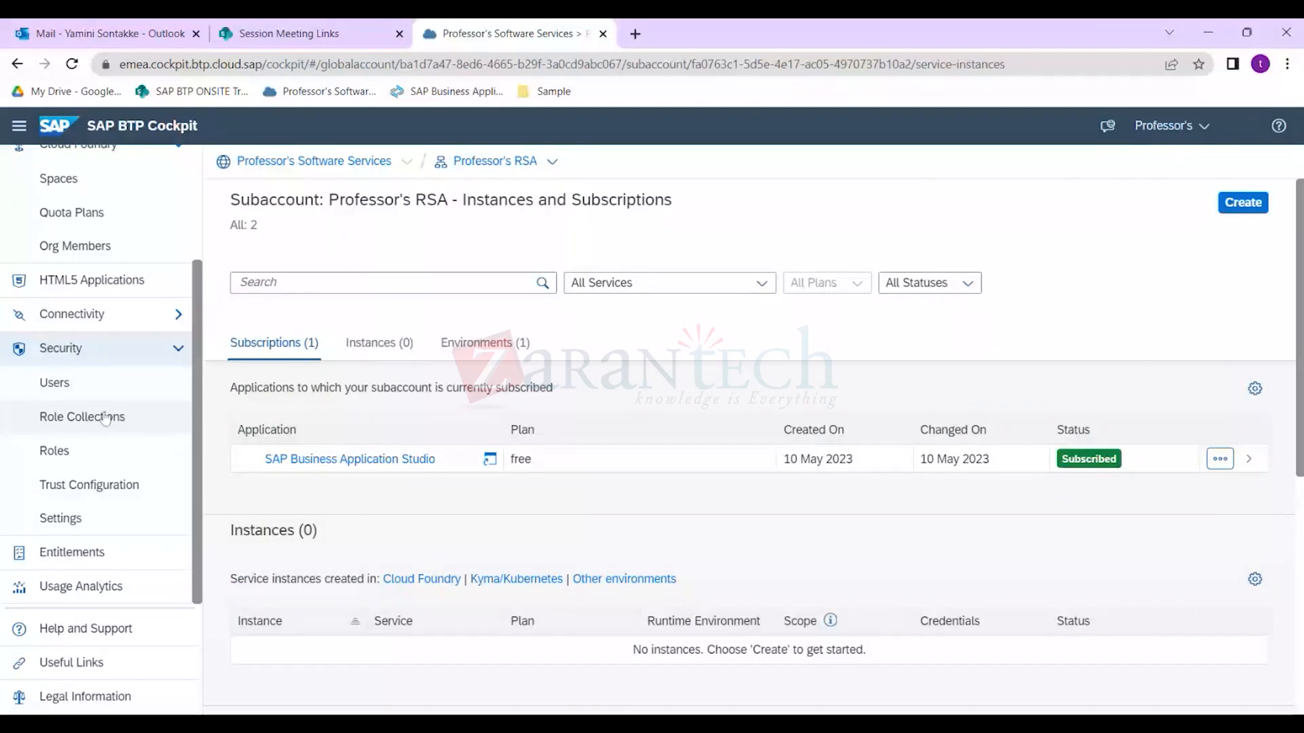
Open the second user under Security > Users and review their role collections.
{"action": "left_click", "coordinate": [68, 384]}
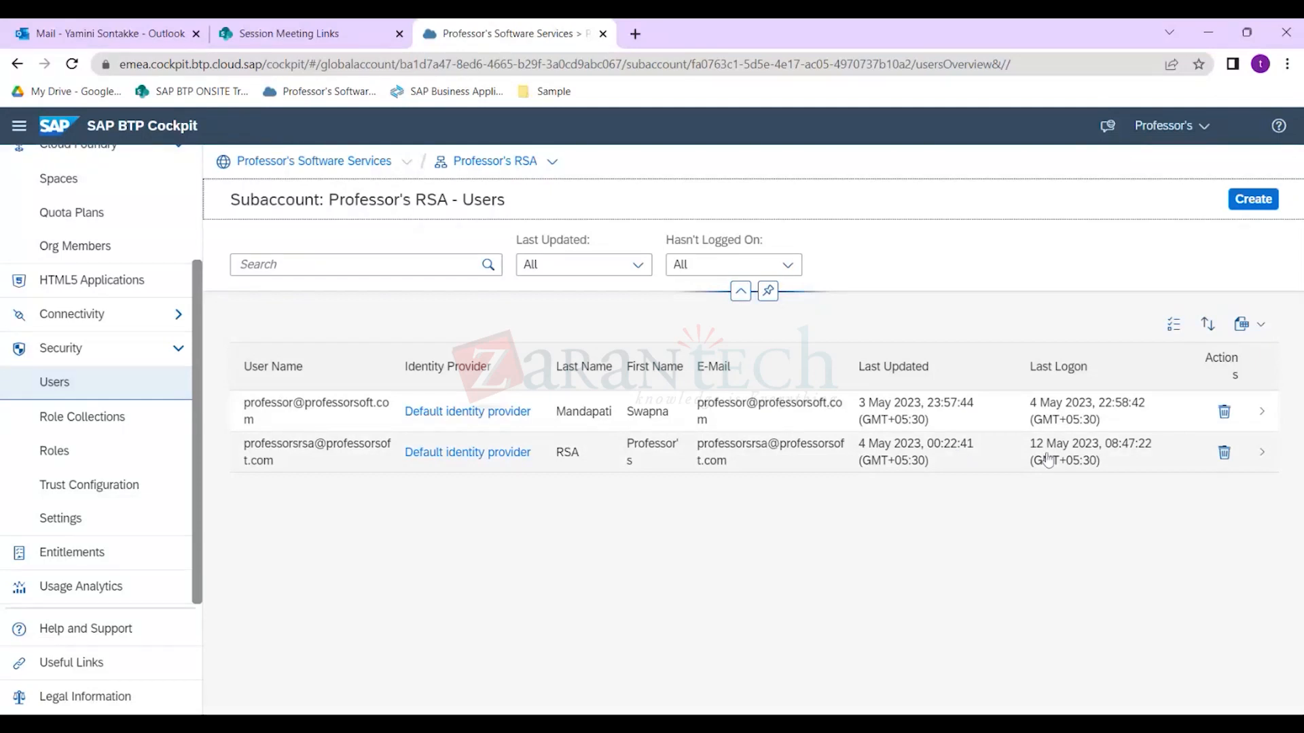
{"action": "left_click", "coordinate": [1048, 461]}
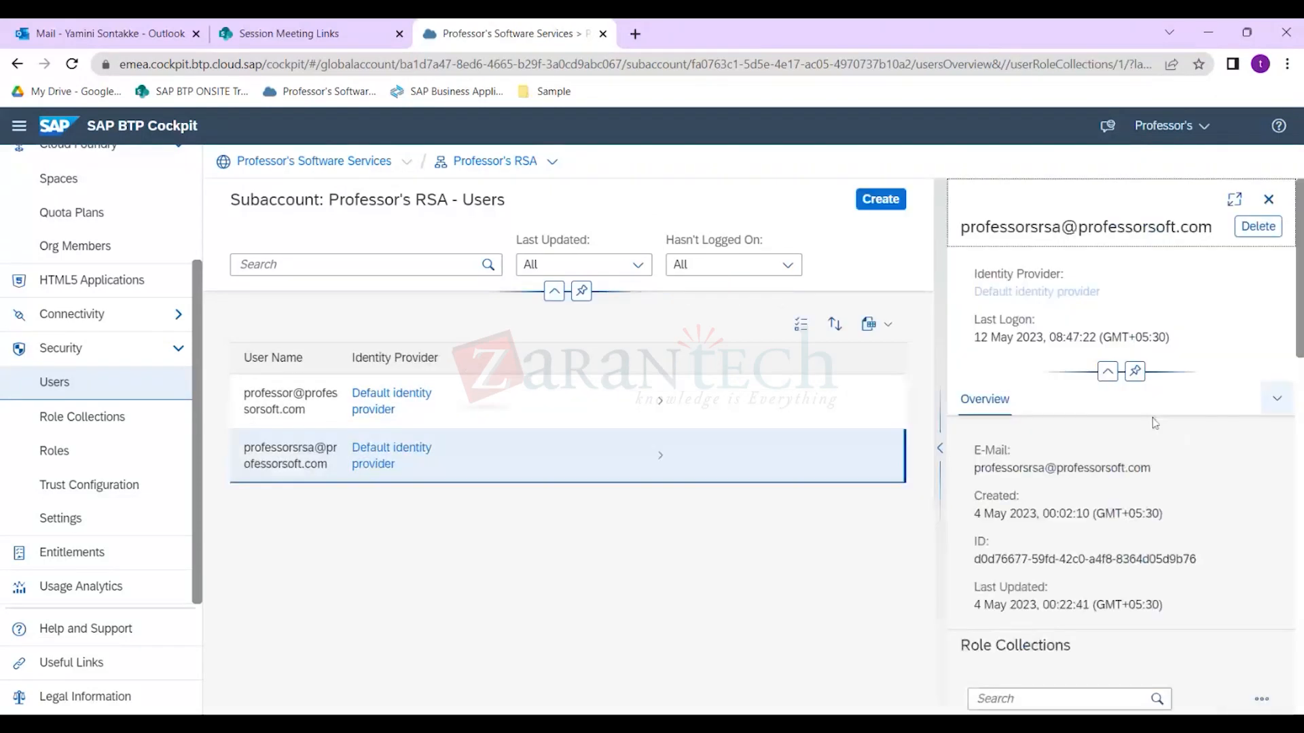
{"action": "scroll", "coordinate": [1158, 441], "scroll_direction": "down", "scroll_amount": 5}
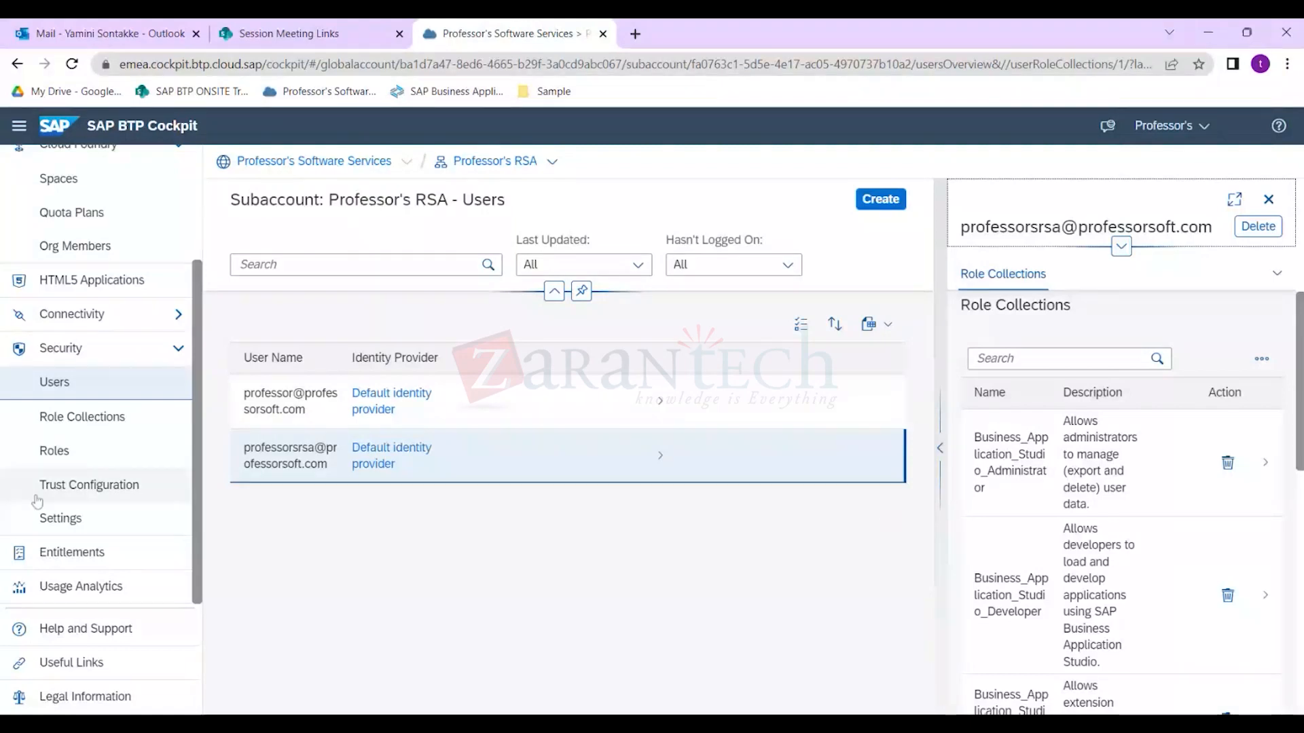
View the subaccount's Roles overview, return to the Users list and expand Connectivity.
{"action": "left_click", "coordinate": [76, 451]}
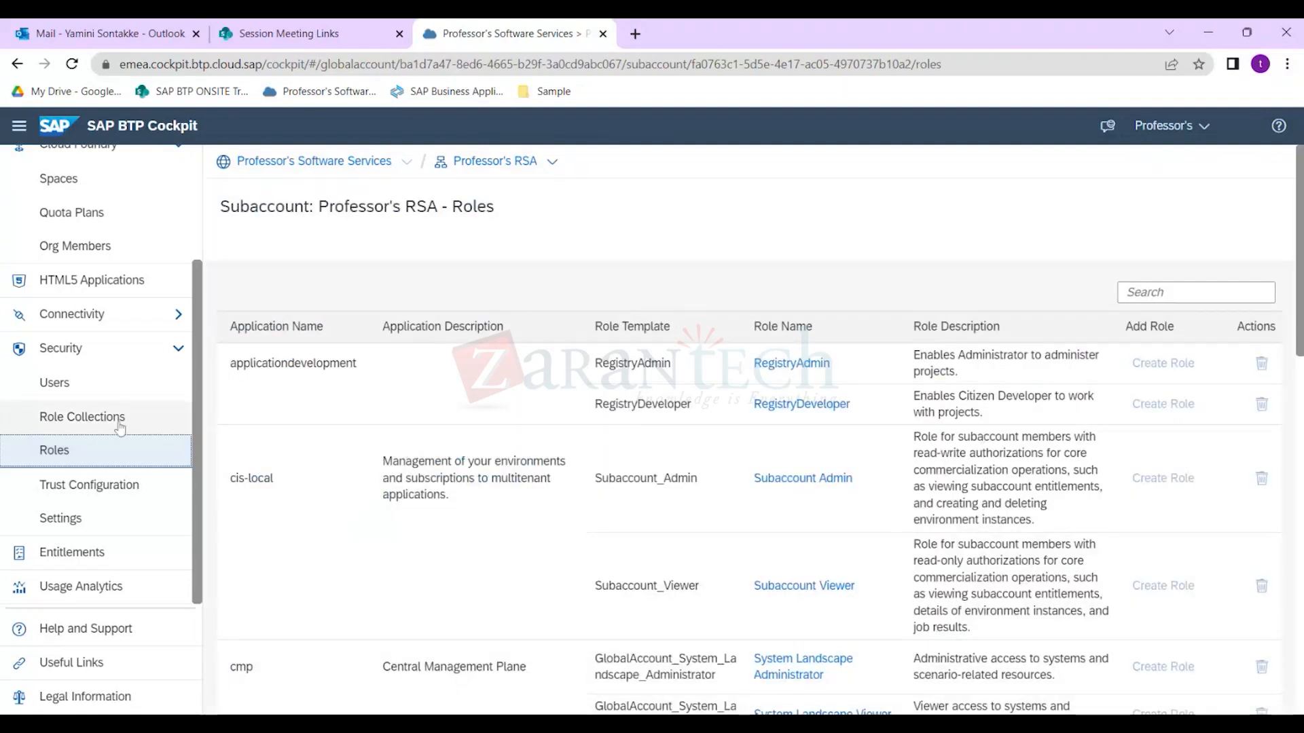
{"action": "key", "text": "alt+Left"}
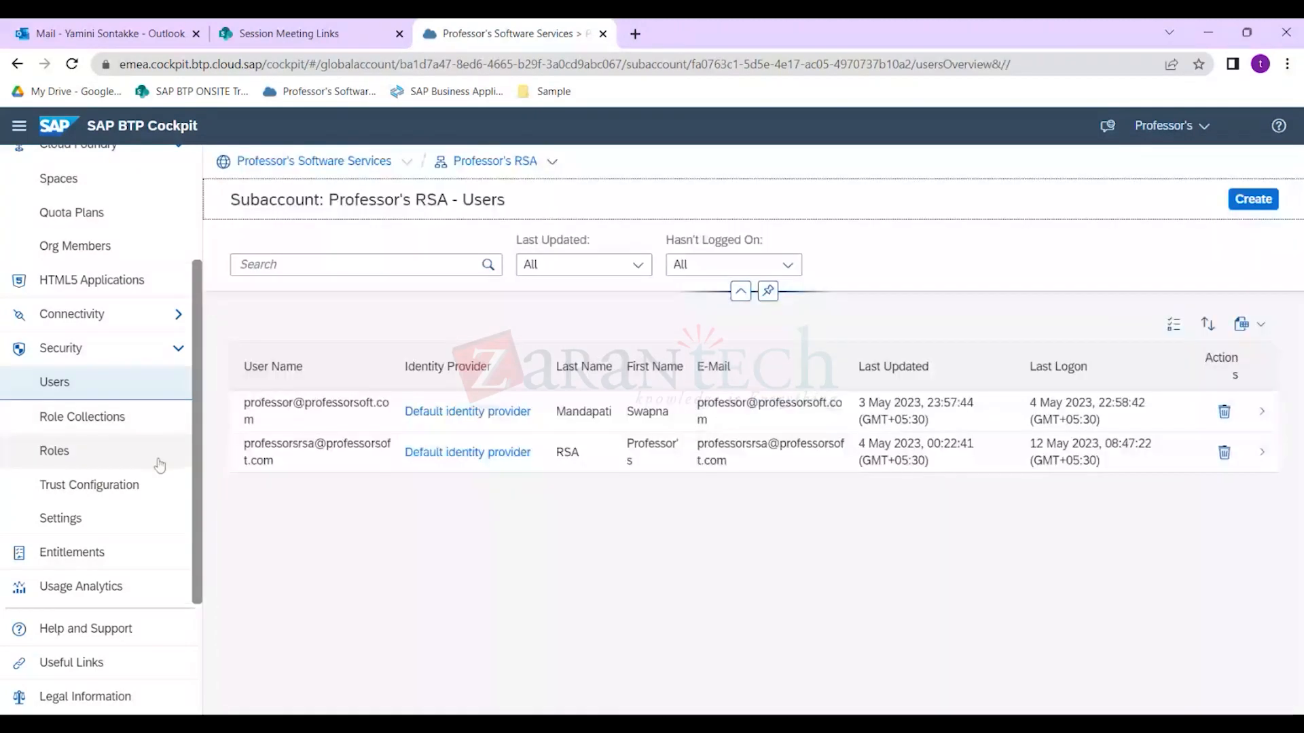
{"action": "left_click", "coordinate": [179, 314]}
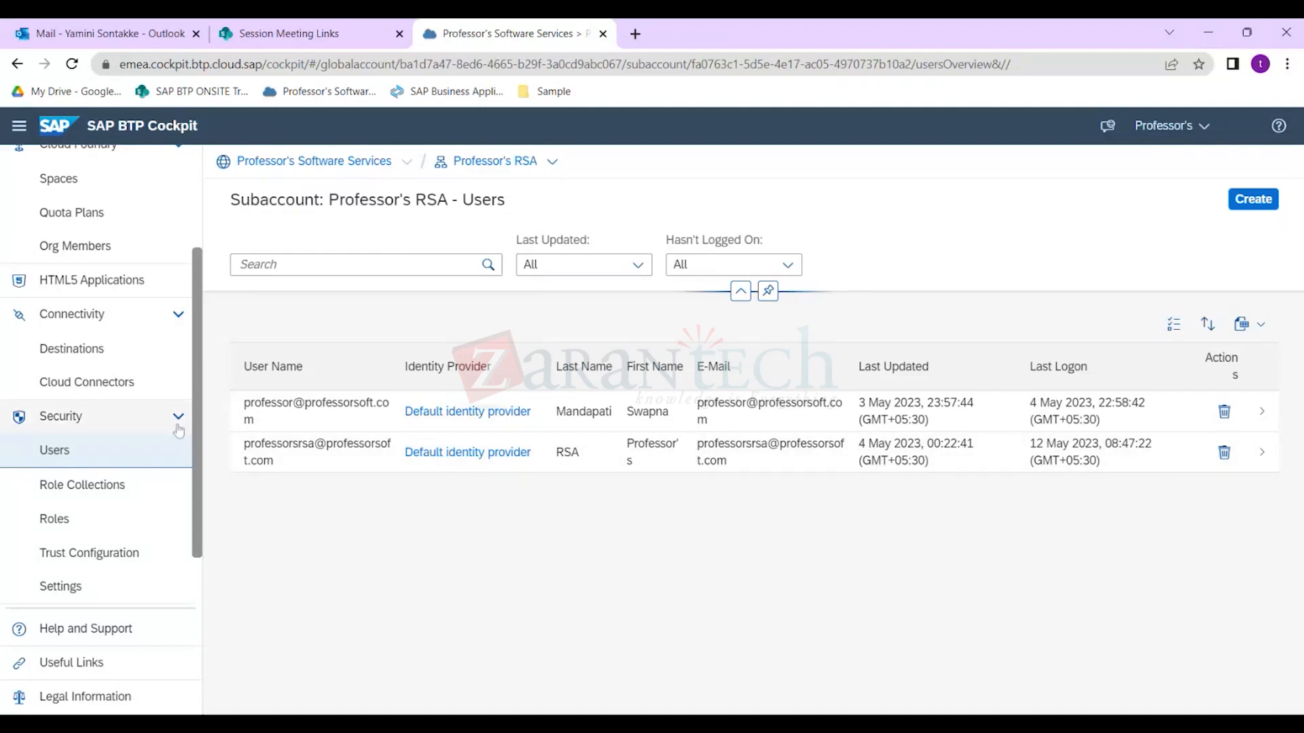
Collapse the Security section in the sidebar, leaving the two-user list displayed.
{"action": "left_click", "coordinate": [177, 426]}
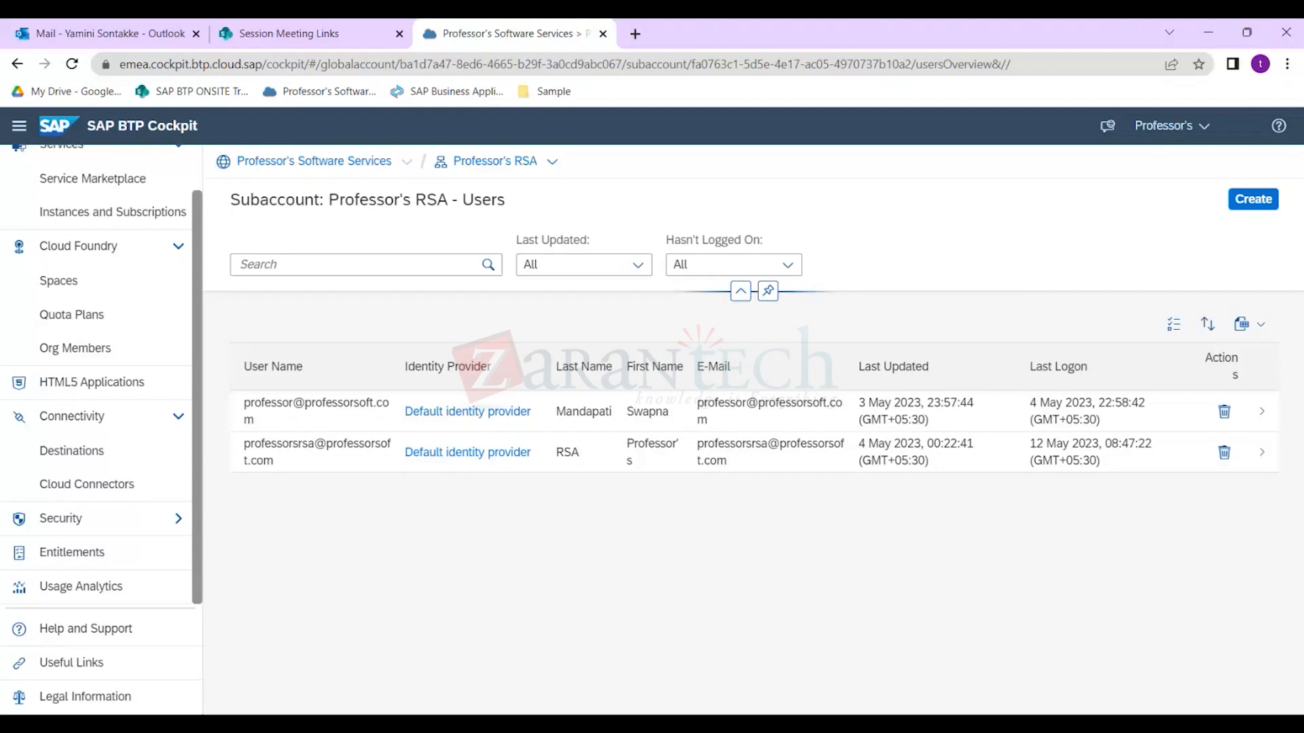
Go up to the Professor's Software Services global account and open its entitlements.
{"action": "left_click", "coordinate": [313, 161]}
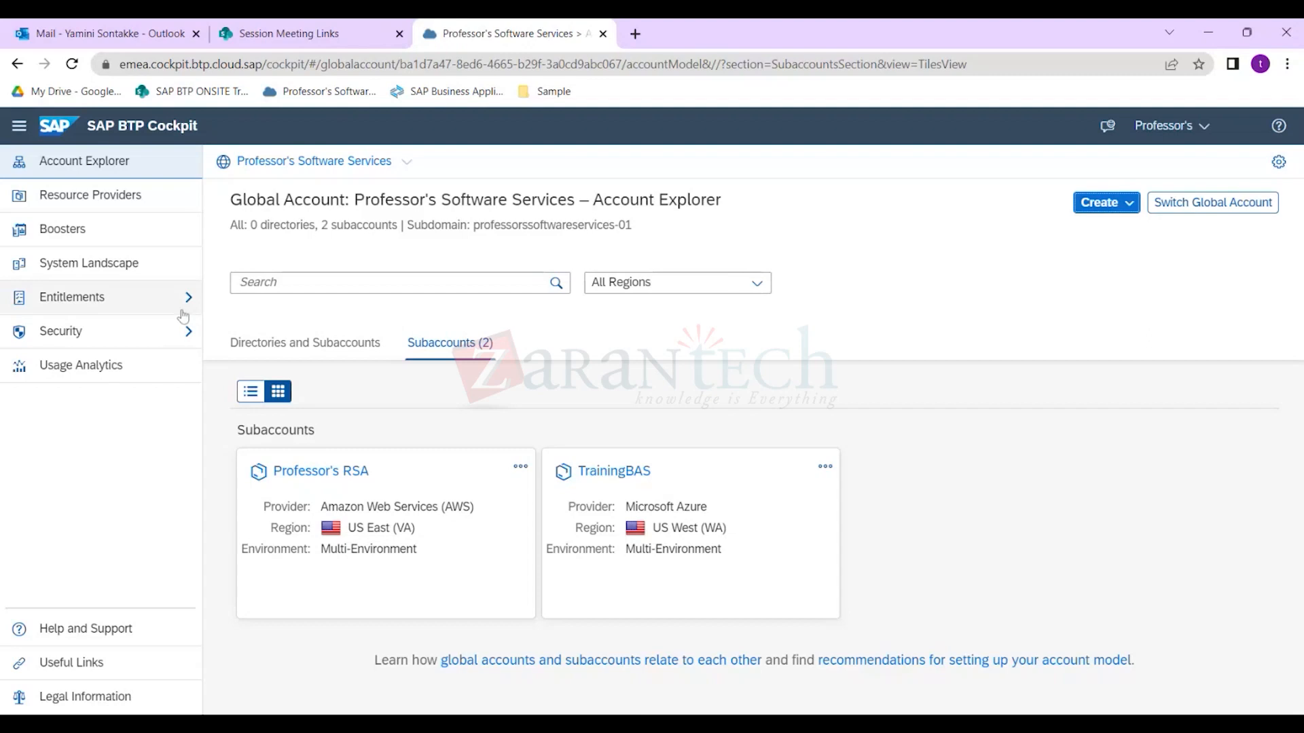
{"action": "left_click", "coordinate": [133, 305]}
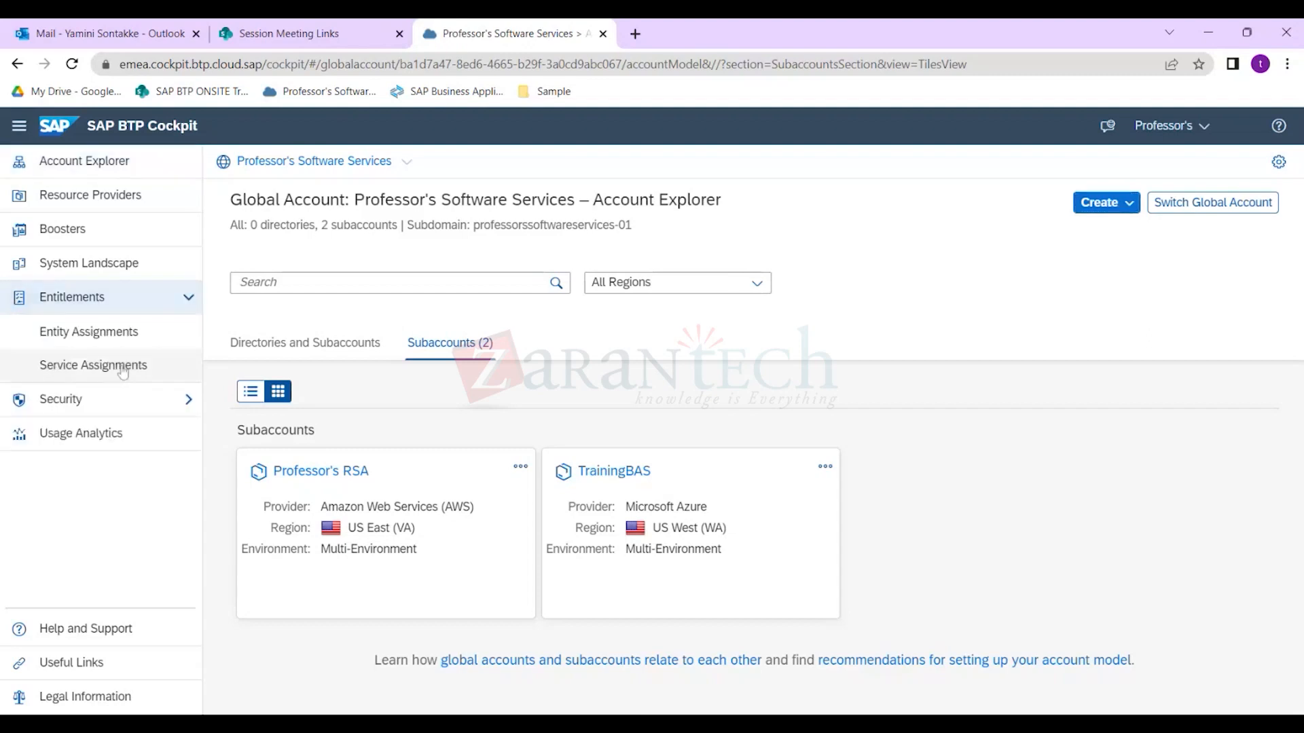
{"action": "left_click", "coordinate": [122, 370]}
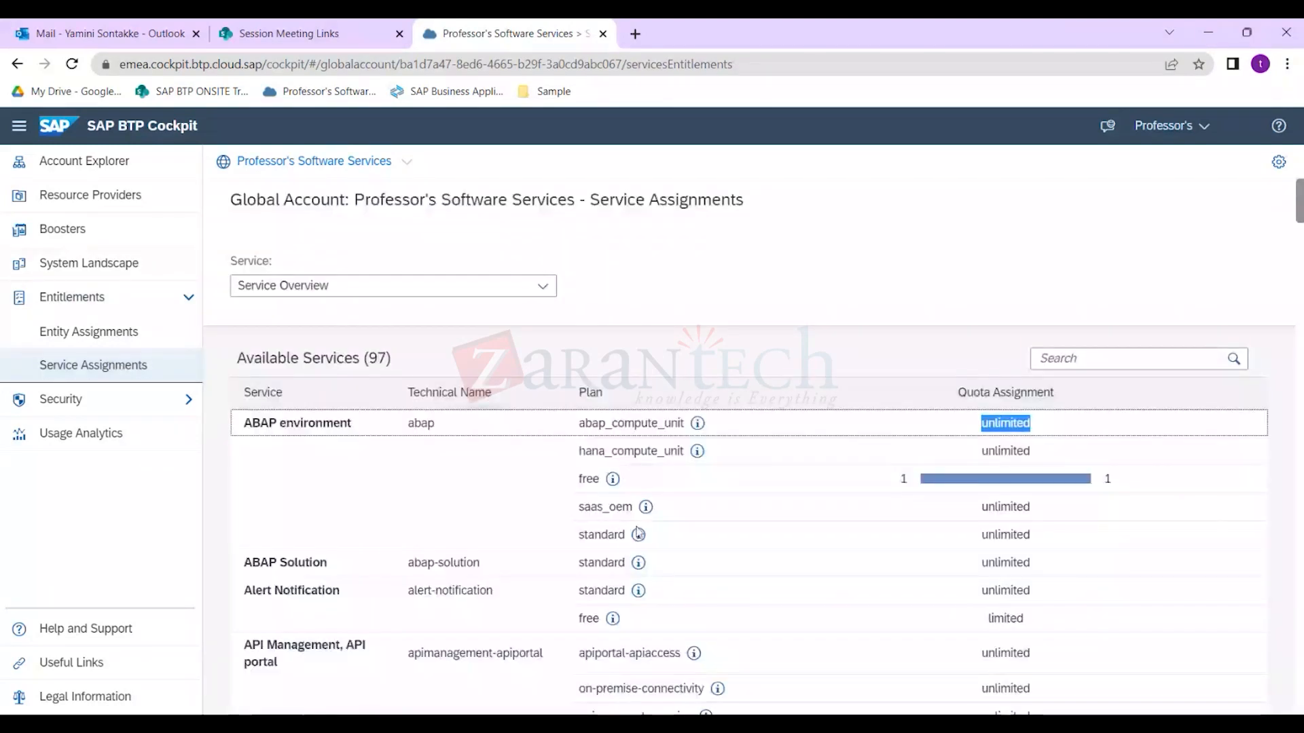
{"action": "scroll", "coordinate": [638, 535], "scroll_direction": "down", "scroll_amount": 2}
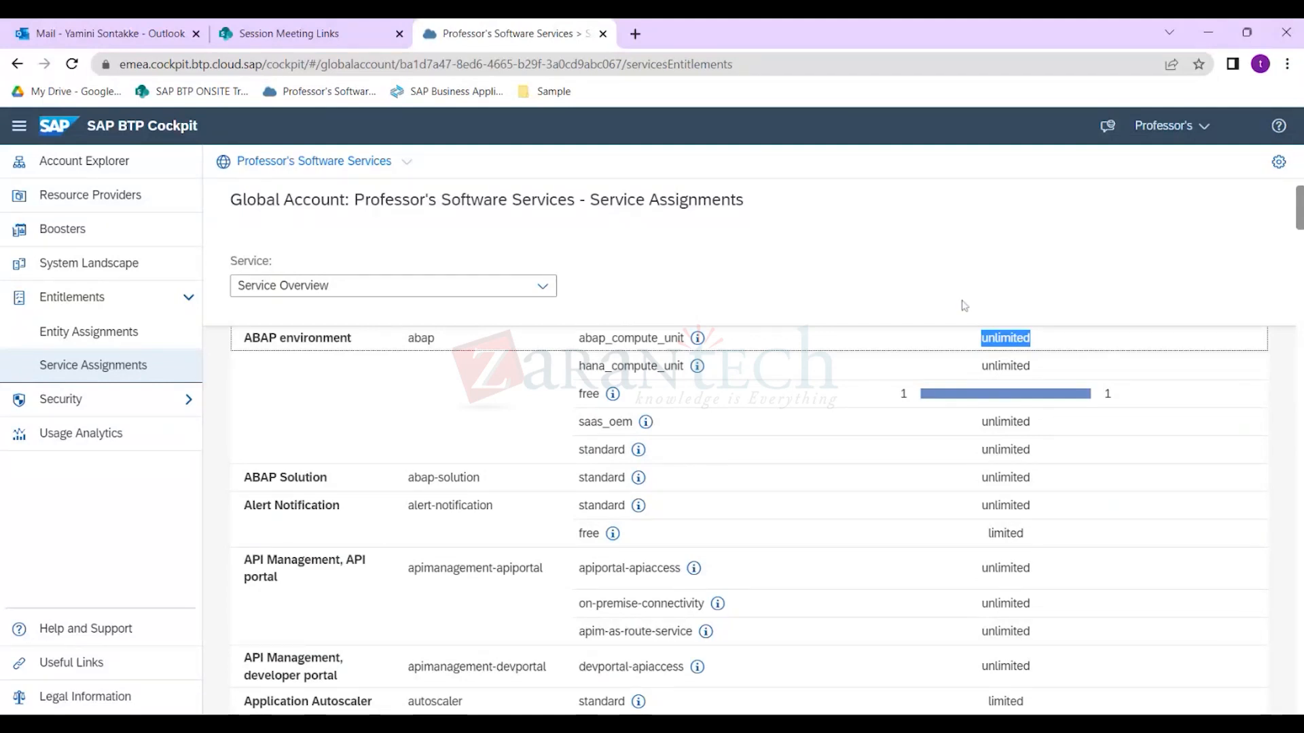
{"action": "left_click", "coordinate": [364, 165]}
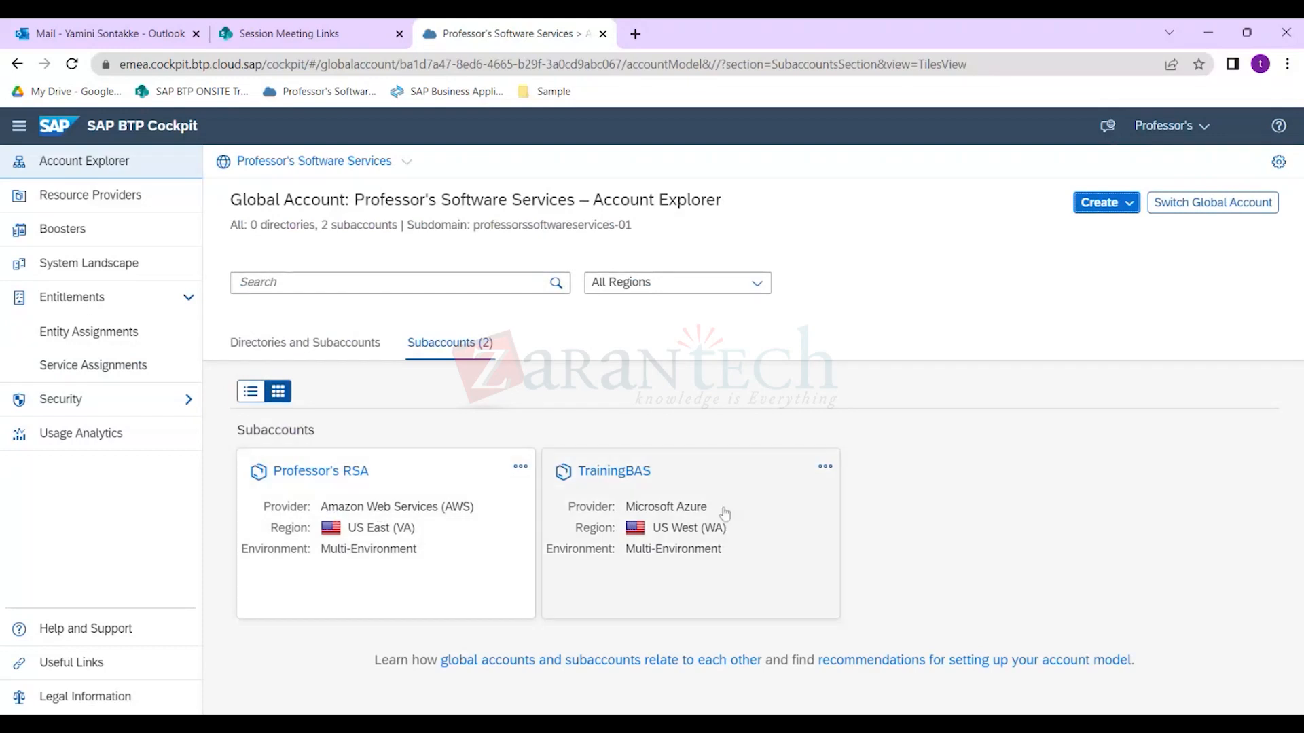
Begin a new subaccount in region Singapore (AWS, cf-ap11), then cancel without creating it.
{"action": "left_click", "coordinate": [1096, 202]}
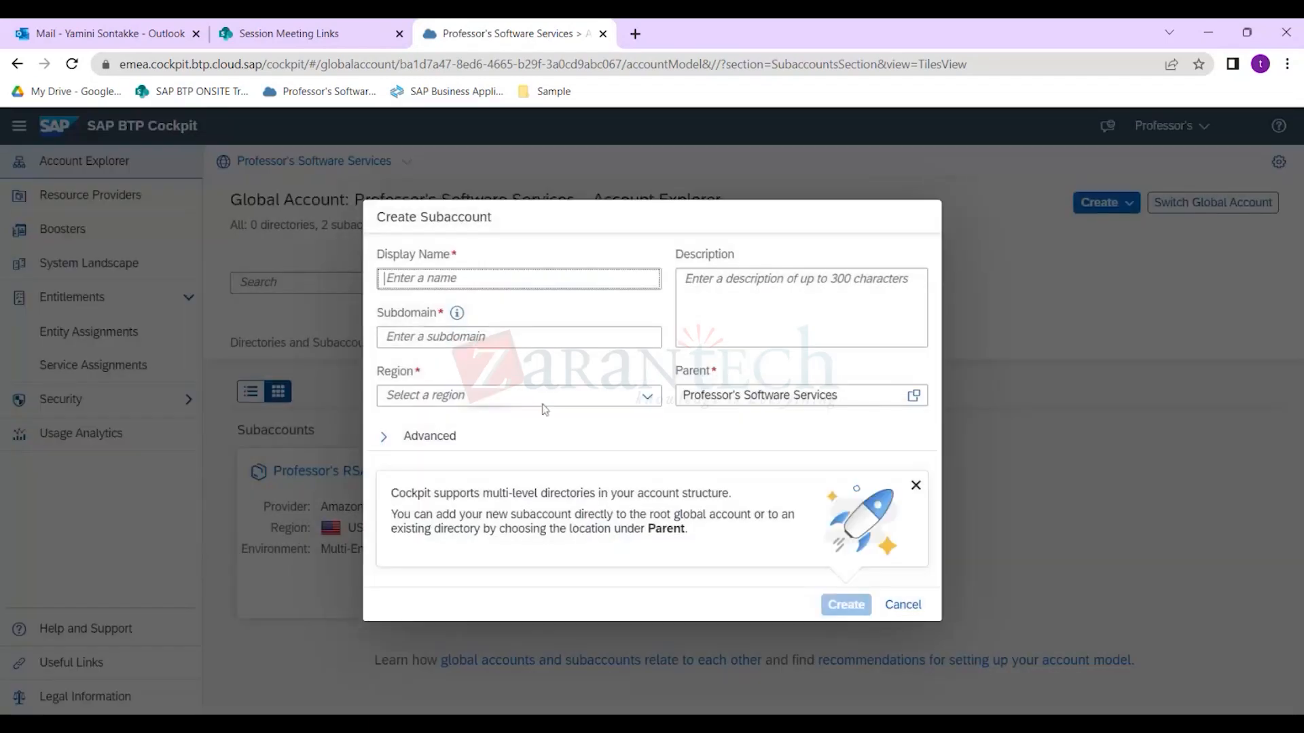
{"action": "left_click", "coordinate": [540, 397]}
{"action": "scroll", "coordinate": [476, 435], "scroll_direction": "down", "scroll_amount": 3}
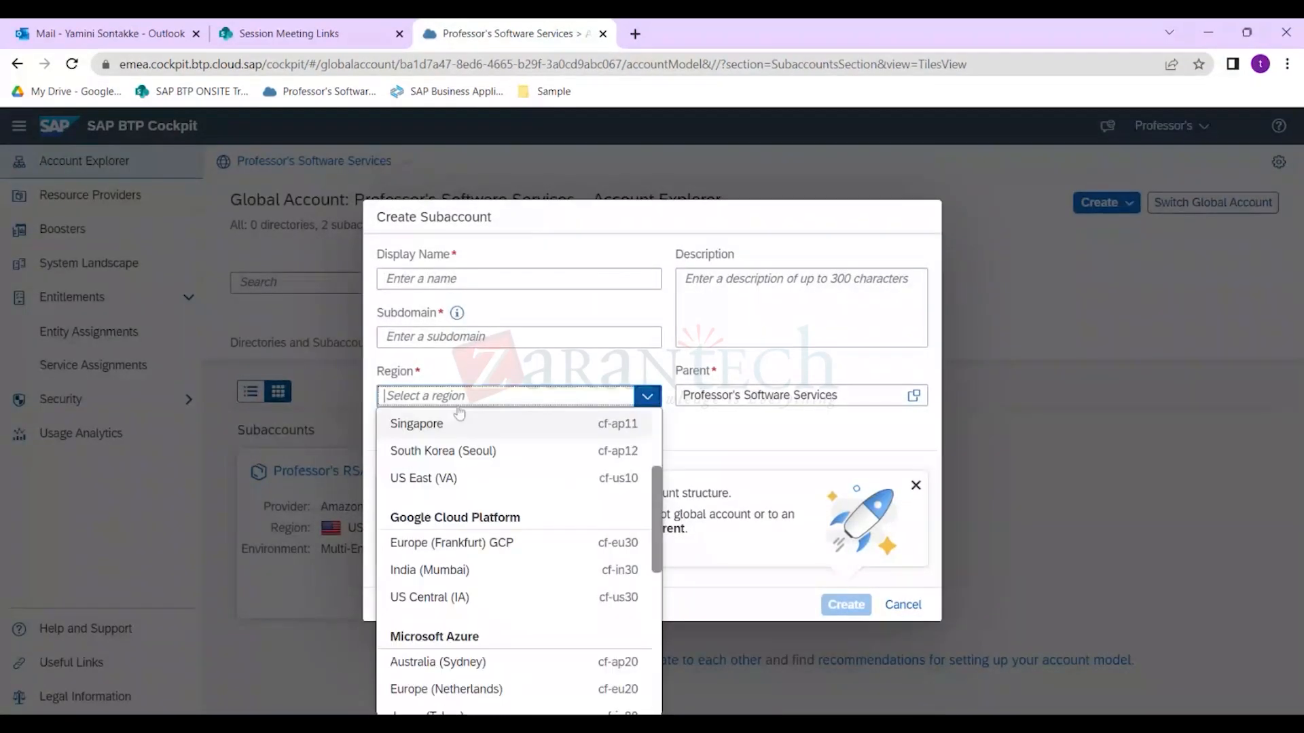
{"action": "type", "text": "Singapore"}
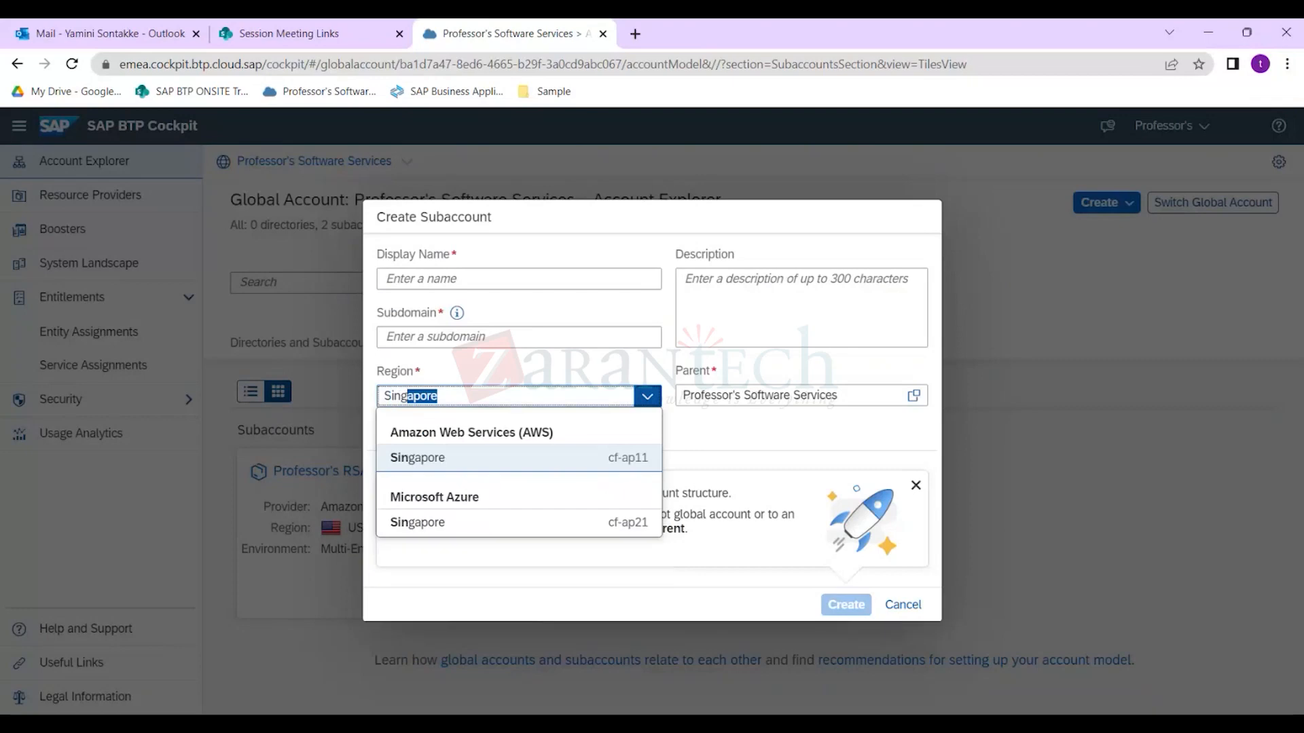
{"action": "left_click", "coordinate": [418, 458]}
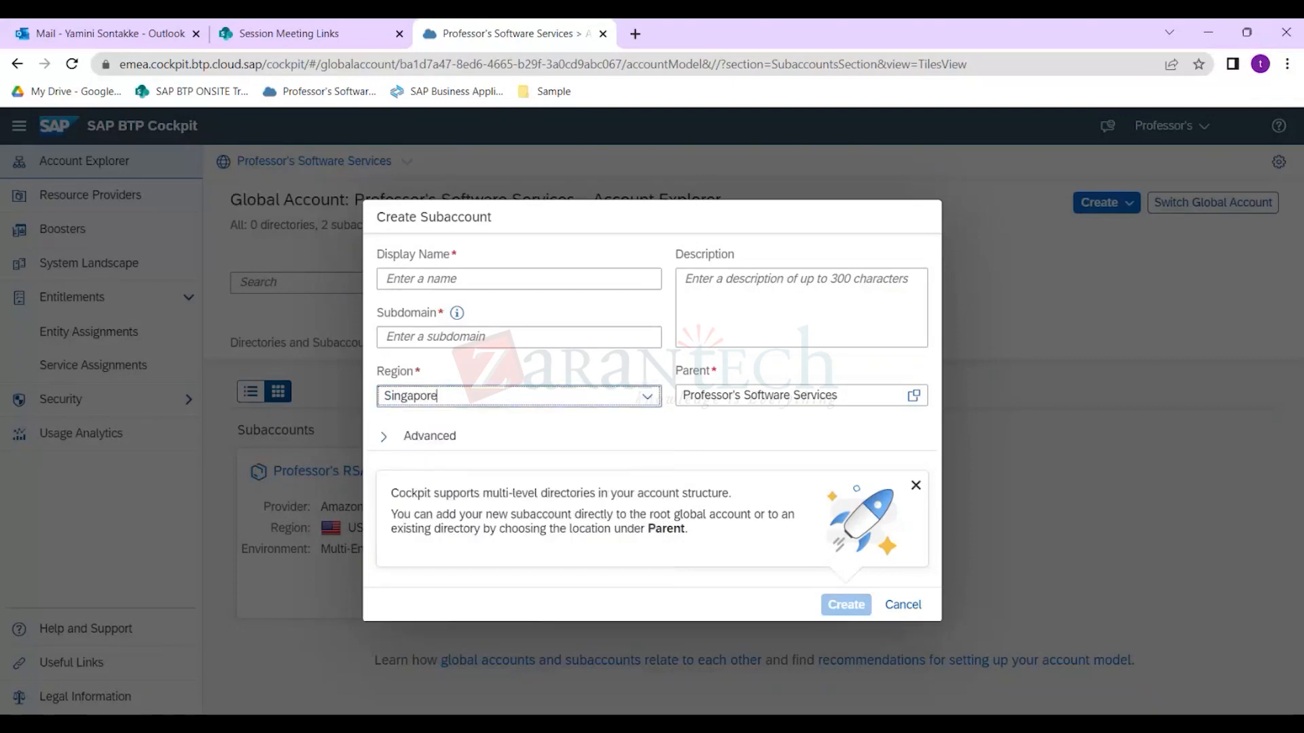
{"action": "left_click_drag", "start_coordinate": [459, 397], "coordinate": [379, 399]}
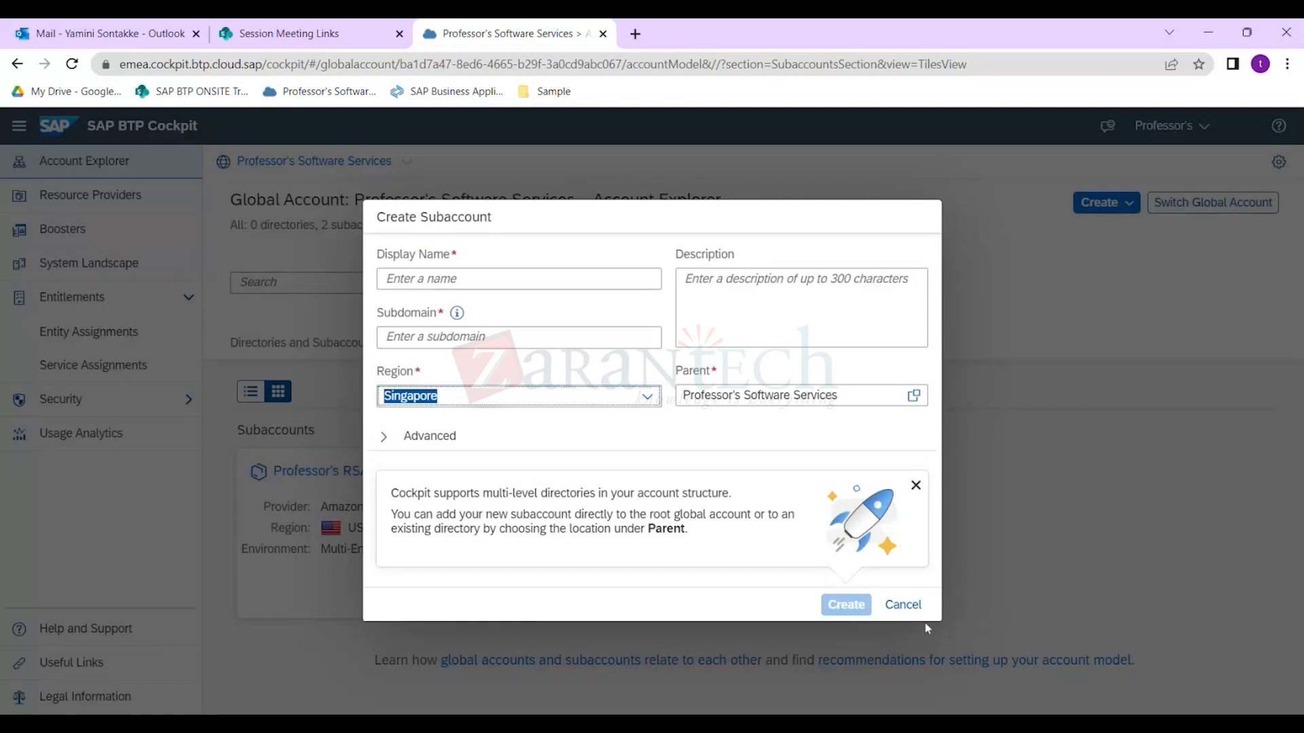
{"action": "left_click", "coordinate": [903, 606]}
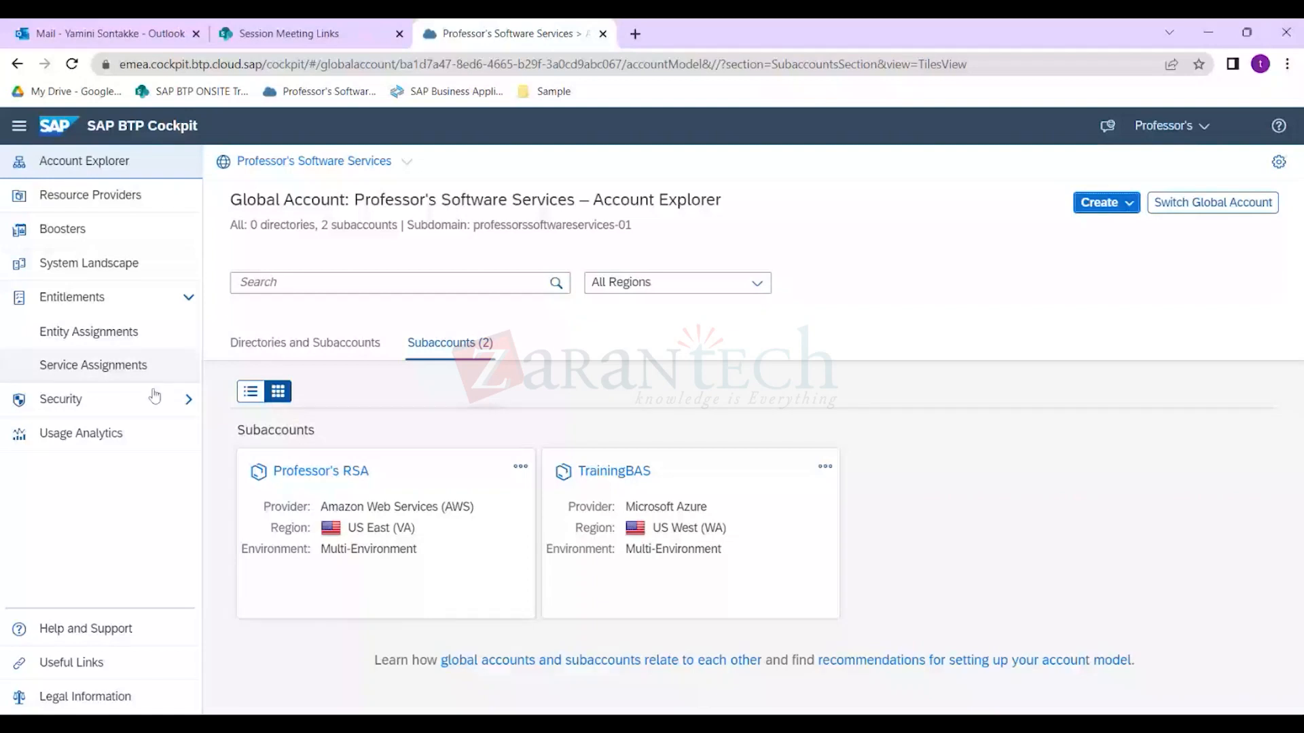
Open the Professor's RSA subaccount tile, then switch away from the browser window.
{"action": "left_click", "coordinate": [316, 471]}
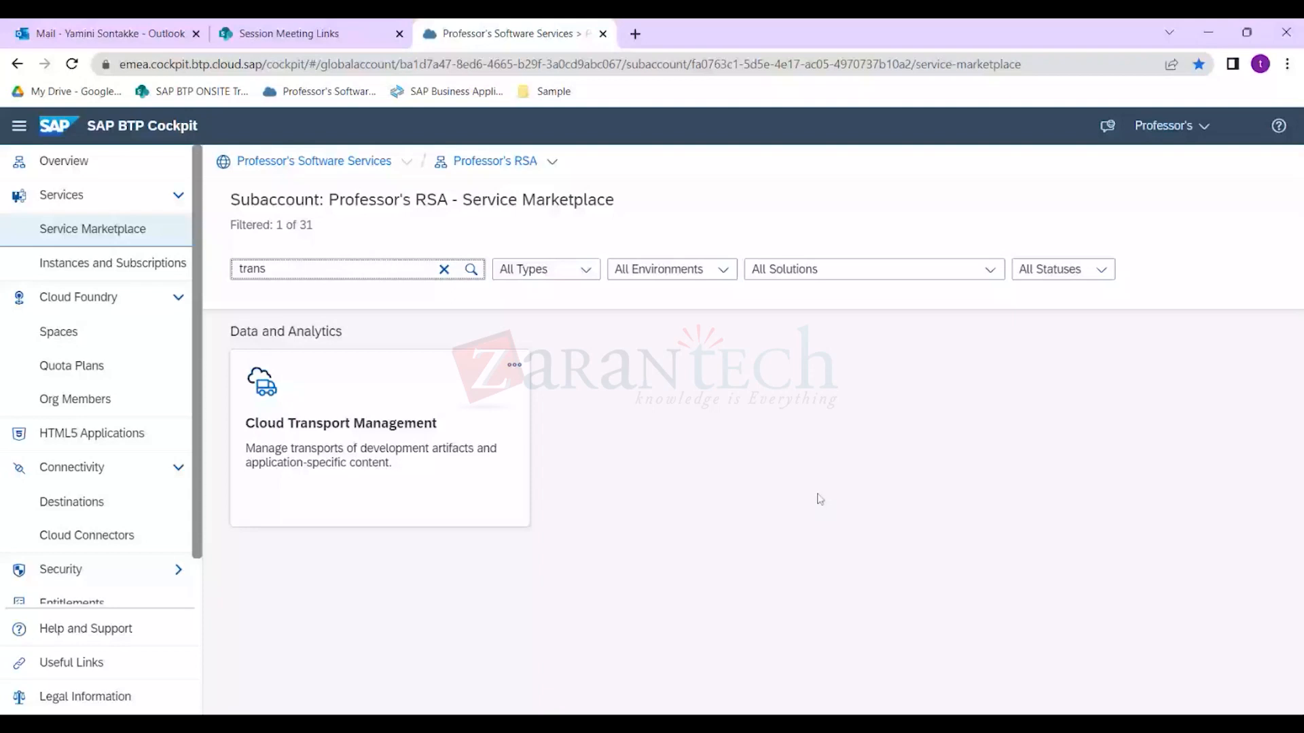
{"action": "key", "text": "alt+Tab"}
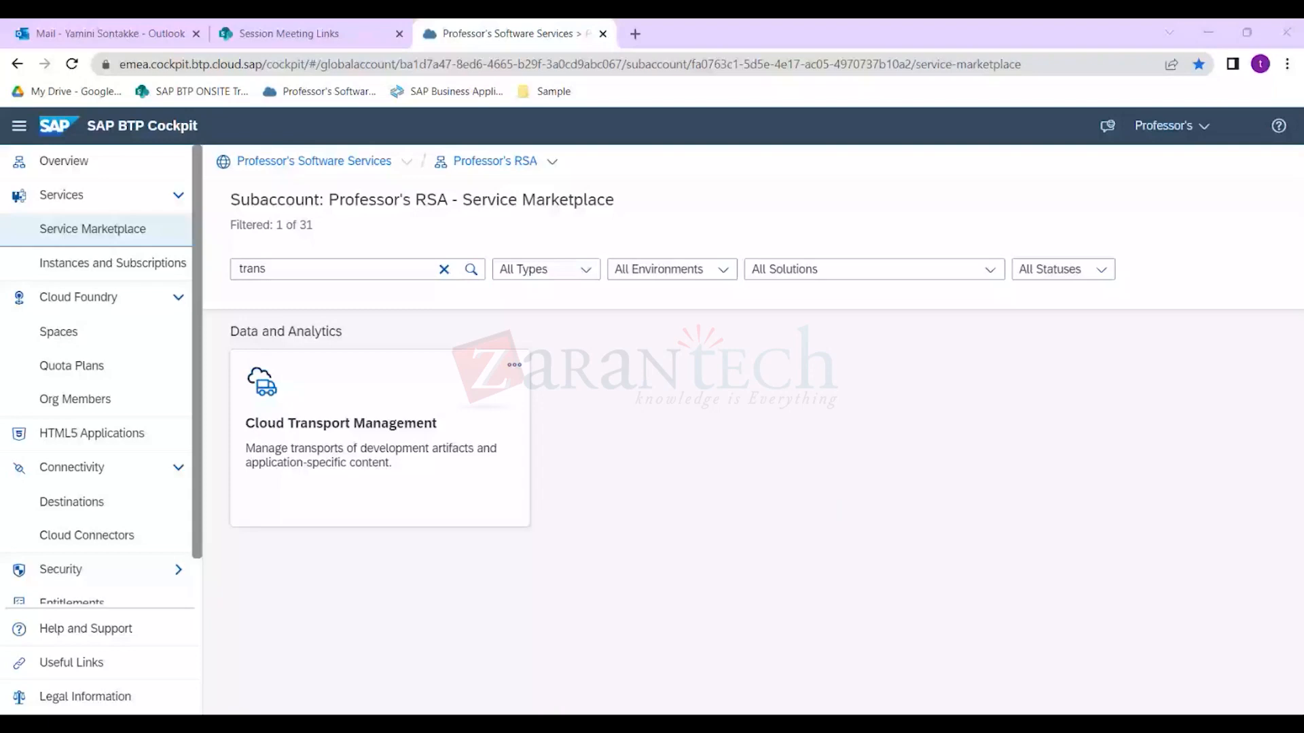
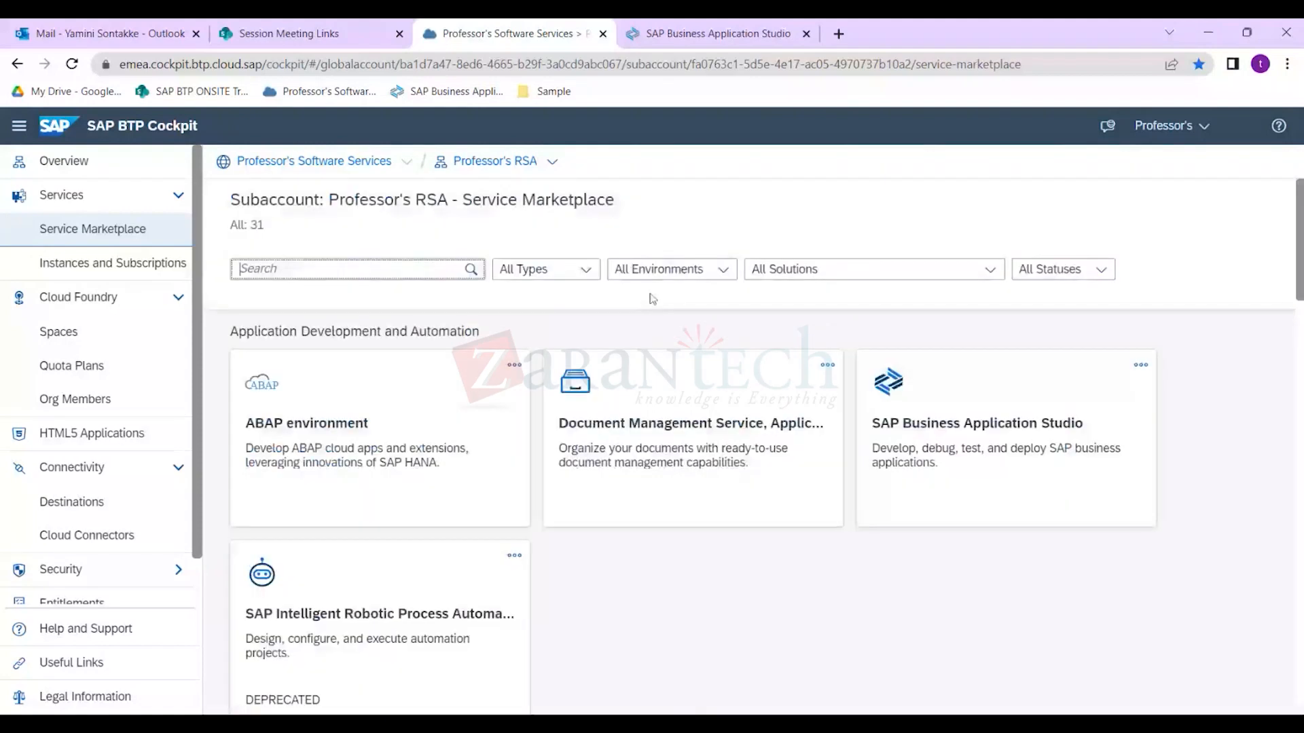
Search the Professor's RSA Service Marketplace for 'bi', then for 'build'.
{"action": "left_click", "coordinate": [889, 274]}
{"action": "left_click", "coordinate": [394, 262]}
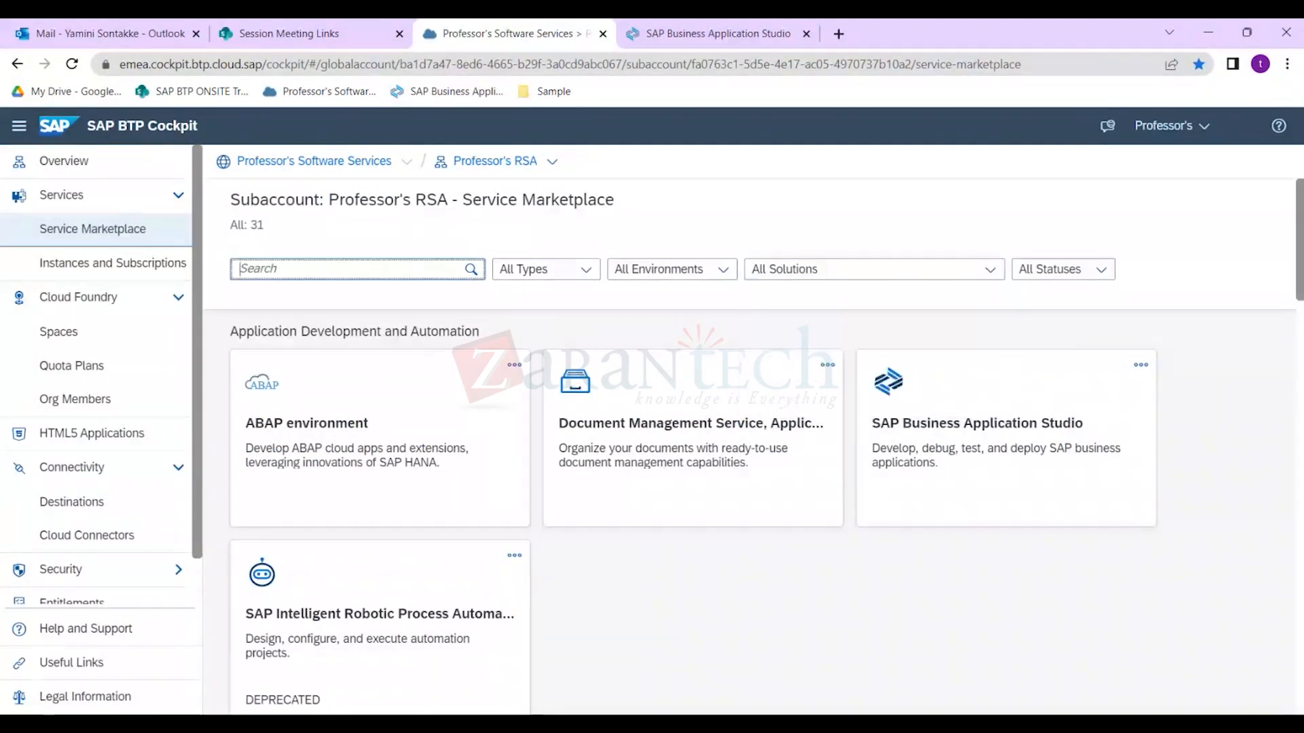
{"action": "type", "text": "bil"}
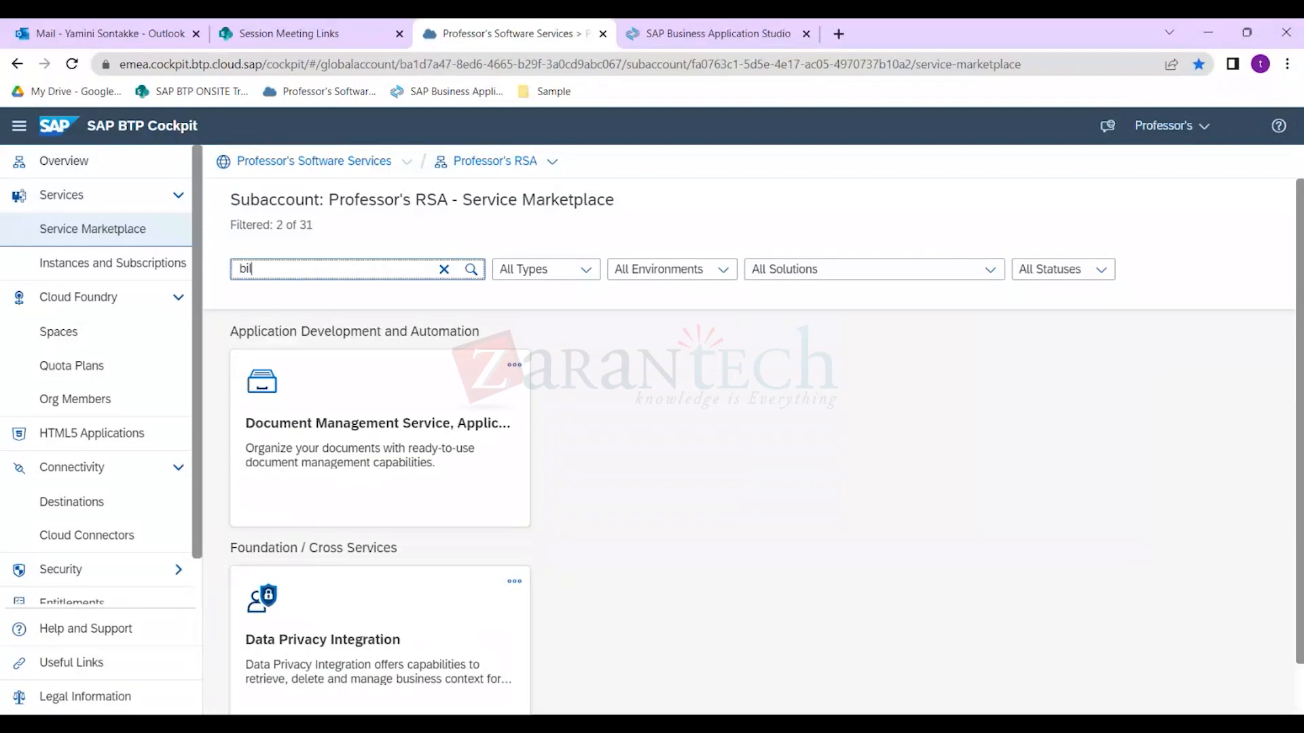
{"action": "key", "text": "BackSpace"}
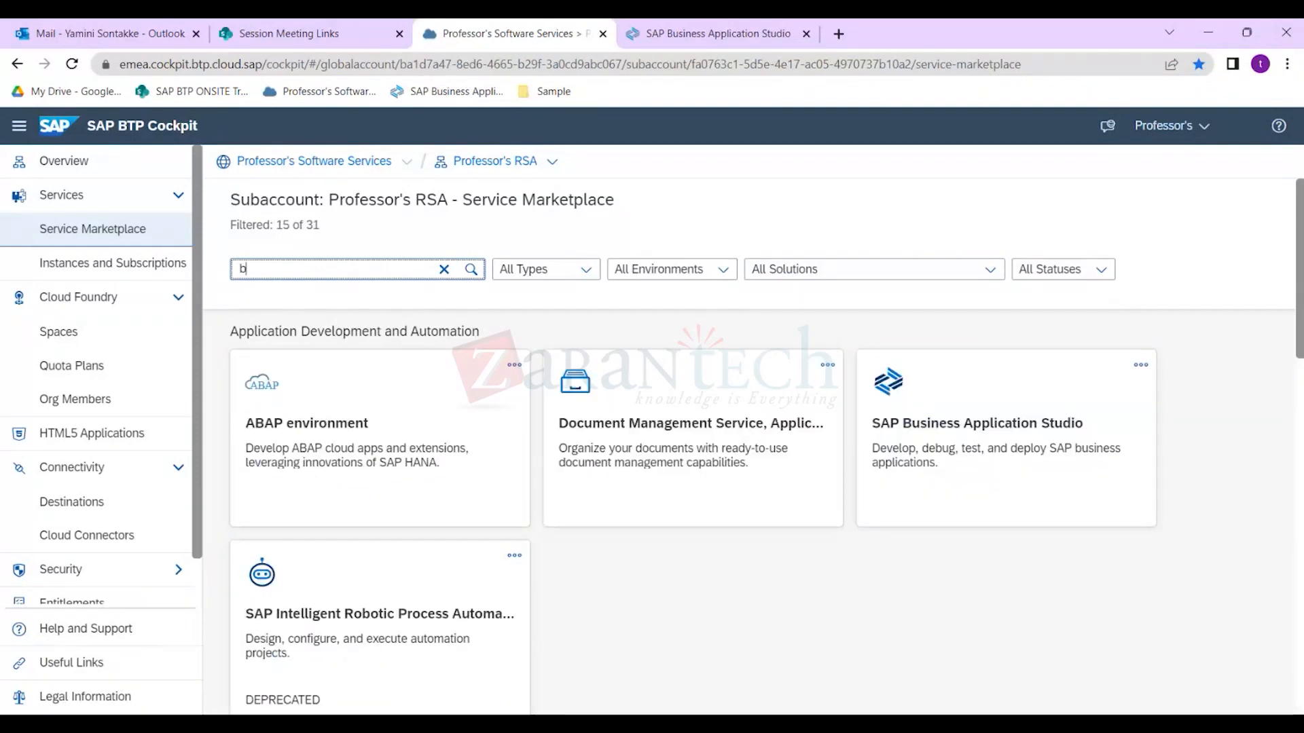
{"action": "type", "text": "uild"}
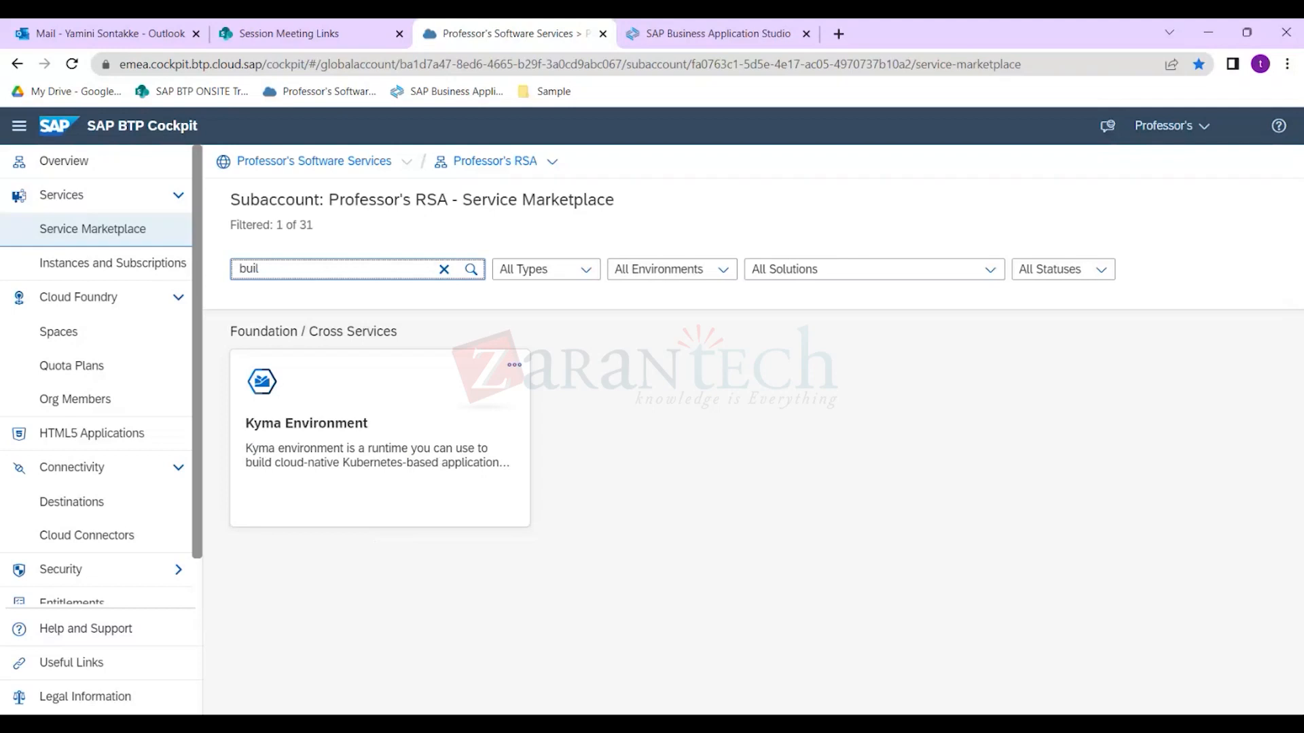
Search the marketplace for 'autom', then return to the Professor's Software Services global account.
{"action": "key", "text": "BackSpace"}
{"action": "key", "text": "BackSpace"}
{"action": "key", "text": "BackSpace"}
{"action": "type", "text": "autom"}
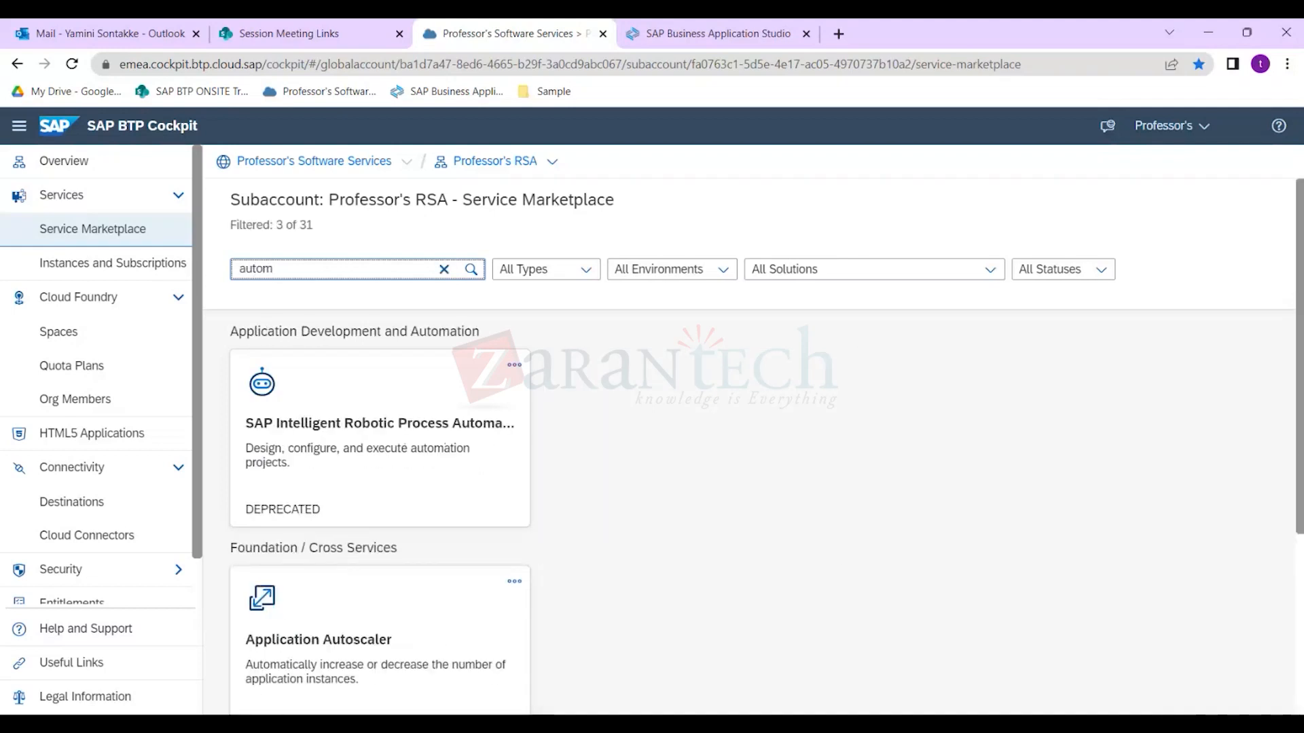
{"action": "scroll", "coordinate": [380, 443], "scroll_direction": "down", "scroll_amount": 1}
{"action": "scroll", "coordinate": [380, 442], "scroll_direction": "down", "scroll_amount": 4}
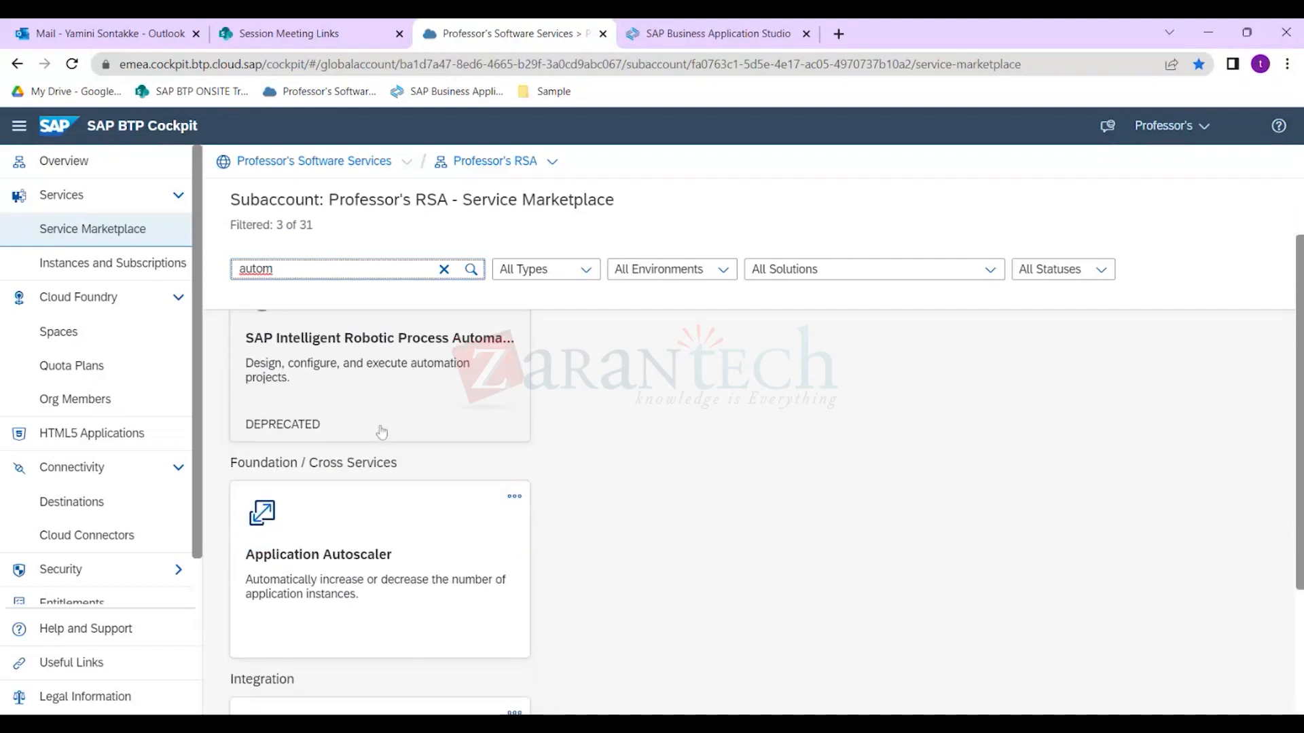
{"action": "scroll", "coordinate": [432, 433], "scroll_direction": "up", "scroll_amount": 5}
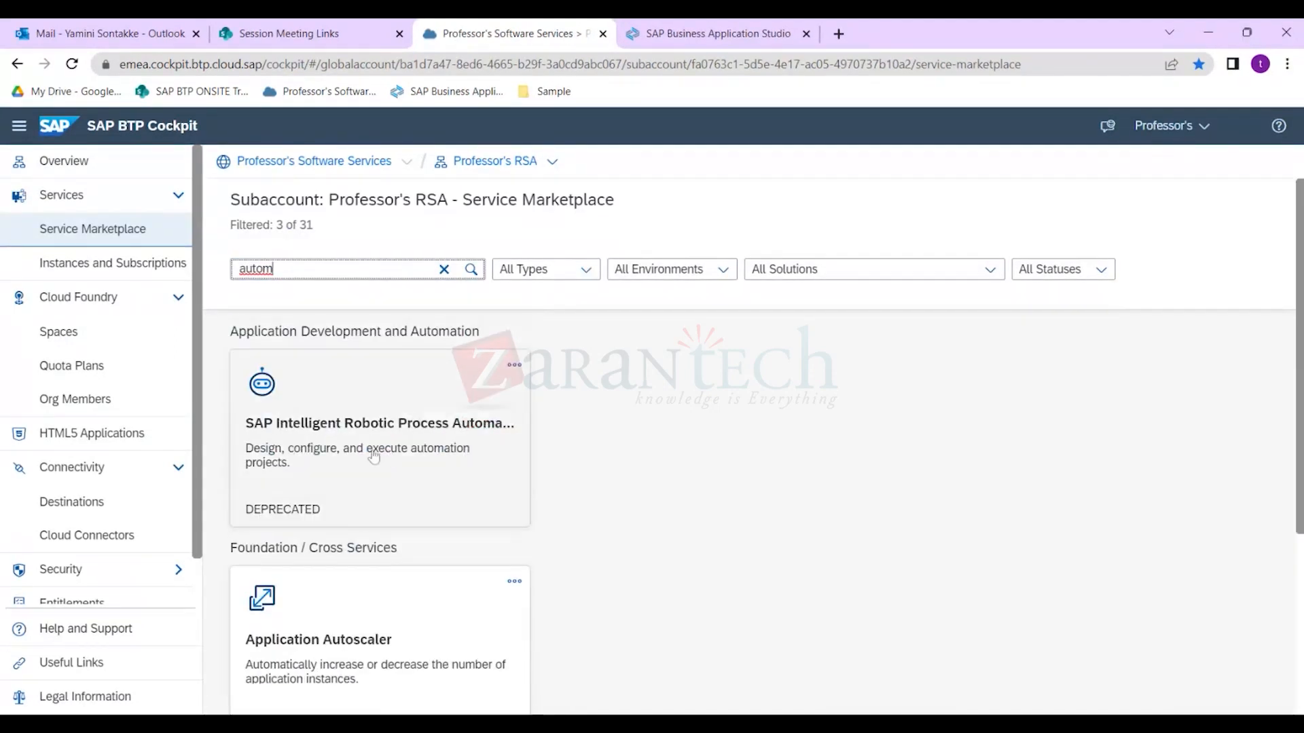
{"action": "left_click", "coordinate": [314, 161]}
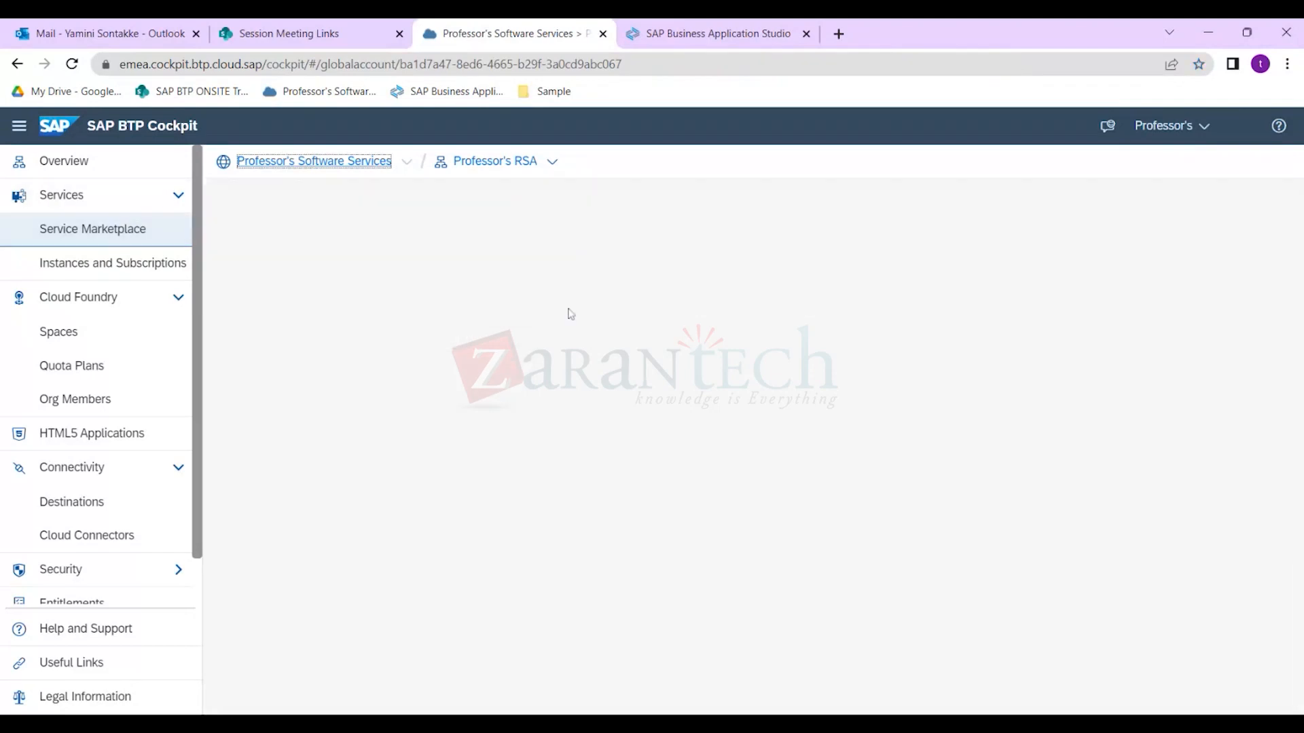
Search the global account's Boosters for 'workf' to find Set up account for Workflow Management.
{"action": "left_click", "coordinate": [79, 228]}
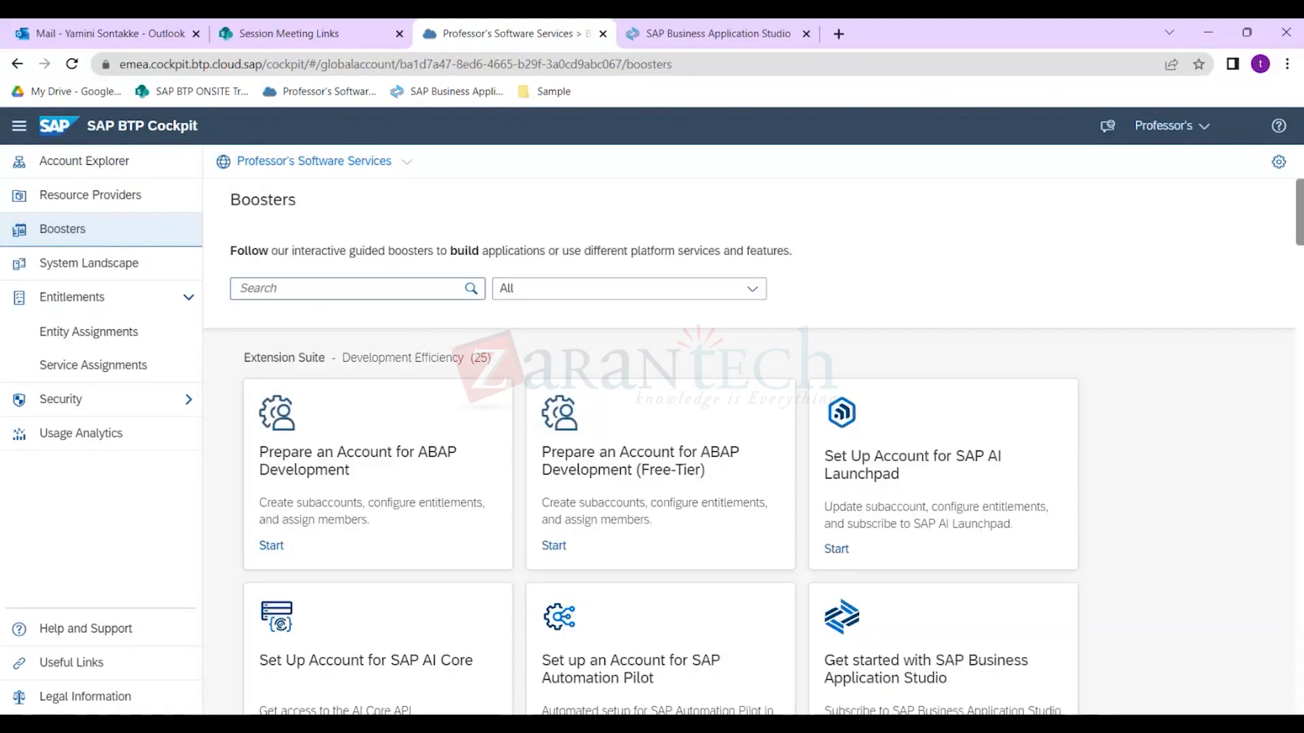
{"action": "left_click", "coordinate": [347, 289]}
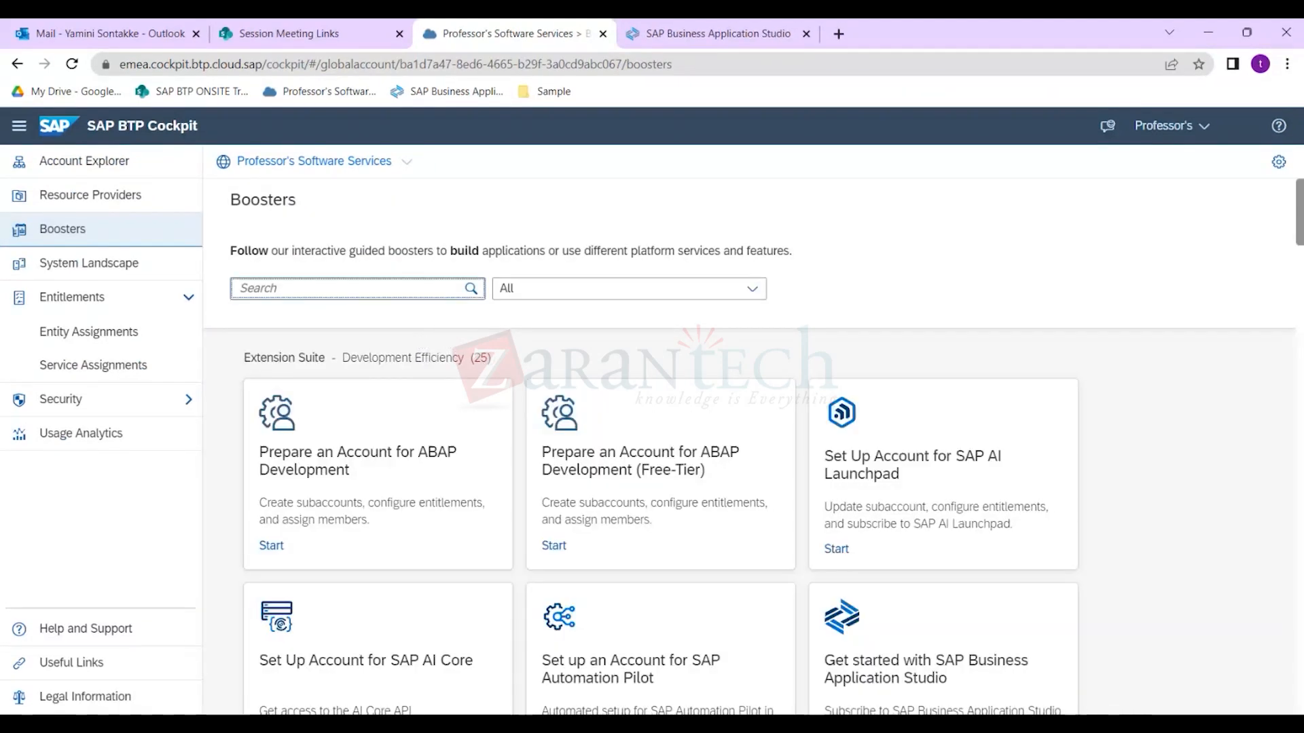
{"action": "type", "text": "Build"}
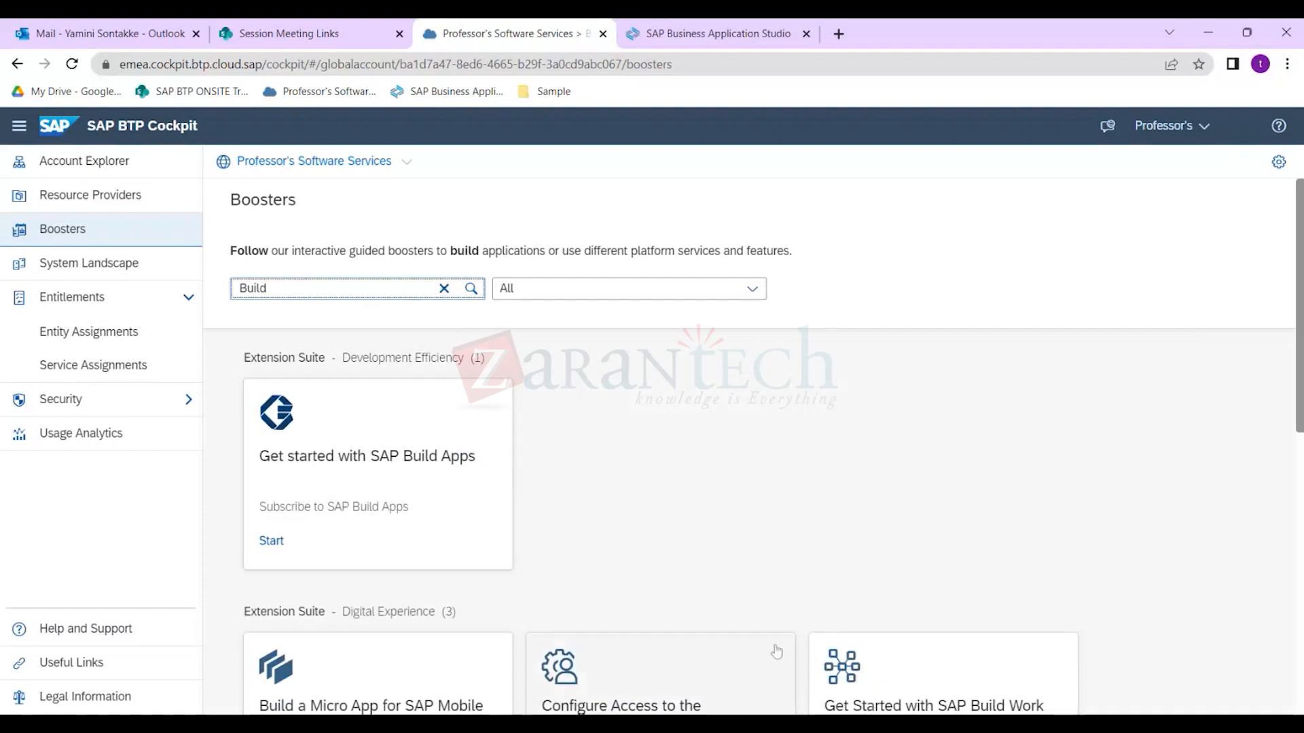
{"action": "scroll", "coordinate": [745, 629], "scroll_direction": "down", "scroll_amount": 5}
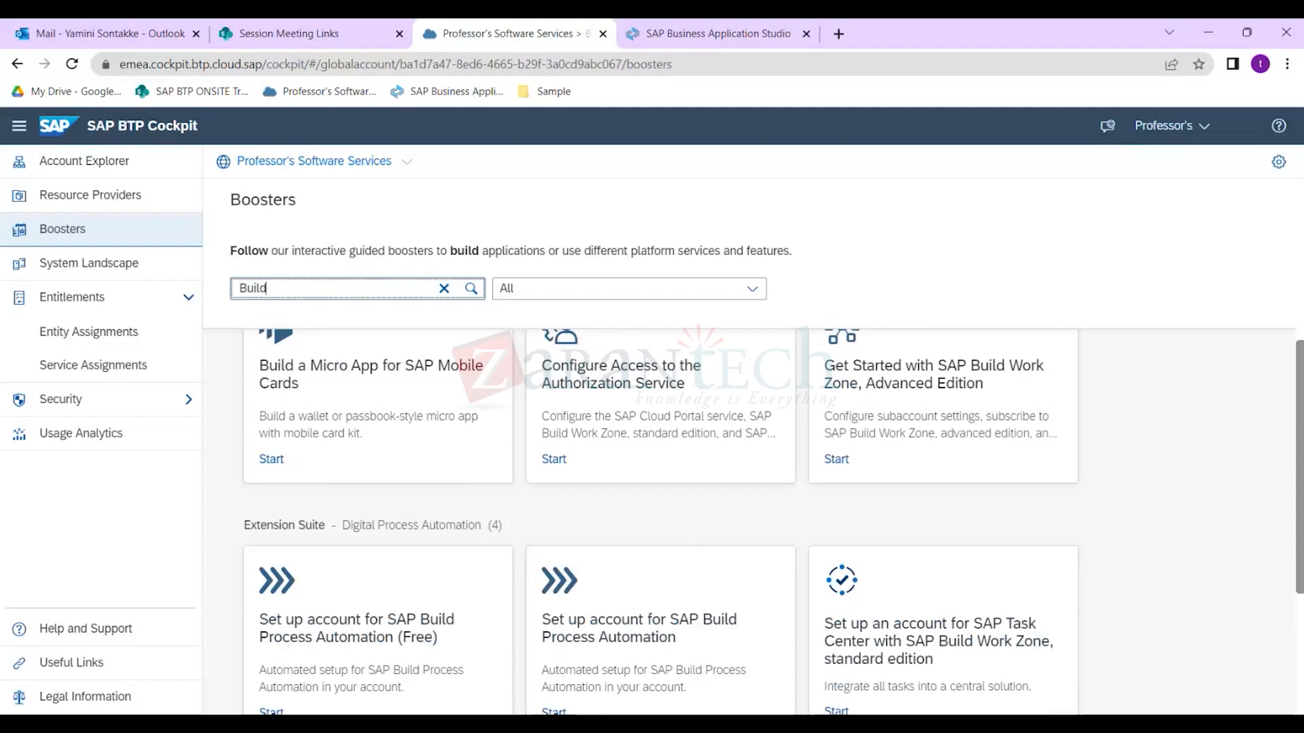
{"action": "key", "text": "BackSpace"}
{"action": "key", "text": "BackSpace"}
{"action": "key", "text": "BackSpace"}
{"action": "key", "text": "BackSpace"}
{"action": "key", "text": "BackSpace"}
{"action": "type", "text": "wor"}
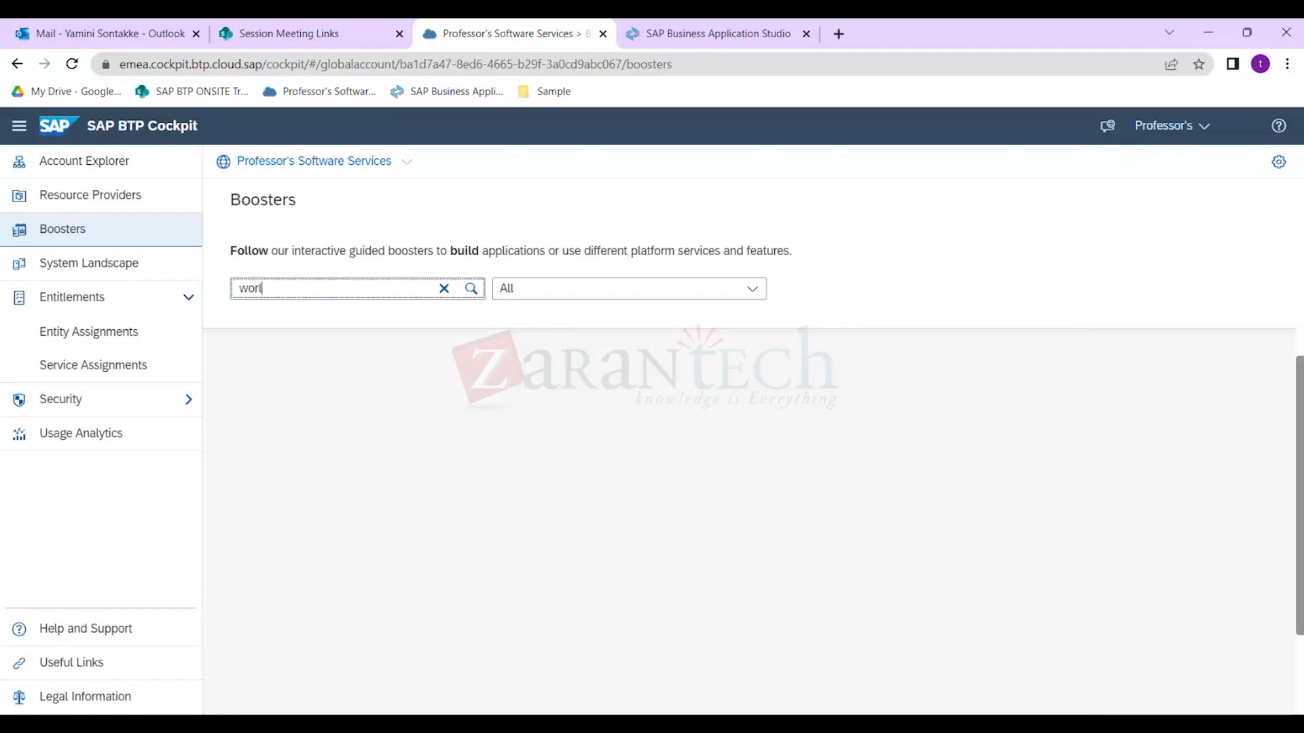
{"action": "type", "text": "kl"}
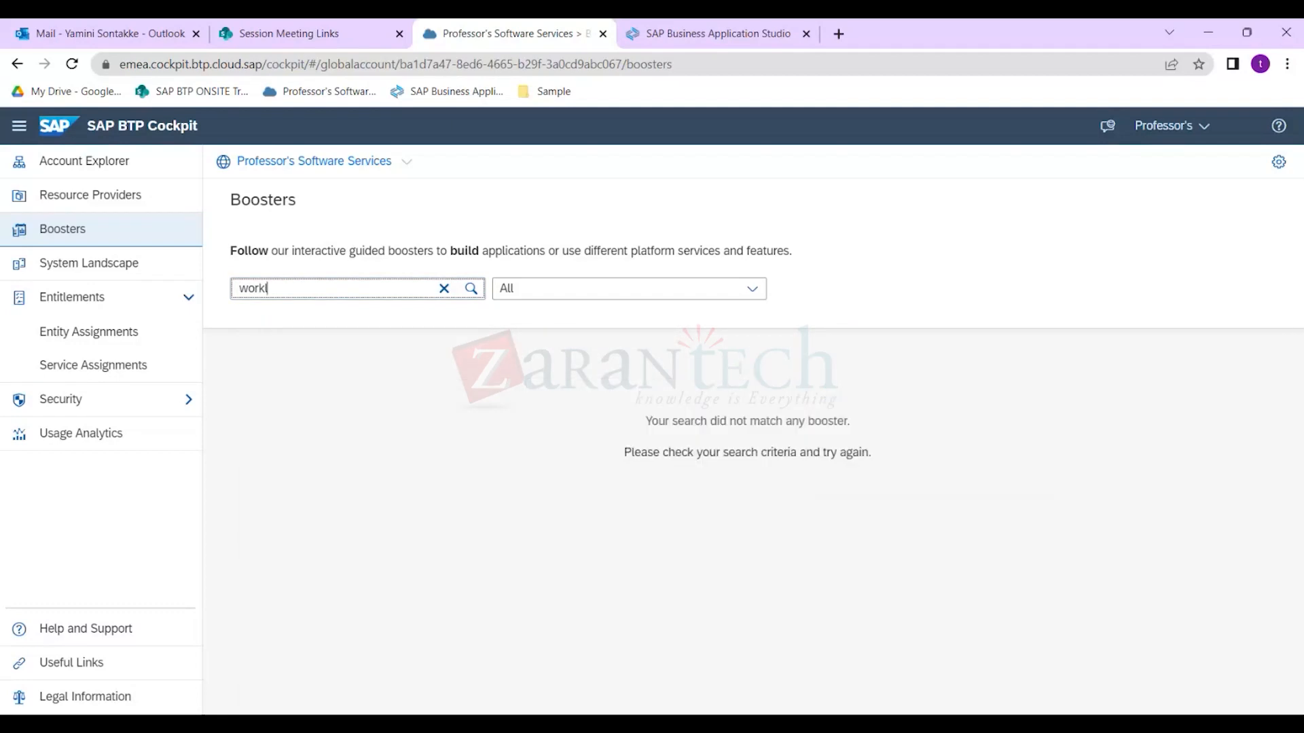
{"action": "key", "text": "BackSpace"}
{"action": "type", "text": "f"}
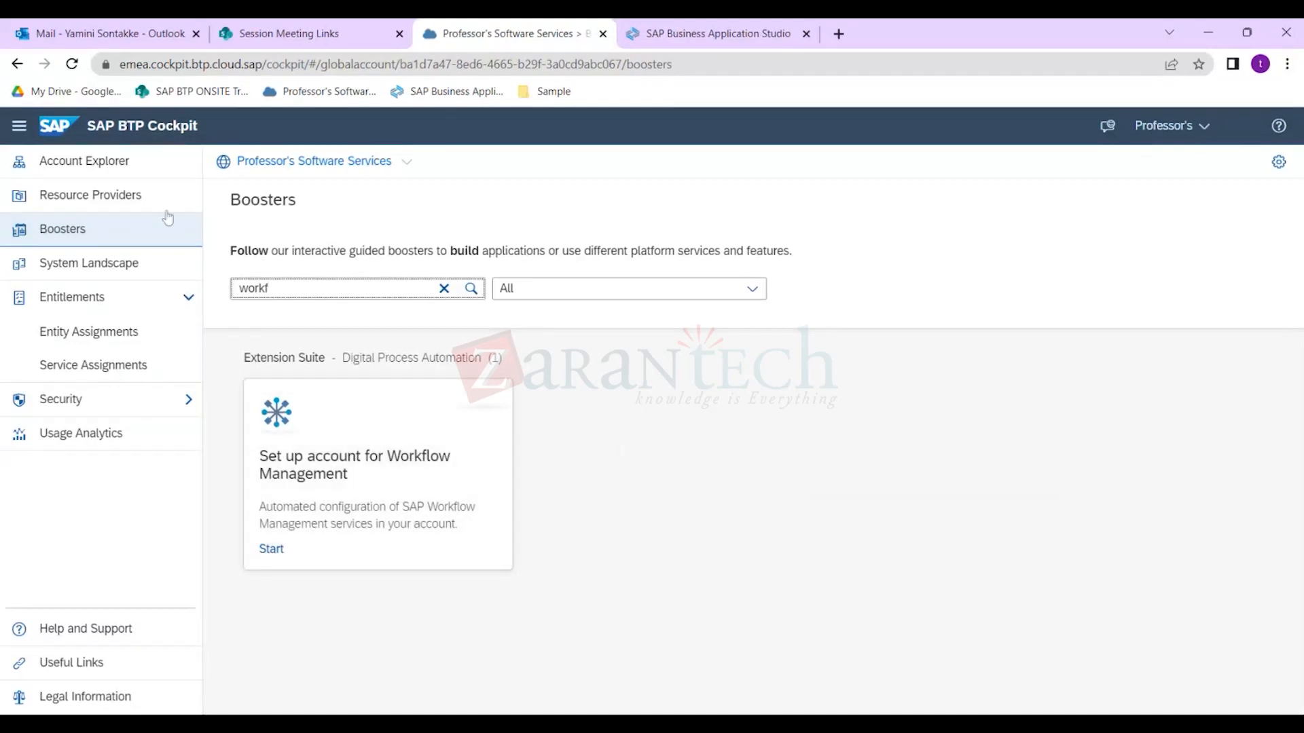
{"action": "left_click", "coordinate": [345, 167]}
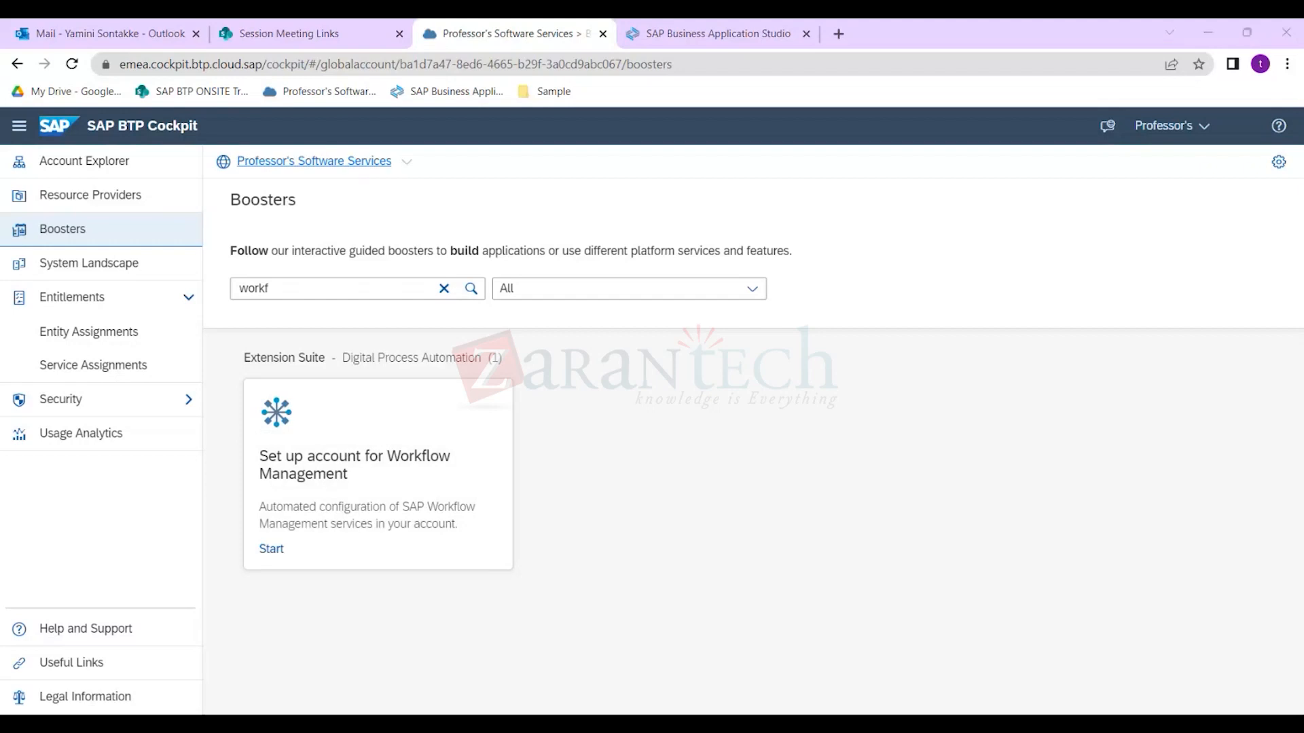
Duplicate the browser tab showing the Boosters page.
{"action": "left_click", "coordinate": [704, 49]}
{"action": "right_click", "coordinate": [551, 37]}
{"action": "left_click", "coordinate": [601, 159]}
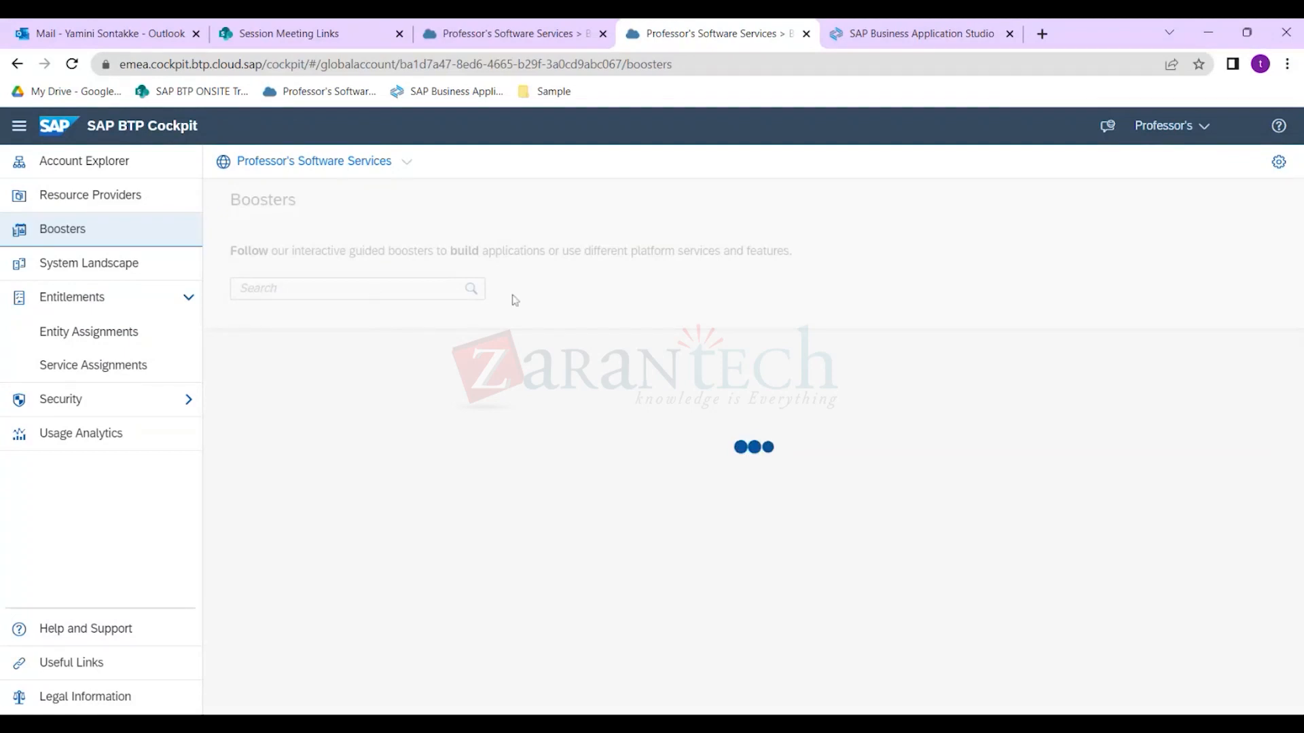
Go to the global account, dismiss the Free Tier announcement, and enter the Professor's RSA subaccount.
{"action": "left_click", "coordinate": [319, 163]}
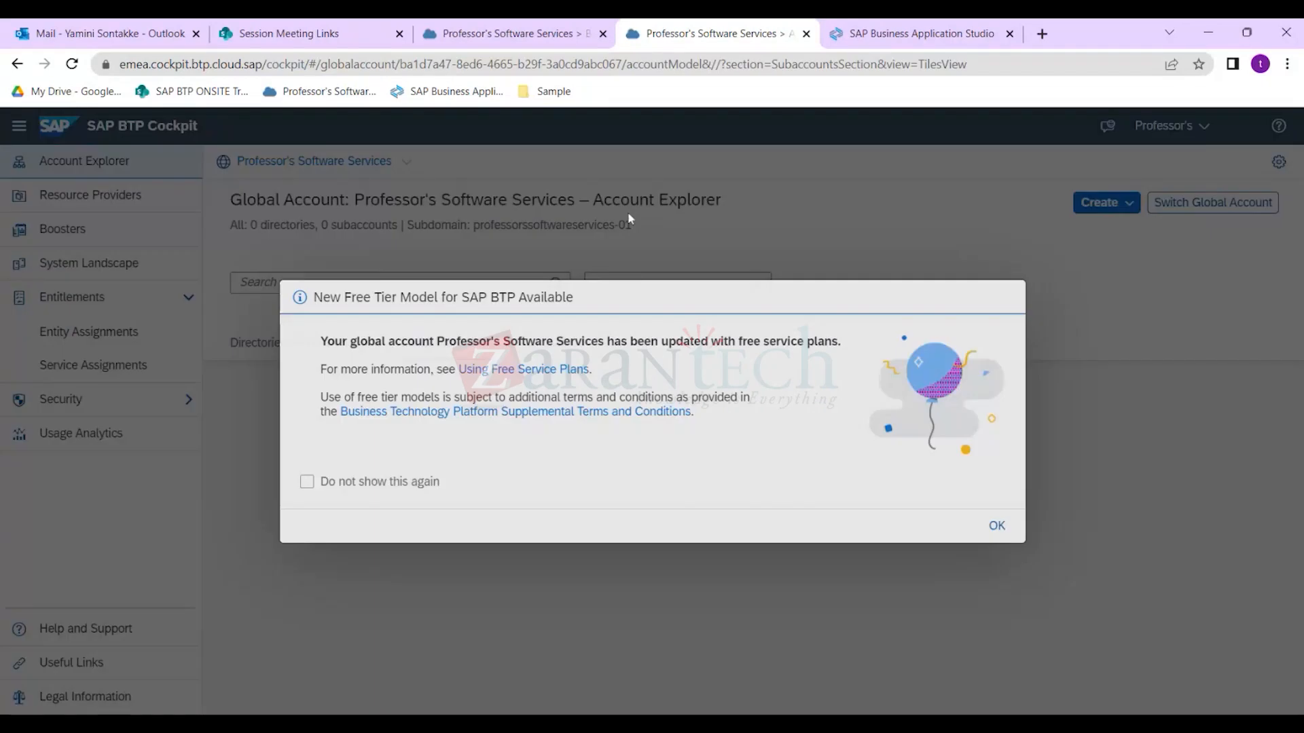
{"action": "left_click", "coordinate": [996, 526]}
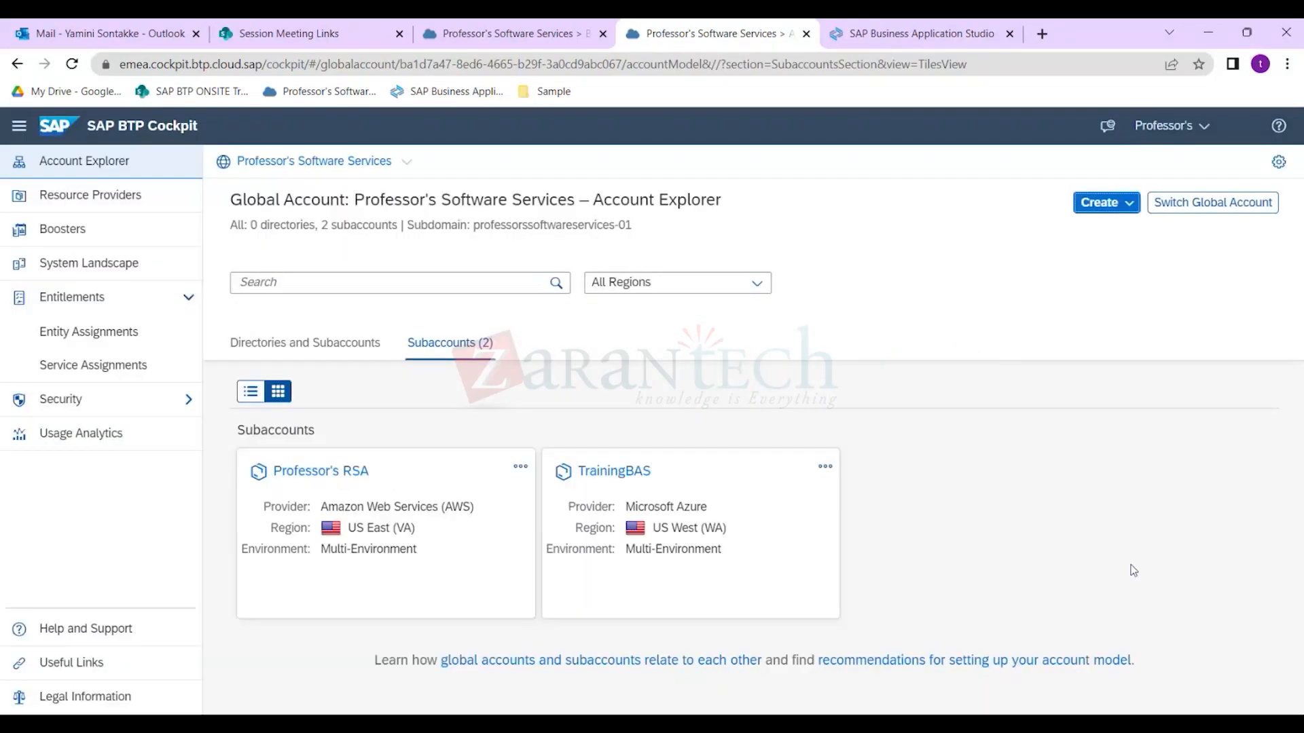
{"action": "left_click", "coordinate": [638, 471]}
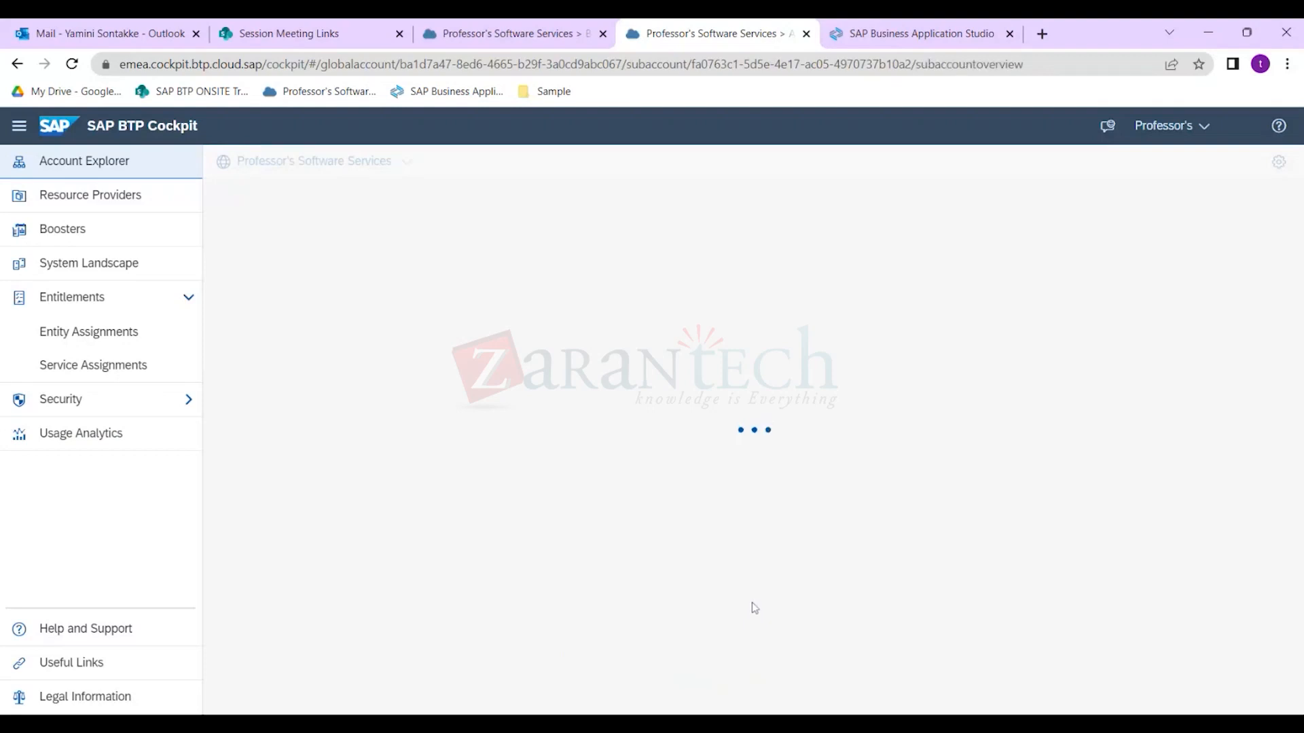
Search the Professor's RSA Service Marketplace for 'workfl'.
{"action": "left_click", "coordinate": [126, 263]}
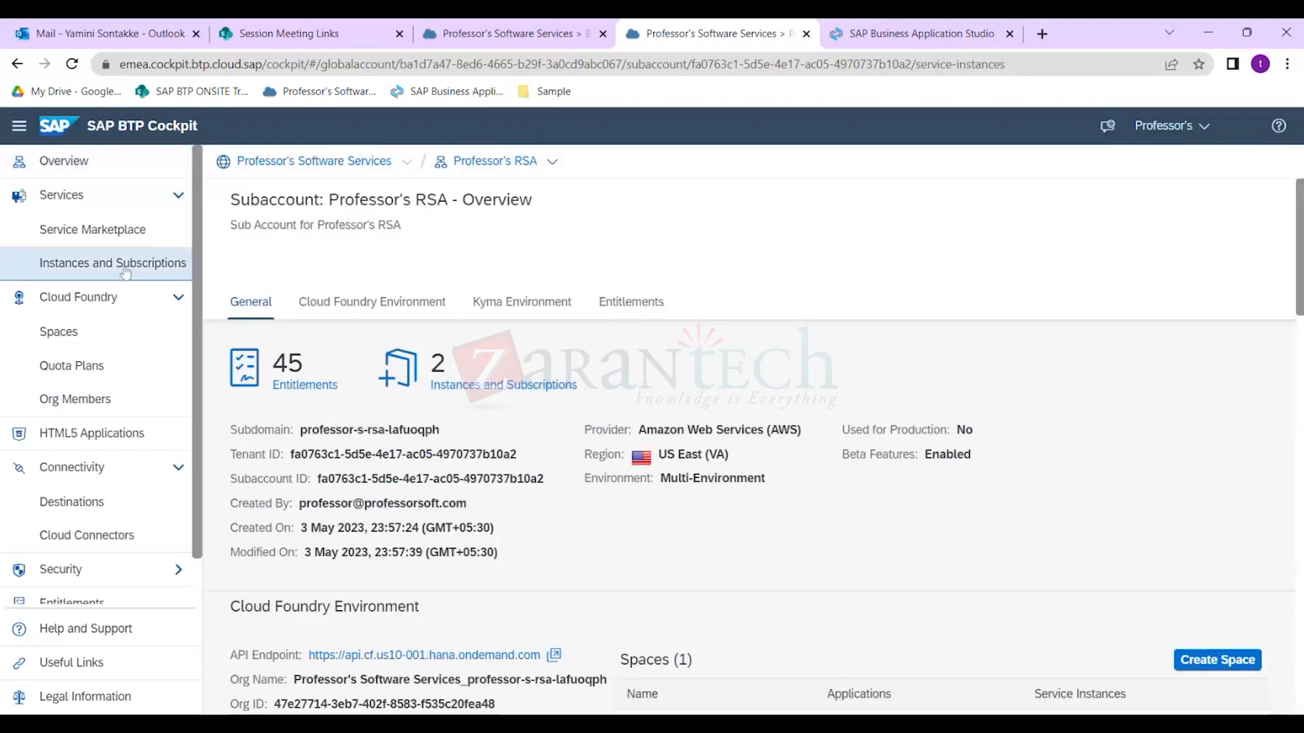
{"action": "left_click", "coordinate": [122, 231]}
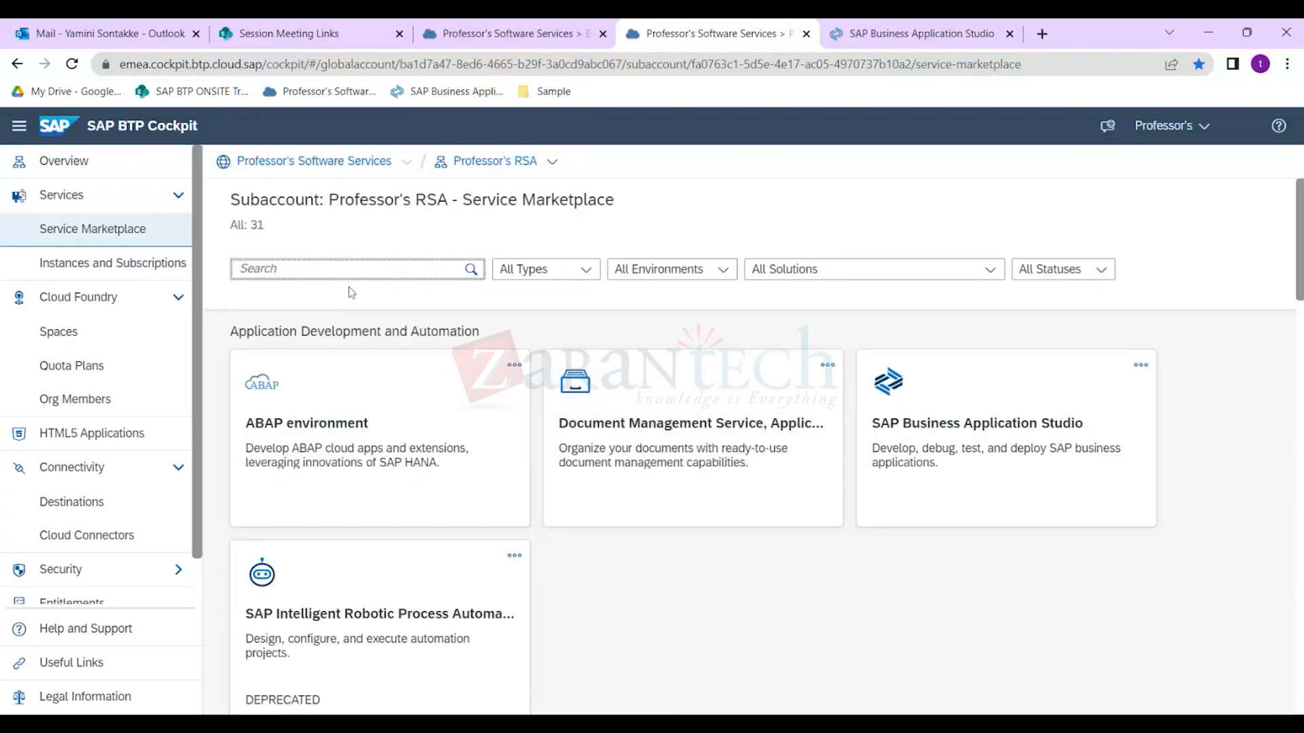
{"action": "type", "text": "workfld"}
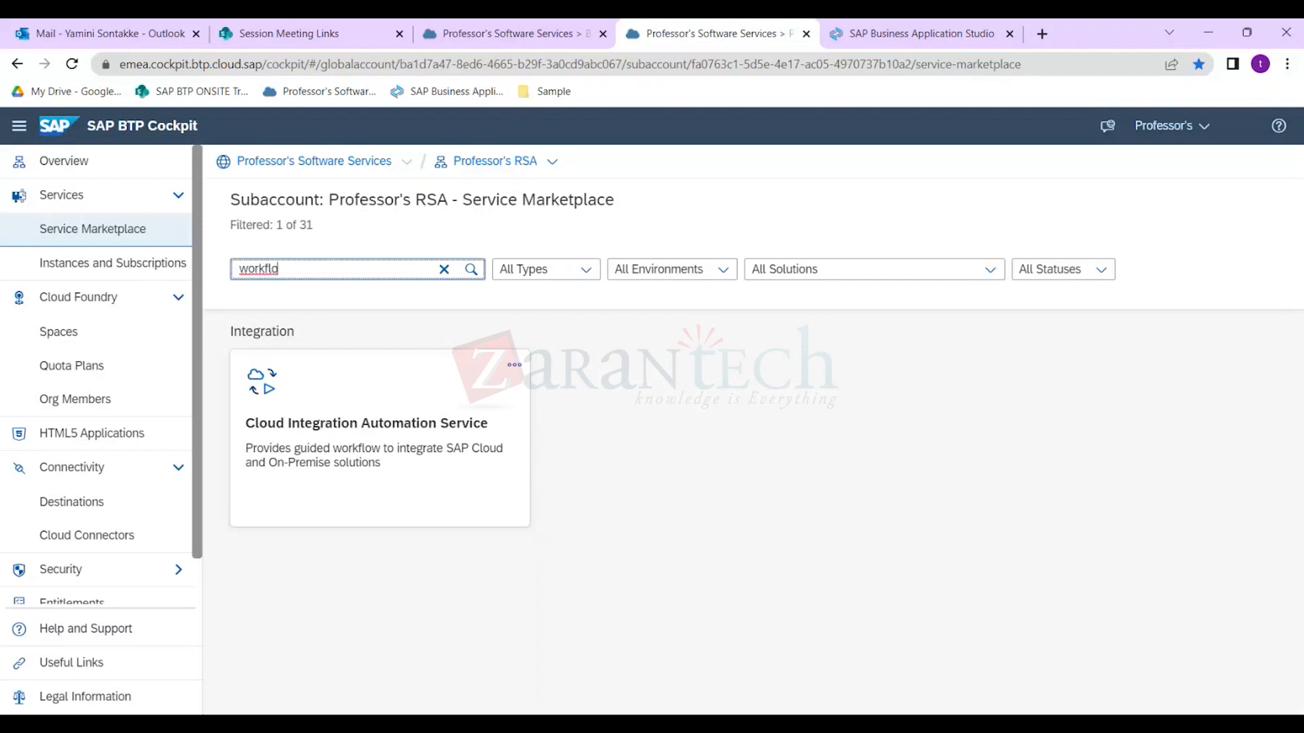
{"action": "left_click", "coordinate": [514, 64]}
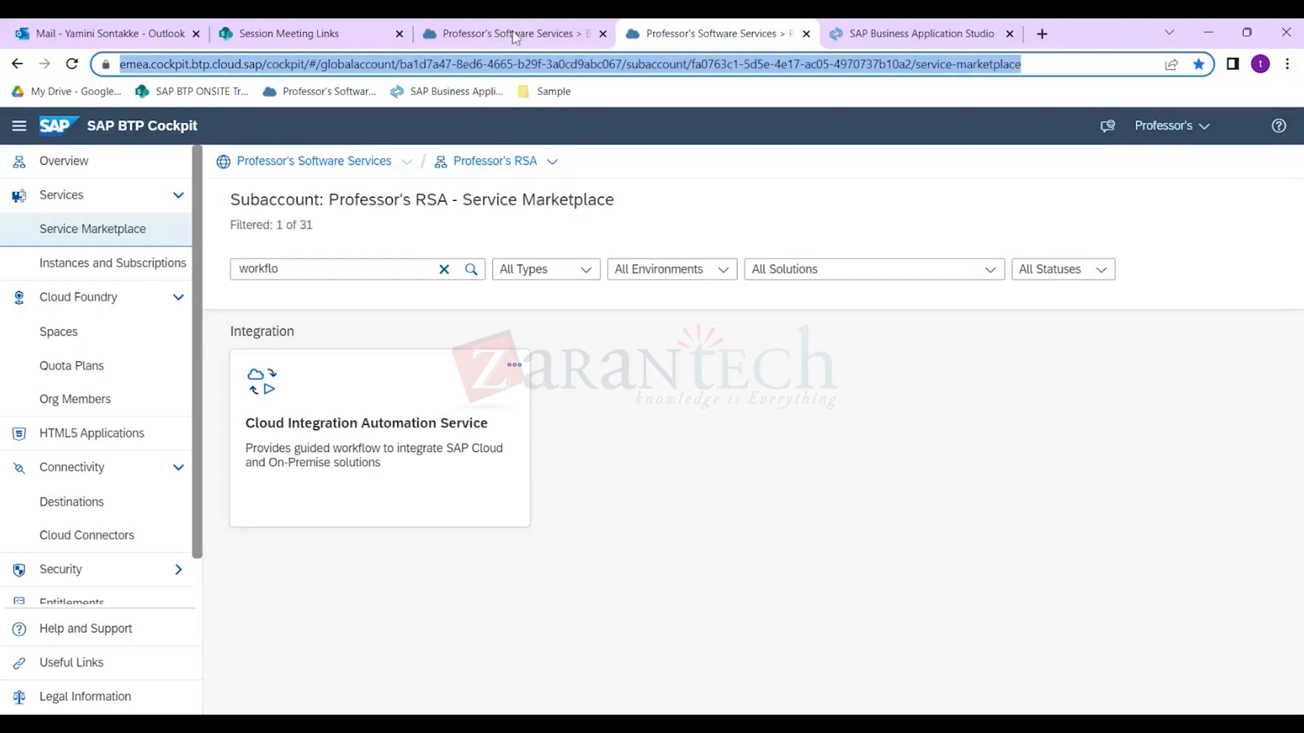
{"action": "left_click", "coordinate": [515, 37]}
{"action": "left_click", "coordinate": [364, 473]}
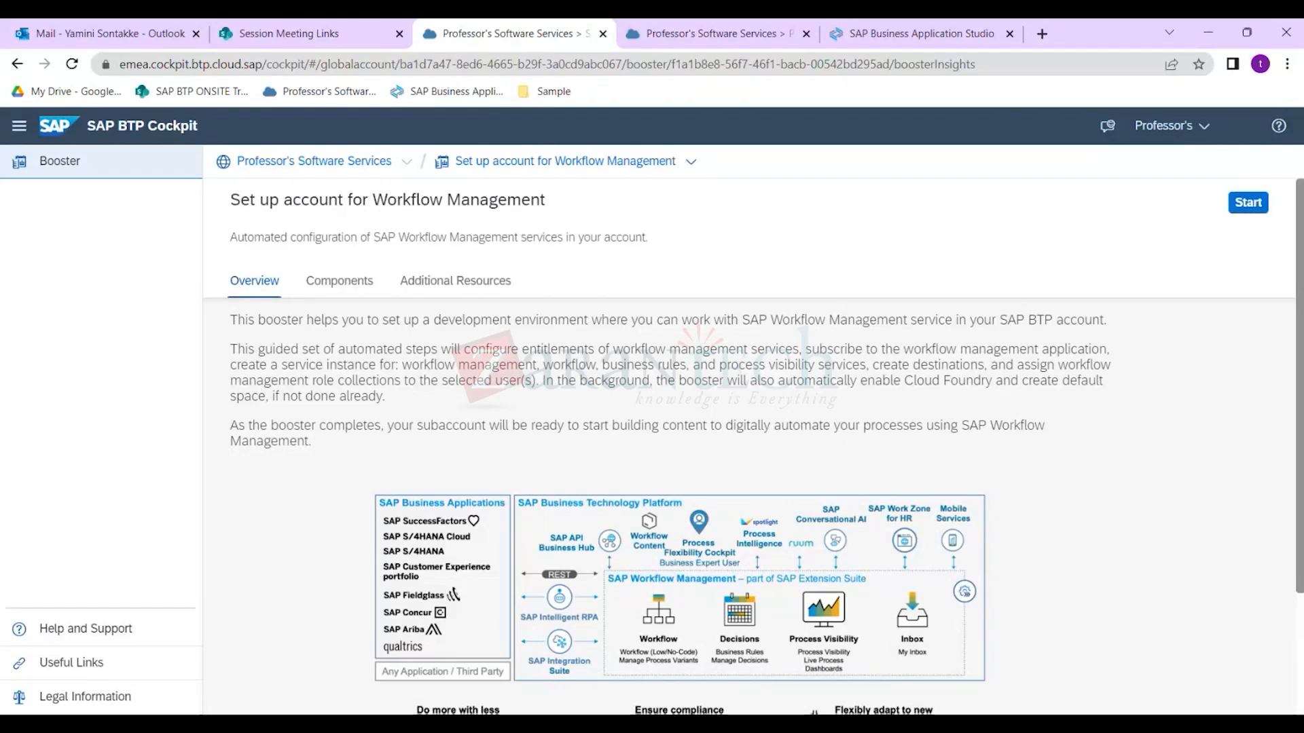
{"action": "left_click", "coordinate": [348, 294]}
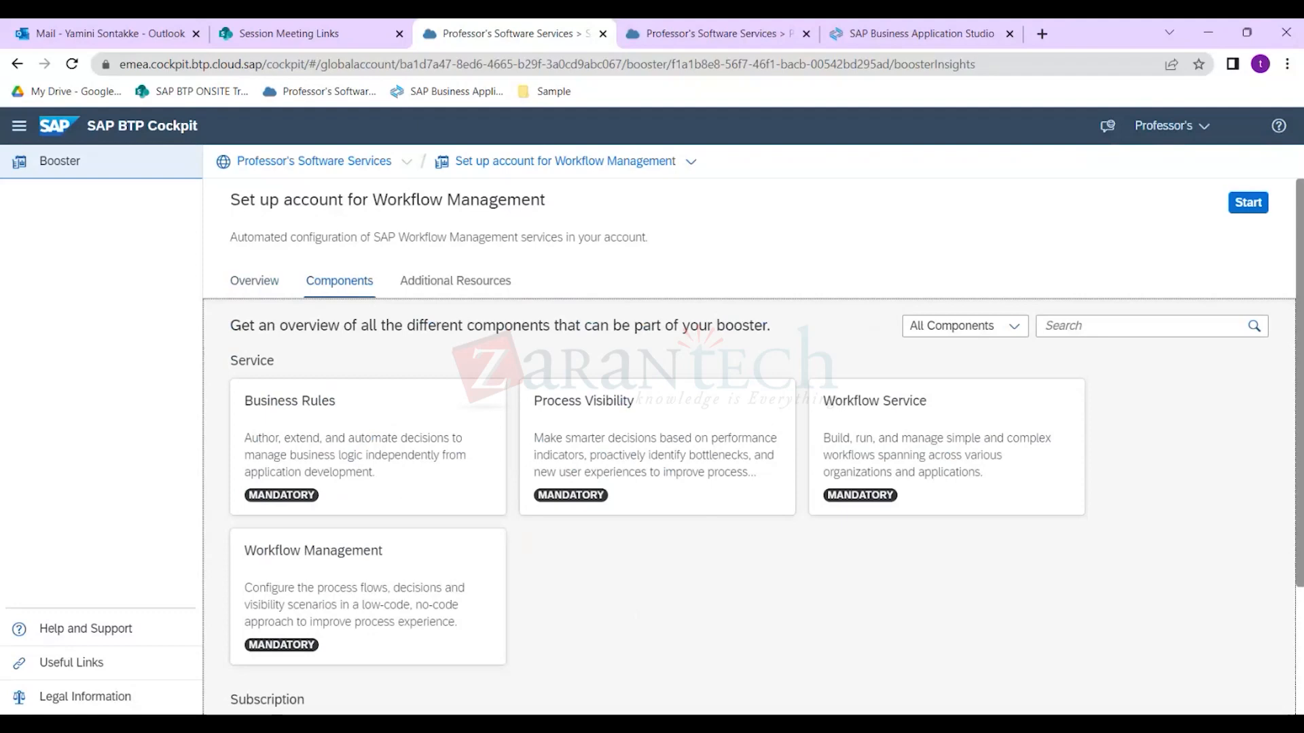
{"action": "left_click_drag", "start_coordinate": [372, 199], "coordinate": [545, 199]}
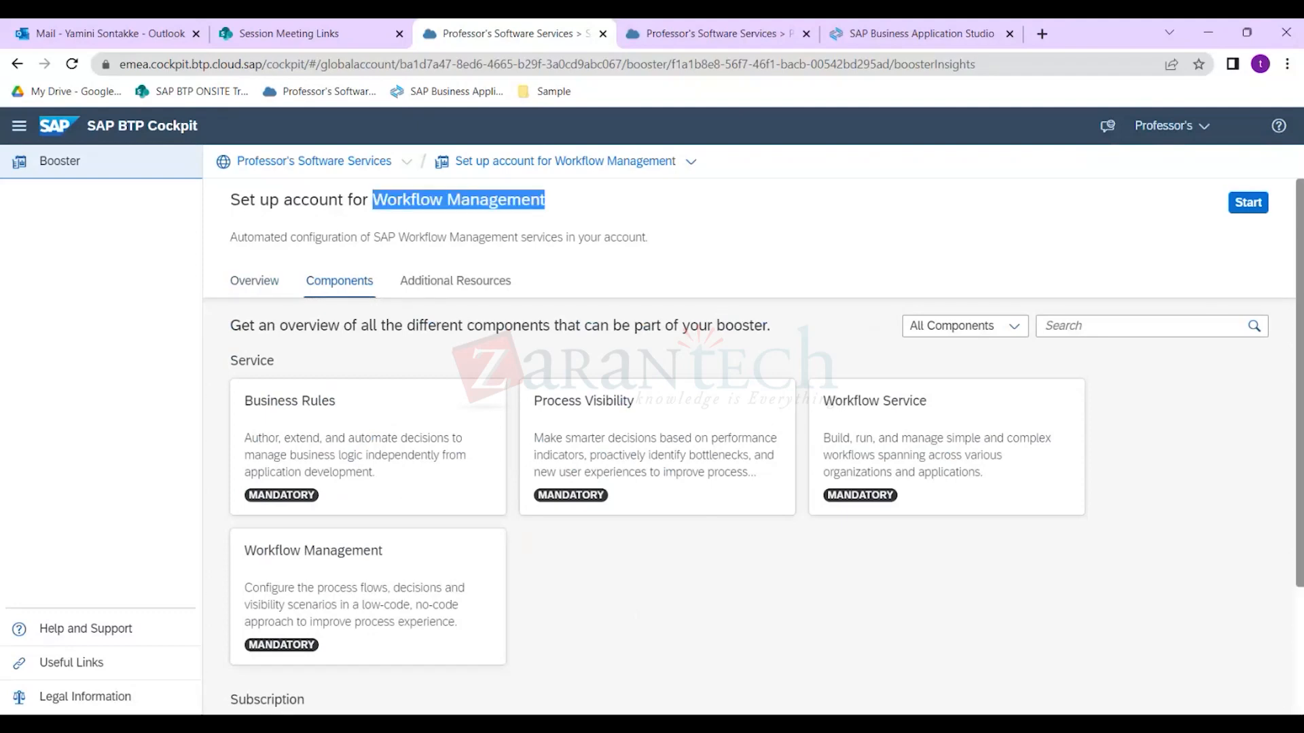
{"action": "left_click", "coordinate": [710, 234]}
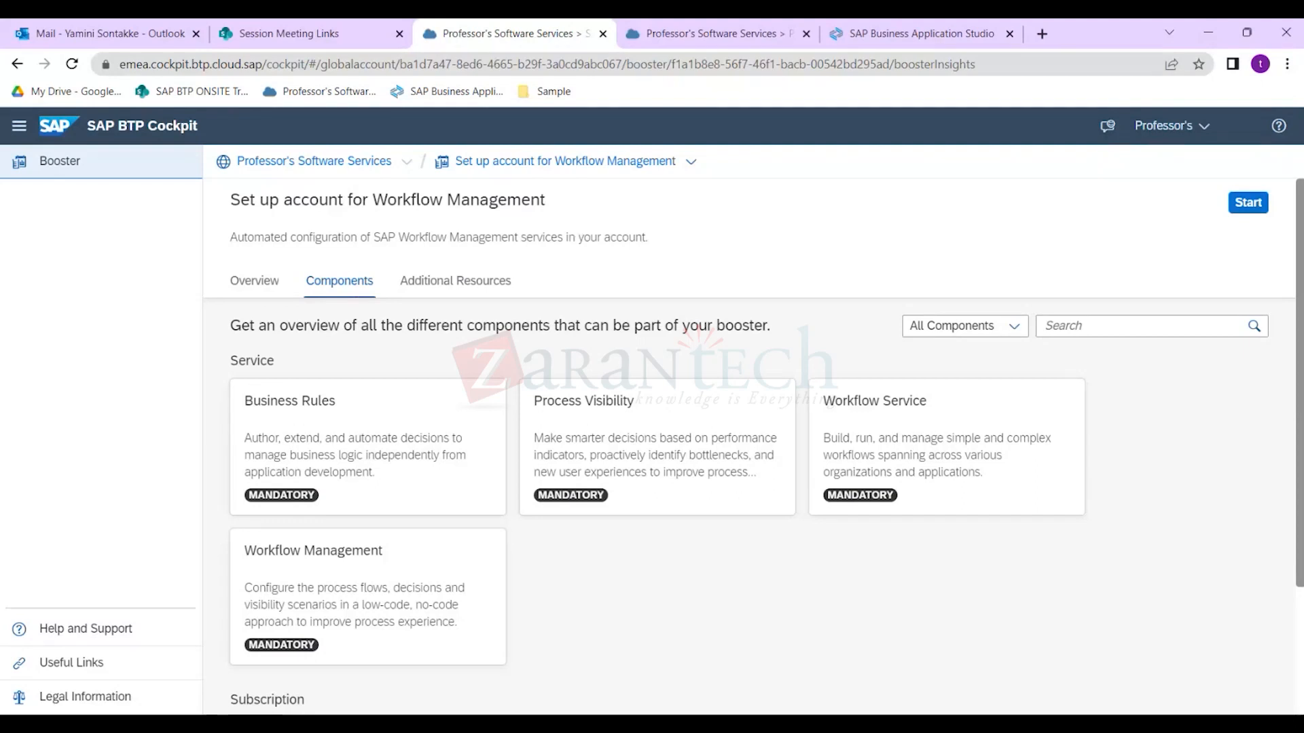
{"action": "left_click_drag", "start_coordinate": [372, 199], "coordinate": [562, 204]}
{"action": "left_click", "coordinate": [562, 204]}
{"action": "scroll", "coordinate": [337, 413], "scroll_direction": "down", "scroll_amount": 2}
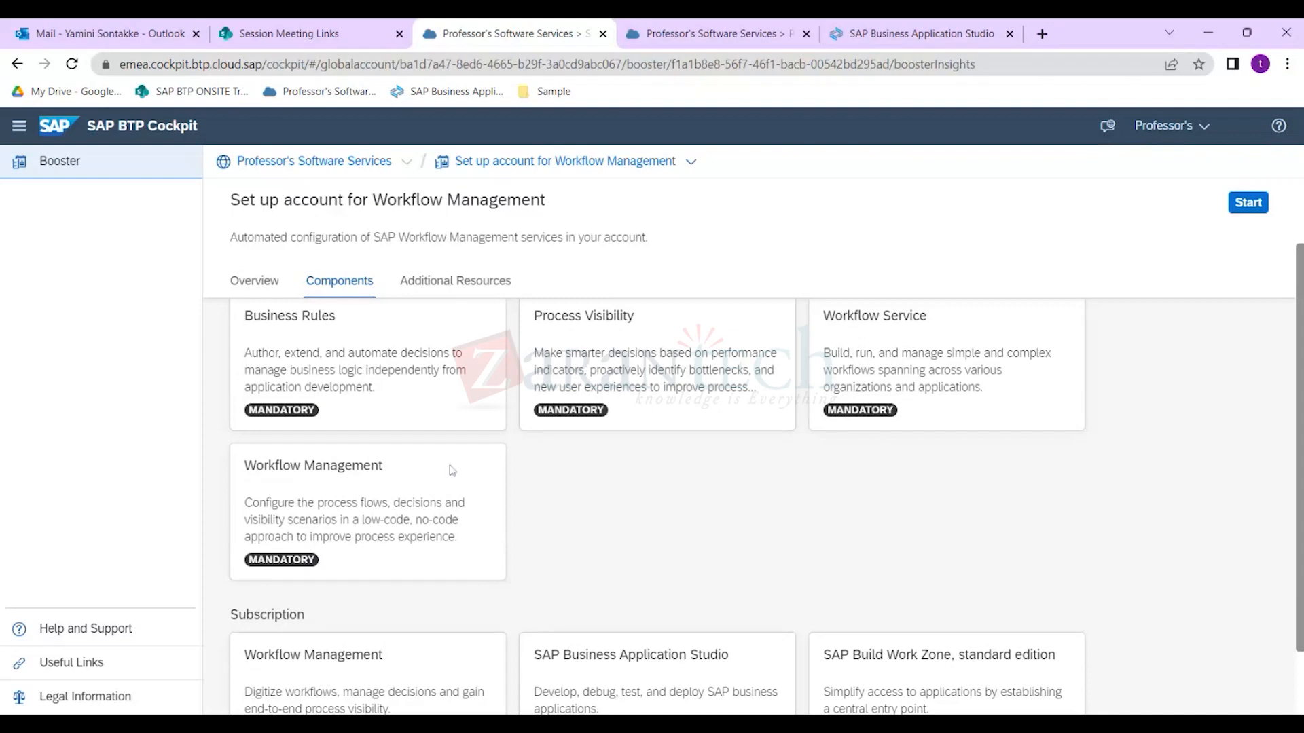
{"action": "scroll", "coordinate": [533, 509], "scroll_direction": "down", "scroll_amount": 1}
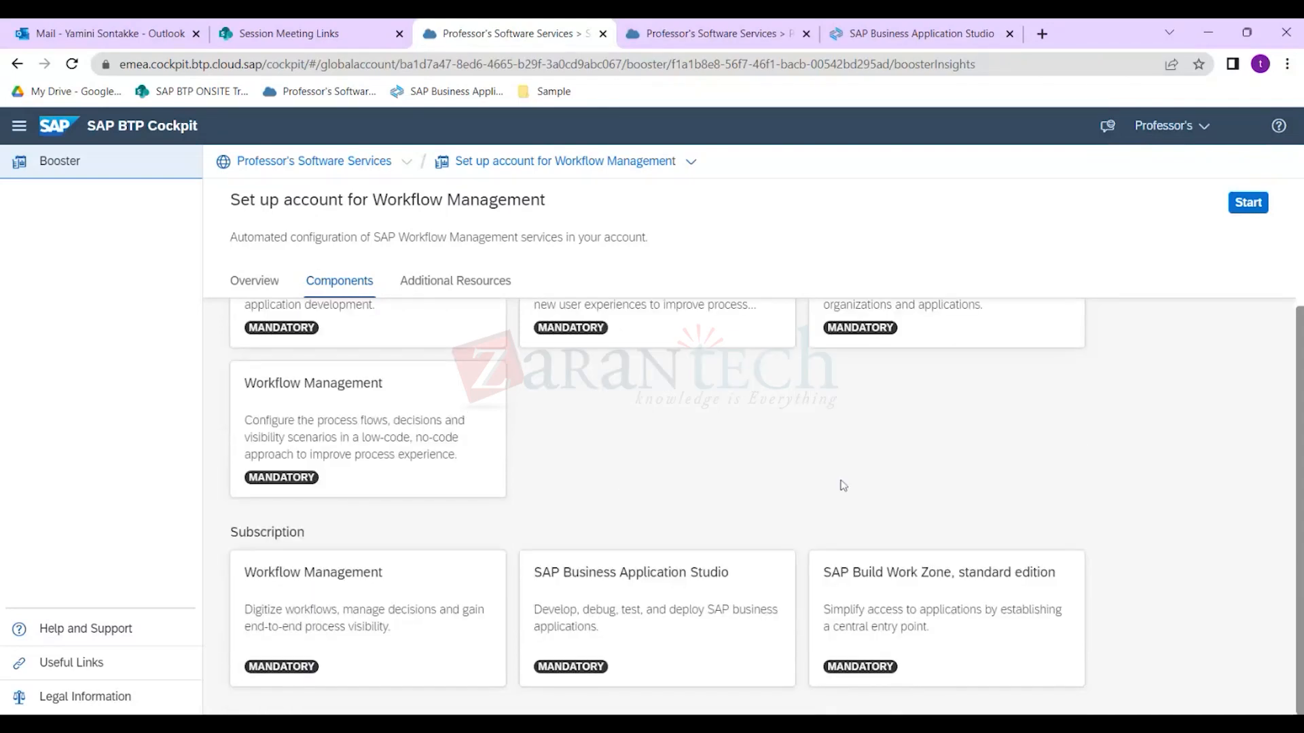
{"action": "scroll", "coordinate": [513, 450], "scroll_direction": "up", "scroll_amount": 2}
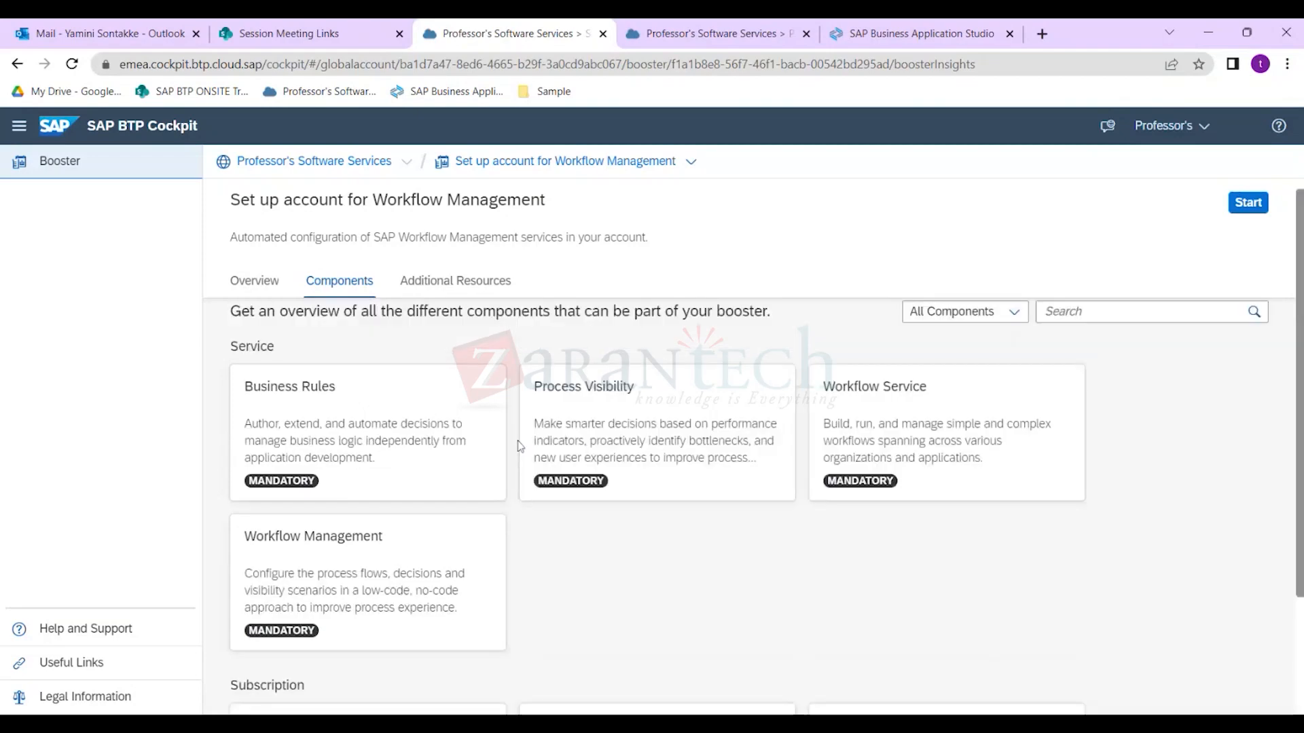
{"action": "scroll", "coordinate": [512, 427], "scroll_direction": "up", "scroll_amount": 1}
{"action": "left_click", "coordinate": [463, 286]}
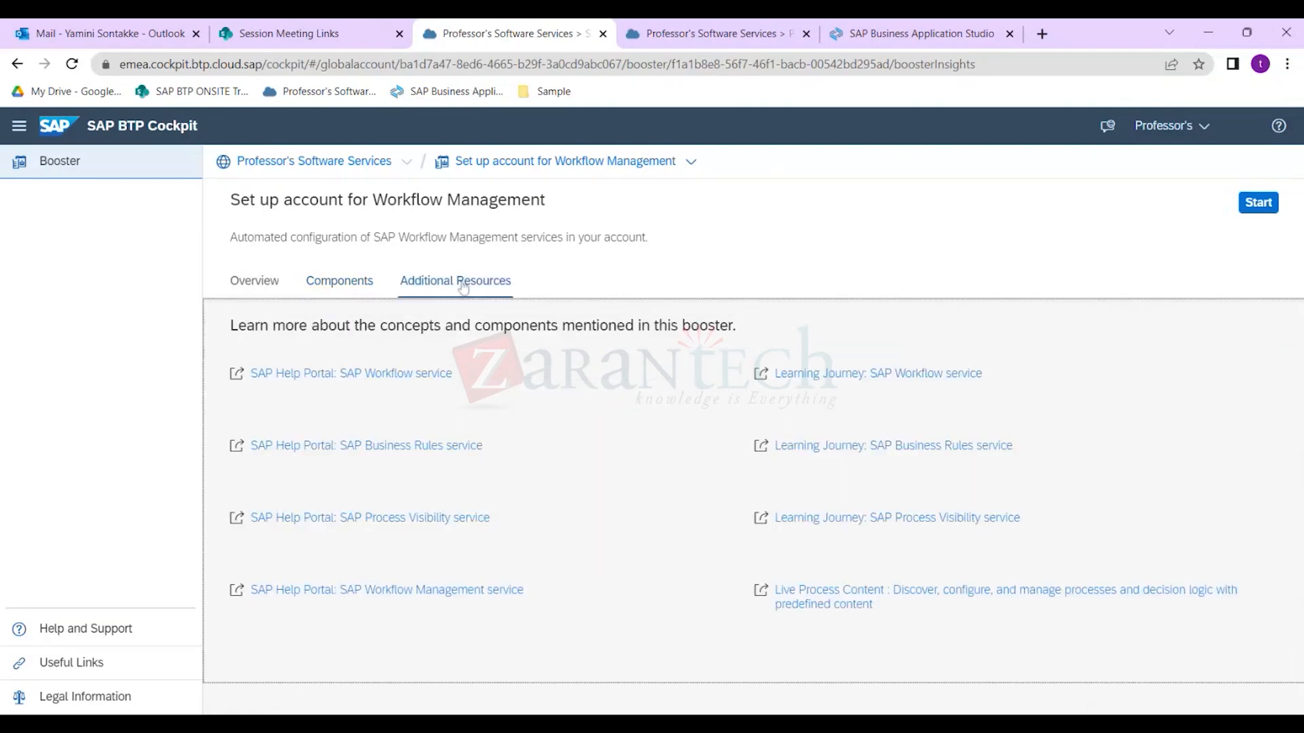
{"action": "left_click", "coordinate": [326, 284]}
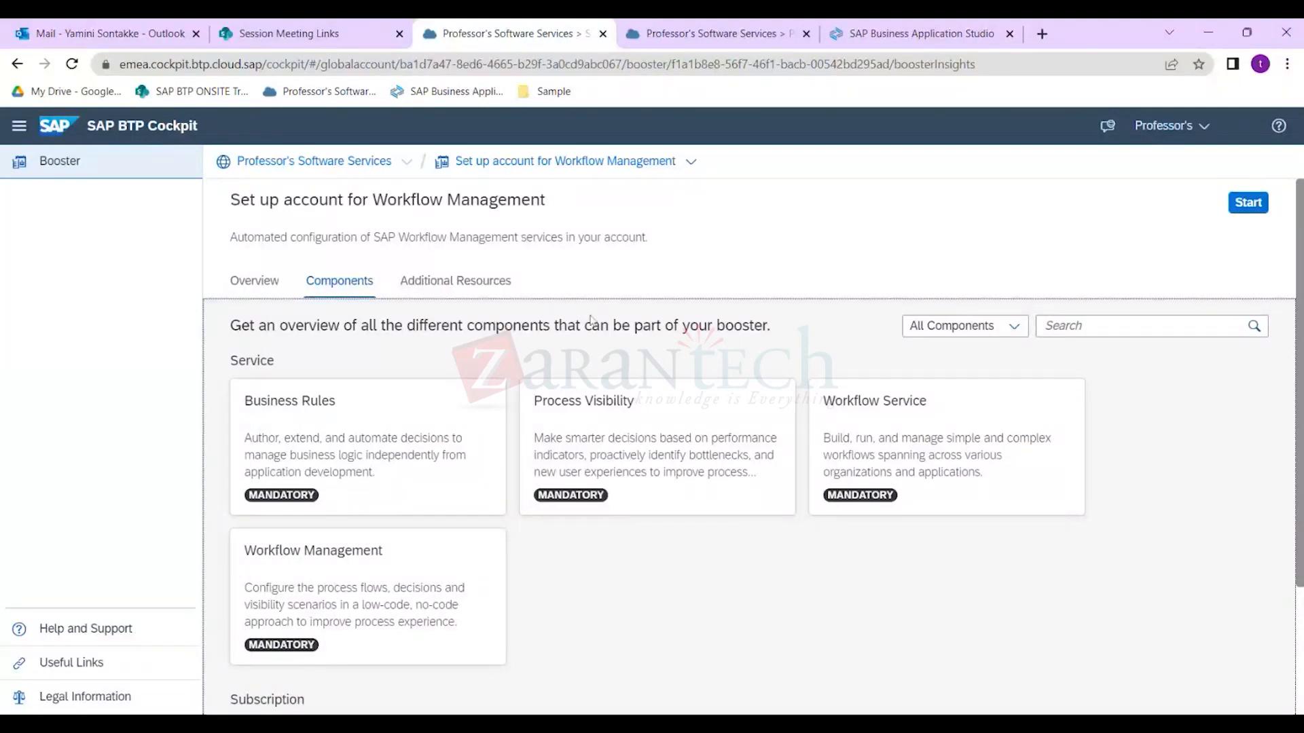
{"action": "left_click", "coordinate": [693, 36]}
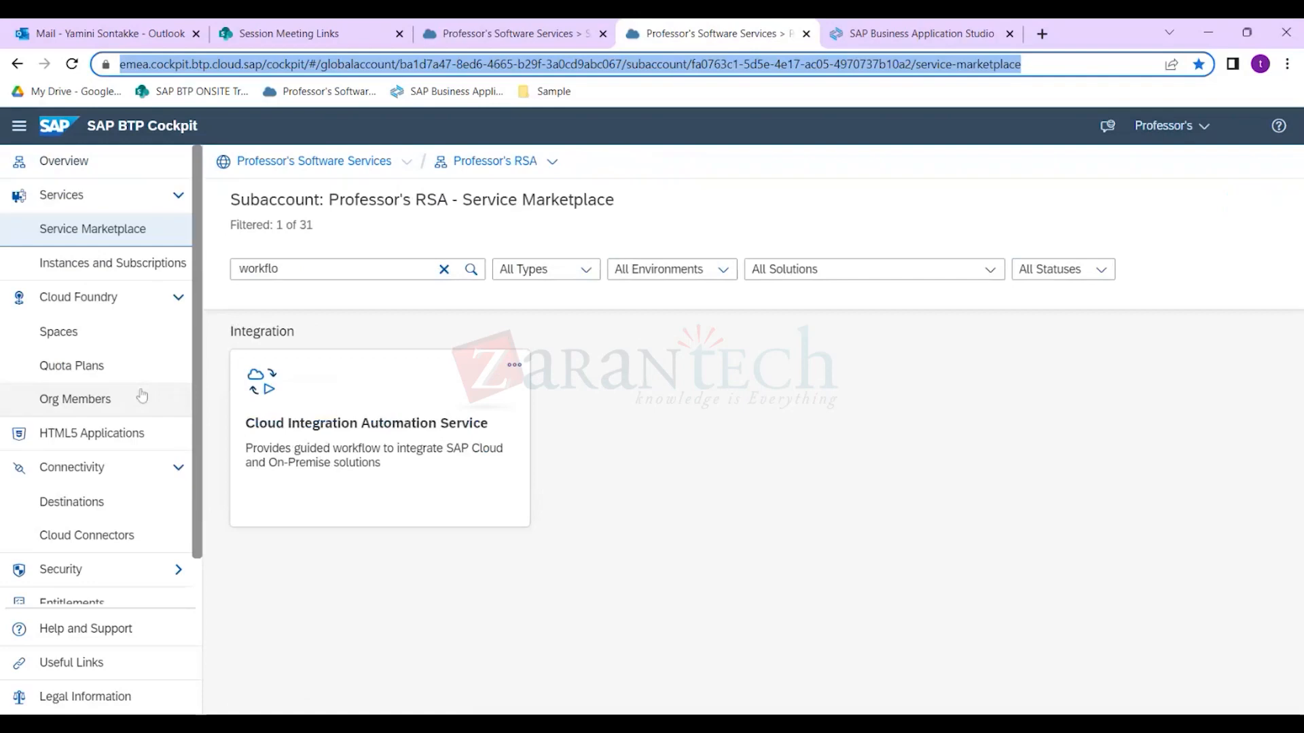
{"action": "left_click", "coordinate": [101, 503]}
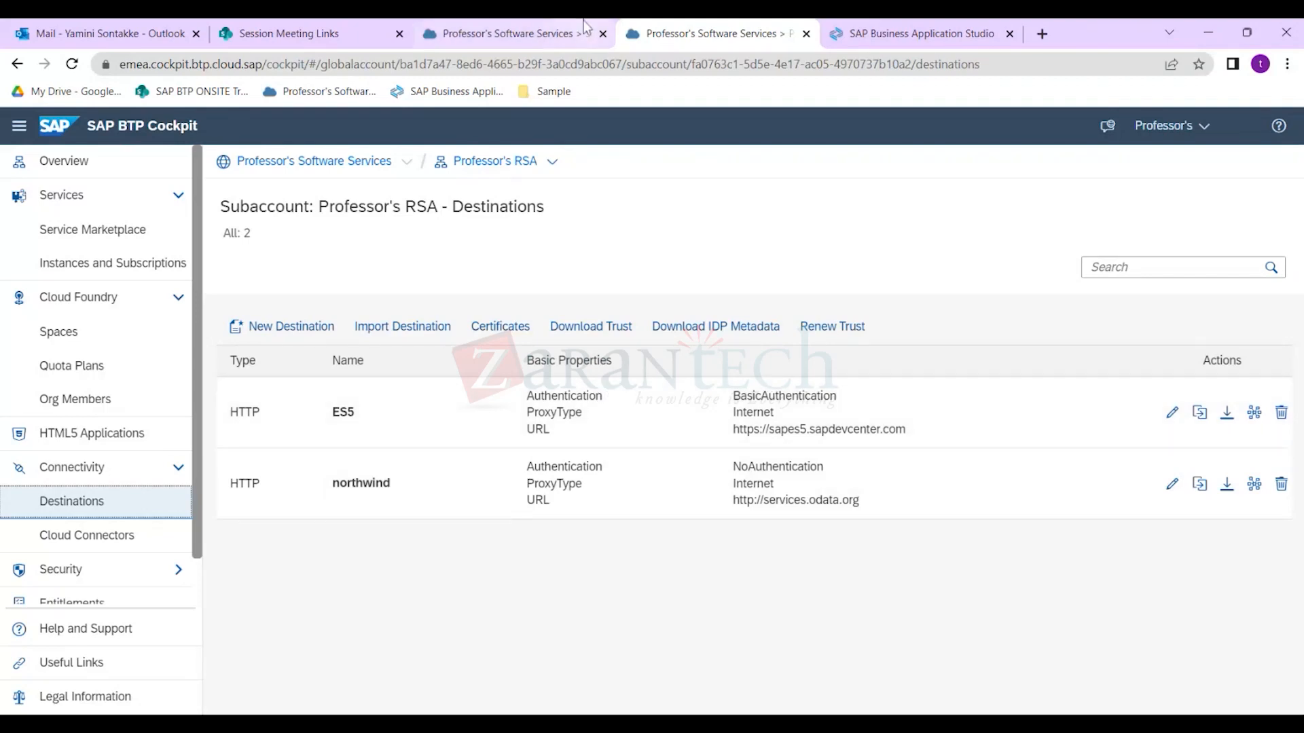
{"action": "left_click", "coordinate": [555, 33]}
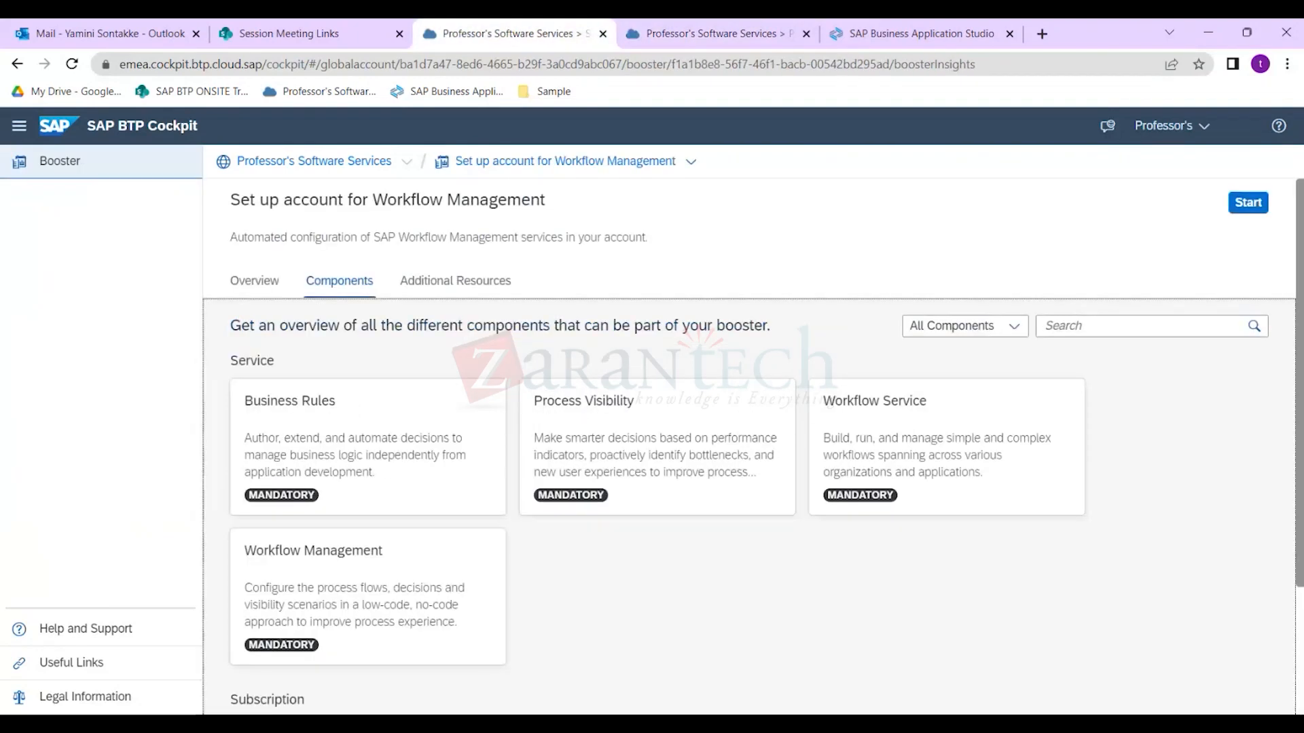
Start the Workflow Management booster with subaccount Professor's RSA and space DEV.
{"action": "left_click", "coordinate": [1262, 212]}
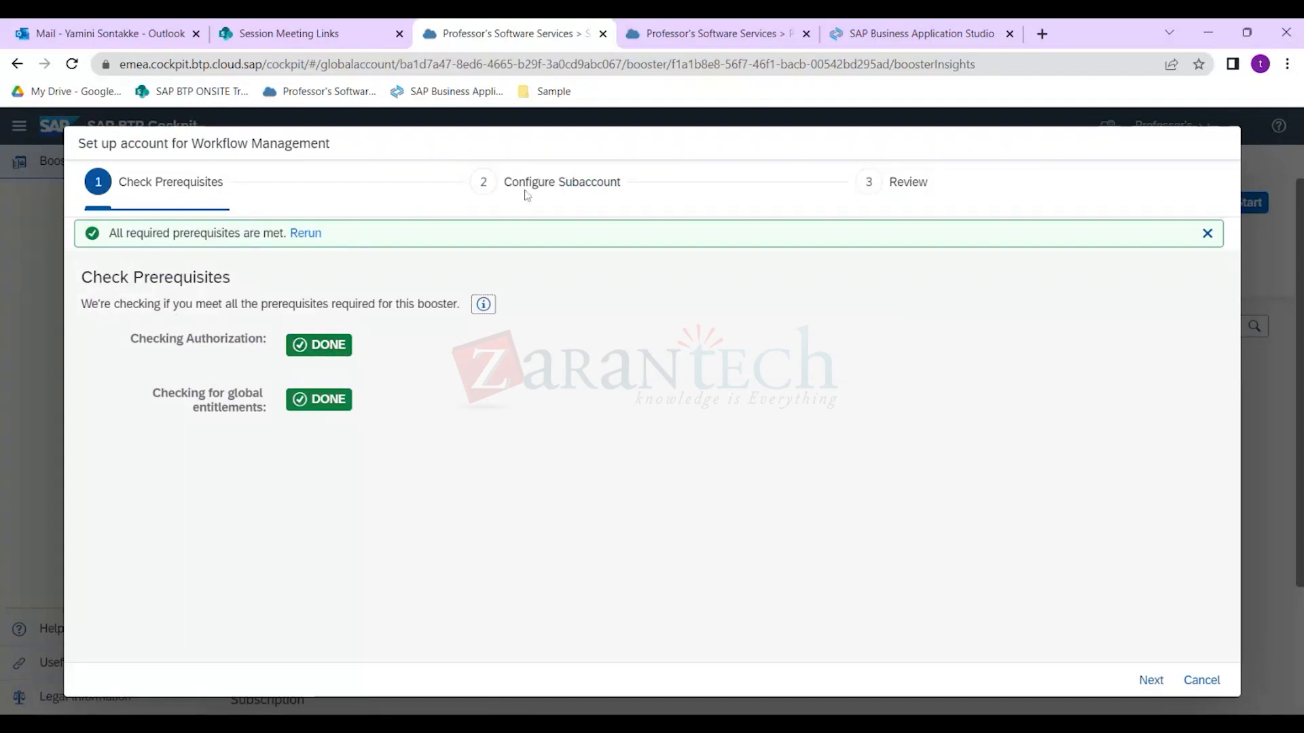
{"action": "left_click", "coordinate": [1151, 680]}
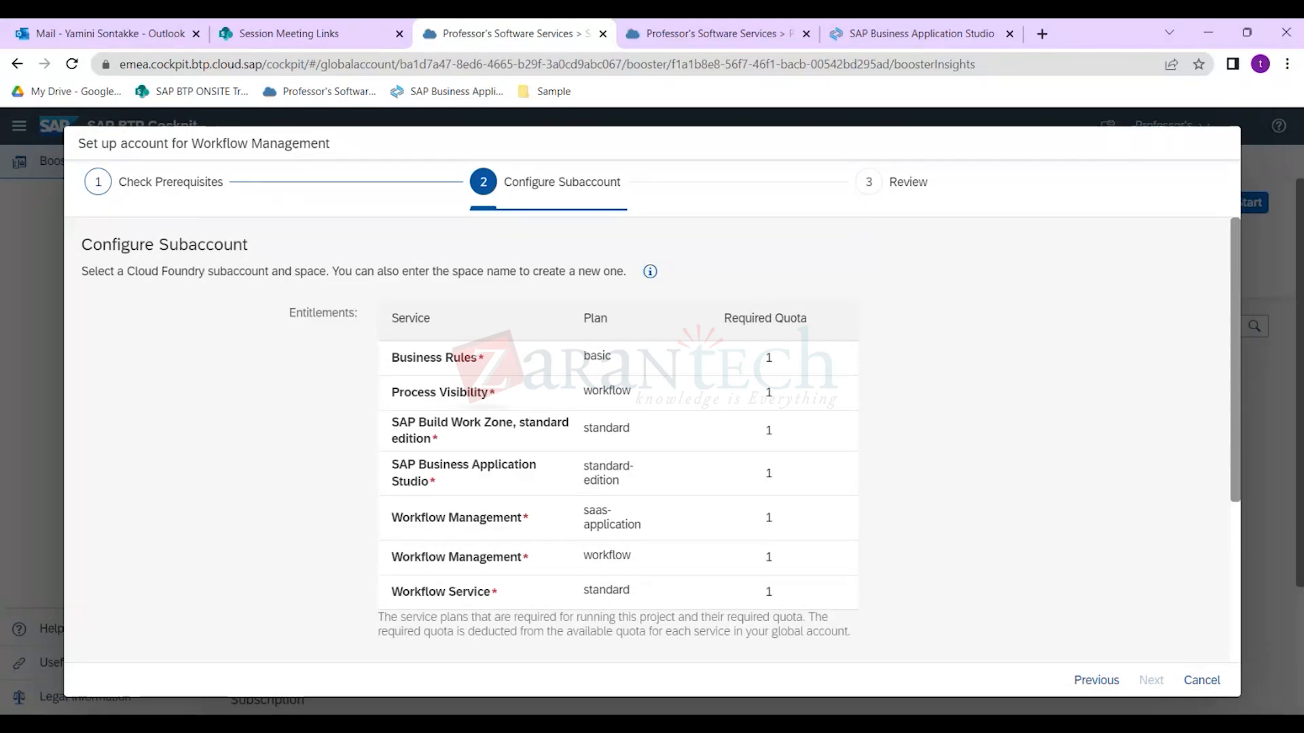
{"action": "scroll", "coordinate": [536, 520], "scroll_direction": "down", "scroll_amount": 3}
{"action": "scroll", "coordinate": [538, 503], "scroll_direction": "down", "scroll_amount": 1}
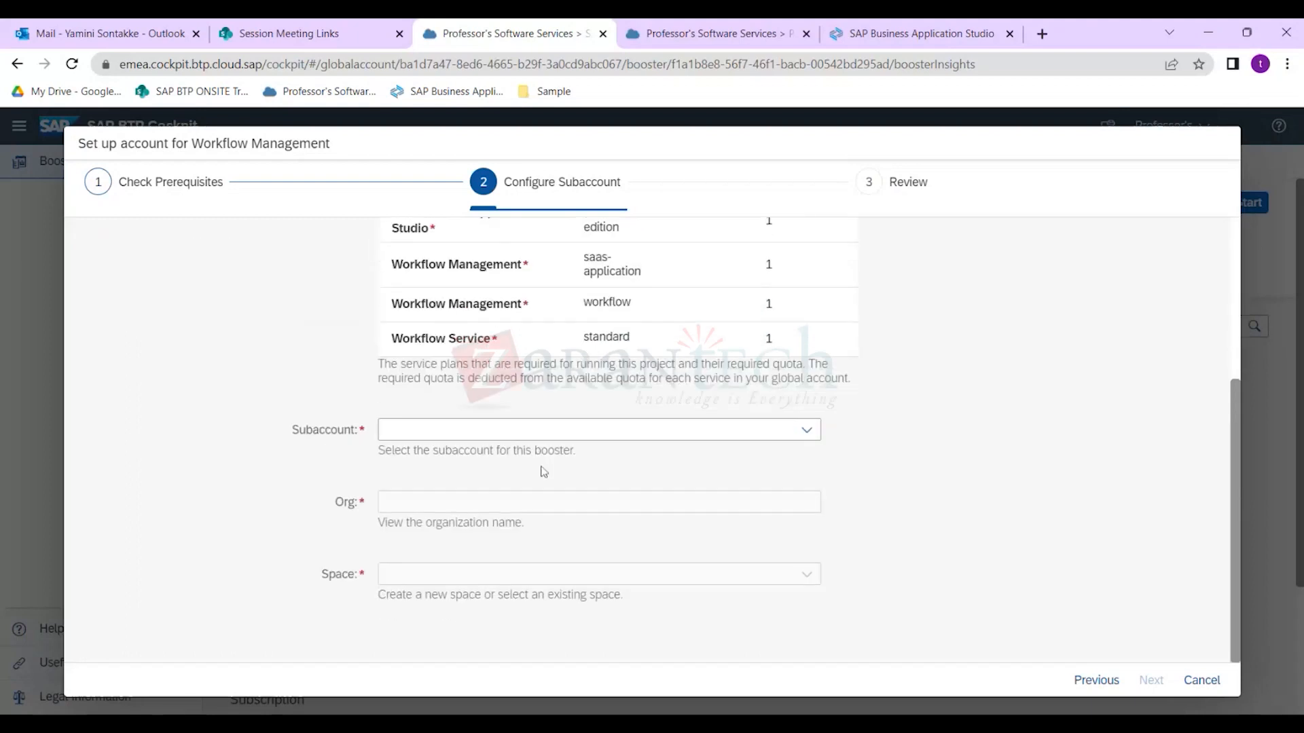
{"action": "scroll", "coordinate": [542, 468], "scroll_direction": "up", "scroll_amount": 4}
{"action": "scroll", "coordinate": [528, 476], "scroll_direction": "down", "scroll_amount": 3}
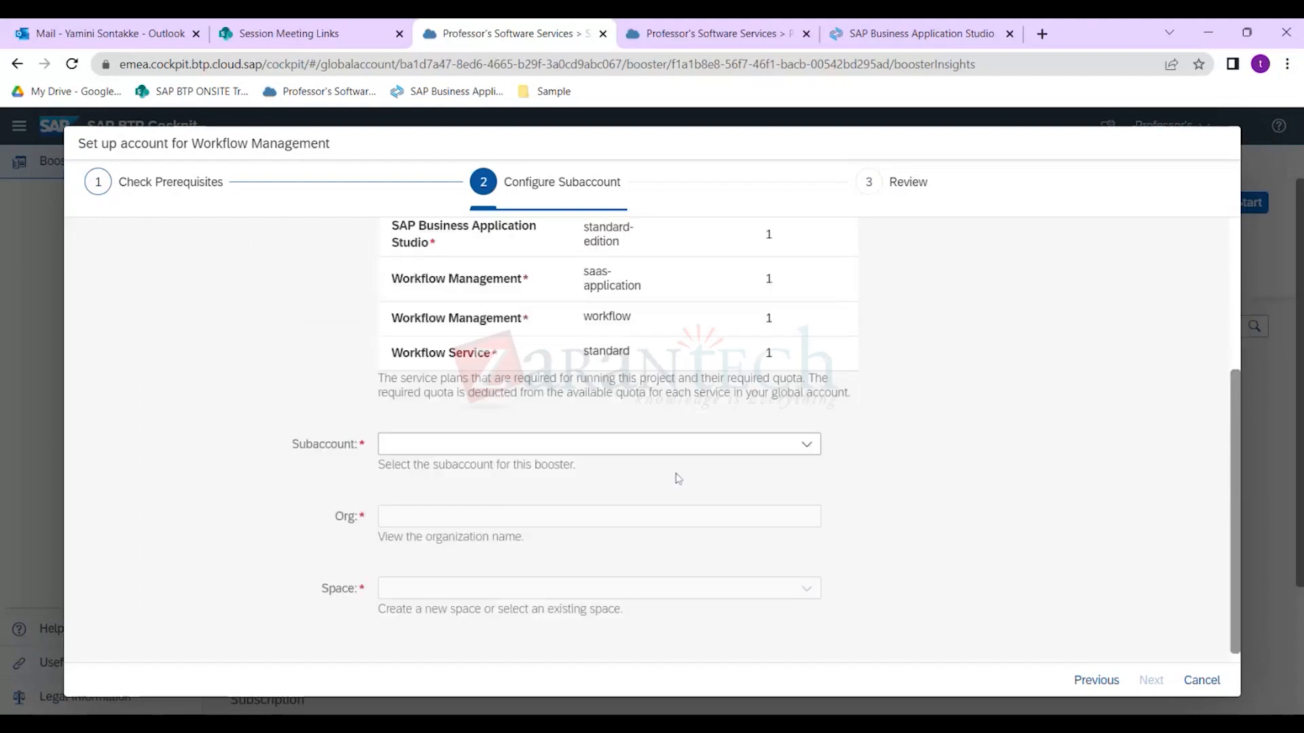
{"action": "left_click", "coordinate": [527, 429]}
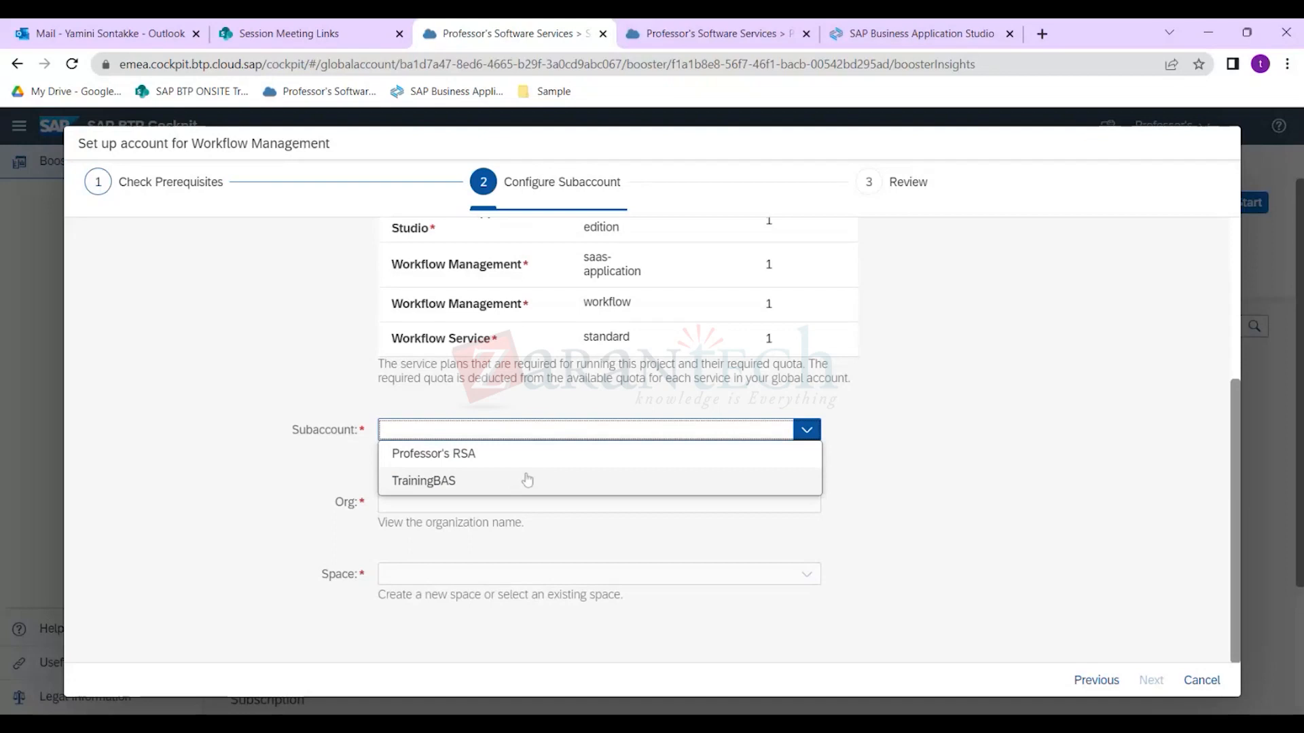
{"action": "left_click", "coordinate": [494, 453]}
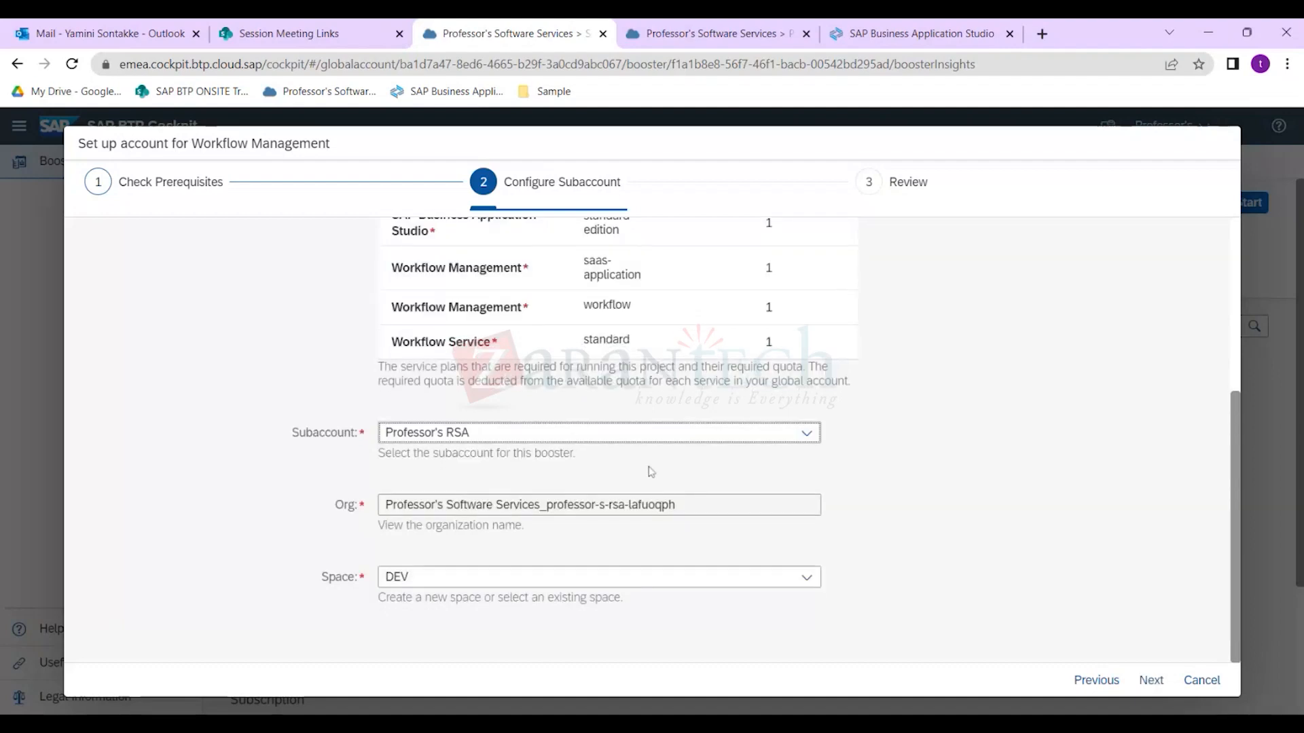
{"action": "left_click", "coordinate": [1133, 674]}
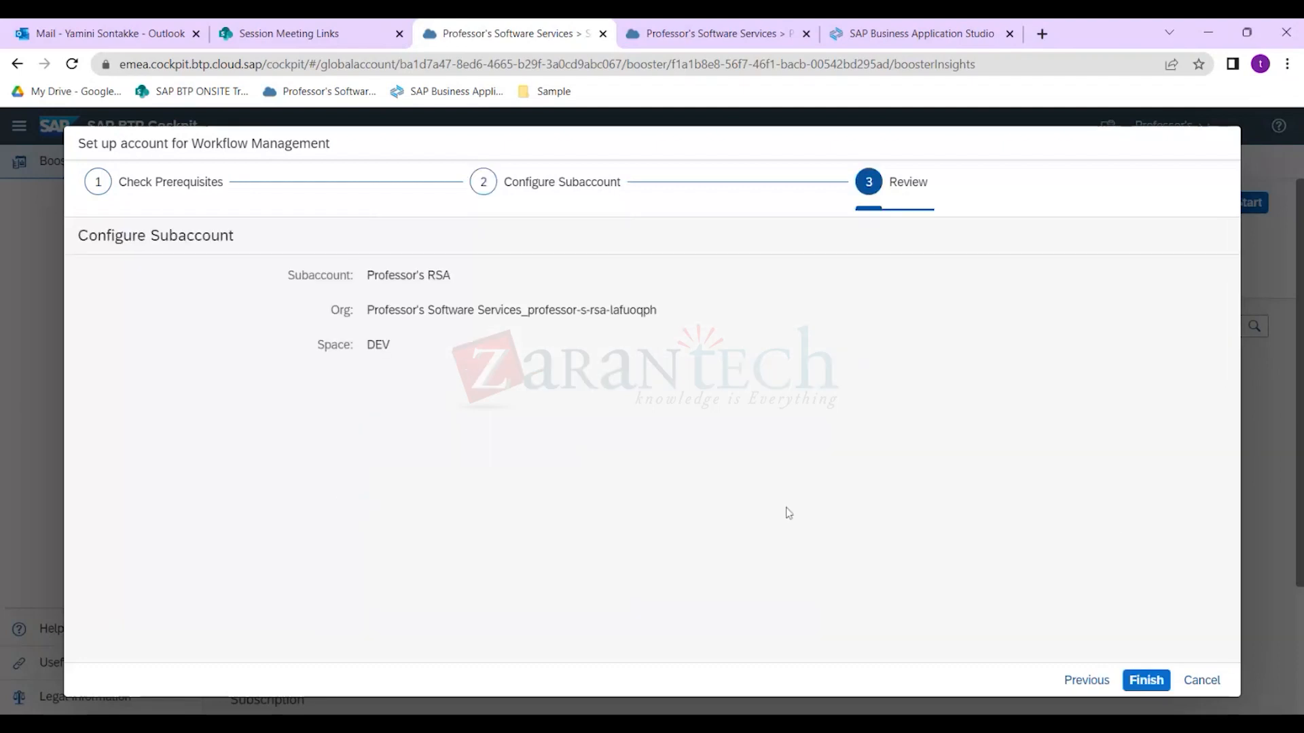
{"action": "left_click_drag", "start_coordinate": [374, 276], "coordinate": [450, 275]}
{"action": "left_click", "coordinate": [451, 276]}
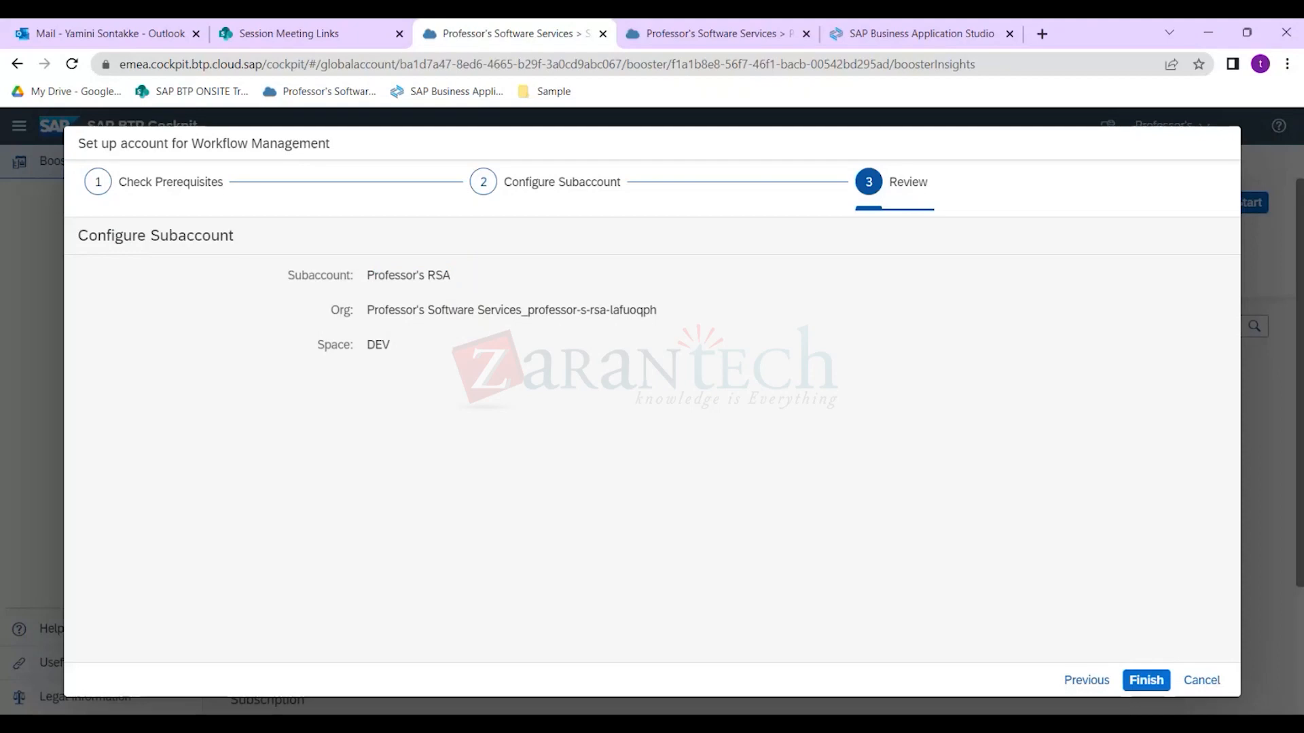
{"action": "left_click_drag", "start_coordinate": [330, 311], "coordinate": [699, 350]}
{"action": "left_click", "coordinate": [699, 350]}
{"action": "left_click_drag", "start_coordinate": [316, 345], "coordinate": [374, 345]}
{"action": "left_click", "coordinate": [377, 345]}
{"action": "double_click", "coordinate": [370, 346]}
{"action": "mouse_move", "coordinate": [382, 345]}
{"action": "left_mouse_down"}
{"action": "mouse_move", "coordinate": [317, 345]}
{"action": "mouse_move", "coordinate": [390, 345]}
{"action": "left_mouse_up"}
{"action": "left_click", "coordinate": [672, 34]}
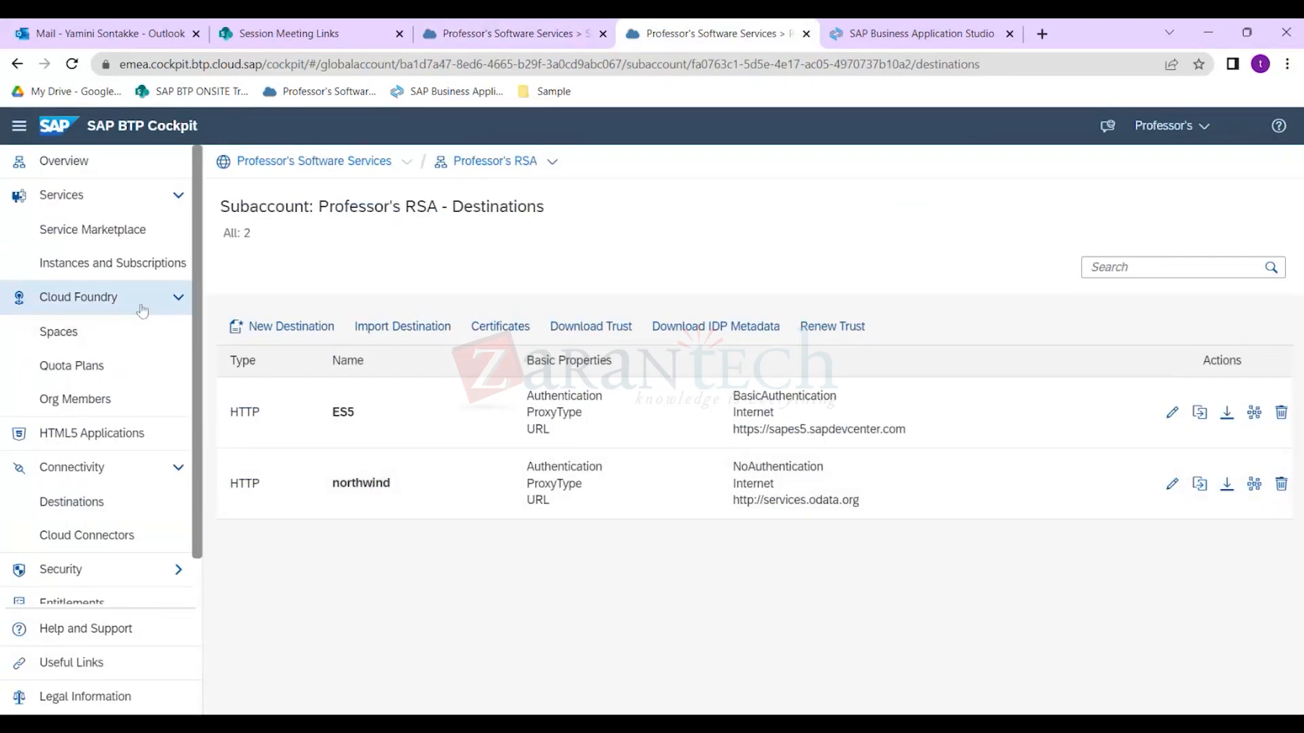
{"action": "left_click", "coordinate": [113, 343]}
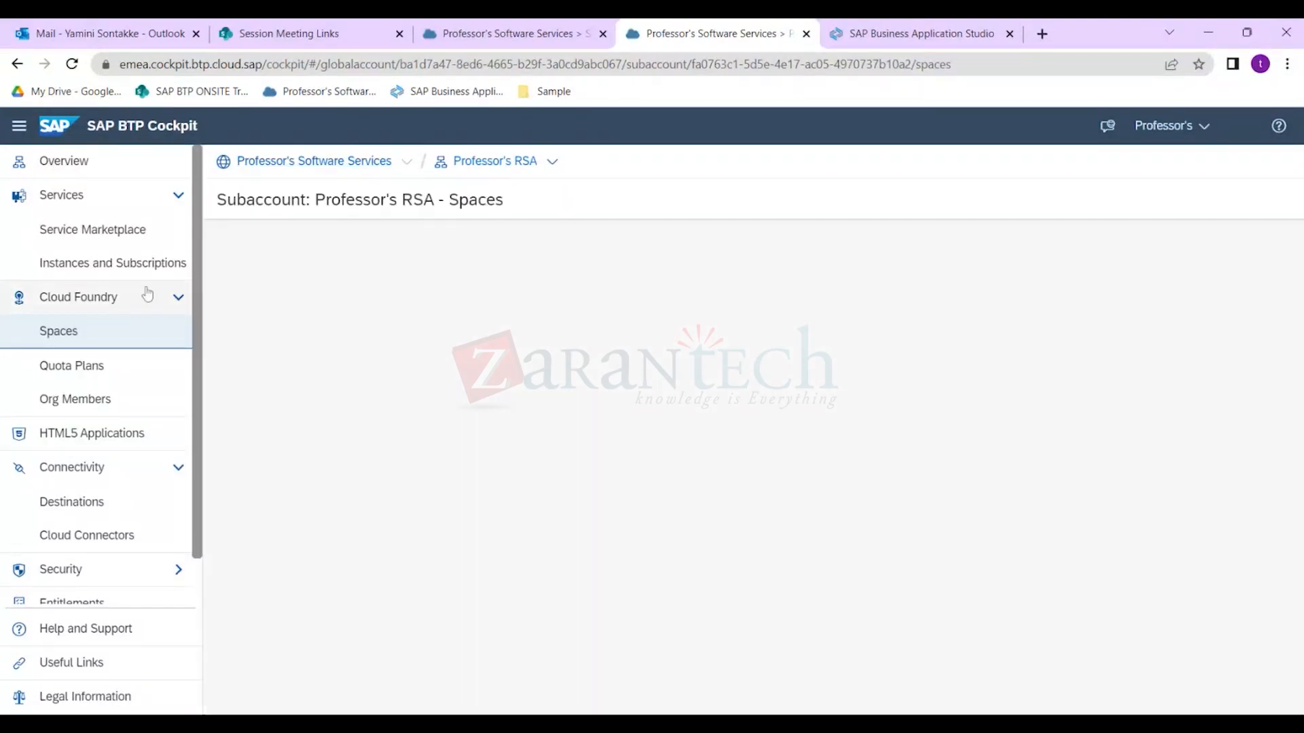
{"action": "left_click", "coordinate": [374, 325]}
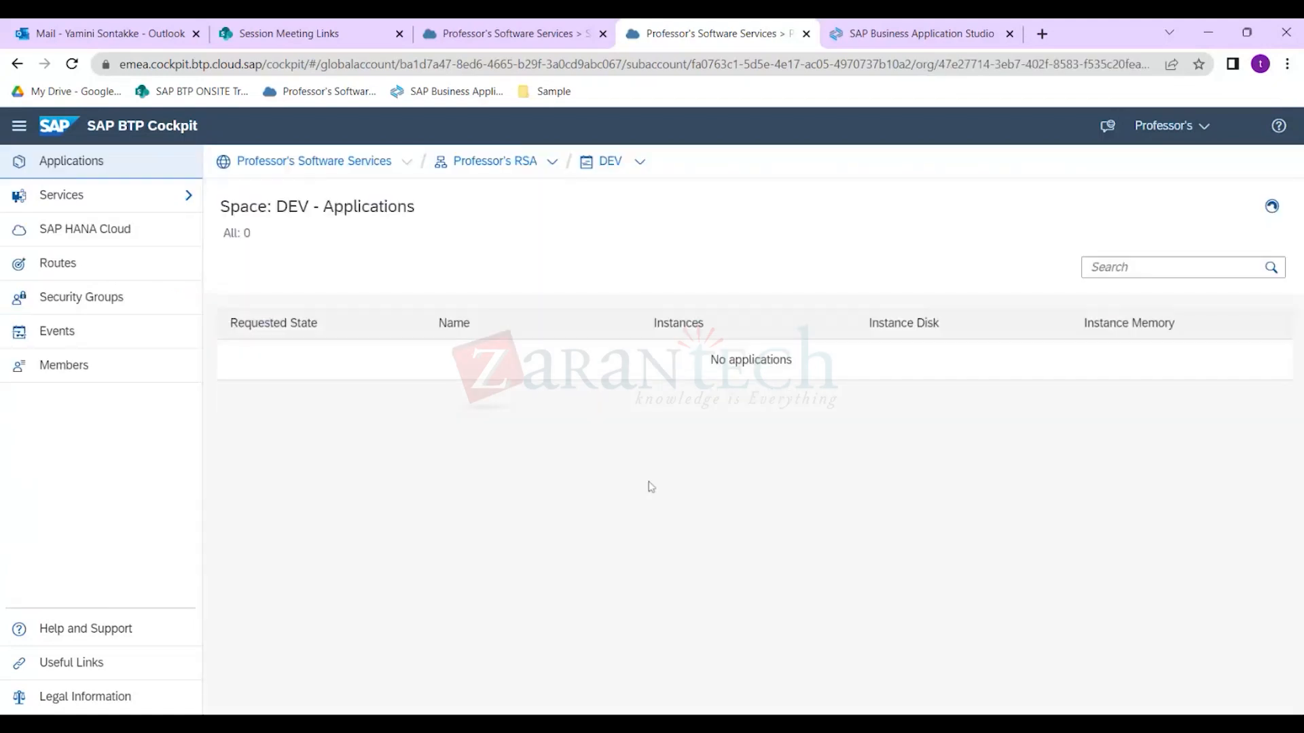
{"action": "double_click", "coordinate": [292, 207]}
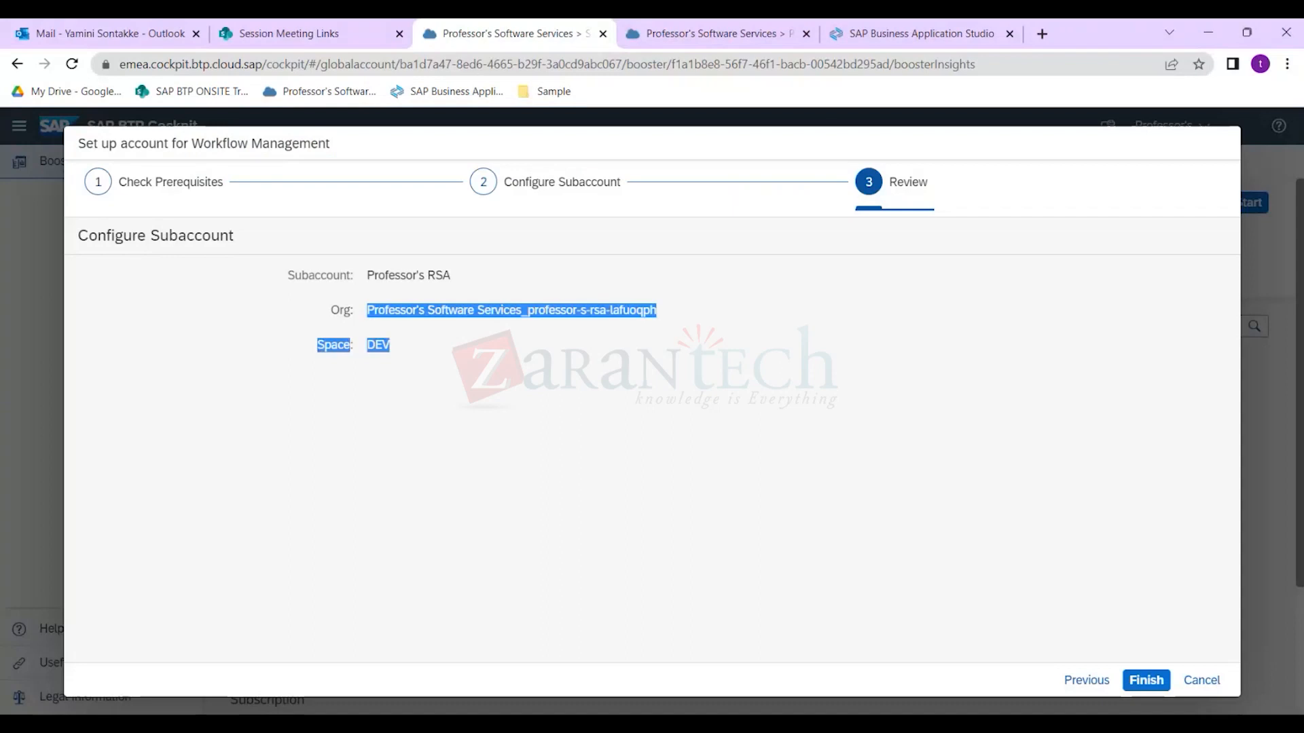
Run the booster with the reviewed settings and let the setup progress.
{"action": "left_click", "coordinate": [475, 366]}
{"action": "left_click", "coordinate": [1145, 682]}
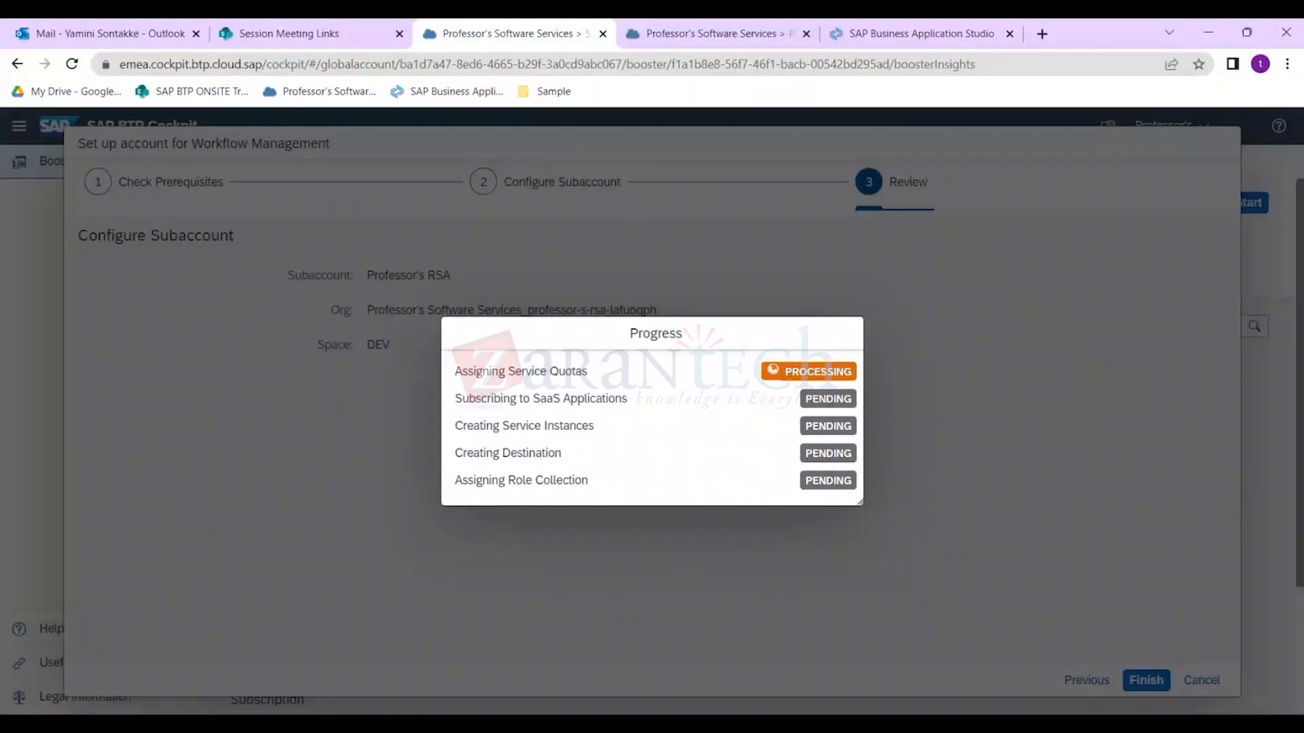
{"action": "double_click", "coordinate": [546, 399]}
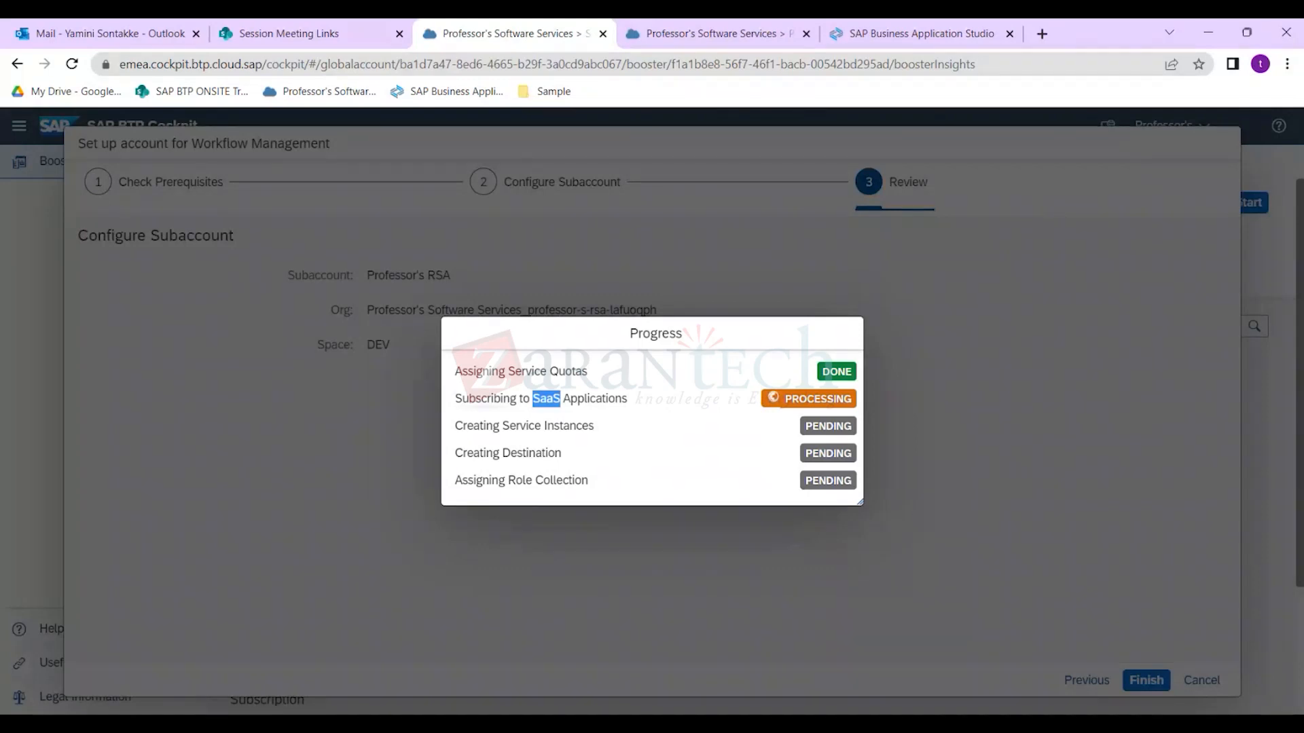
{"action": "left_click", "coordinate": [865, 724]}
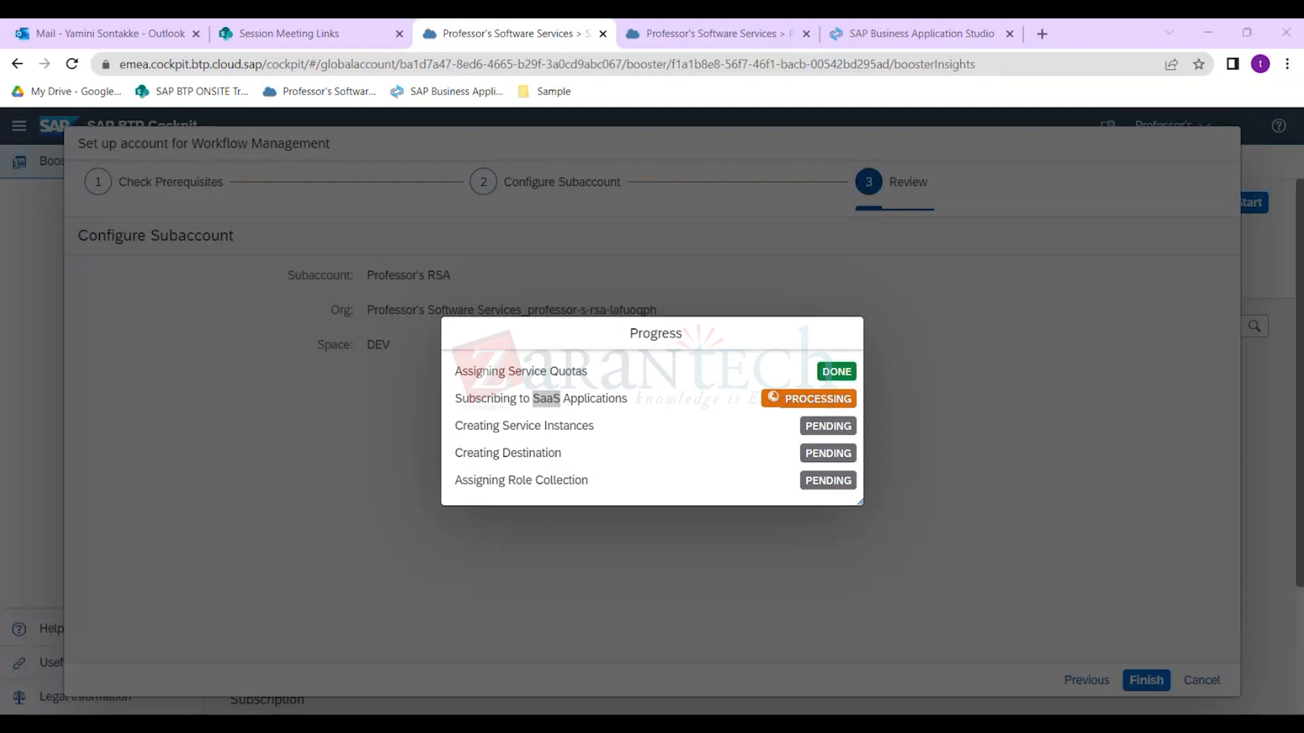
{"action": "left_click", "coordinate": [1209, 32]}
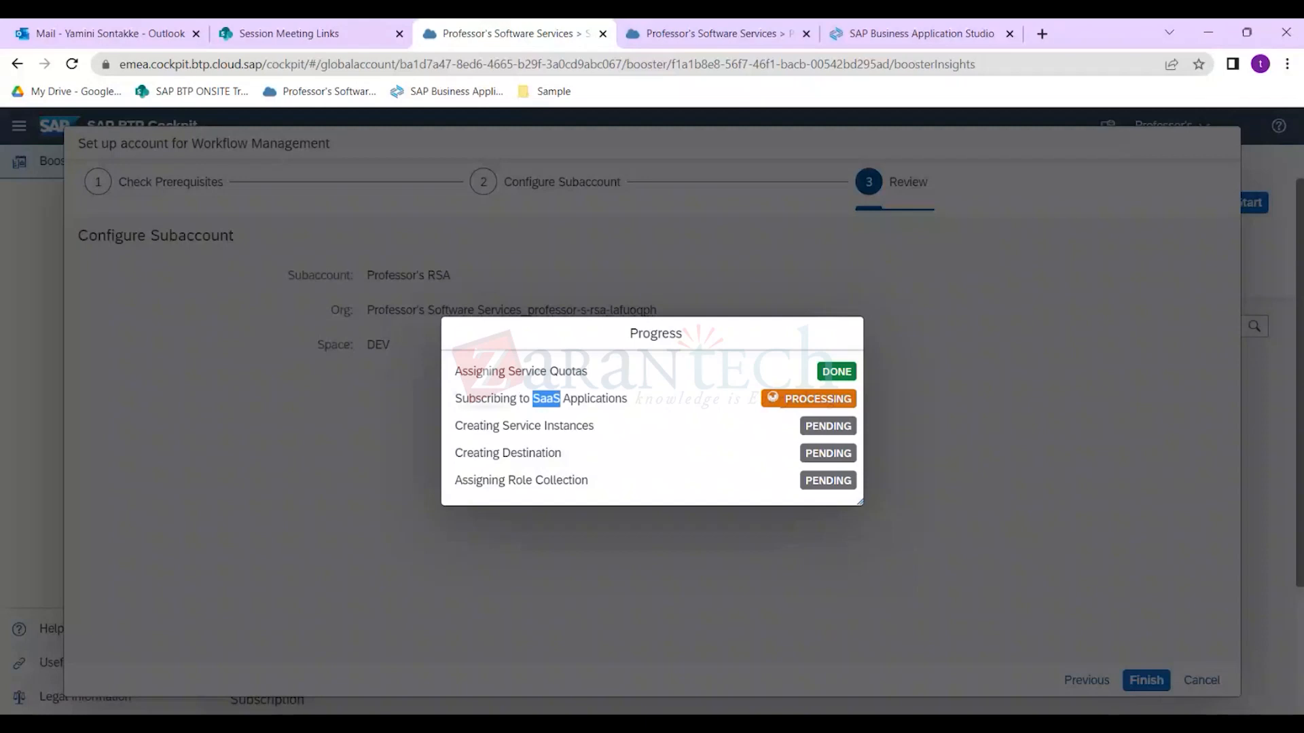
{"action": "left_click", "coordinate": [879, 721]}
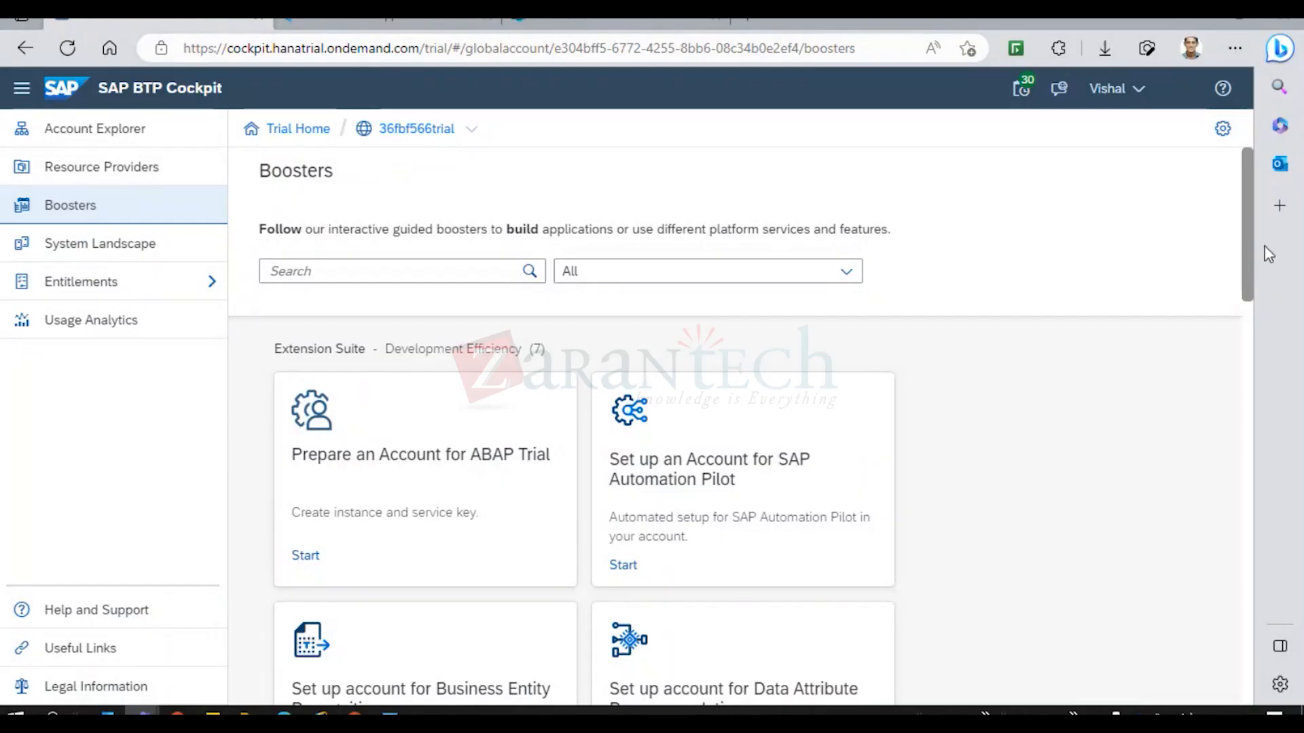
Search boosters for 'workflow', open Set up account for Workflow Management, and view Additional Resources.
{"action": "left_click_drag", "start_coordinate": [1249, 244], "coordinate": [1248, 272]}
{"action": "left_click", "coordinate": [275, 267]}
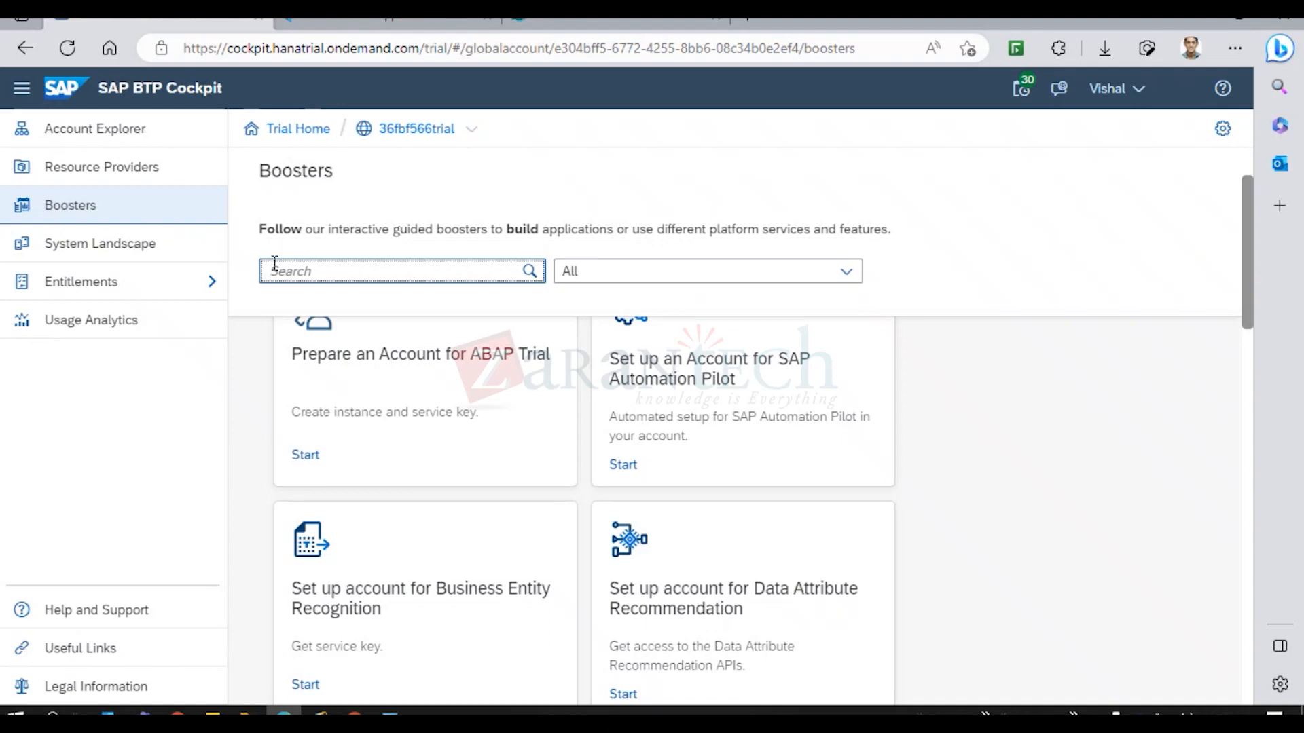
{"action": "type", "text": "workflow"}
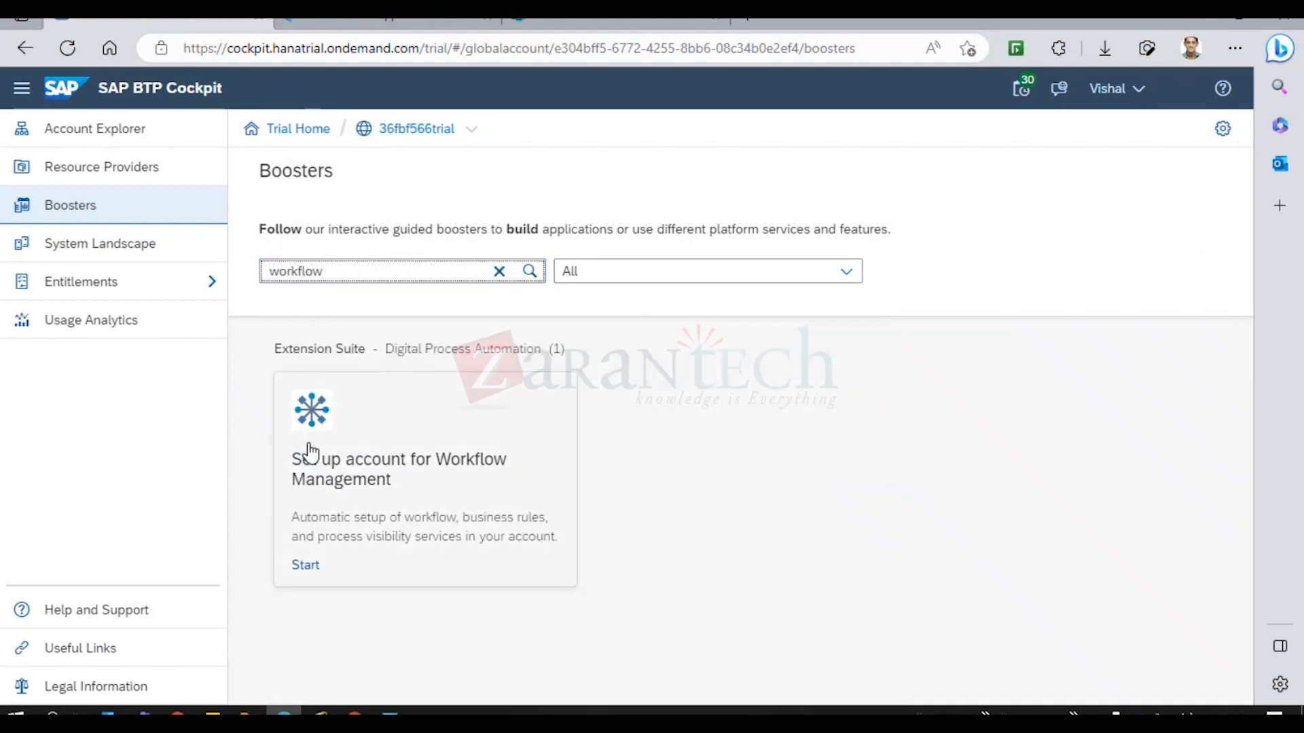
{"action": "left_click", "coordinate": [443, 474]}
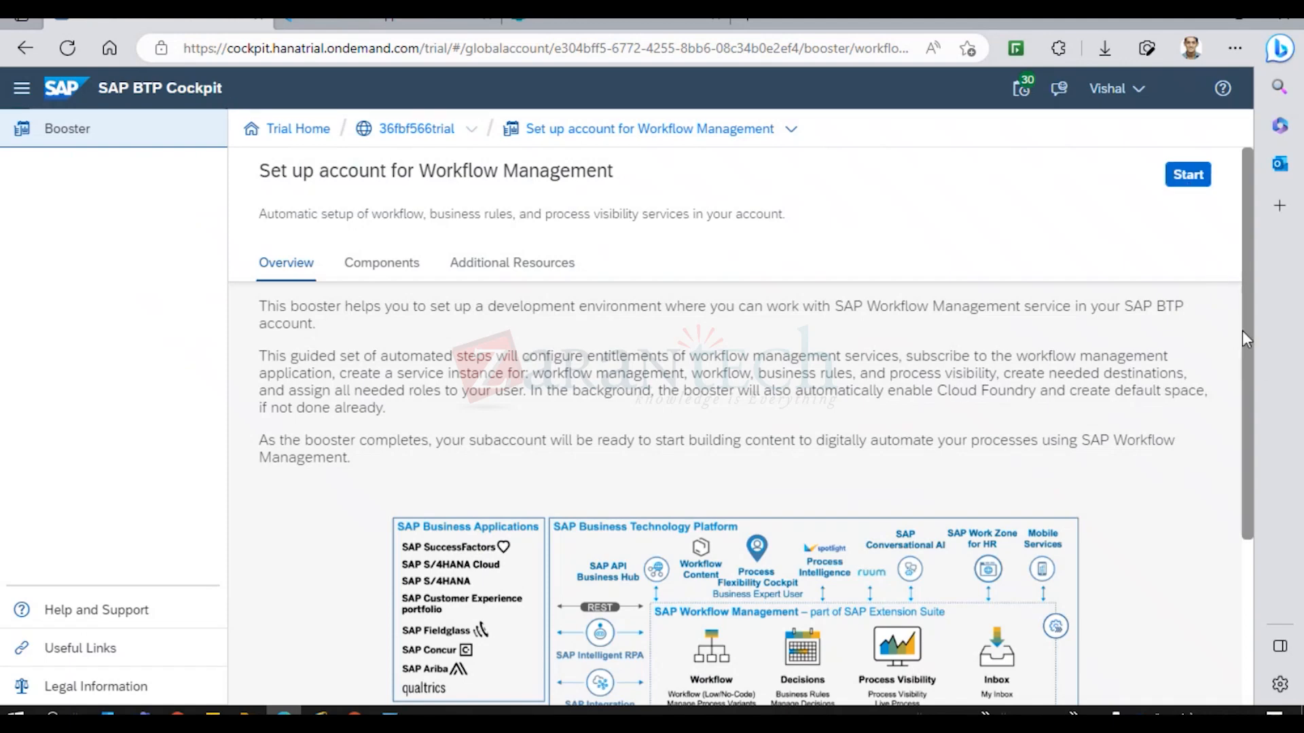
{"action": "left_click_drag", "start_coordinate": [1246, 333], "coordinate": [1258, 305]}
{"action": "left_click", "coordinate": [516, 277]}
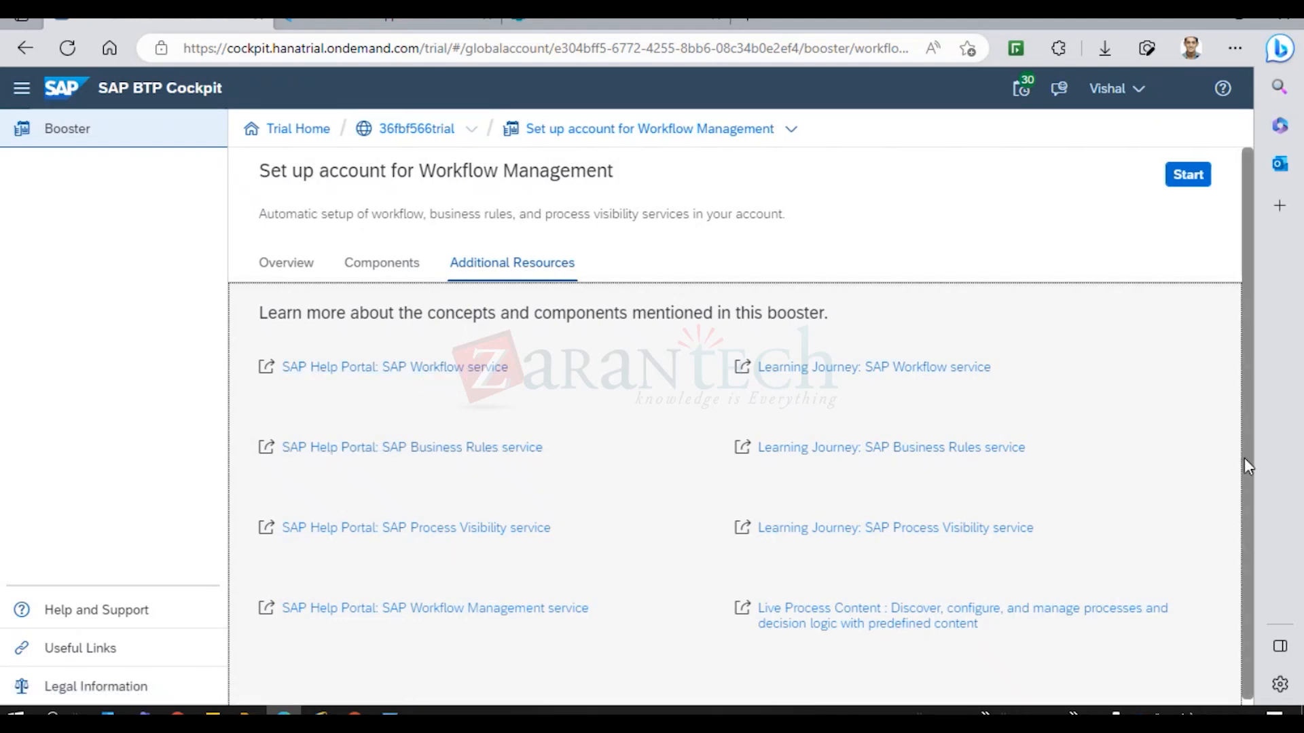
{"action": "scroll", "coordinate": [1251, 466], "scroll_direction": "down", "scroll_amount": 1}
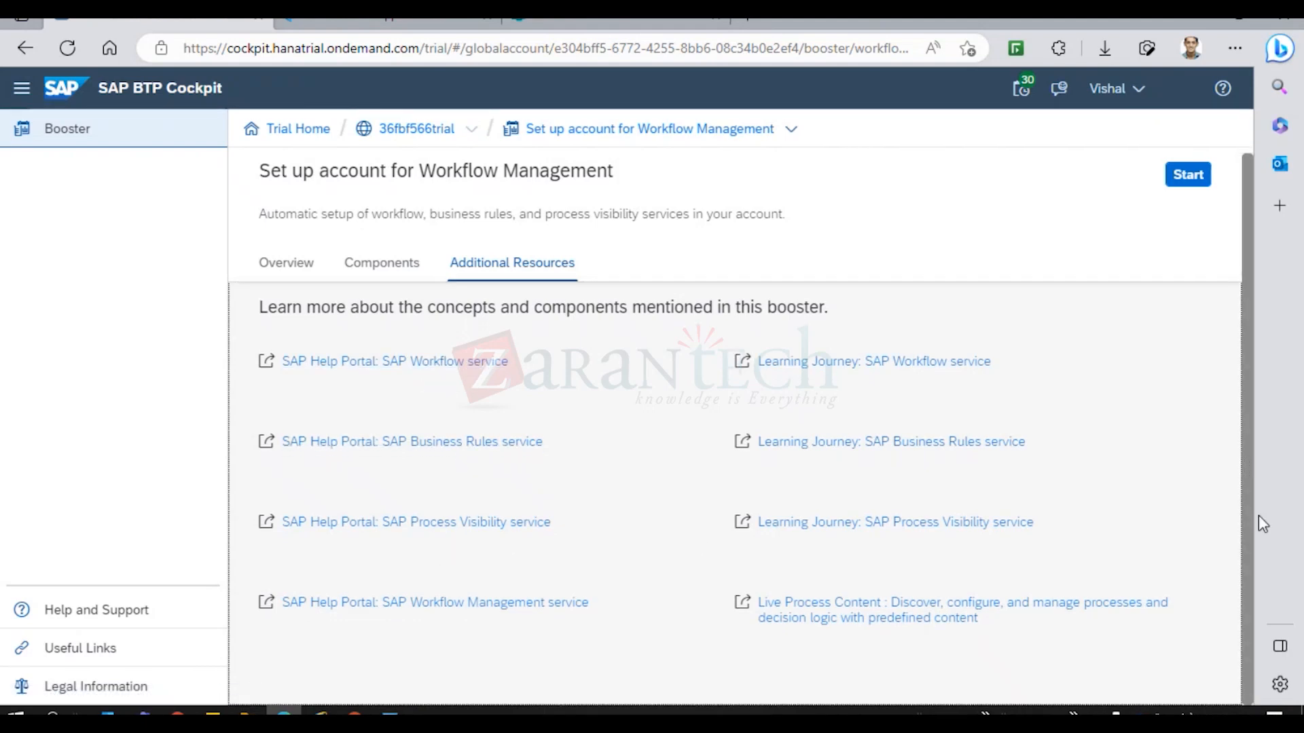
Review the booster's mandatory components, then start the Workflow Management booster.
{"action": "left_click", "coordinate": [375, 271]}
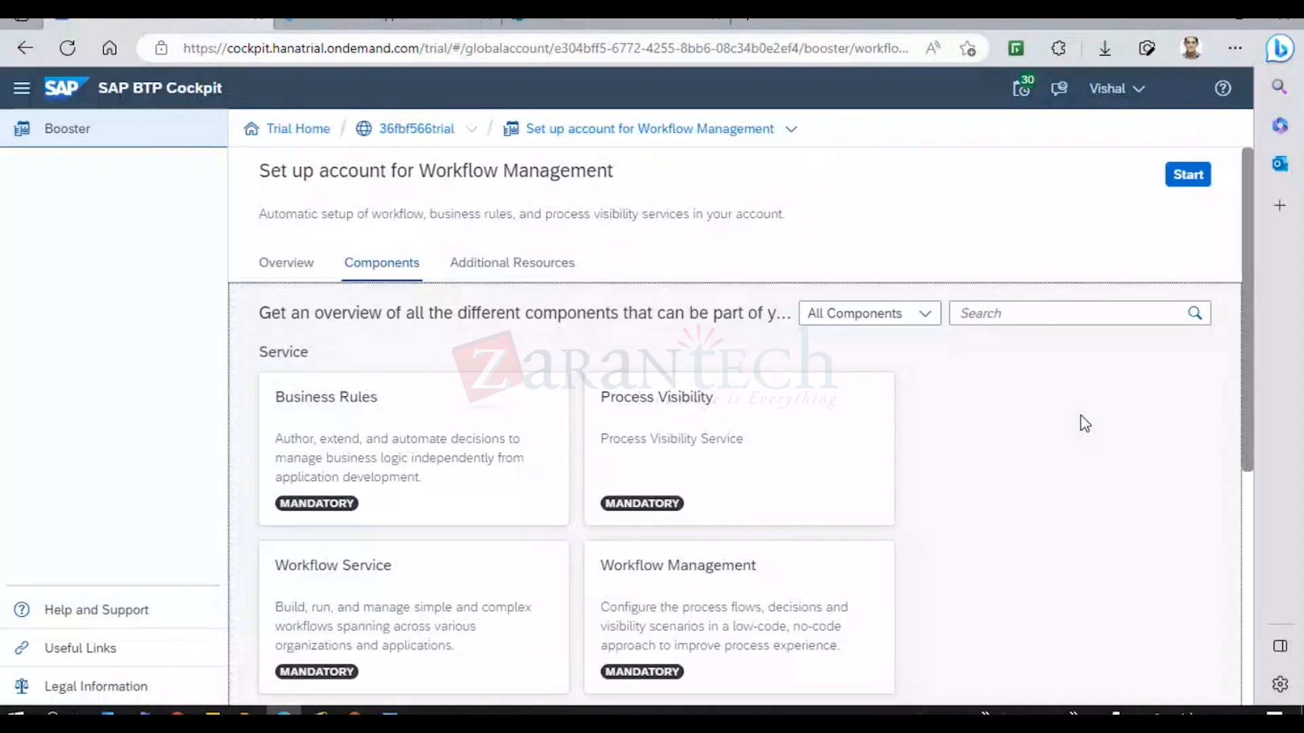
{"action": "mouse_move", "coordinate": [1250, 396]}
{"action": "left_mouse_down"}
{"action": "mouse_move", "coordinate": [1255, 450]}
{"action": "mouse_move", "coordinate": [1257, 399]}
{"action": "left_mouse_up"}
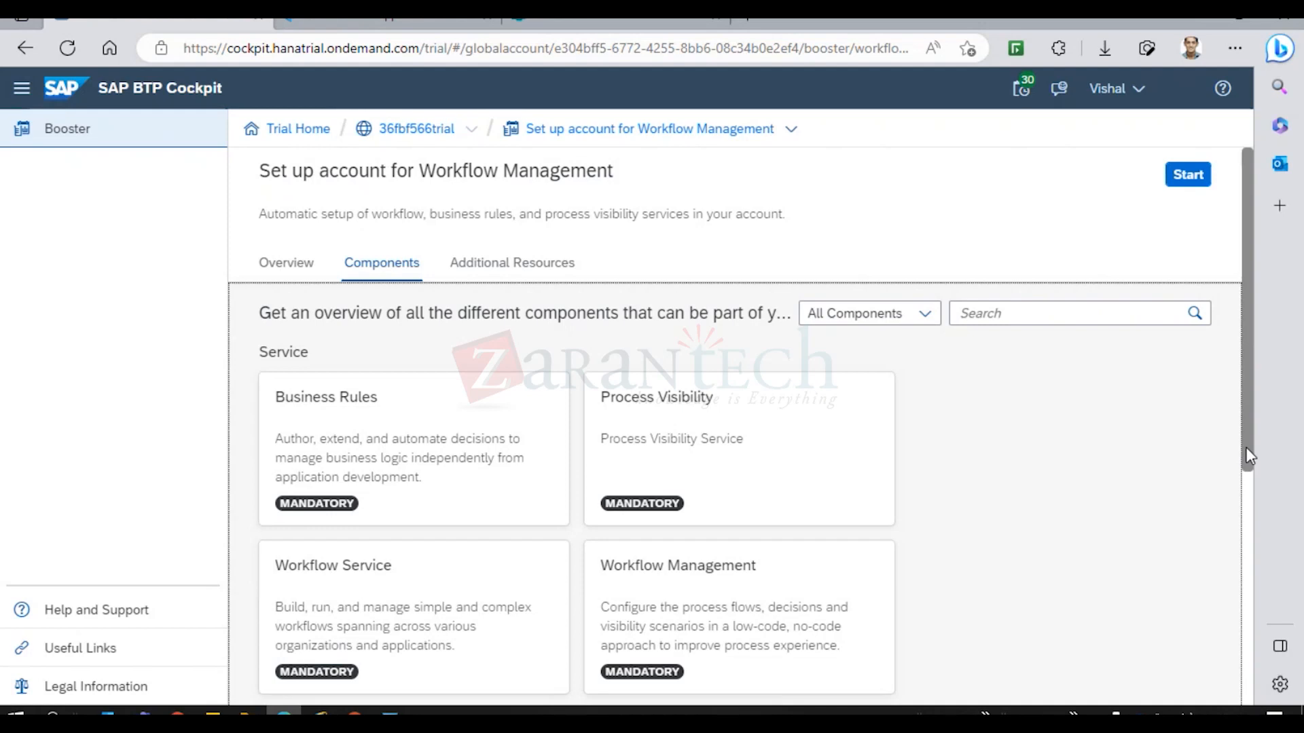
{"action": "mouse_move", "coordinate": [1246, 447]}
{"action": "left_mouse_down"}
{"action": "mouse_move", "coordinate": [1267, 581]}
{"action": "mouse_move", "coordinate": [1257, 668]}
{"action": "mouse_move", "coordinate": [1269, 444]}
{"action": "left_mouse_up"}
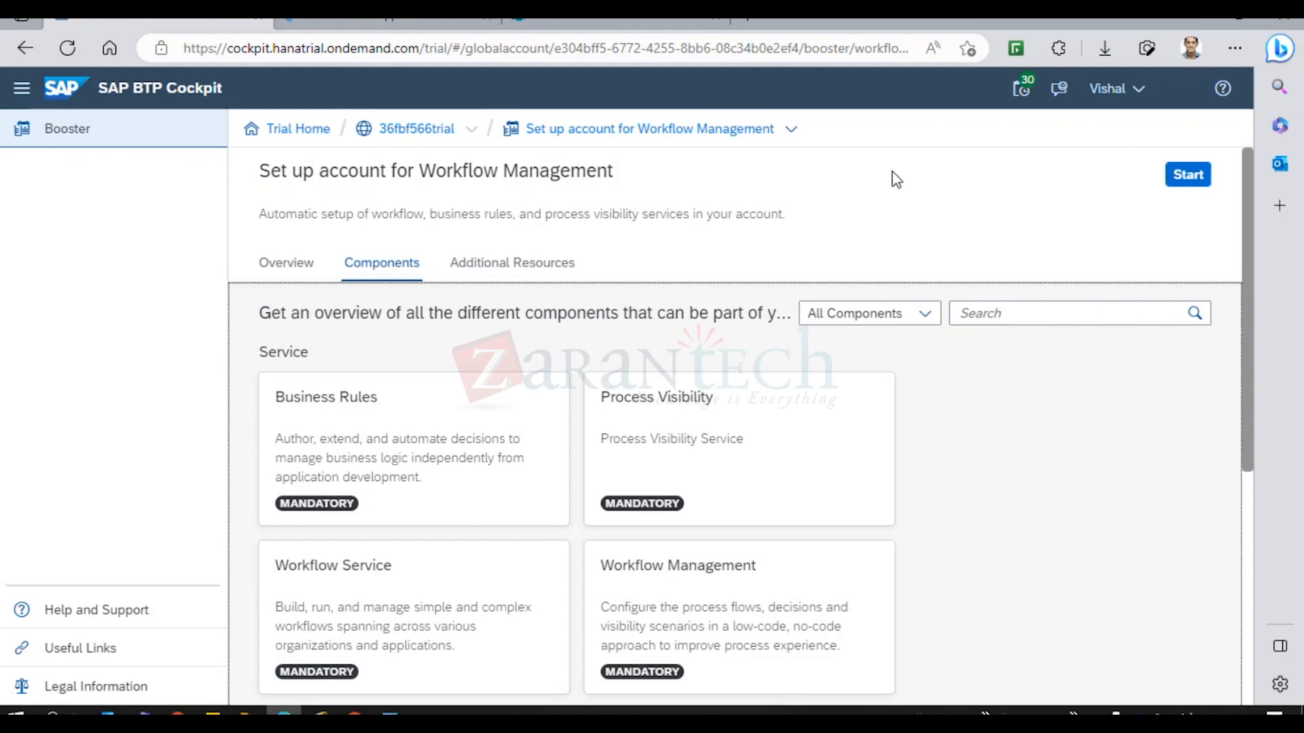
{"action": "left_click", "coordinate": [1189, 178]}
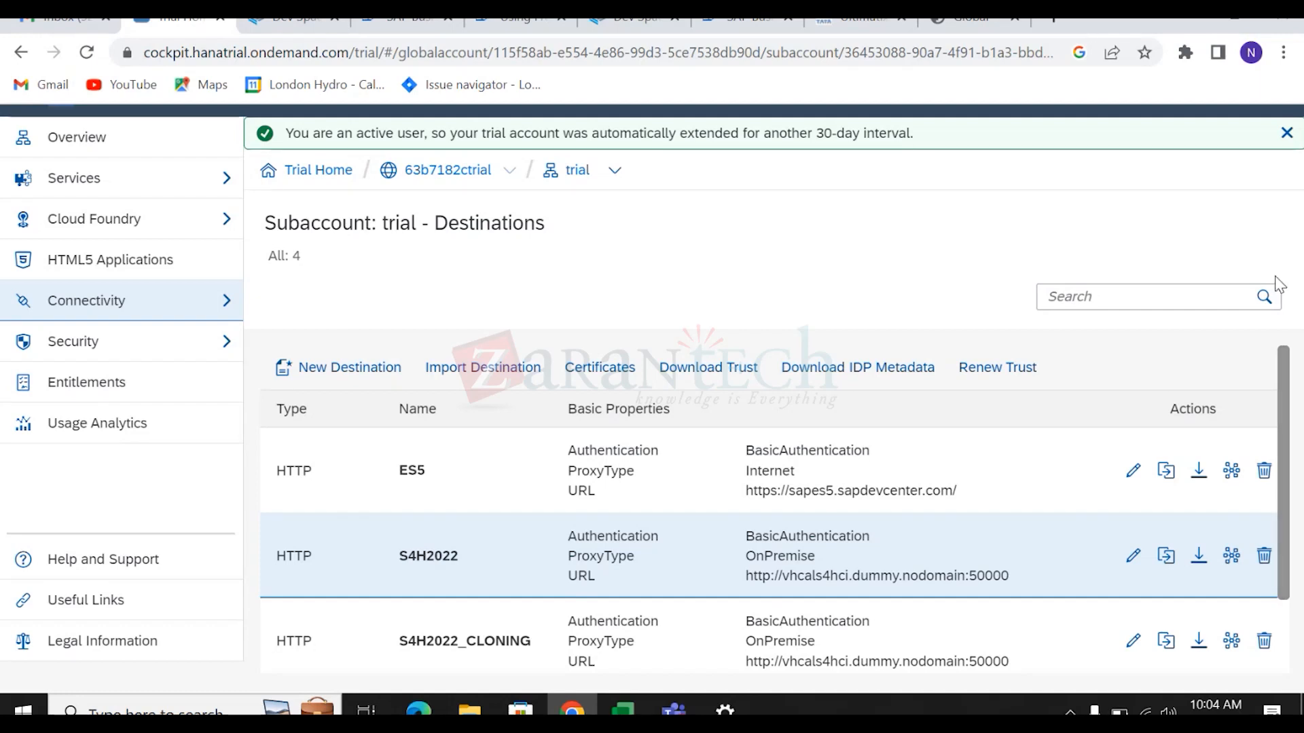
Go from the trial subaccount's destinations via Trial Home into the 63b7182ctrial global account.
{"action": "left_click", "coordinate": [30, 156]}
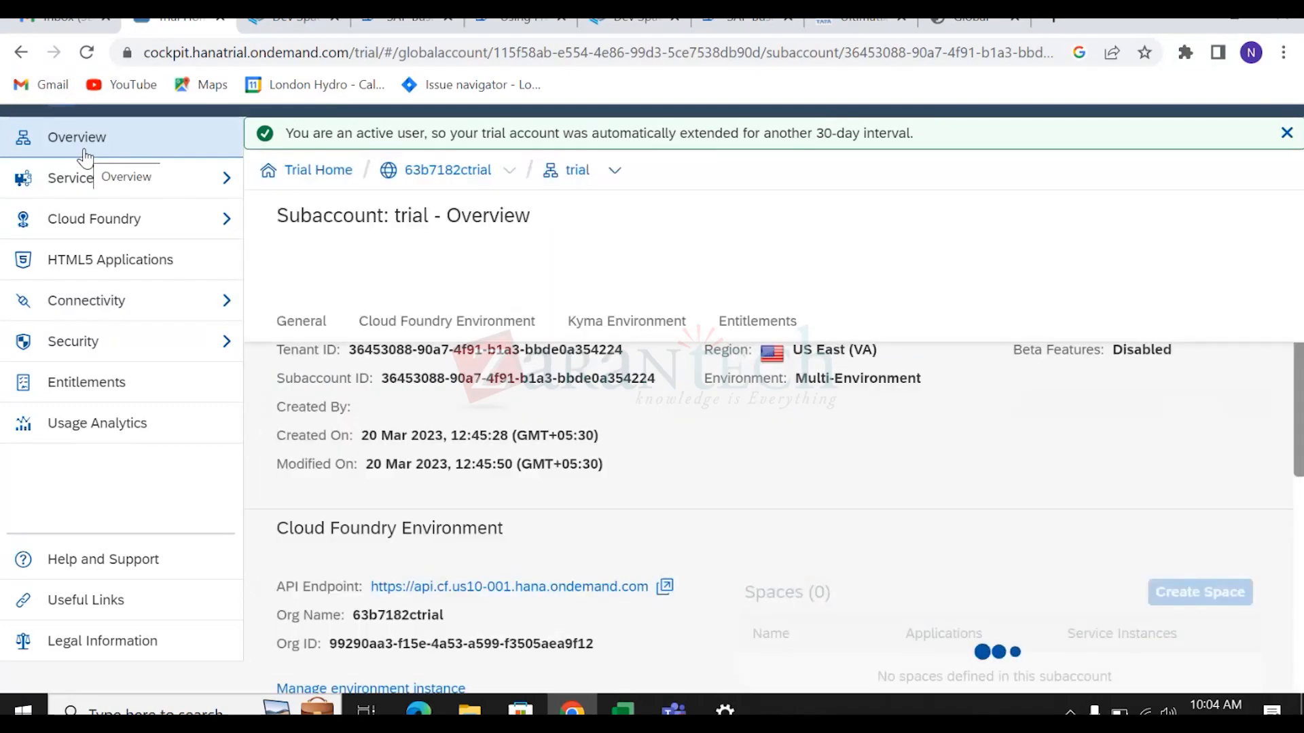
{"action": "left_click", "coordinate": [21, 53]}
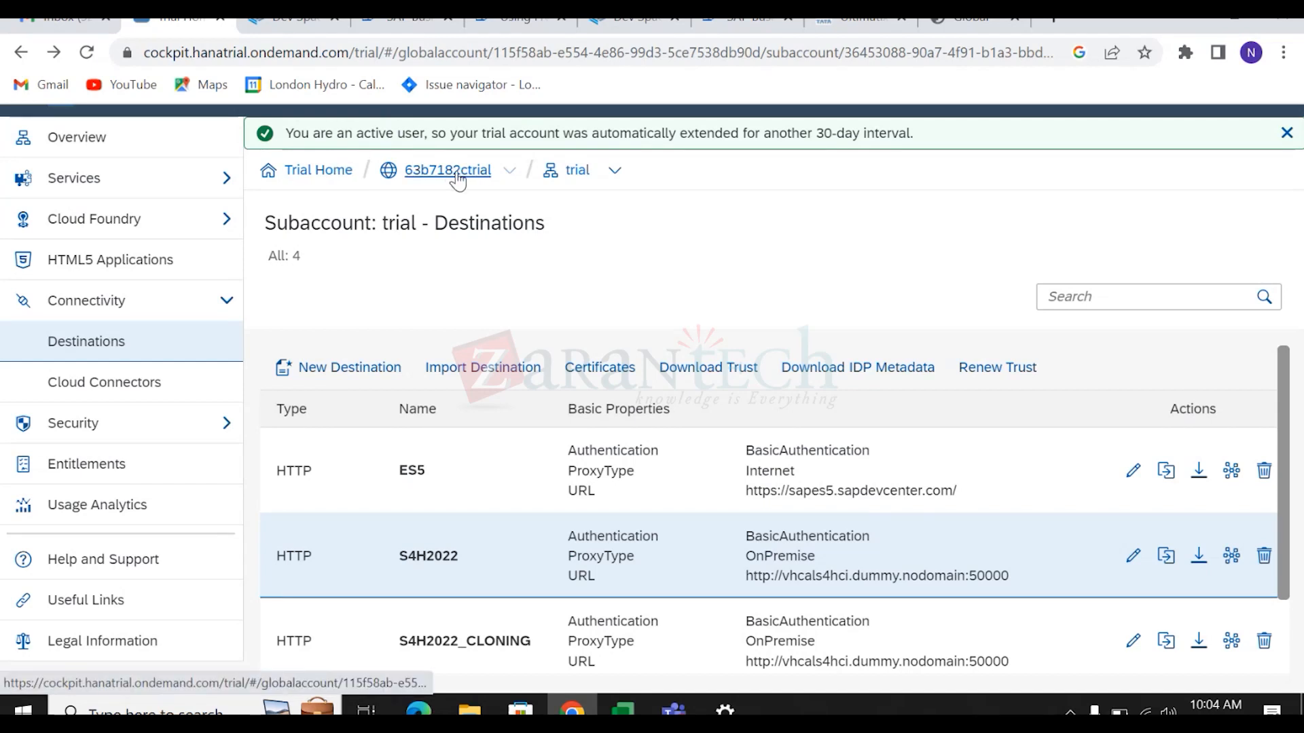
{"action": "left_click", "coordinate": [324, 171]}
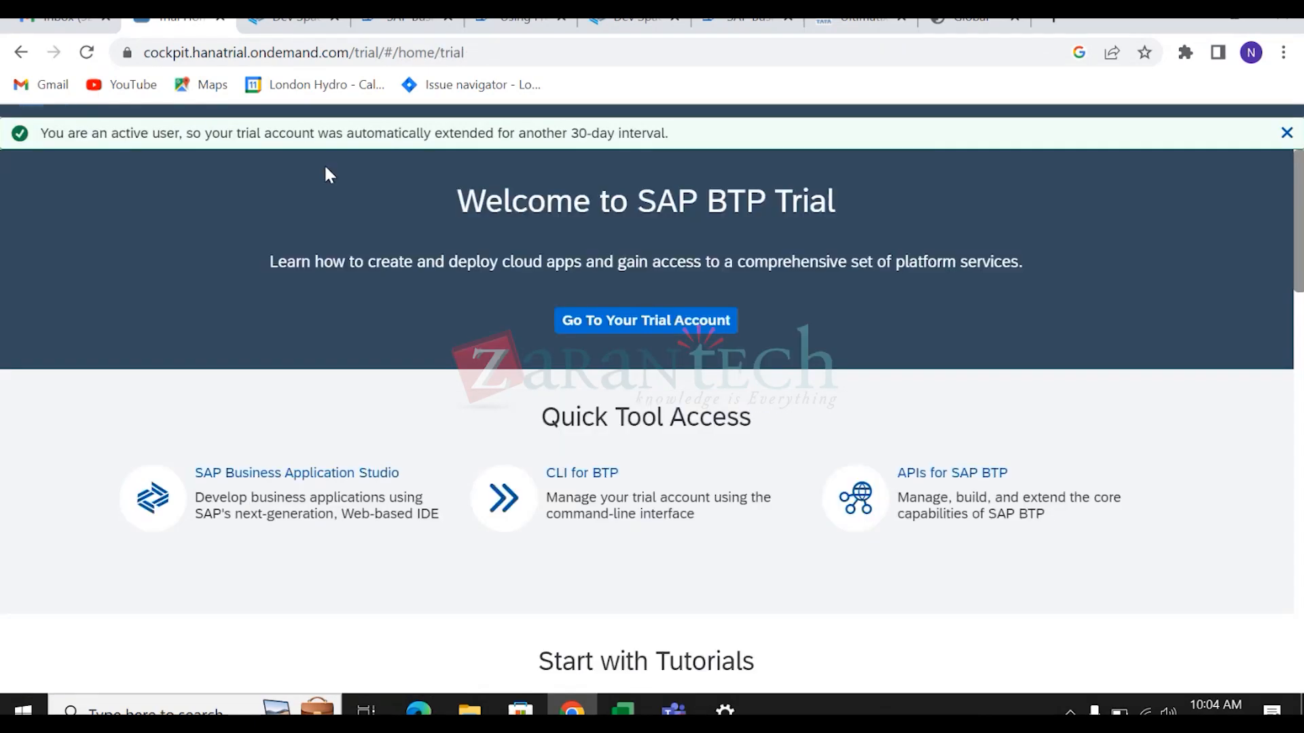
{"action": "left_click", "coordinate": [643, 329]}
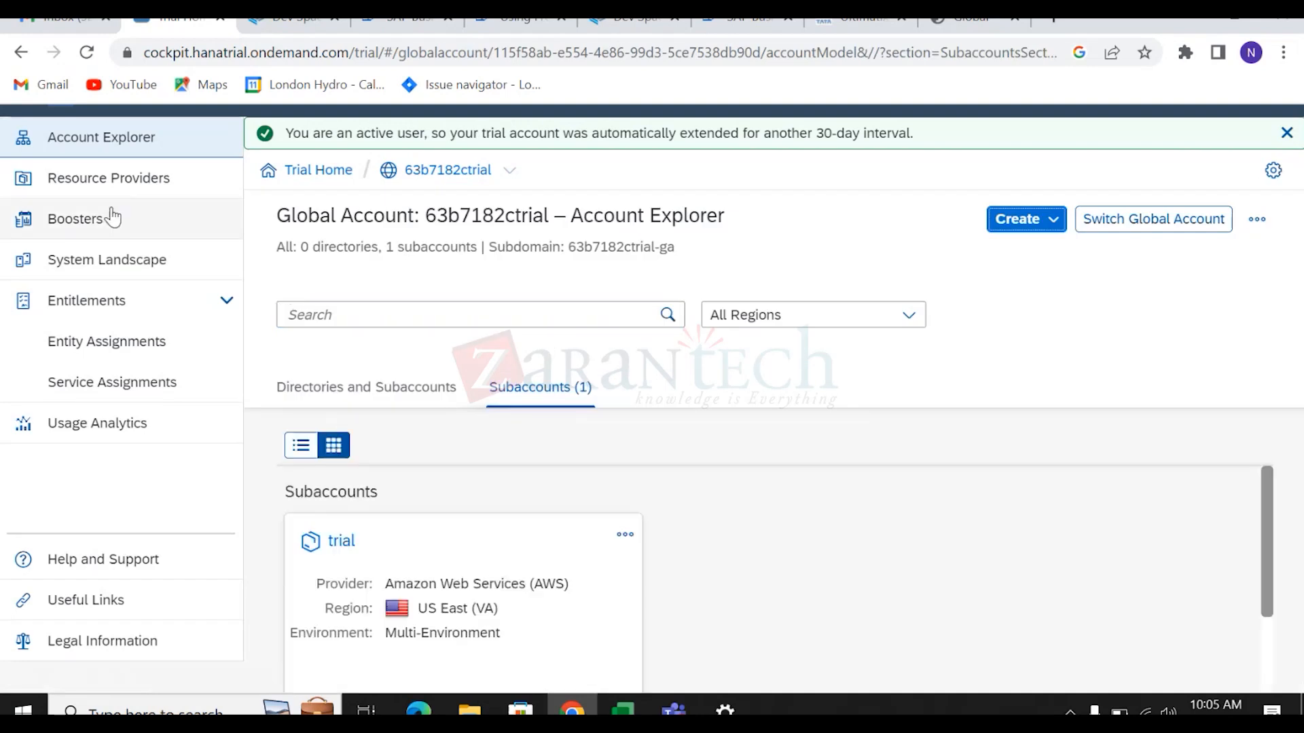
Search the Boosters catalogue for 'work' and open Set up account for Workflow Management.
{"action": "left_click", "coordinate": [52, 218]}
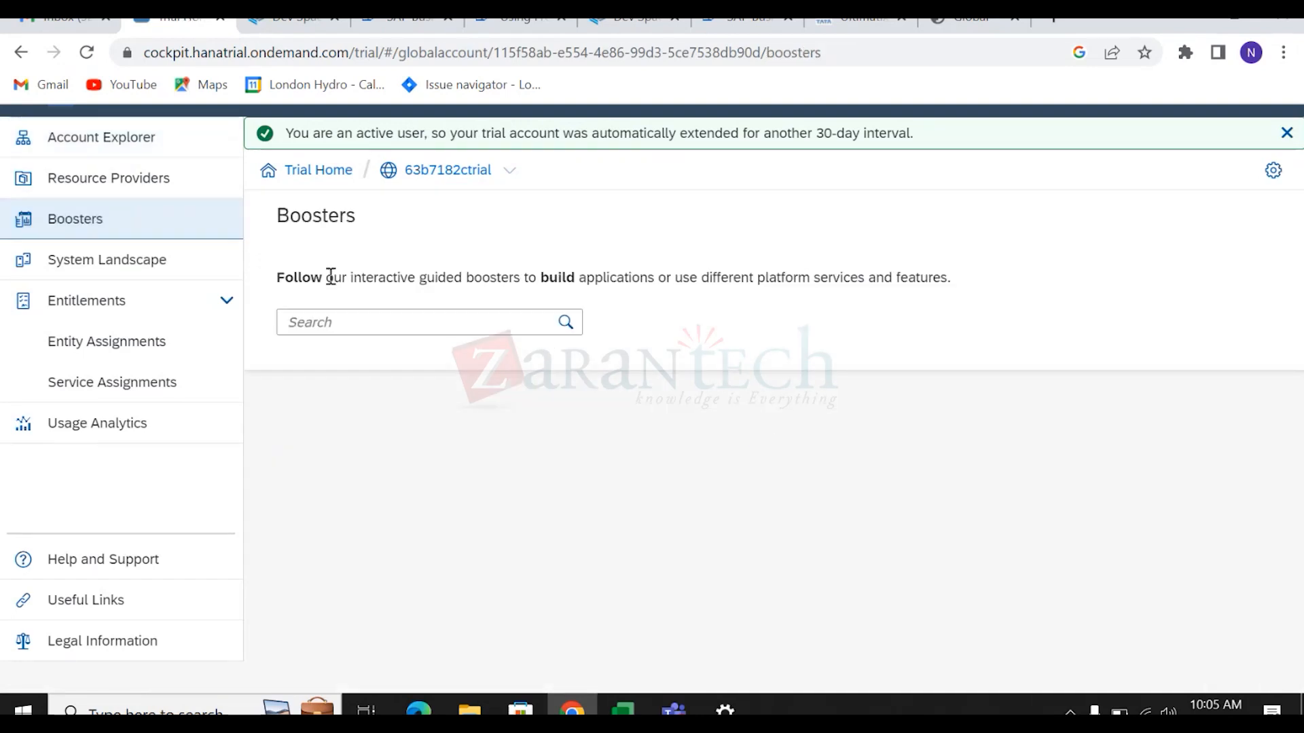
{"action": "left_click", "coordinate": [344, 321]}
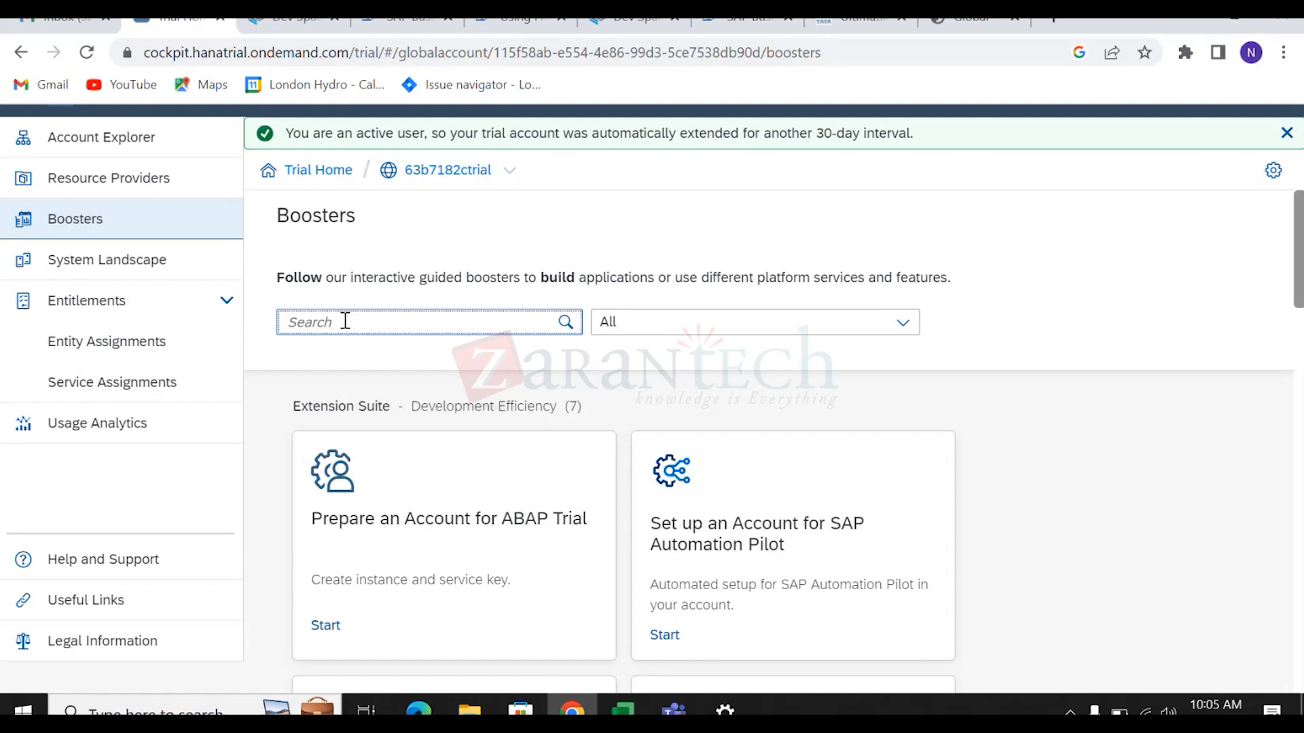
{"action": "scroll", "coordinate": [1270, 312], "scroll_direction": "down", "scroll_amount": 1}
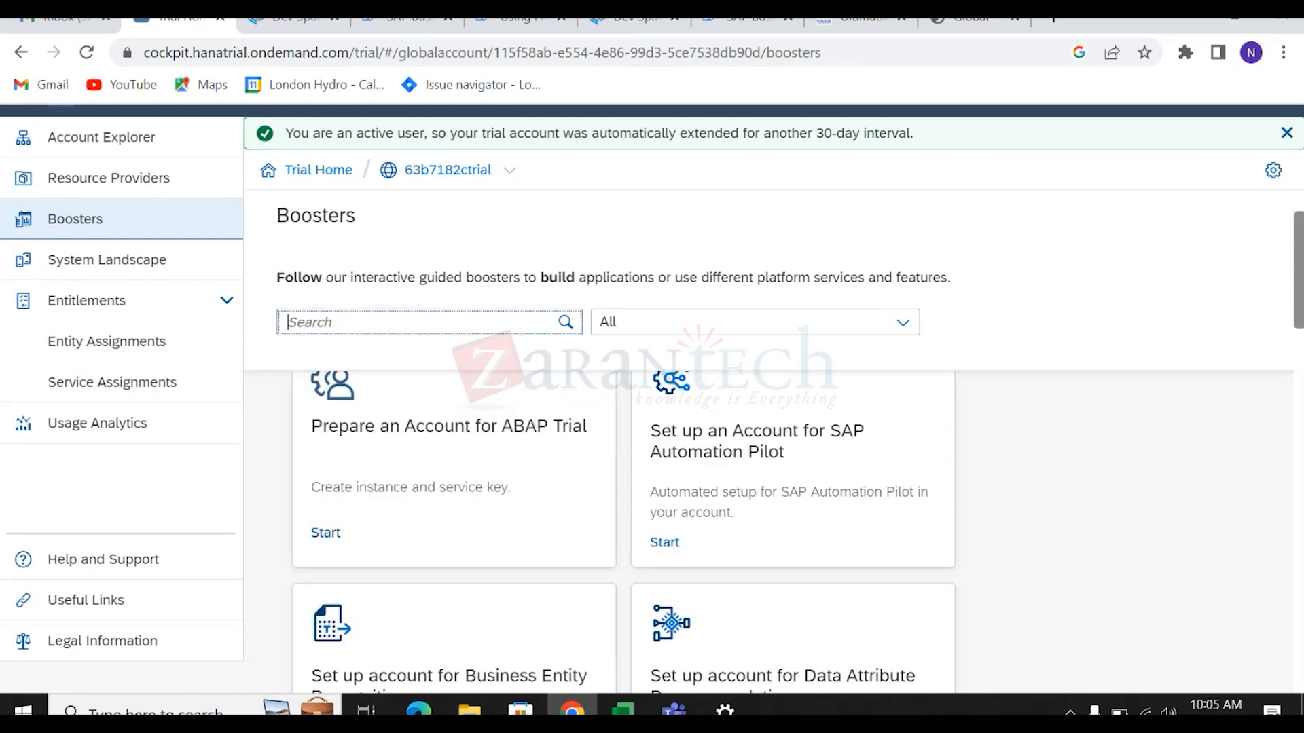
{"action": "scroll", "coordinate": [623, 533], "scroll_direction": "down", "scroll_amount": 8}
{"action": "scroll", "coordinate": [1001, 353], "scroll_direction": "up", "scroll_amount": 10}
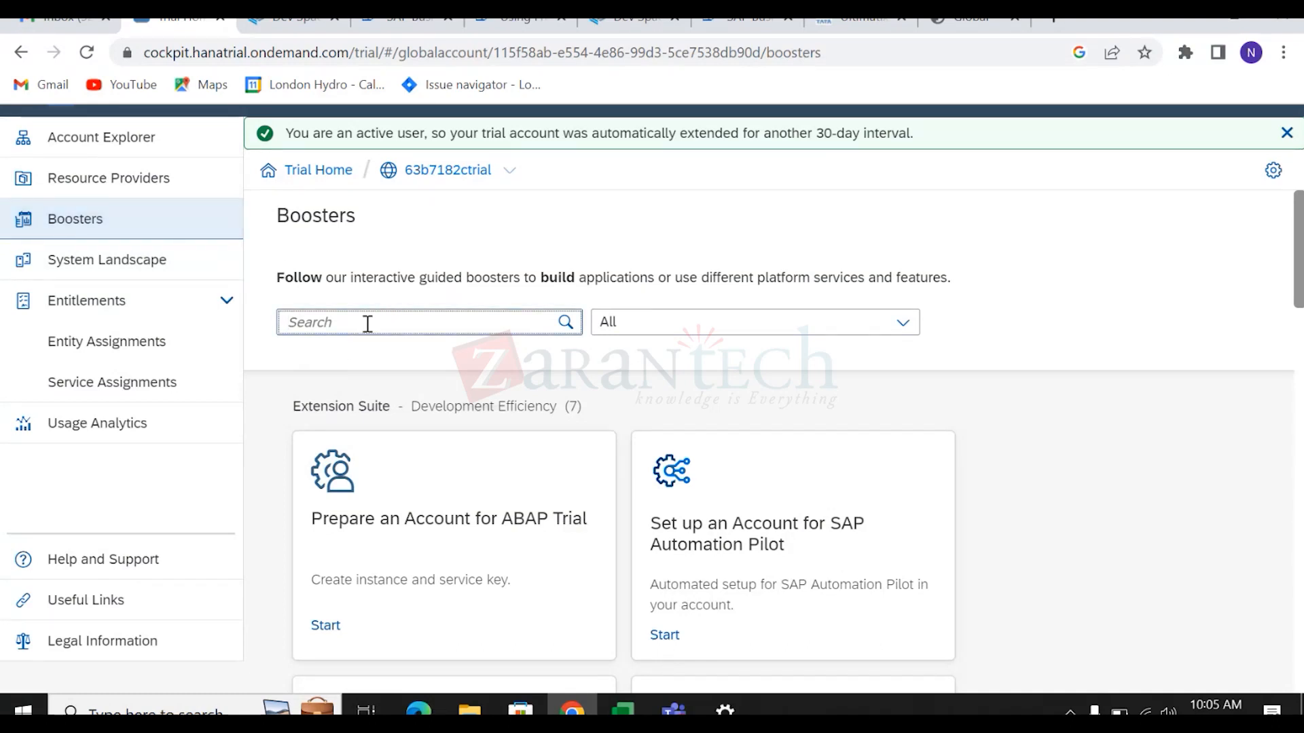
{"action": "type", "text": "wor"}
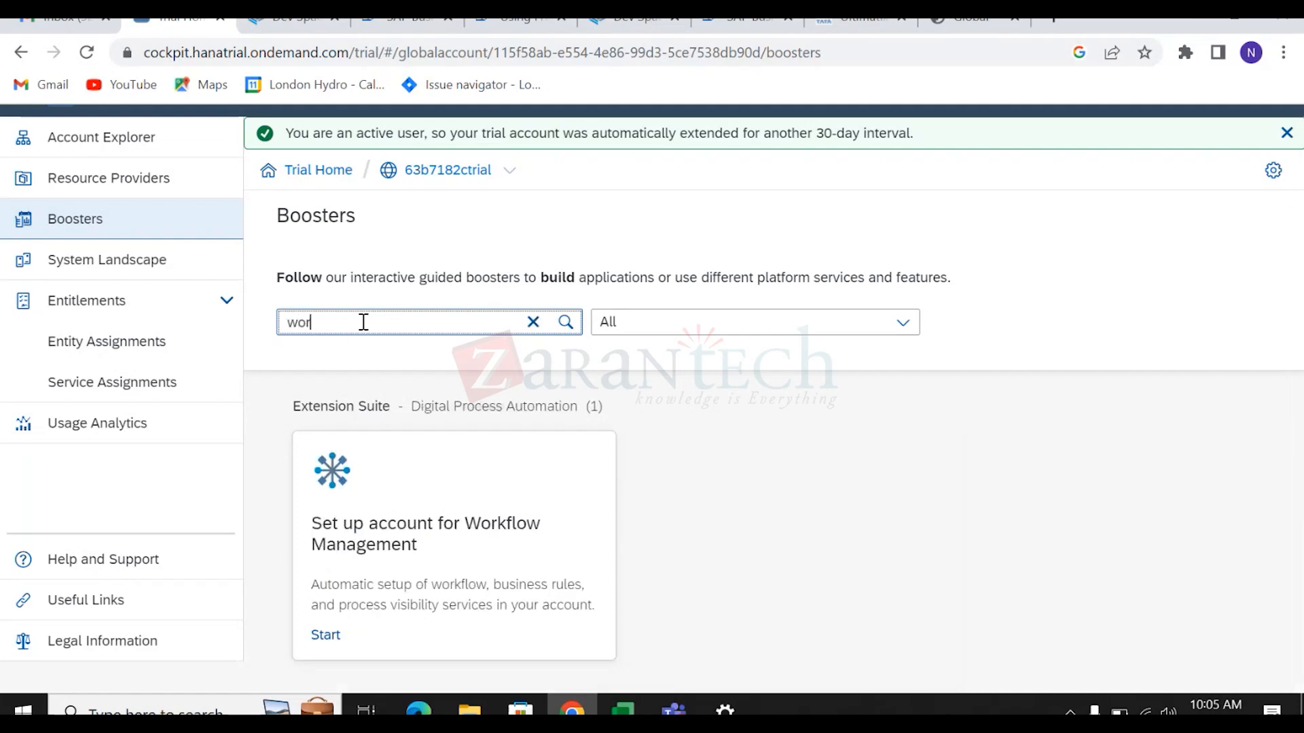
{"action": "type", "text": "kflow"}
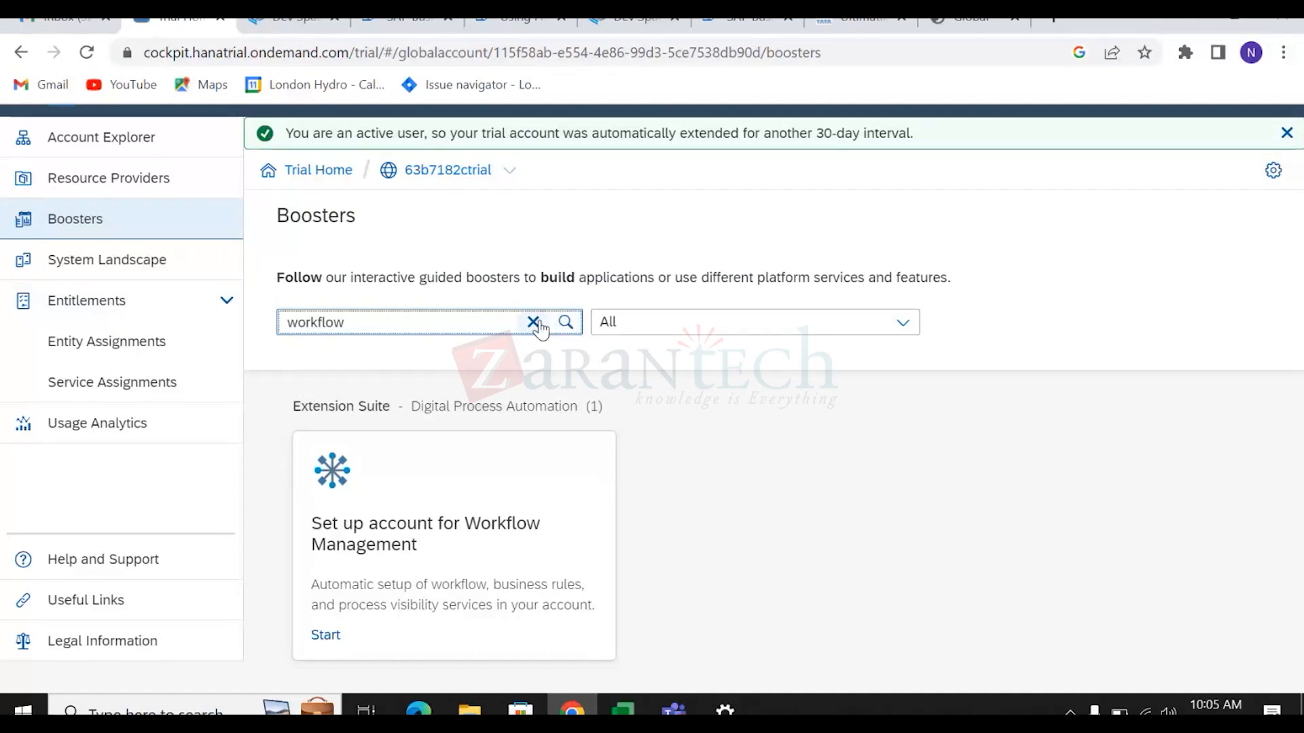
{"action": "left_click", "coordinate": [534, 322]}
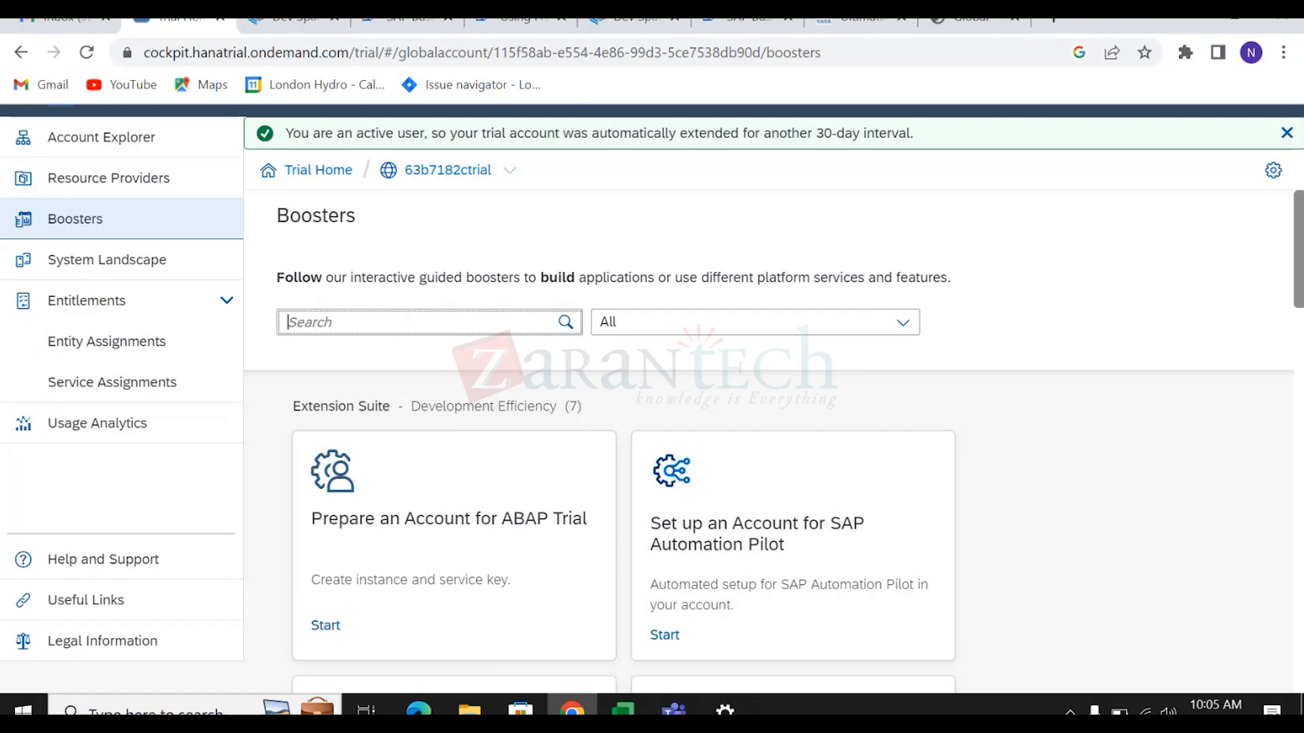
{"action": "scroll", "coordinate": [1297, 248], "scroll_direction": "down", "scroll_amount": 2}
{"action": "left_click", "coordinate": [404, 314]}
{"action": "type", "text": "work"}
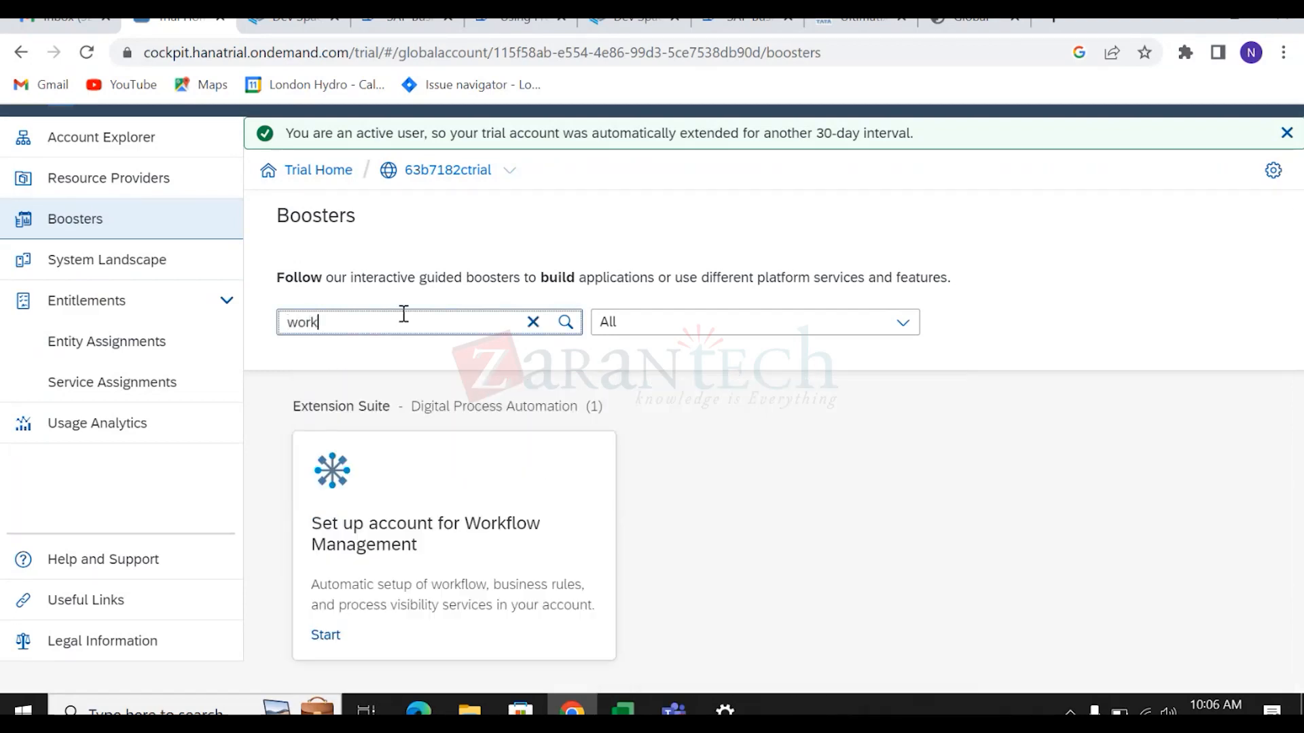
{"action": "left_click", "coordinate": [453, 569]}
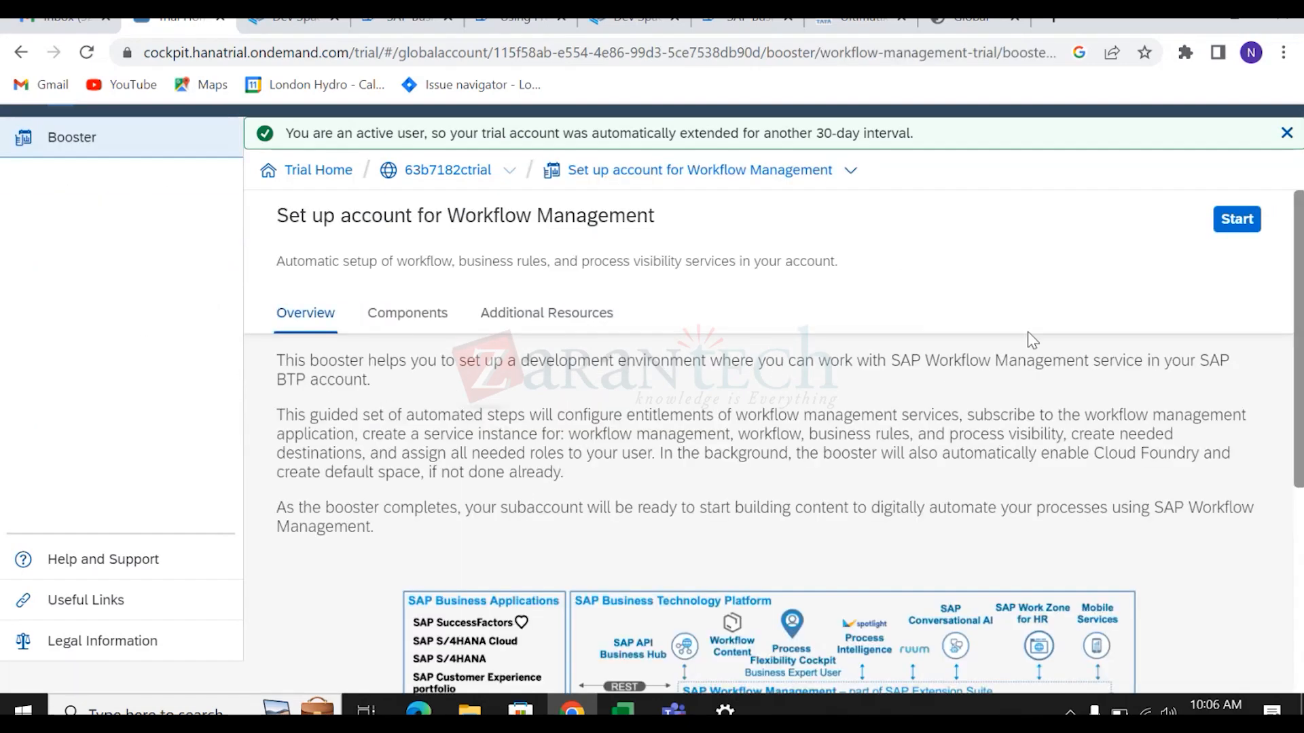
{"action": "scroll", "coordinate": [1132, 364], "scroll_direction": "down", "scroll_amount": 3}
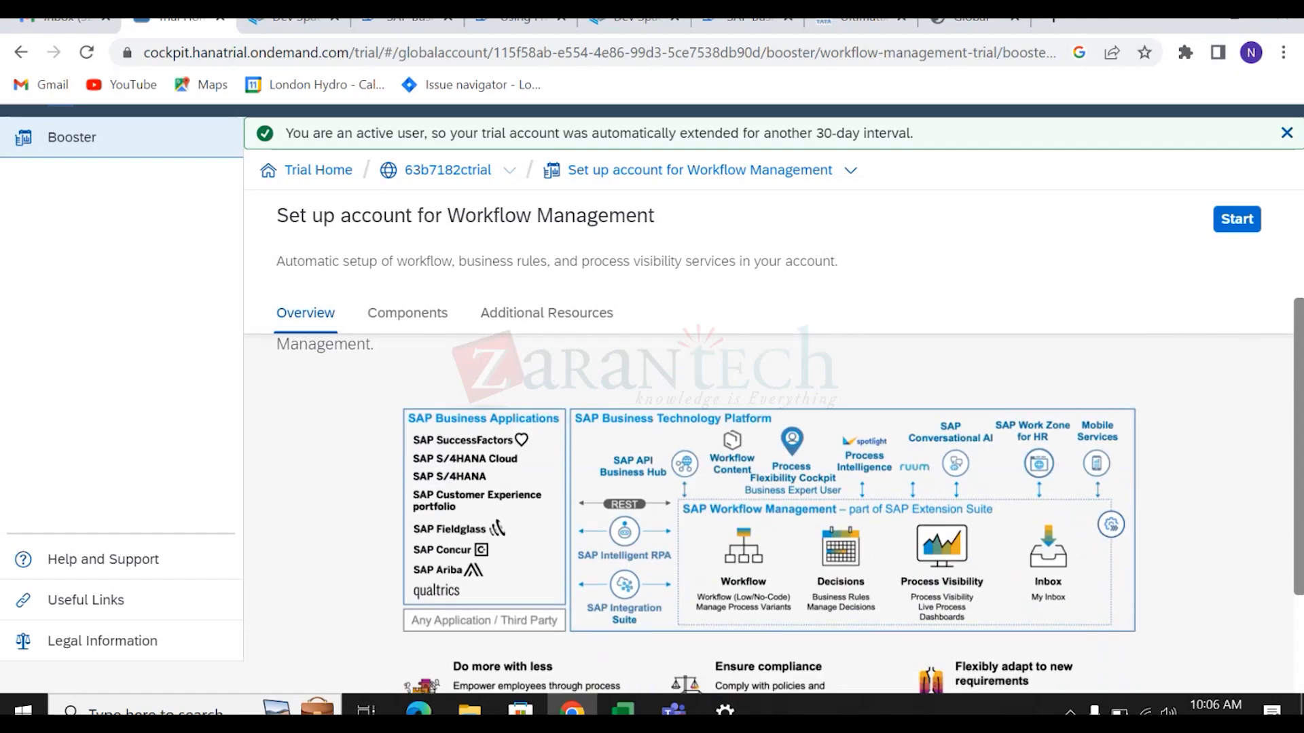
{"action": "scroll", "coordinate": [790, 497], "scroll_direction": "down", "scroll_amount": 1}
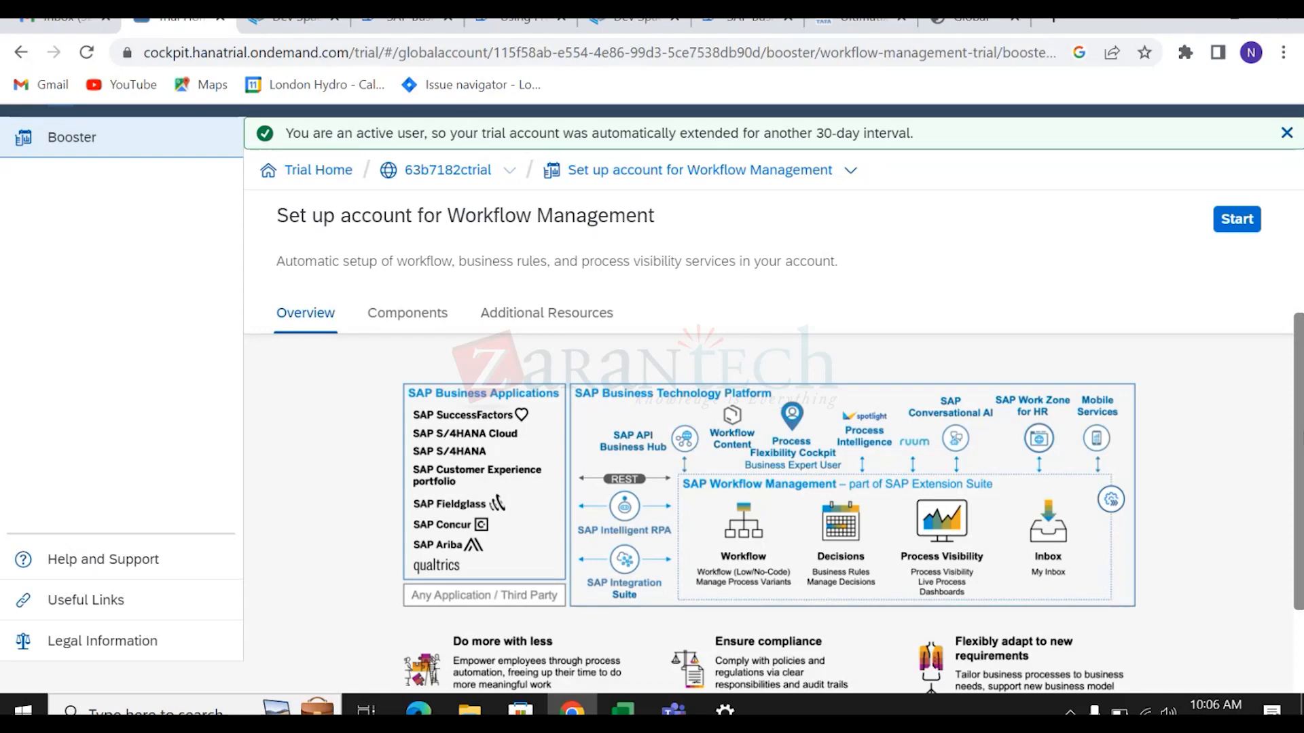
{"action": "scroll", "coordinate": [1299, 380], "scroll_direction": "up", "scroll_amount": 3}
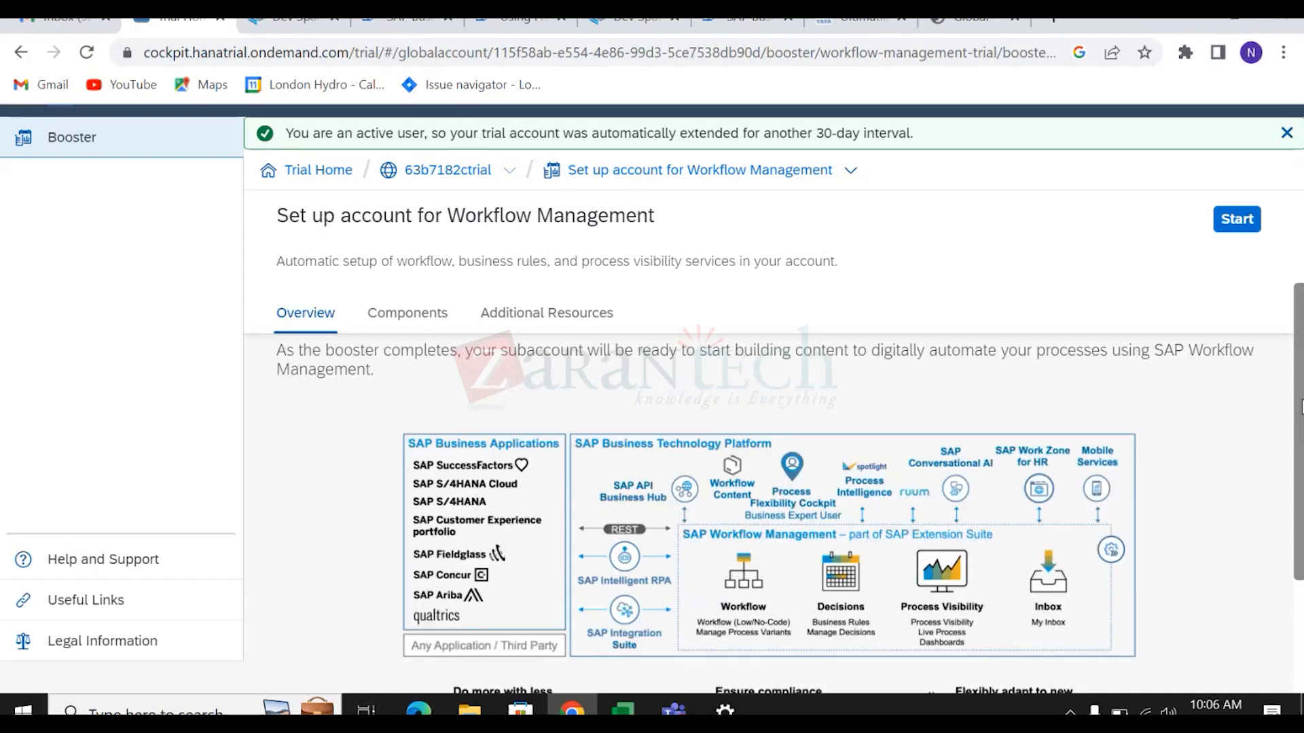
{"action": "left_click_drag", "start_coordinate": [1299, 380], "coordinate": [1299, 396]}
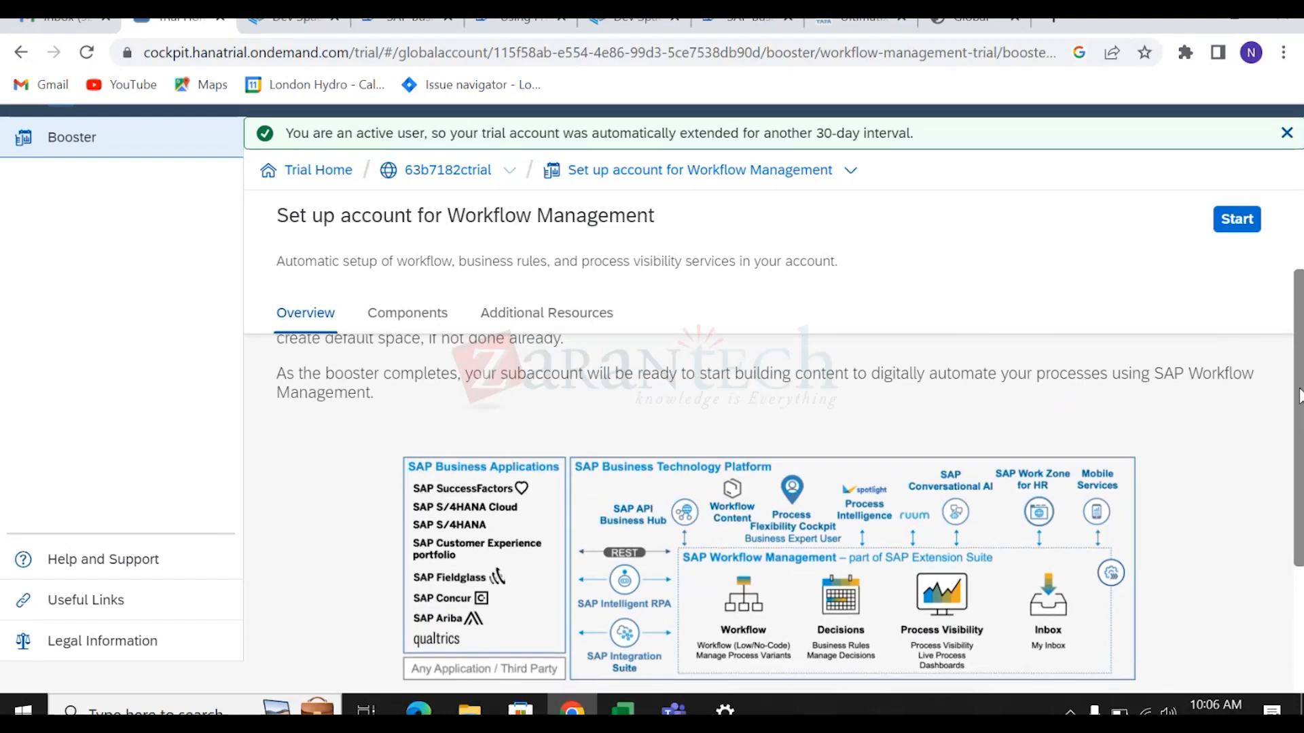
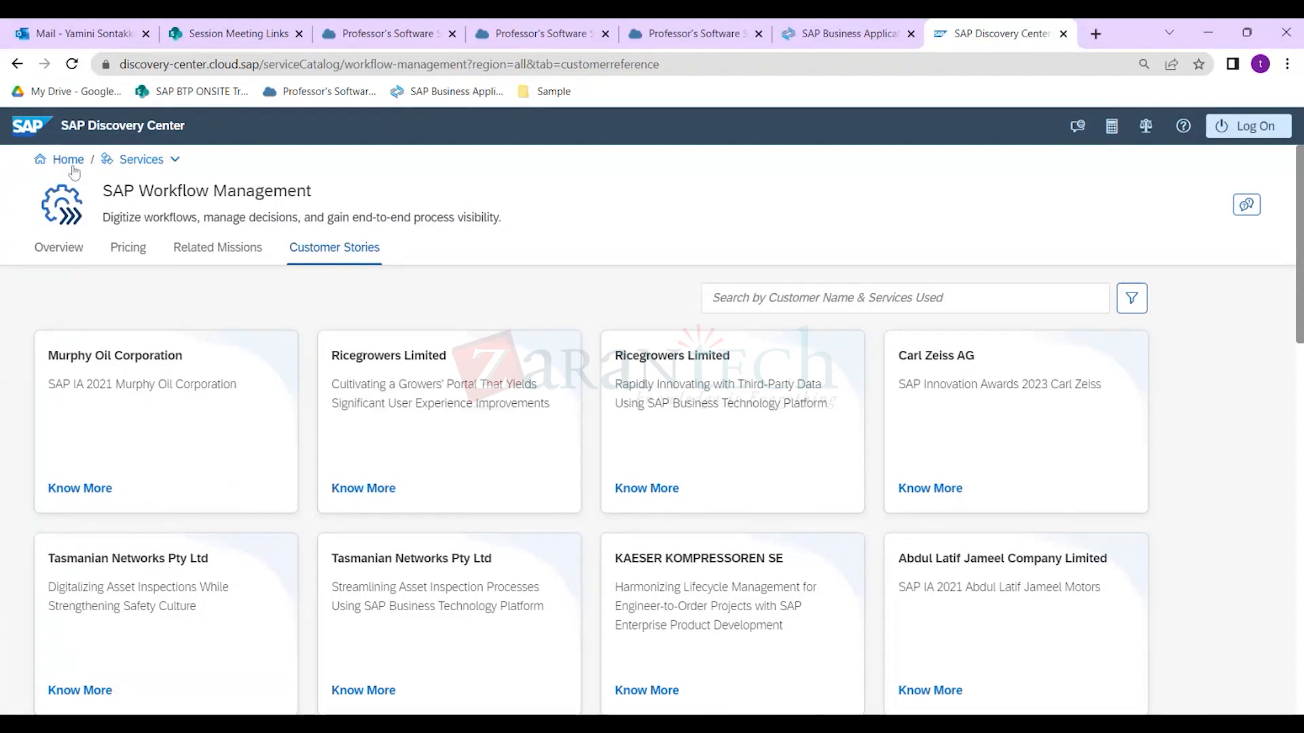
Search Google for 'btp architecture' in a new tab and show the image results.
{"action": "left_click", "coordinate": [1096, 34]}
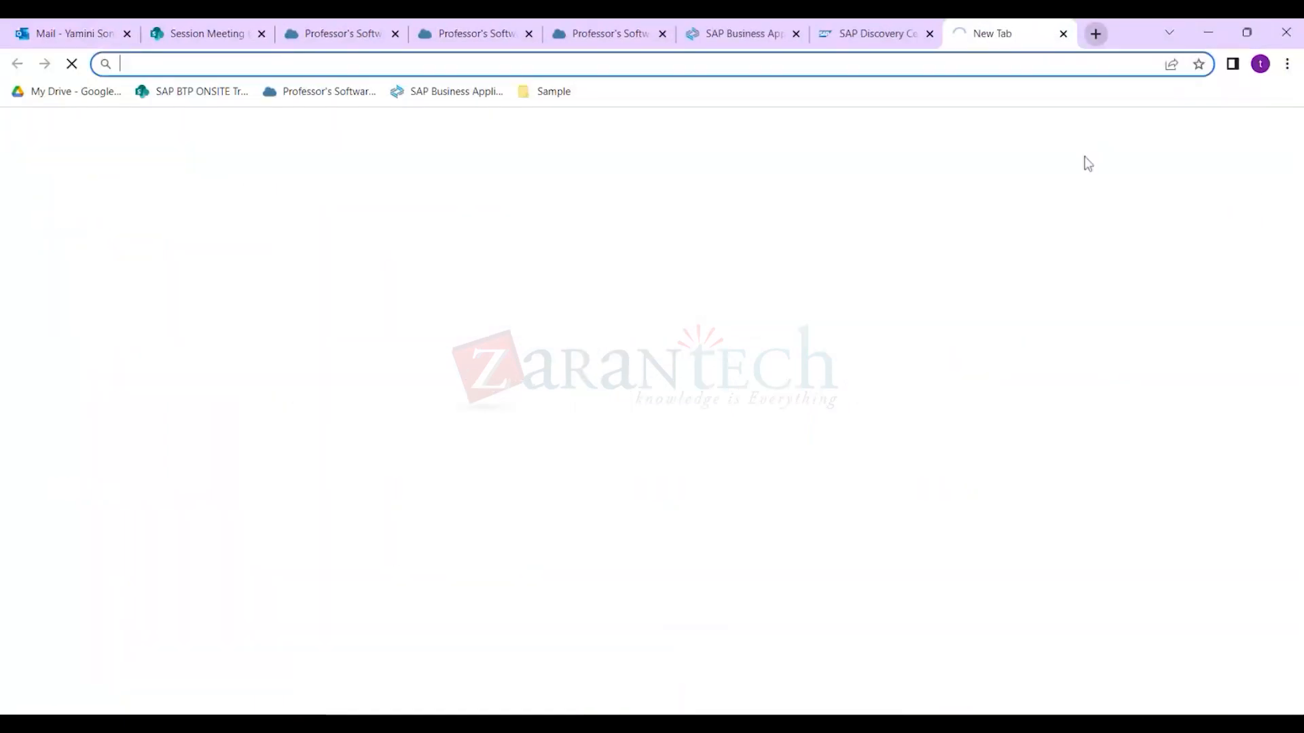
{"action": "type", "text": "b"}
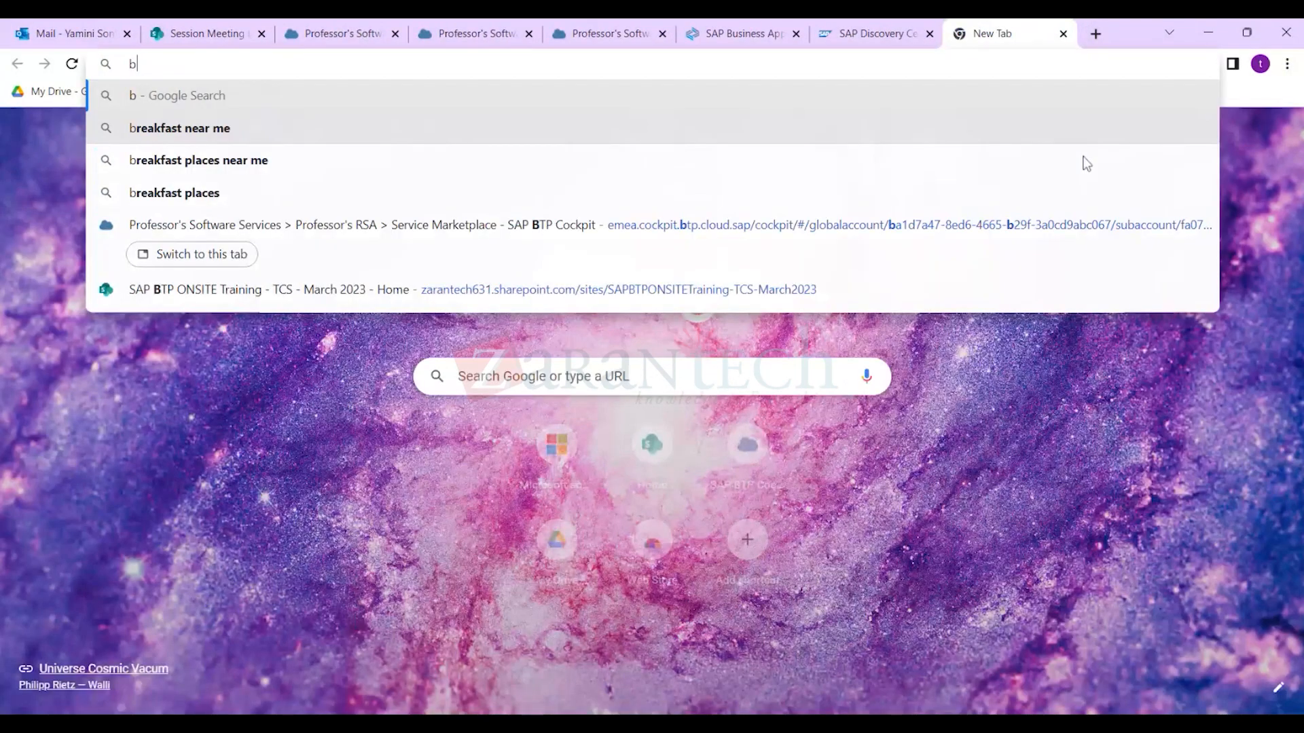
{"action": "type", "text": "tp"}
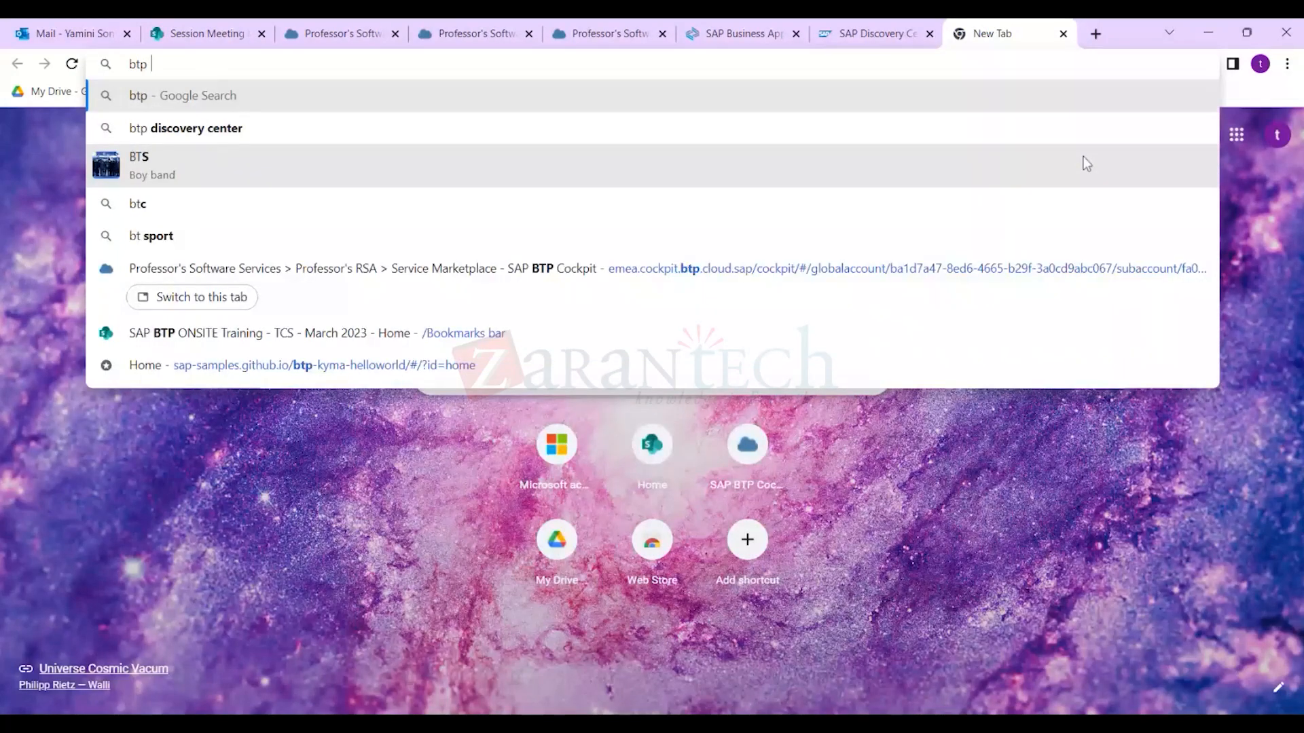
{"action": "type", "text": " architecture"}
{"action": "key", "text": "Return"}
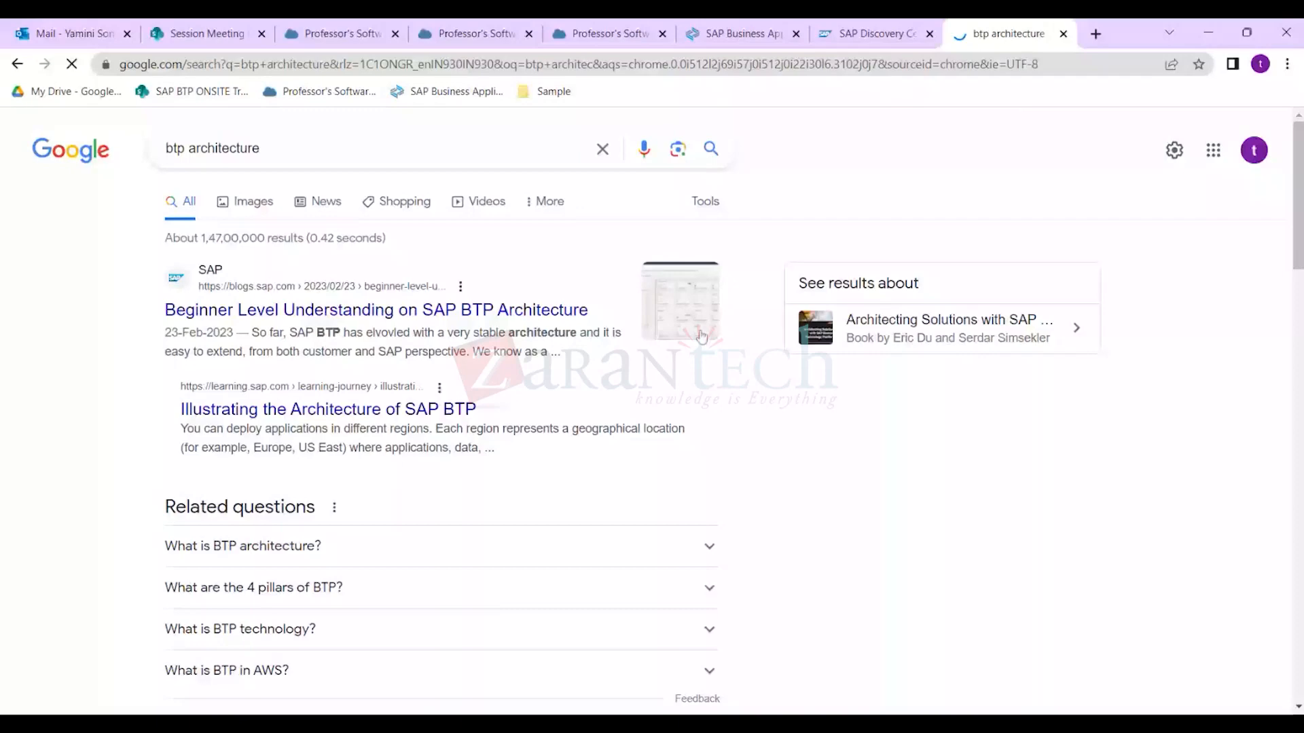
{"action": "left_click", "coordinate": [245, 202]}
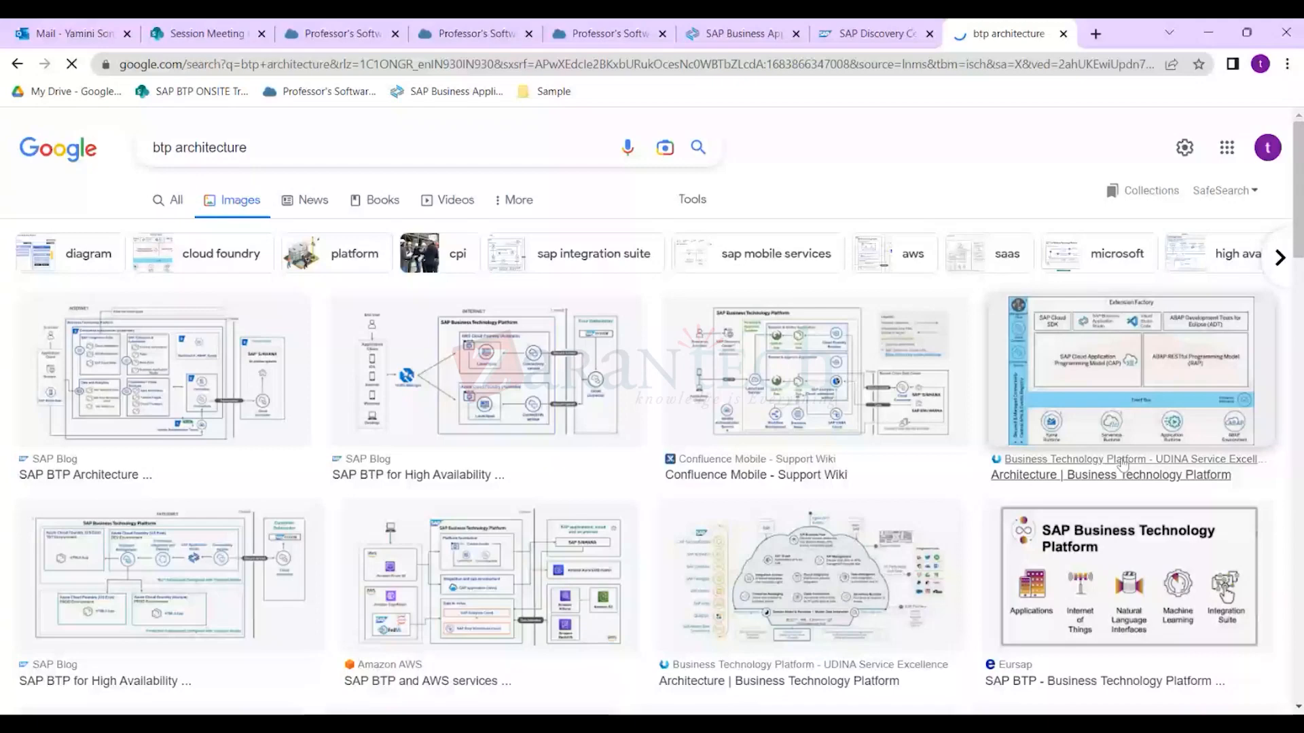
Open the UDINA architecture page in a new tab, skim it, then return to the images.
{"action": "left_click", "coordinate": [1123, 466]}
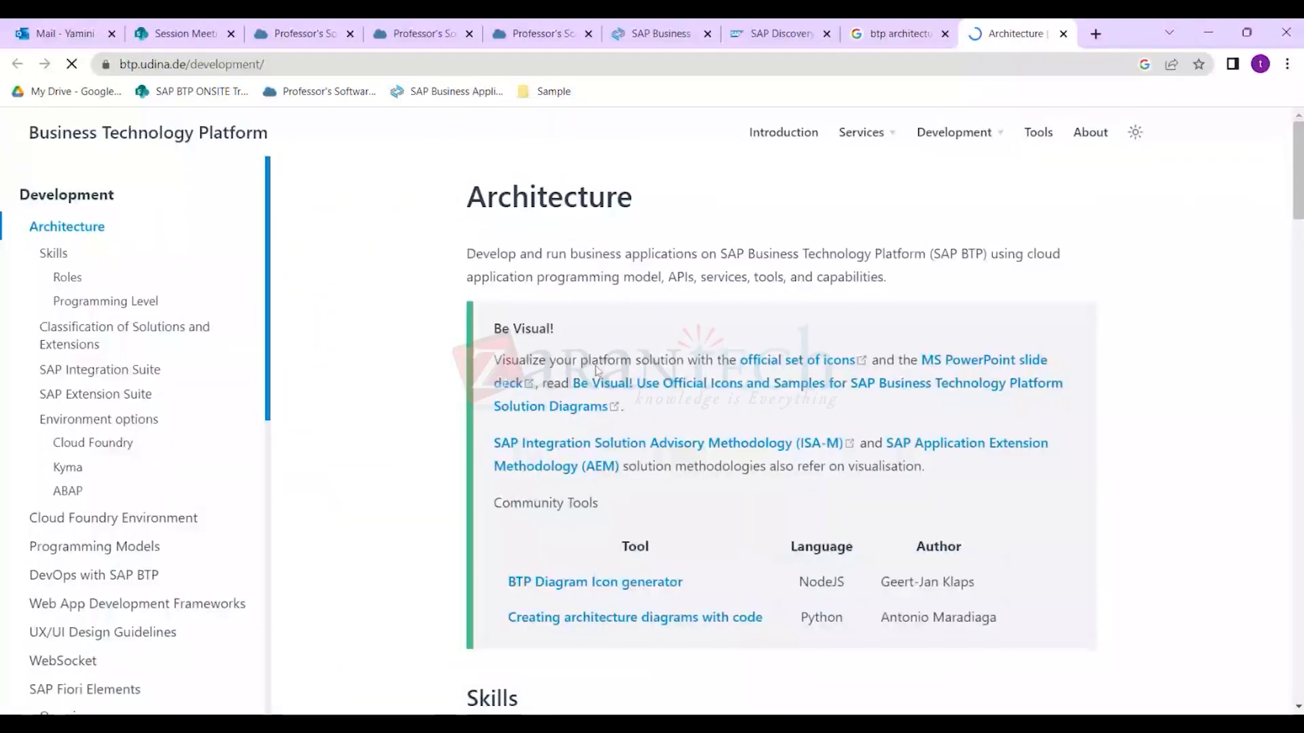
{"action": "scroll", "coordinate": [598, 370], "scroll_direction": "down", "scroll_amount": 5}
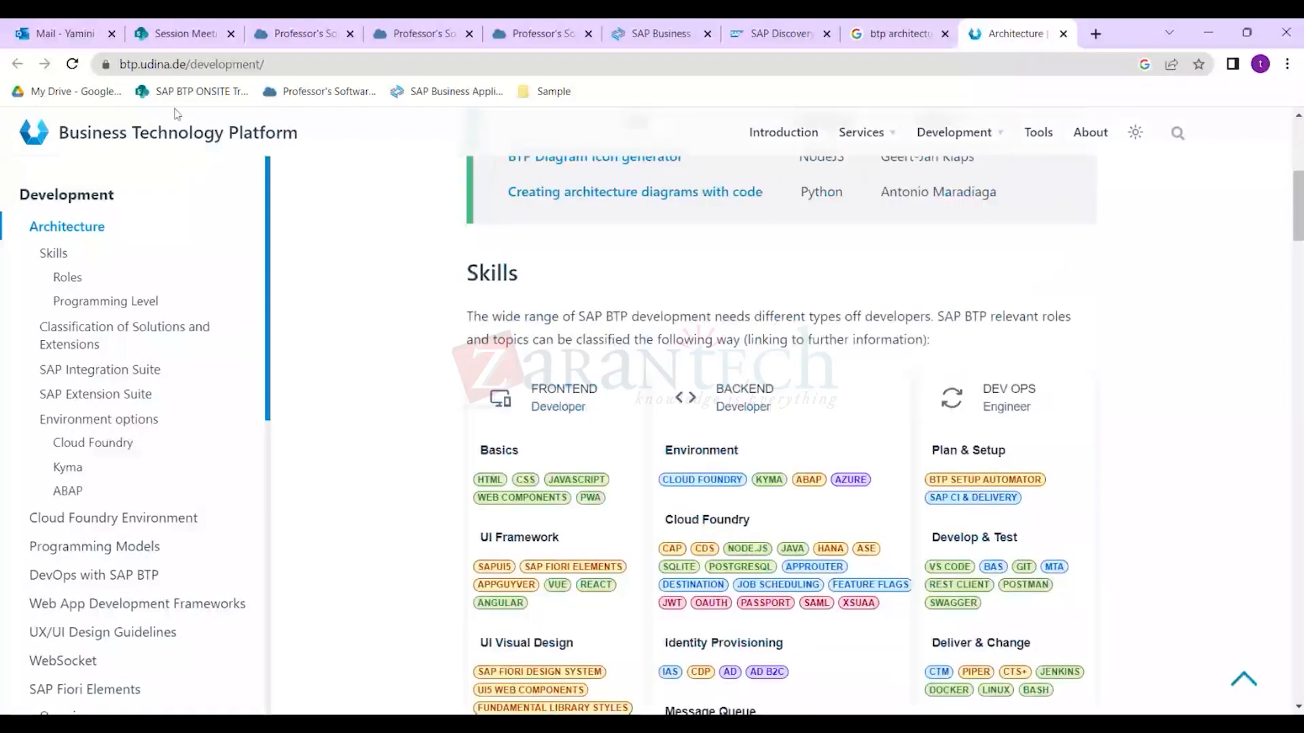
{"action": "scroll", "coordinate": [305, 204], "scroll_direction": "down", "scroll_amount": 1}
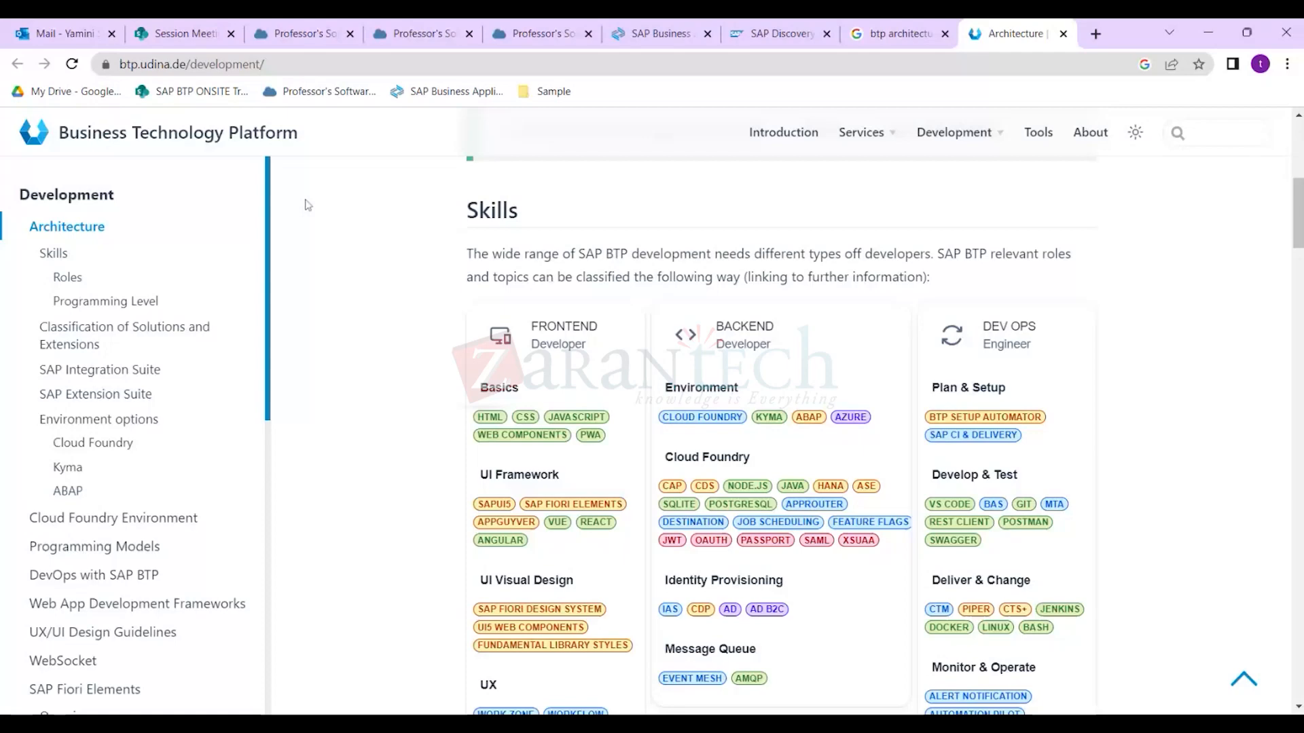
{"action": "left_click", "coordinate": [900, 34]}
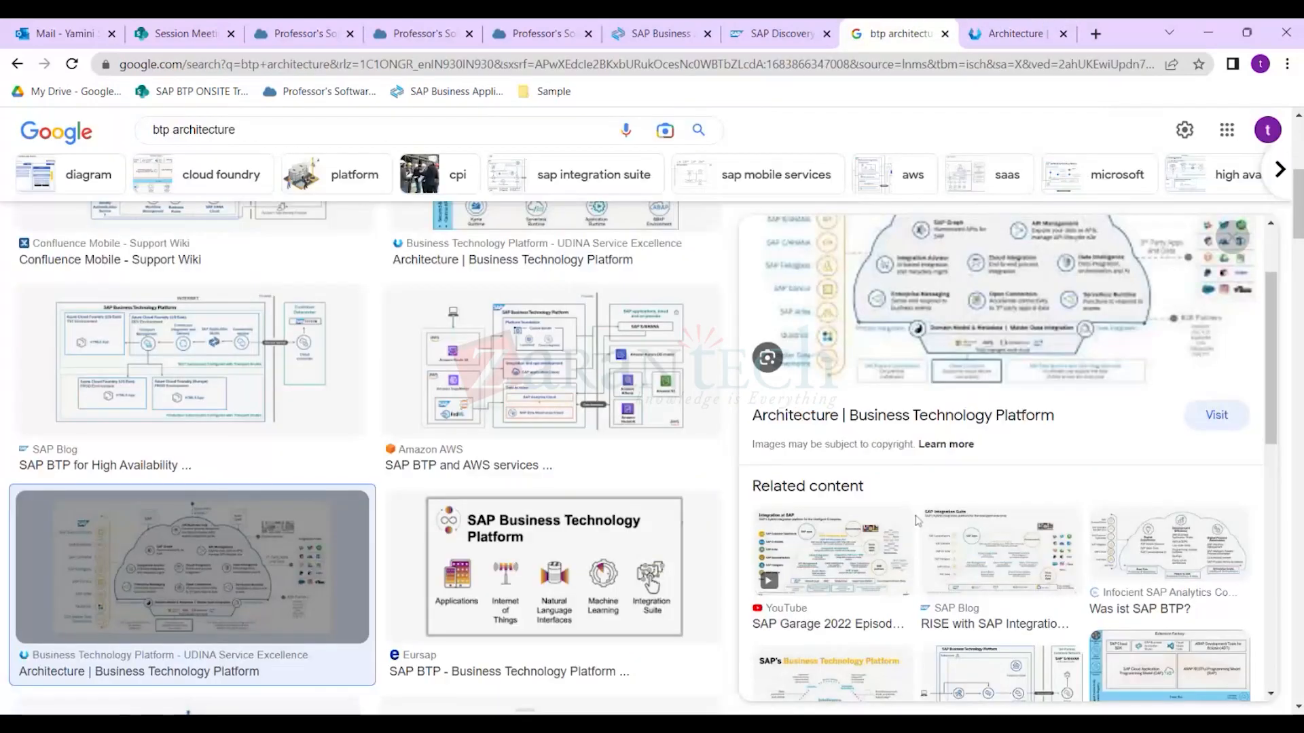
Open ITPFED's 'Demystifying the BTP – Part 1' article and scroll to its components diagram.
{"action": "scroll", "coordinate": [597, 465], "scroll_direction": "down", "scroll_amount": 5}
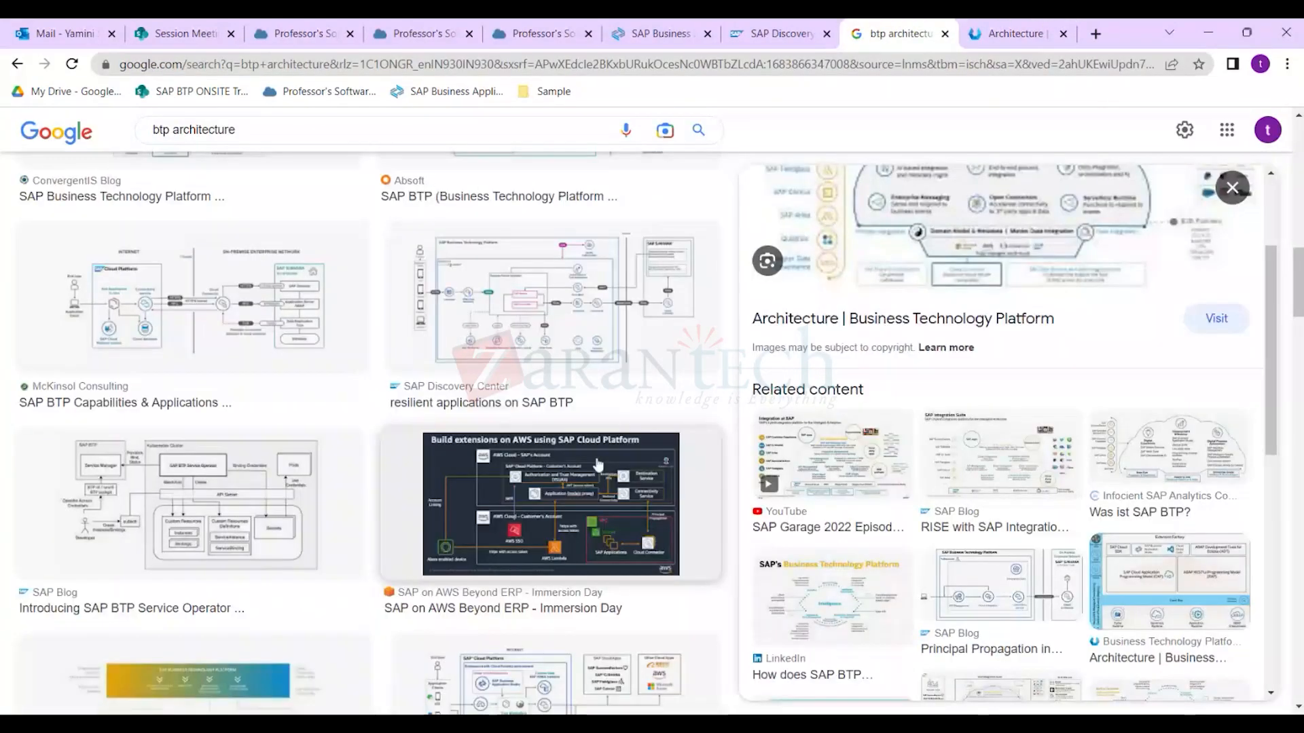
{"action": "scroll", "coordinate": [597, 465], "scroll_direction": "down", "scroll_amount": 3}
{"action": "left_click", "coordinate": [194, 455]}
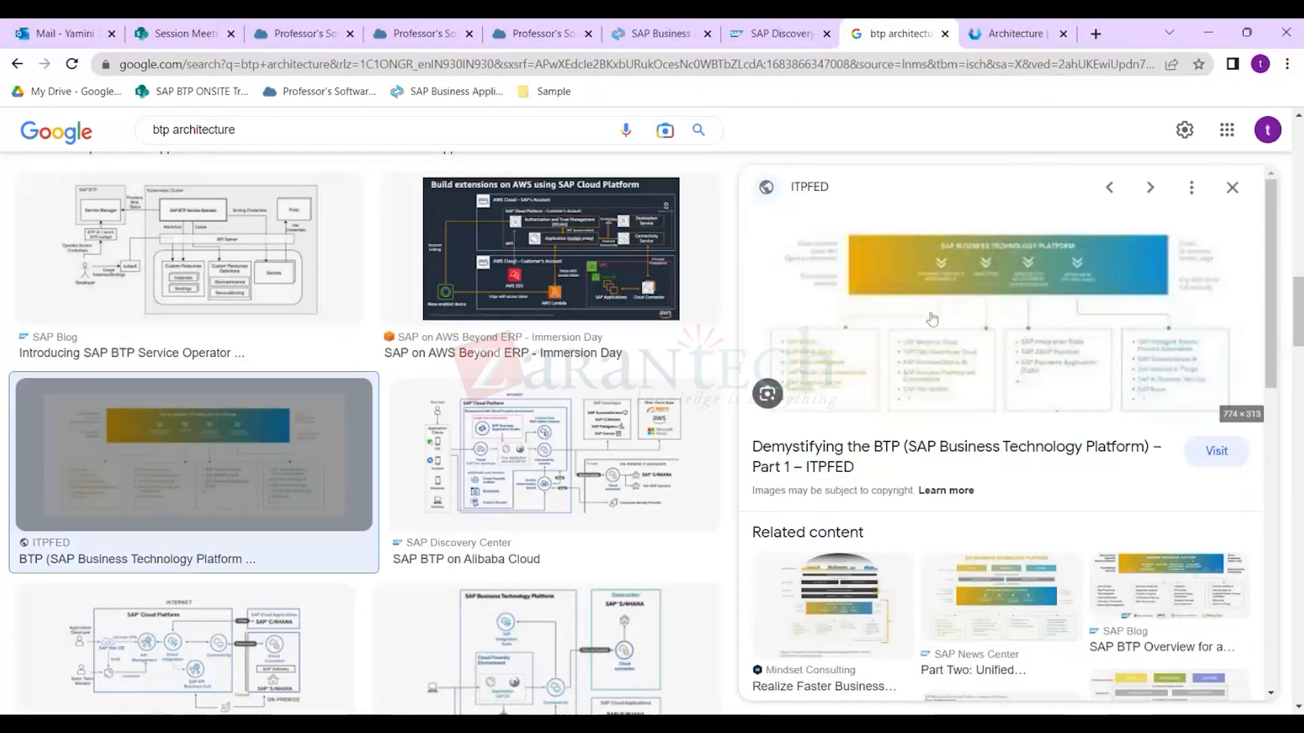
{"action": "left_click", "coordinate": [960, 357]}
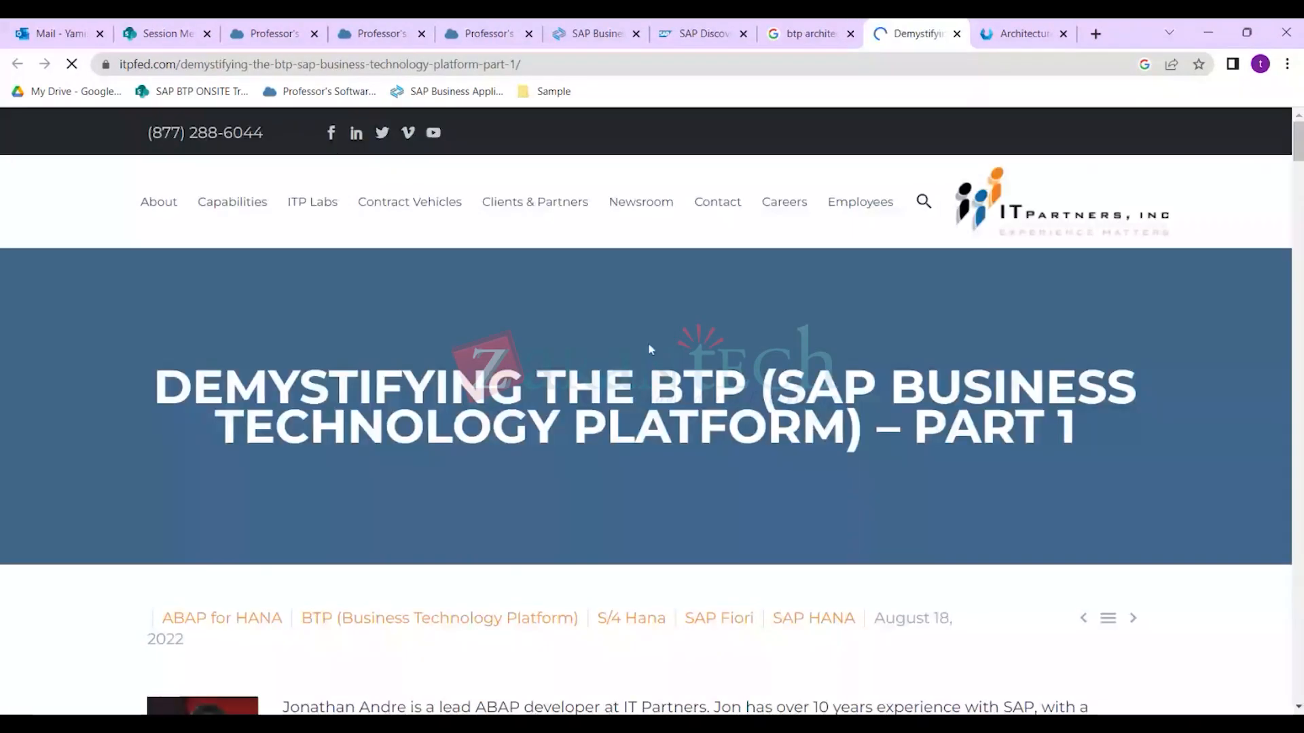
{"action": "scroll", "coordinate": [679, 374], "scroll_direction": "down", "scroll_amount": 15}
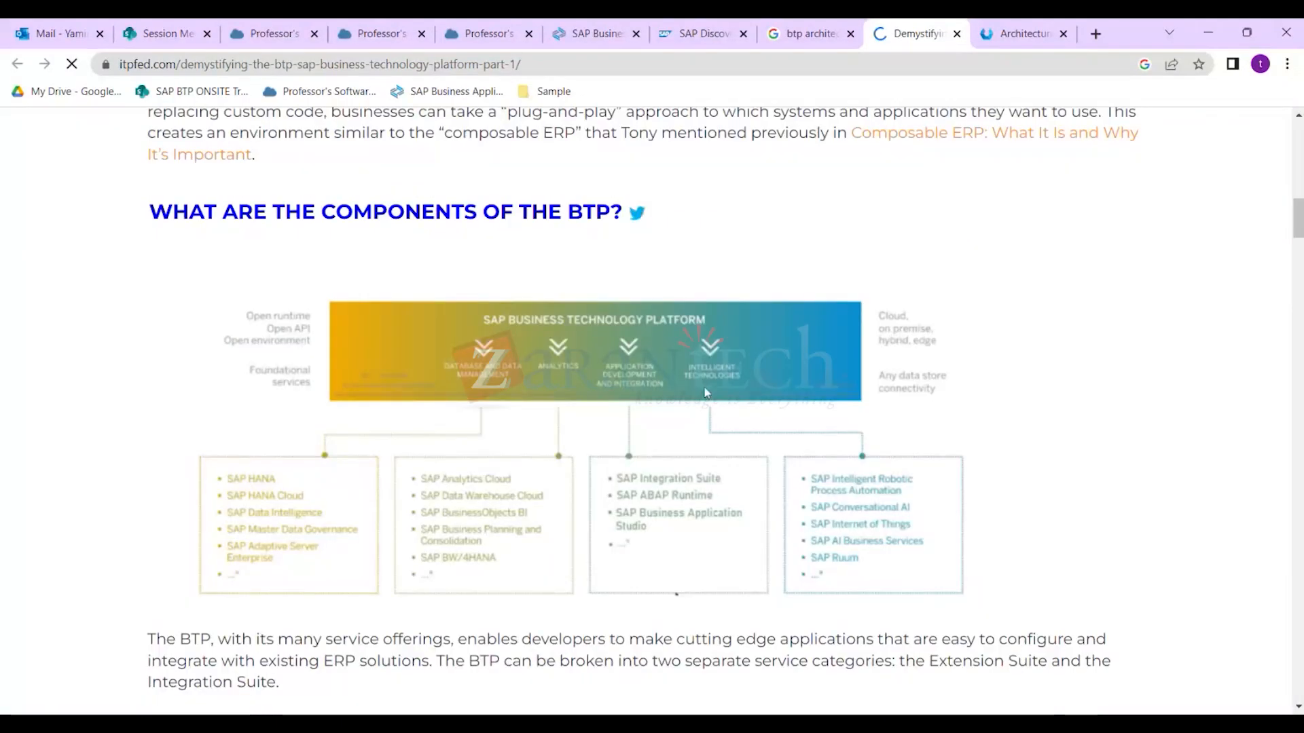
{"action": "scroll", "coordinate": [707, 393], "scroll_direction": "down", "scroll_amount": 1}
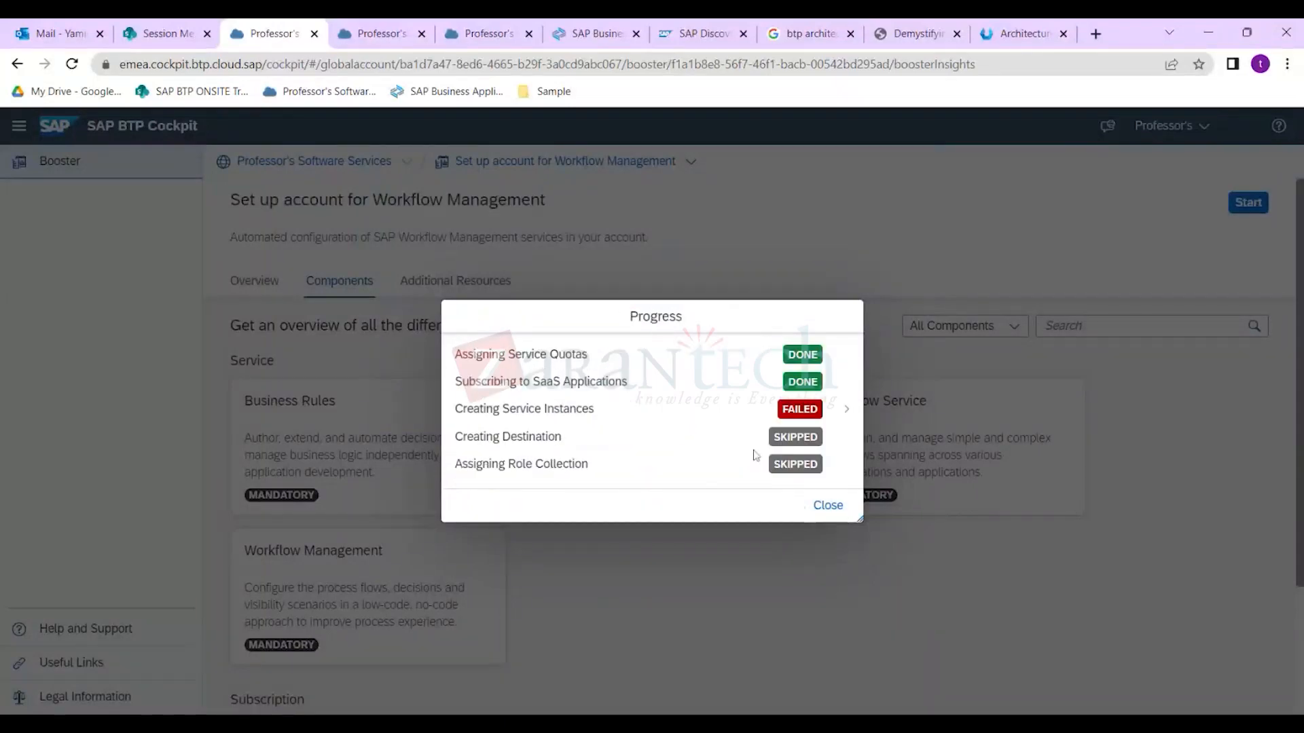
Dismiss the old progress report and rerun the booster for subaccount Professor's RSA, space DEV.
{"action": "left_click", "coordinate": [827, 506]}
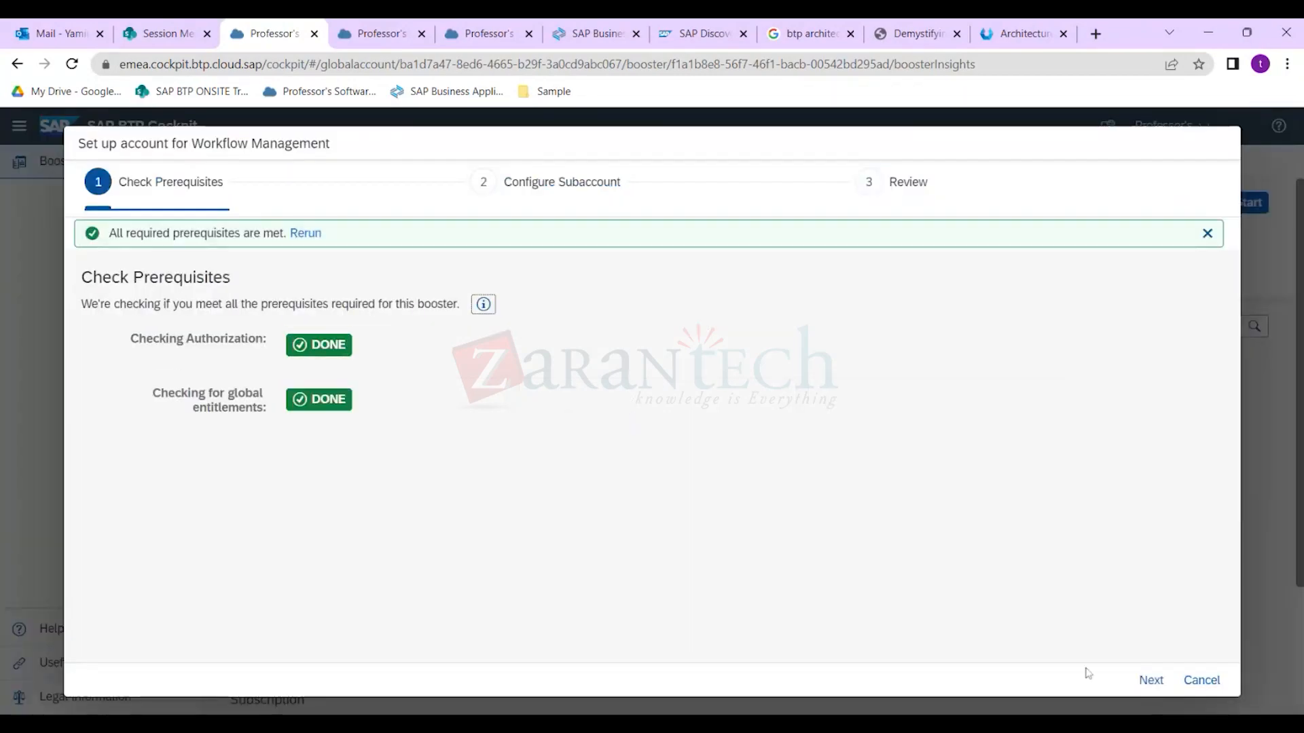
{"action": "left_click", "coordinate": [1151, 681]}
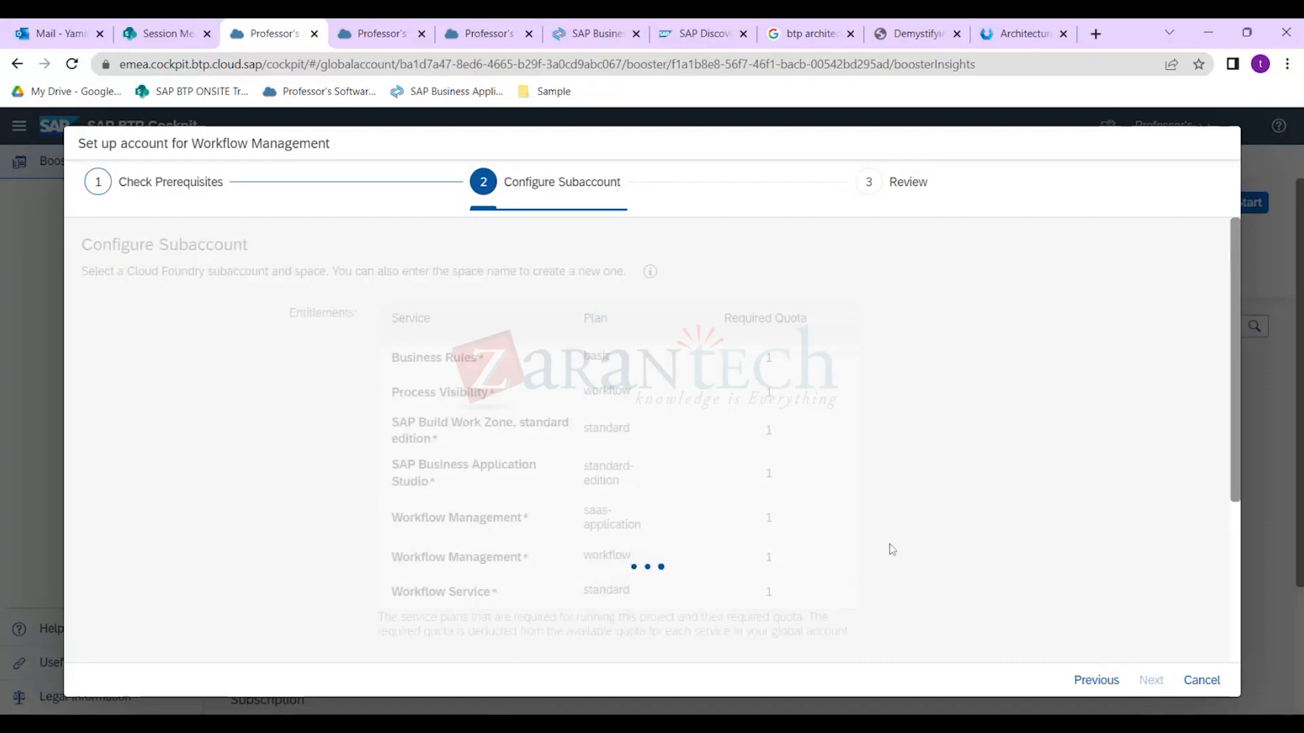
{"action": "scroll", "coordinate": [895, 548], "scroll_direction": "down", "scroll_amount": 4}
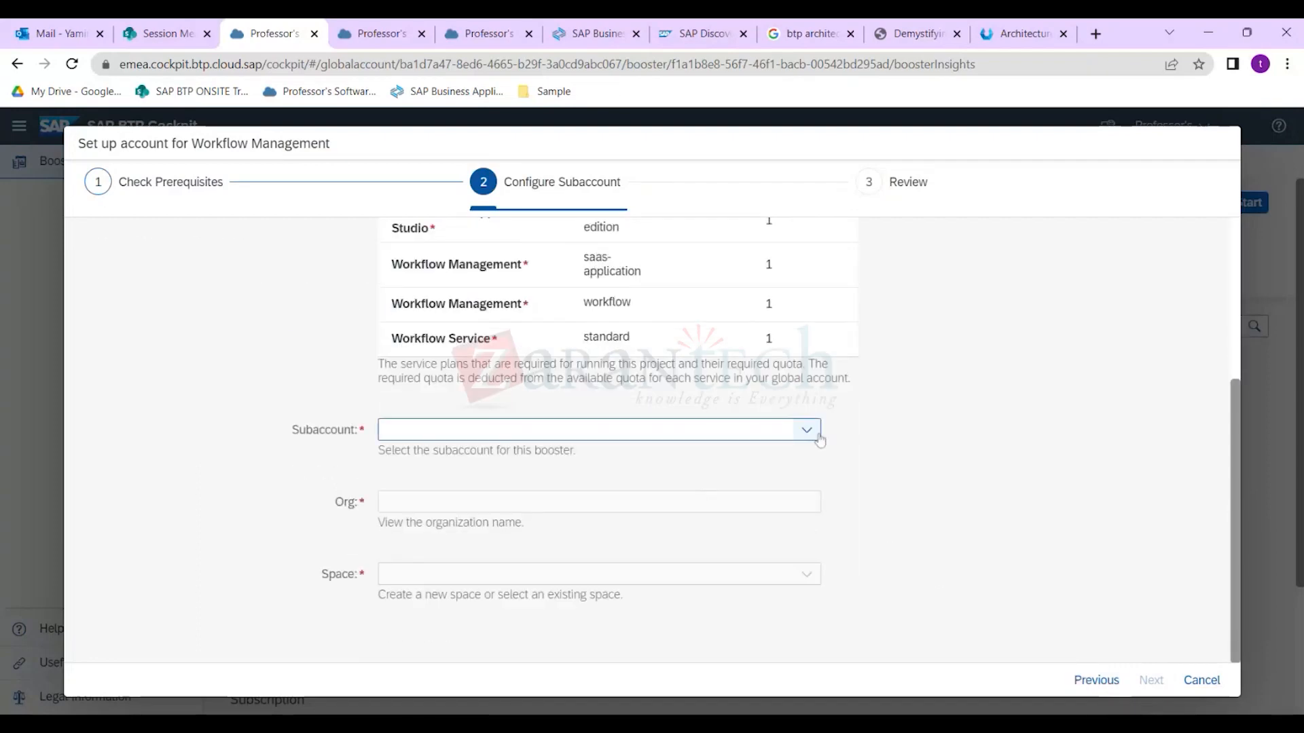
{"action": "left_click", "coordinate": [807, 430]}
{"action": "left_click", "coordinate": [631, 455]}
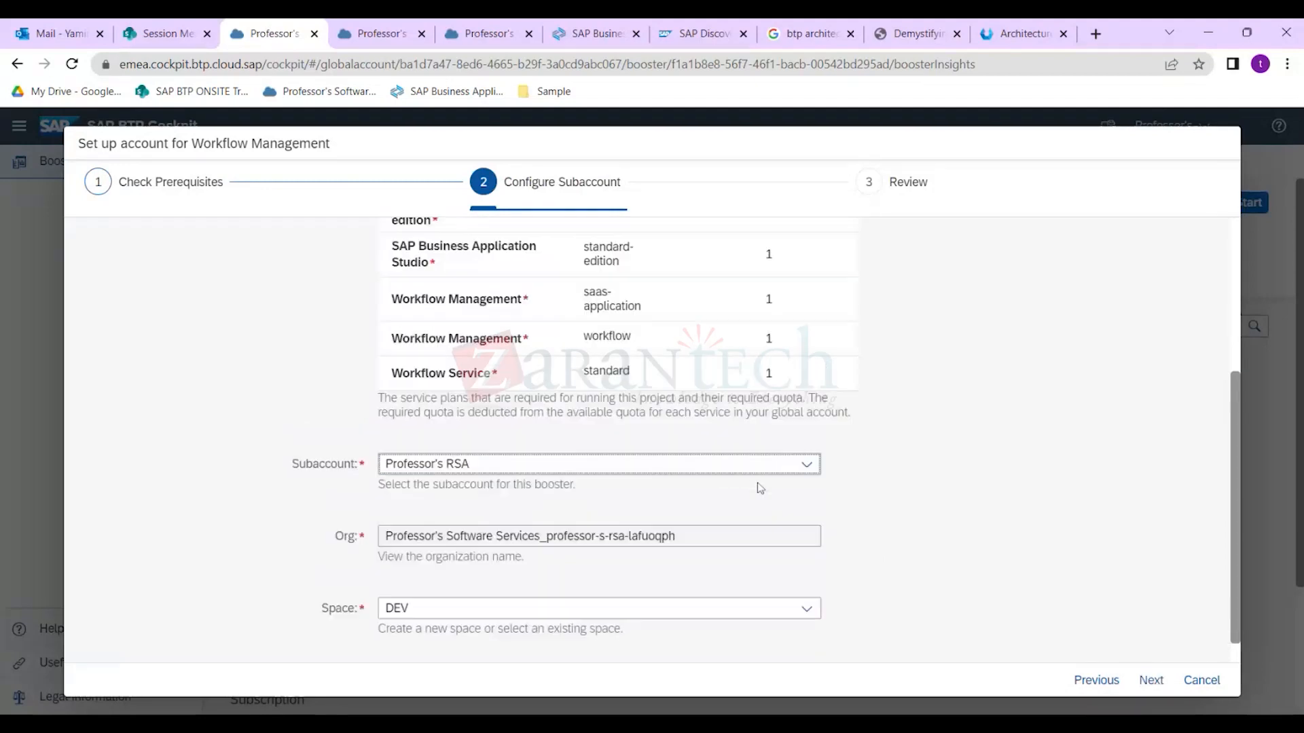
{"action": "scroll", "coordinate": [760, 489], "scroll_direction": "down", "scroll_amount": 1}
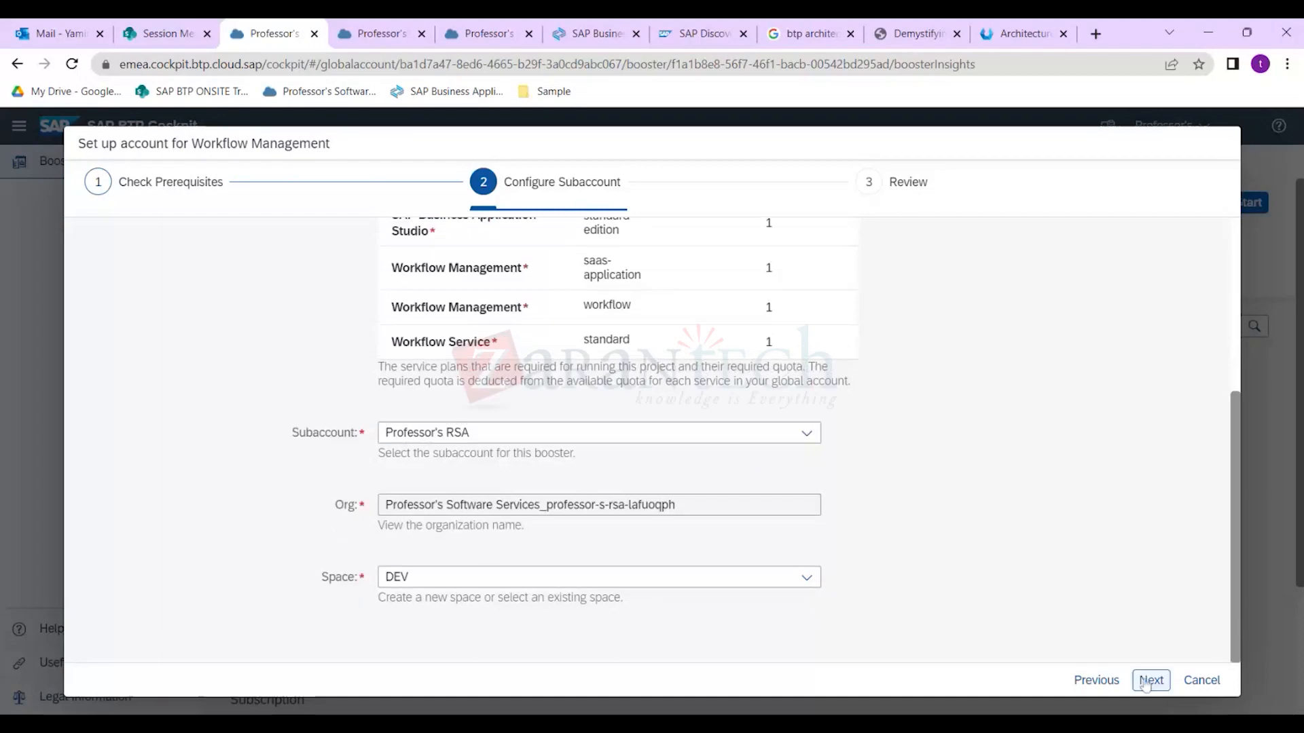
{"action": "left_click", "coordinate": [1148, 681]}
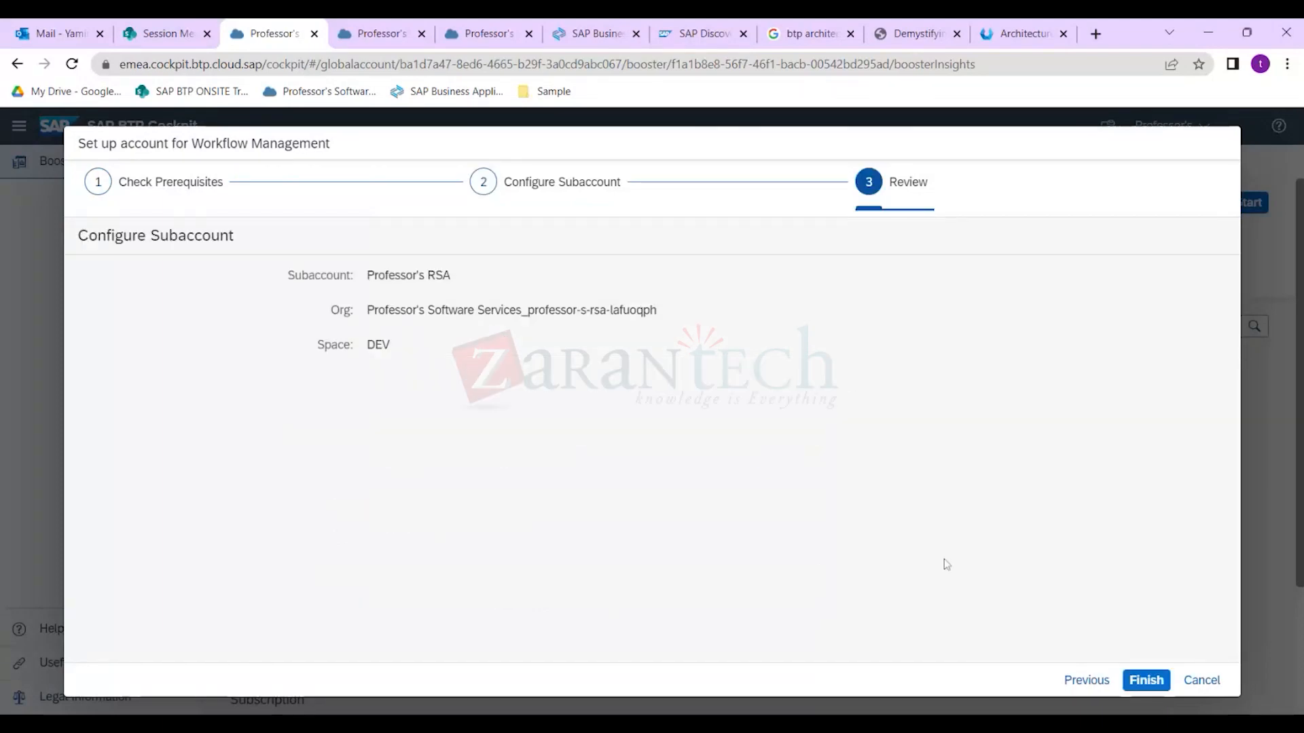
{"action": "left_click", "coordinate": [1145, 680]}
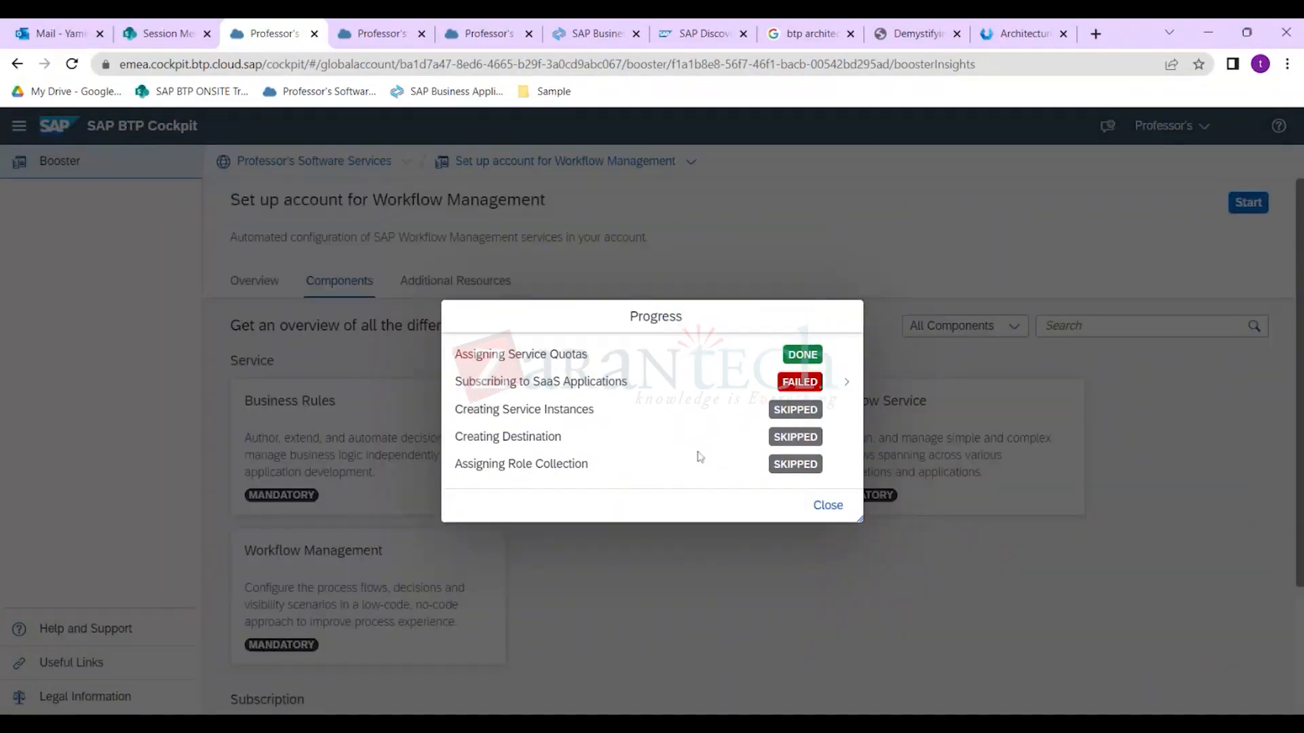
Inspect the failed subscription step's error details, open Subscriptions in another tab, then close the details.
{"action": "left_click", "coordinate": [506, 381]}
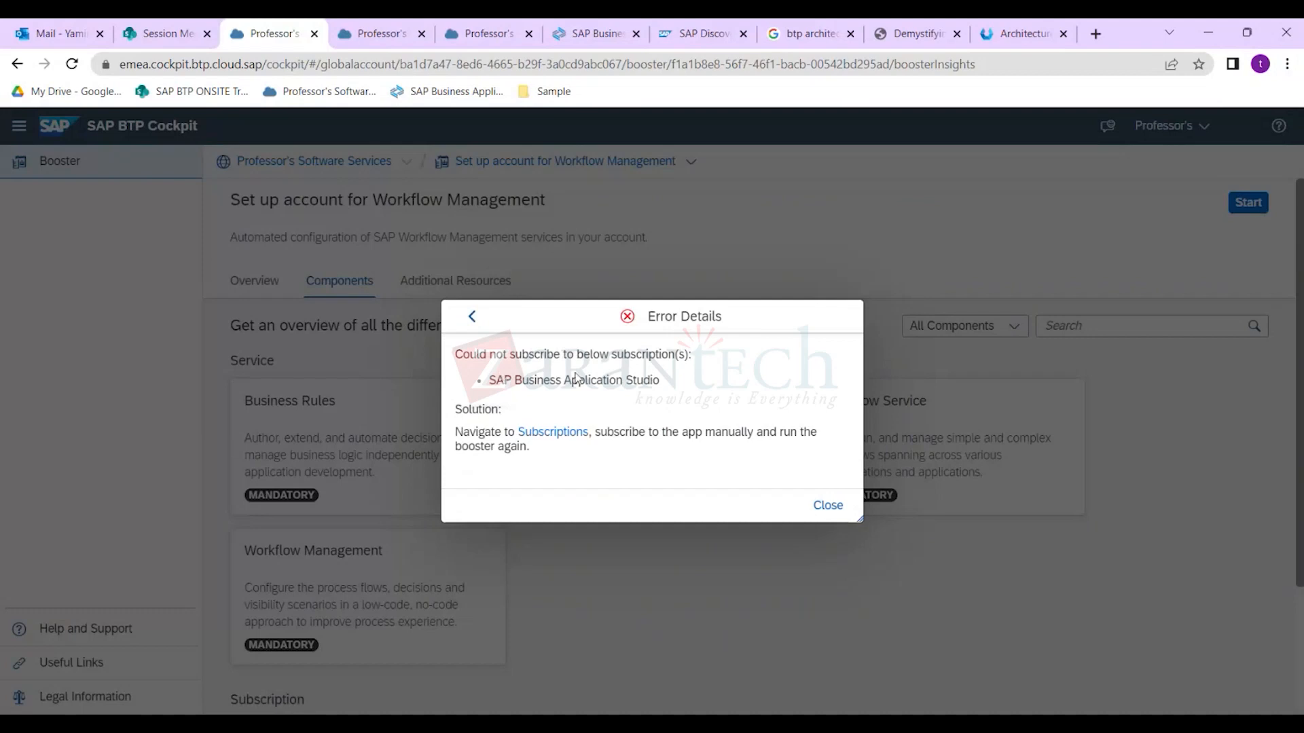
{"action": "left_click", "coordinate": [553, 440]}
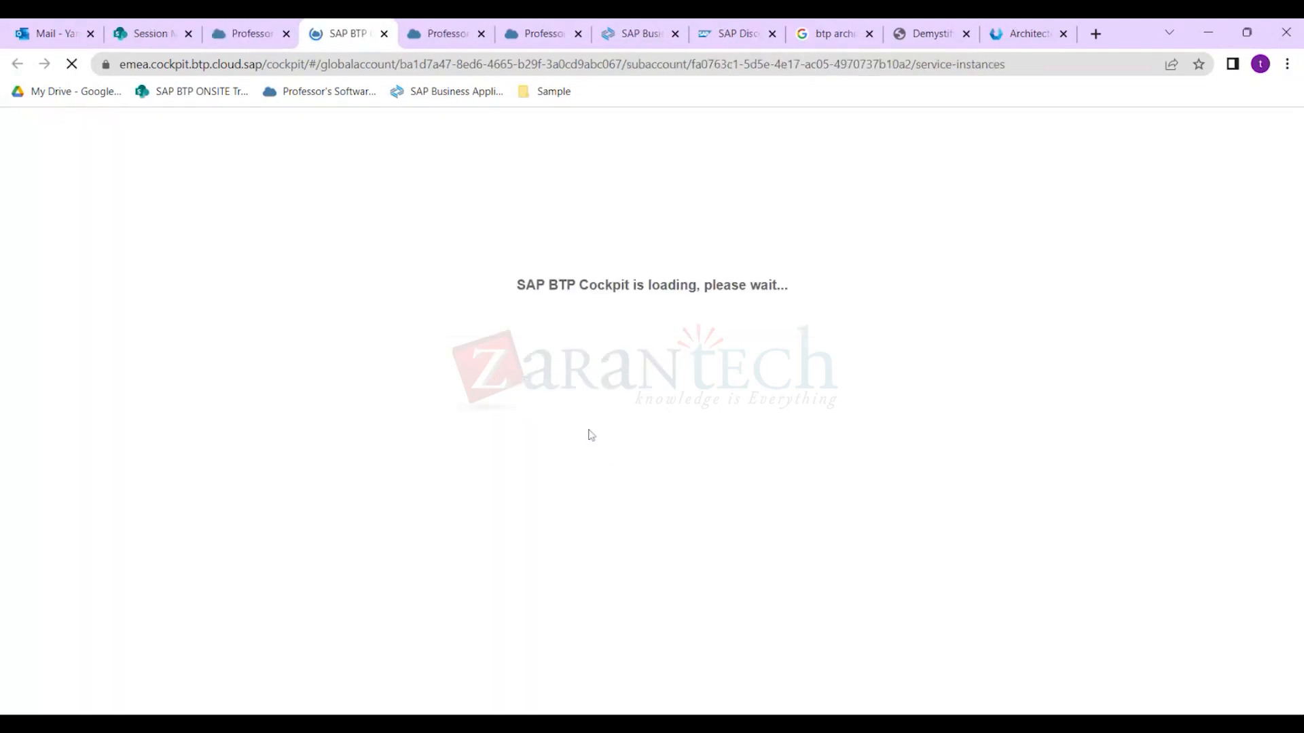
{"action": "left_click", "coordinate": [206, 27]}
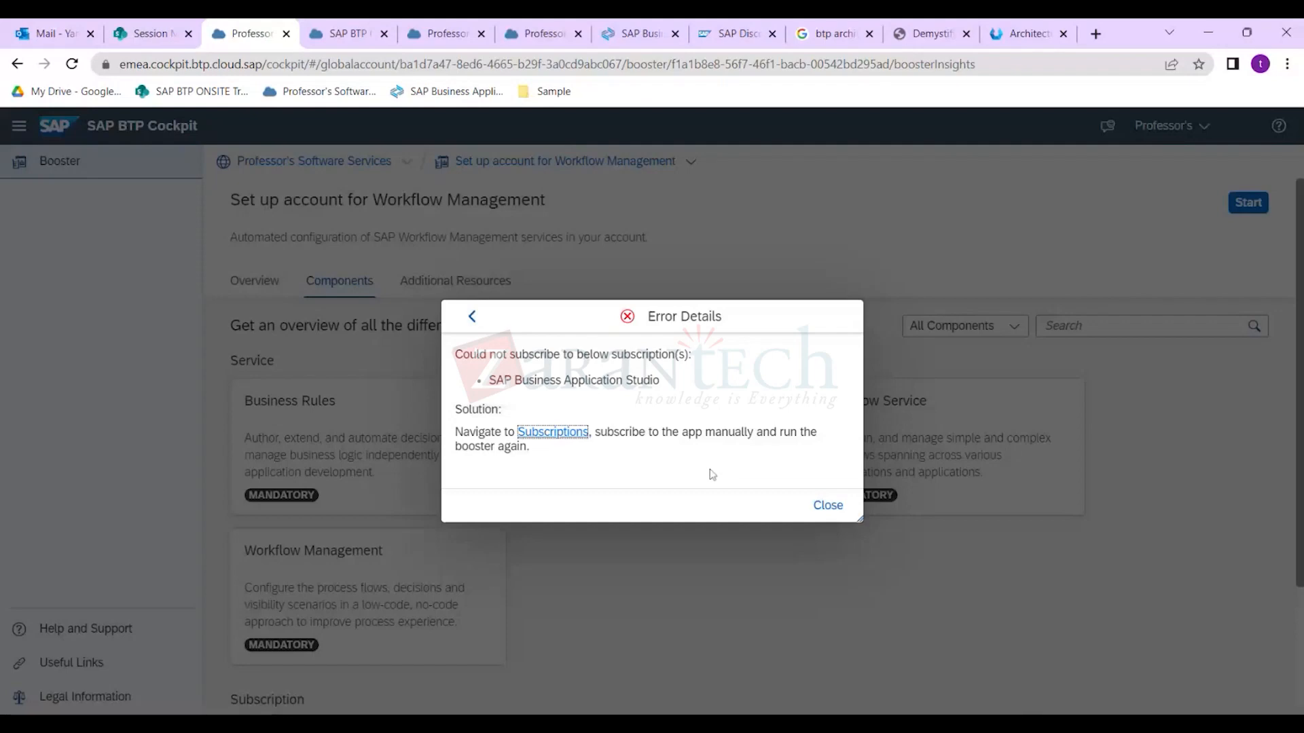
{"action": "key", "text": "Escape"}
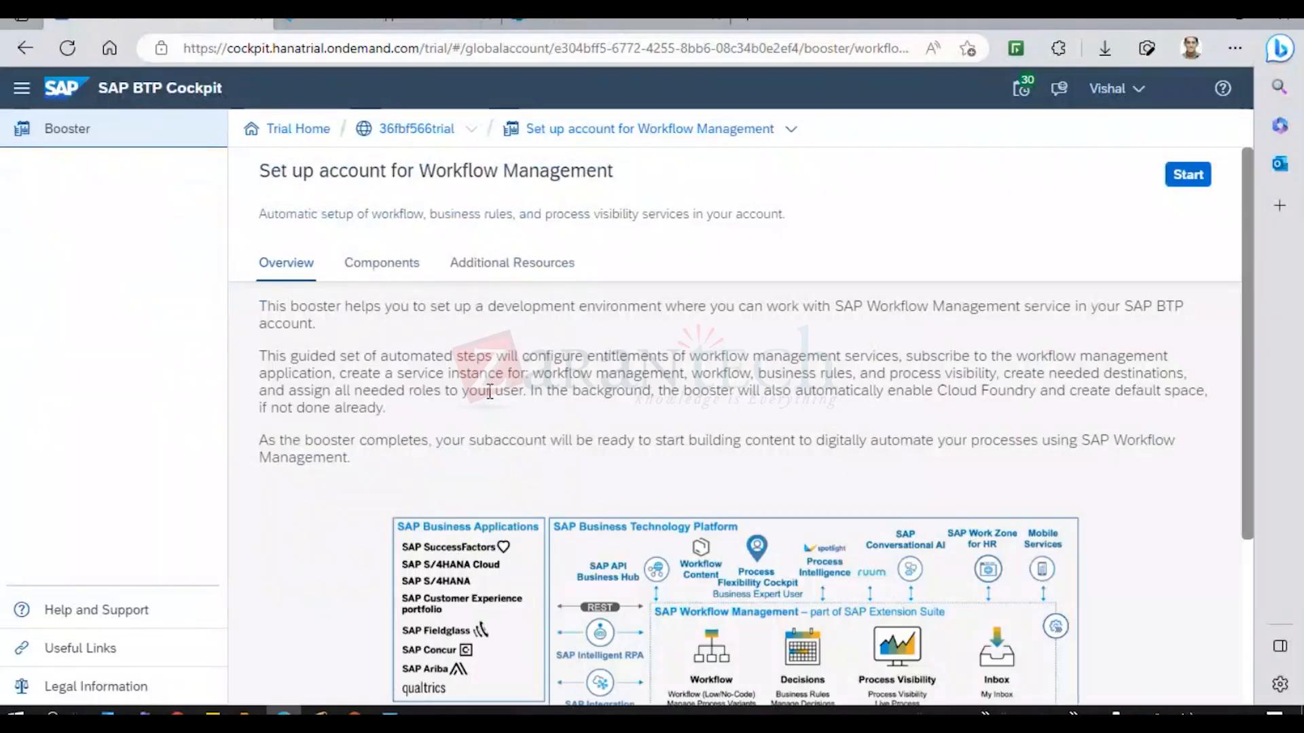
Navigate via Trial Home into the trial global account and open the trial subaccount's overview.
{"action": "scroll", "coordinate": [309, 305], "scroll_direction": "down", "scroll_amount": 1}
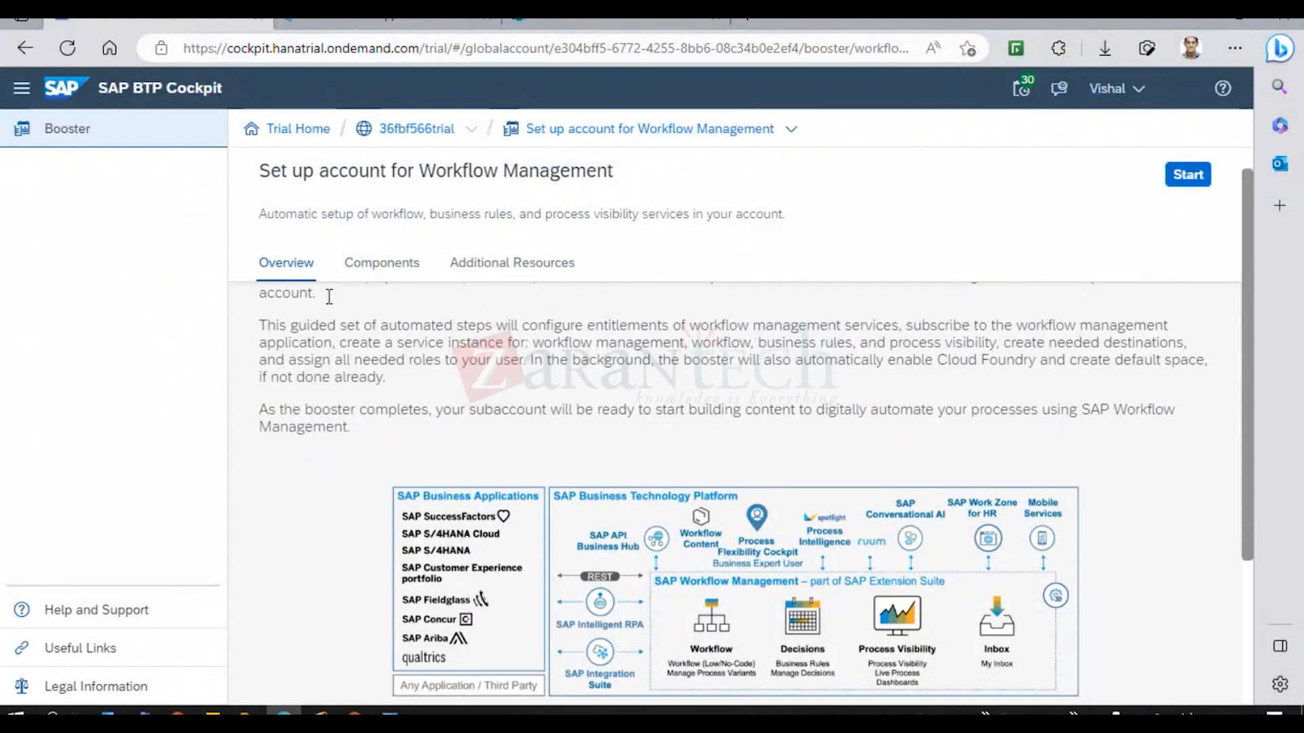
{"action": "left_click", "coordinate": [416, 129]}
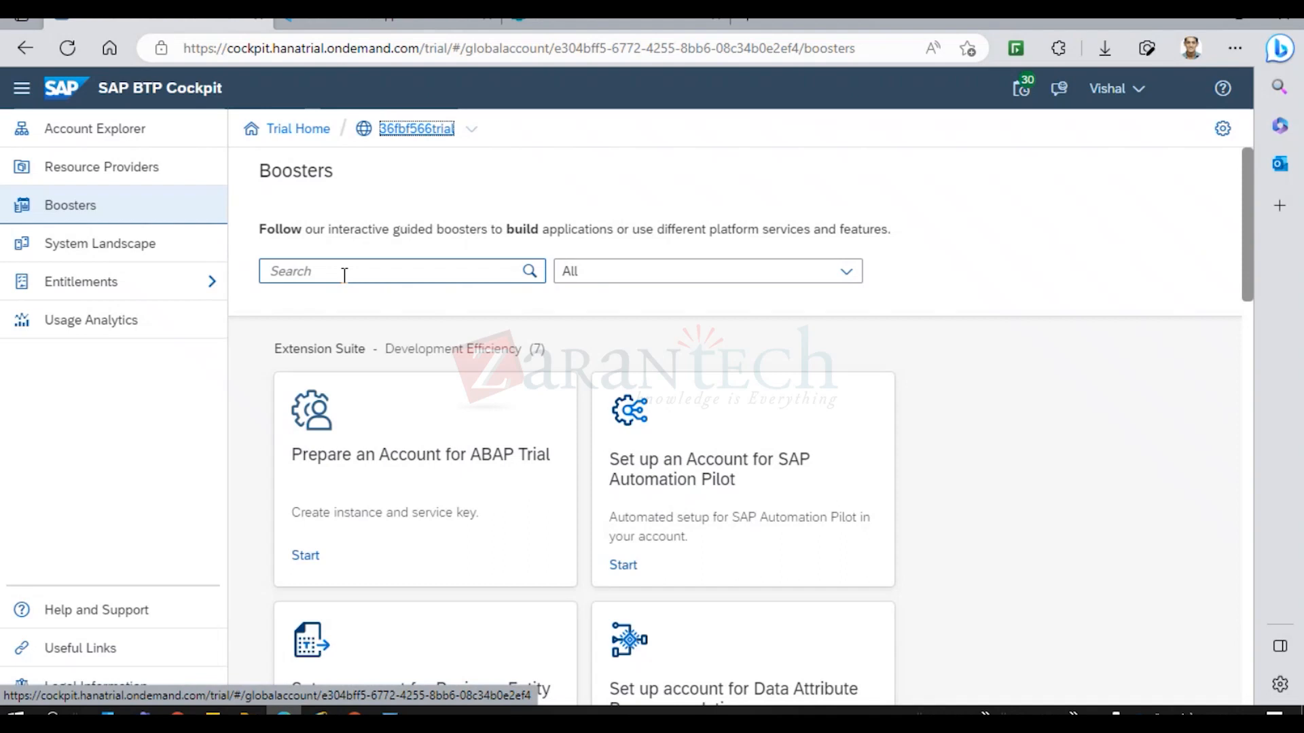
{"action": "left_click", "coordinate": [297, 130]}
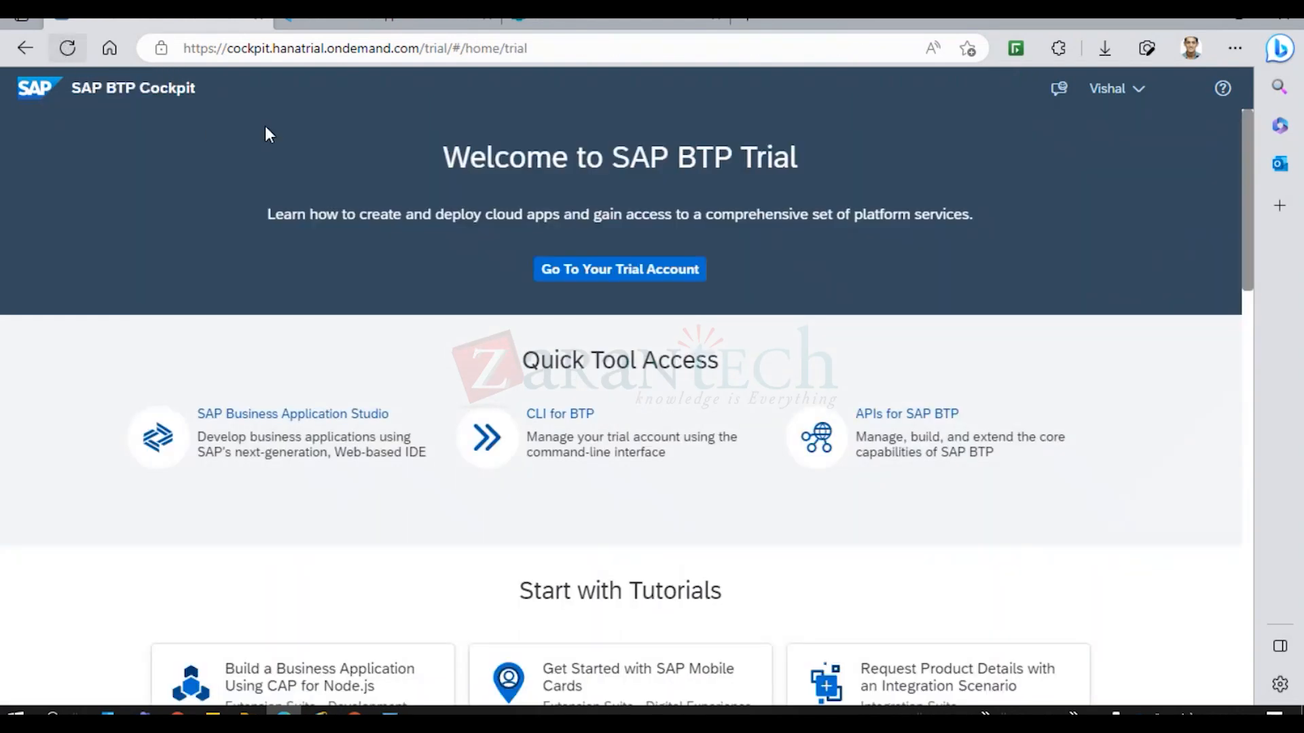
{"action": "left_click", "coordinate": [662, 278]}
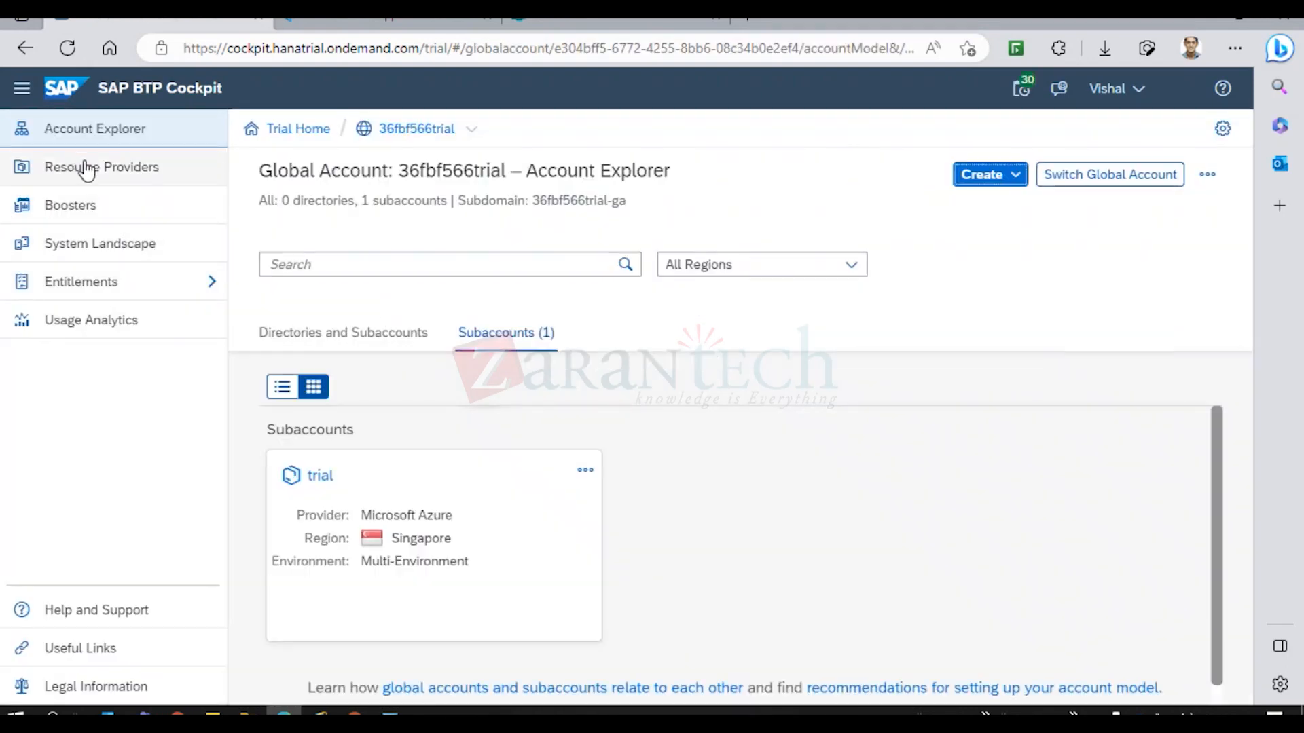
{"action": "left_click", "coordinate": [292, 129]}
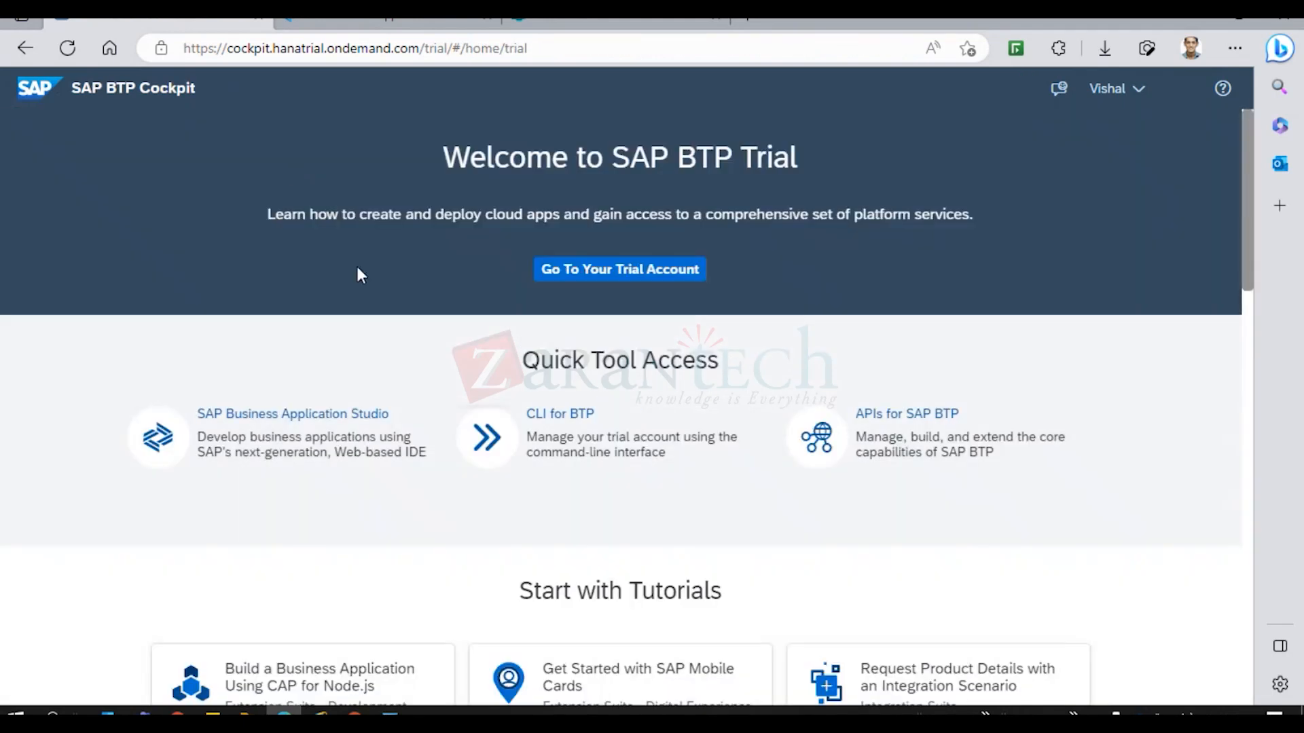
{"action": "left_click", "coordinate": [594, 267]}
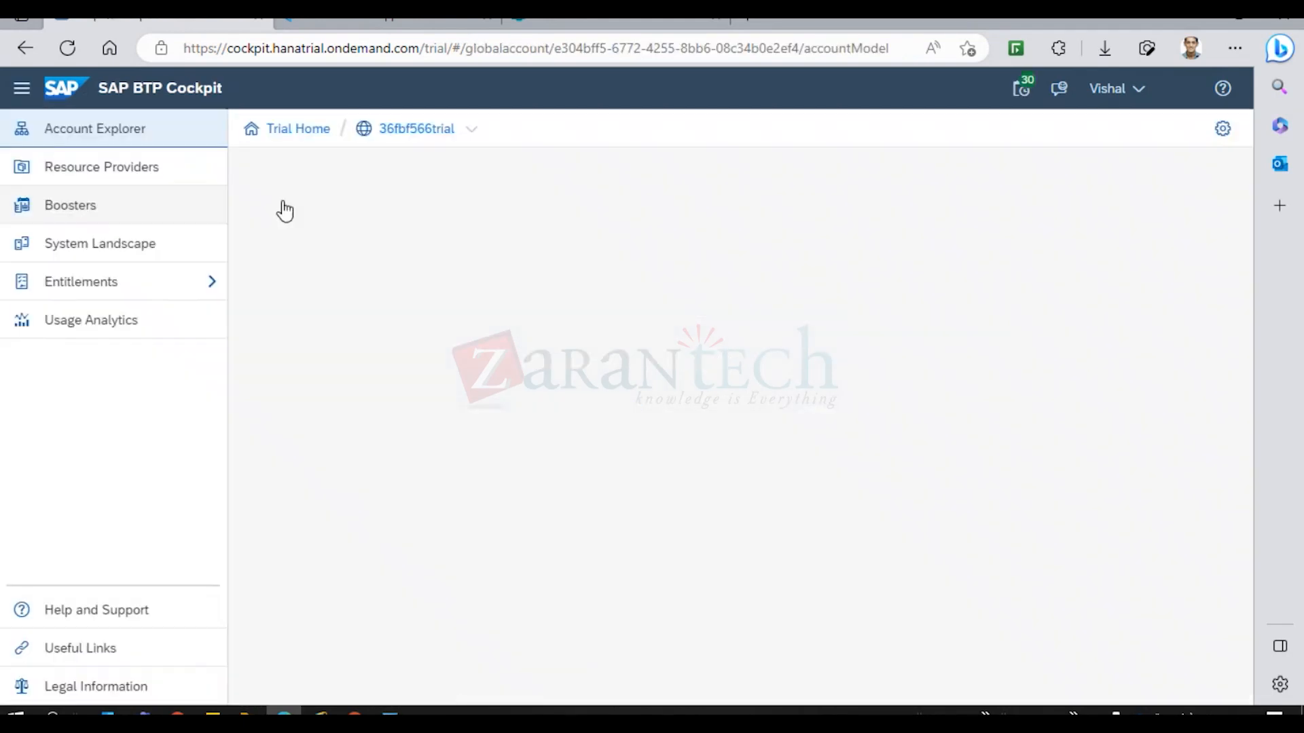
{"action": "left_click", "coordinate": [433, 132]}
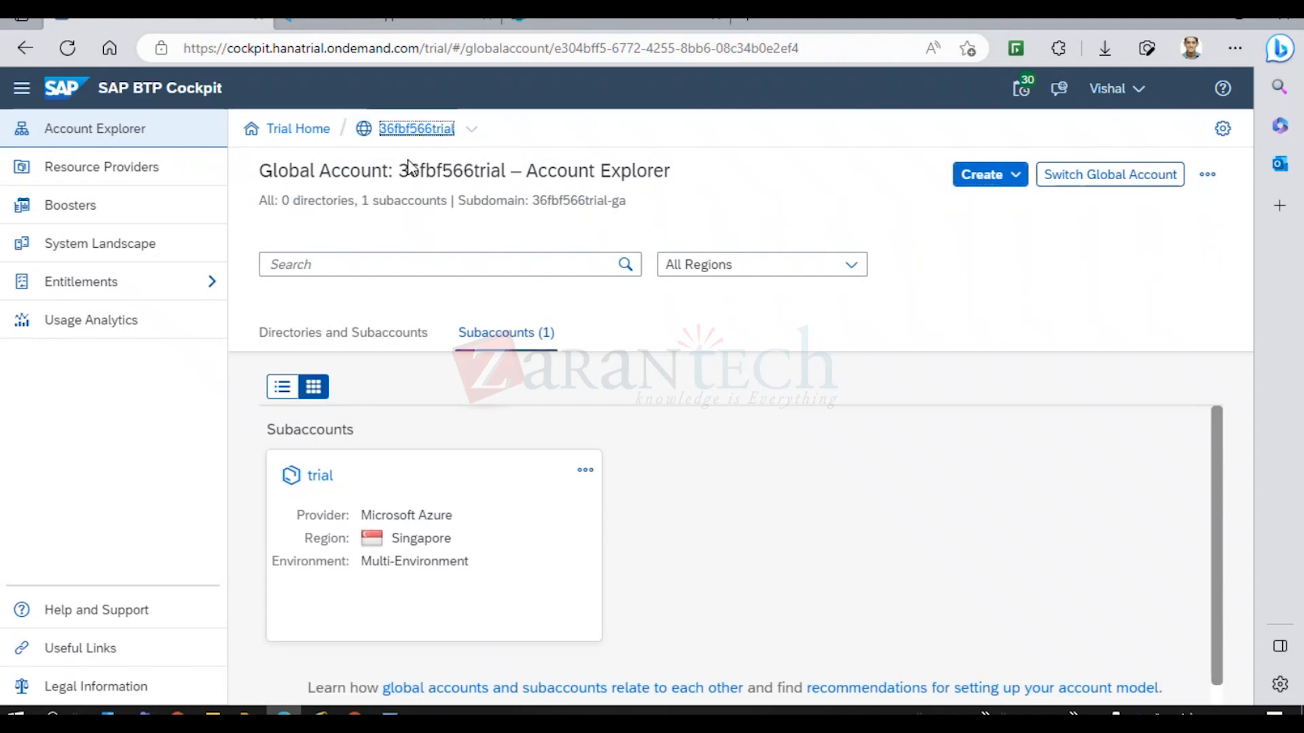
{"action": "left_click", "coordinate": [475, 510]}
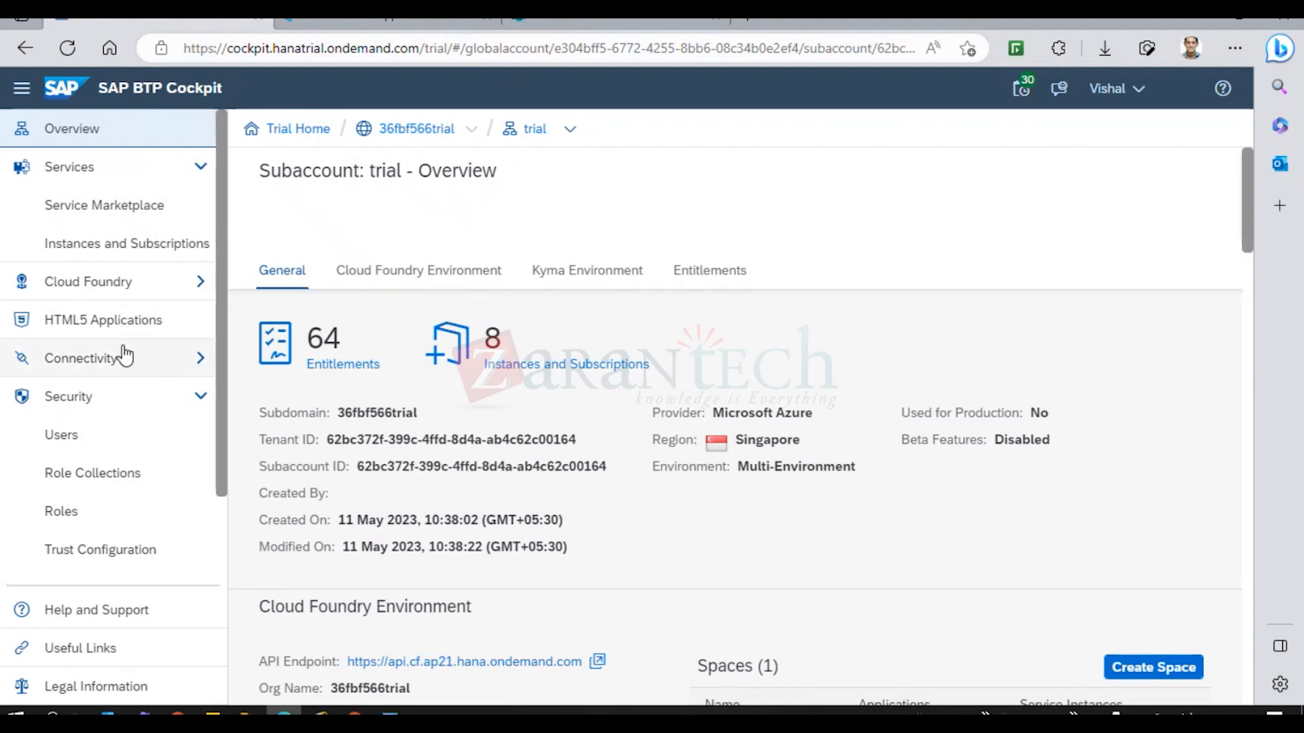
Launch the Workflow Management subscription from the subaccount's Instances and Subscriptions list.
{"action": "left_click", "coordinate": [122, 244]}
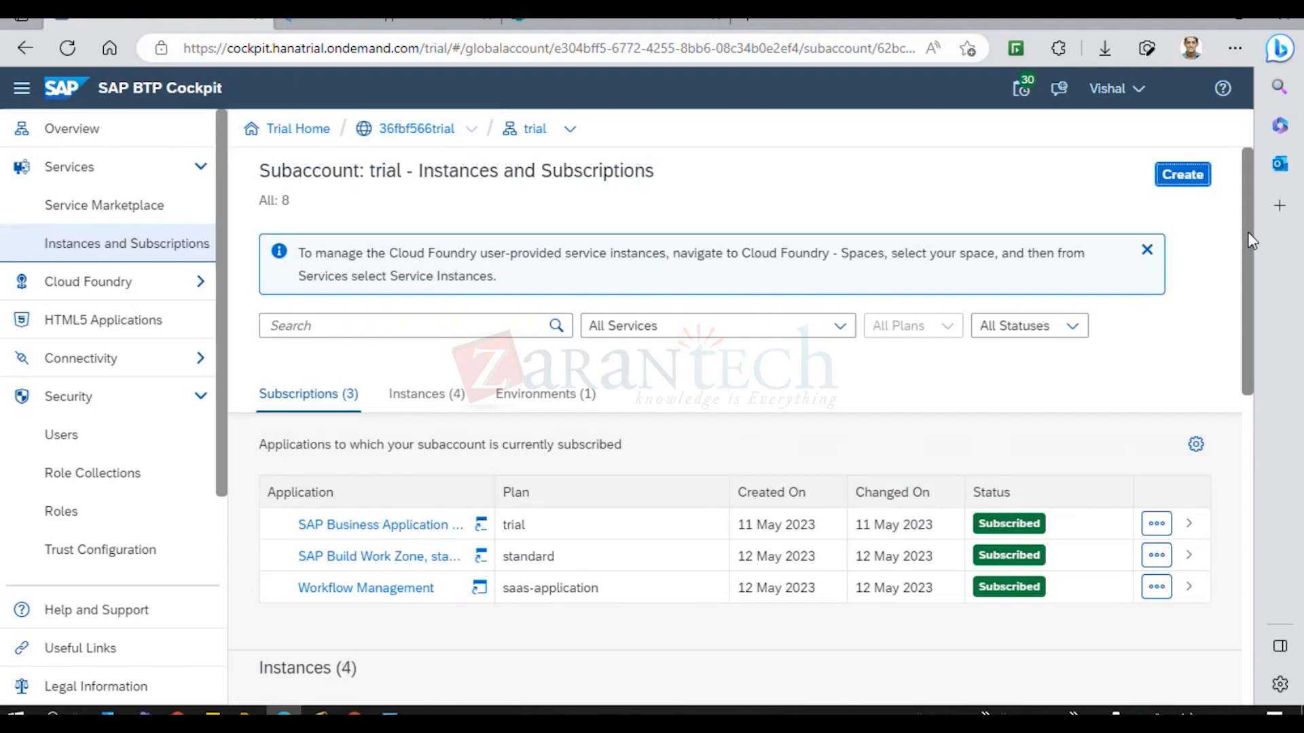
{"action": "scroll", "coordinate": [1252, 241], "scroll_direction": "down", "scroll_amount": 1}
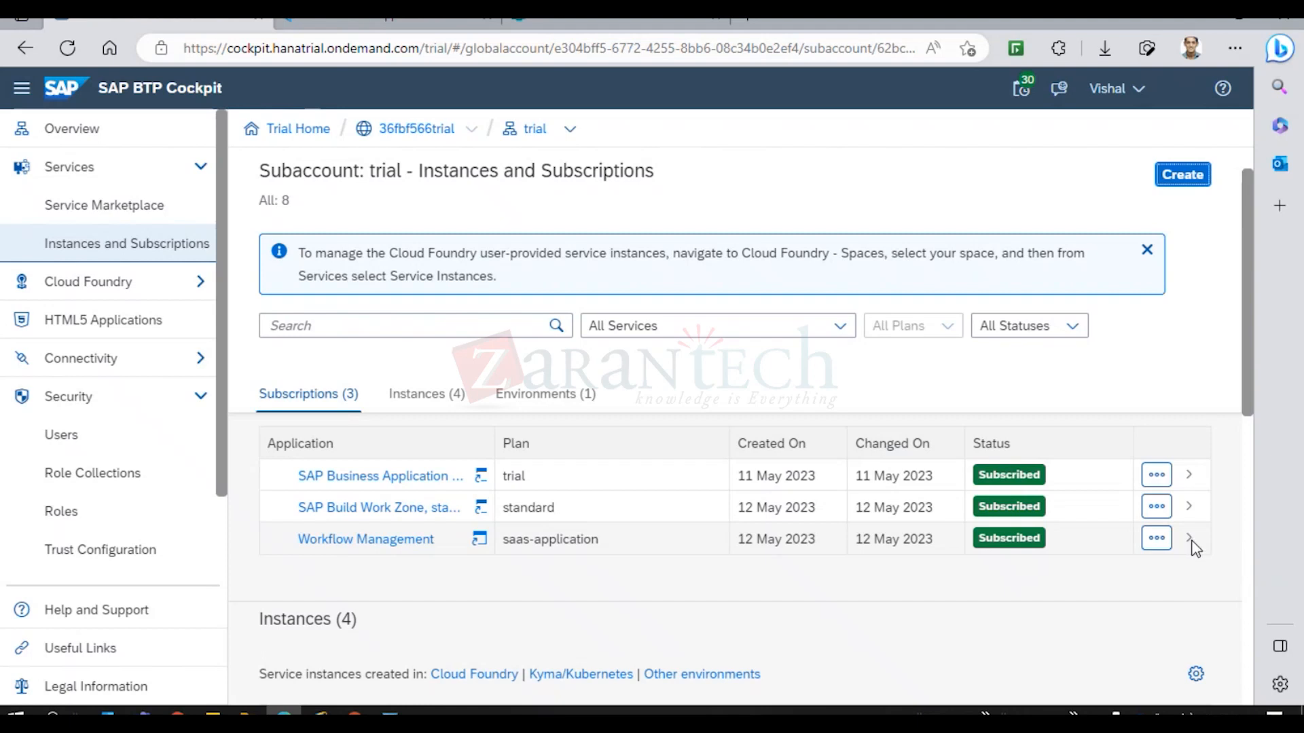
{"action": "left_click", "coordinate": [408, 540]}
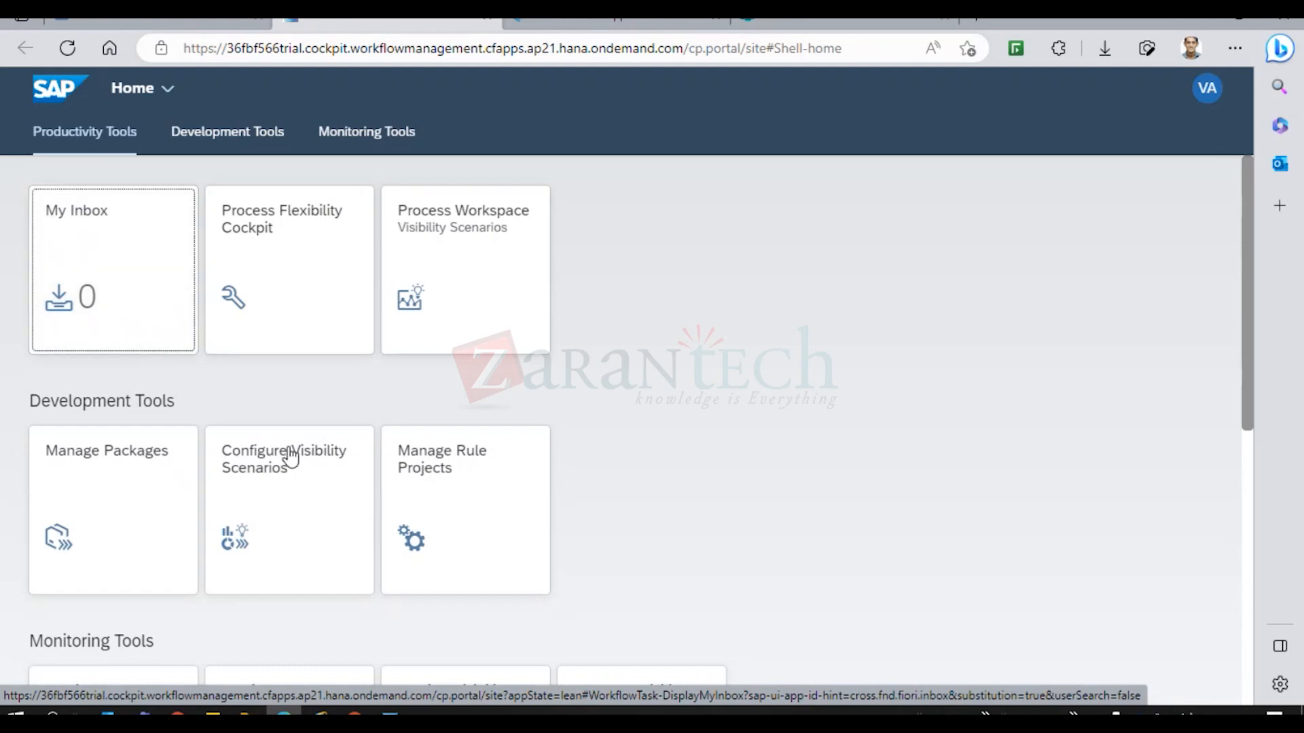
Open Manage Rule Projects from the Development Tools tiles.
{"action": "left_click", "coordinate": [464, 489]}
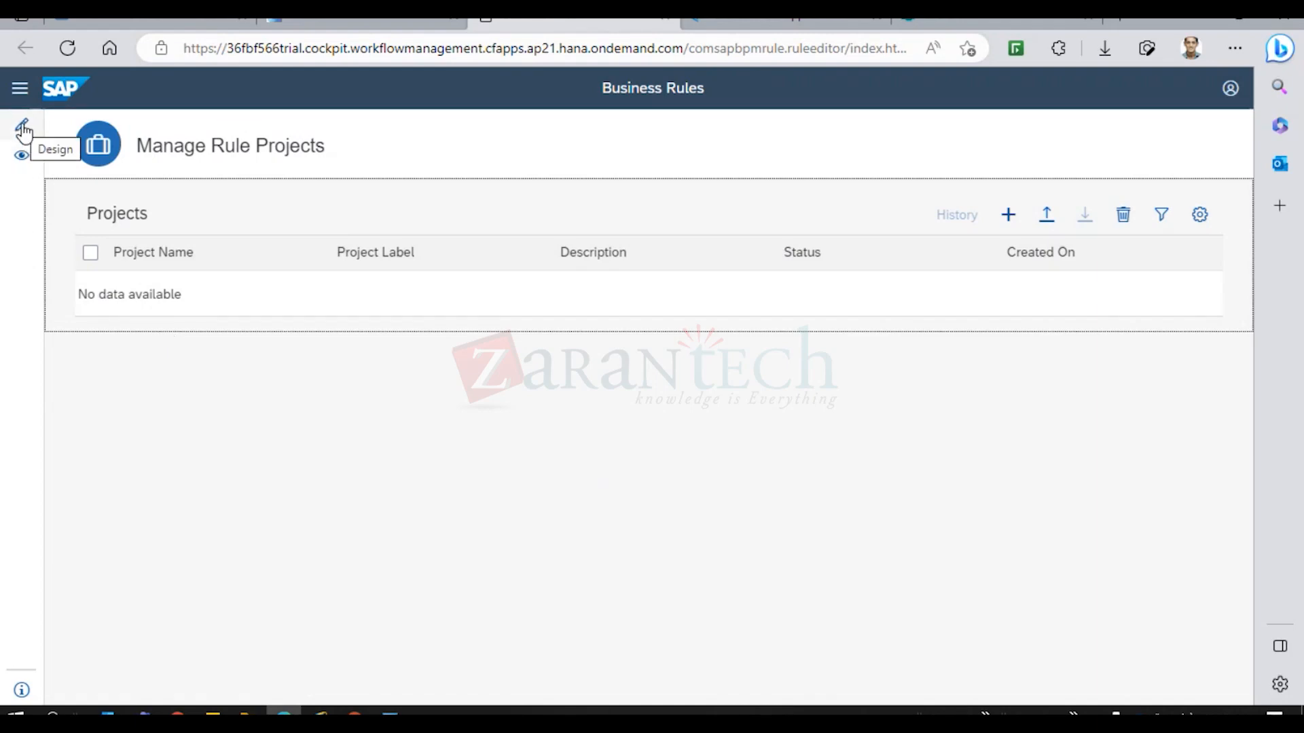
Create a new rule project and name it Employee.
{"action": "left_click", "coordinate": [1009, 216]}
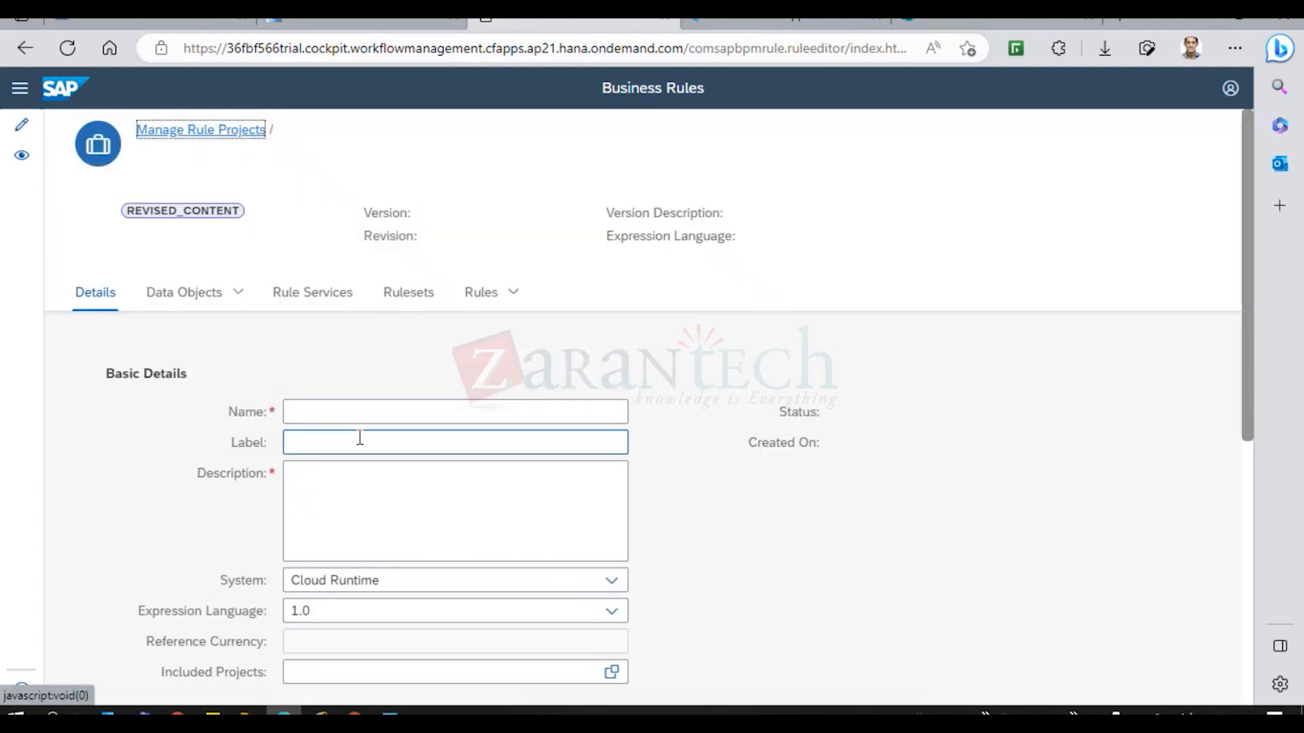
{"action": "left_click", "coordinate": [334, 418]}
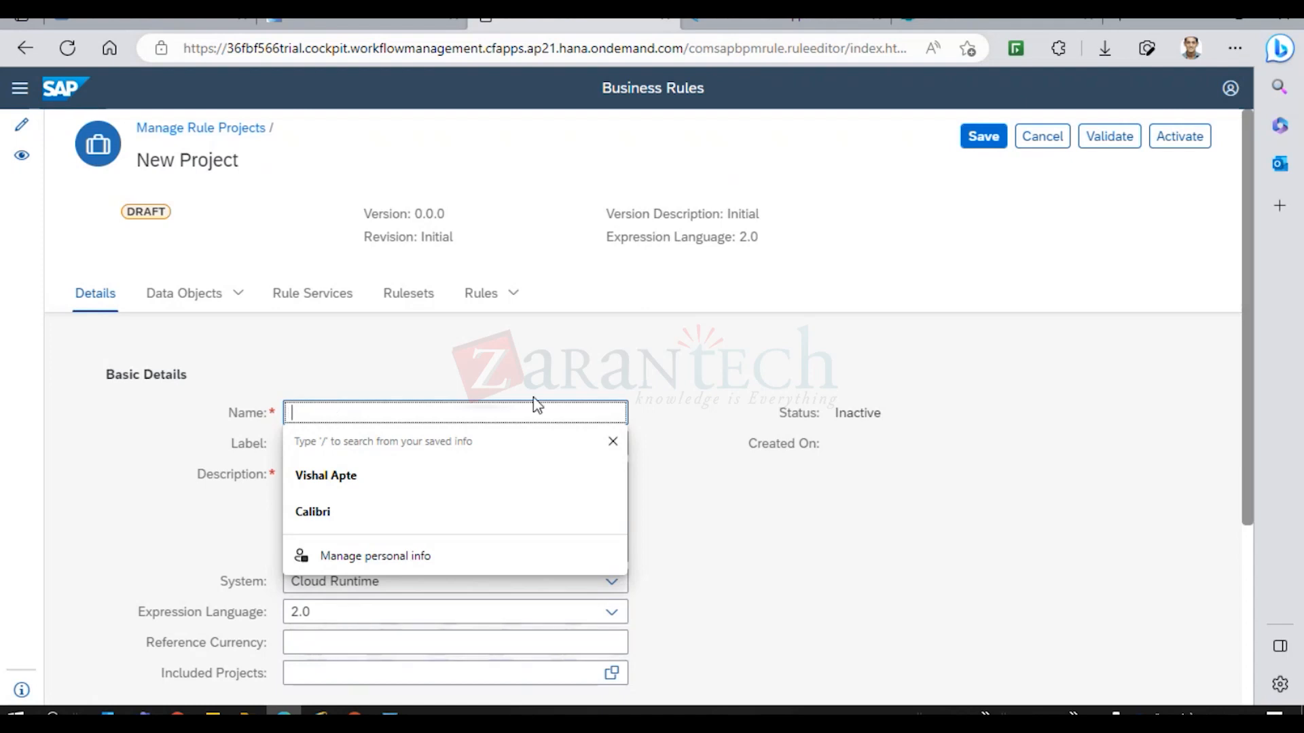
{"action": "left_click", "coordinate": [548, 382]}
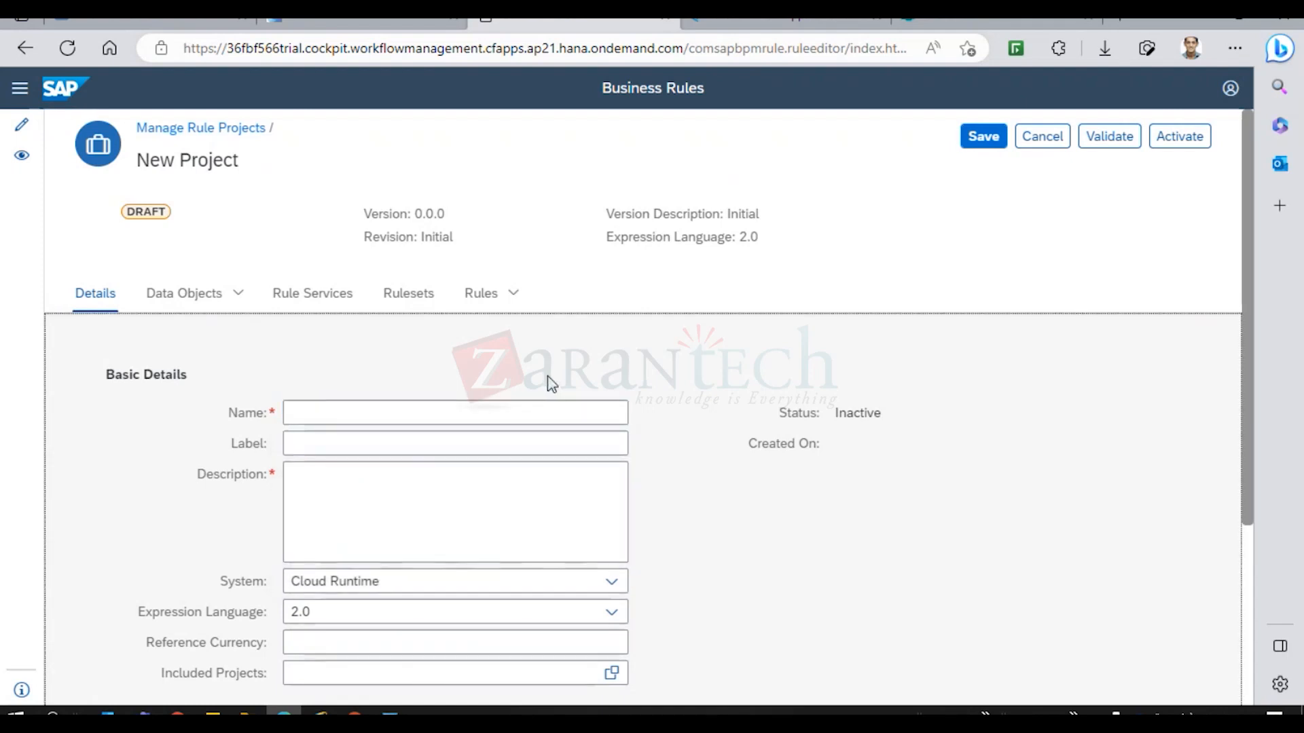
{"action": "scroll", "coordinate": [541, 376], "scroll_direction": "up", "scroll_amount": 2}
{"action": "scroll", "coordinate": [541, 376], "scroll_direction": "down", "scroll_amount": 2}
{"action": "left_click", "coordinate": [474, 419]}
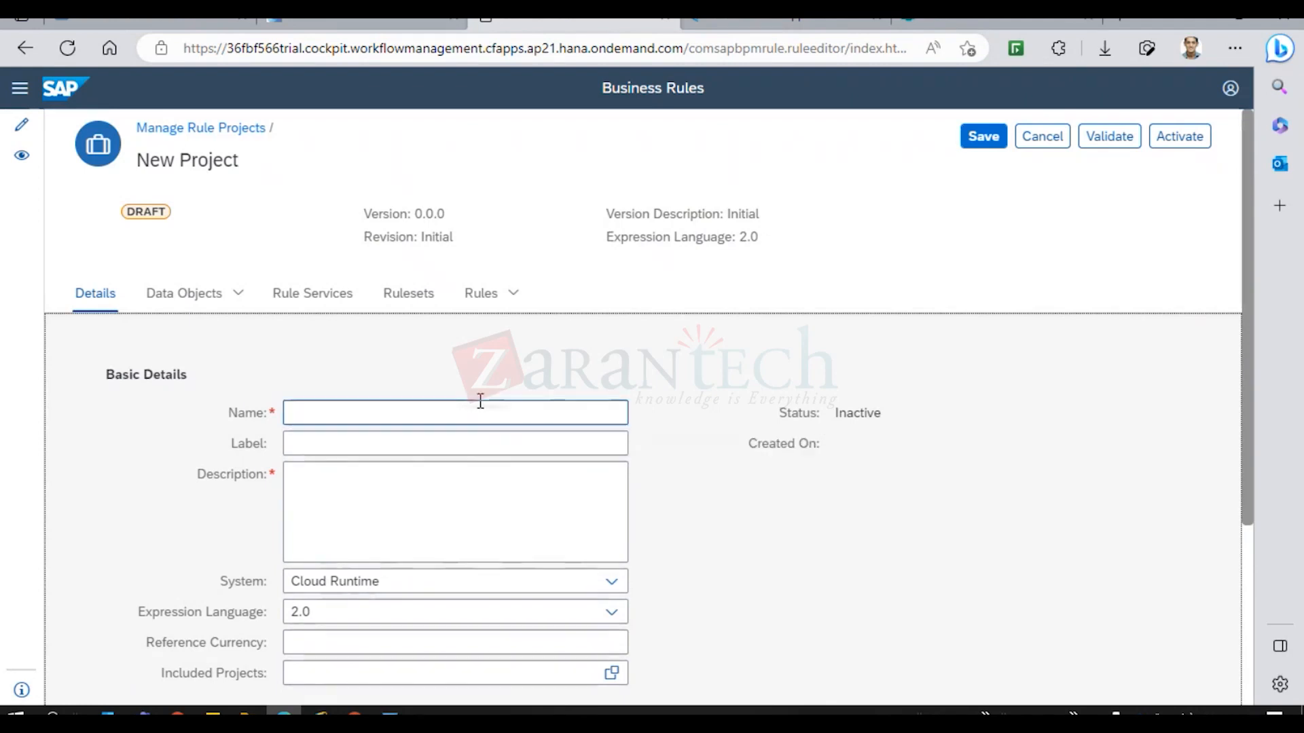
{"action": "left_click", "coordinate": [480, 405]}
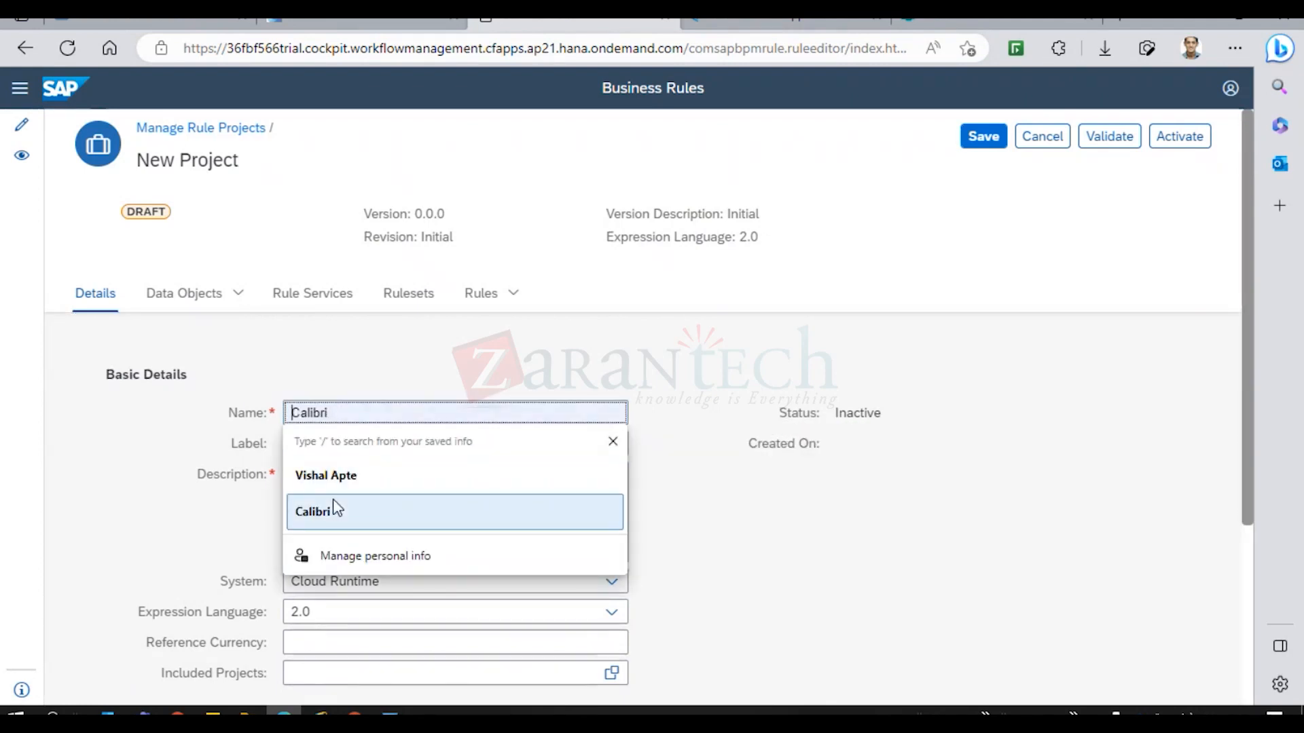
{"action": "type", "text": "Employee"}
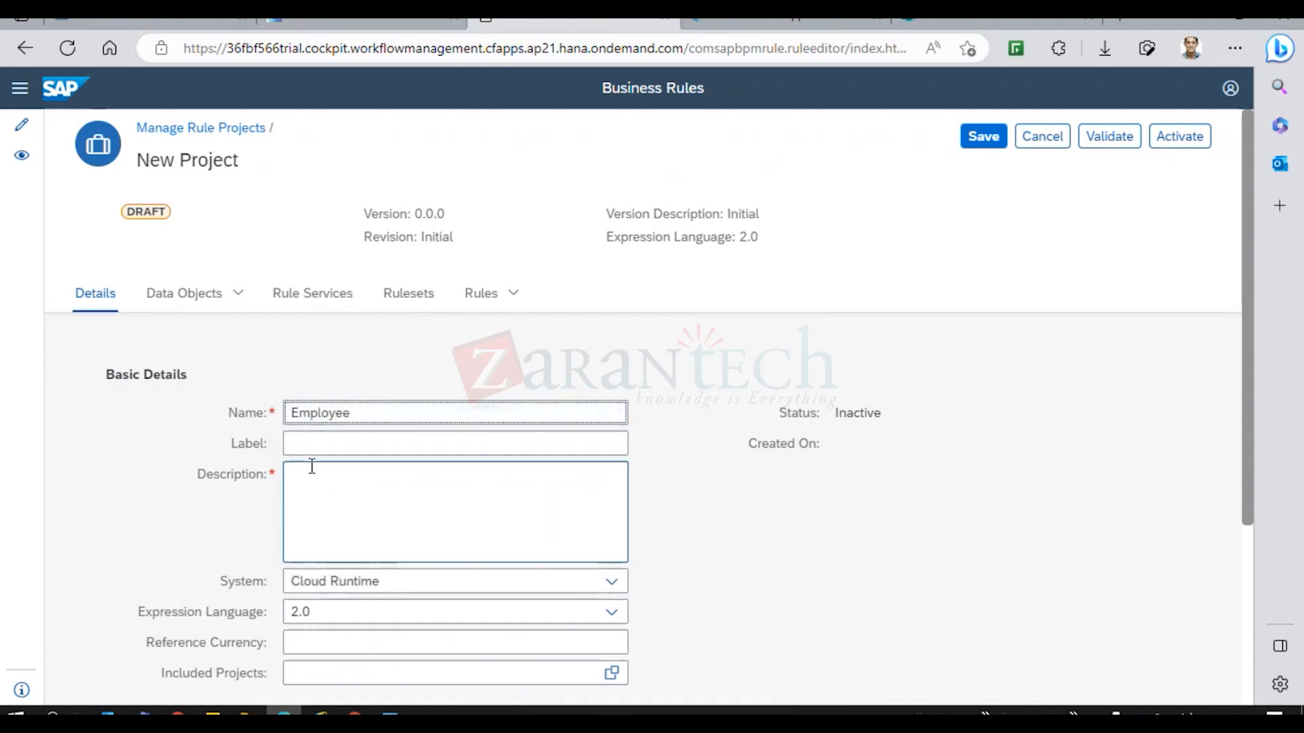
Enter TCS as the project's Label and TCS as its Description.
{"action": "left_click", "coordinate": [300, 443]}
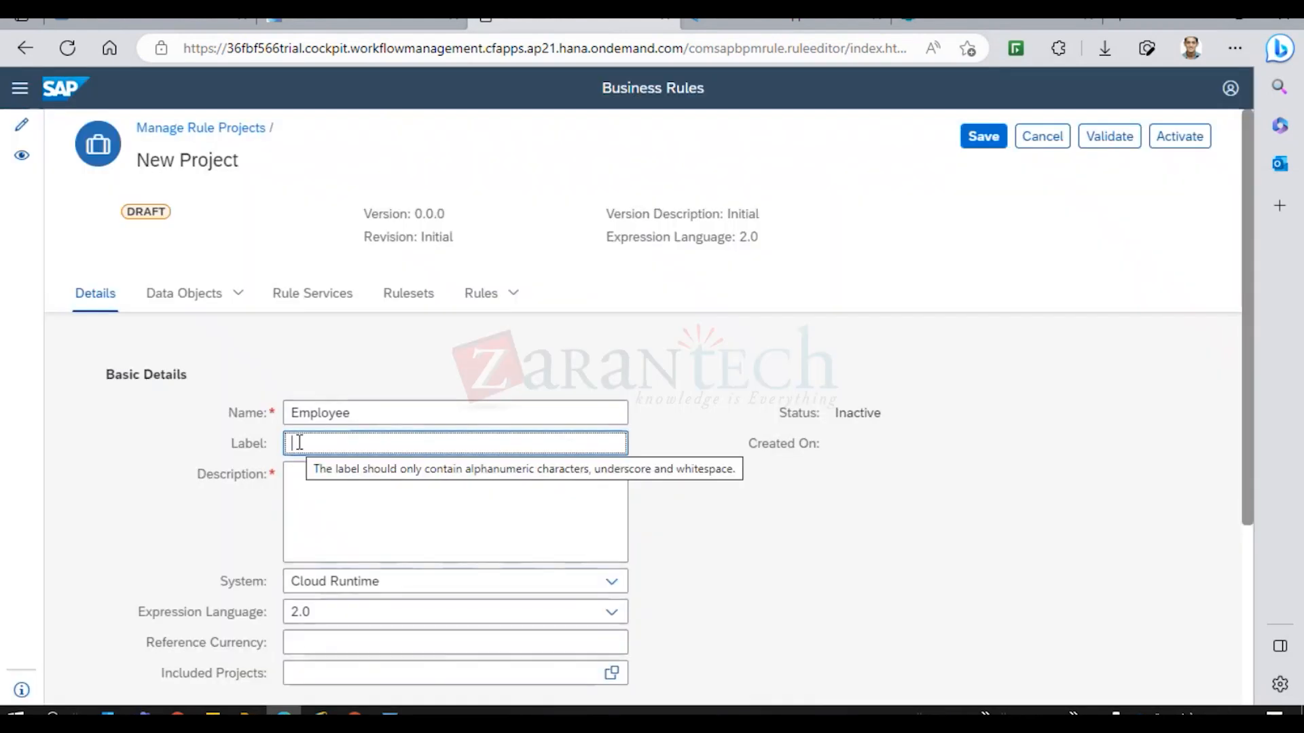
{"action": "type", "text": "TCS"}
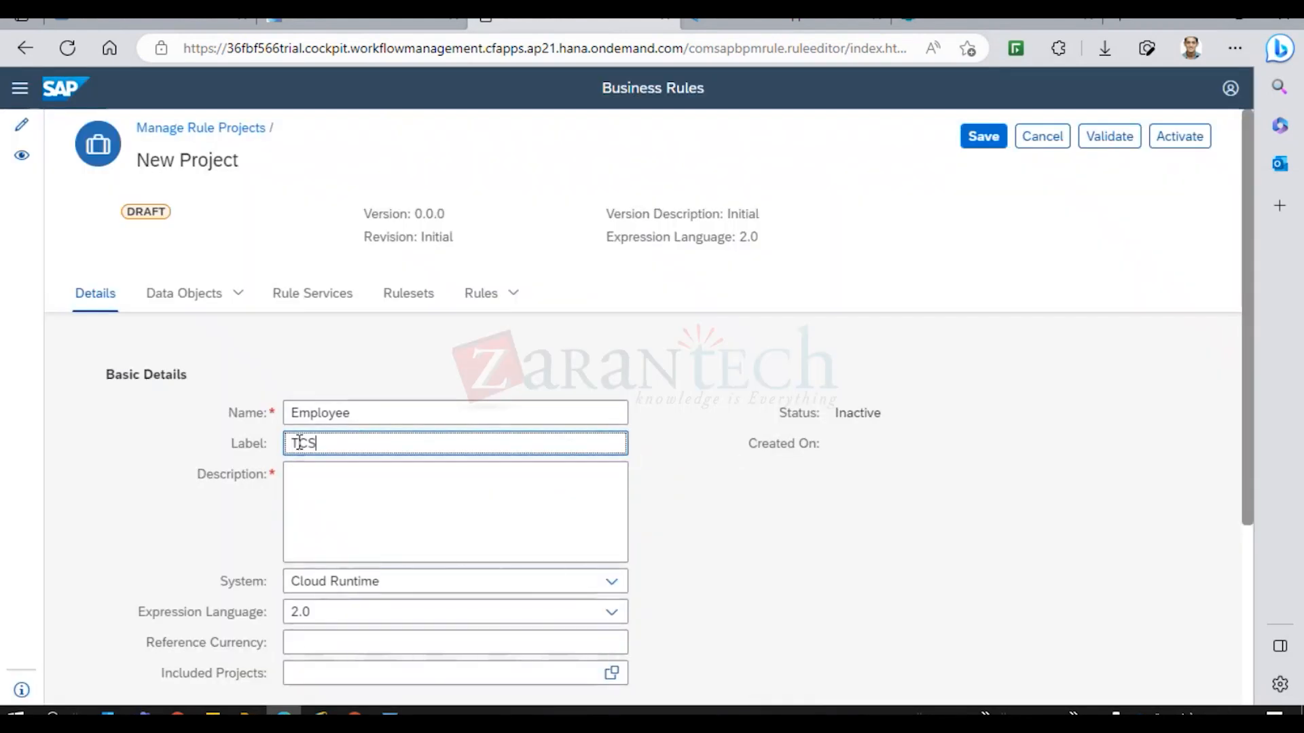
{"action": "left_click", "coordinate": [336, 486]}
{"action": "left_click", "coordinate": [314, 486]}
{"action": "type", "text": "TCS"}
{"action": "left_click", "coordinate": [691, 527]}
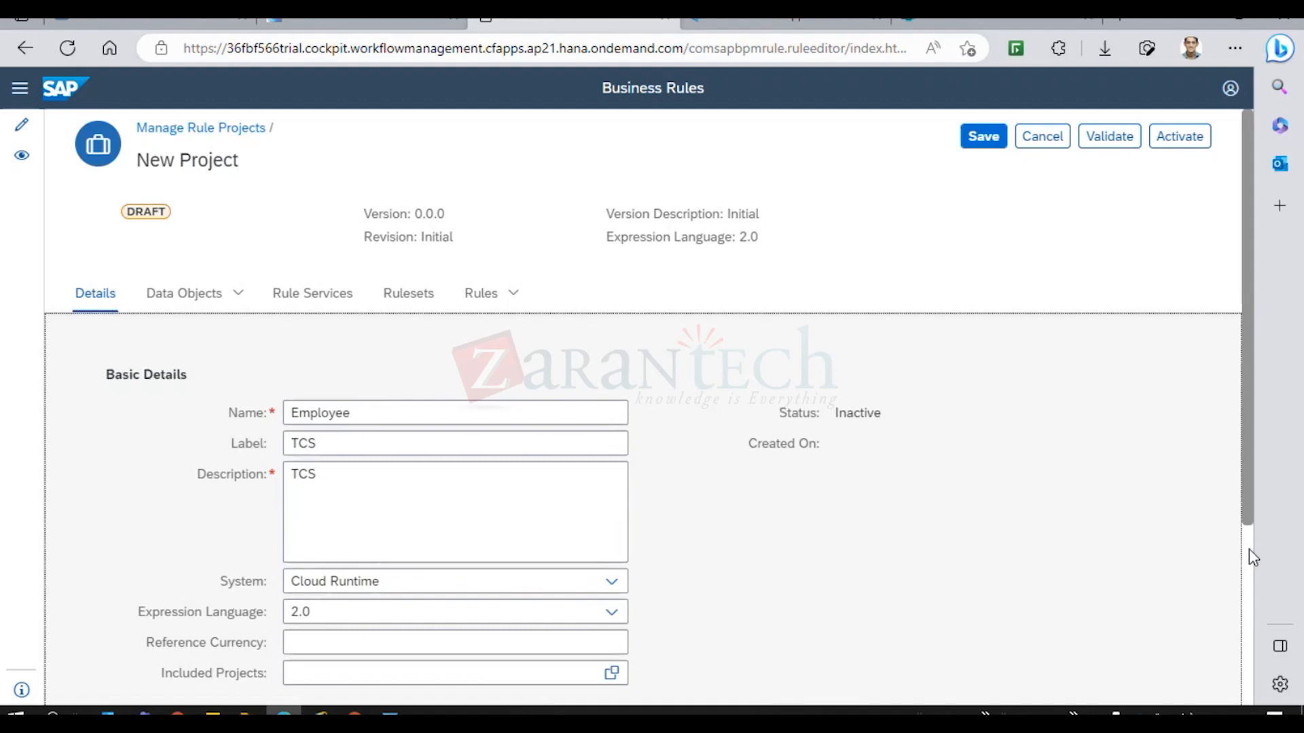
{"action": "scroll", "coordinate": [1248, 548], "scroll_direction": "down", "scroll_amount": 4}
Confirm Cloud Runtime in the System dropdown, review the draft, then return to the launchpad.
{"action": "left_click", "coordinate": [611, 323]}
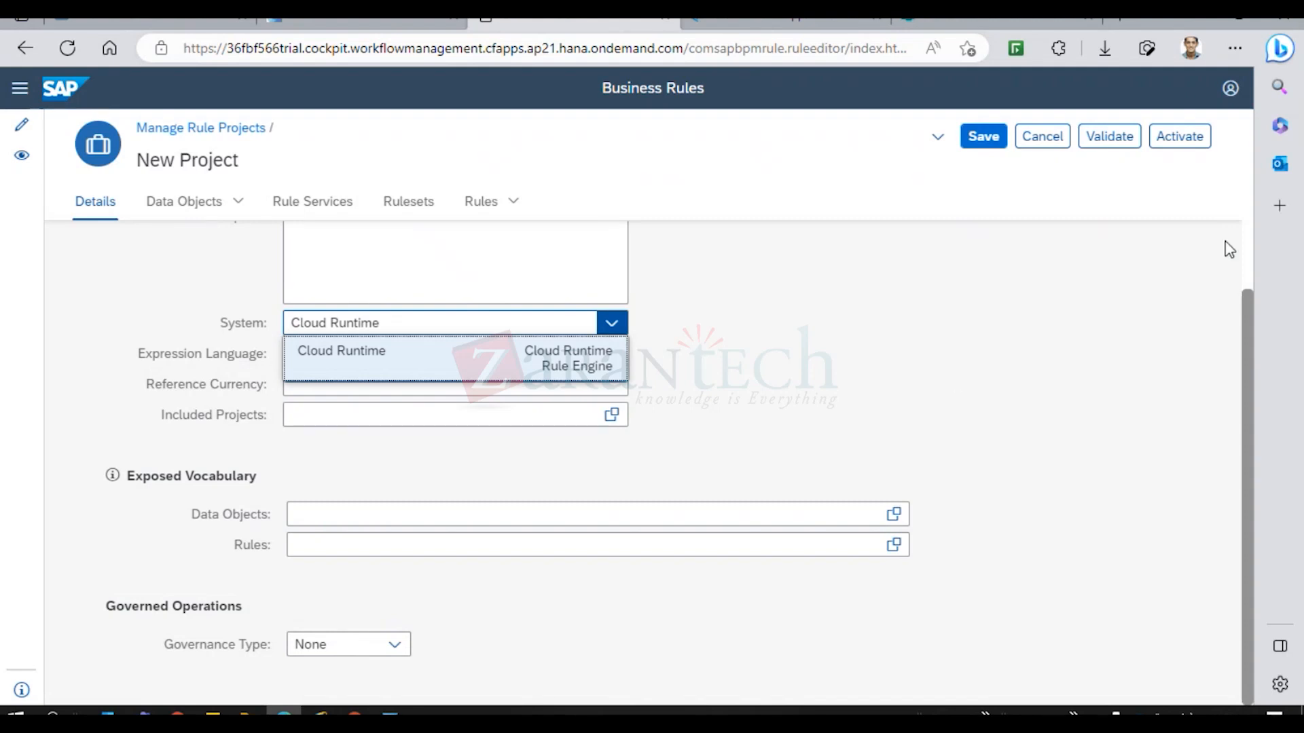
{"action": "scroll", "coordinate": [1253, 258], "scroll_direction": "up", "scroll_amount": 2}
{"action": "scroll", "coordinate": [1253, 258], "scroll_direction": "up", "scroll_amount": 4}
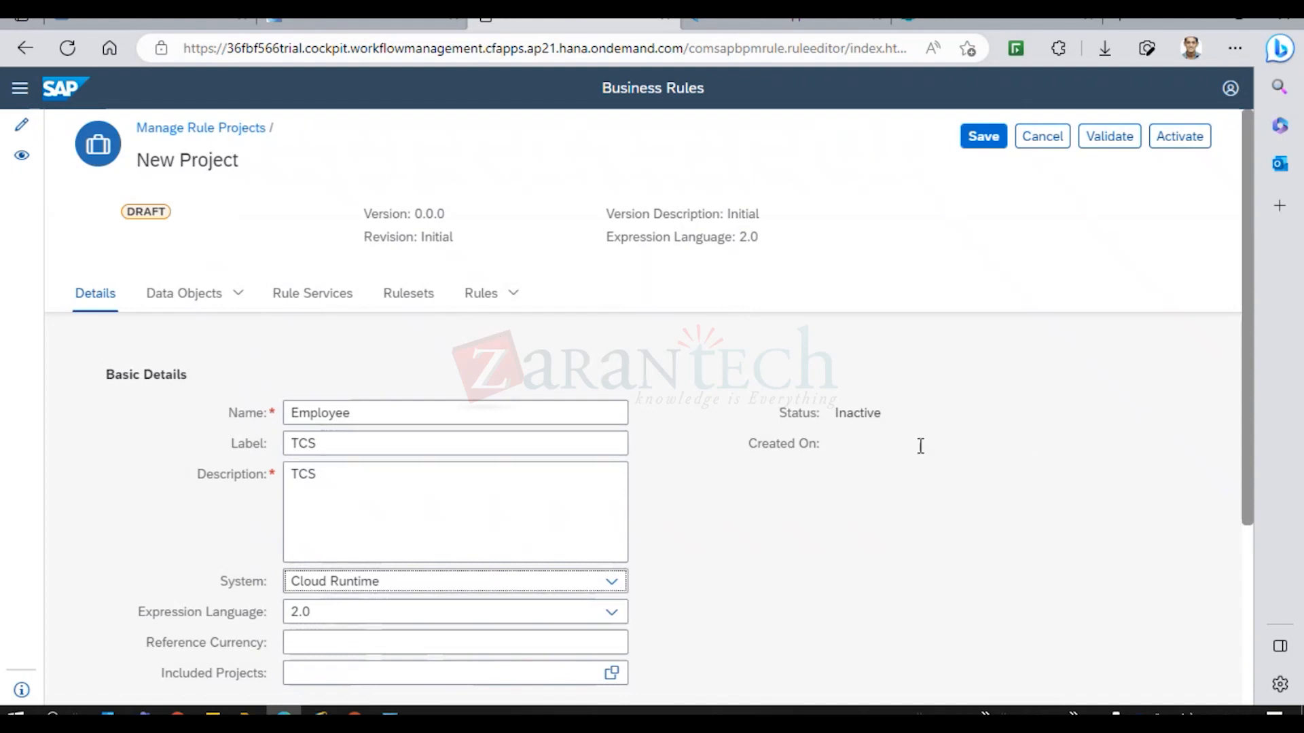
{"action": "scroll", "coordinate": [1261, 588], "scroll_direction": "down", "scroll_amount": 4}
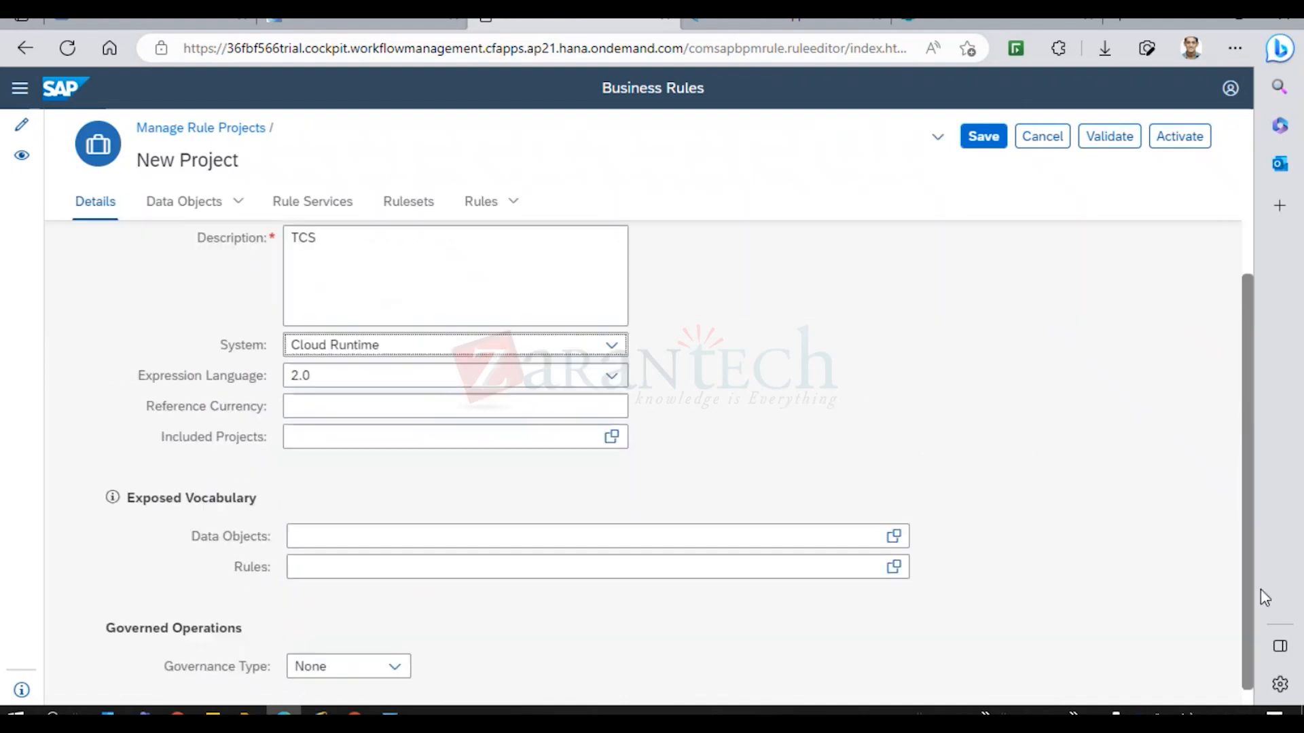
{"action": "scroll", "coordinate": [1253, 475], "scroll_direction": "up", "scroll_amount": 4}
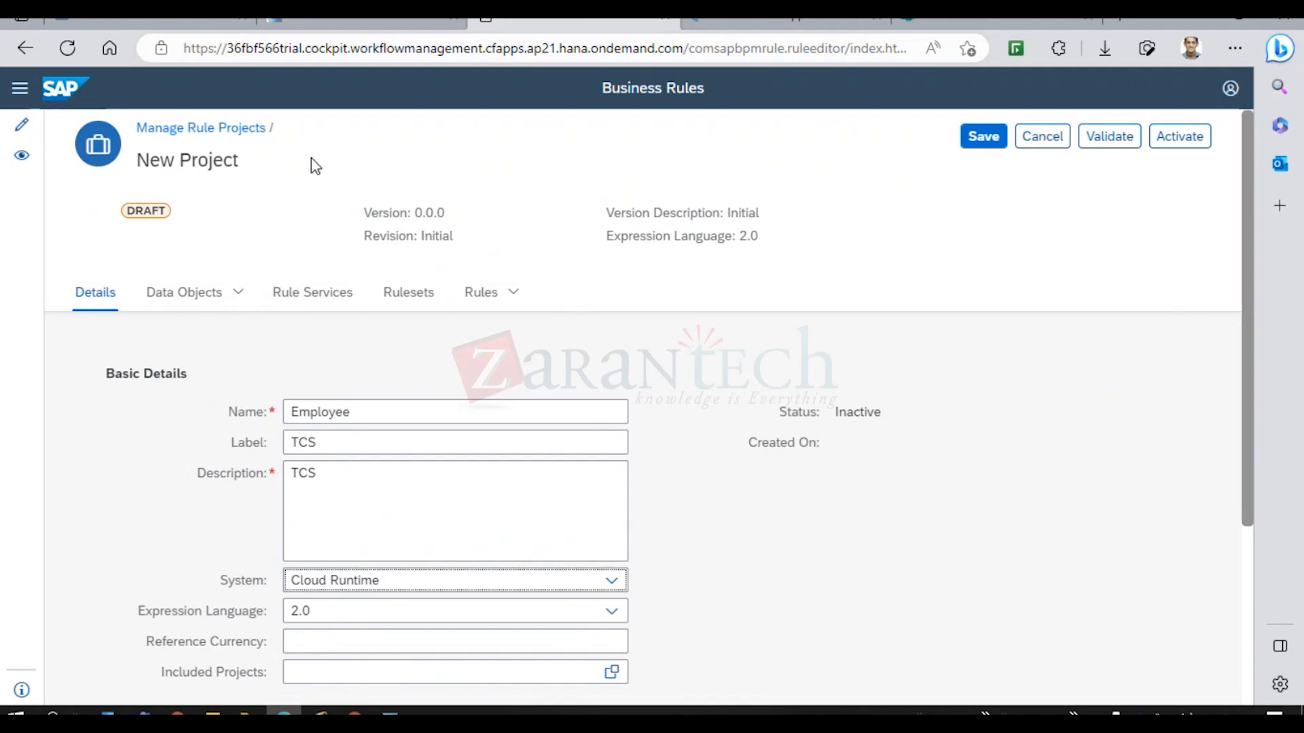
{"action": "left_click", "coordinate": [341, 31]}
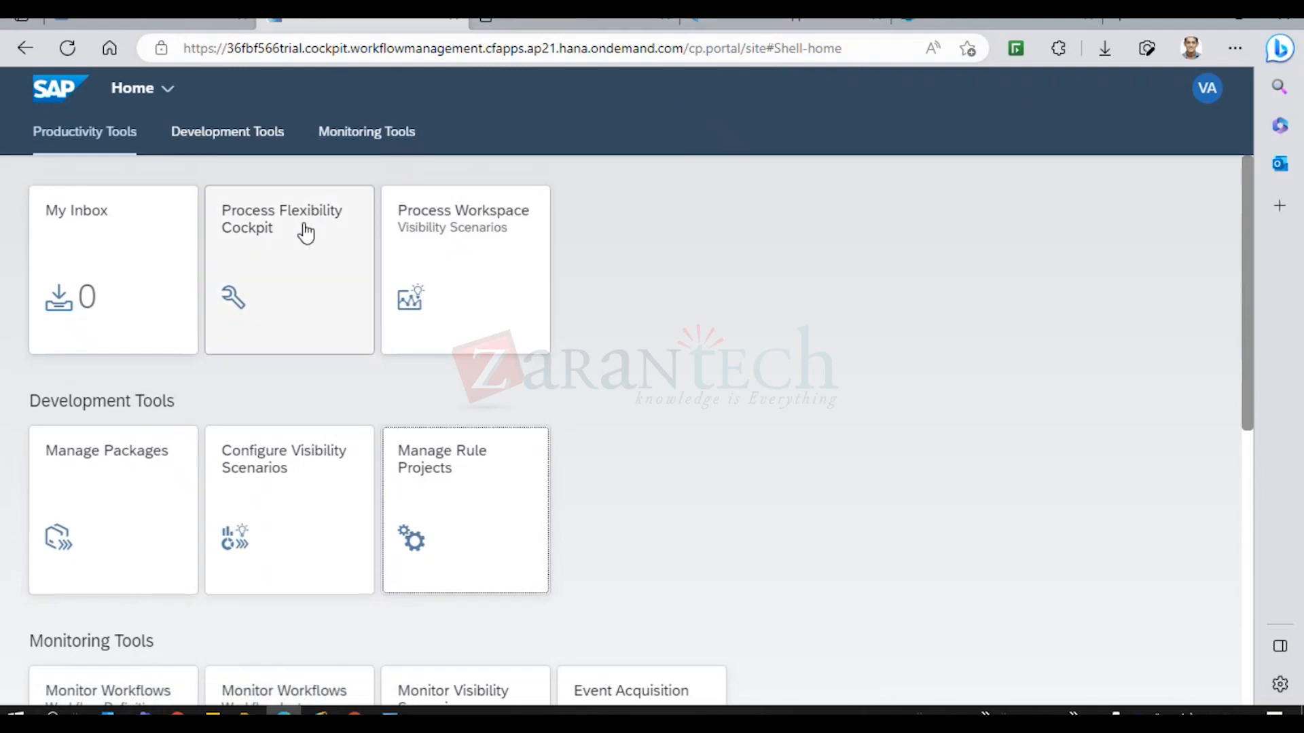
Return to the BTP Cockpit subaccount page and expand Connectivity in the navigation.
{"action": "left_click", "coordinate": [143, 26]}
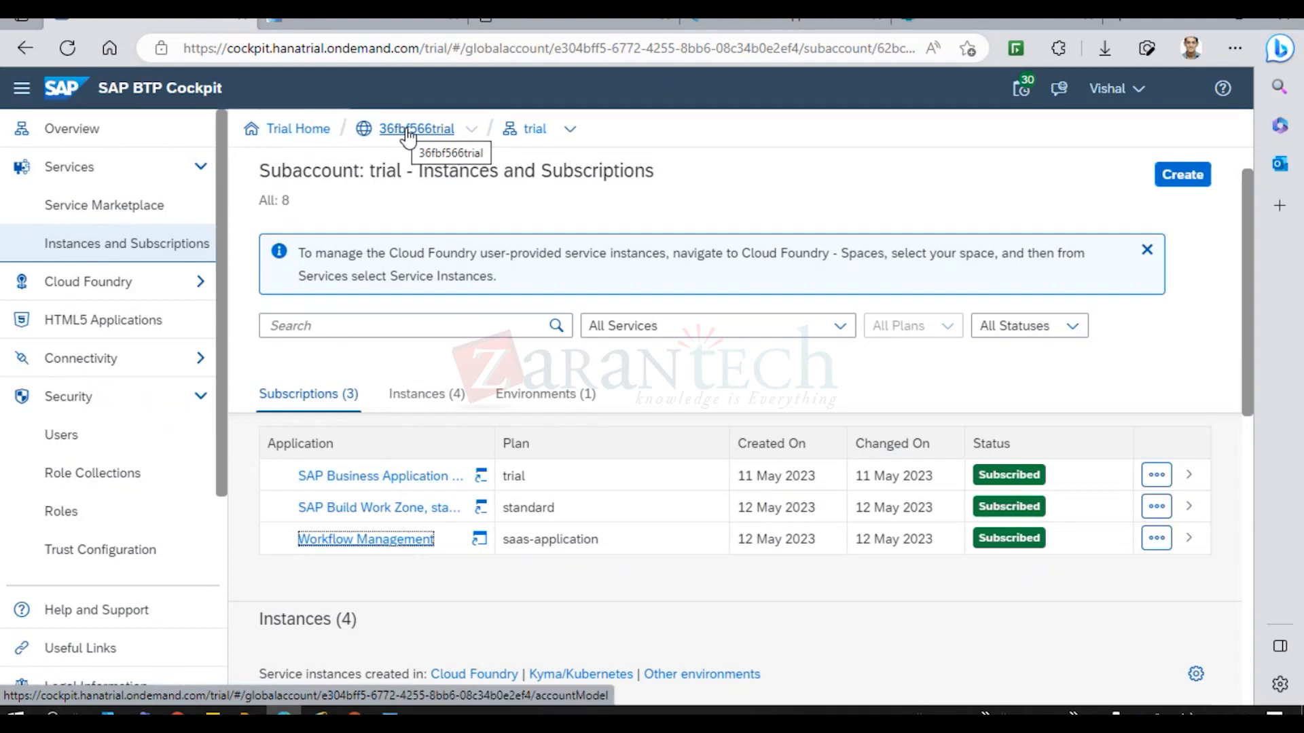
{"action": "left_click", "coordinate": [118, 367]}
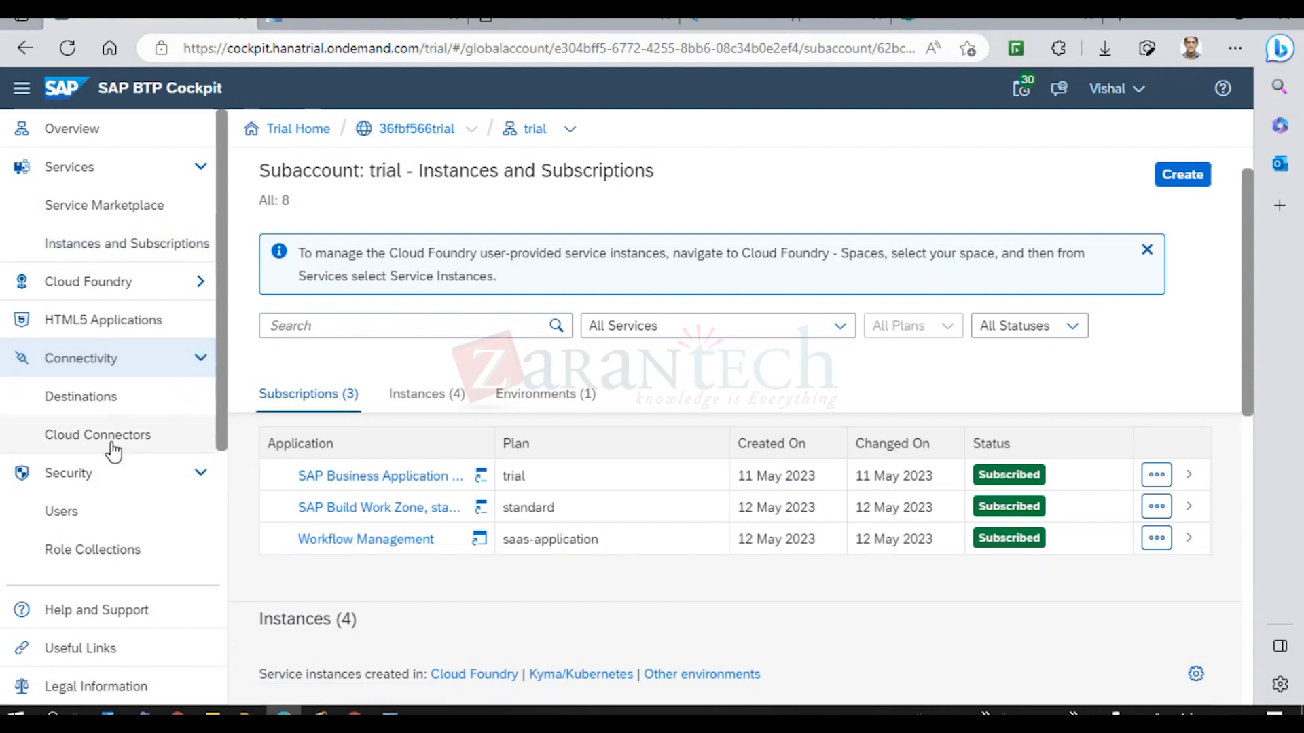
Check the BUSINESSRULES_APIHUB destination's connection in Destinations, getting 200: OK.
{"action": "left_click", "coordinate": [86, 403]}
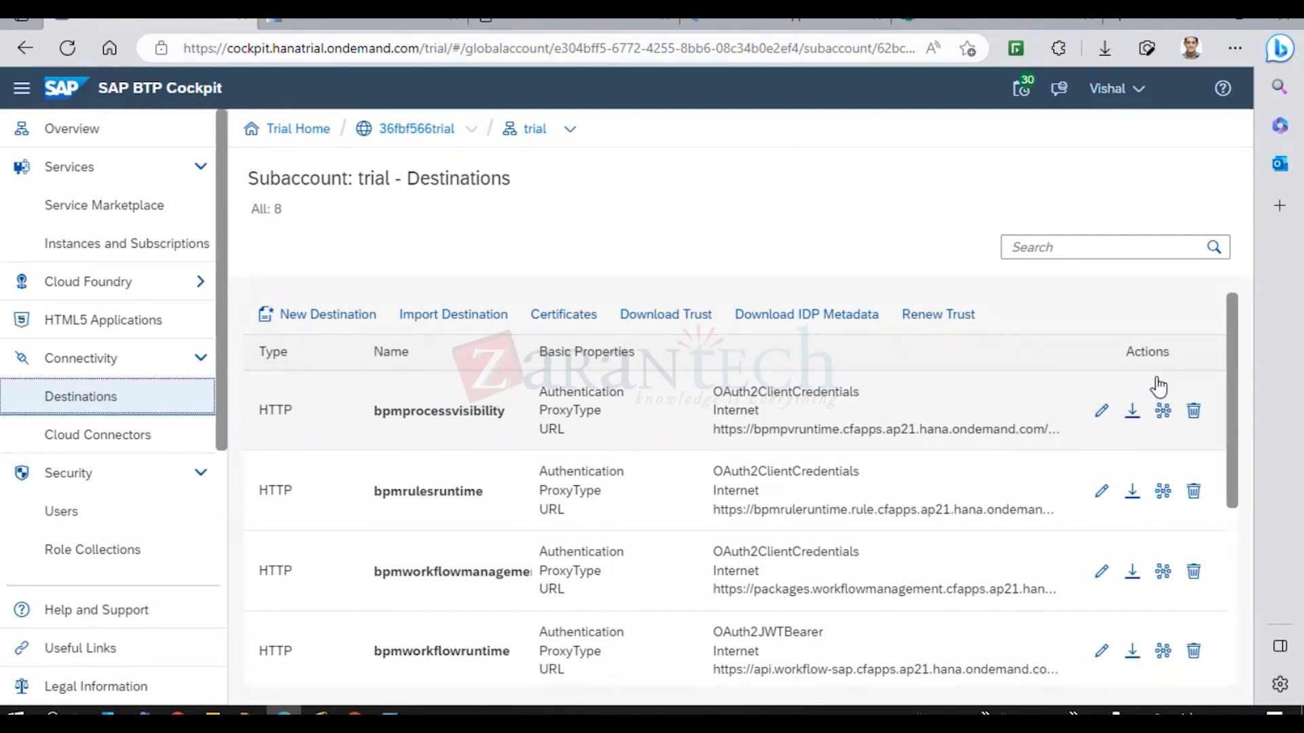
{"action": "left_click_drag", "start_coordinate": [1236, 372], "coordinate": [1242, 498]}
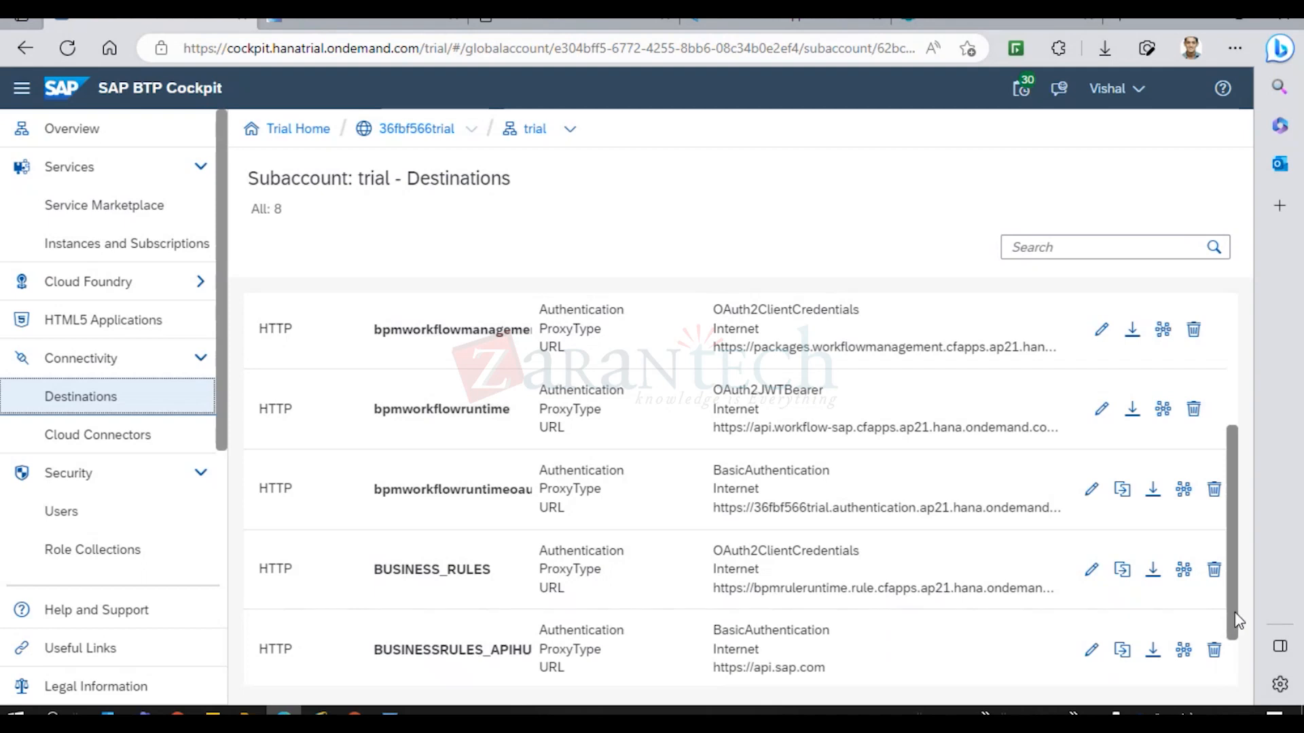
{"action": "left_click_drag", "start_coordinate": [1235, 613], "coordinate": [1234, 637]}
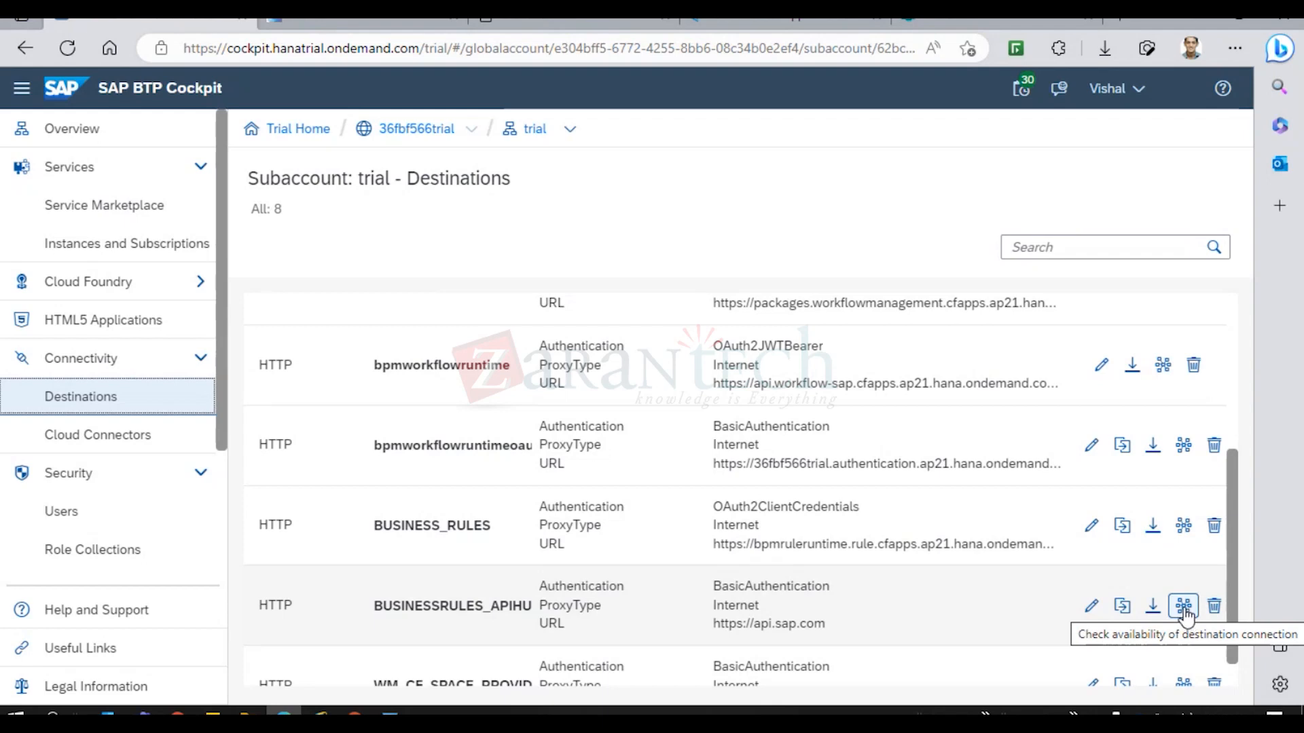
{"action": "left_click", "coordinate": [1183, 607]}
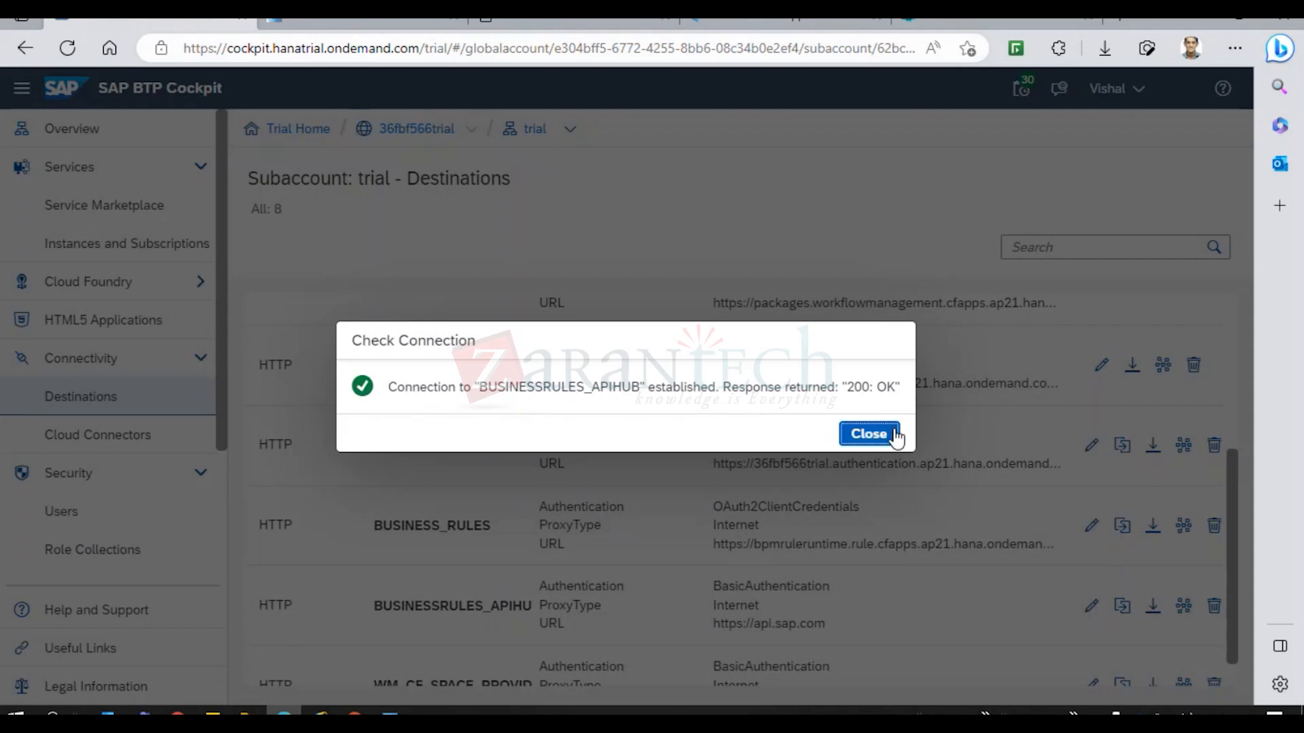
{"action": "left_click", "coordinate": [869, 435]}
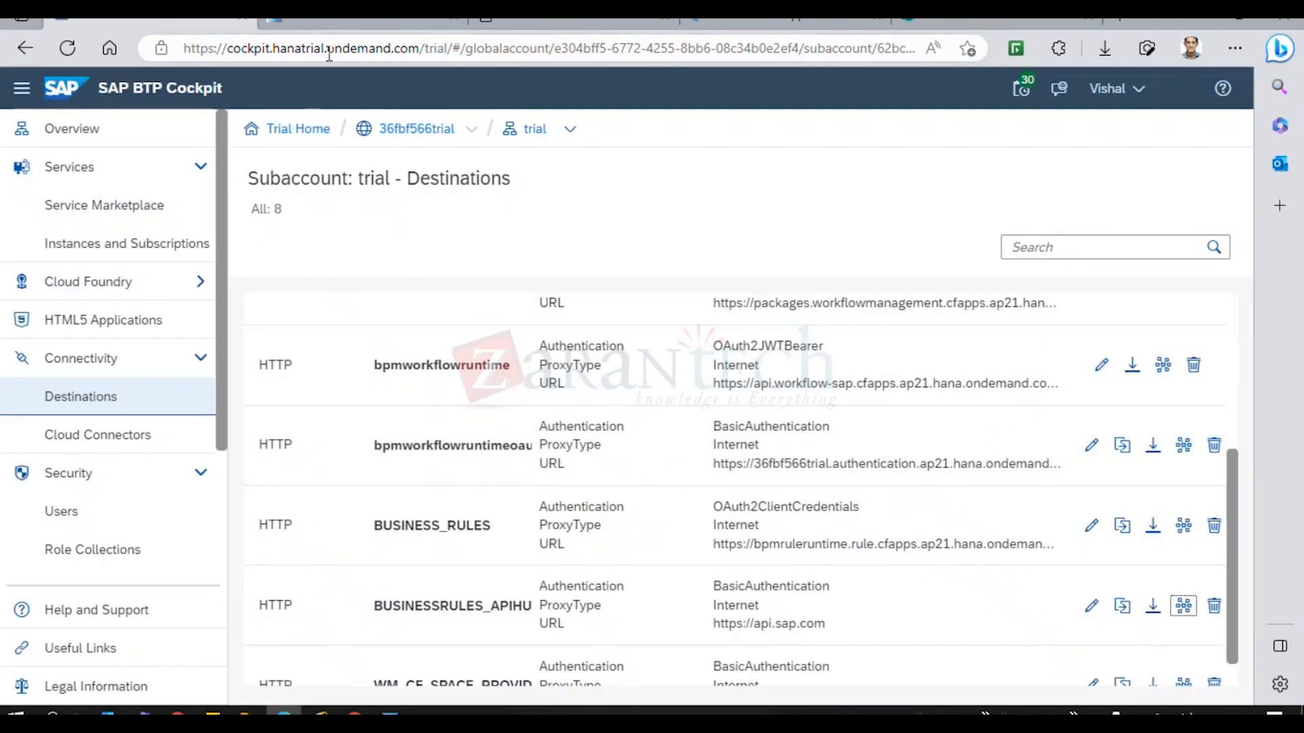
In a new browser tab, search the web for 'api hub' and open the RapidAPI Hub result.
{"action": "left_click", "coordinate": [313, 20]}
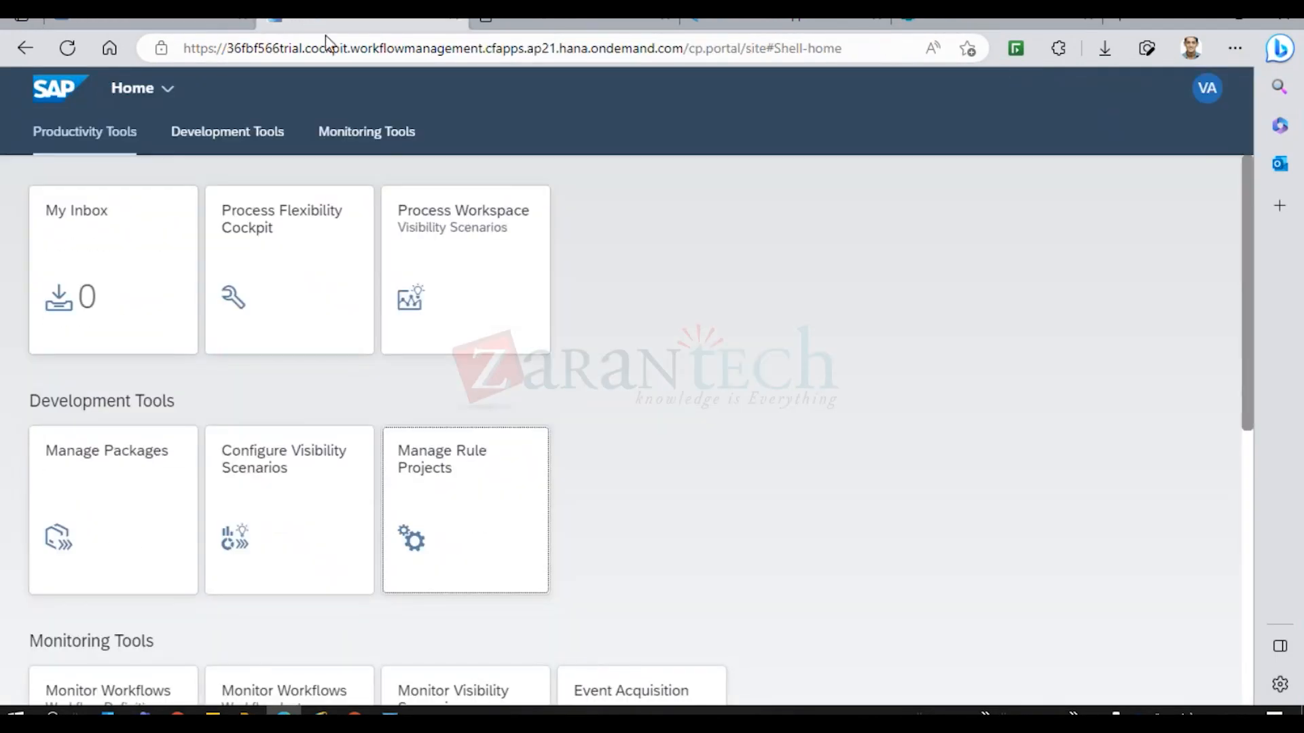
{"action": "left_click", "coordinate": [1117, 20]}
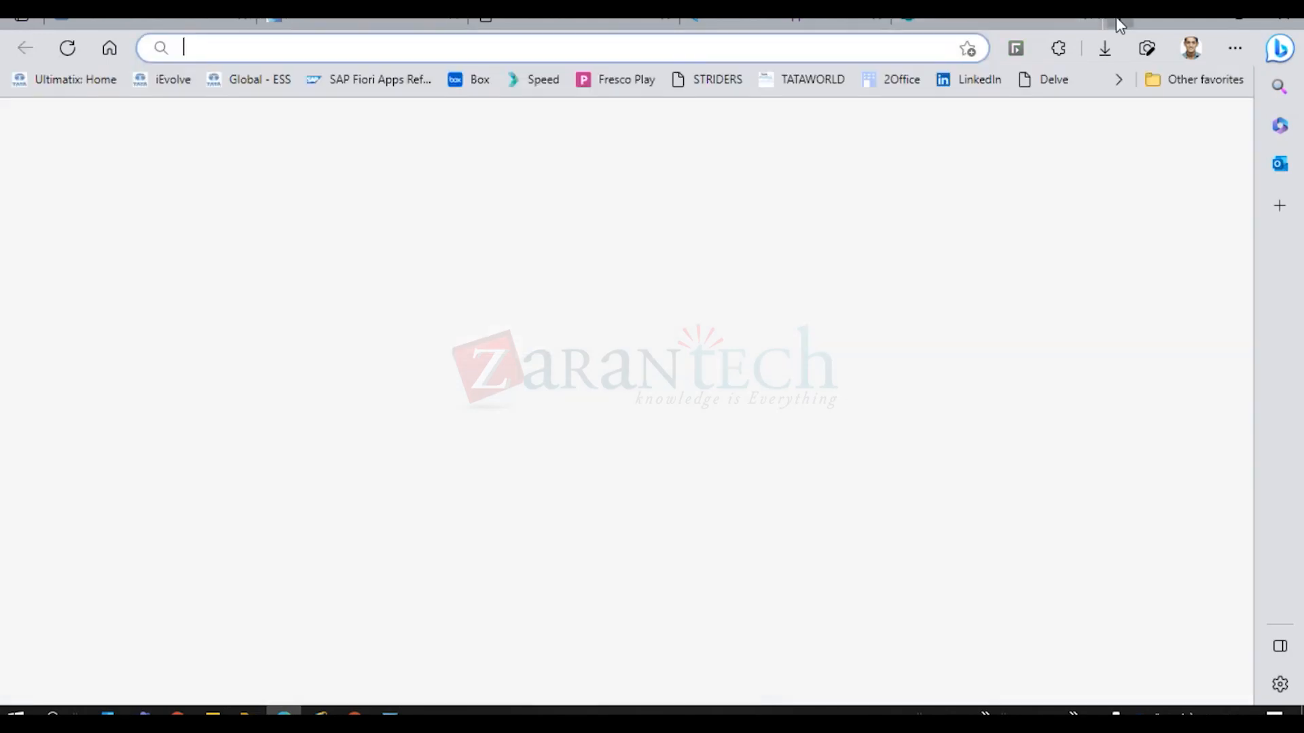
{"action": "type", "text": "api"}
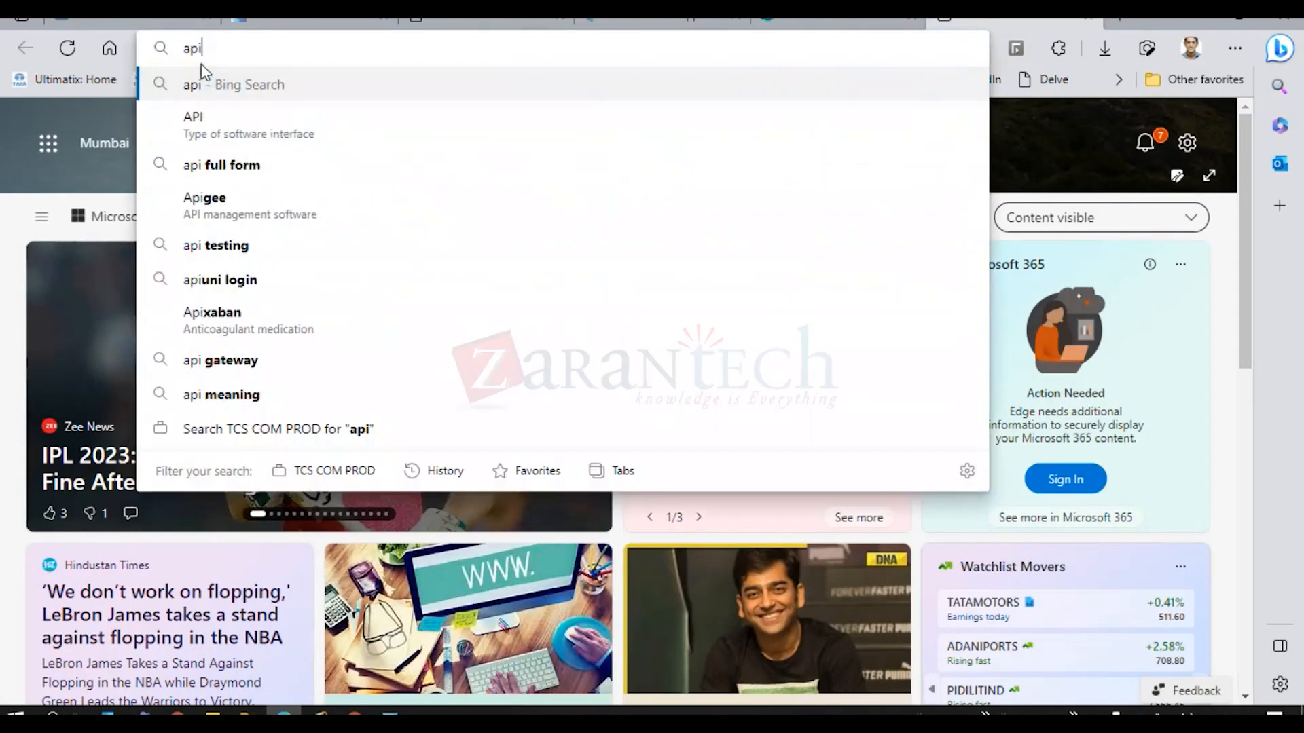
{"action": "type", "text": " hub"}
{"action": "key", "text": "Return"}
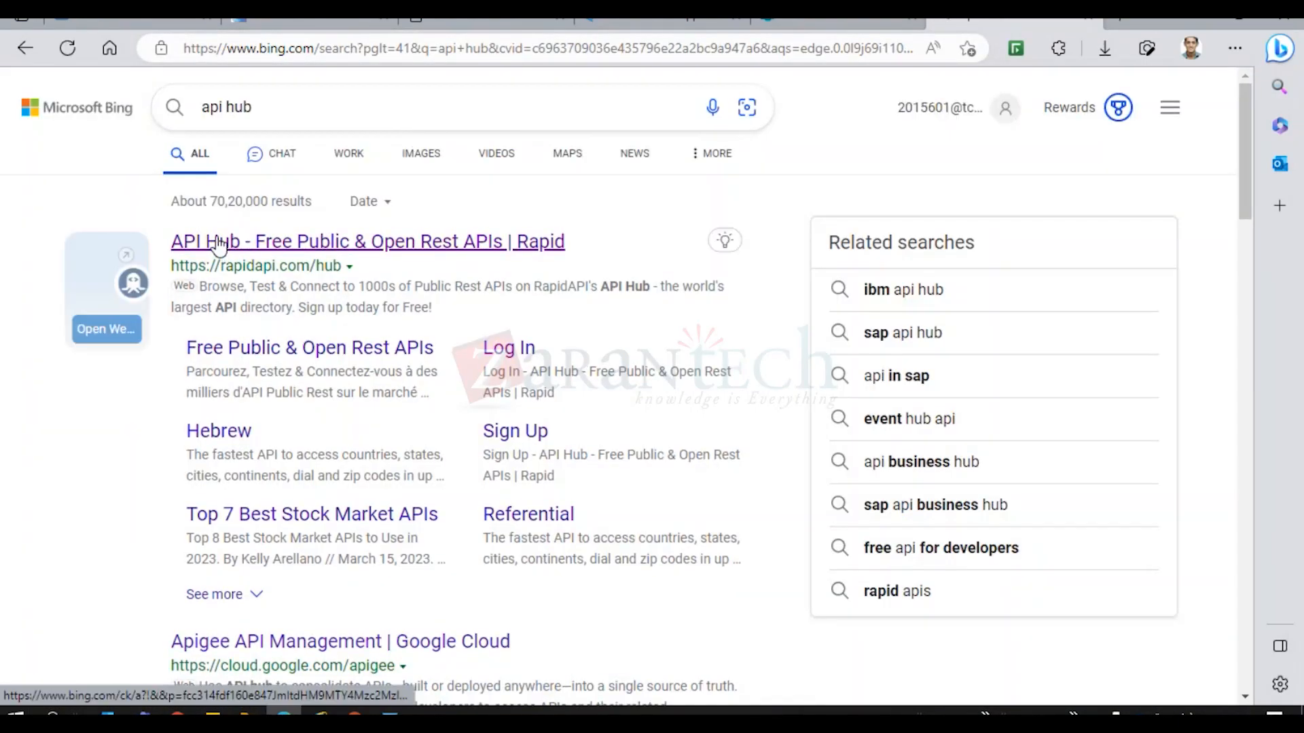
{"action": "left_click", "coordinate": [260, 242]}
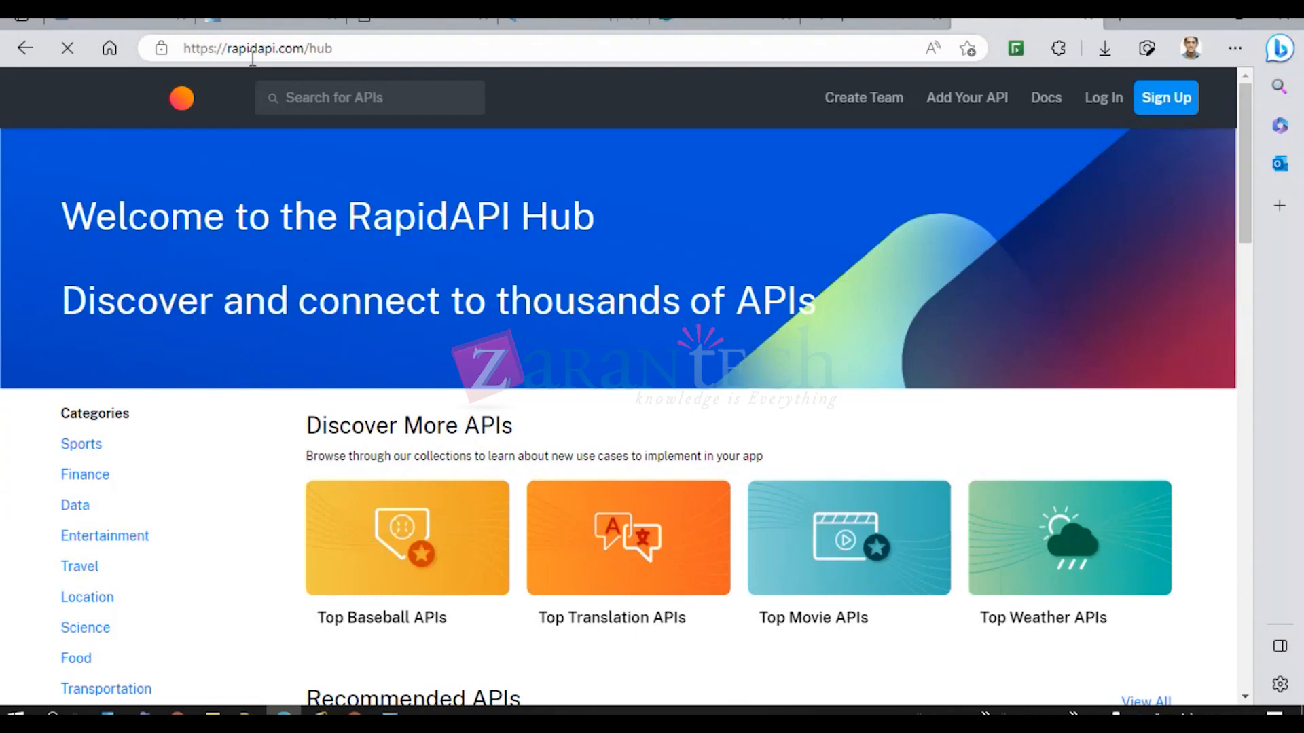
Try the addresses api.sap and api.sap.com, then search Bing for 'api sap'.
{"action": "left_click", "coordinate": [336, 46]}
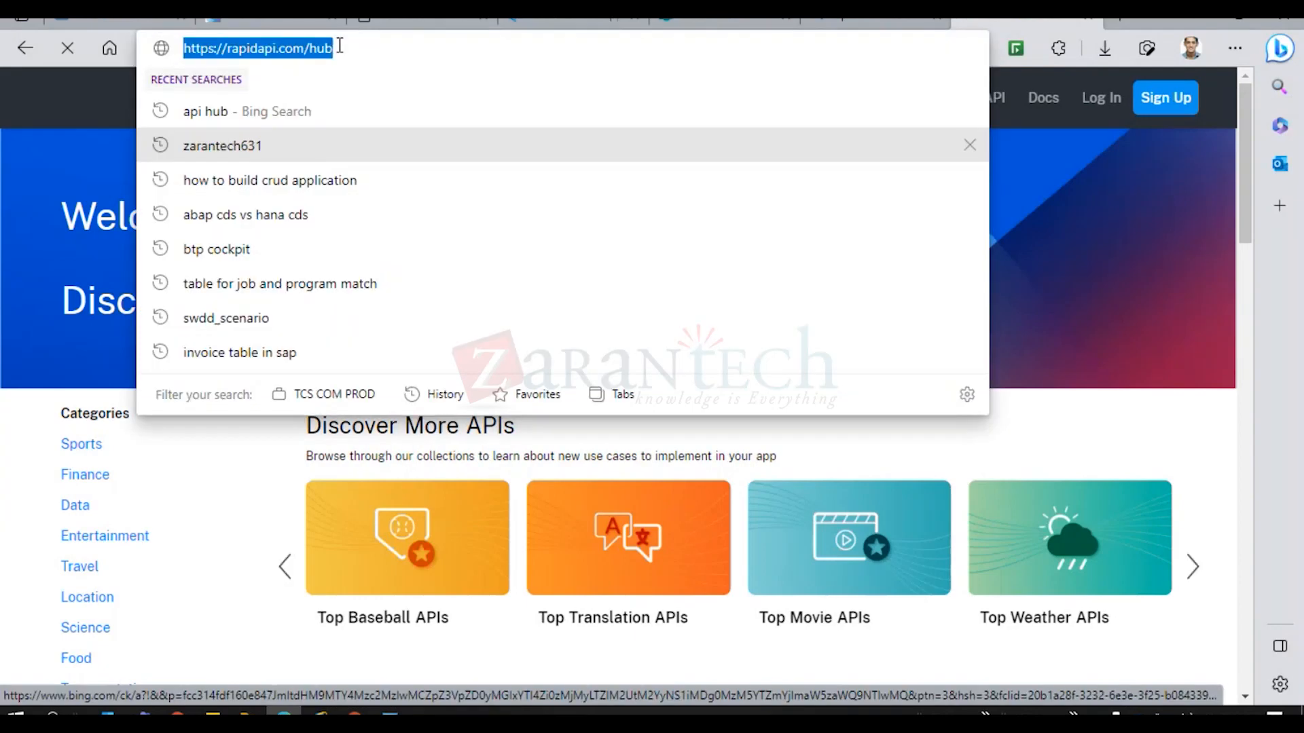
{"action": "type", "text": "api"}
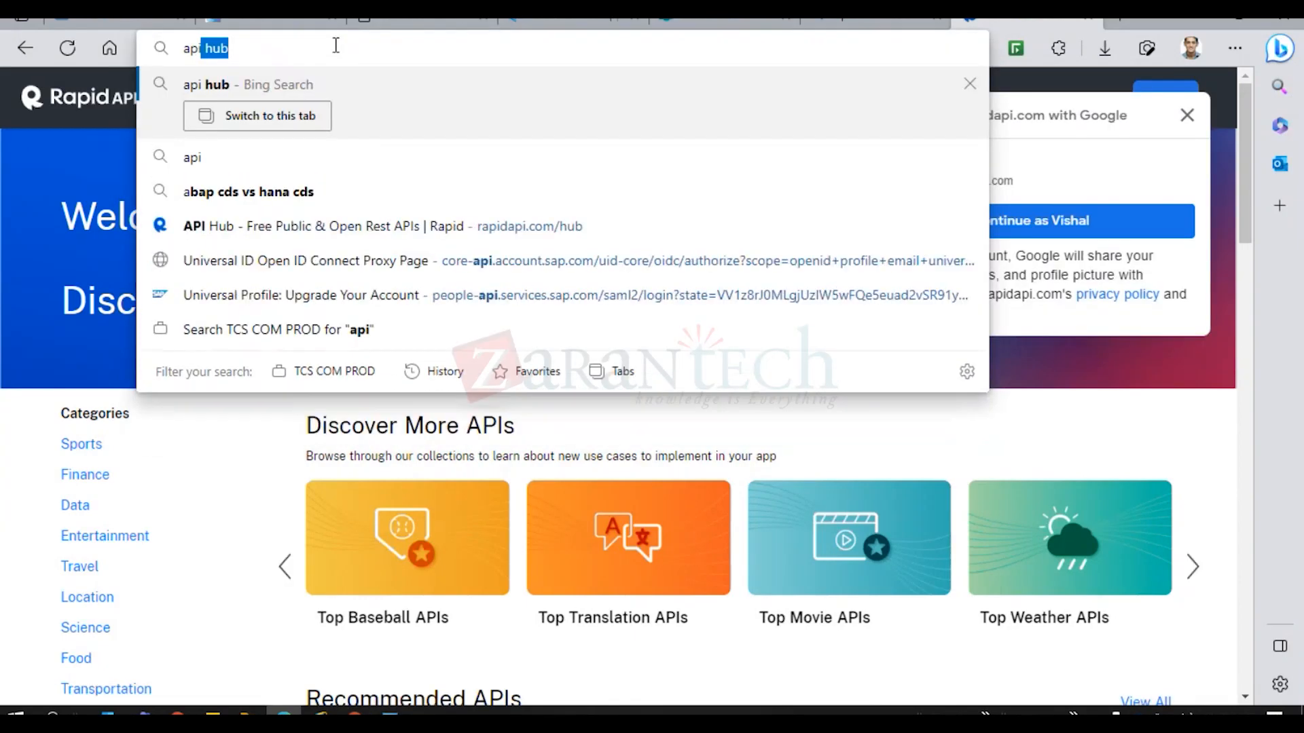
{"action": "type", "text": ".sap"}
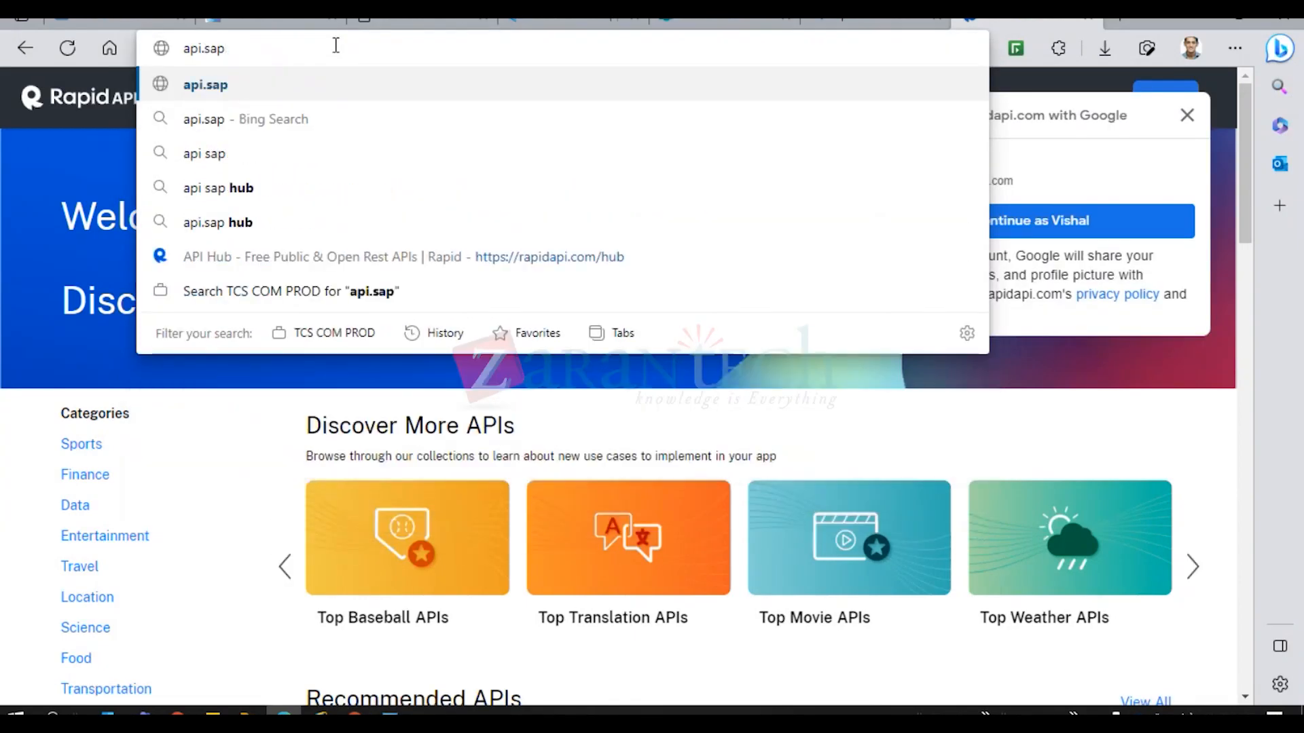
{"action": "key", "text": "Return"}
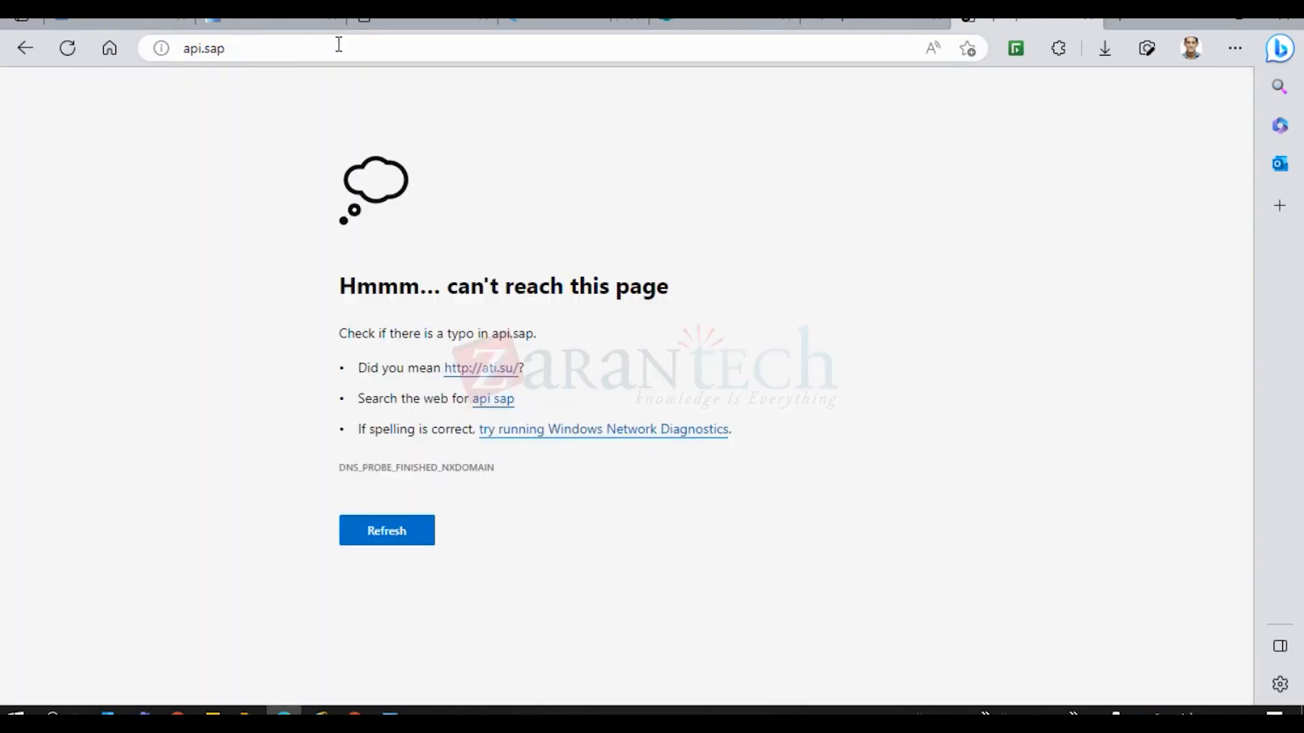
{"action": "left_click", "coordinate": [280, 49]}
{"action": "left_click", "coordinate": [279, 51]}
{"action": "type", "text": ".com"}
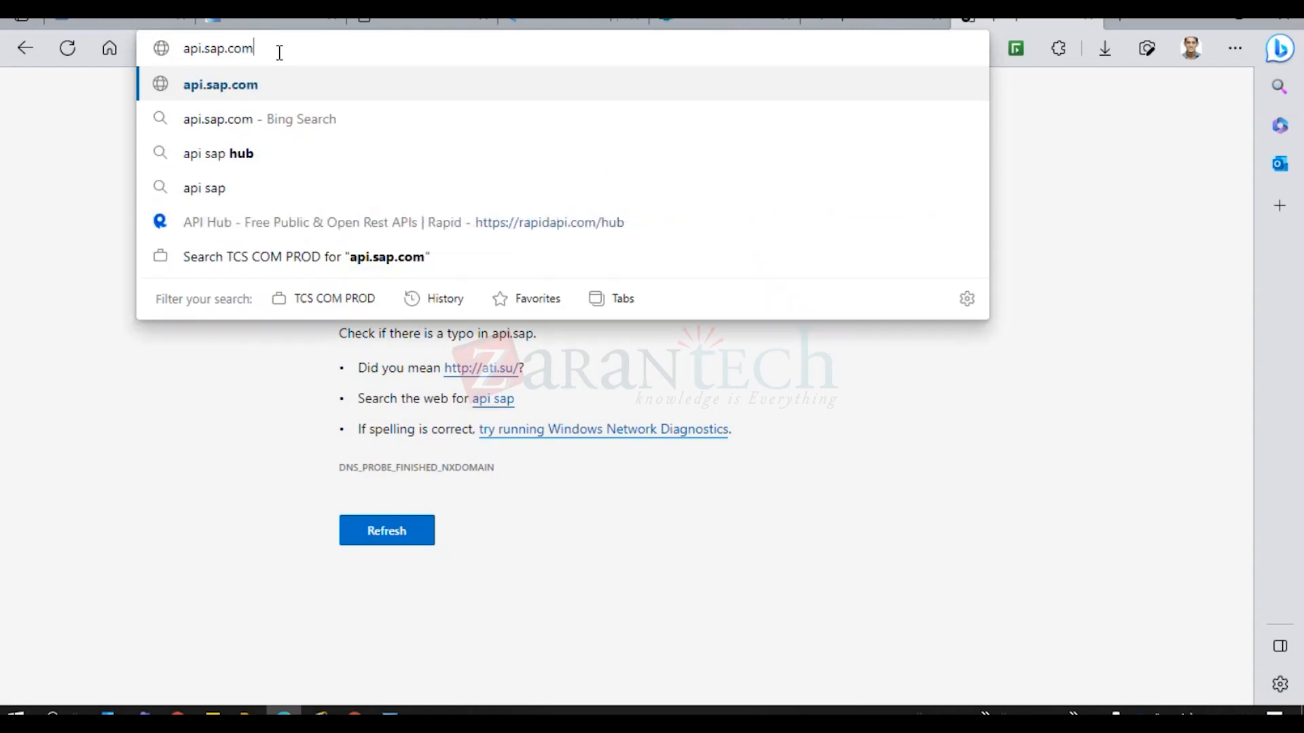
{"action": "key", "text": "Return"}
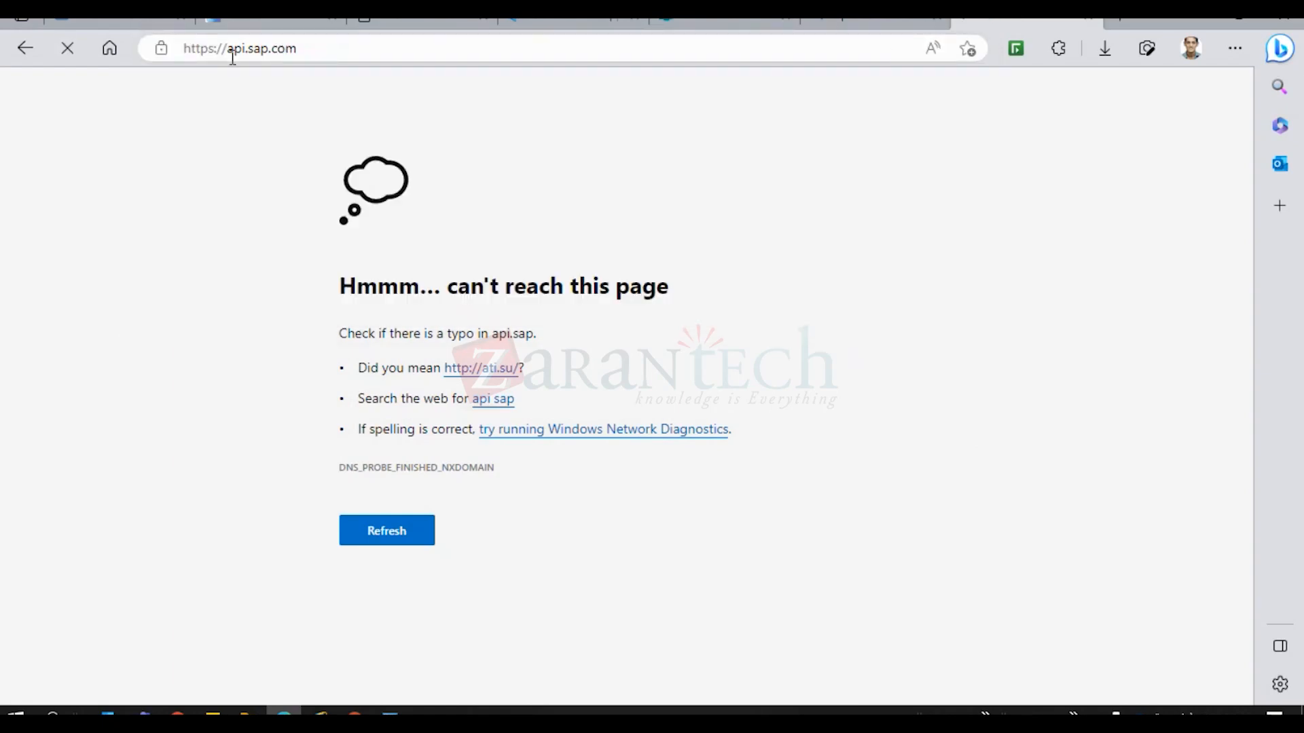
{"action": "left_click", "coordinate": [217, 53]}
{"action": "type", "text": "api sap"}
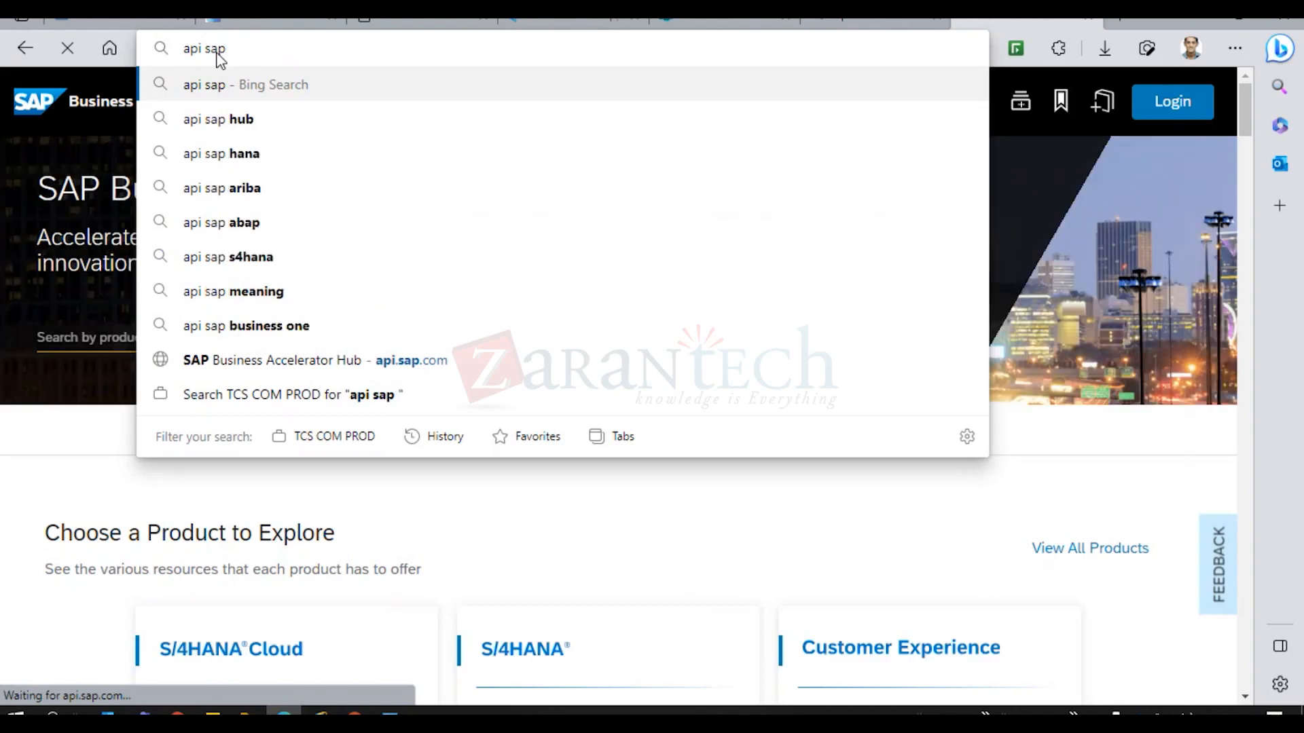
{"action": "key", "text": "Return"}
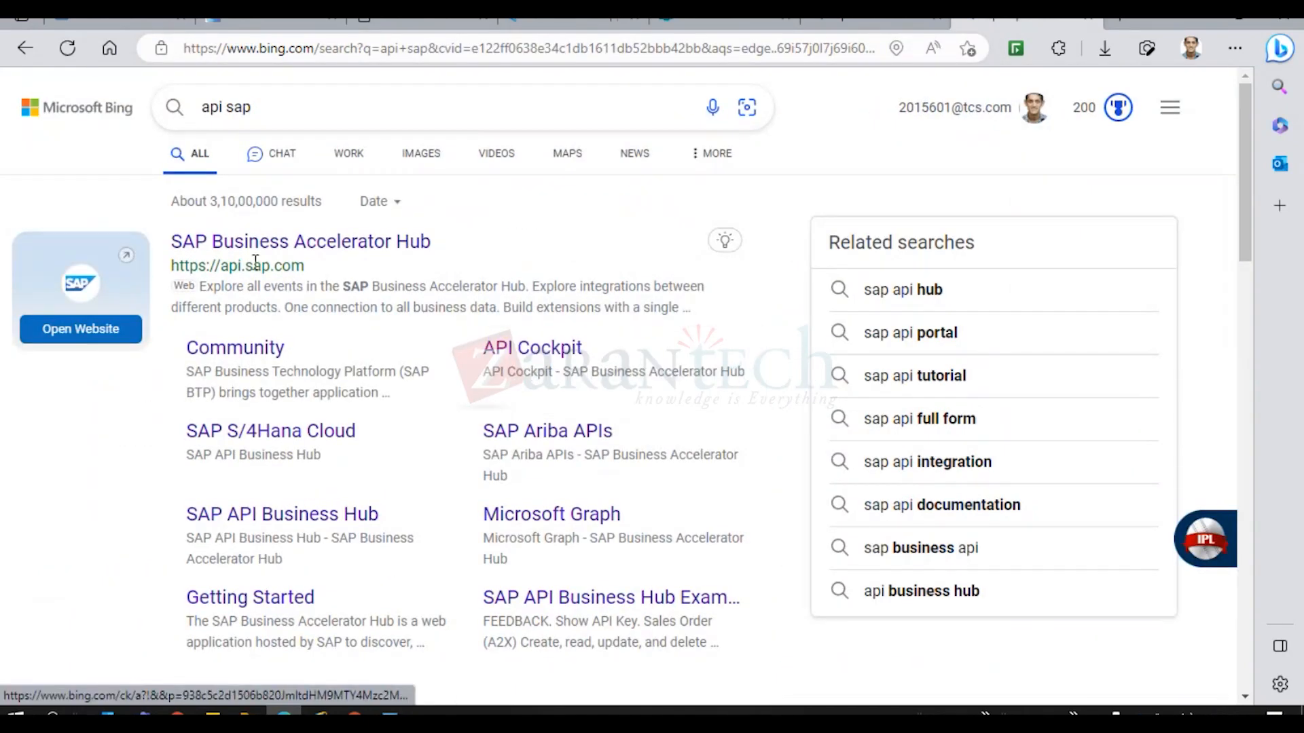
Open SAP Business Accelerator Hub, find 'business rules', and browse the Process Automation packages.
{"action": "left_click", "coordinate": [232, 244]}
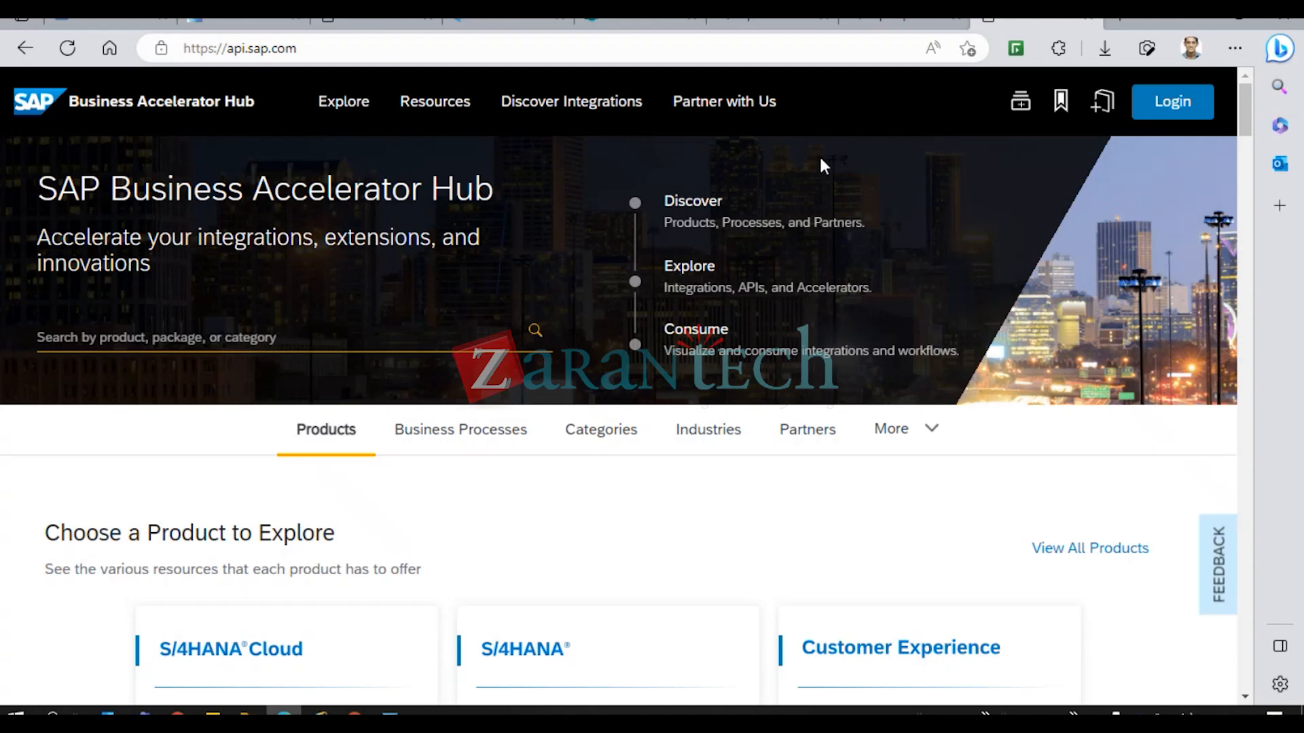
{"action": "key", "text": "ctrl+f"}
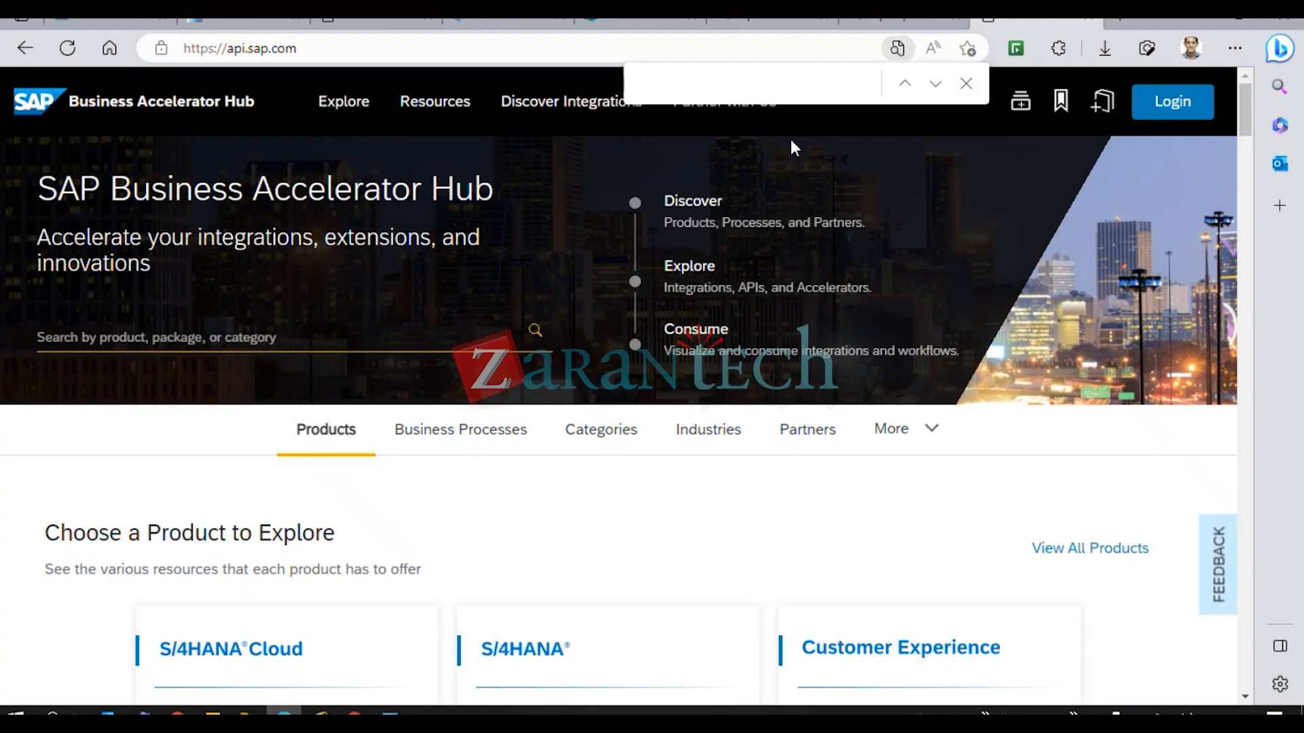
{"action": "type", "text": "busi"}
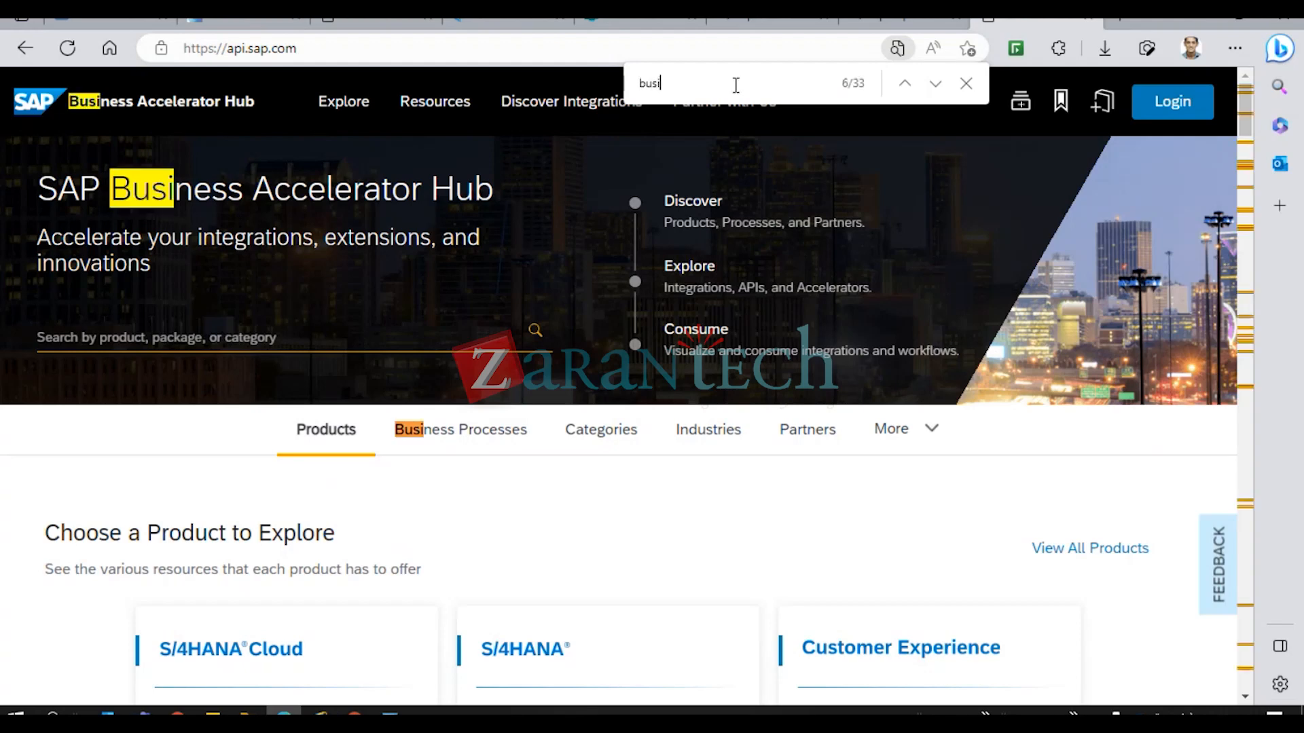
{"action": "type", "text": "ness r"}
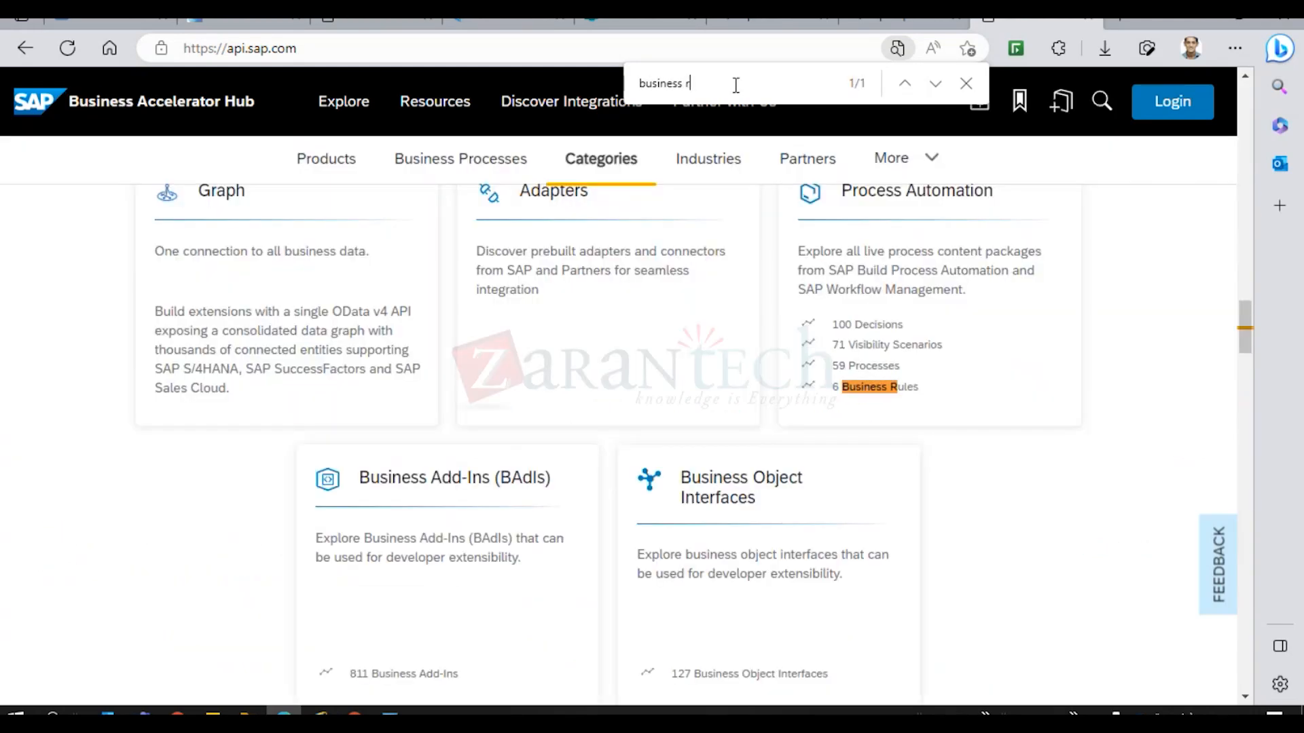
{"action": "type", "text": "ules"}
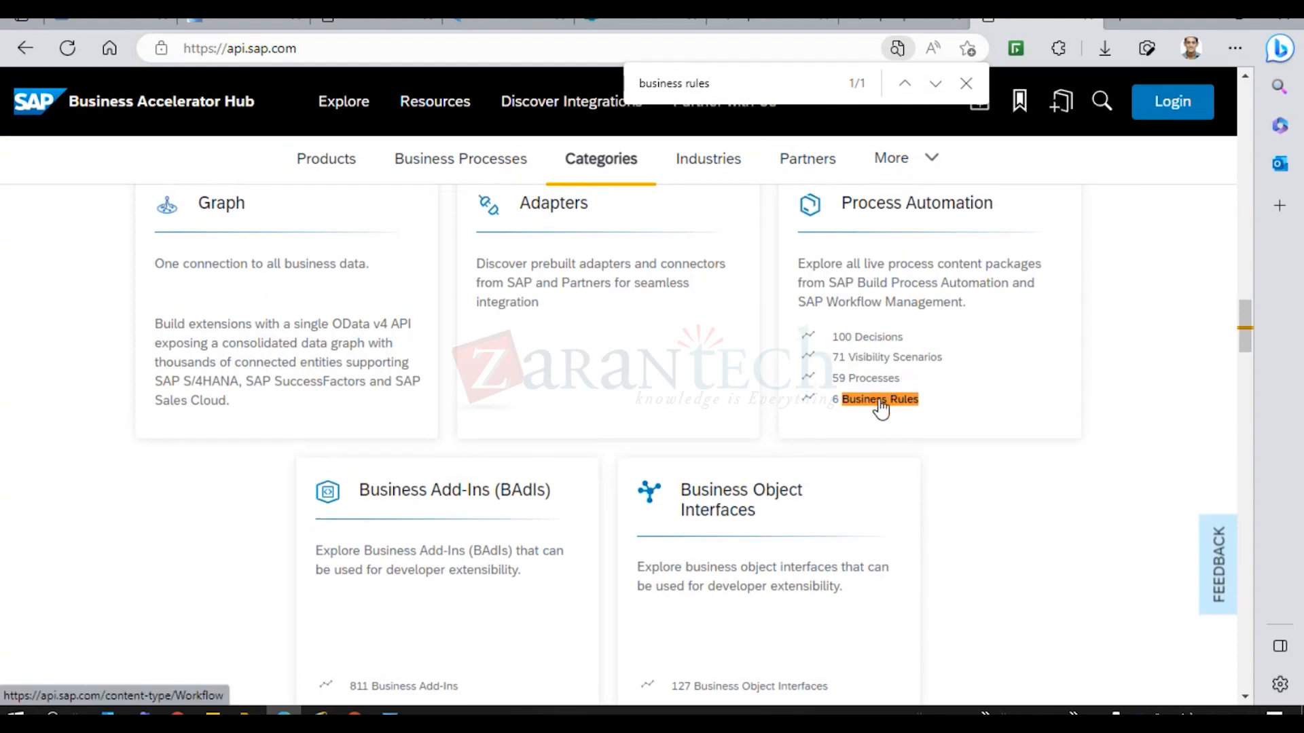
{"action": "left_click", "coordinate": [880, 408]}
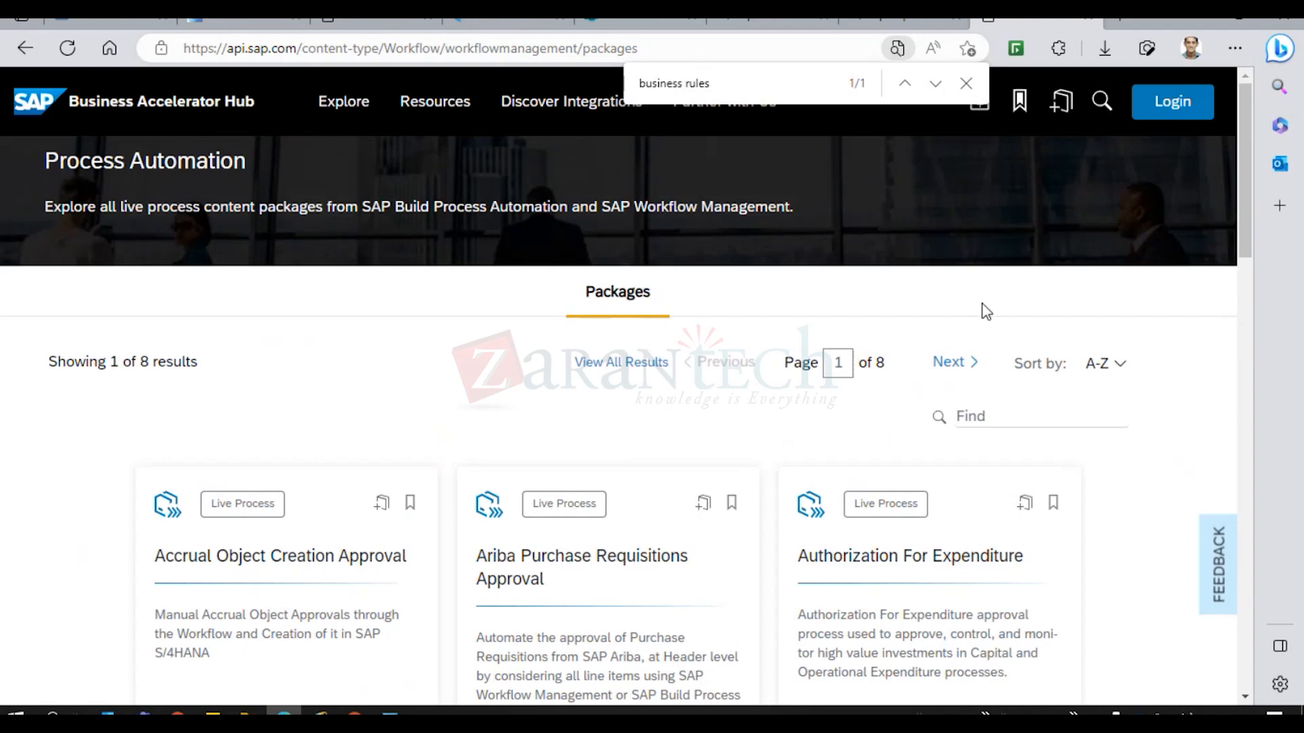
{"action": "left_click_drag", "start_coordinate": [1245, 219], "coordinate": [1246, 259]}
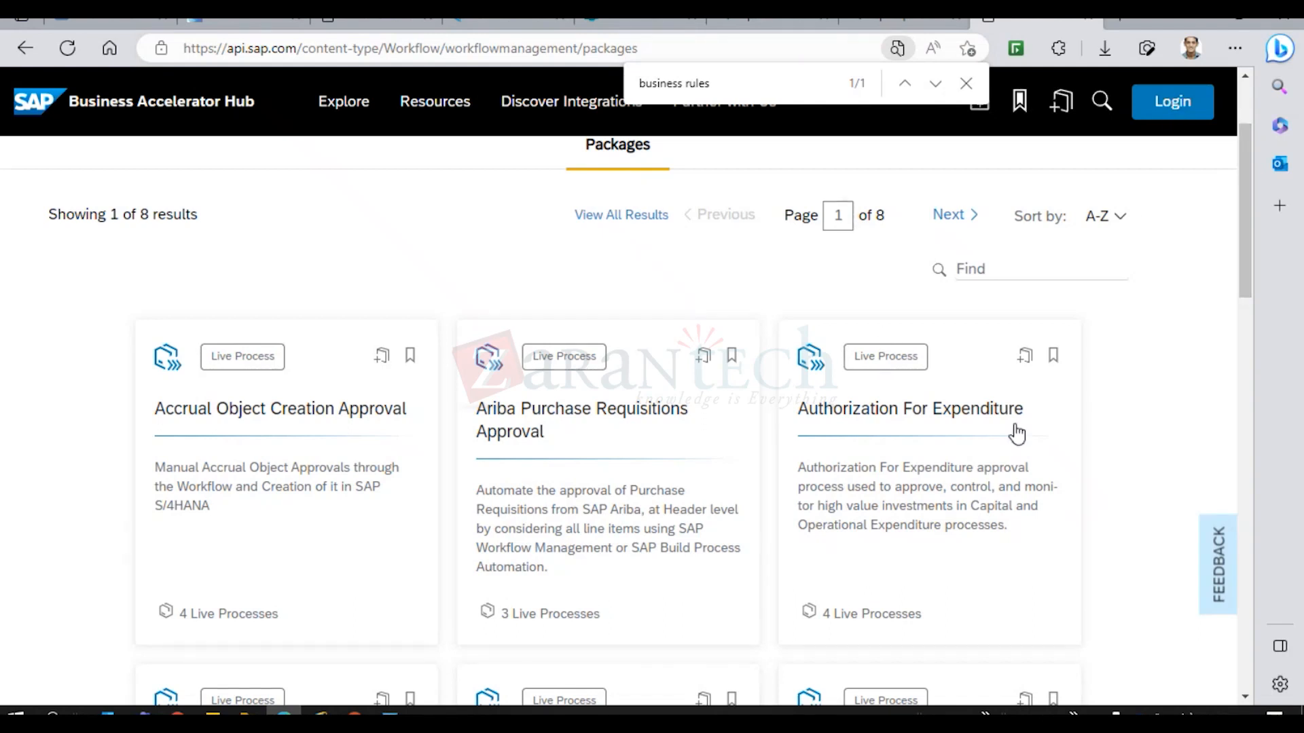
{"action": "left_click", "coordinate": [966, 83]}
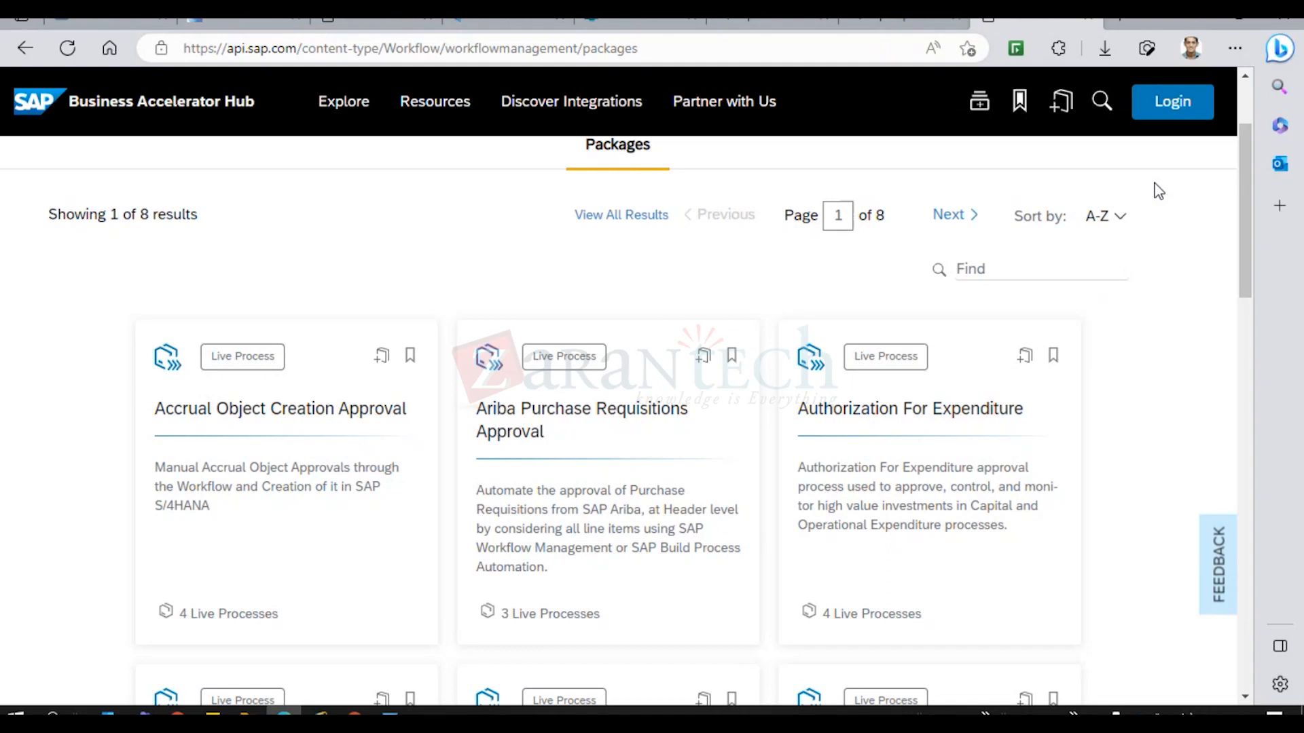
{"action": "left_click_drag", "start_coordinate": [1241, 251], "coordinate": [1258, 303]}
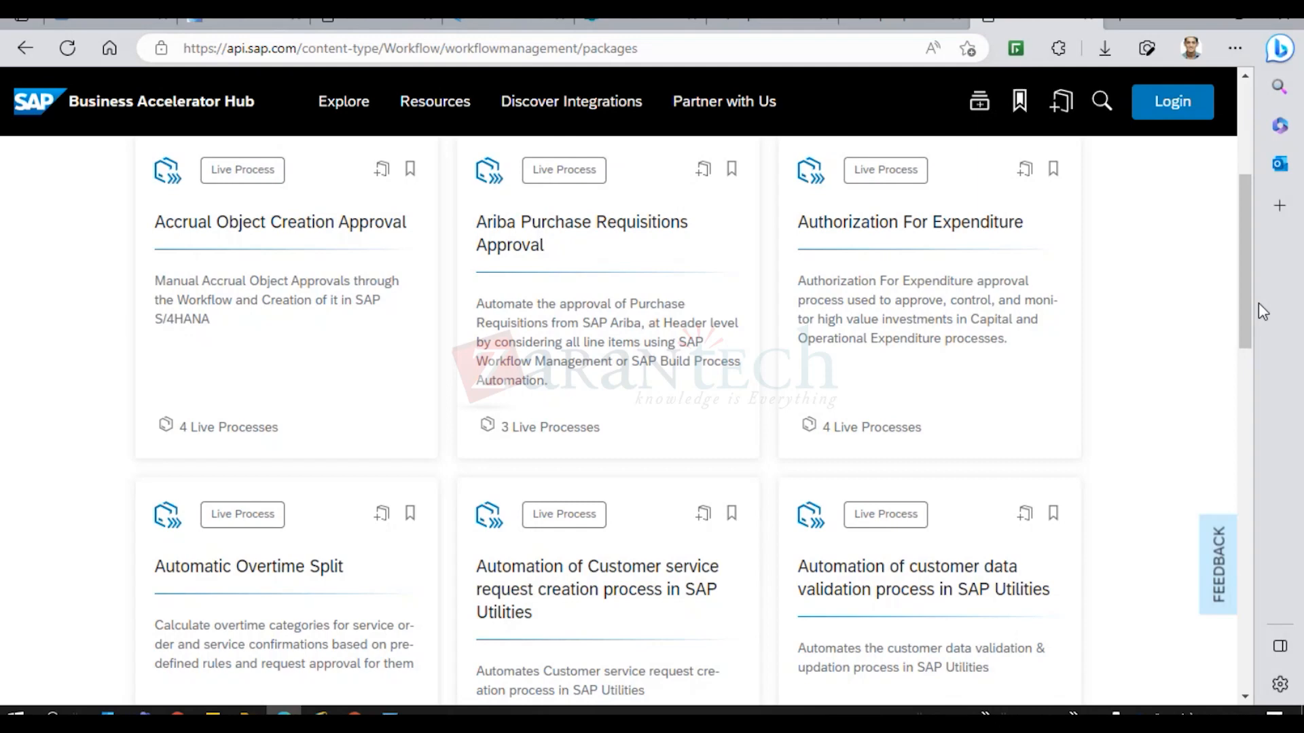
Return to the new rule project page and save the Employee project labelled TCS with Cloud Runtime.
{"action": "left_click", "coordinate": [238, 23]}
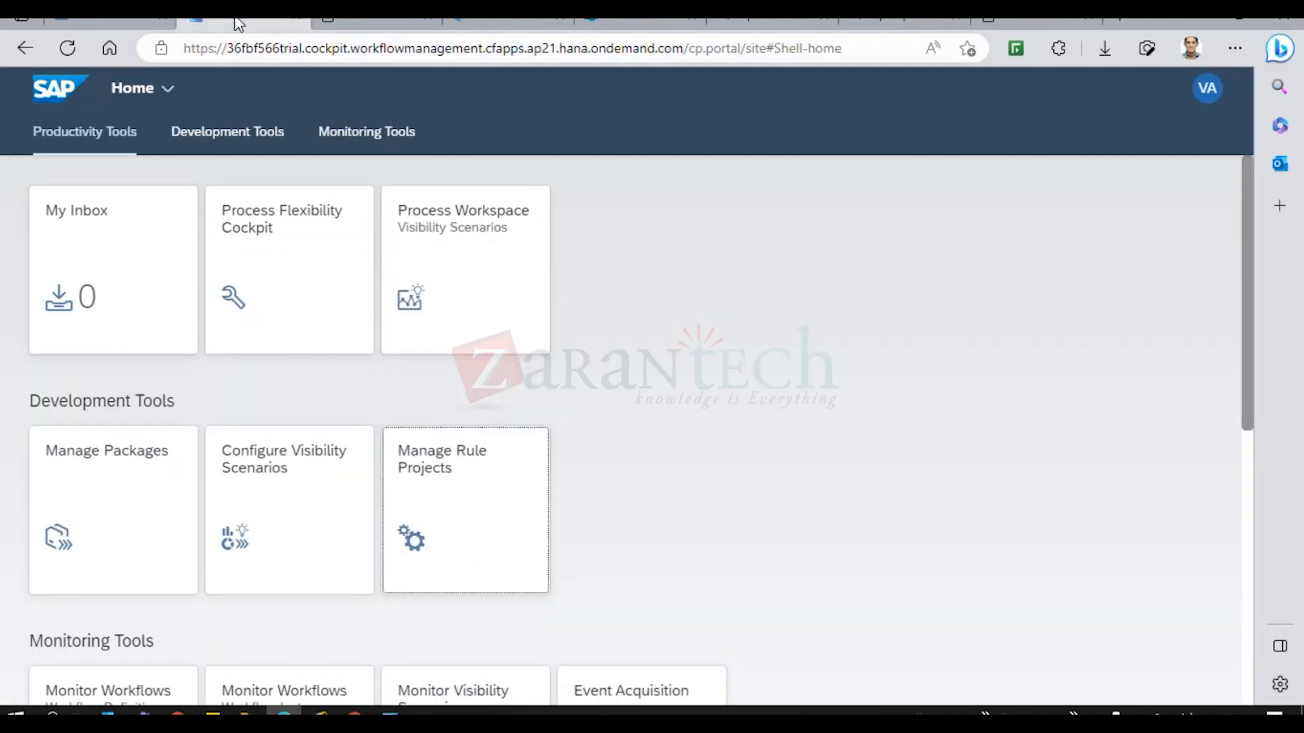
{"action": "left_click", "coordinate": [363, 23]}
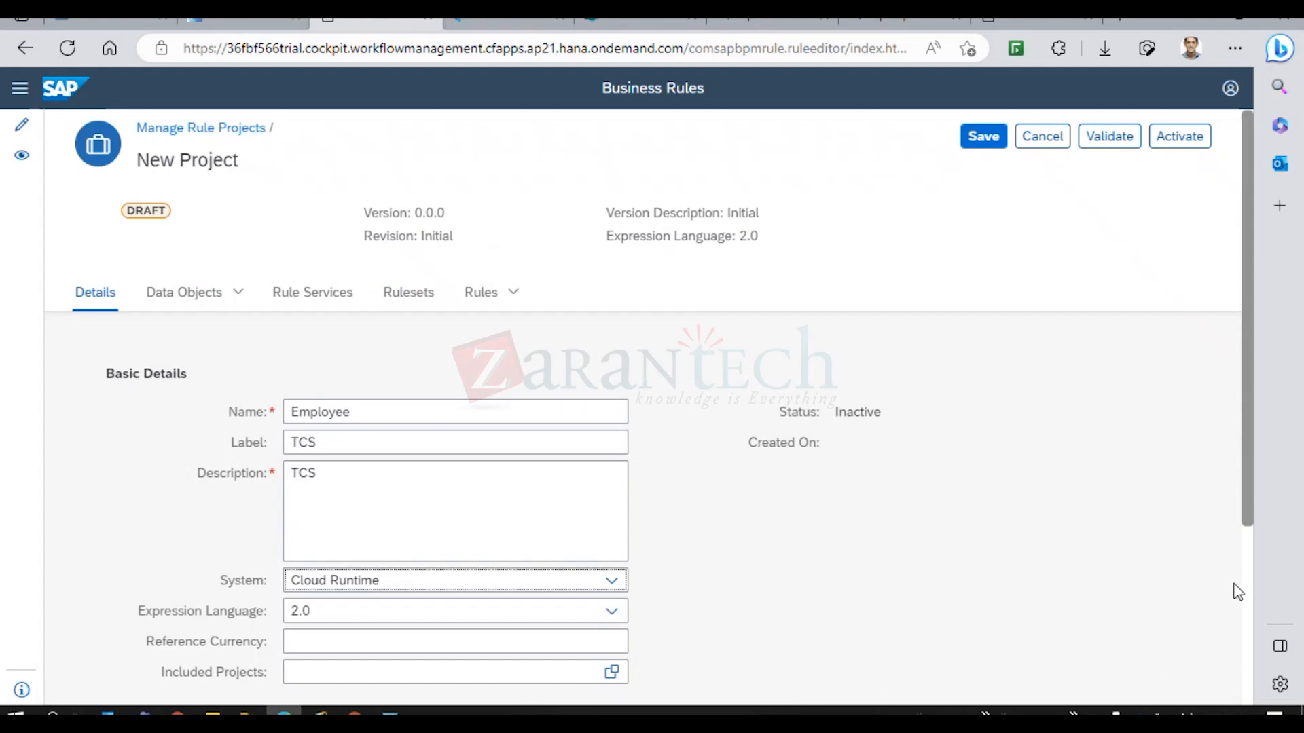
{"action": "left_click_drag", "start_coordinate": [1249, 488], "coordinate": [1258, 621]}
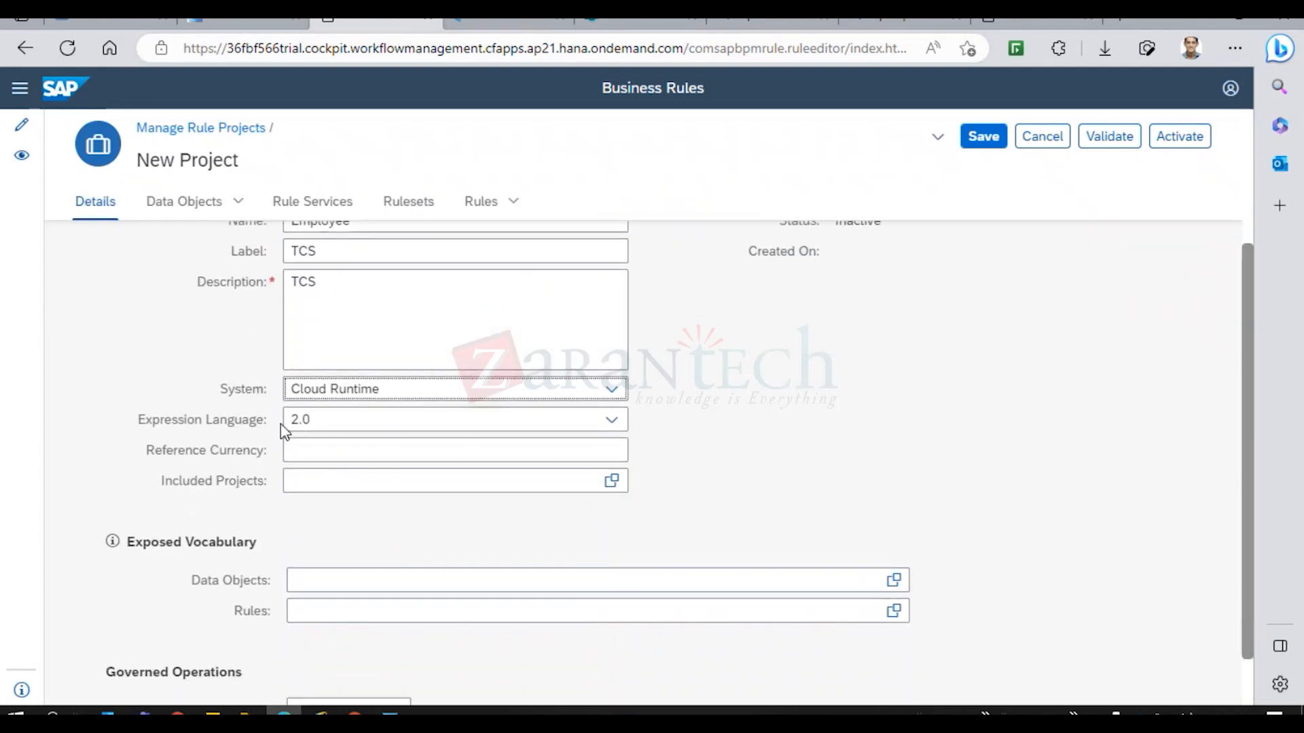
{"action": "left_click", "coordinate": [307, 484]}
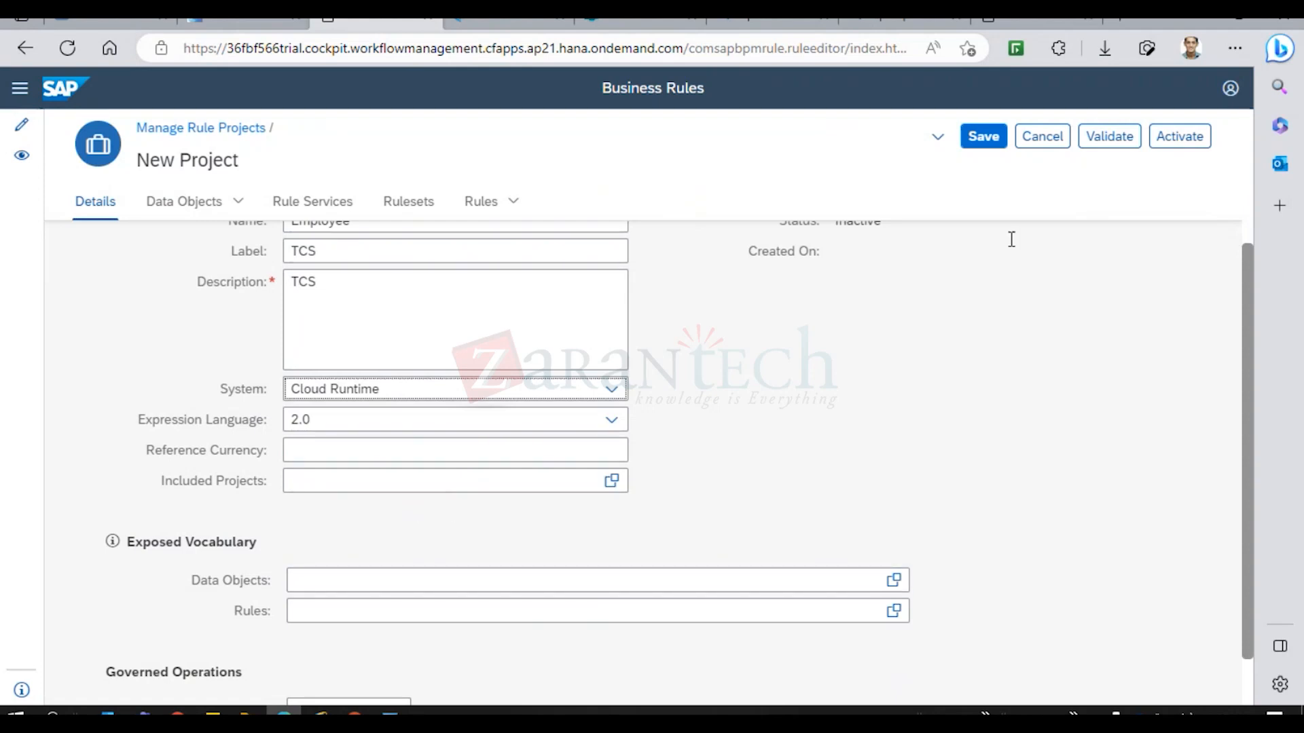
{"action": "left_click", "coordinate": [981, 137]}
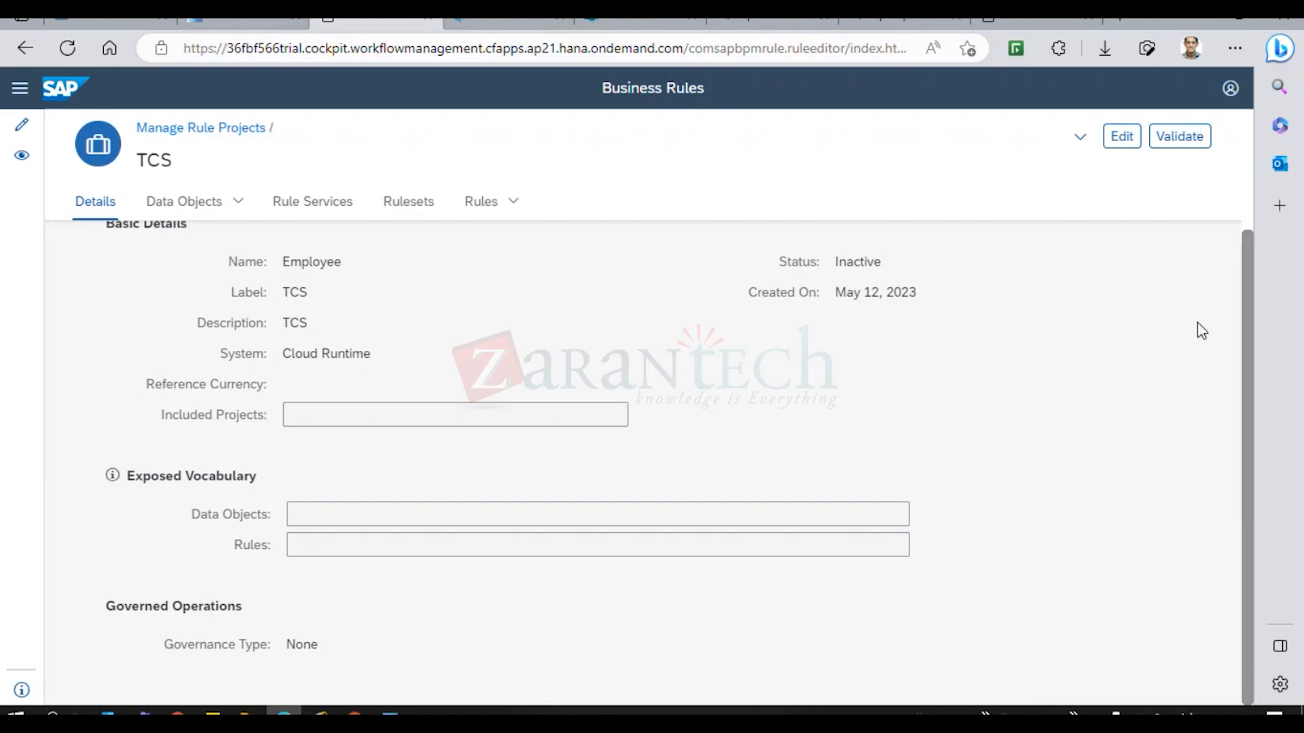
Validate the saved TCS project and open its Data Objects section.
{"action": "left_click", "coordinate": [1181, 138]}
{"action": "left_click", "coordinate": [197, 199]}
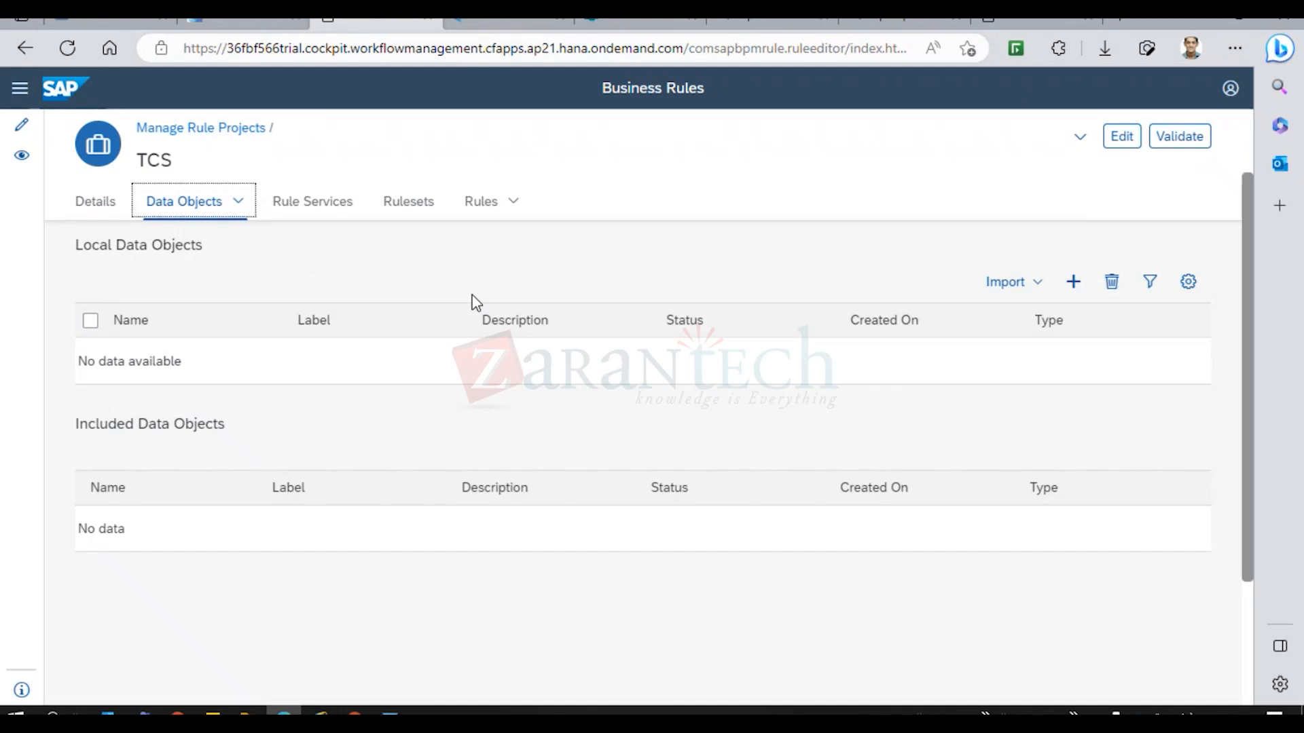
Add a new local data object to the TCS project.
{"action": "left_click", "coordinate": [1073, 284]}
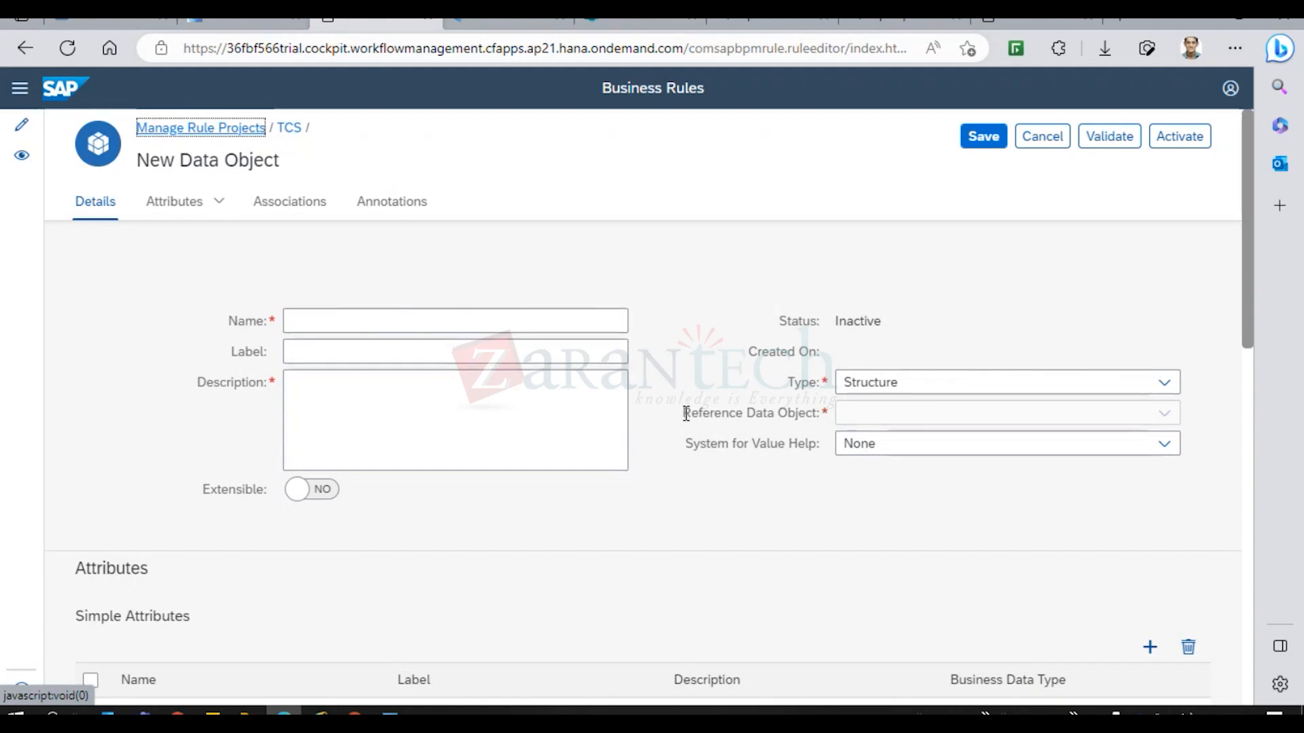
{"action": "left_click", "coordinate": [401, 313]}
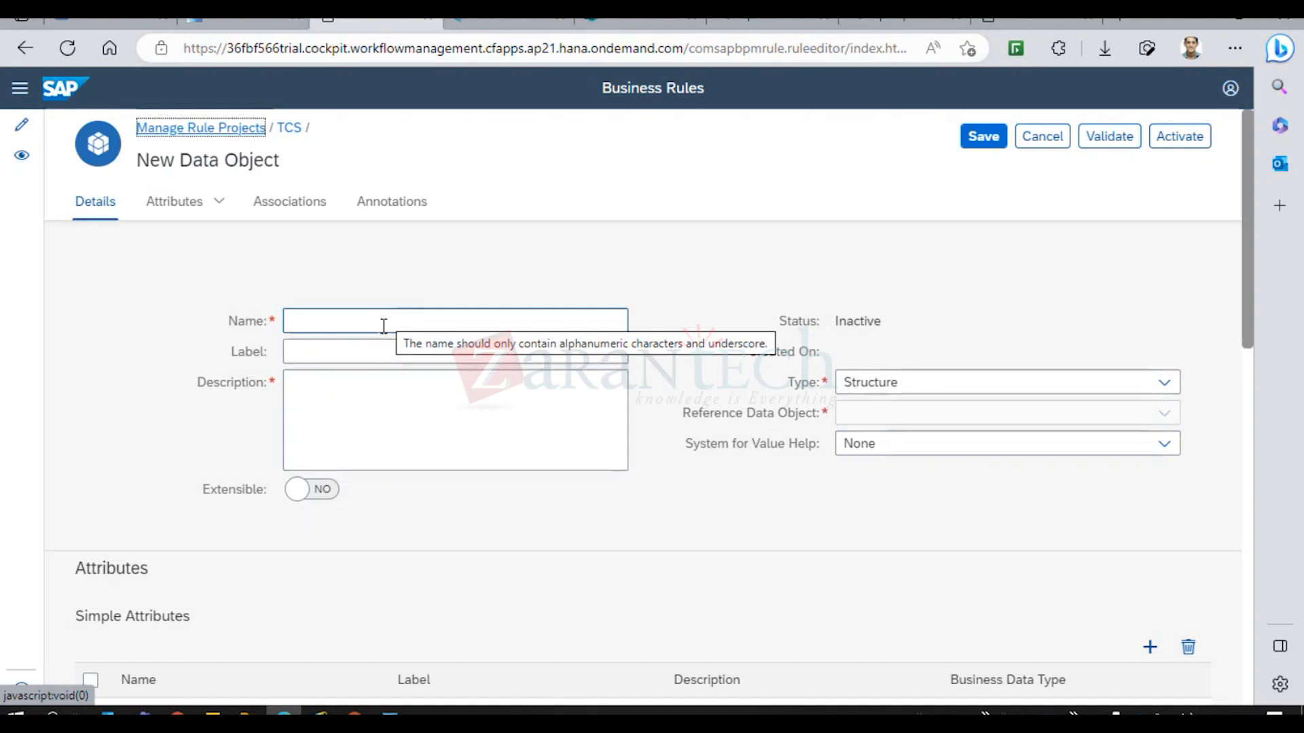
{"action": "left_click", "coordinate": [384, 323]}
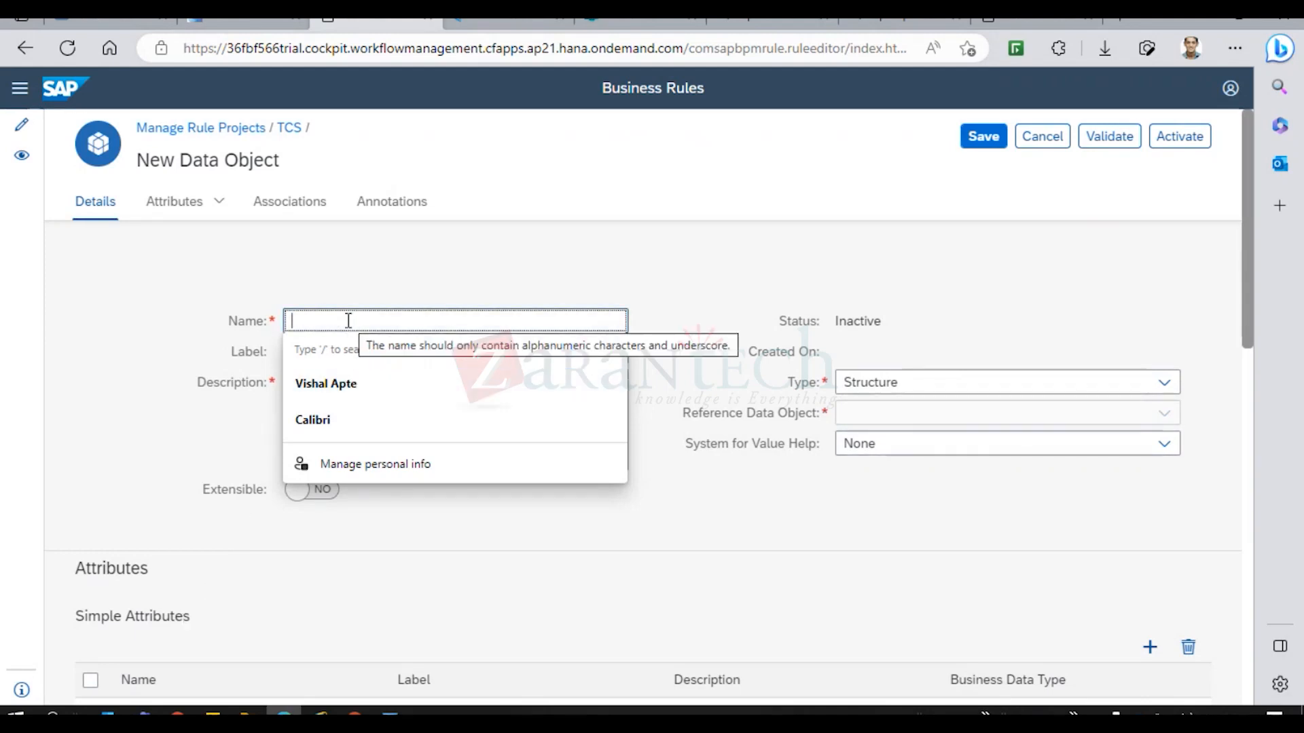
Clear the browser autofill suggestions and open the data object Type list to choose Table.
{"action": "left_click", "coordinate": [364, 284]}
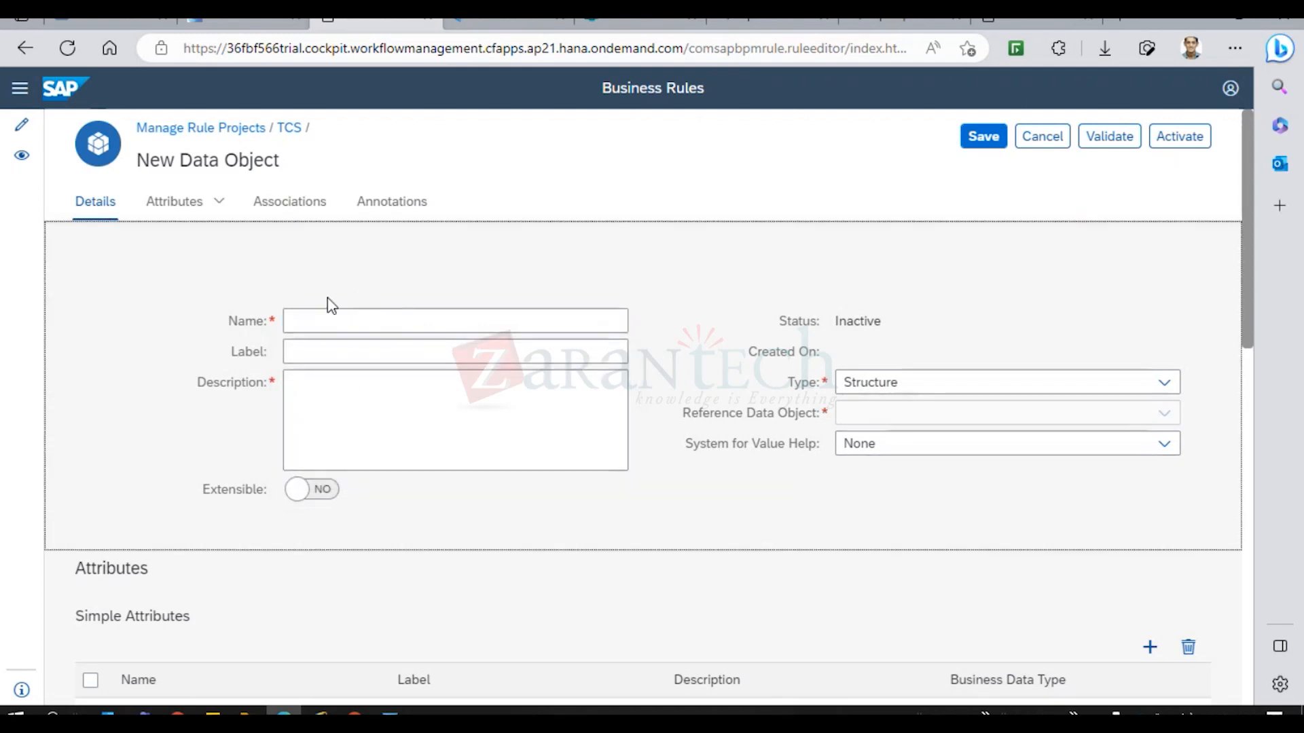
{"action": "left_click", "coordinate": [313, 320]}
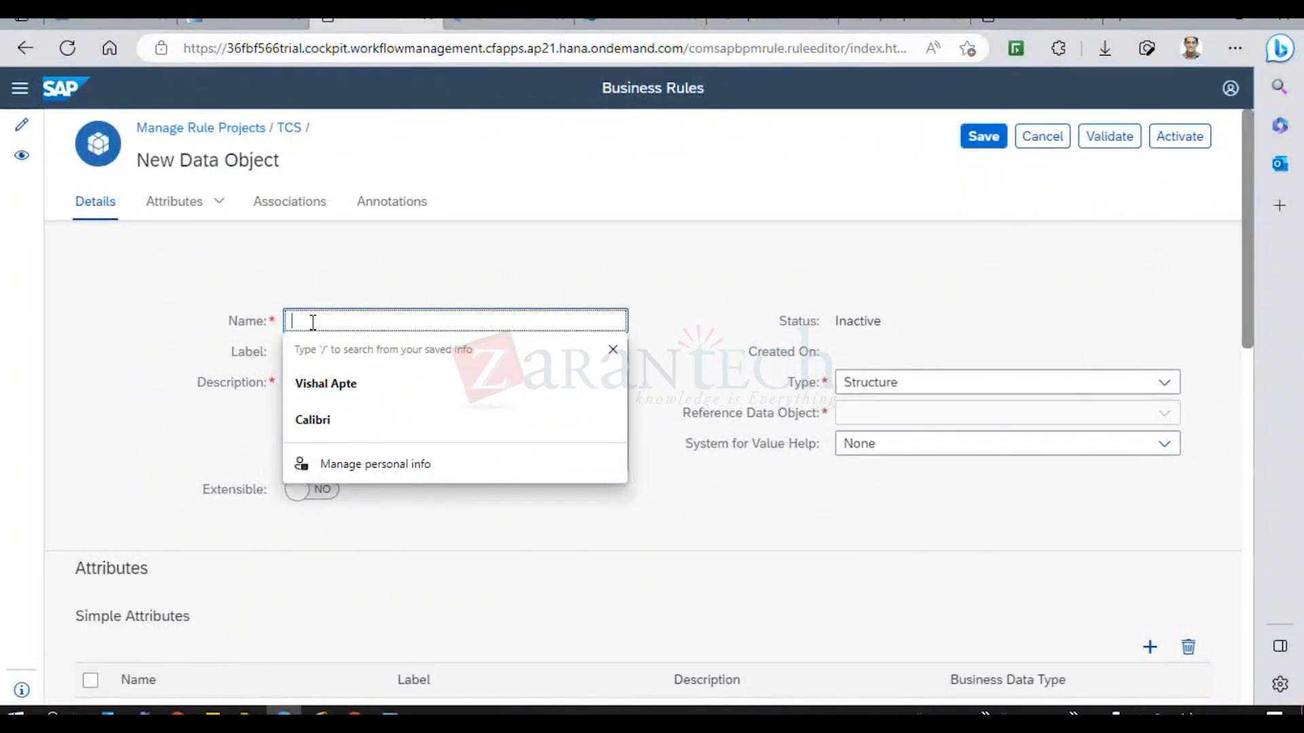
{"action": "left_click", "coordinate": [330, 275]}
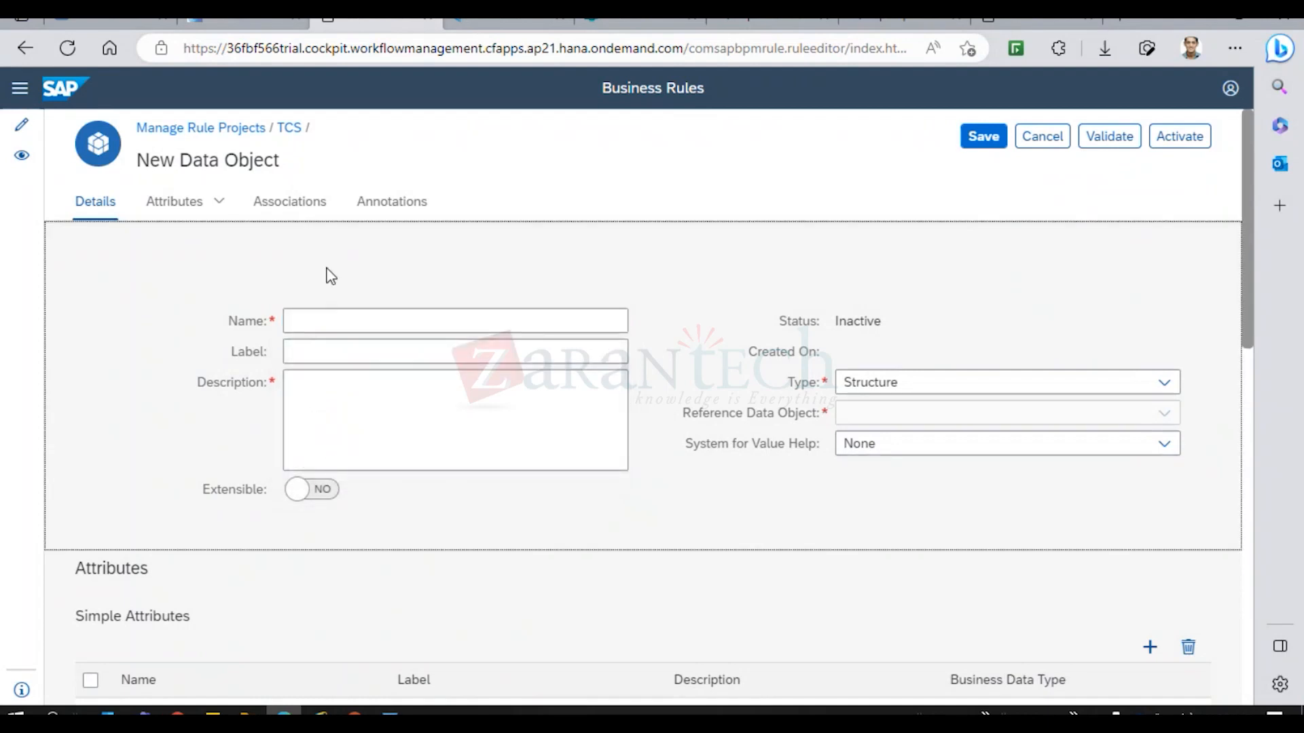
{"action": "left_click", "coordinate": [926, 382]}
{"action": "left_click", "coordinate": [1166, 383]}
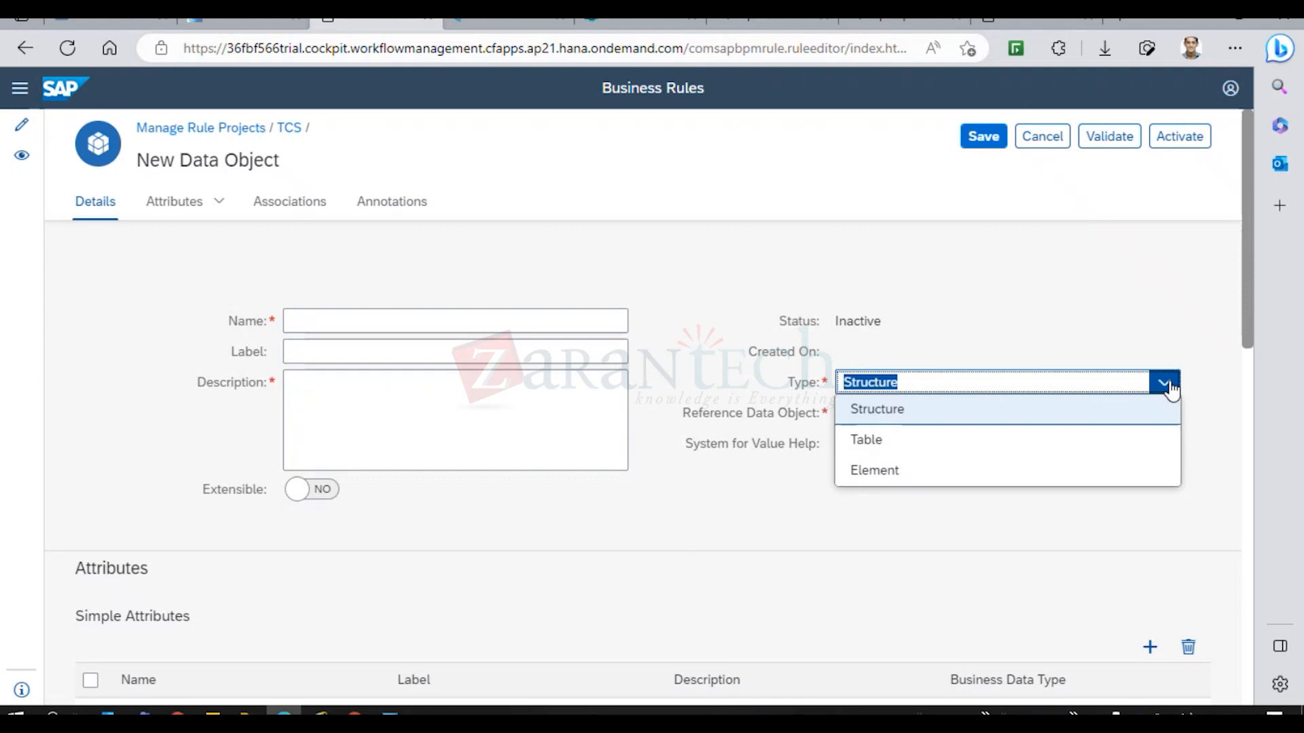
{"action": "left_click", "coordinate": [889, 446]}
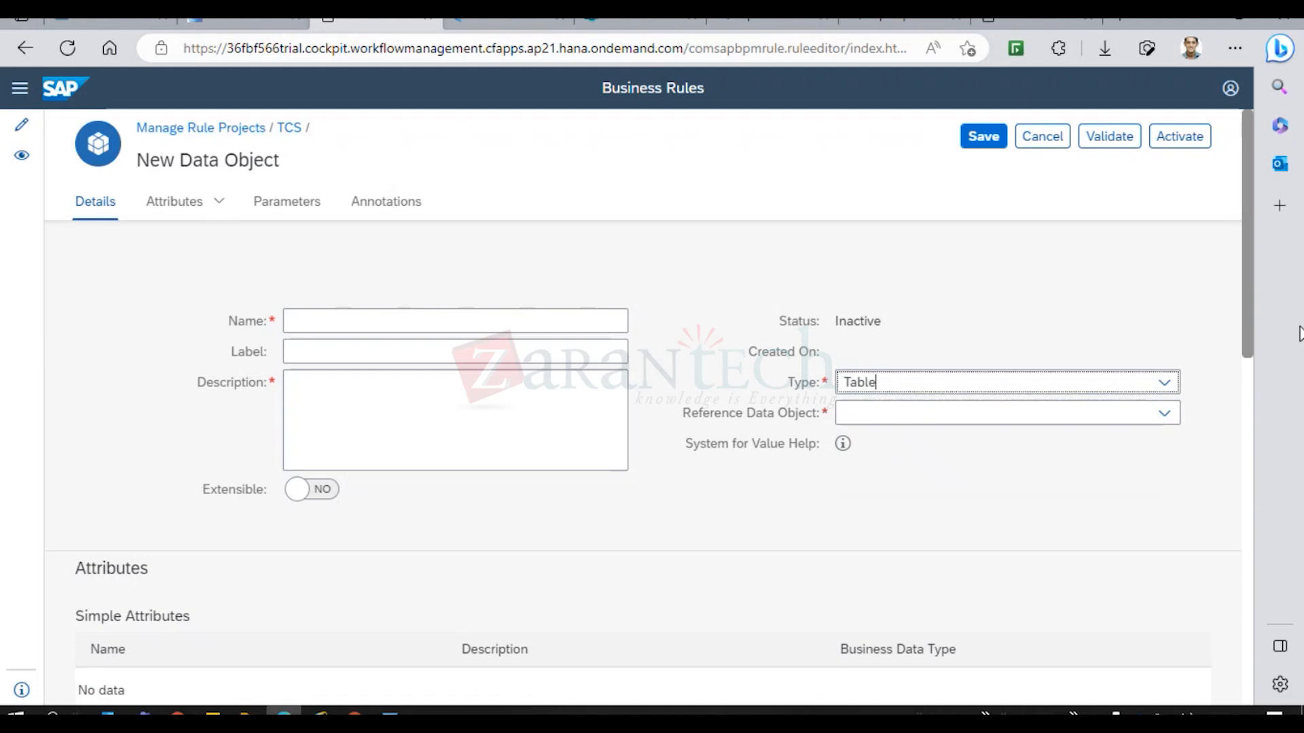
{"action": "left_click_drag", "start_coordinate": [1246, 322], "coordinate": [1257, 419]}
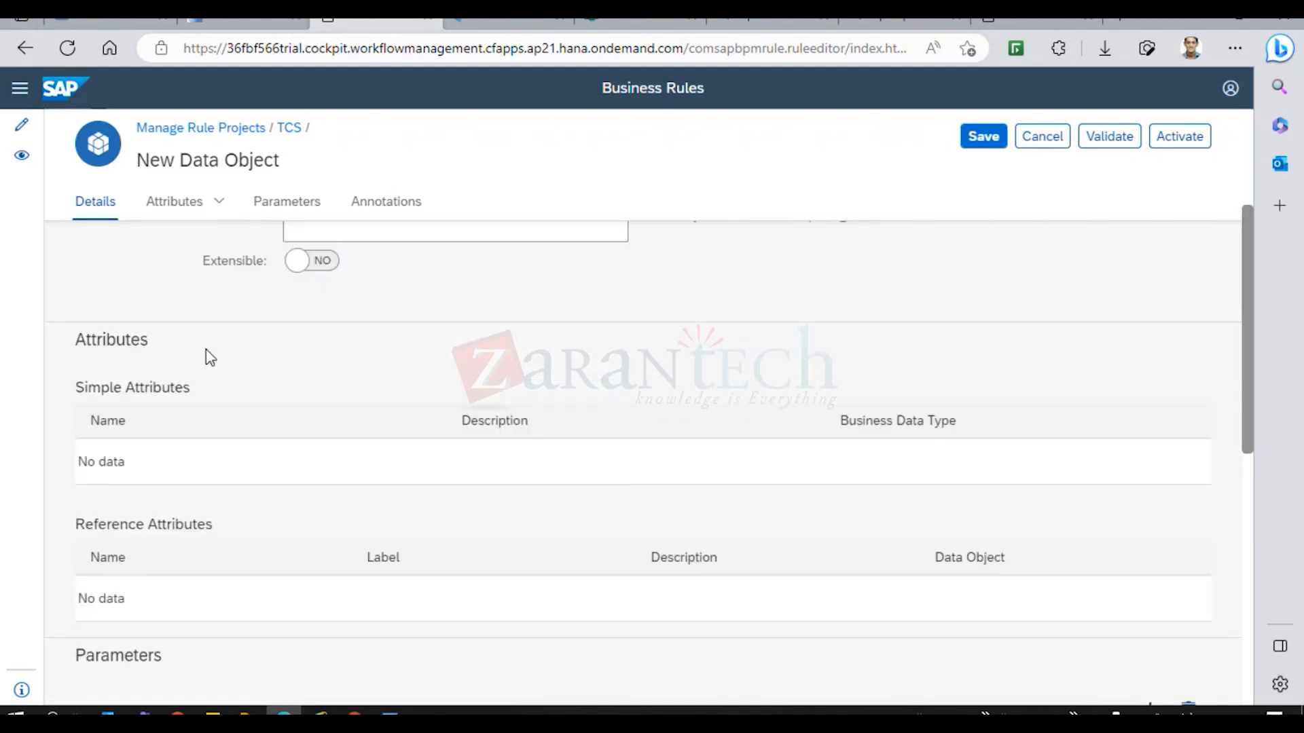
{"action": "left_click_drag", "start_coordinate": [1246, 314], "coordinate": [1248, 351]}
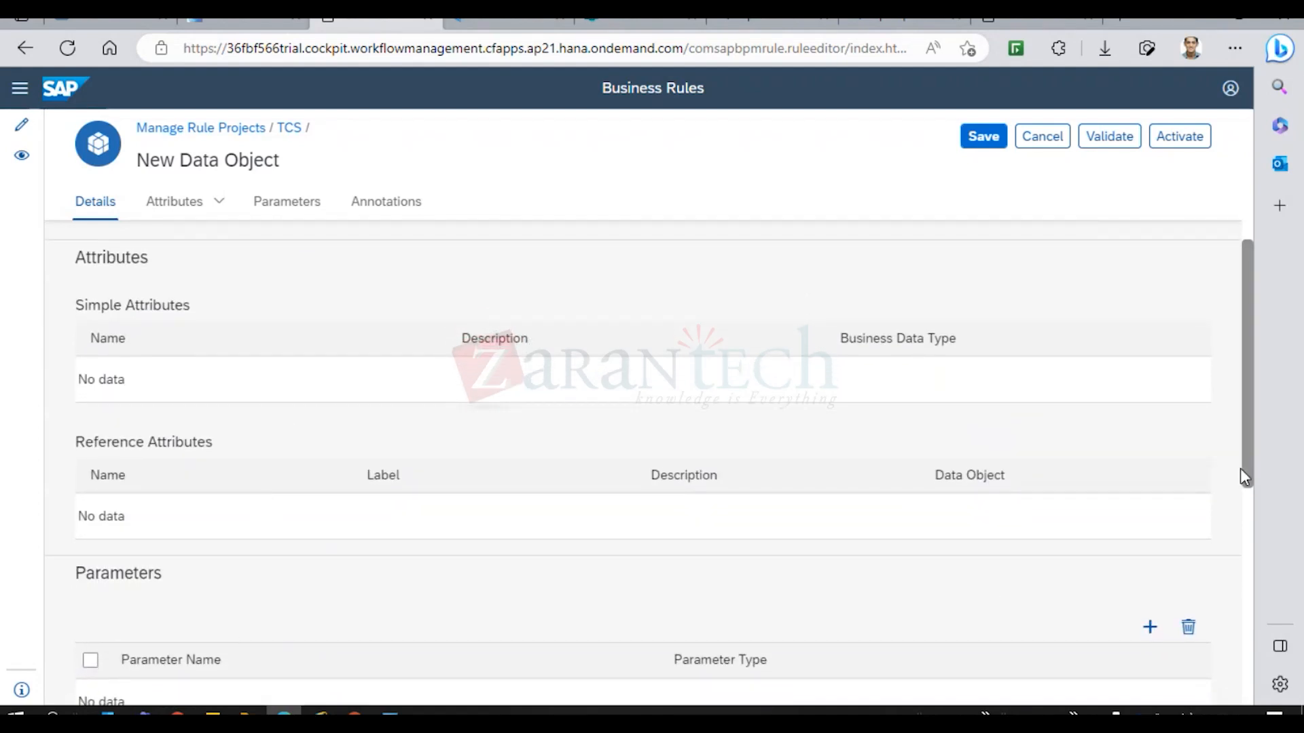
{"action": "left_click_drag", "start_coordinate": [1248, 467], "coordinate": [1265, 547]}
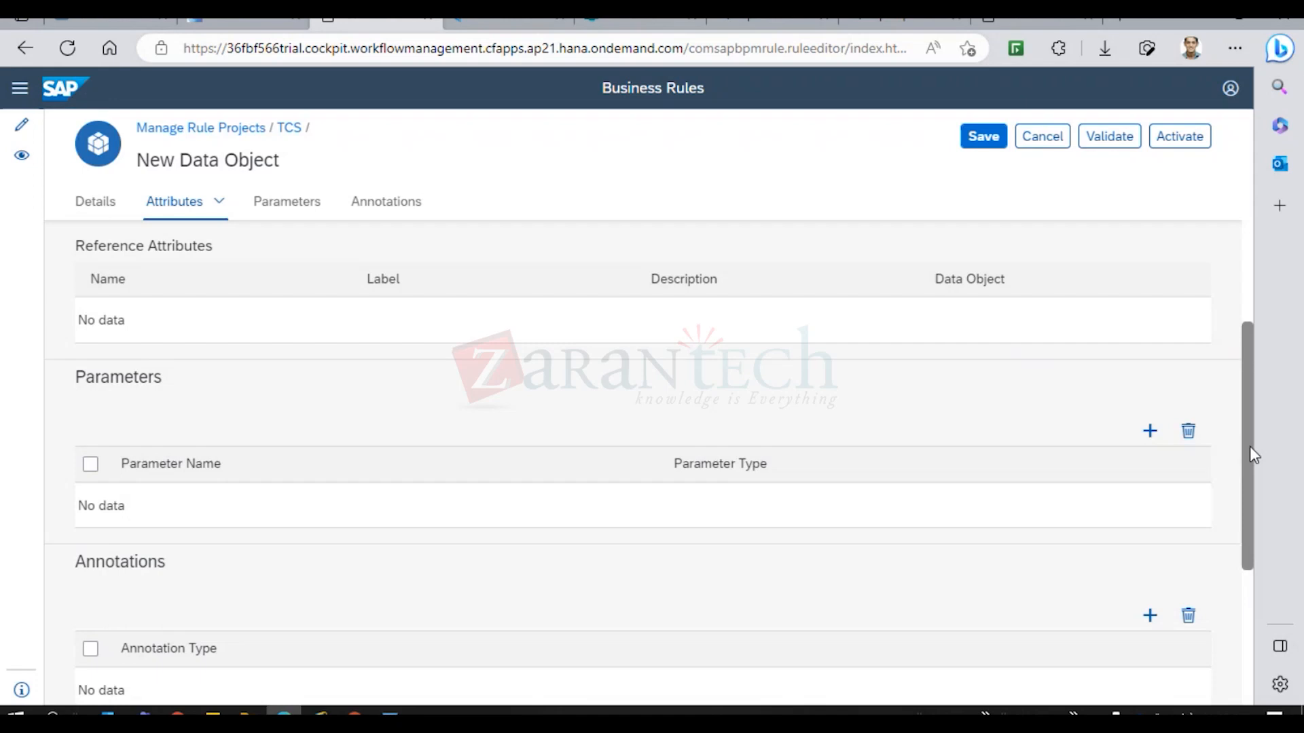
{"action": "mouse_move", "coordinate": [1249, 448]}
{"action": "left_mouse_down"}
{"action": "mouse_move", "coordinate": [1272, 556]}
{"action": "mouse_move", "coordinate": [1240, 247]}
{"action": "left_mouse_up"}
{"action": "left_click", "coordinate": [934, 358]}
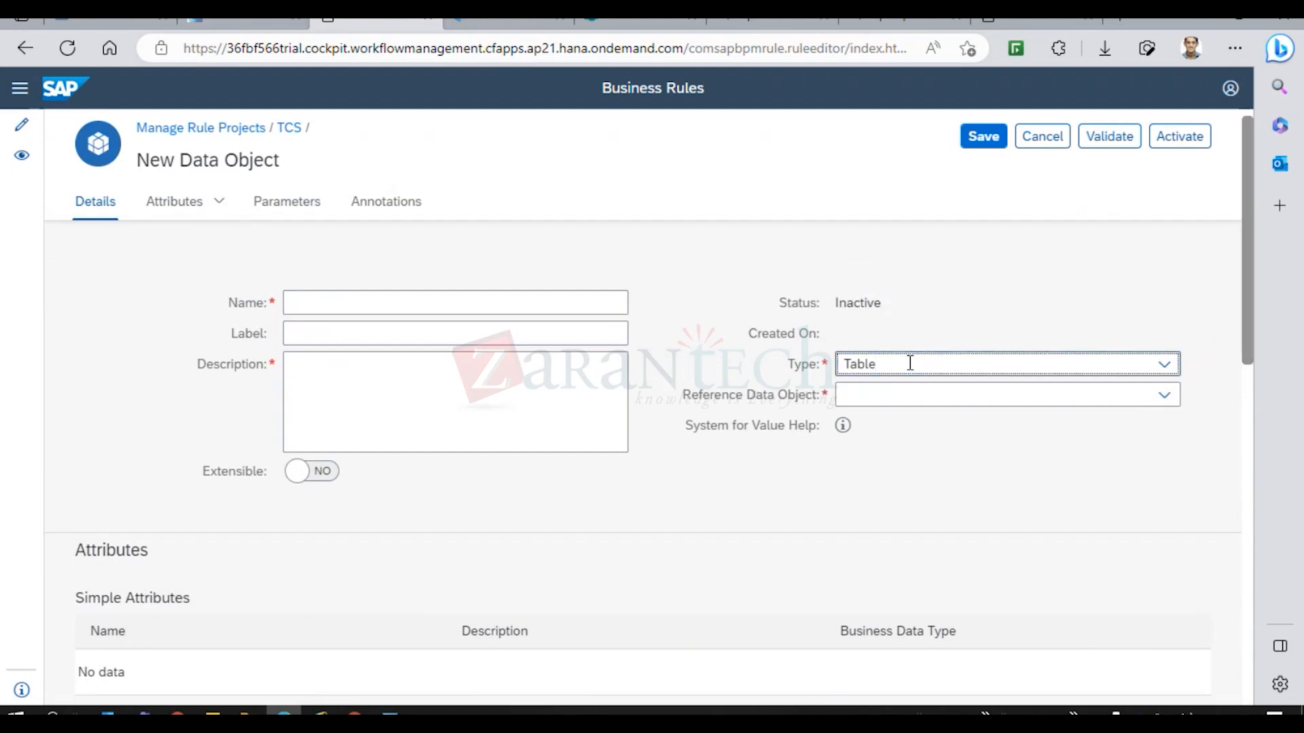
{"action": "left_click_drag", "start_coordinate": [1250, 324], "coordinate": [1263, 503]}
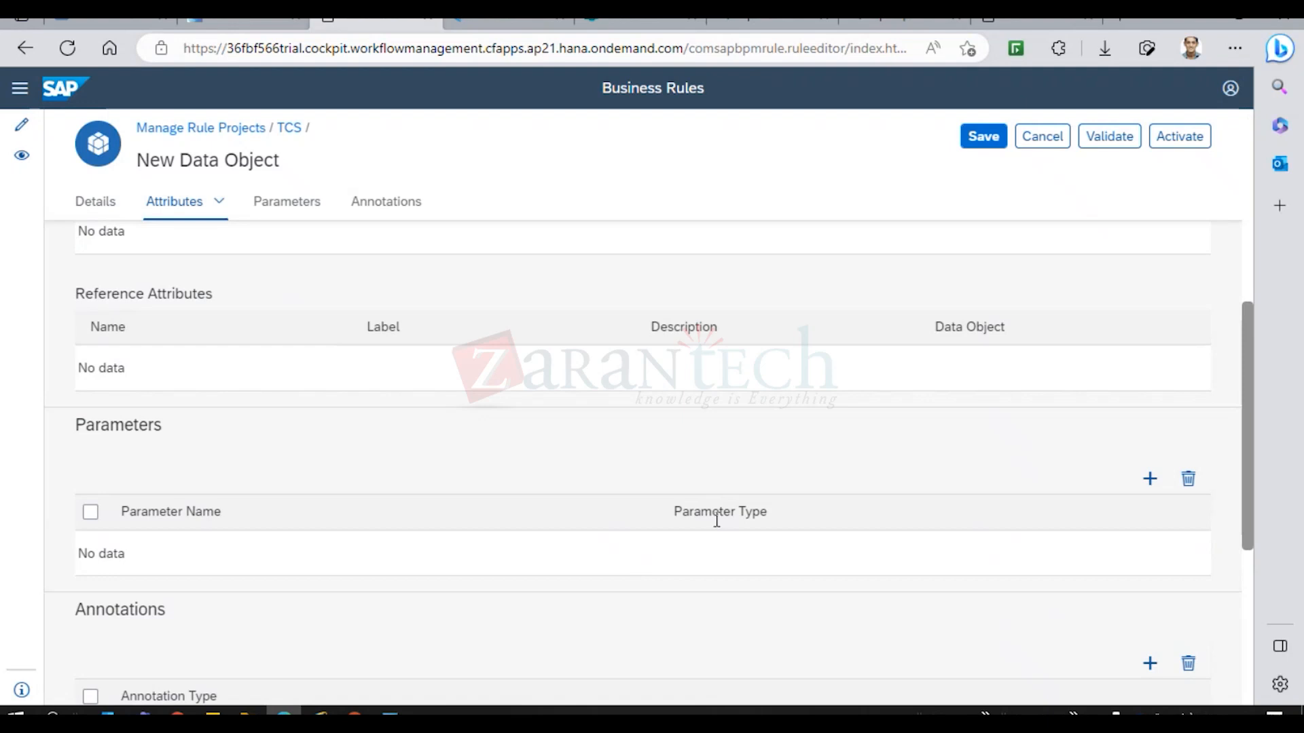
{"action": "left_click", "coordinate": [1150, 480]}
{"action": "left_click", "coordinate": [841, 430]}
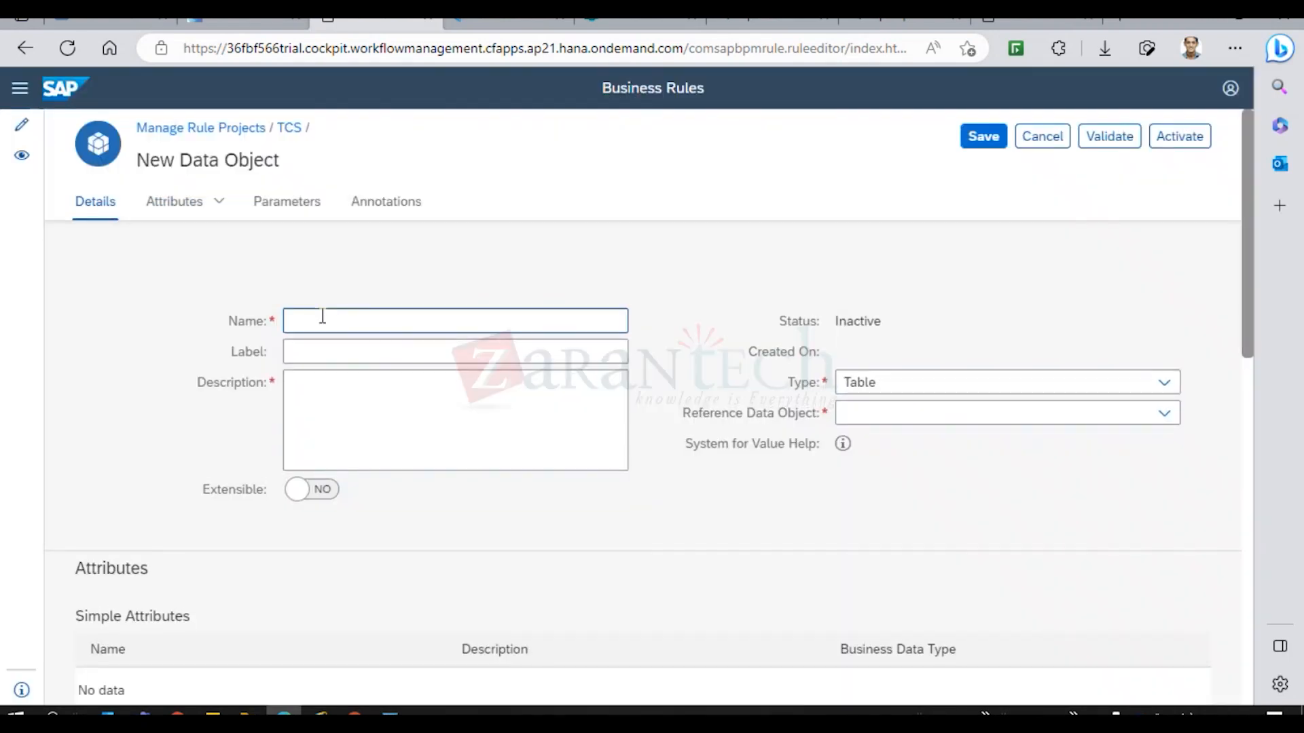
{"action": "left_click", "coordinate": [324, 321]}
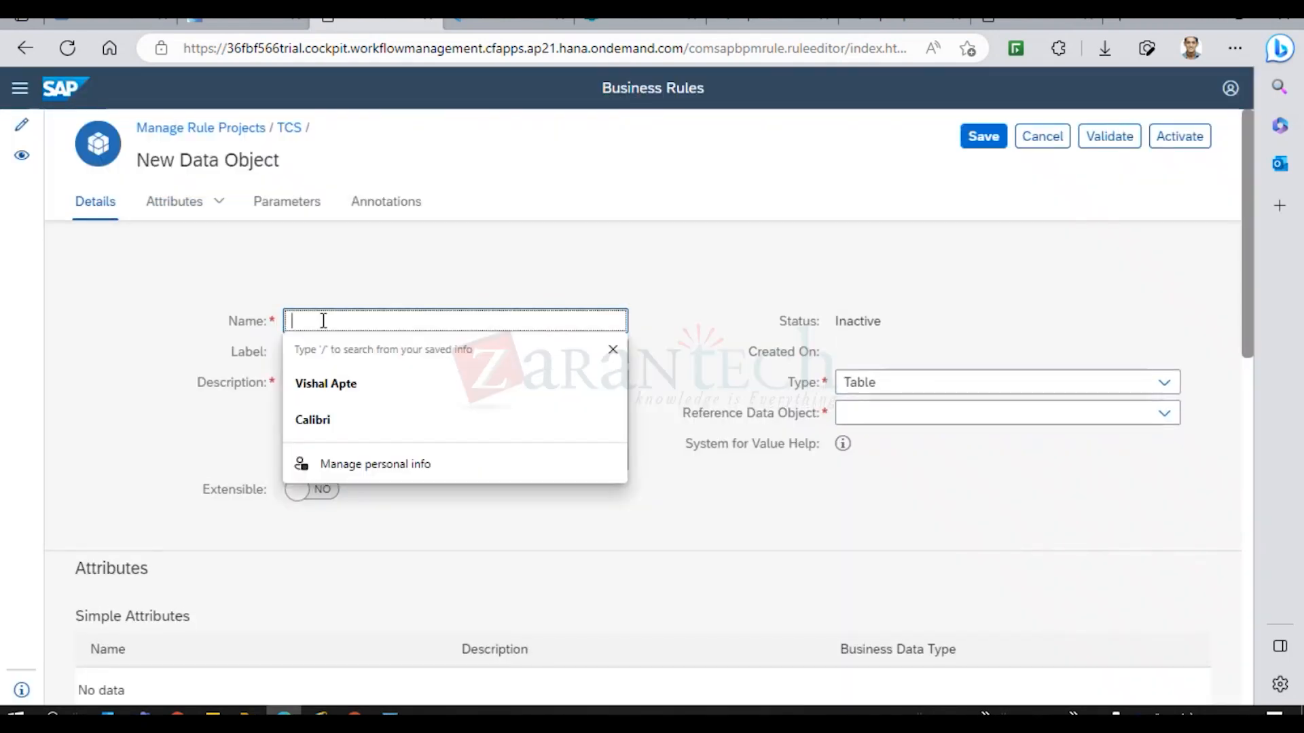
Type a draft name for the data object, label 'Leave' and description 'TCS'.
{"action": "type", "text": "EMploye"}
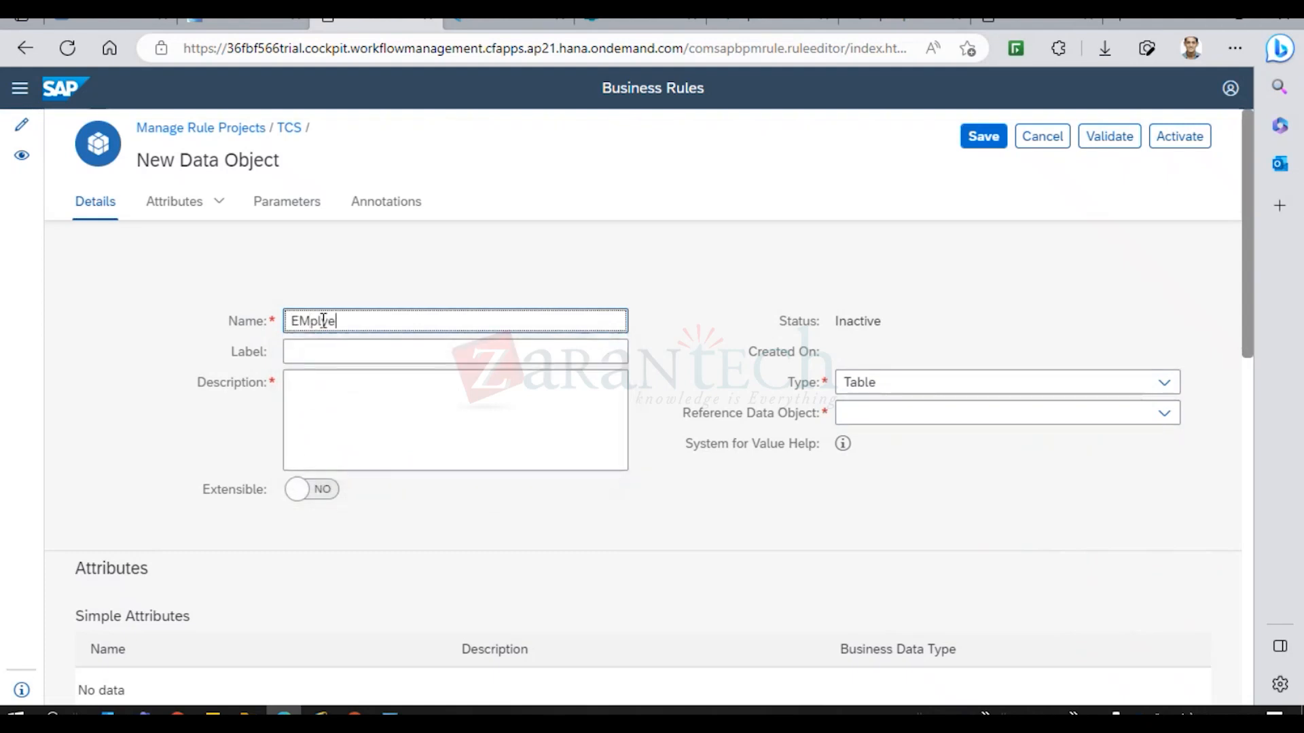
{"action": "key", "text": "BackSpace"}
{"action": "key", "text": "BackSpace"}
{"action": "key", "text": "BackSpace"}
{"action": "type", "text": "mplyee"}
{"action": "key", "text": "BackSpace"}
{"action": "type", "text": "_LEAVE"}
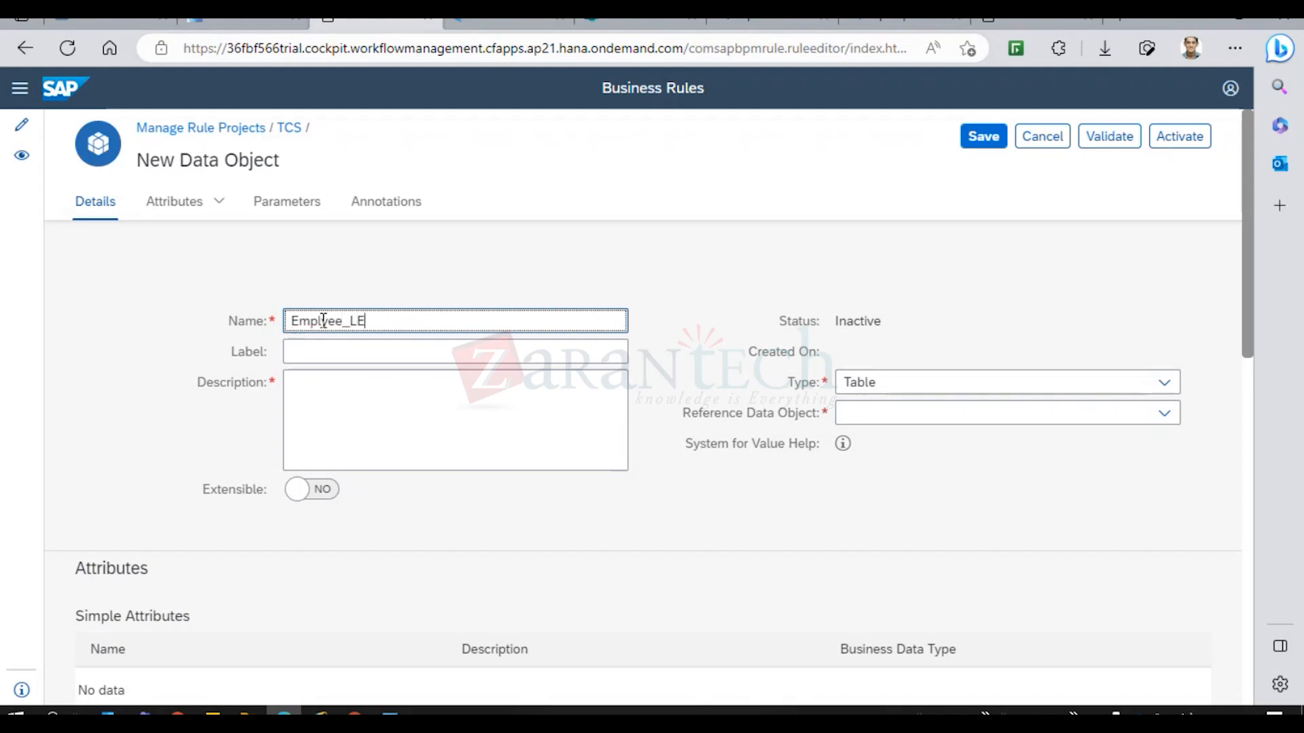
{"action": "key", "text": "BackSpace"}
{"action": "key", "text": "BackSpace"}
{"action": "key", "text": "BackSpace"}
{"action": "key", "text": "BackSpace"}
{"action": "type", "text": "eave"}
{"action": "left_click", "coordinate": [307, 352]}
{"action": "type", "text": "Leave"}
{"action": "left_click", "coordinate": [322, 397]}
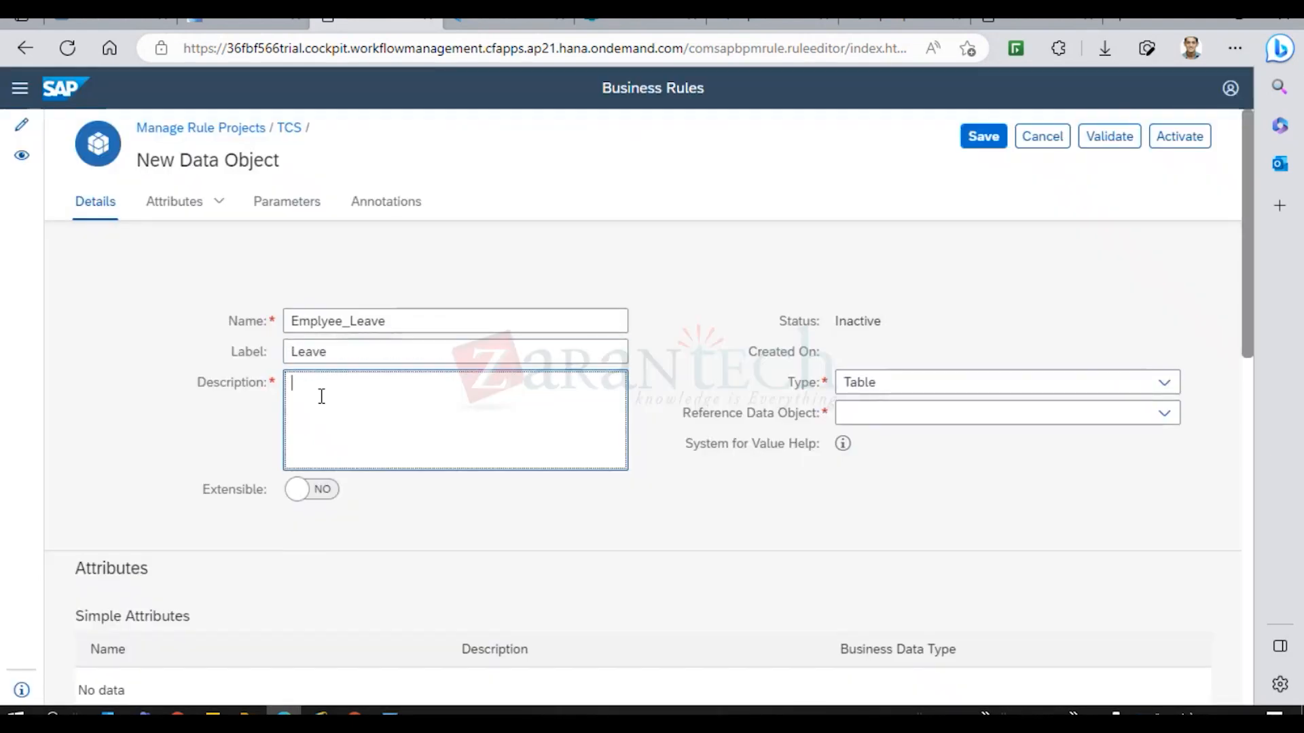
{"action": "type", "text": "TCS"}
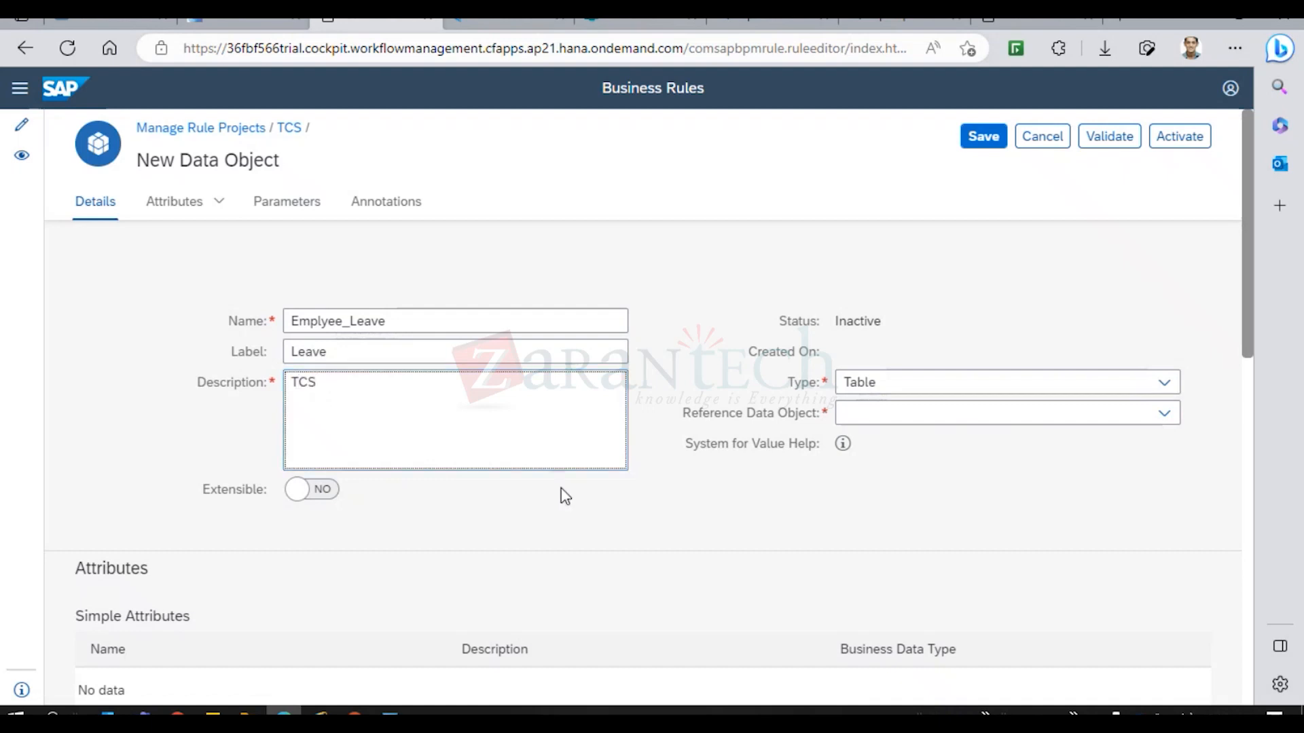
{"action": "left_click", "coordinate": [663, 530]}
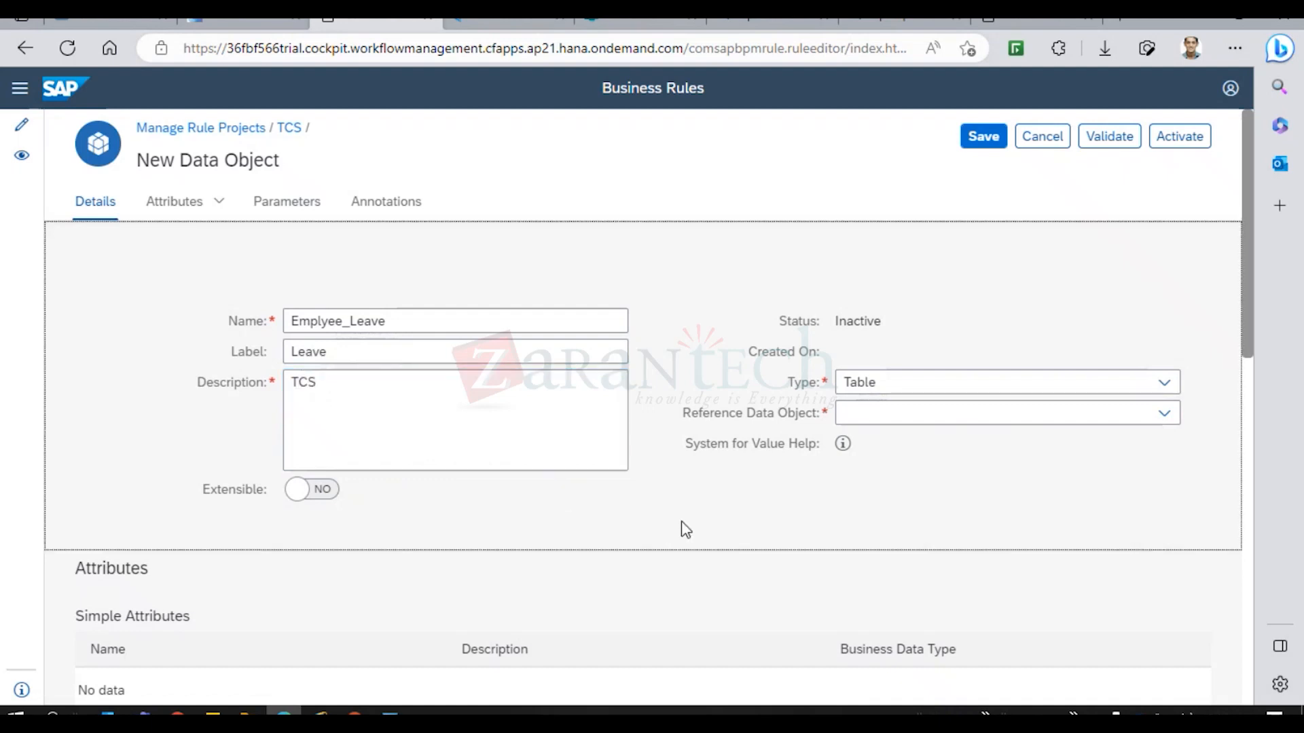
Correct the name's spelling to Employee_Leave and check the reference data object choices.
{"action": "left_click", "coordinate": [324, 324]}
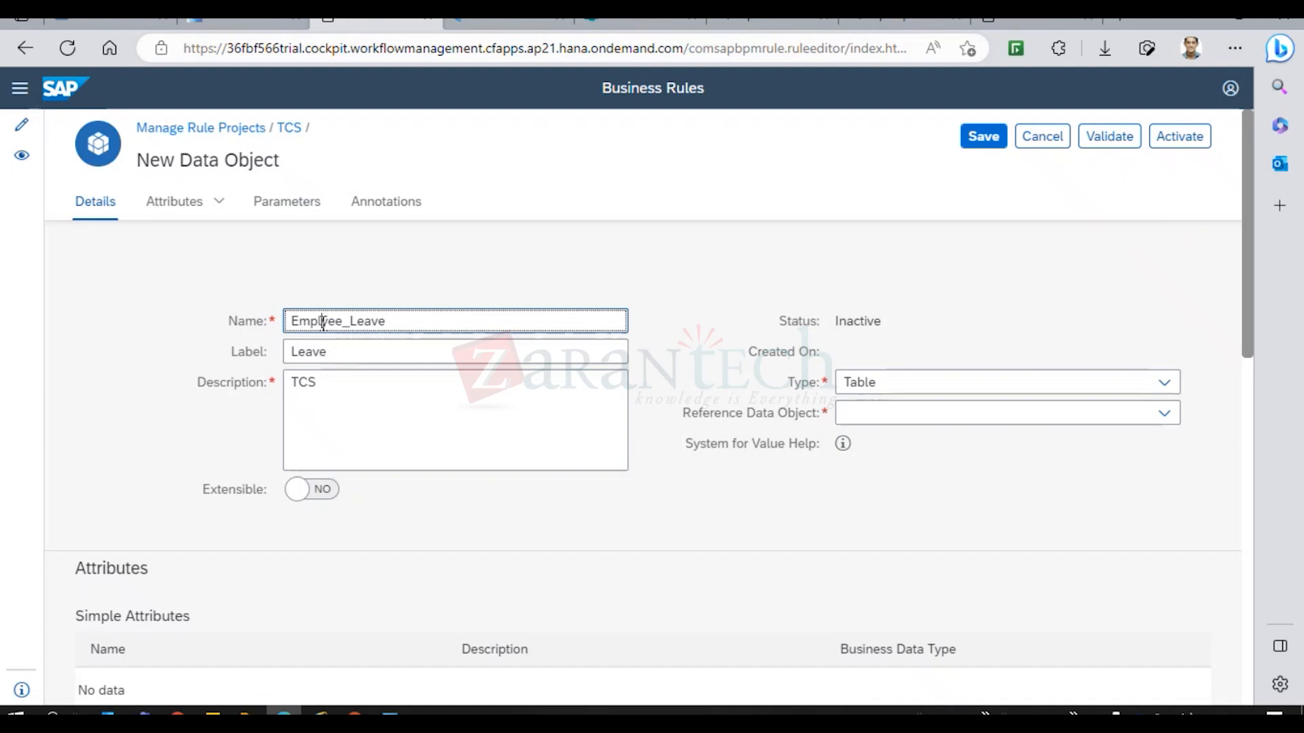
{"action": "type", "text": "o"}
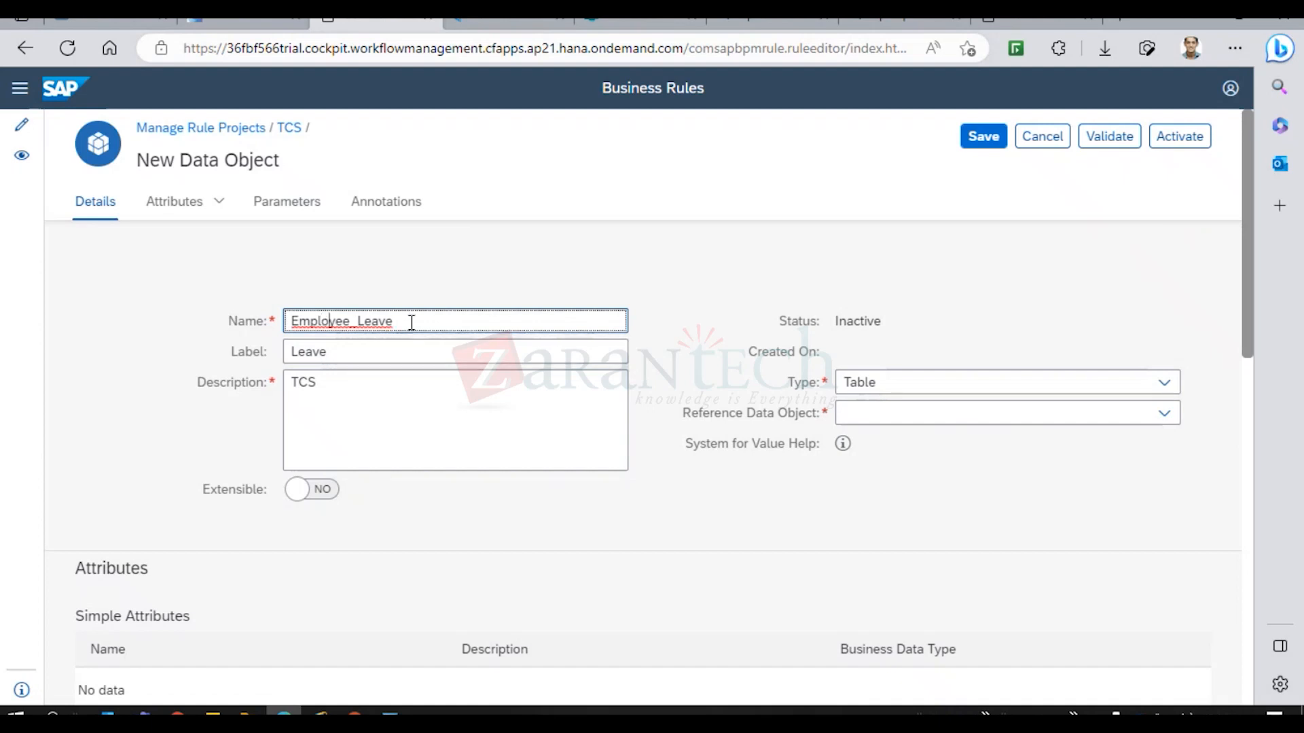
{"action": "left_click", "coordinate": [327, 322]}
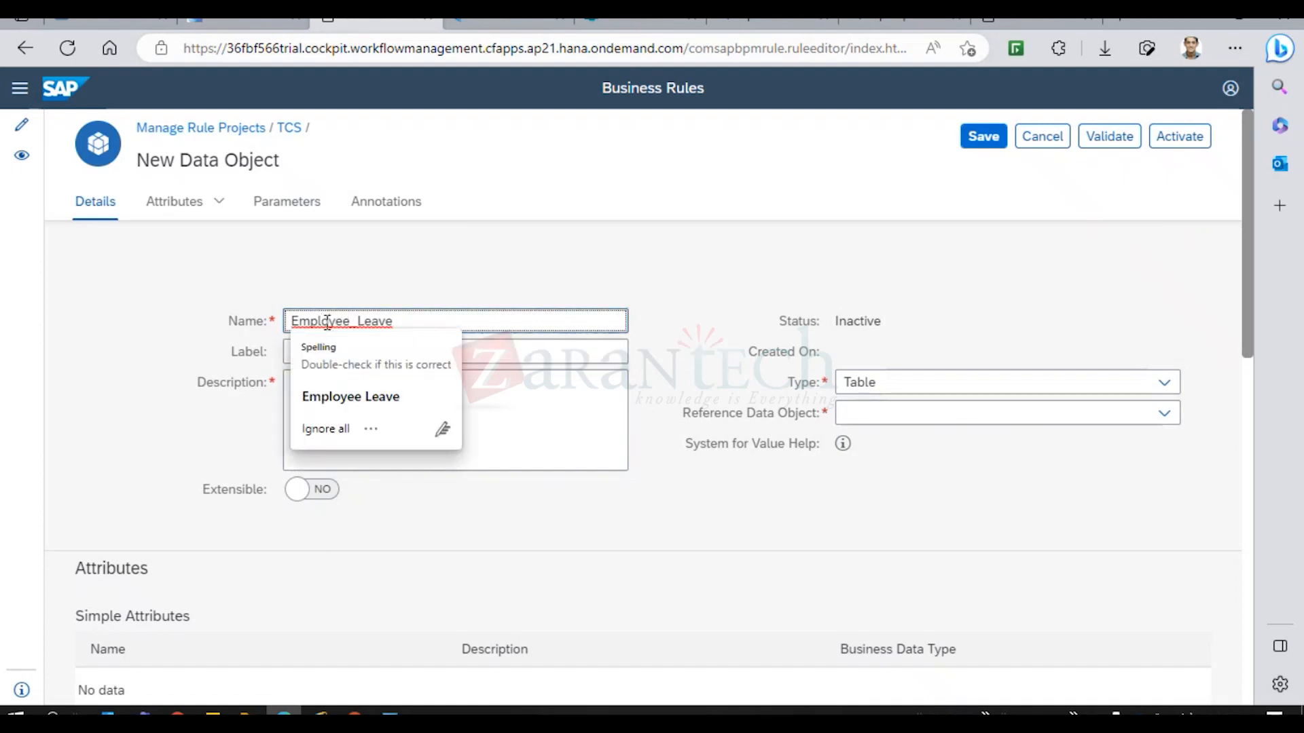
{"action": "left_click", "coordinate": [364, 398]}
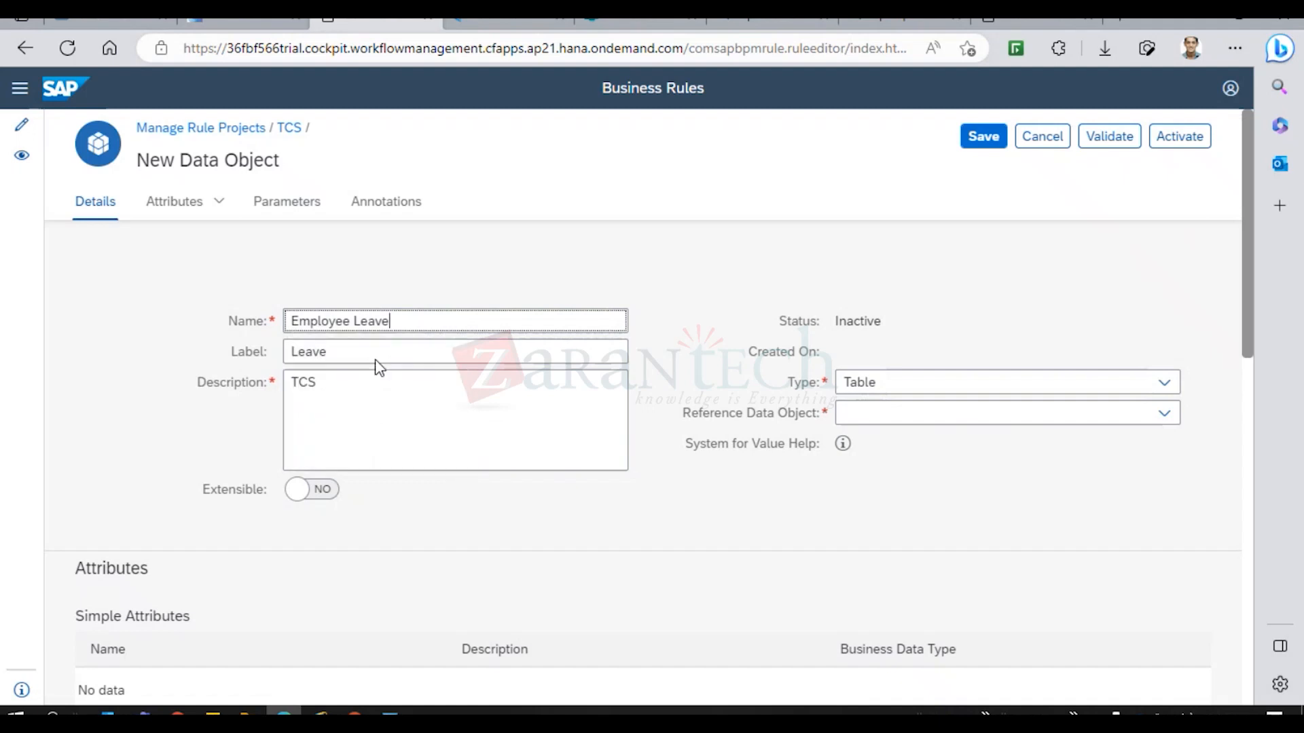
{"action": "left_click", "coordinate": [354, 320]}
{"action": "key", "text": "BackSpace"}
{"action": "type", "text": "_"}
{"action": "left_click", "coordinate": [653, 514]}
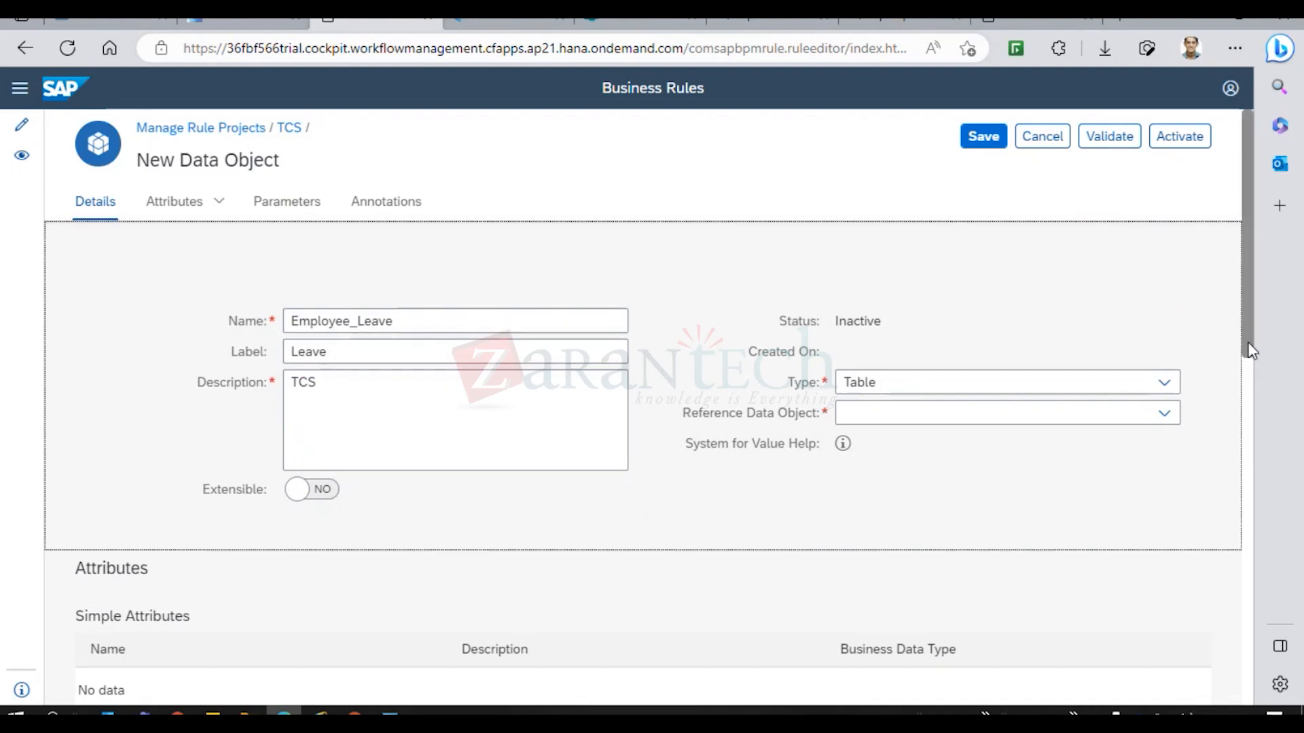
{"action": "left_click_drag", "start_coordinate": [1250, 351], "coordinate": [1249, 385]}
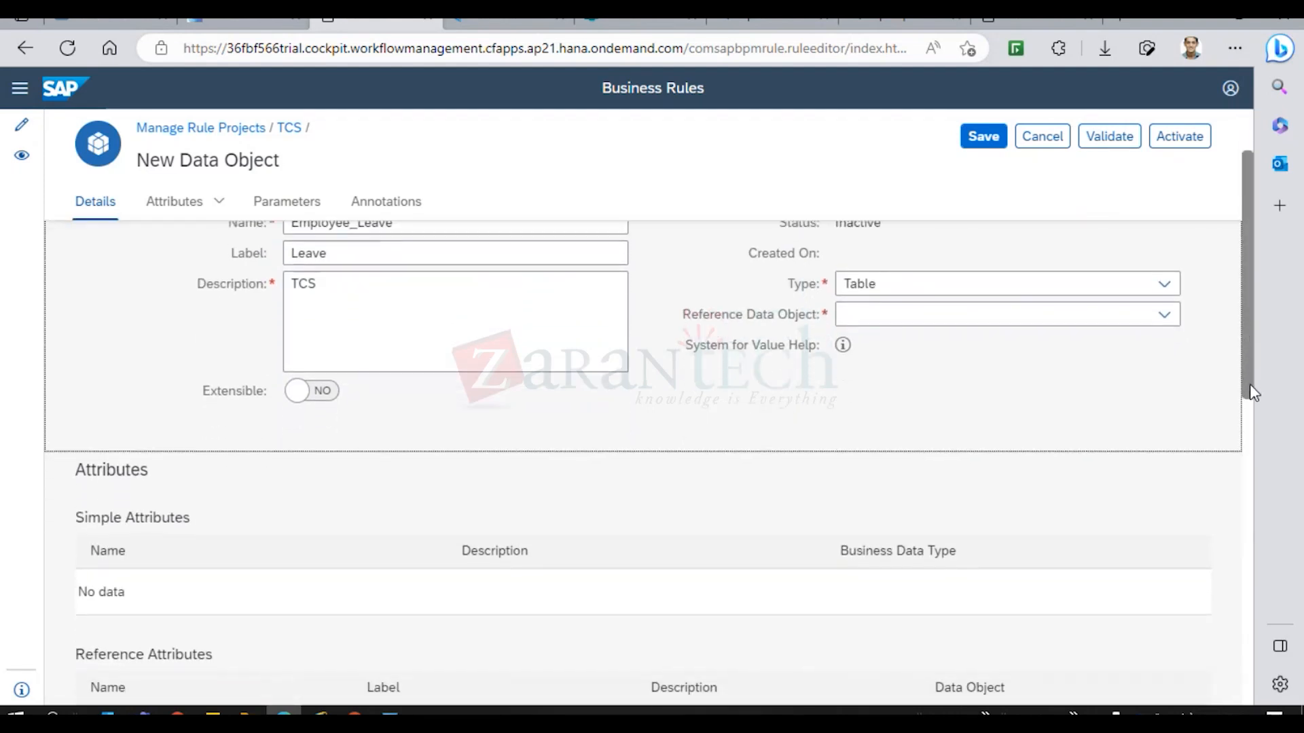
{"action": "left_click", "coordinate": [912, 316]}
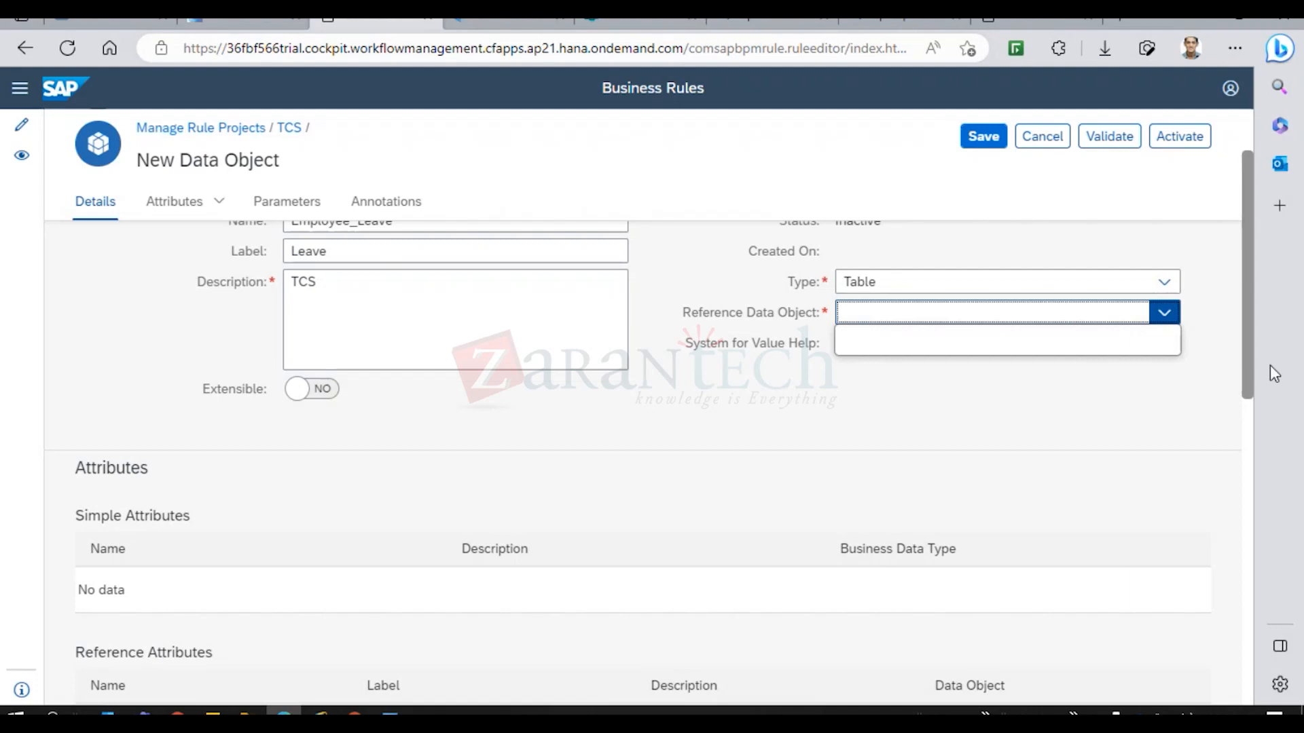
{"action": "left_click_drag", "start_coordinate": [1245, 355], "coordinate": [1244, 298]}
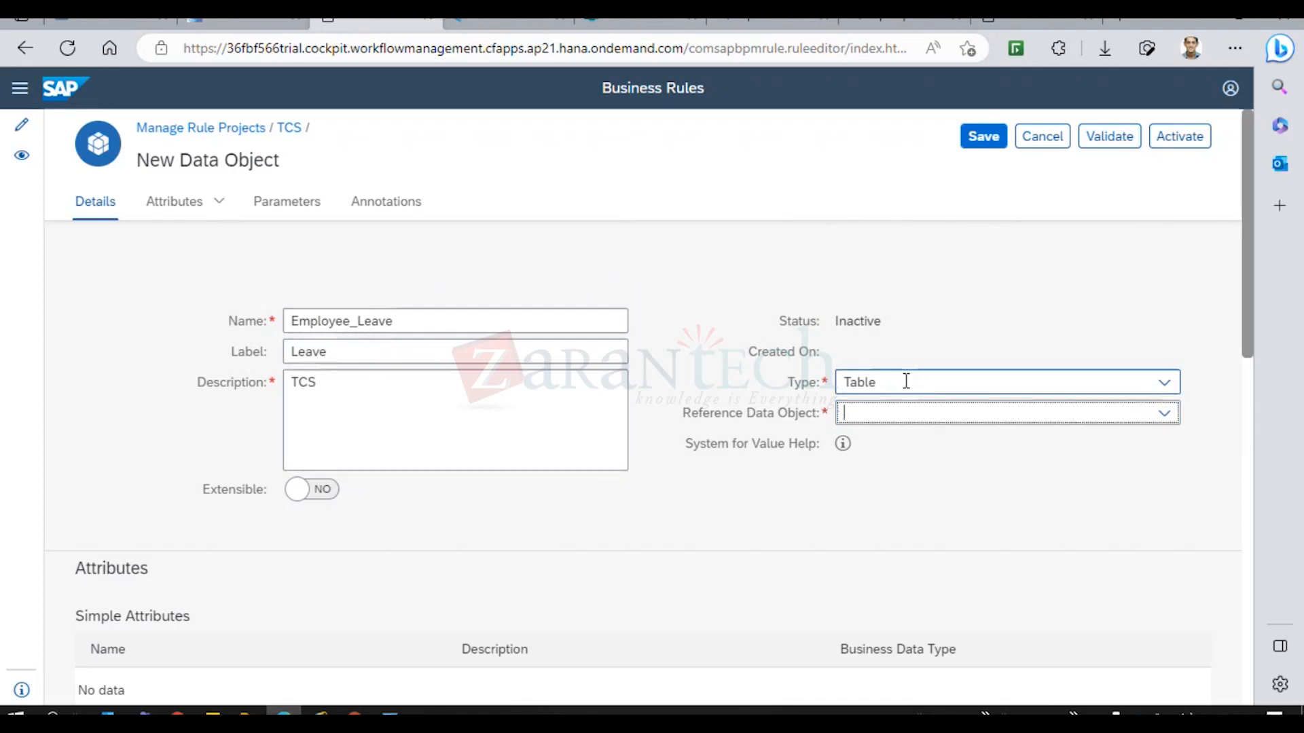
Change the type to Structure, keep System for Value Help as None, and save Employee_Leave.
{"action": "left_click", "coordinate": [1164, 382]}
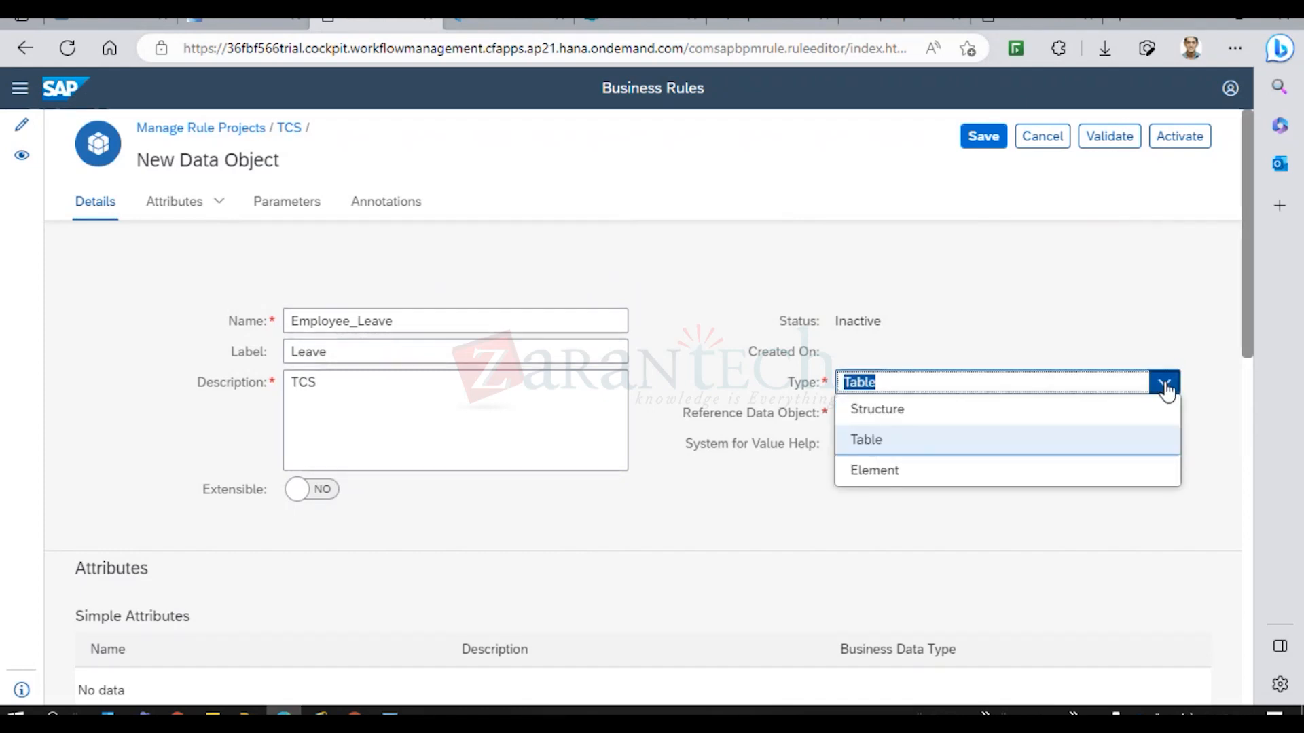
{"action": "left_click", "coordinate": [881, 411]}
{"action": "left_click", "coordinate": [1064, 451]}
{"action": "left_click", "coordinate": [946, 475]}
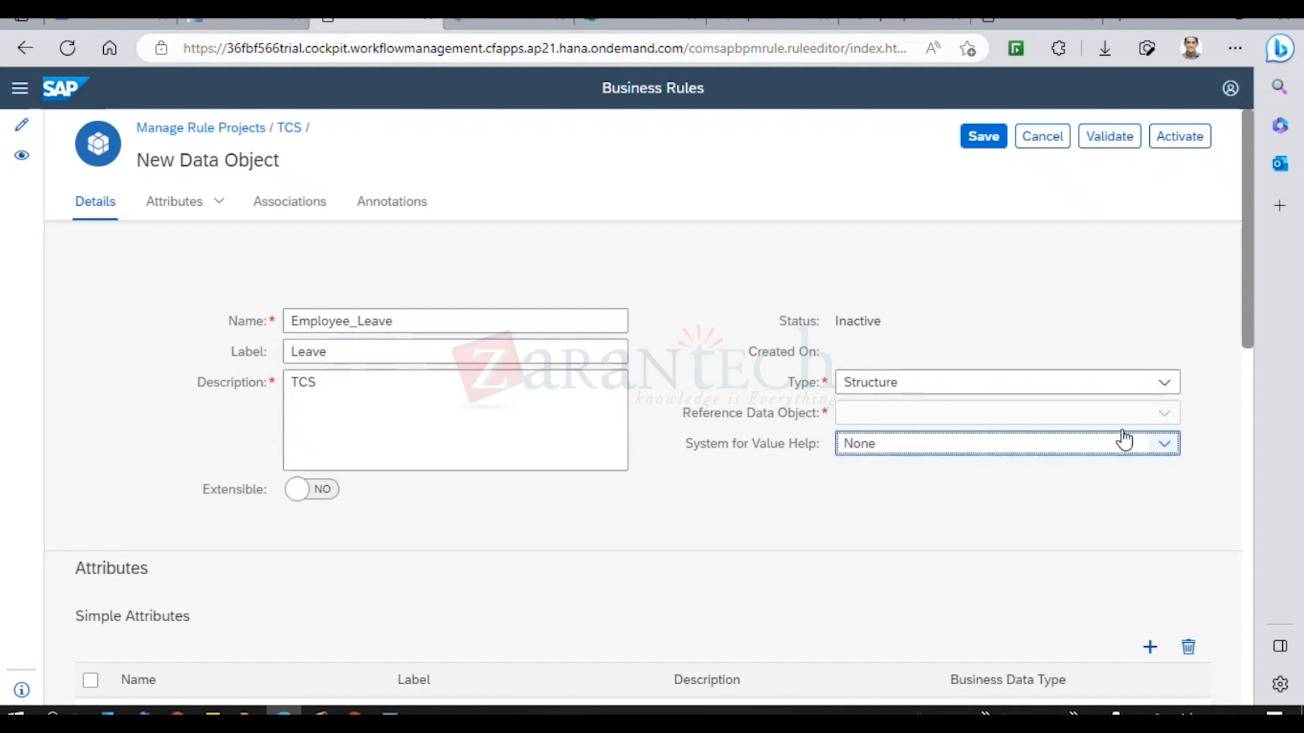
{"action": "left_click", "coordinate": [876, 417]}
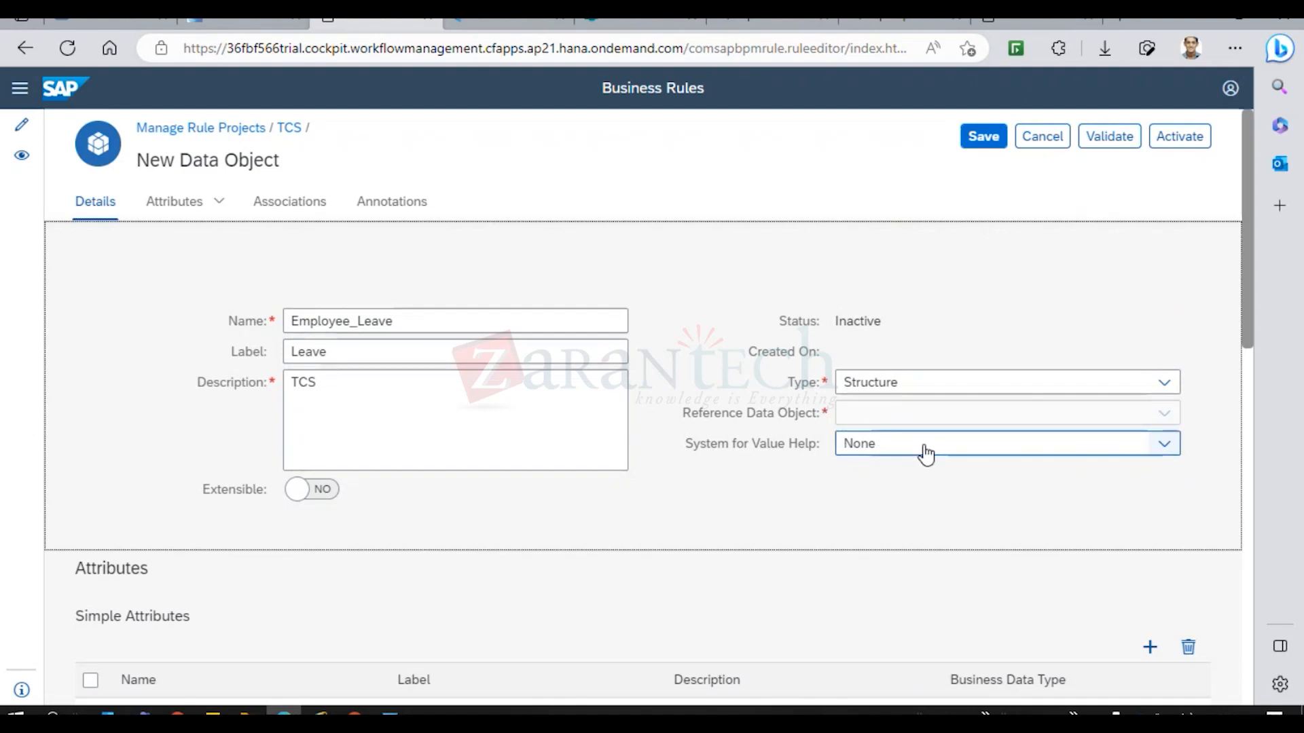
{"action": "left_click", "coordinate": [984, 137]}
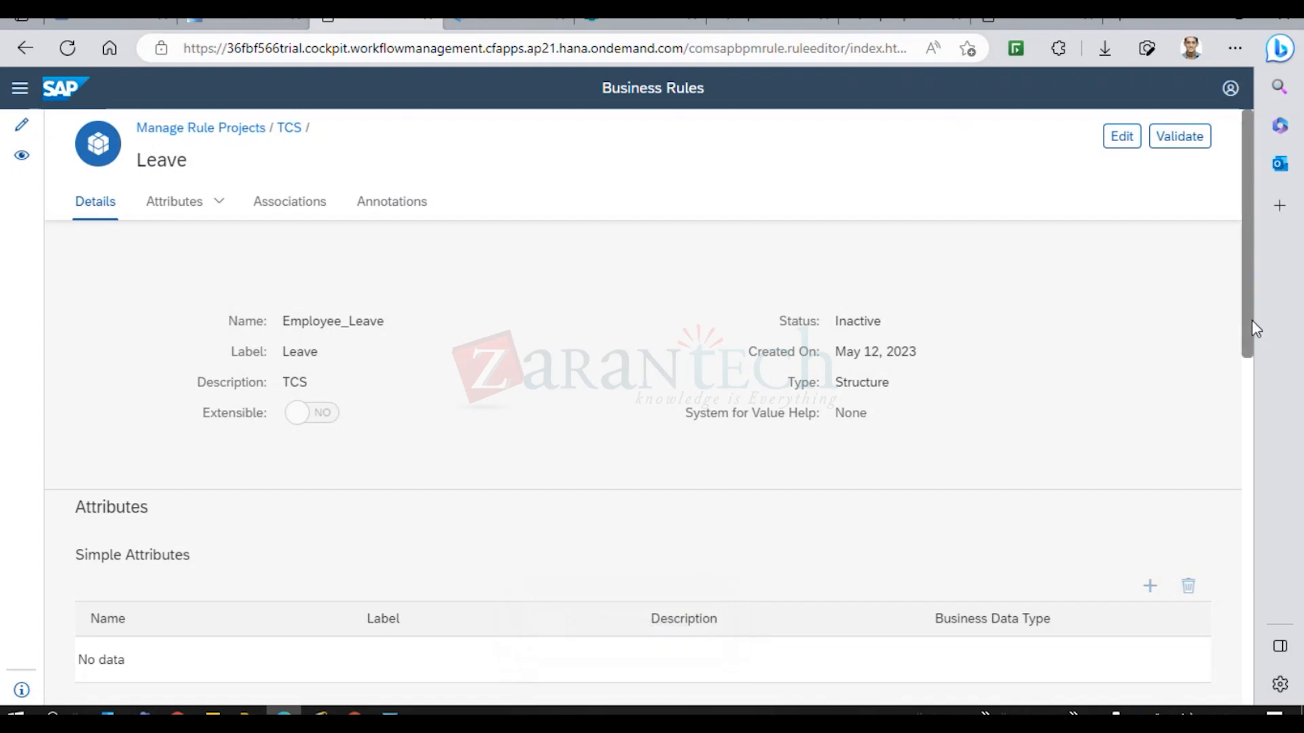
Validate Employee_Leave, dismiss the missing-attribute failure message, and reopen it for editing.
{"action": "mouse_move", "coordinate": [1249, 320]}
{"action": "left_mouse_down"}
{"action": "mouse_move", "coordinate": [1254, 430]}
{"action": "mouse_move", "coordinate": [1250, 299]}
{"action": "left_mouse_up"}
{"action": "left_click", "coordinate": [1179, 137]}
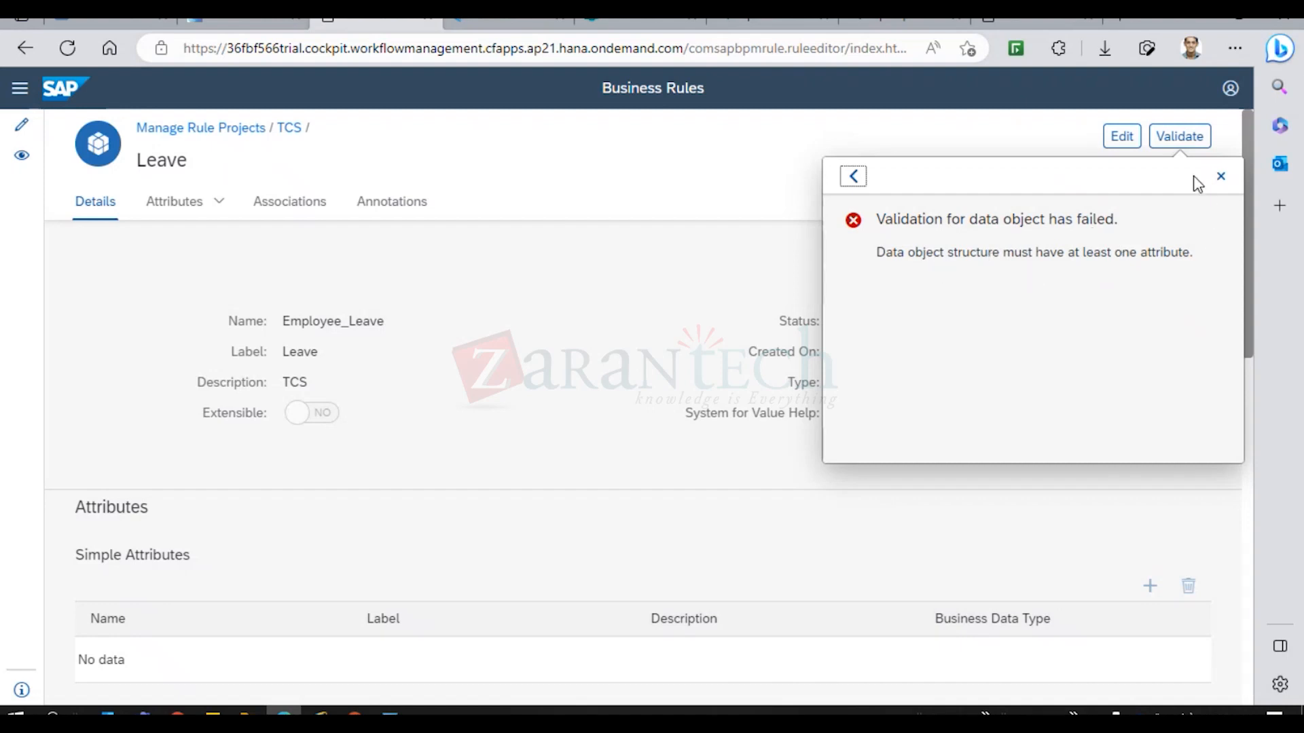
{"action": "left_click", "coordinate": [1216, 177]}
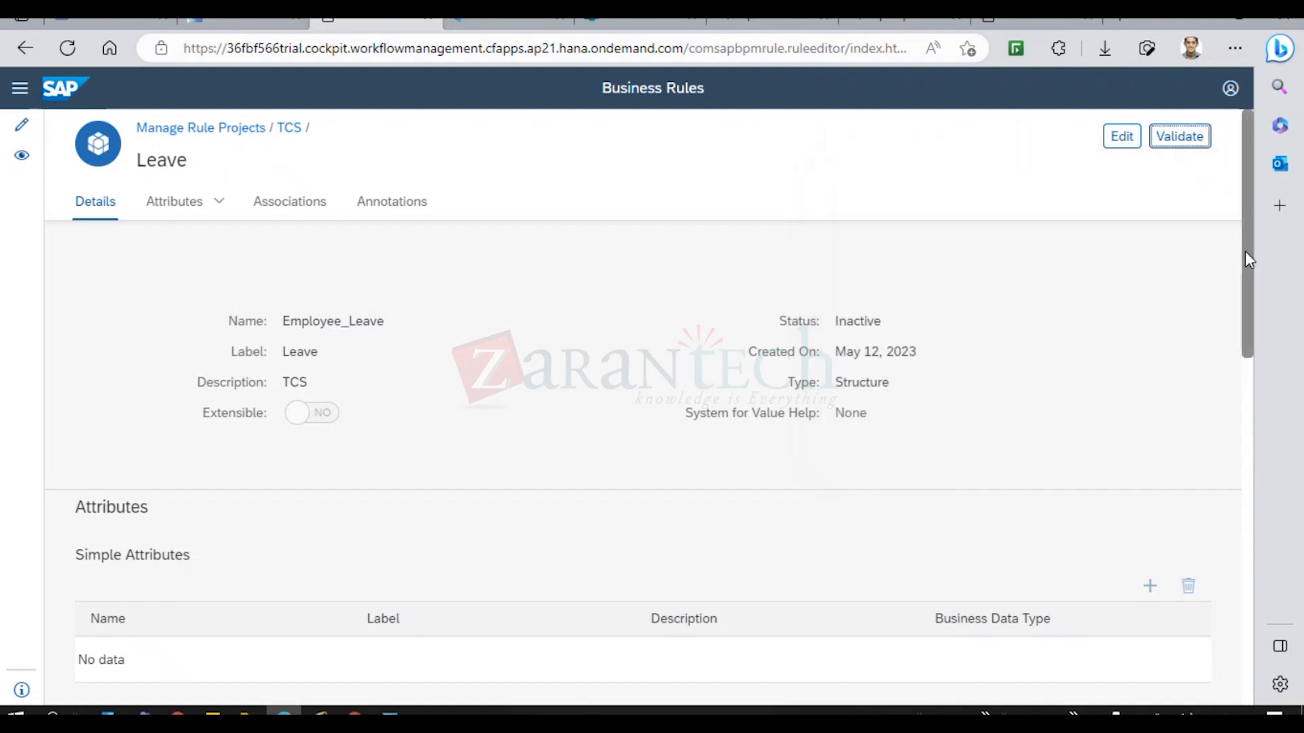
{"action": "left_click", "coordinate": [1122, 138]}
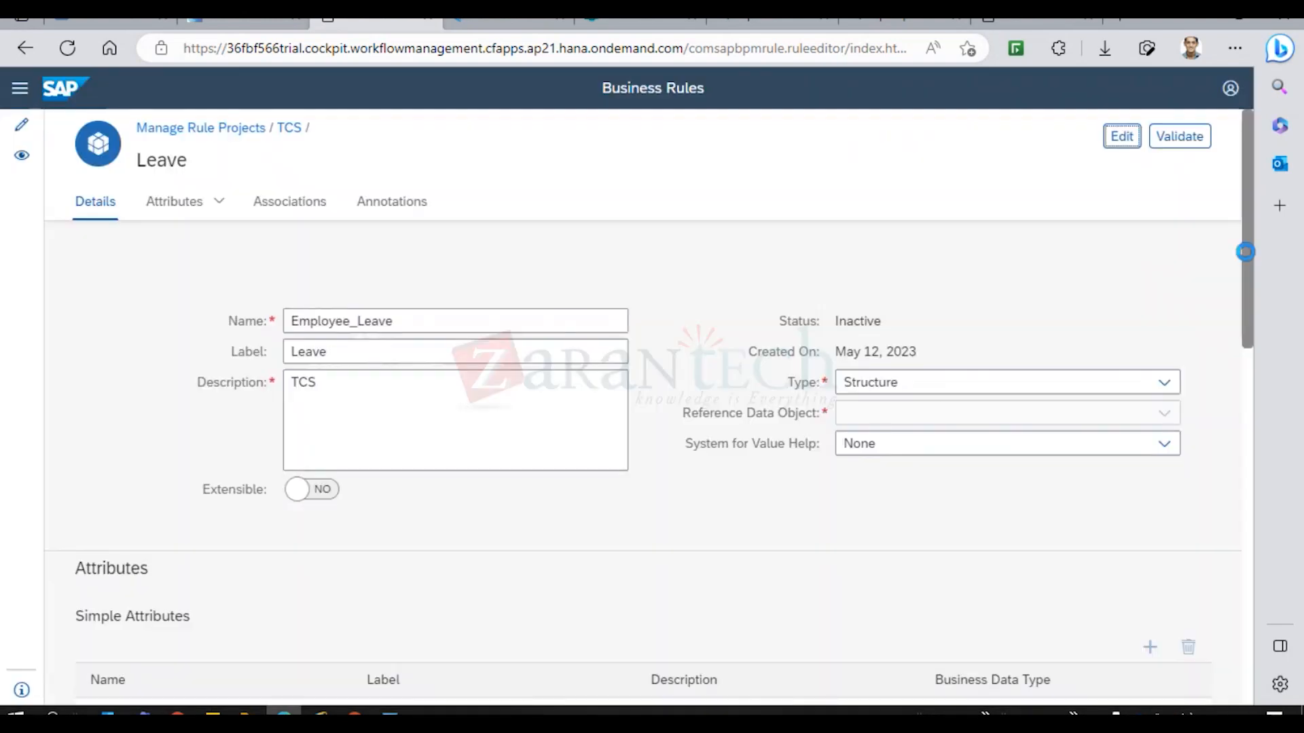
{"action": "mouse_move", "coordinate": [1246, 251]}
{"action": "left_mouse_down"}
{"action": "mouse_move", "coordinate": [1265, 502]}
{"action": "mouse_move", "coordinate": [1263, 438]}
{"action": "left_mouse_up"}
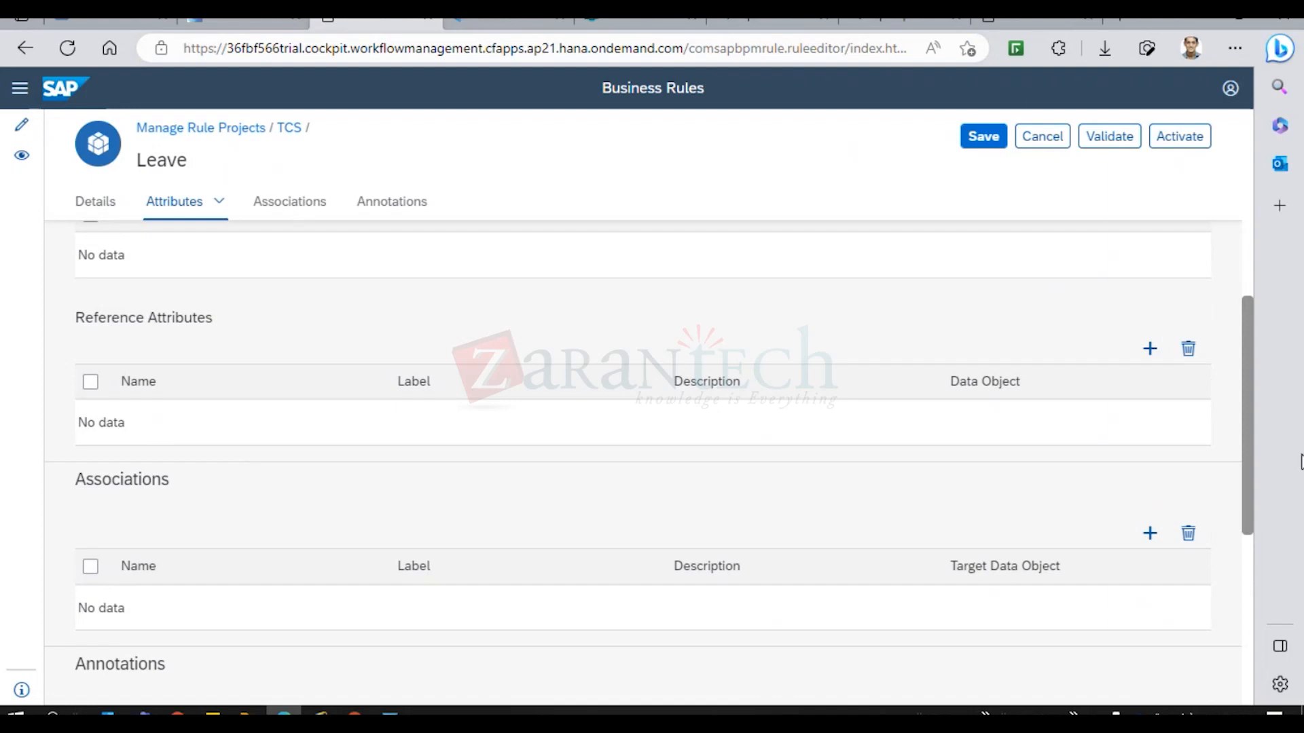
{"action": "left_click_drag", "start_coordinate": [1243, 465], "coordinate": [1253, 423]}
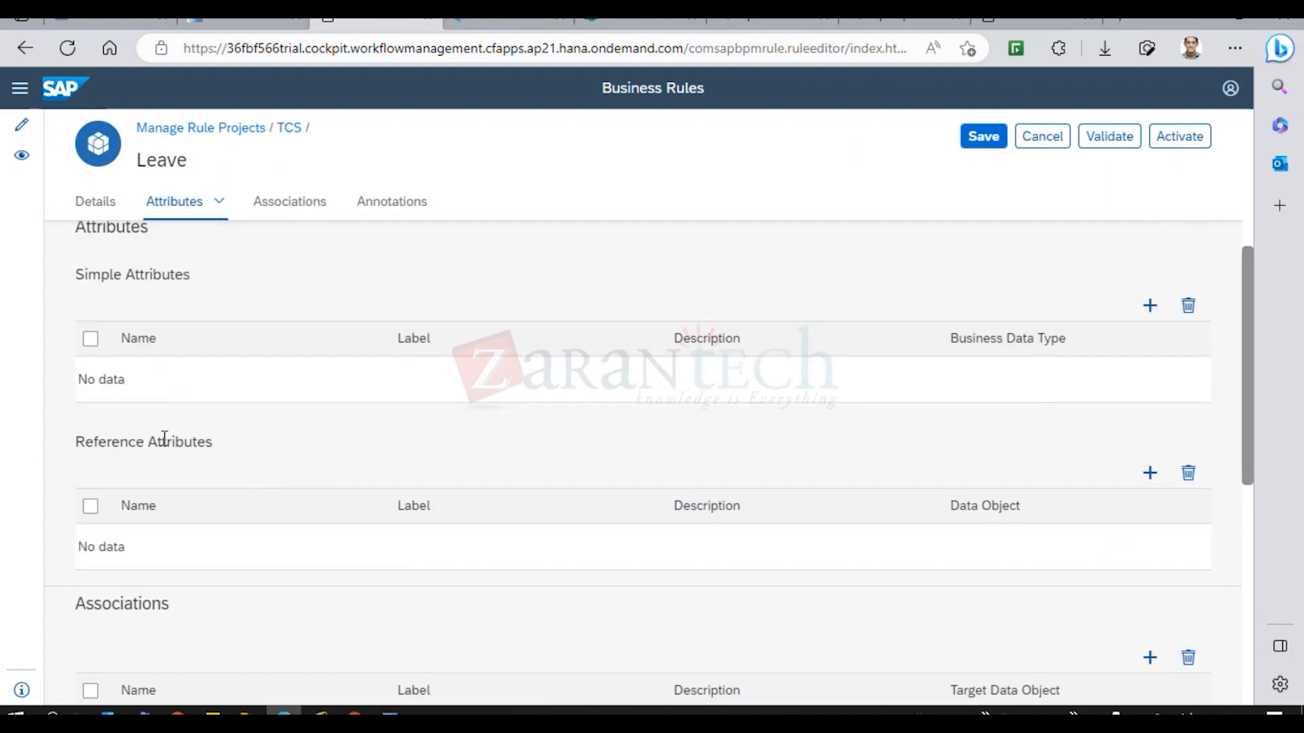
{"action": "left_click_drag", "start_coordinate": [163, 441], "coordinate": [75, 442]}
{"action": "left_click_drag", "start_coordinate": [102, 276], "coordinate": [233, 280]}
Add a simple attribute named Employee with label and description Employee ID.
{"action": "left_click", "coordinate": [1061, 308]}
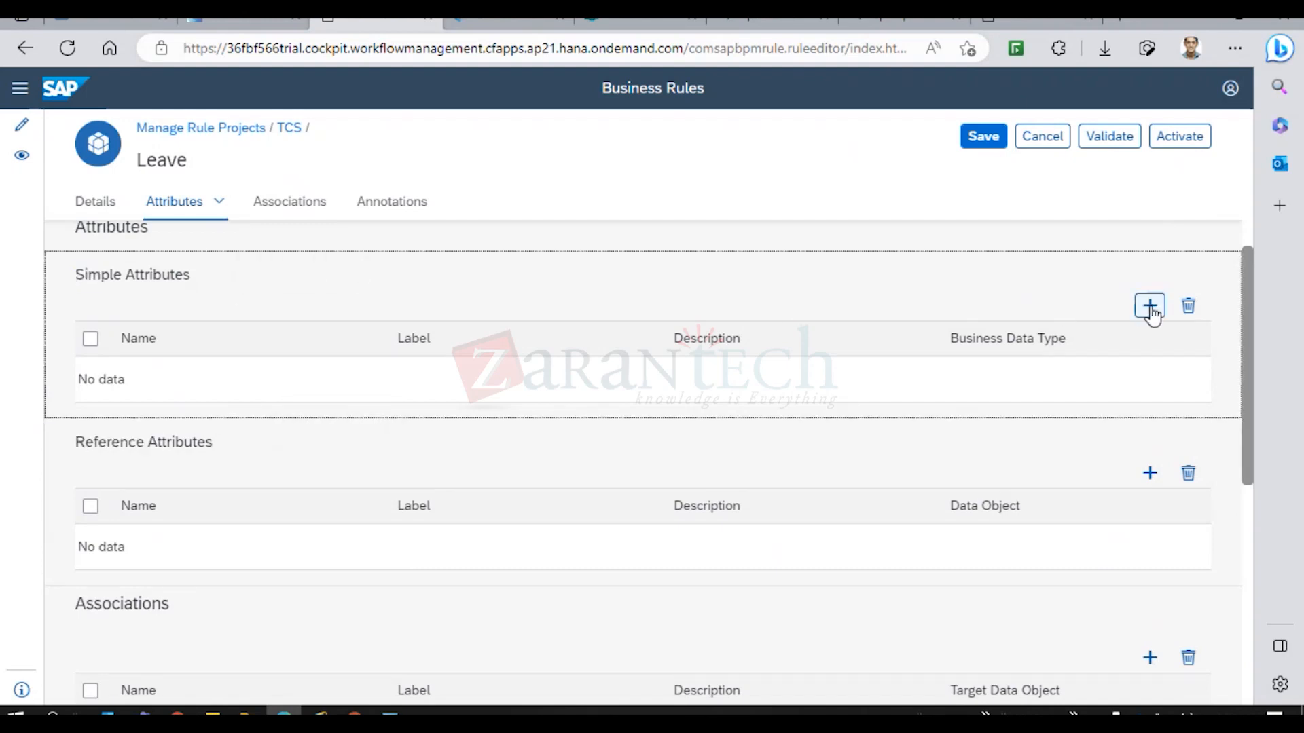
{"action": "left_click", "coordinate": [1150, 309]}
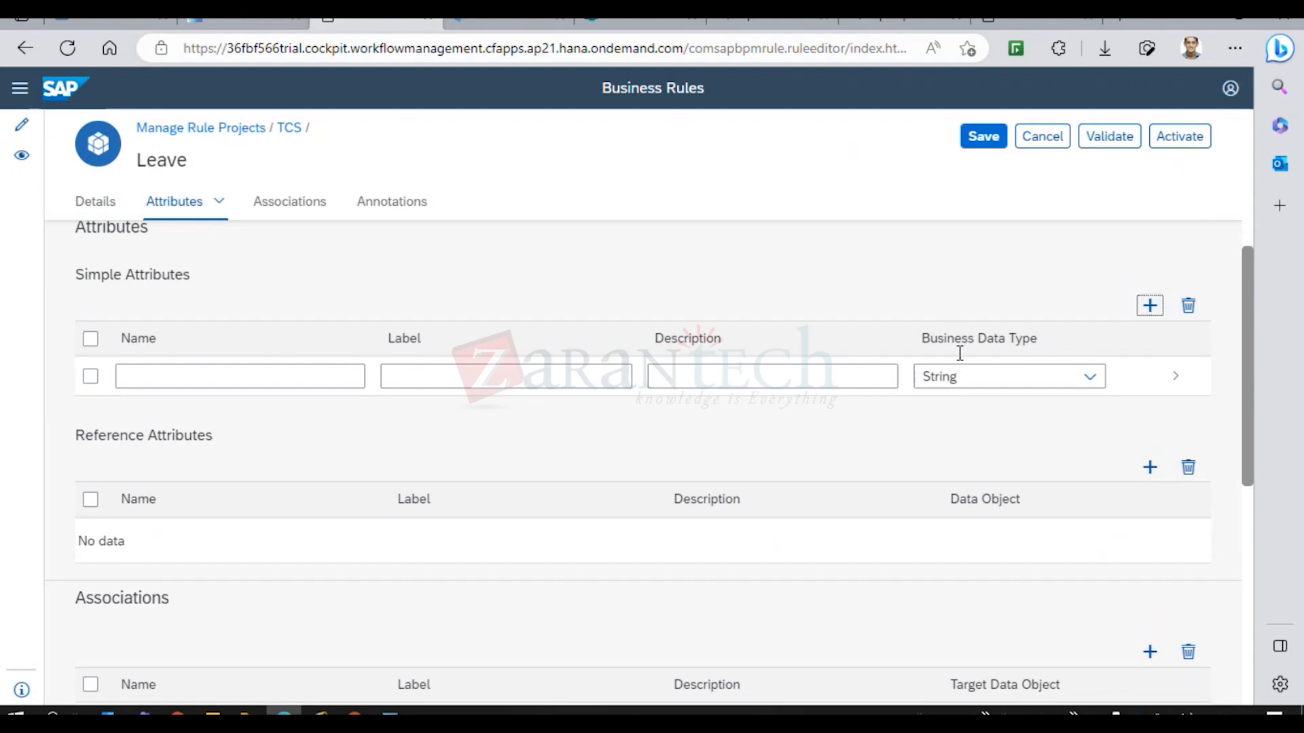
{"action": "left_click", "coordinate": [207, 378]}
{"action": "type", "text": "Employee"}
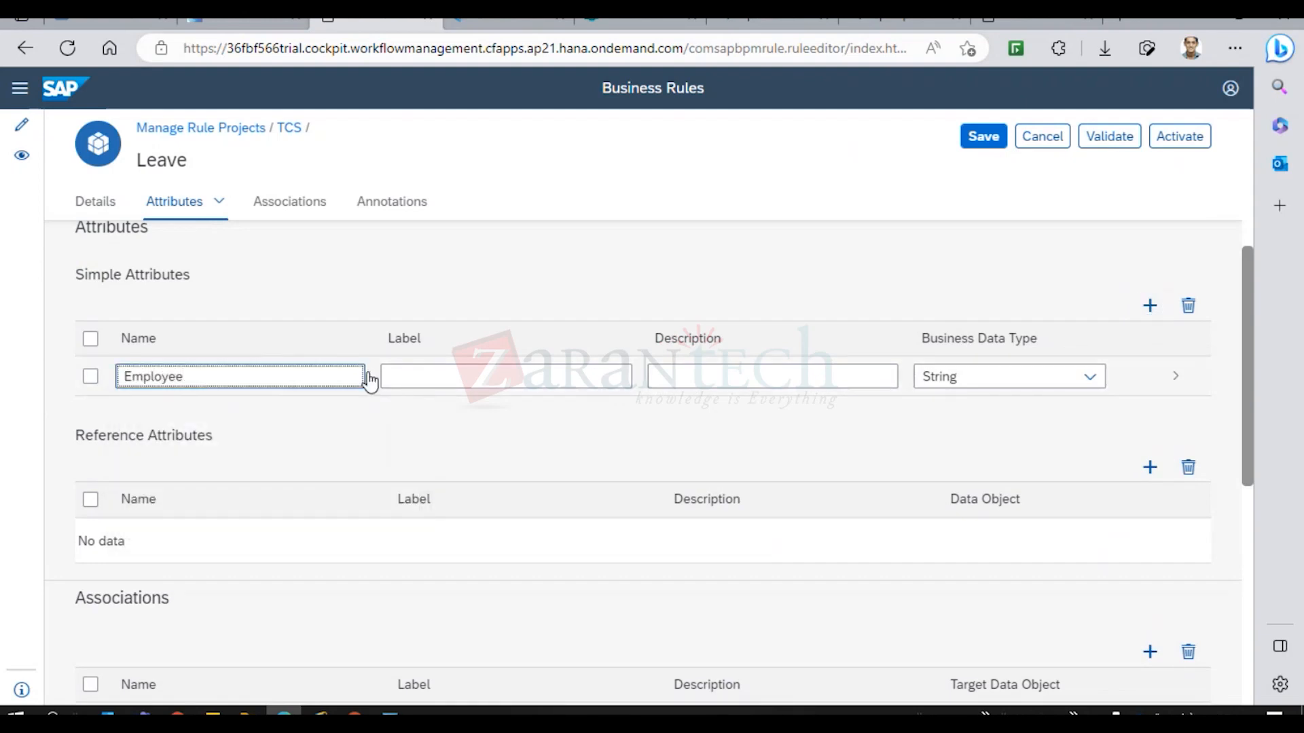
{"action": "left_click", "coordinate": [423, 377]}
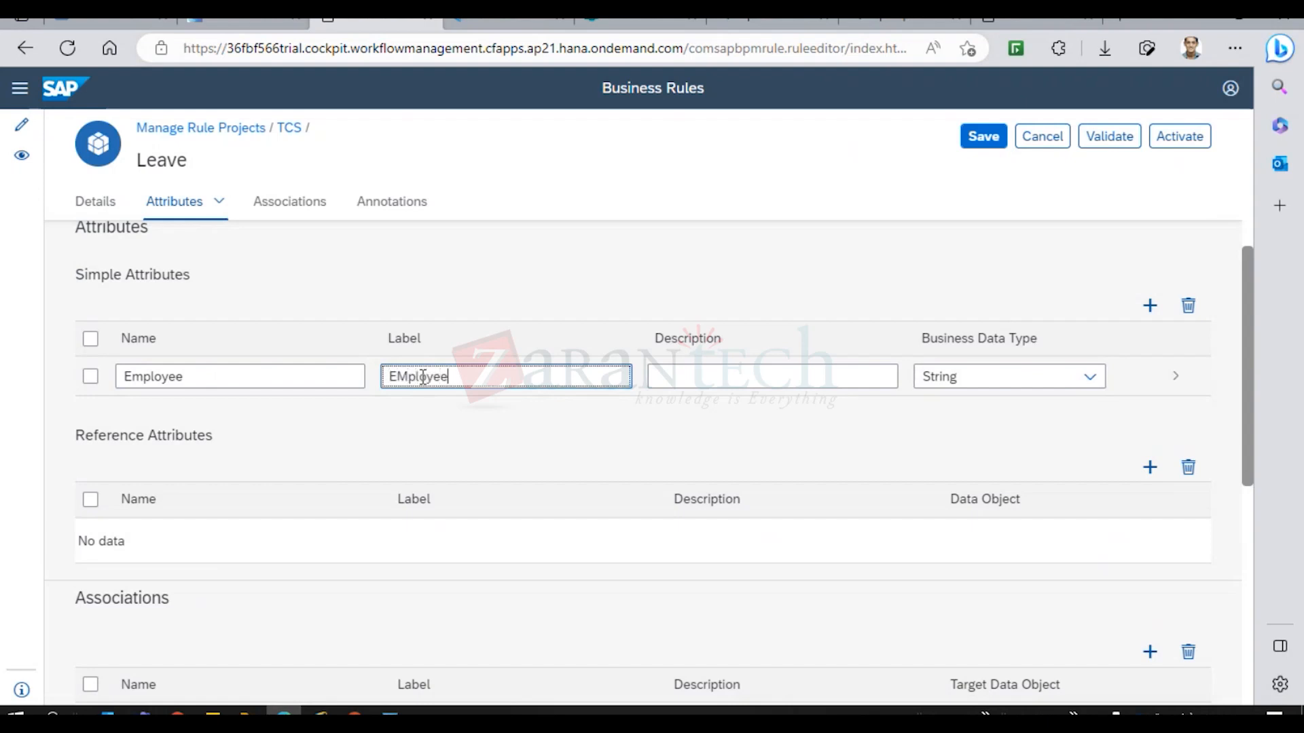
{"action": "right_click", "coordinate": [423, 377]}
{"action": "left_click", "coordinate": [430, 451]}
{"action": "left_click", "coordinate": [713, 373]}
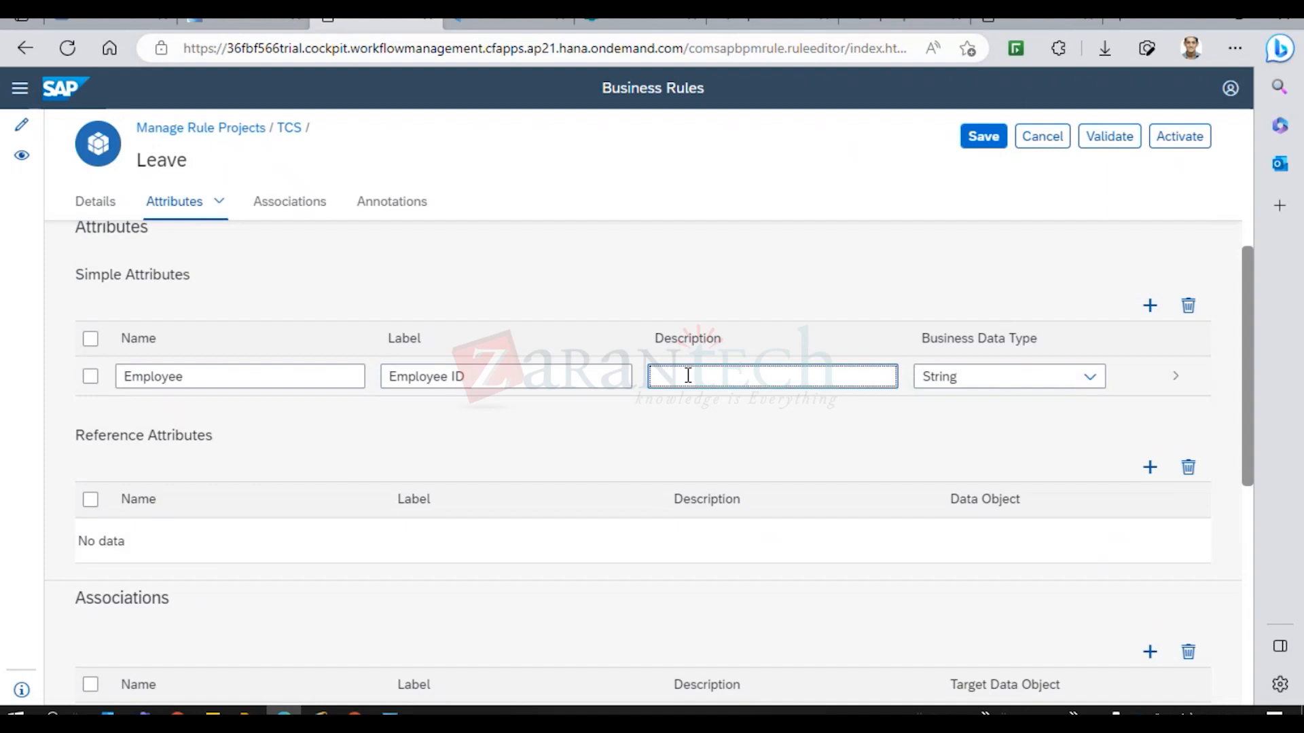
{"action": "type", "text": "EMployee ID"}
{"action": "right_click", "coordinate": [676, 381]}
{"action": "left_click", "coordinate": [693, 451]}
Set the Employee attribute's type to Number, save the data object, and reopen it for editing.
{"action": "left_click", "coordinate": [1003, 378]}
{"action": "left_click", "coordinate": [1092, 379]}
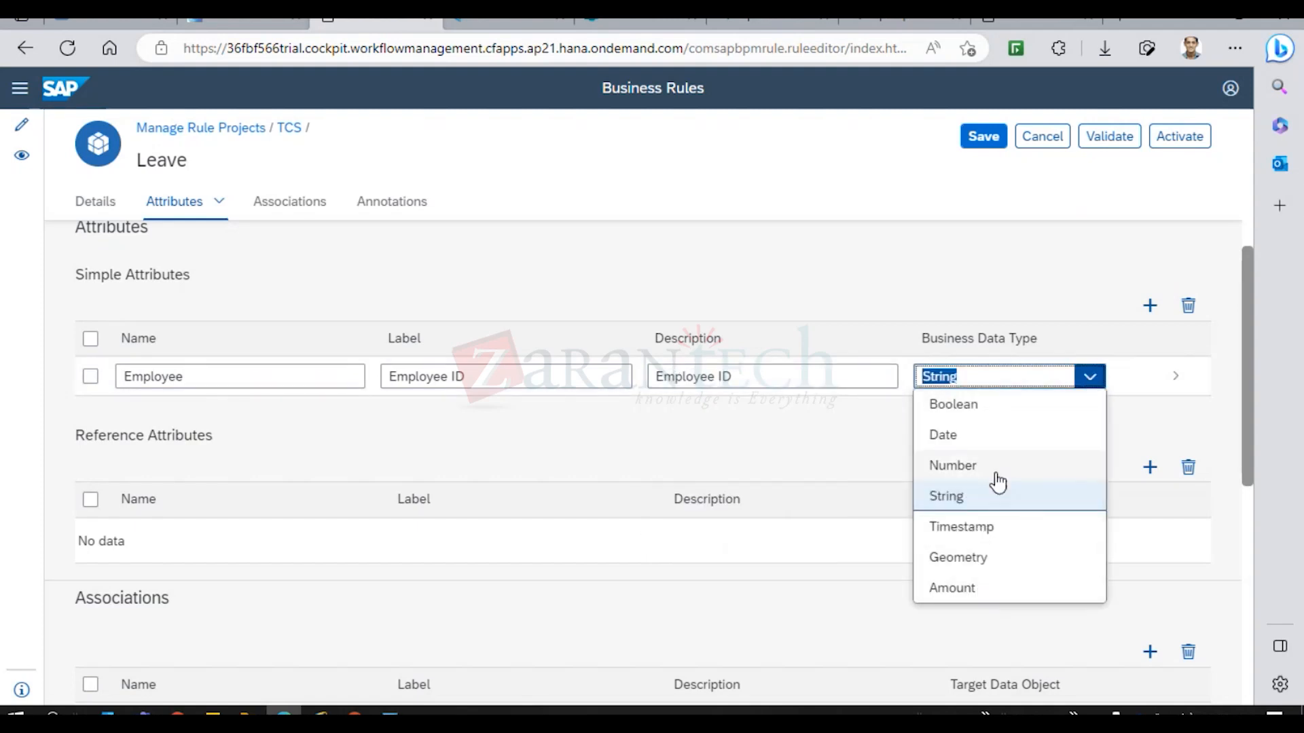
{"action": "left_click", "coordinate": [965, 492]}
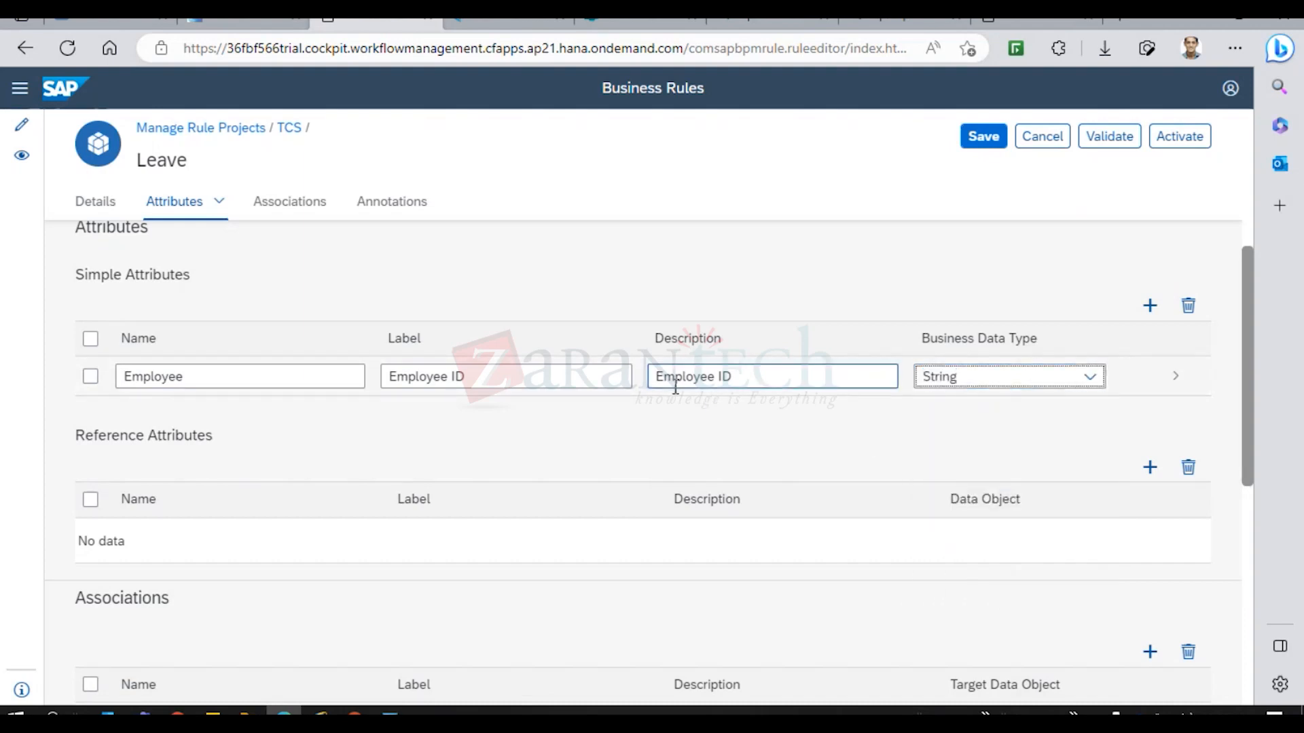
{"action": "left_click", "coordinate": [1088, 382]}
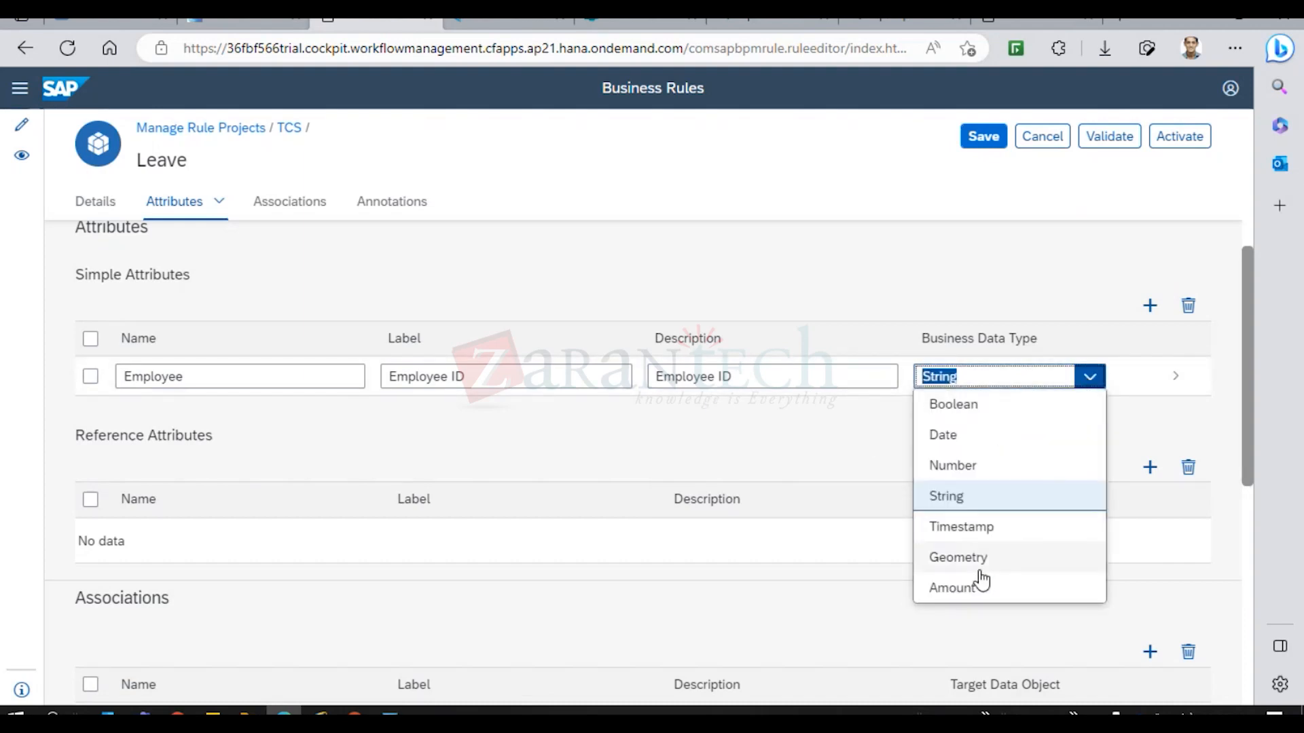
{"action": "left_click", "coordinate": [973, 467]}
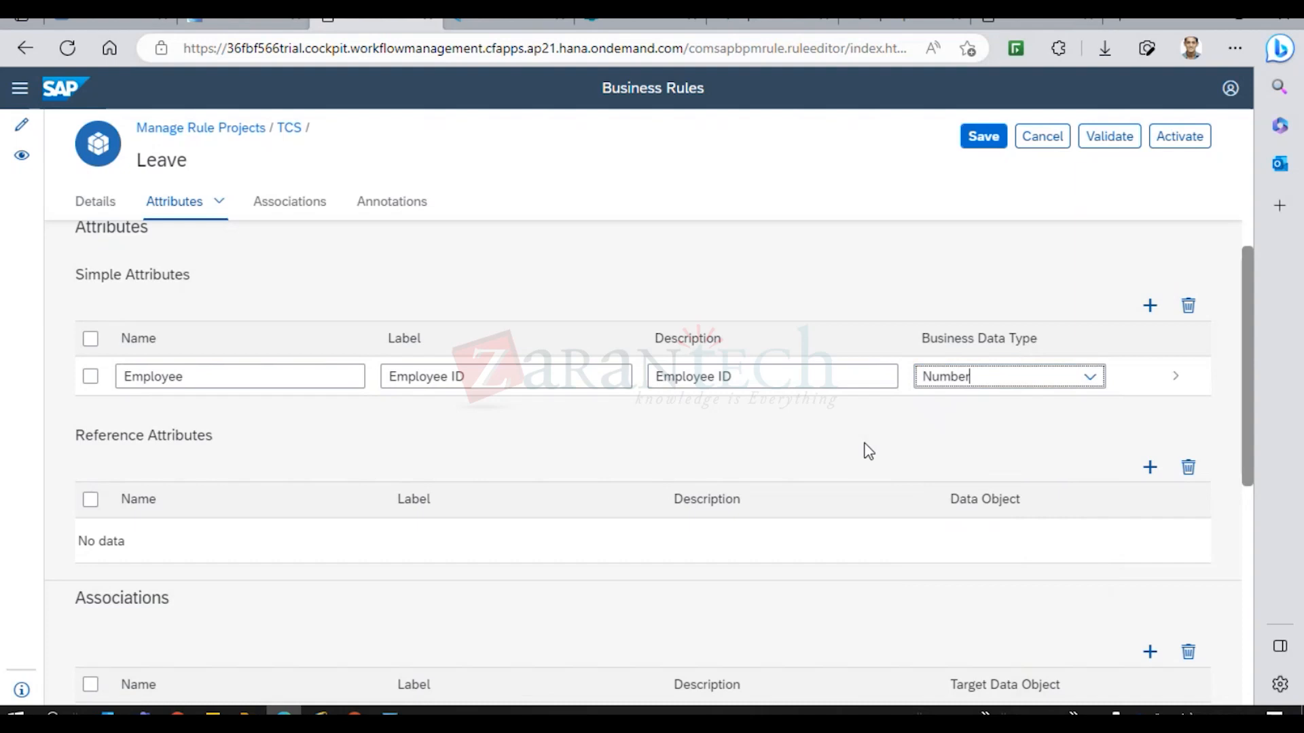
{"action": "left_click", "coordinate": [986, 138]}
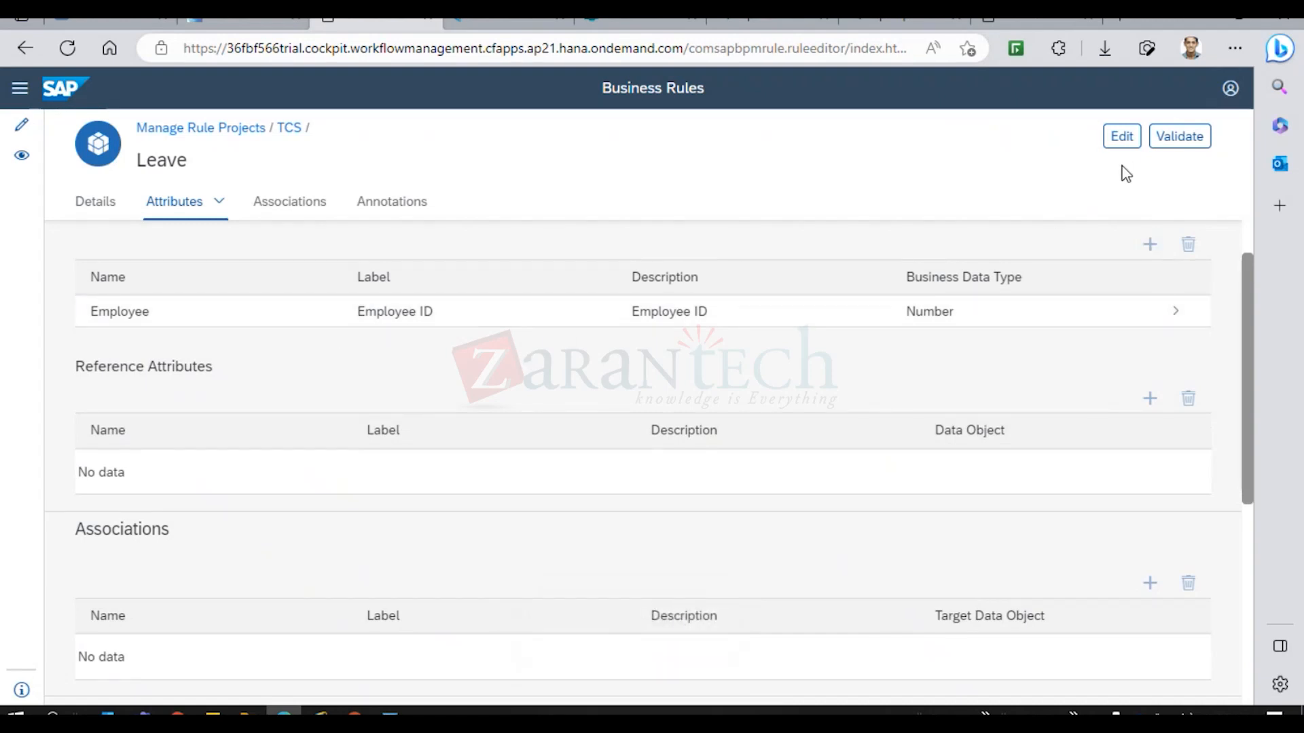
{"action": "left_click", "coordinate": [1122, 141]}
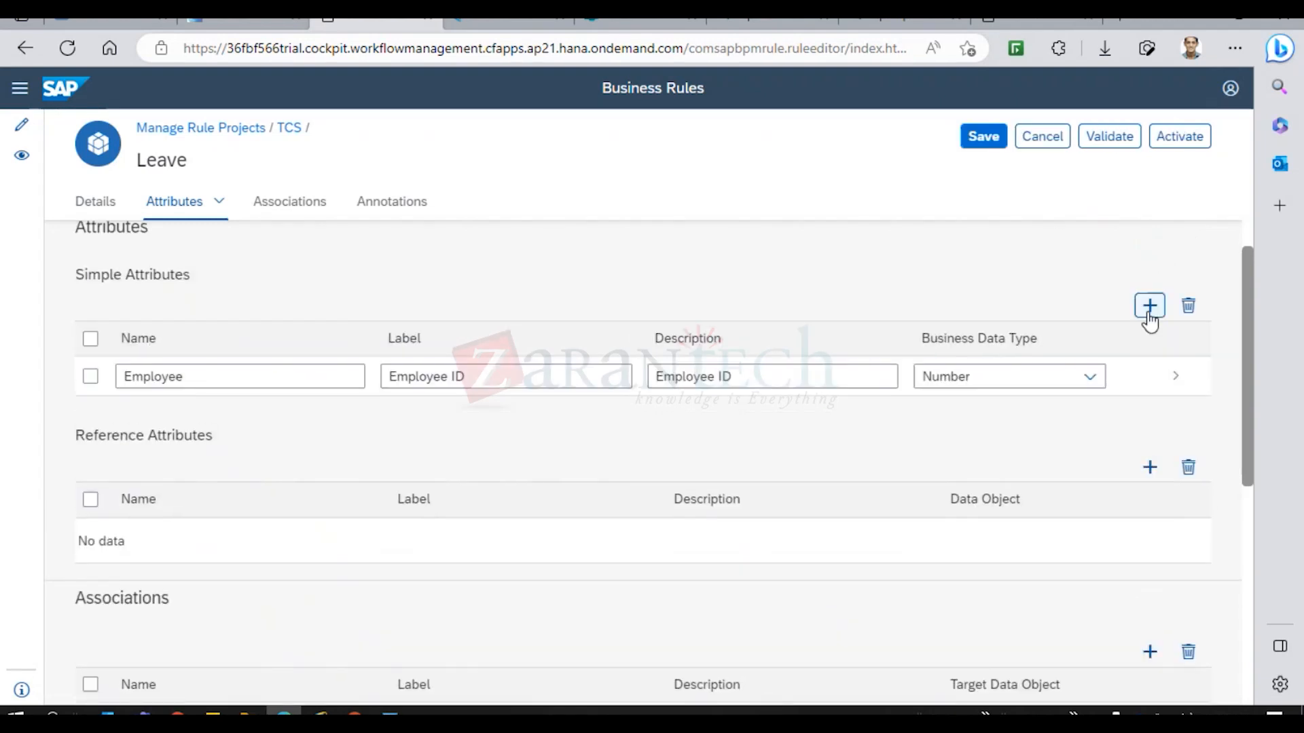
Add a second attribute 'Employee Name' with label and description 'Employee Name', and try saving.
{"action": "left_click", "coordinate": [1150, 306]}
{"action": "left_click", "coordinate": [177, 410]}
{"action": "type", "text": "E"}
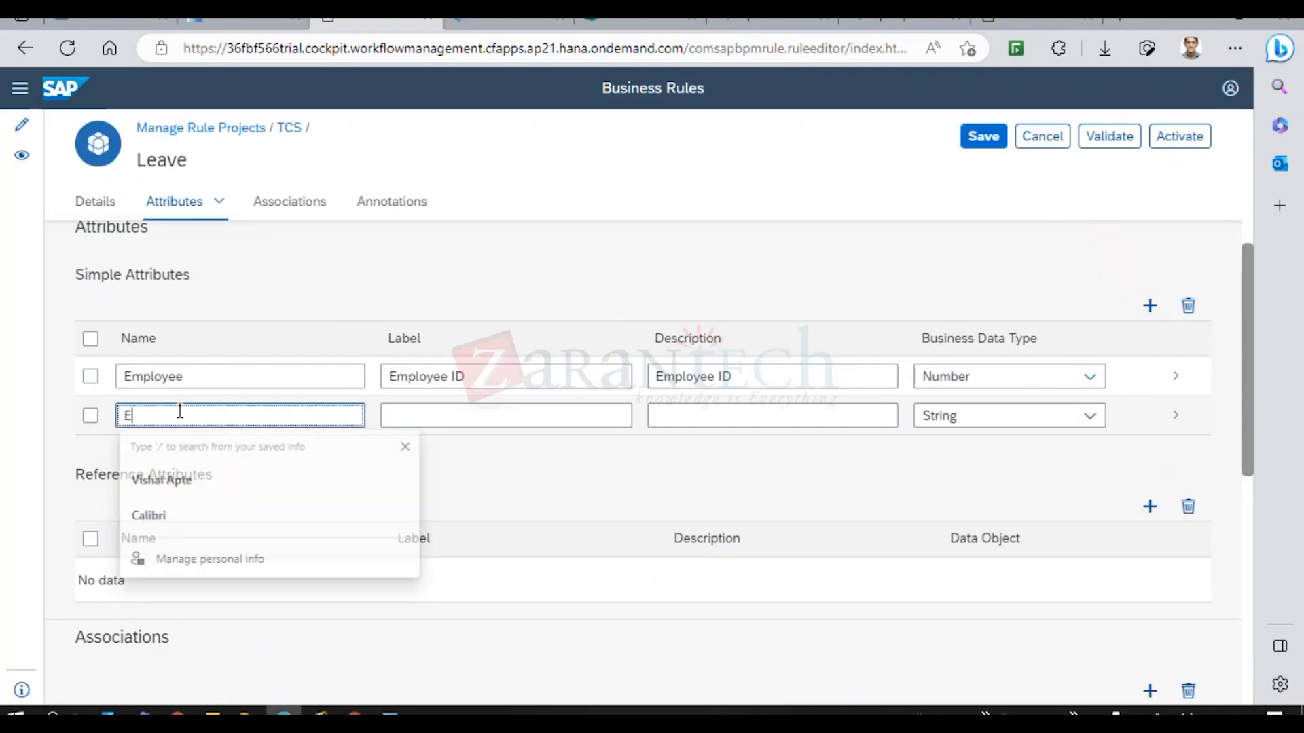
{"action": "type", "text": "mployee Name"}
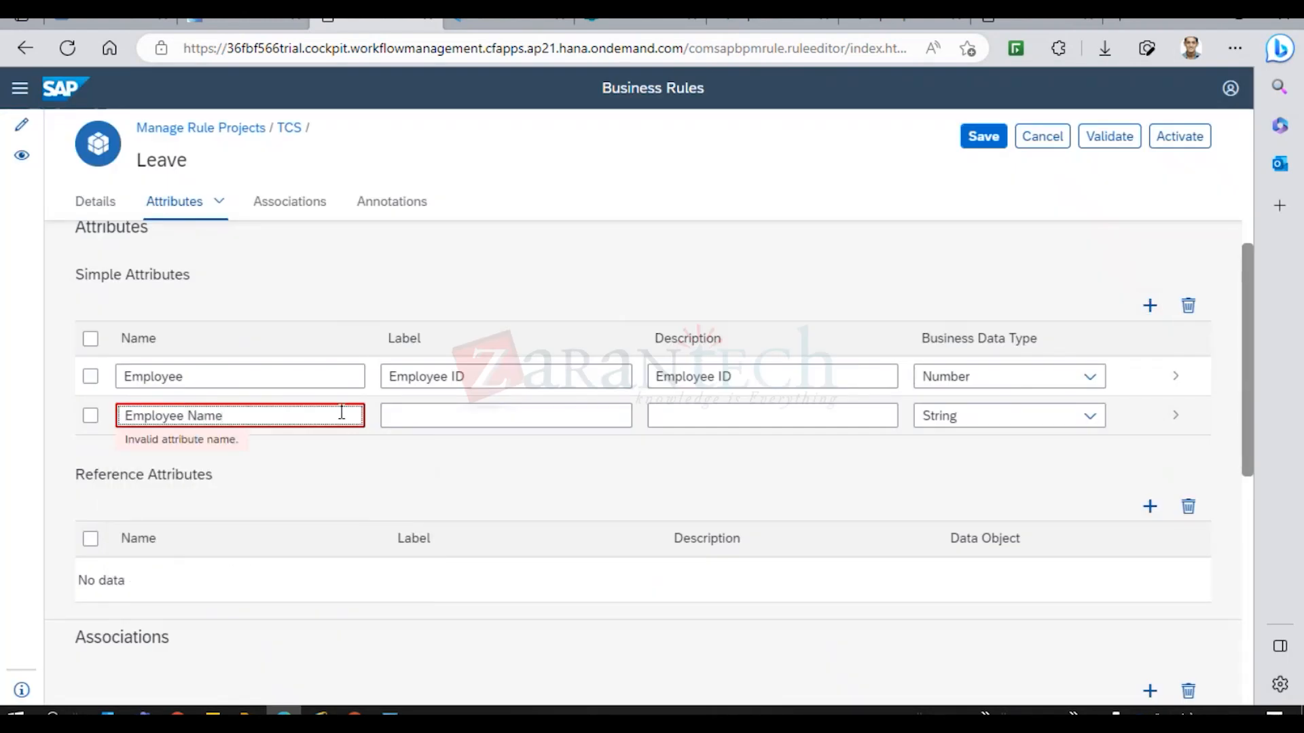
{"action": "left_click", "coordinate": [422, 407]}
{"action": "left_click", "coordinate": [256, 416]}
{"action": "key", "text": "ctrl+a"}
{"action": "key", "text": "ctrl+c"}
{"action": "left_click", "coordinate": [434, 416]}
{"action": "key", "text": "ctrl+v"}
{"action": "left_click", "coordinate": [686, 418]}
{"action": "key", "text": "ctrl+v"}
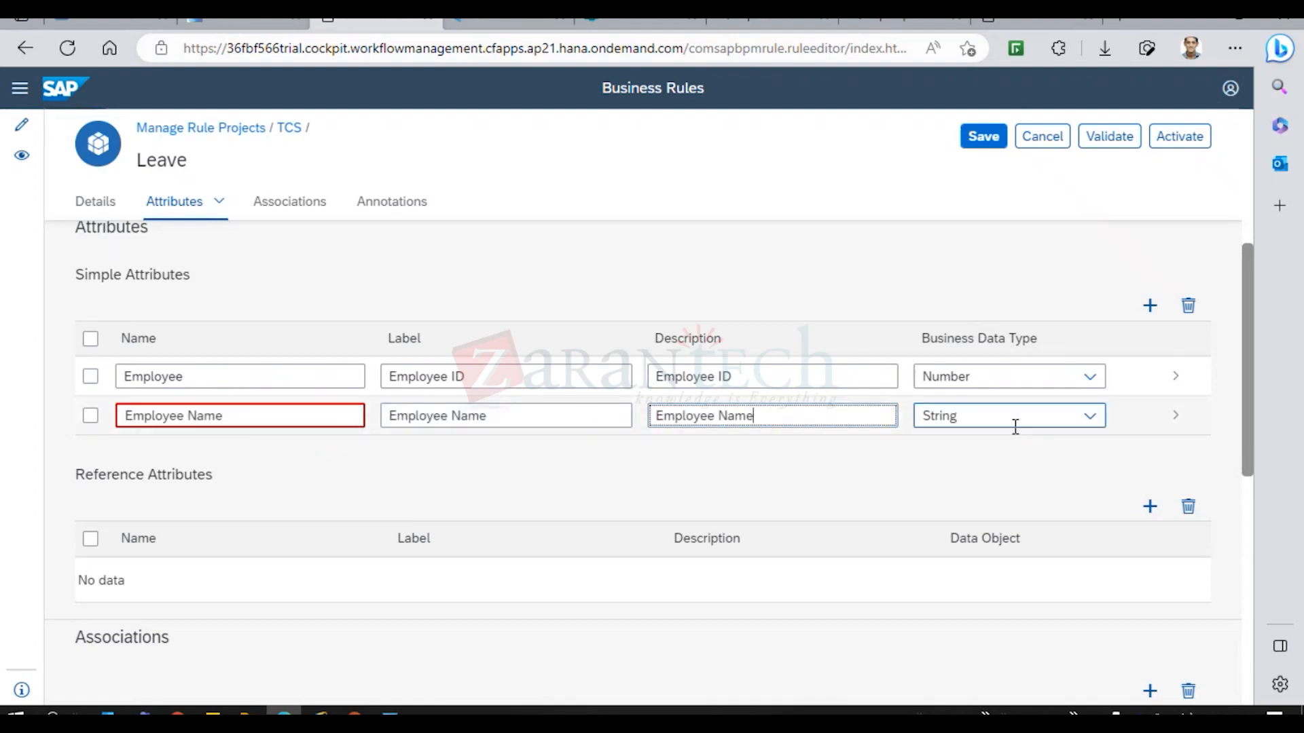
{"action": "left_click", "coordinate": [981, 130]}
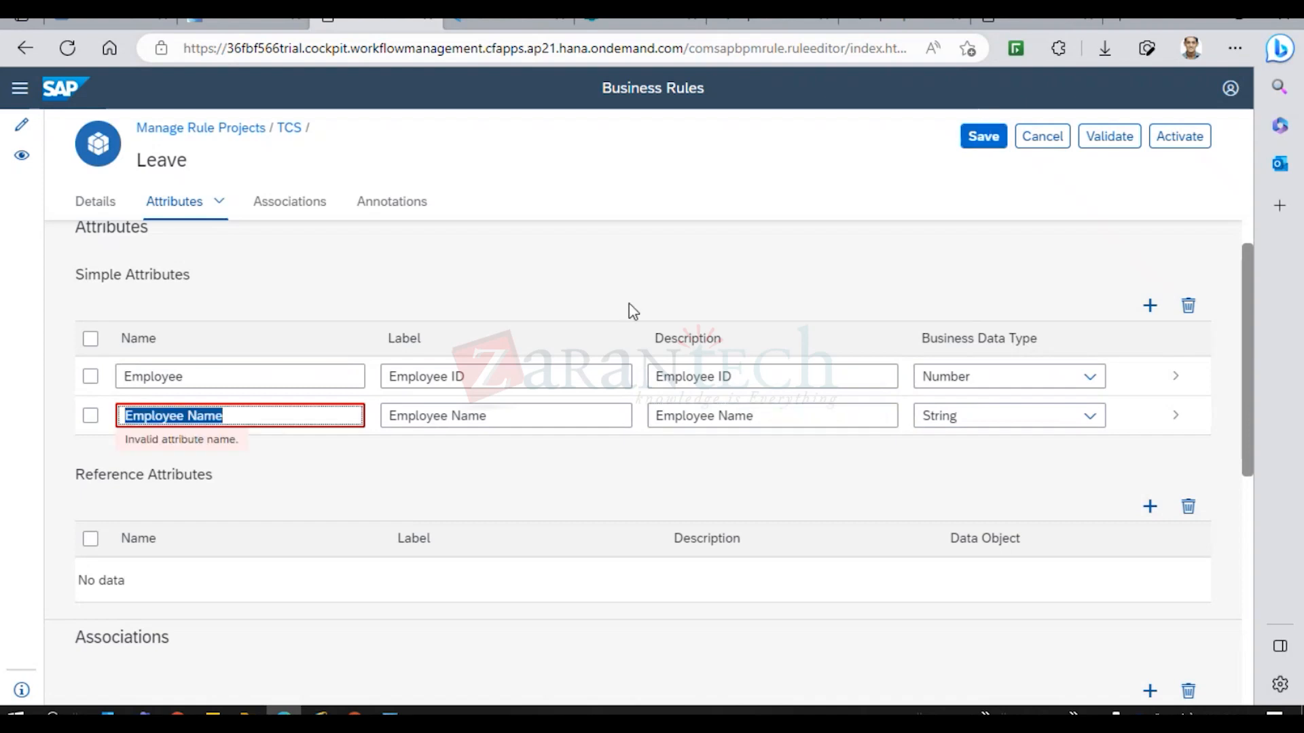
Rename the attribute to Employee_Name to fix the invalid name and save the data object.
{"action": "left_click", "coordinate": [188, 417]}
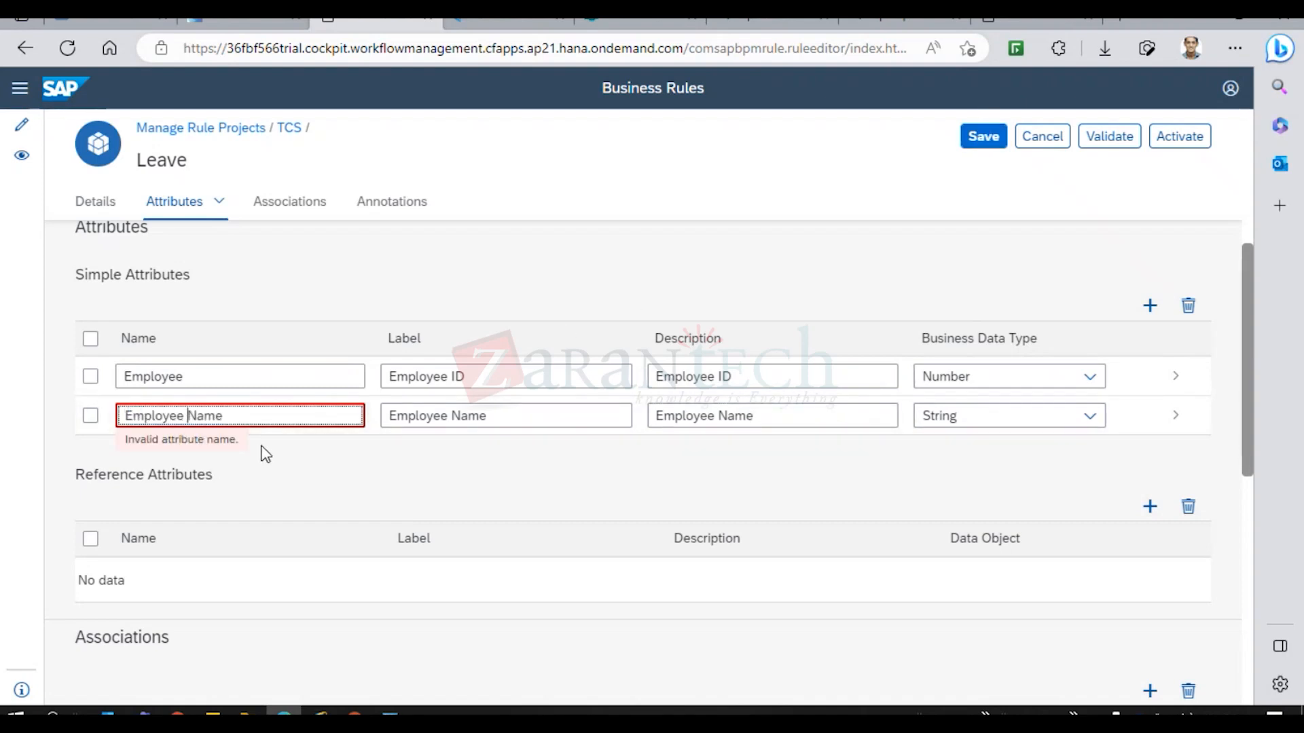
{"action": "key", "text": "BackSpace"}
{"action": "type", "text": "_"}
{"action": "left_click", "coordinate": [992, 138]}
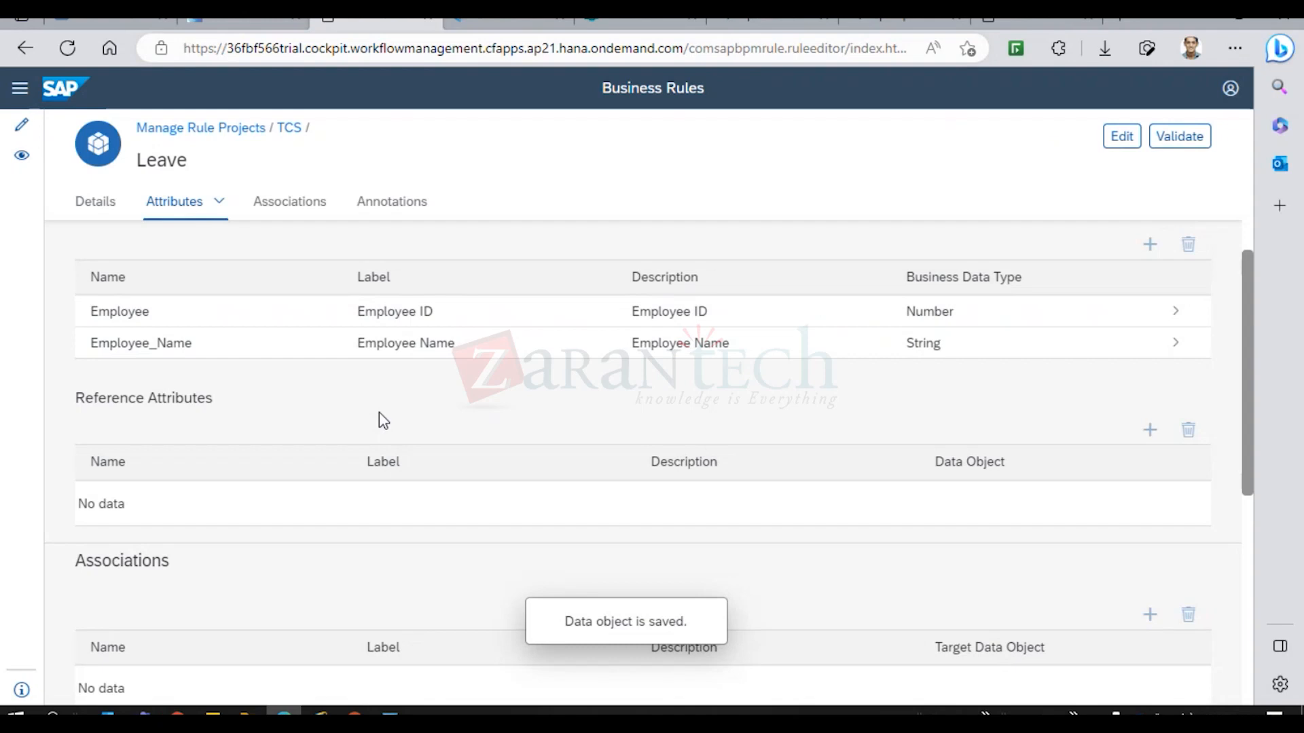
Edit the data object and add a third attribute named Leave_Type.
{"action": "left_click", "coordinate": [1124, 139]}
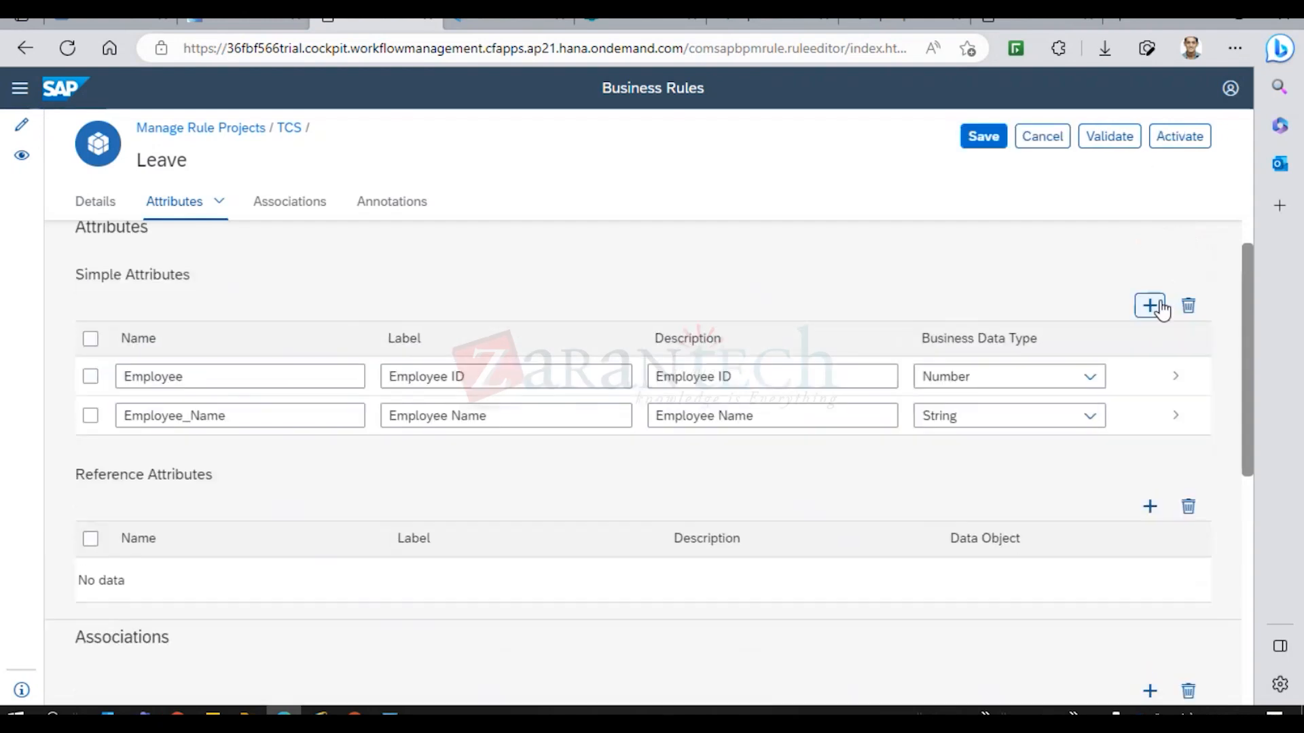
{"action": "left_click", "coordinate": [1152, 307]}
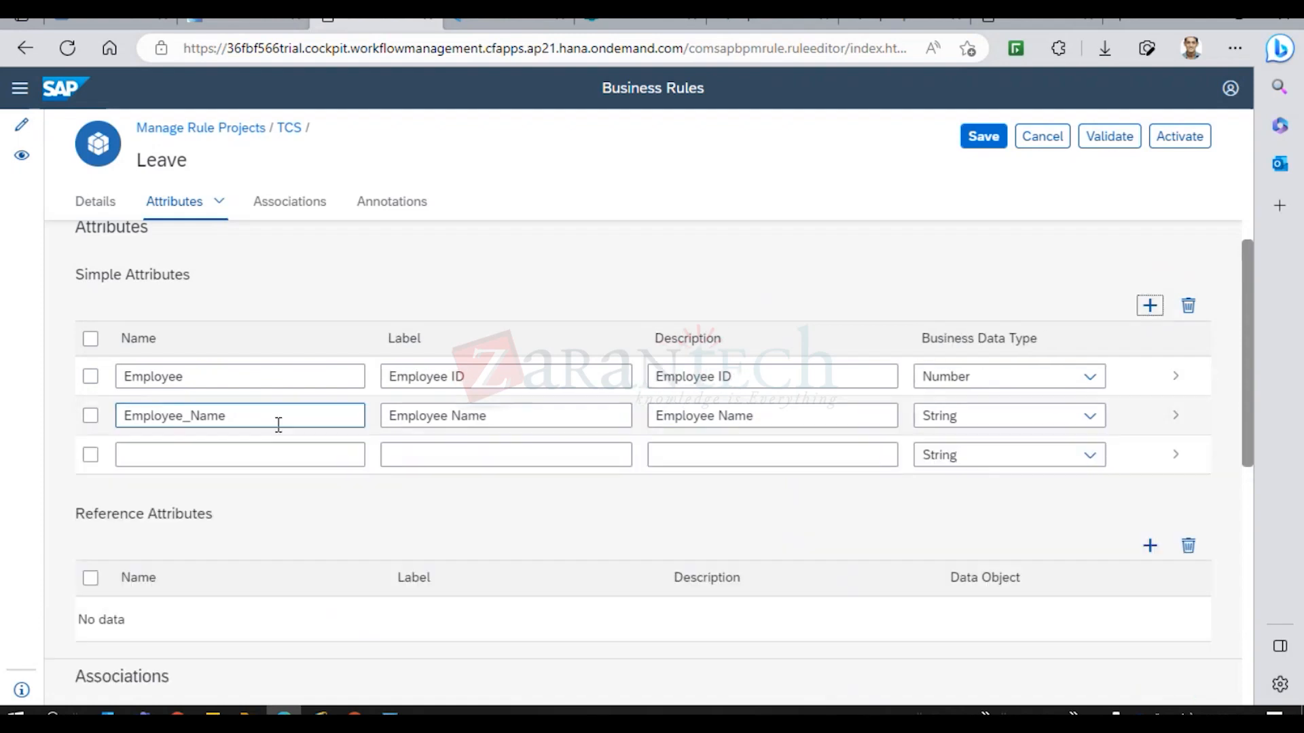
{"action": "left_click", "coordinate": [277, 449]}
{"action": "left_click", "coordinate": [277, 449]}
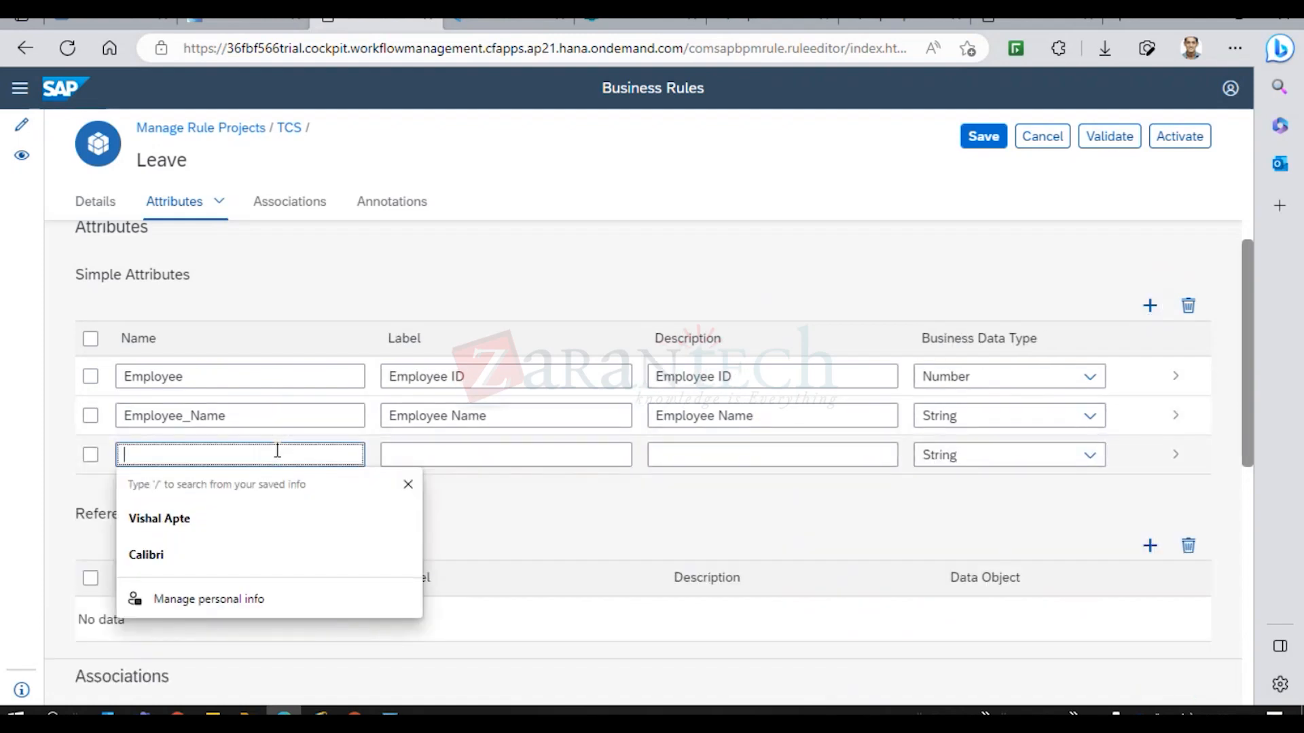
{"action": "type", "text": "EMployee"}
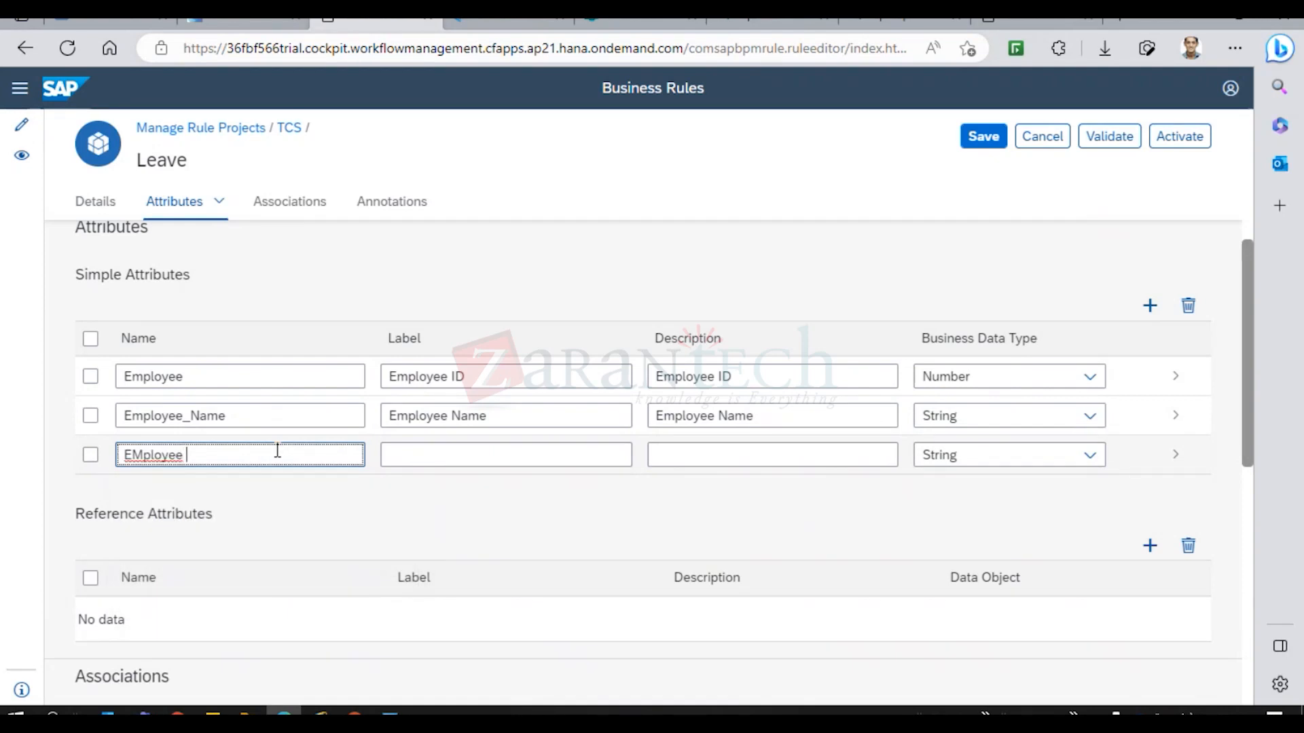
{"action": "key", "text": "BackSpace"}
{"action": "key", "text": "BackSpace"}
{"action": "key", "text": "BackSpace"}
{"action": "key", "text": "BackSpace"}
{"action": "key", "text": "BackSpace"}
{"action": "key", "text": "BackSpace"}
{"action": "key", "text": "BackSpace"}
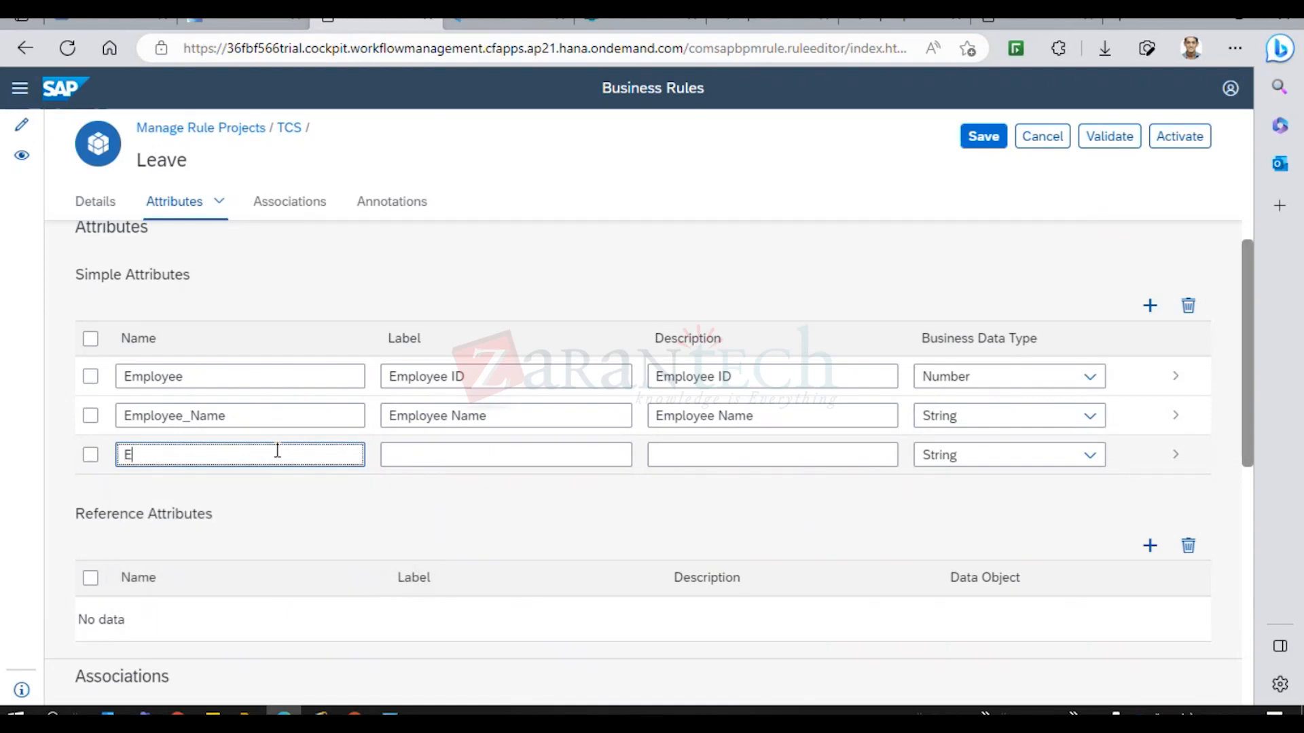
{"action": "type", "text": "mployee_Type"}
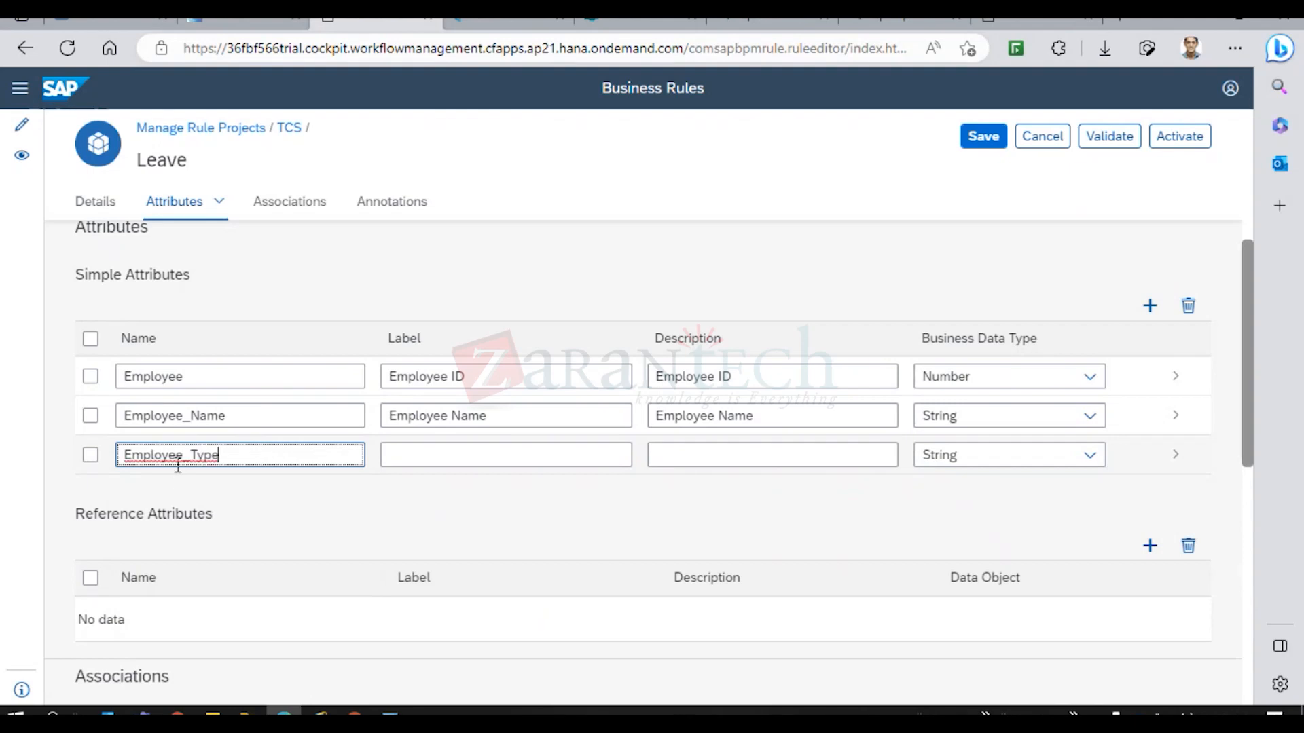
{"action": "left_click_drag", "start_coordinate": [186, 455], "coordinate": [90, 466]}
{"action": "type", "text": "Leave"}
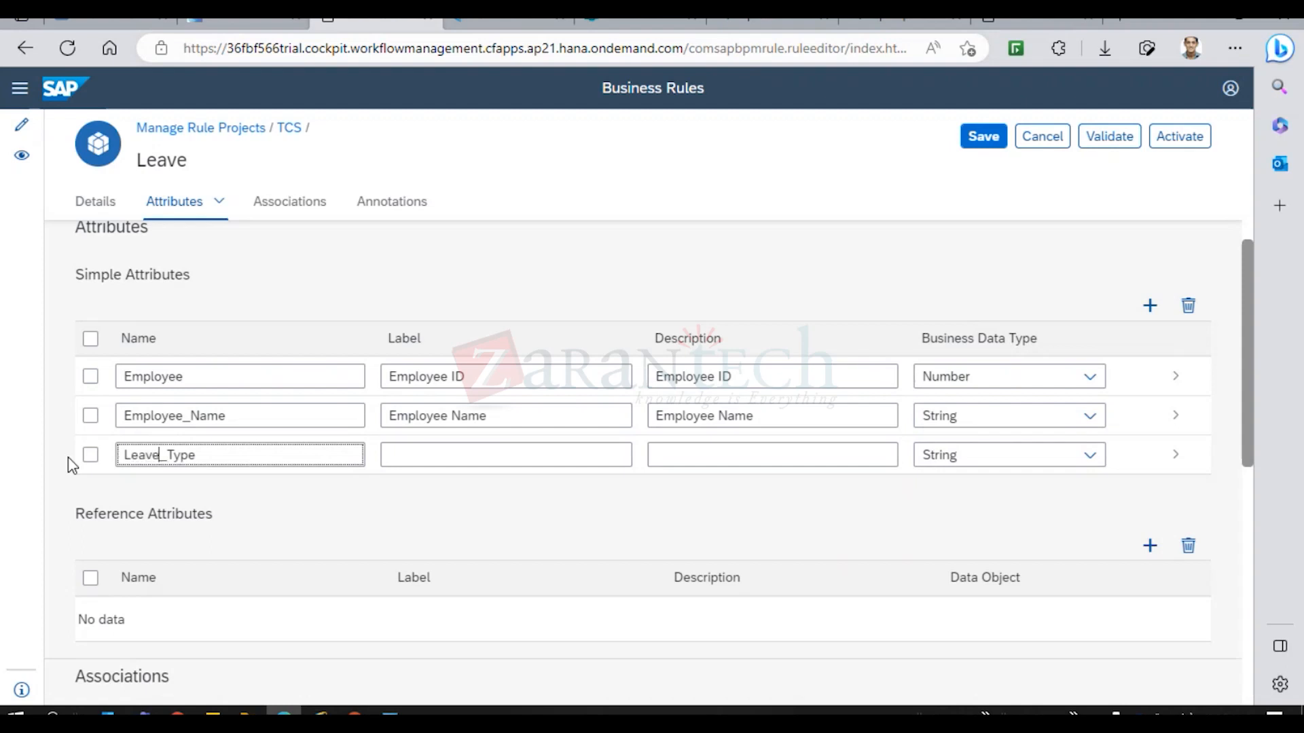
Use Leave_Type as the attribute's label and description, then save the data object.
{"action": "left_click_drag", "start_coordinate": [242, 454], "coordinate": [97, 471]}
{"action": "key", "text": "ctrl+c"}
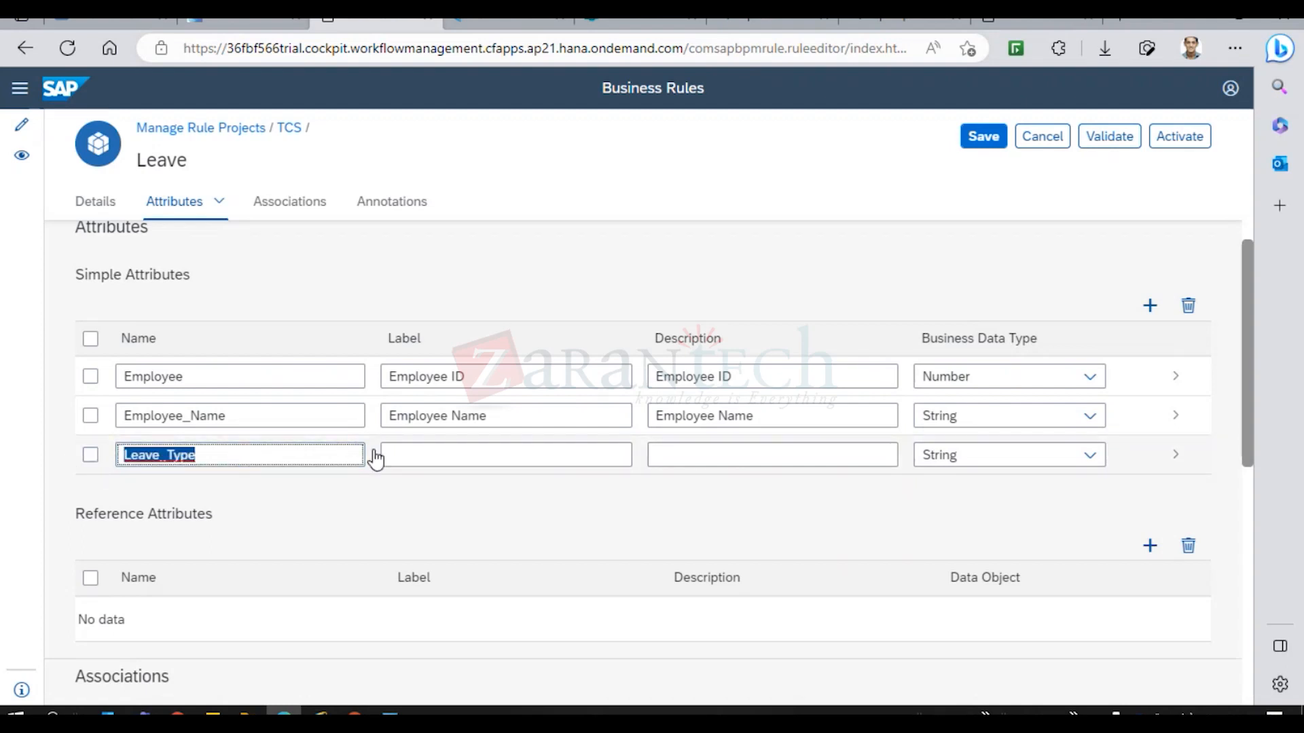
{"action": "left_click", "coordinate": [407, 455]}
{"action": "key", "text": "ctrl+v"}
{"action": "left_click", "coordinate": [745, 451]}
{"action": "key", "text": "ctrl+v"}
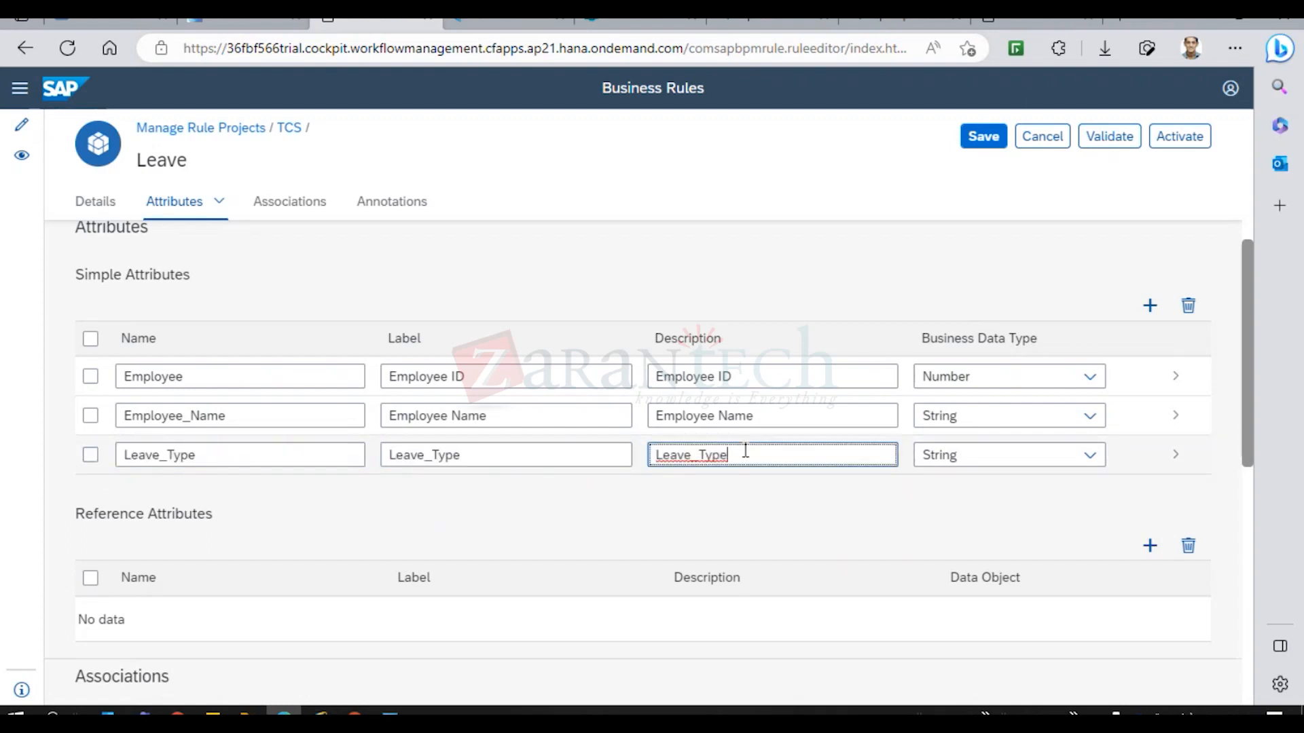
{"action": "left_click", "coordinate": [986, 139]}
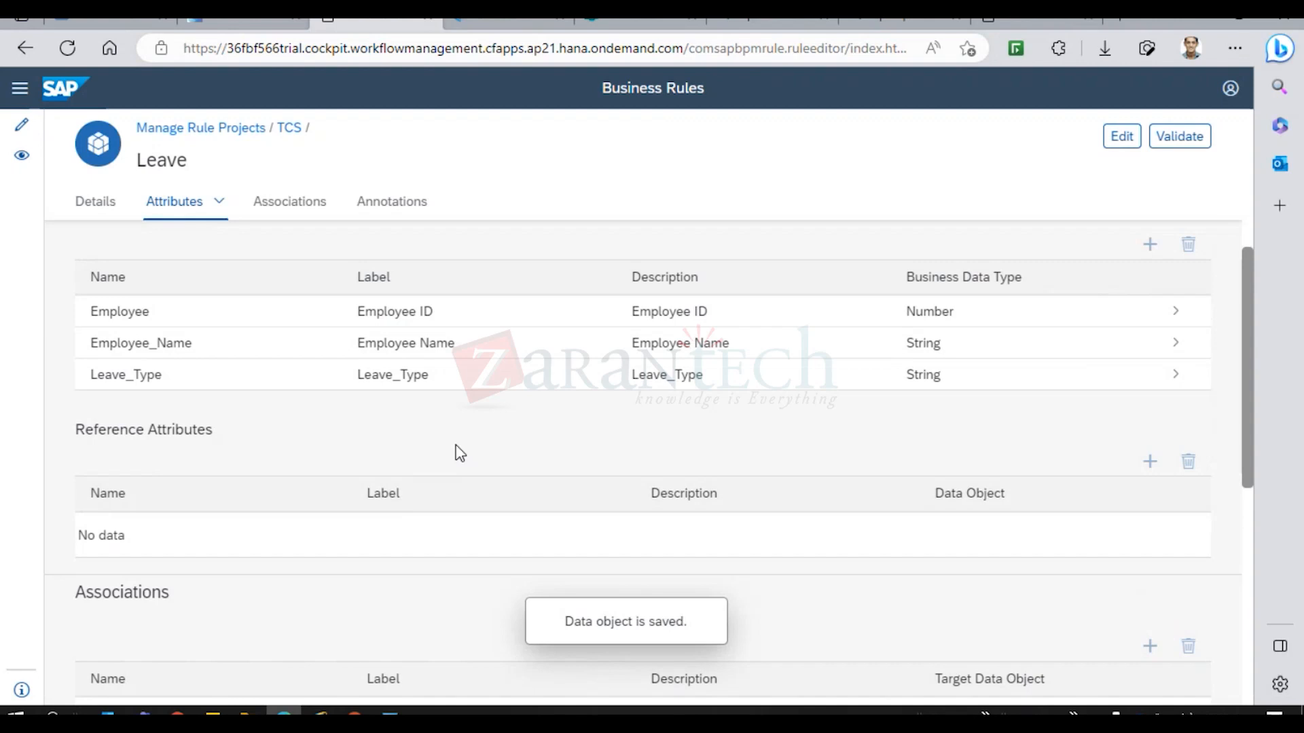
Validate the Employee_Leave data object with Employee, Employee_Name and Leave_Type attributes.
{"action": "left_click_drag", "start_coordinate": [1252, 397], "coordinate": [1248, 472]}
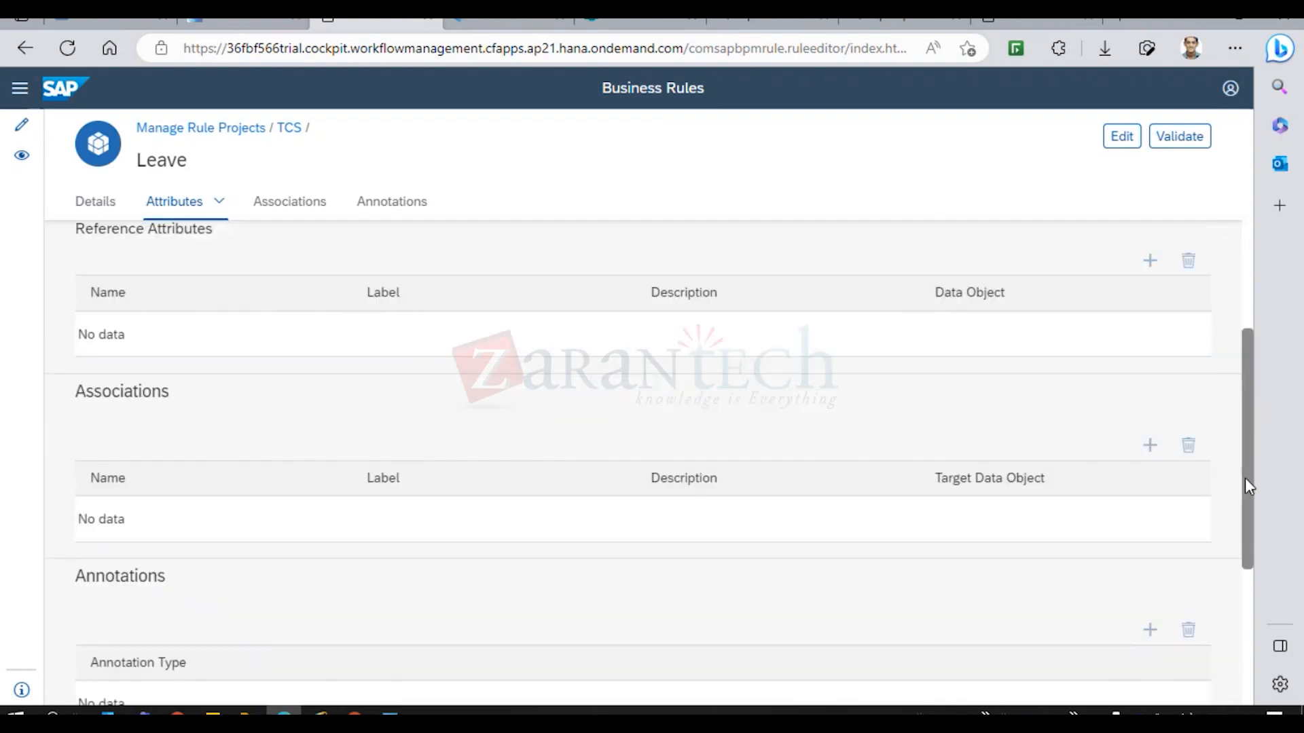
{"action": "left_click_drag", "start_coordinate": [1251, 478], "coordinate": [1269, 283]}
{"action": "left_click", "coordinate": [1179, 136]}
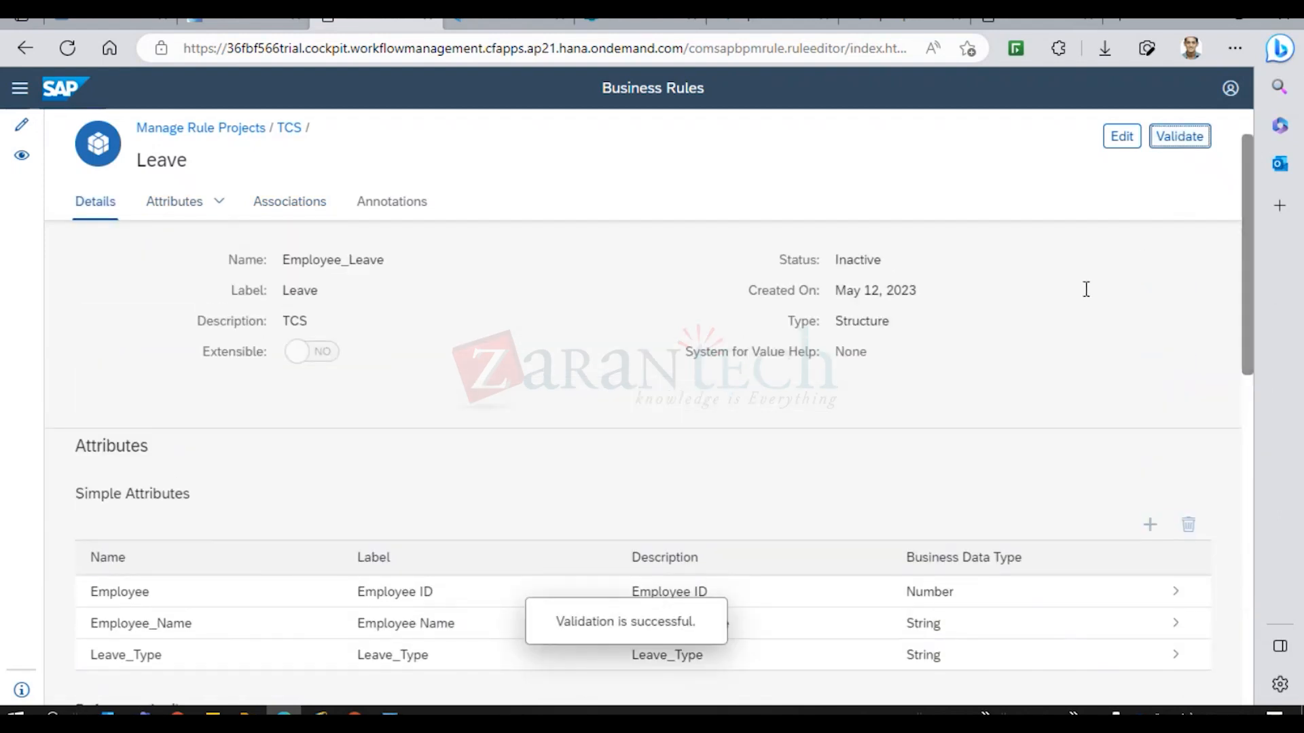
{"action": "scroll", "coordinate": [1087, 289], "scroll_direction": "up", "scroll_amount": 1}
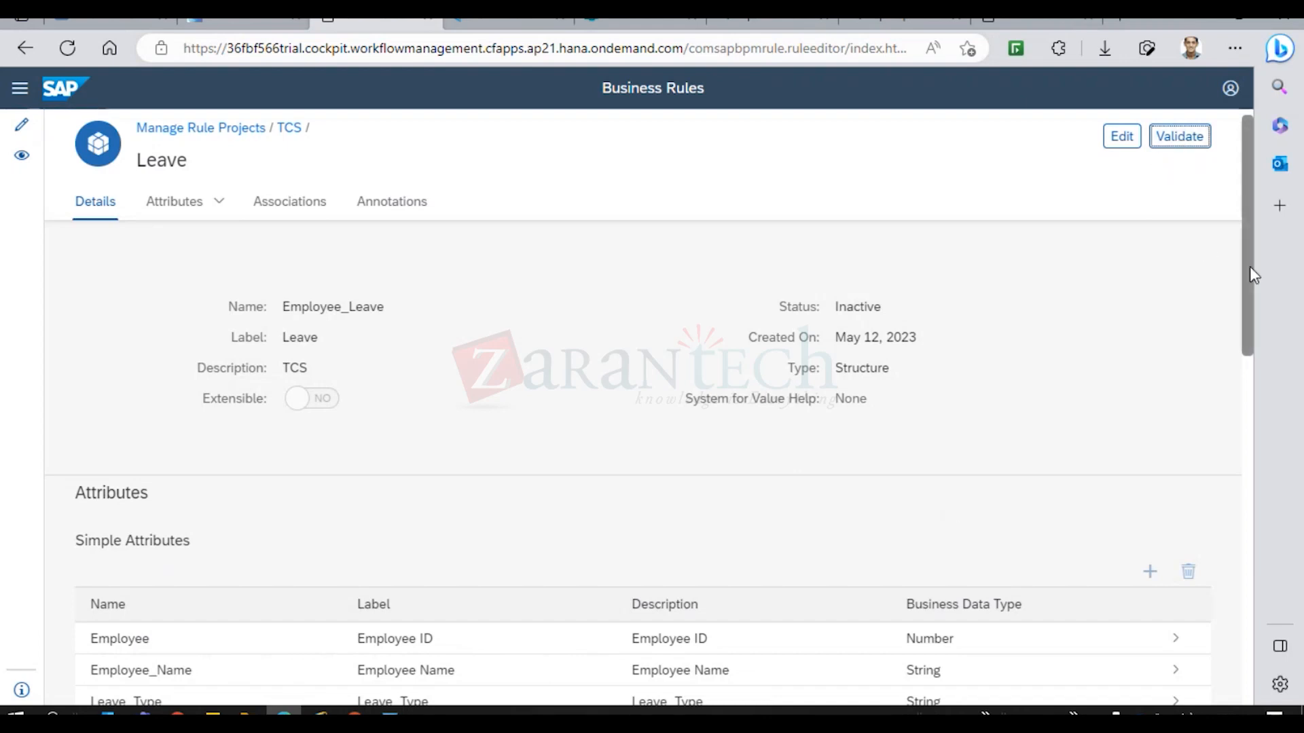
{"action": "left_click_drag", "start_coordinate": [1249, 266], "coordinate": [1249, 197]}
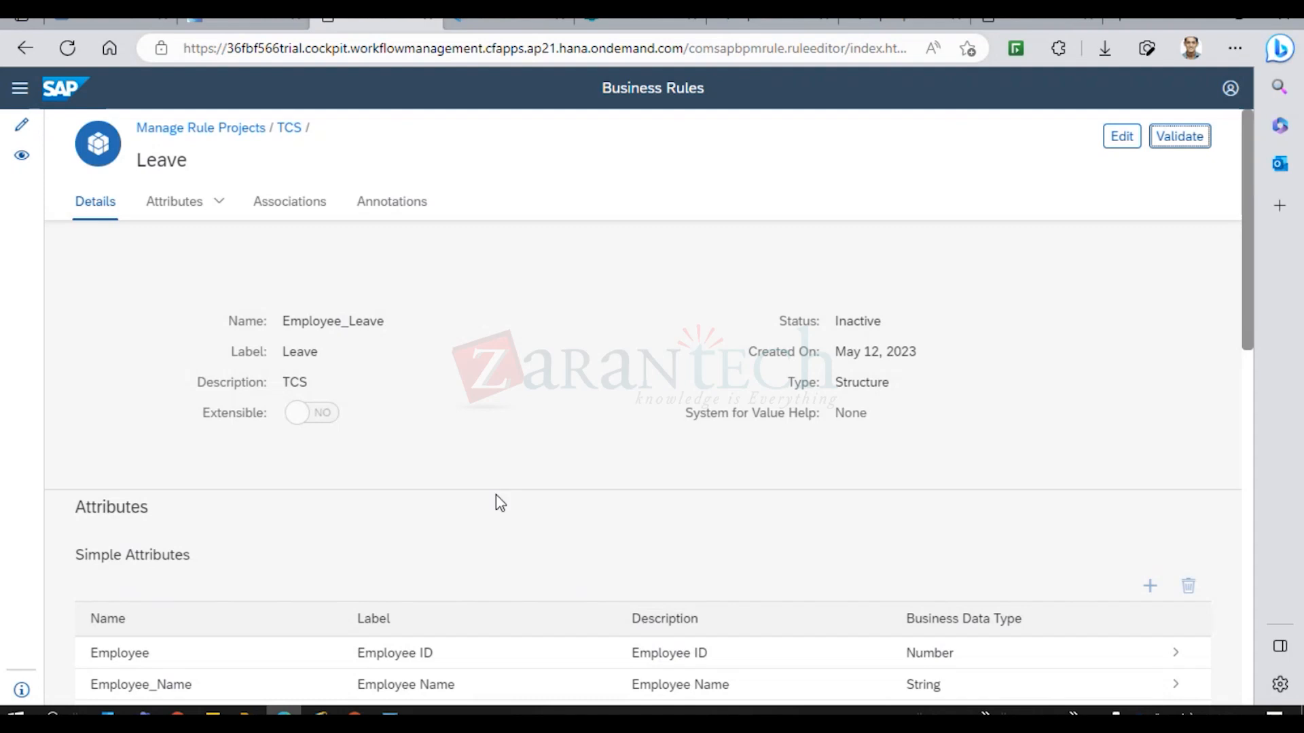
{"action": "left_click", "coordinate": [1173, 143]}
Back on Manage Rule Projects, add both ID columns to the projects table to show Employee's ID.
{"action": "left_click", "coordinate": [186, 129]}
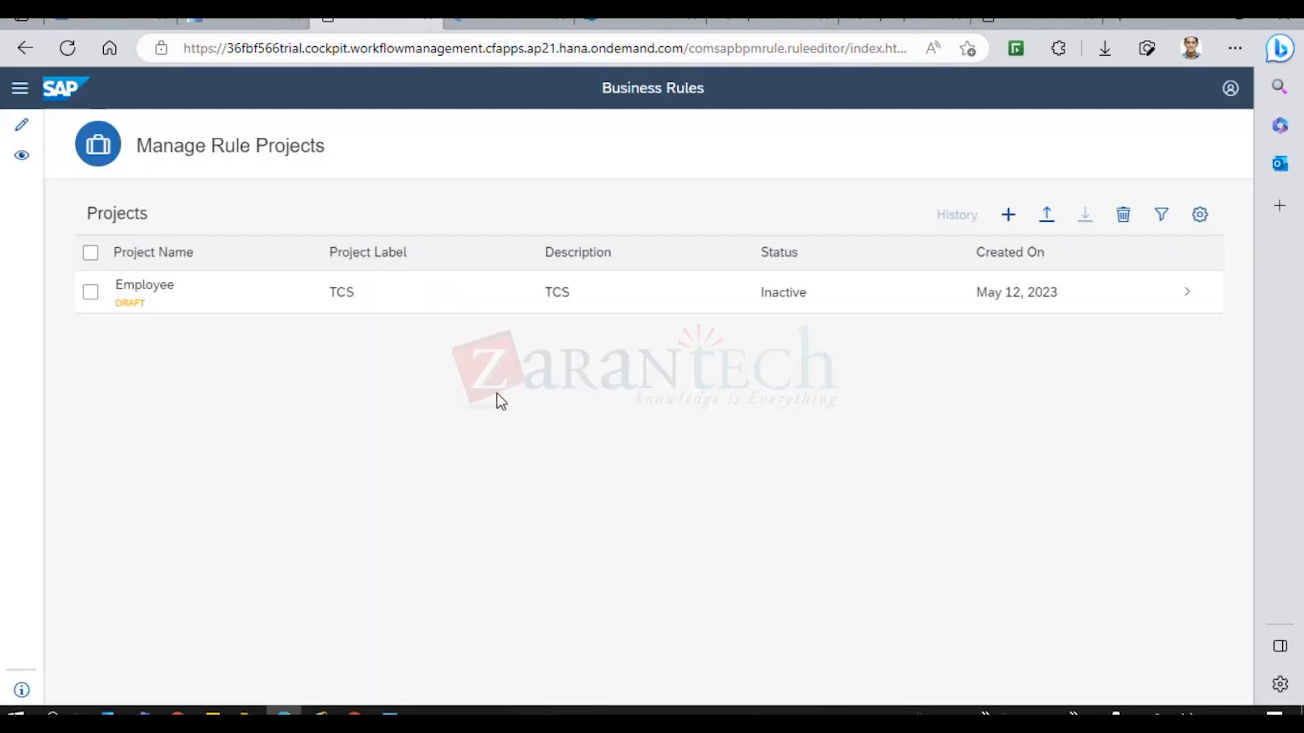
{"action": "left_click", "coordinate": [92, 292]}
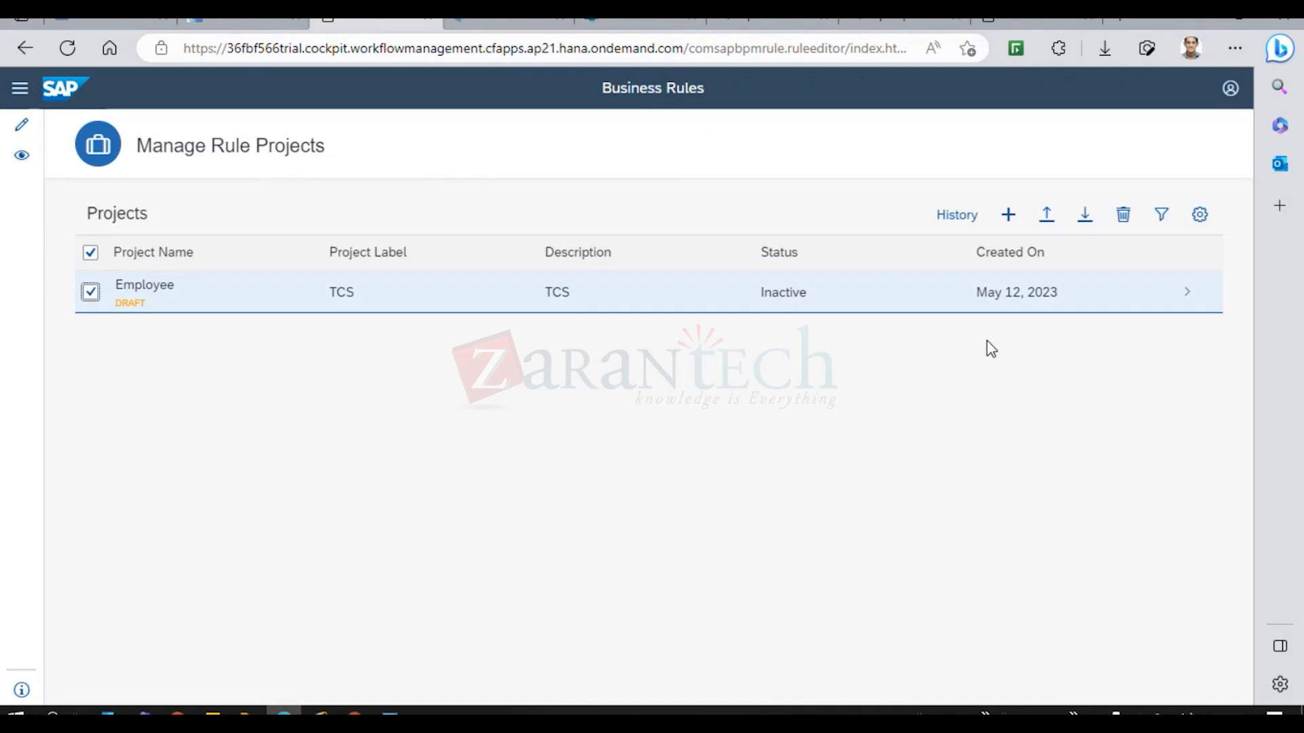
{"action": "left_click", "coordinate": [1198, 218]}
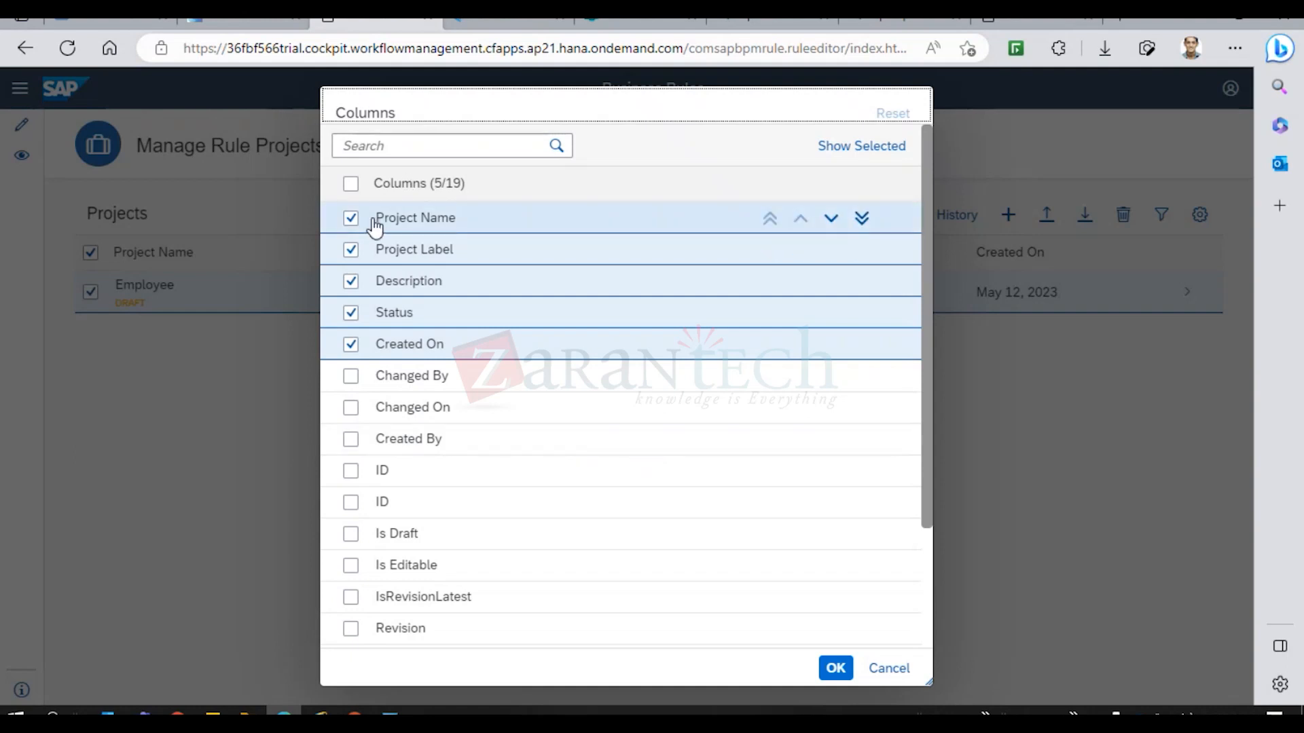
{"action": "left_click", "coordinate": [353, 471]}
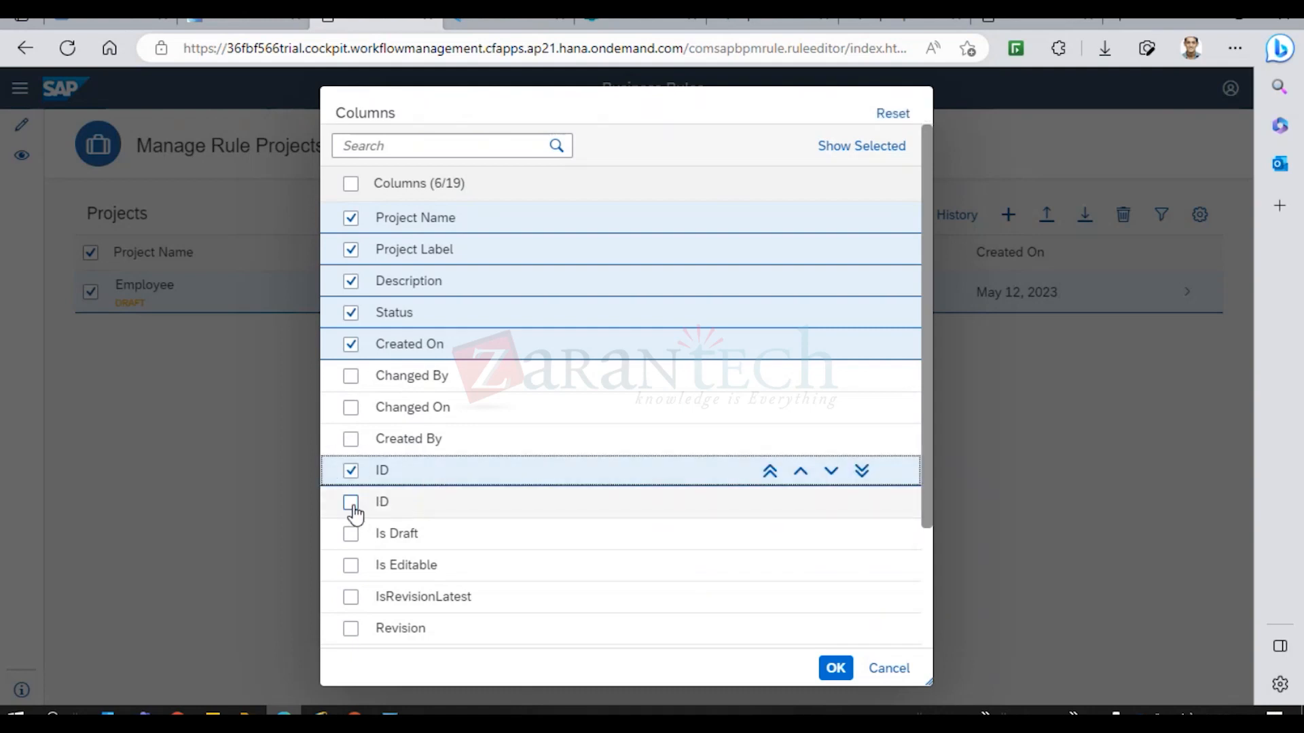
{"action": "left_click", "coordinate": [351, 504]}
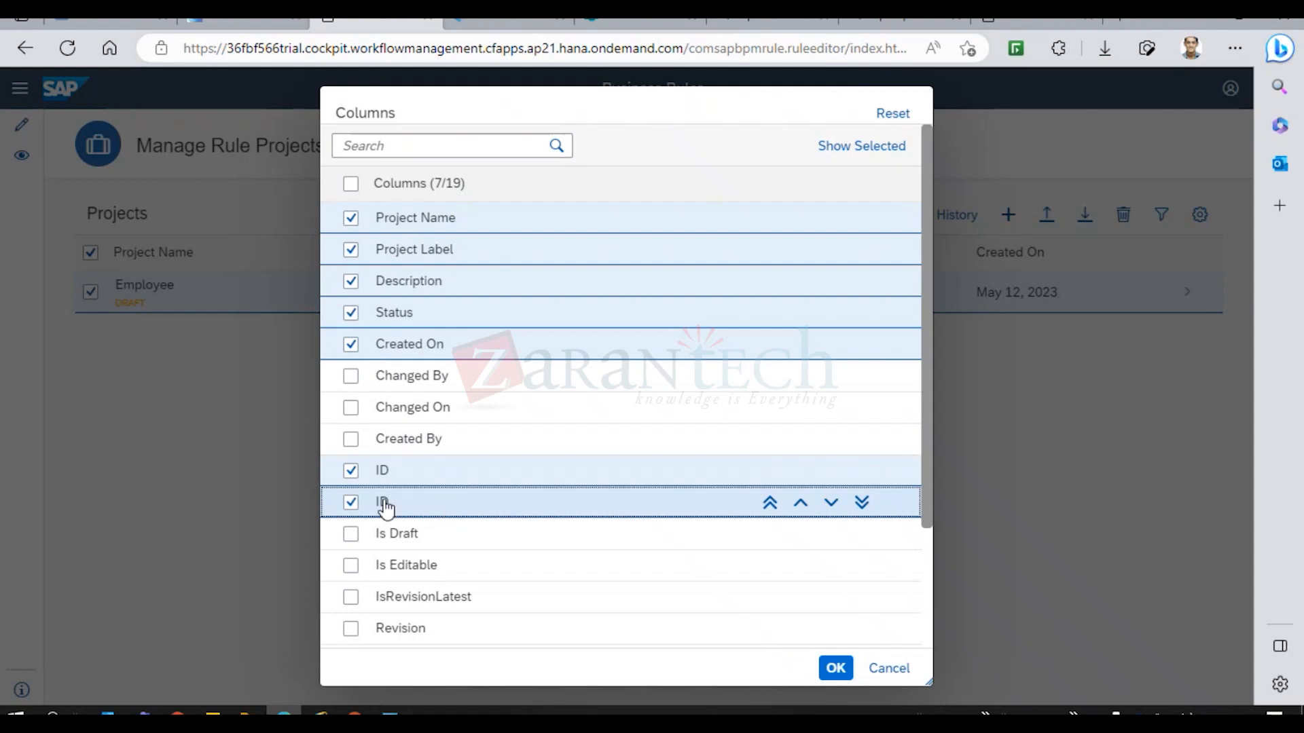
{"action": "left_click", "coordinate": [837, 669]}
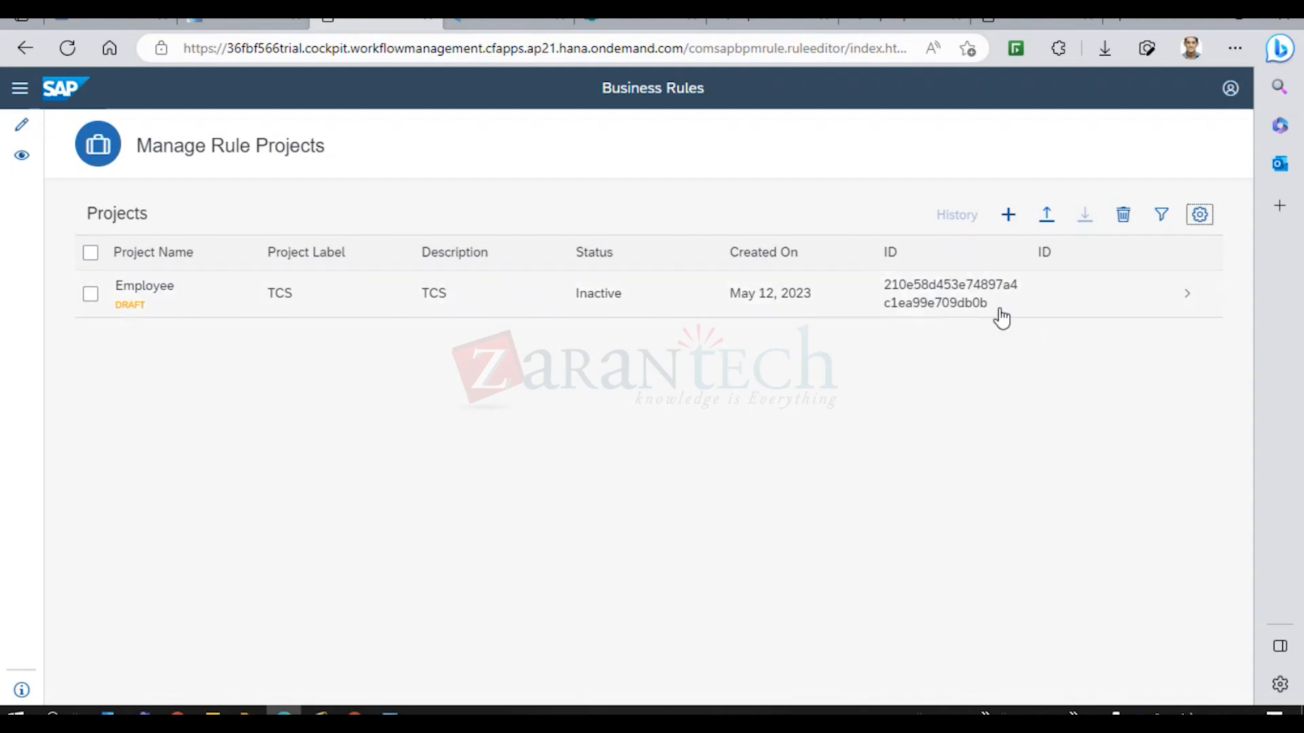
{"action": "left_click_drag", "start_coordinate": [992, 316], "coordinate": [889, 299]}
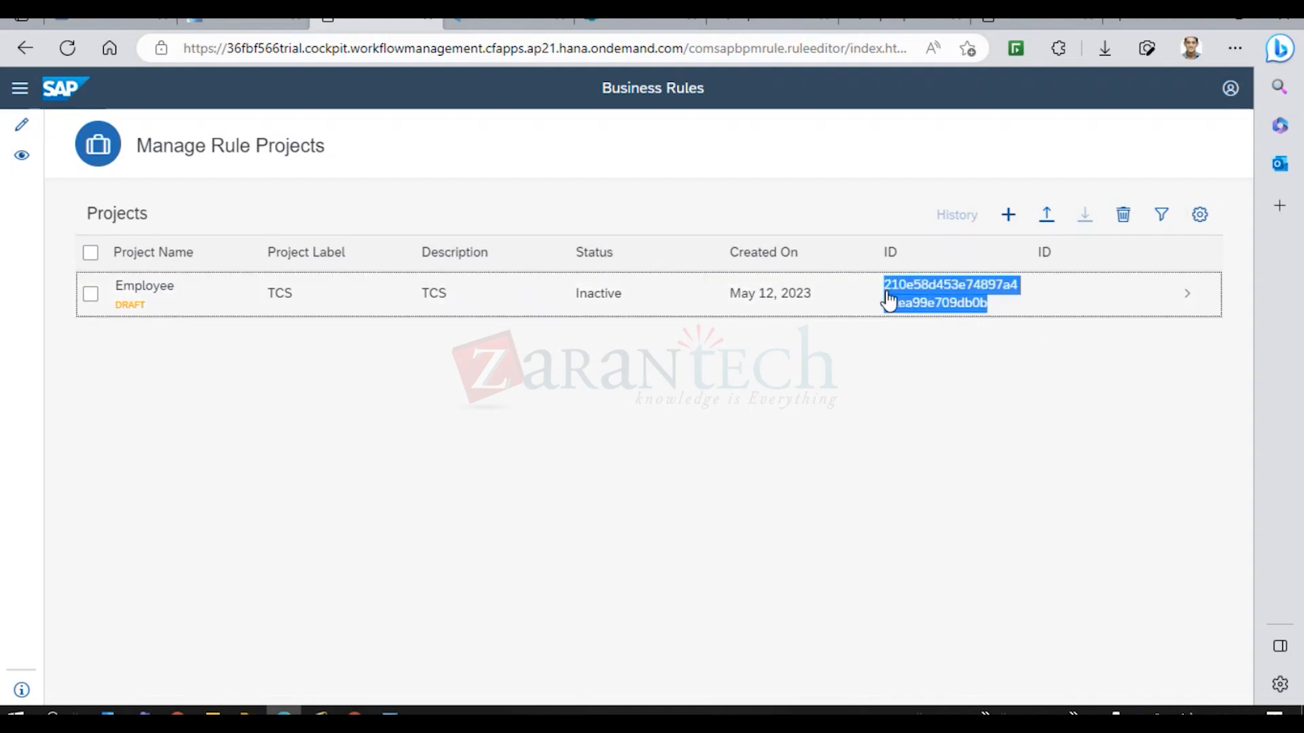
{"action": "left_click", "coordinate": [1041, 435]}
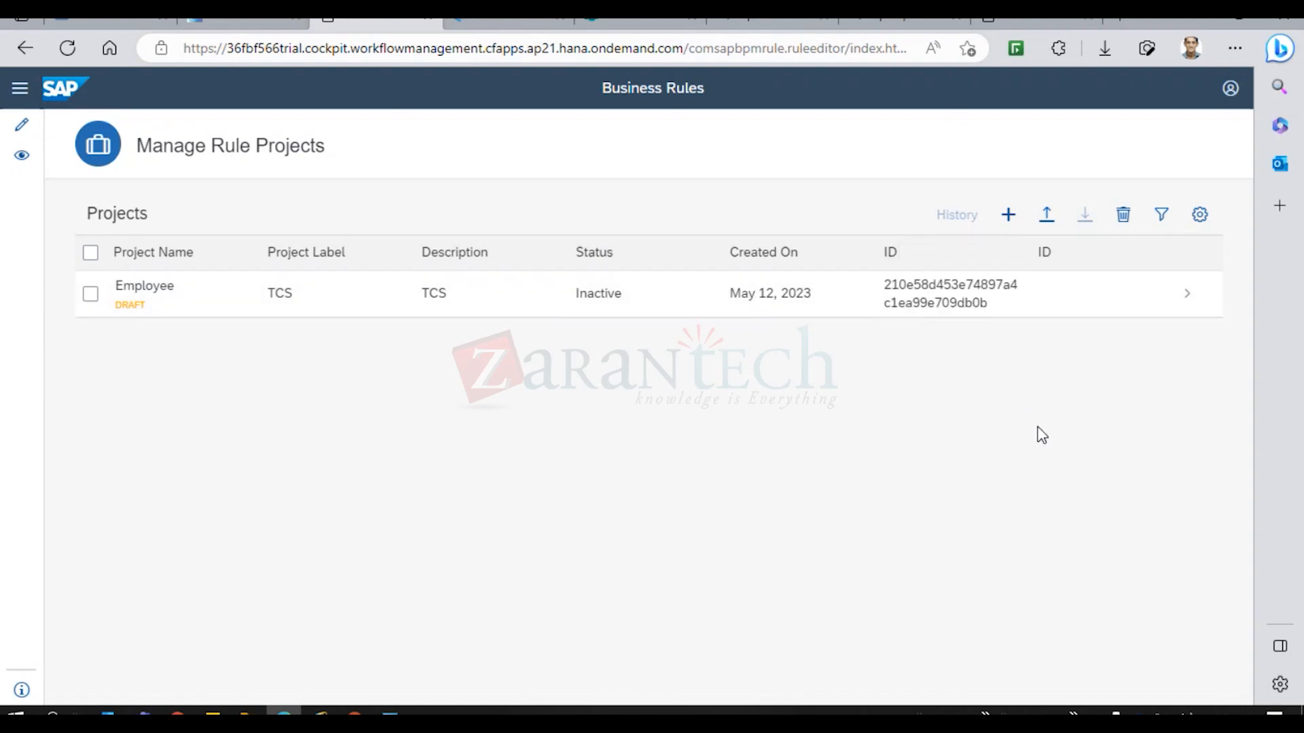
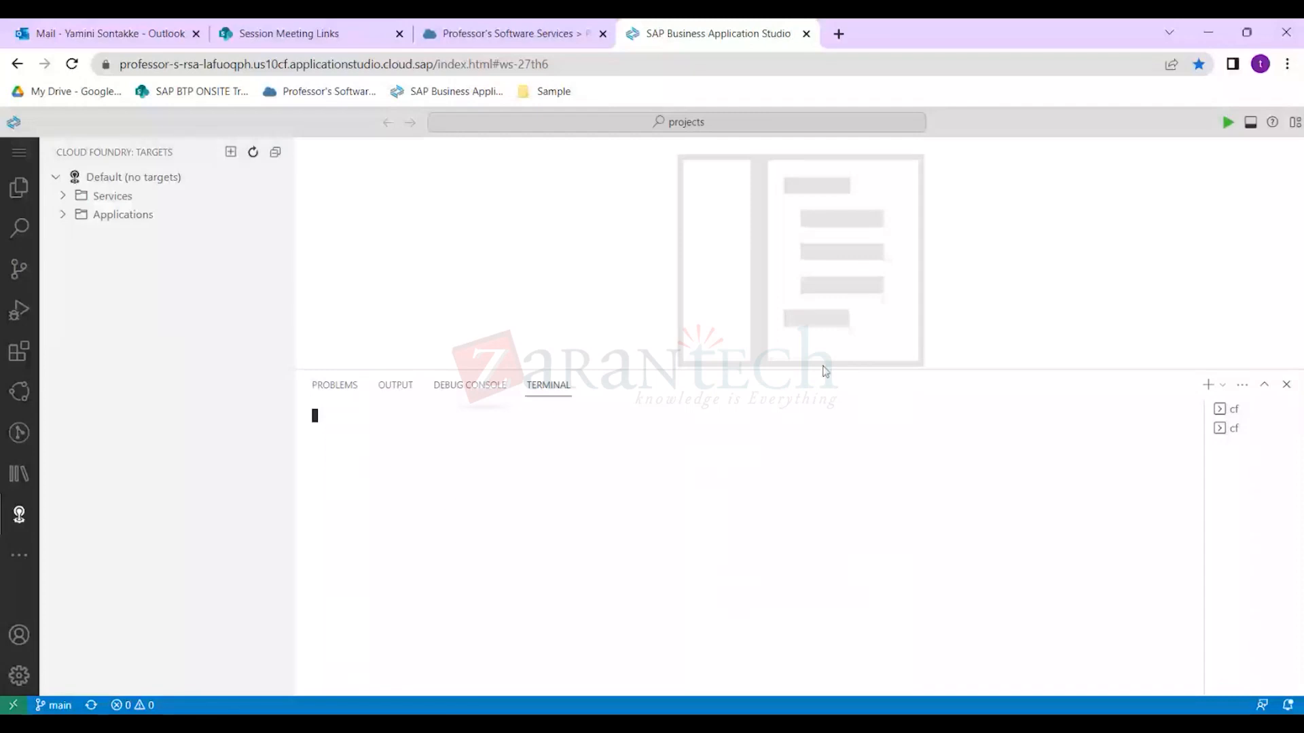
Run cf login, select the printed us10 API endpoint URL, and switch to the trial dev space.
{"action": "type", "text": "cf "}
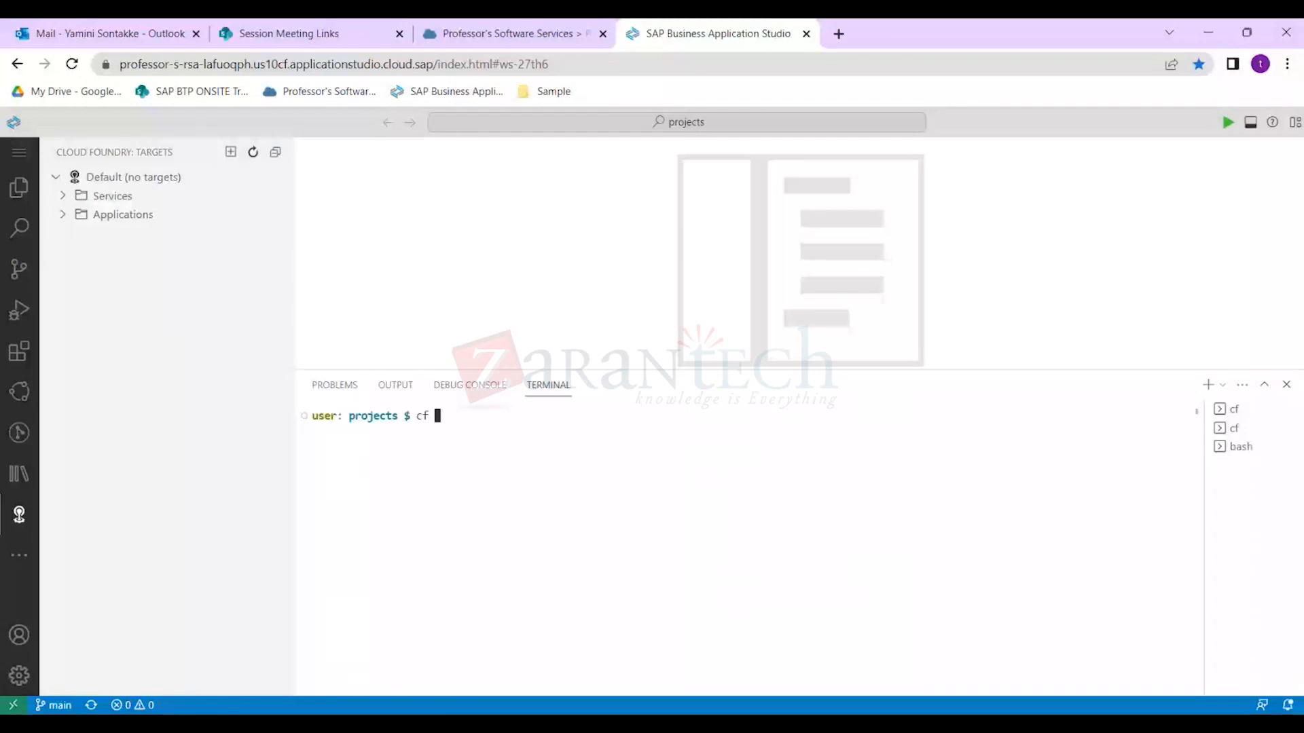
{"action": "type", "text": "login"}
{"action": "key", "text": "Return"}
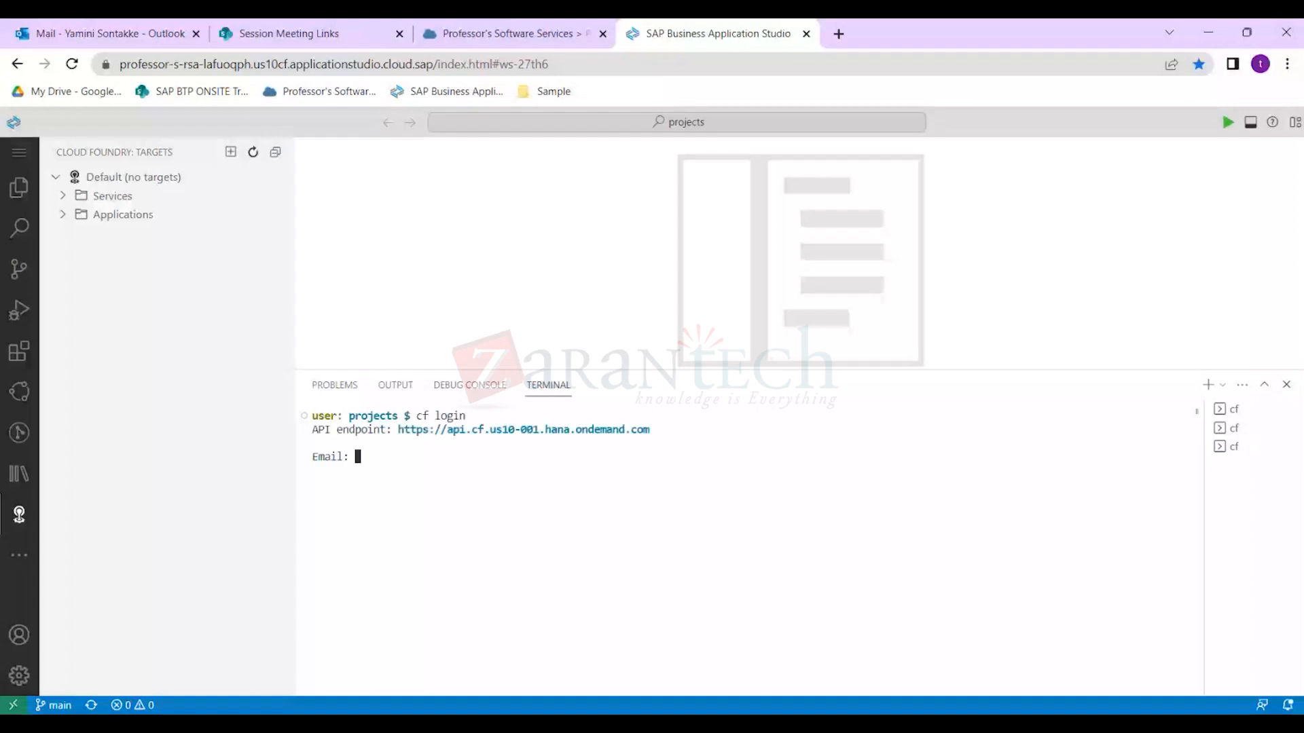
{"action": "left_click_drag", "start_coordinate": [398, 430], "coordinate": [654, 431]}
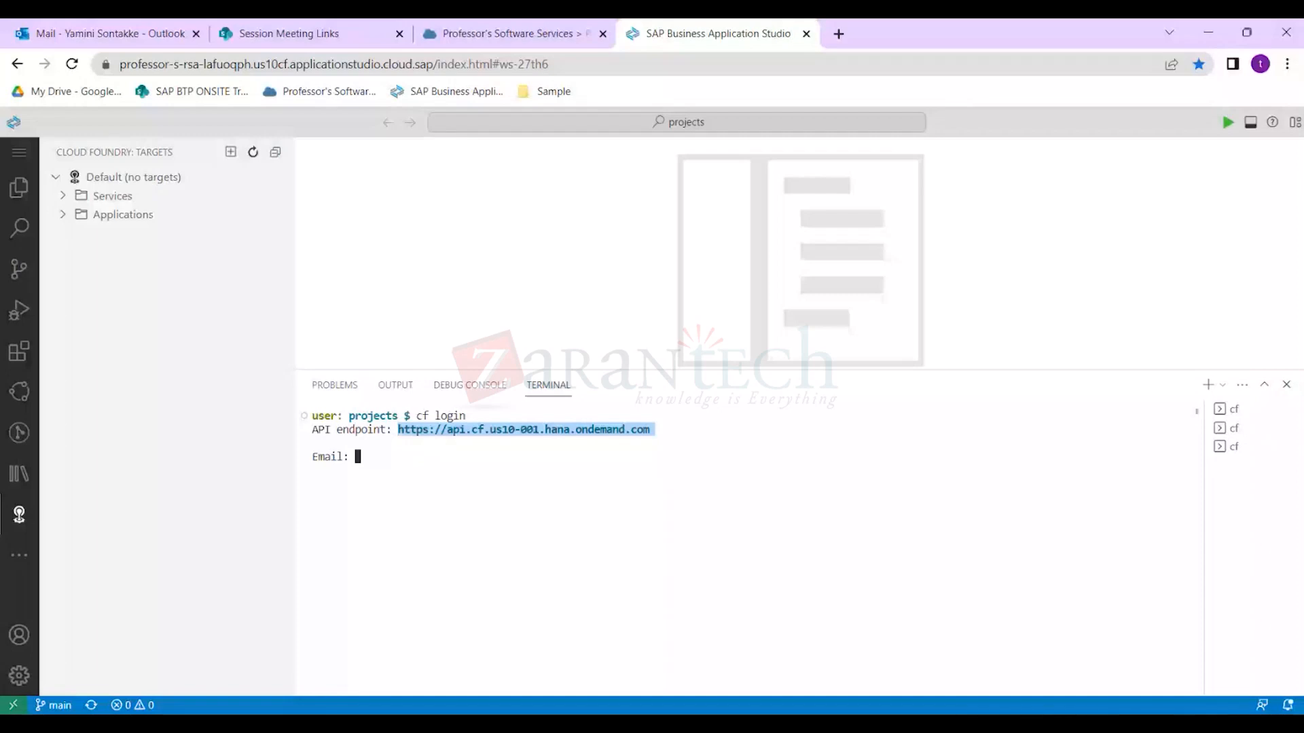
{"action": "key", "text": "alt+Tab"}
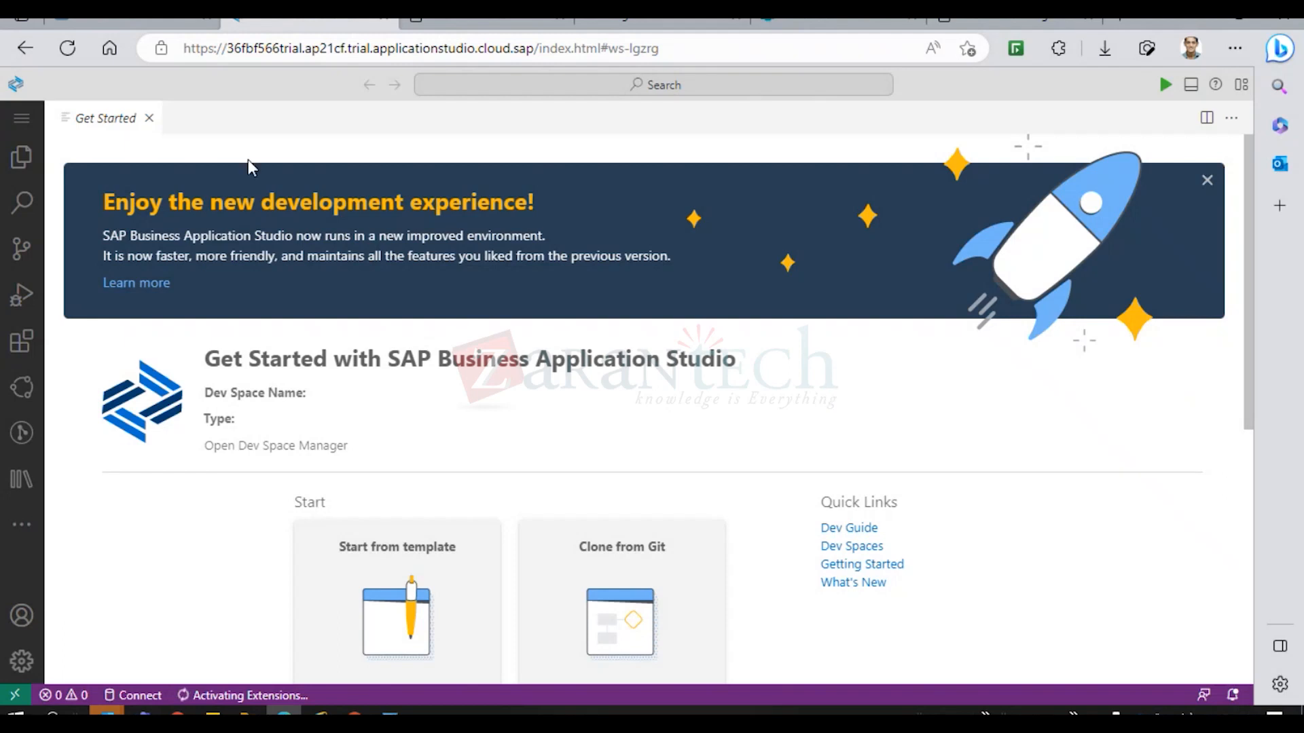
Open /home/user/projects/ as the workspace, trimming project1 off the Open Folder path.
{"action": "left_click", "coordinate": [21, 160]}
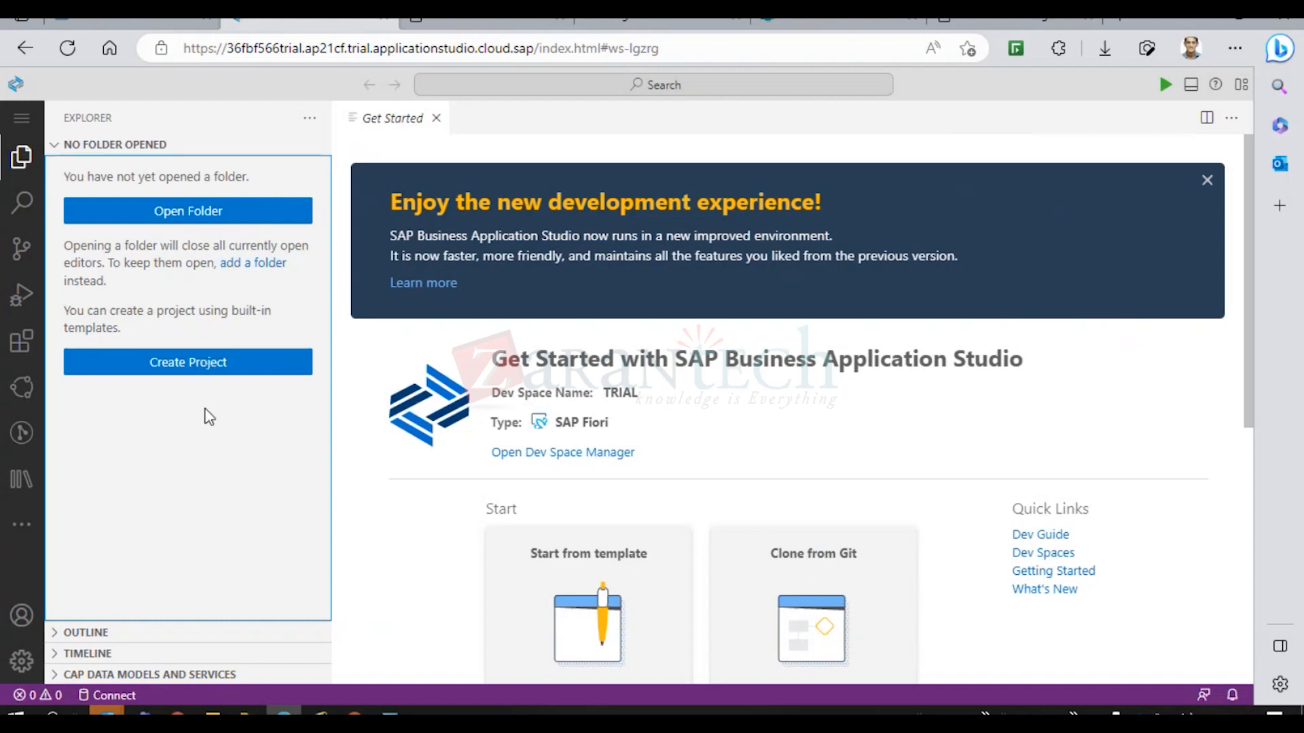
{"action": "left_click", "coordinate": [203, 211]}
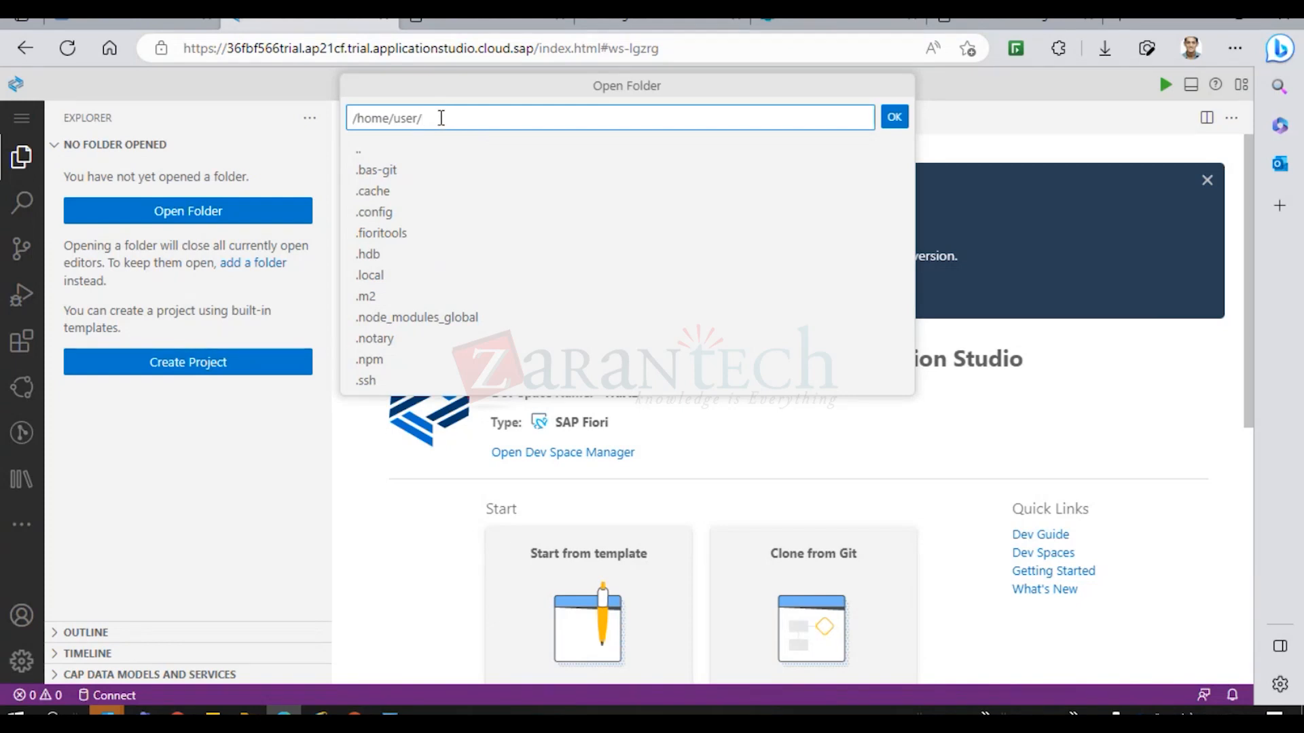
{"action": "left_click_drag", "start_coordinate": [907, 190], "coordinate": [913, 294]}
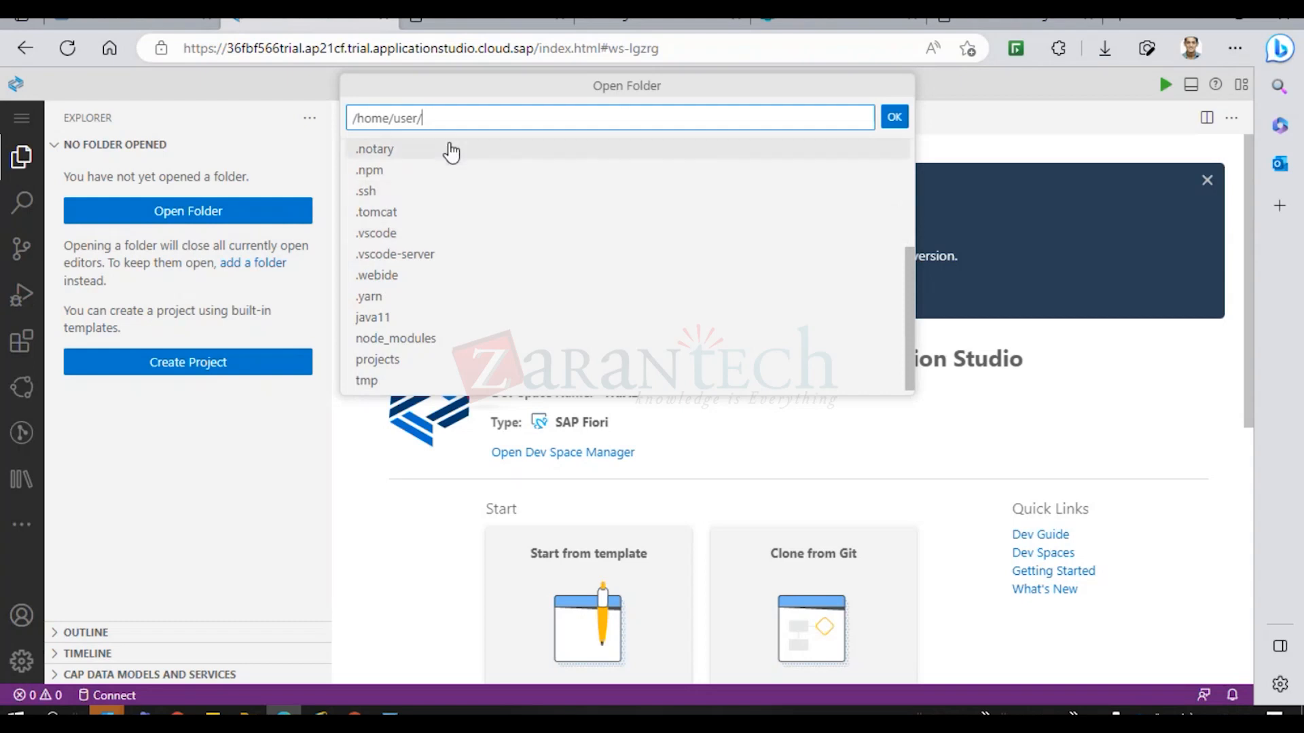
{"action": "type", "text": "pro"}
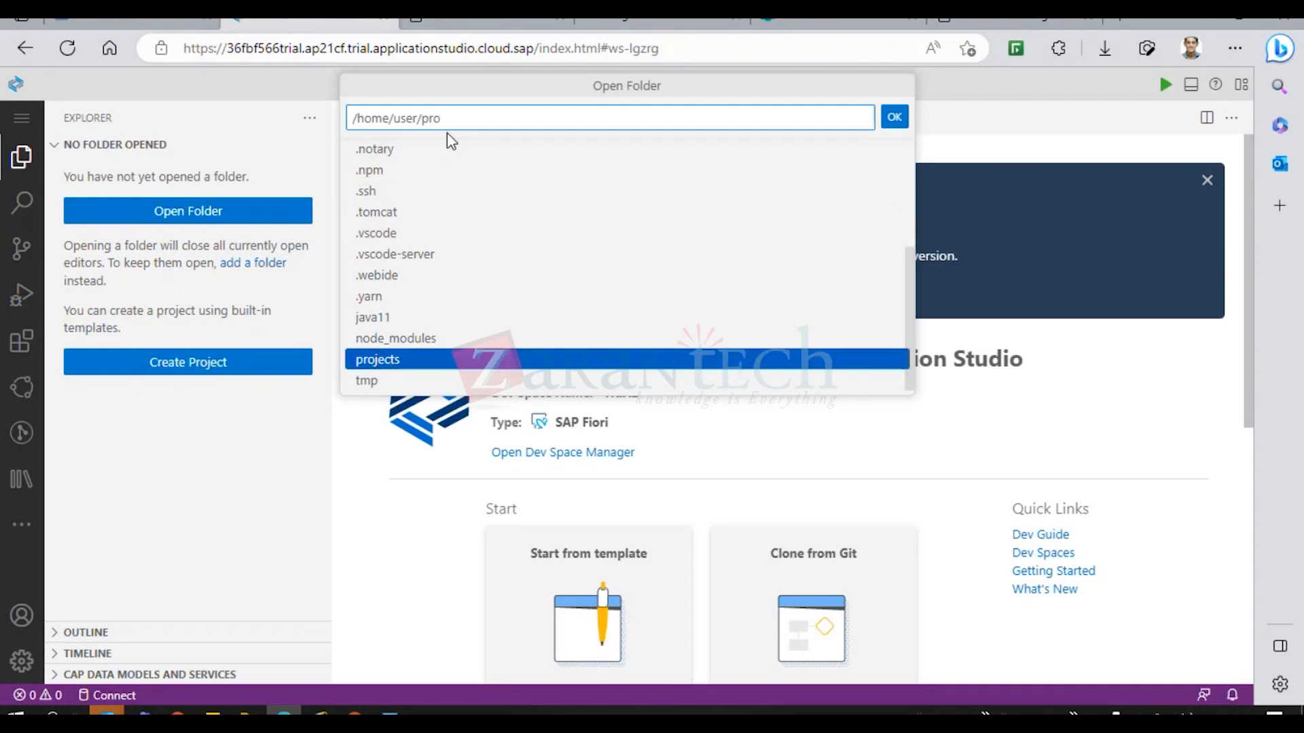
{"action": "left_click", "coordinate": [378, 360]}
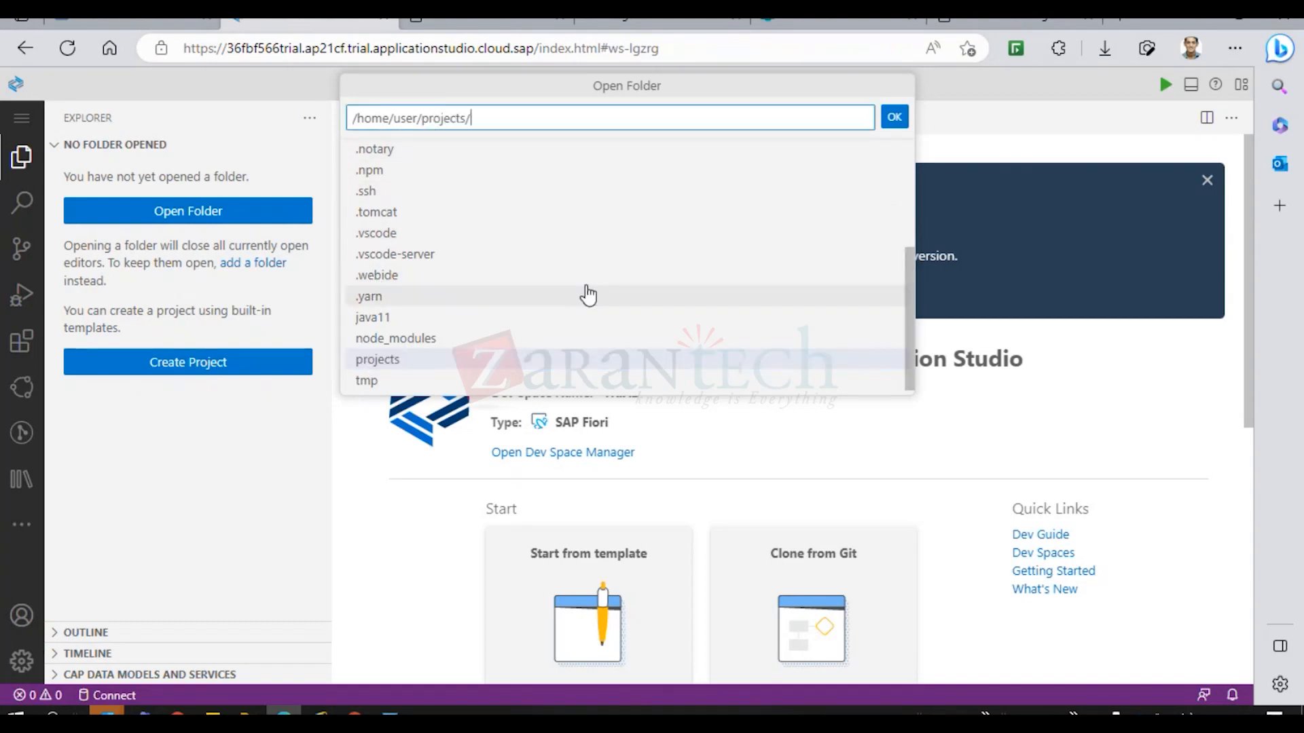
{"action": "left_click", "coordinate": [375, 171]}
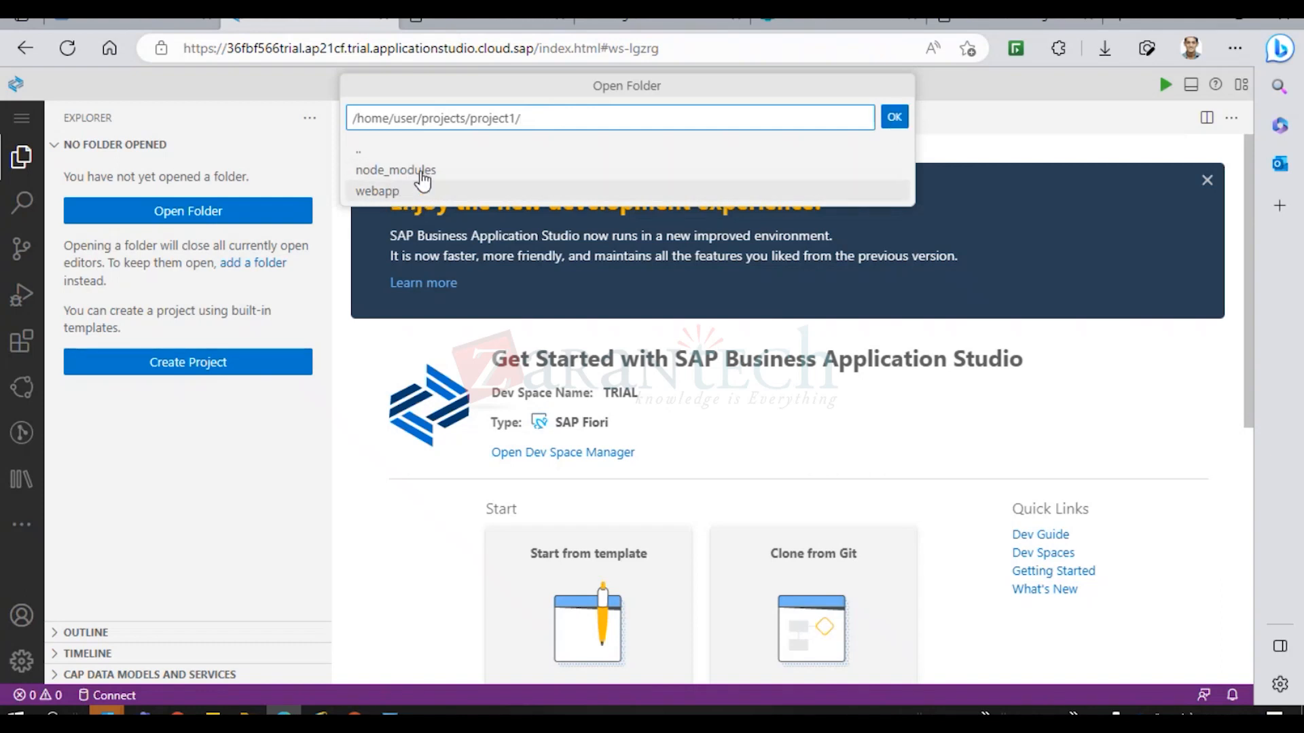
{"action": "left_click_drag", "start_coordinate": [544, 117], "coordinate": [470, 118]}
{"action": "key", "text": "BackSpace"}
{"action": "key", "text": "BackSpace"}
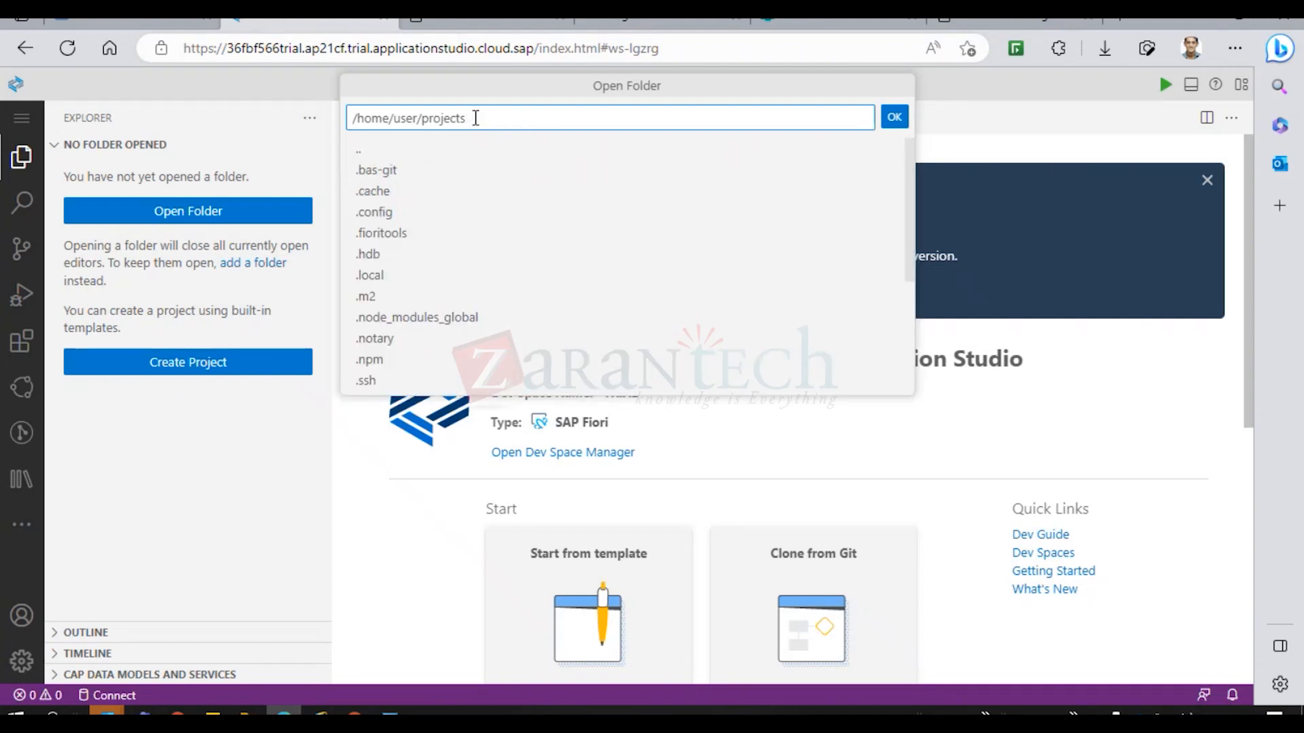
{"action": "type", "text": "/"}
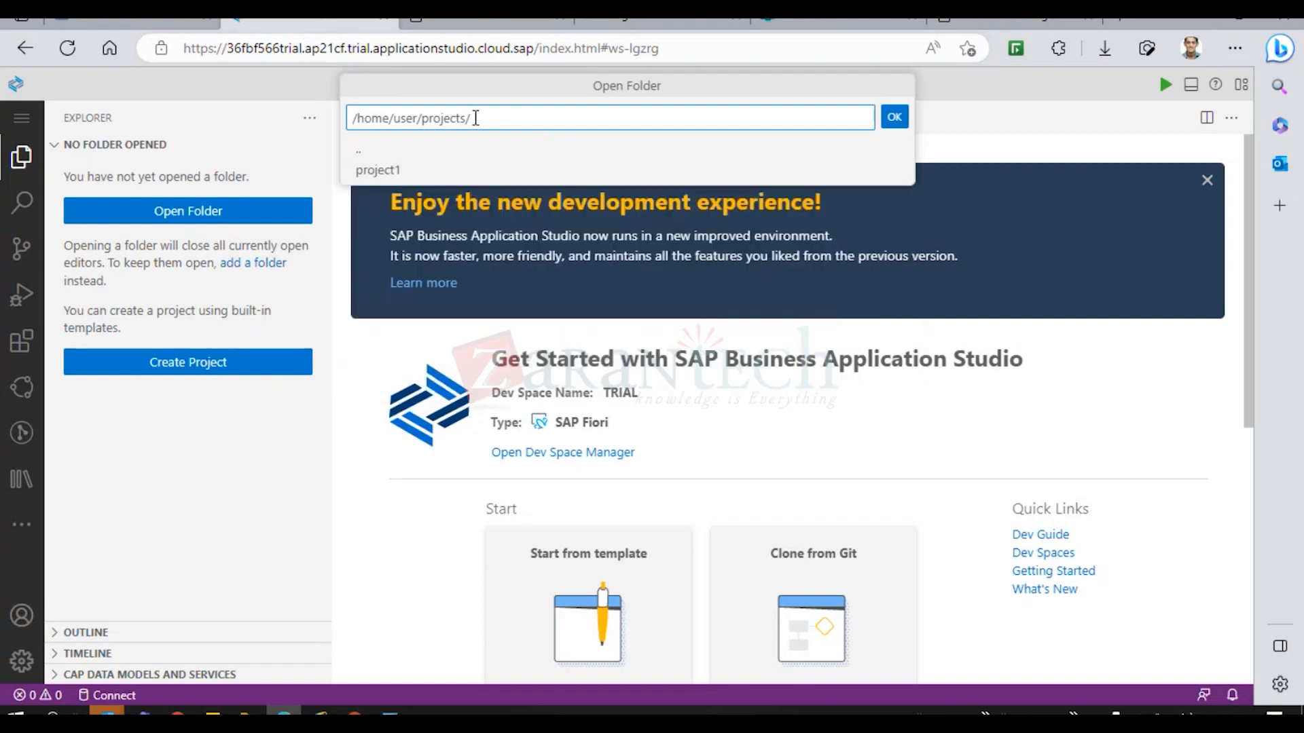
{"action": "key", "text": "Return"}
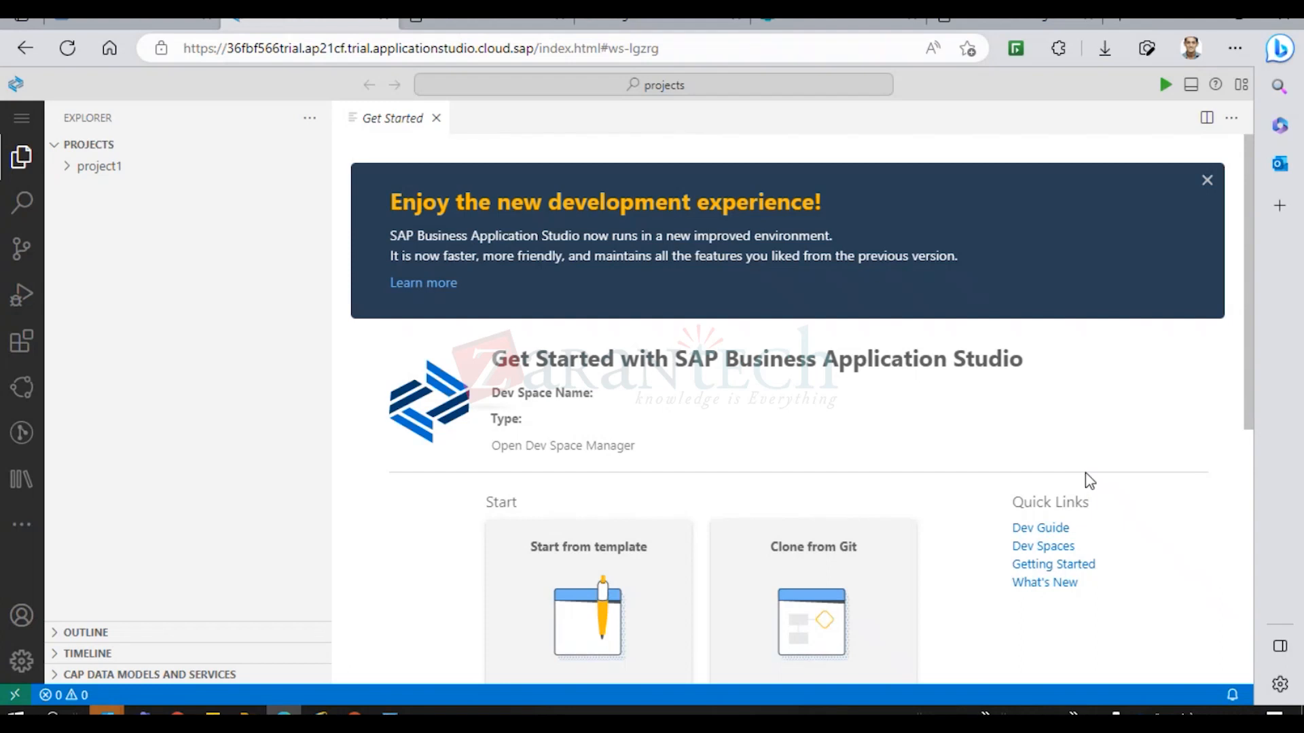
{"action": "left_click_drag", "start_coordinate": [1247, 363], "coordinate": [1272, 515]}
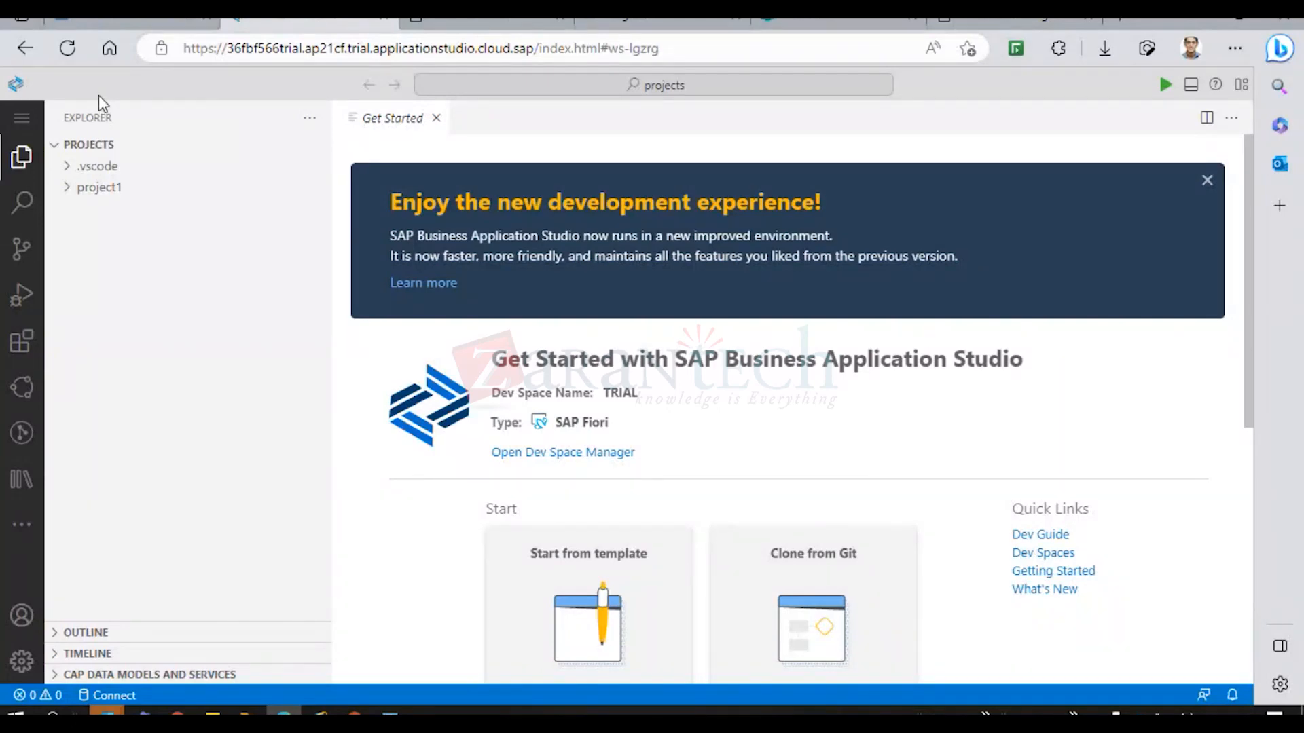
Start a new terminal in projects and run cf login so it prompts for an API endpoint.
{"action": "left_click", "coordinate": [24, 126]}
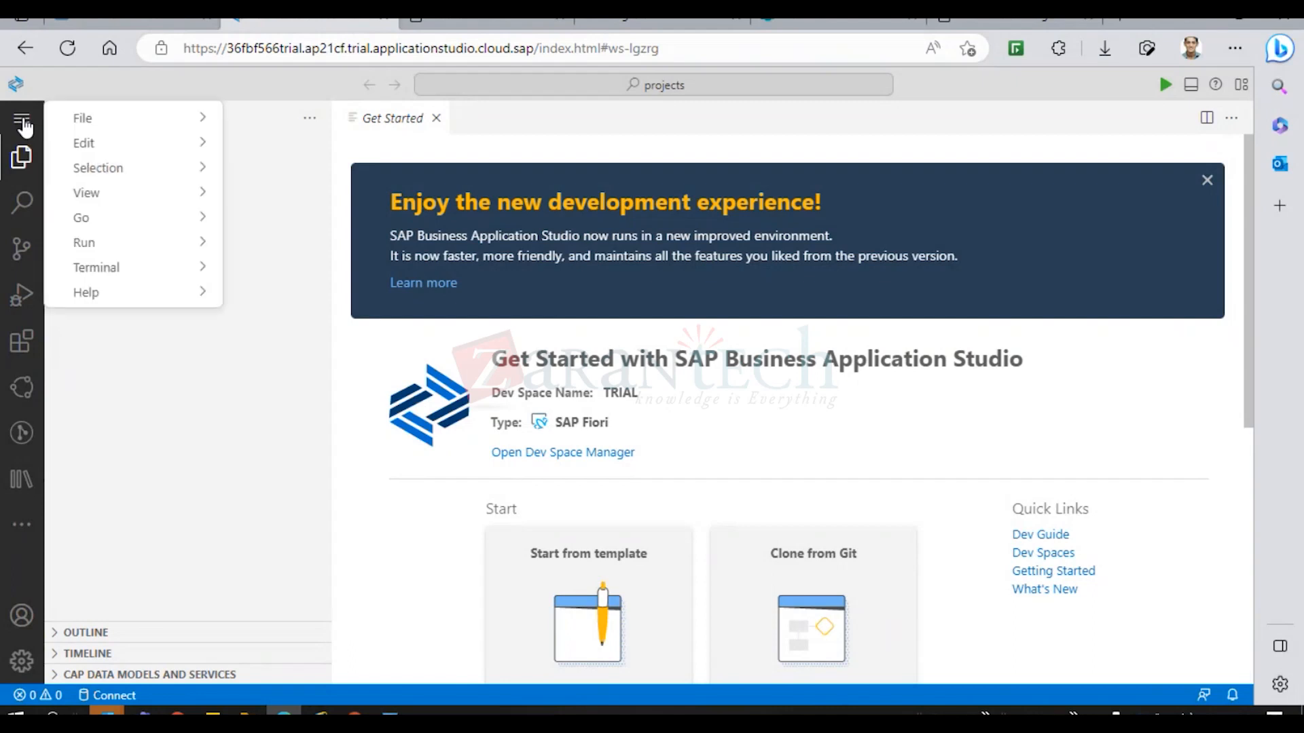
{"action": "mouse_move", "coordinate": [129, 119]}
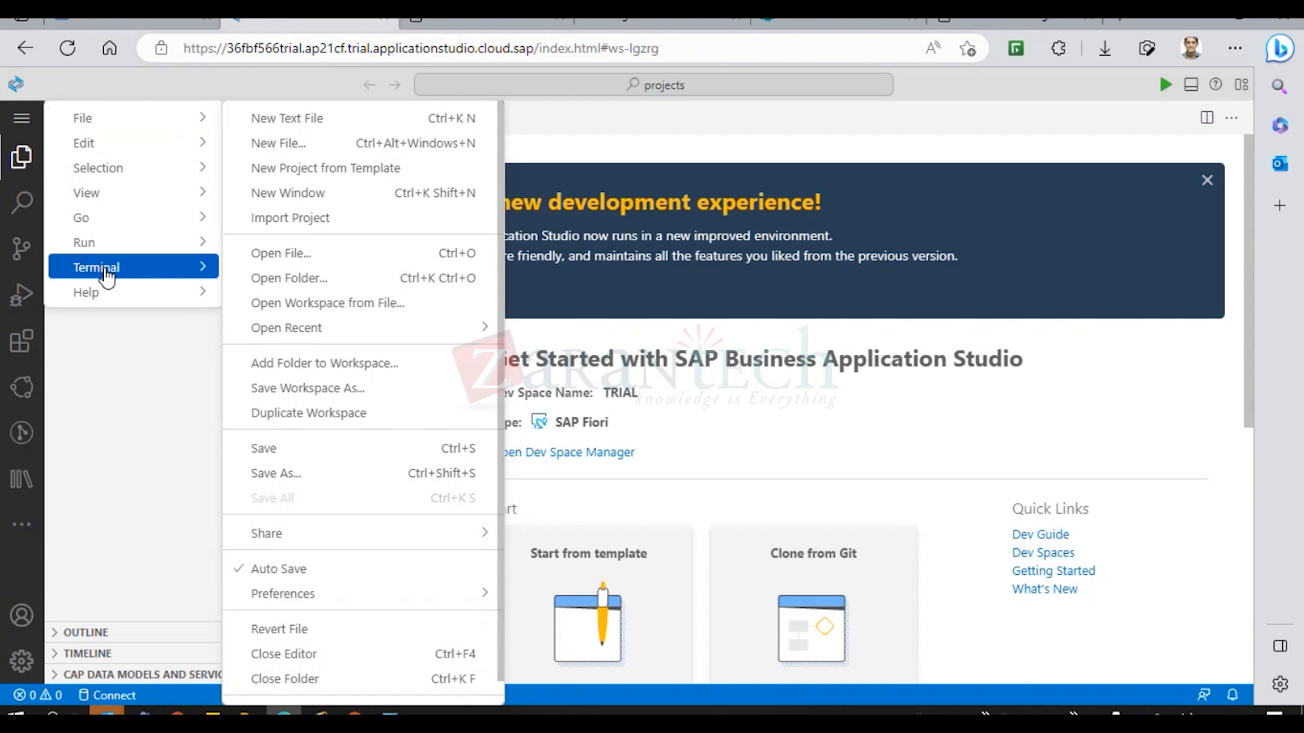
{"action": "mouse_move", "coordinate": [102, 275]}
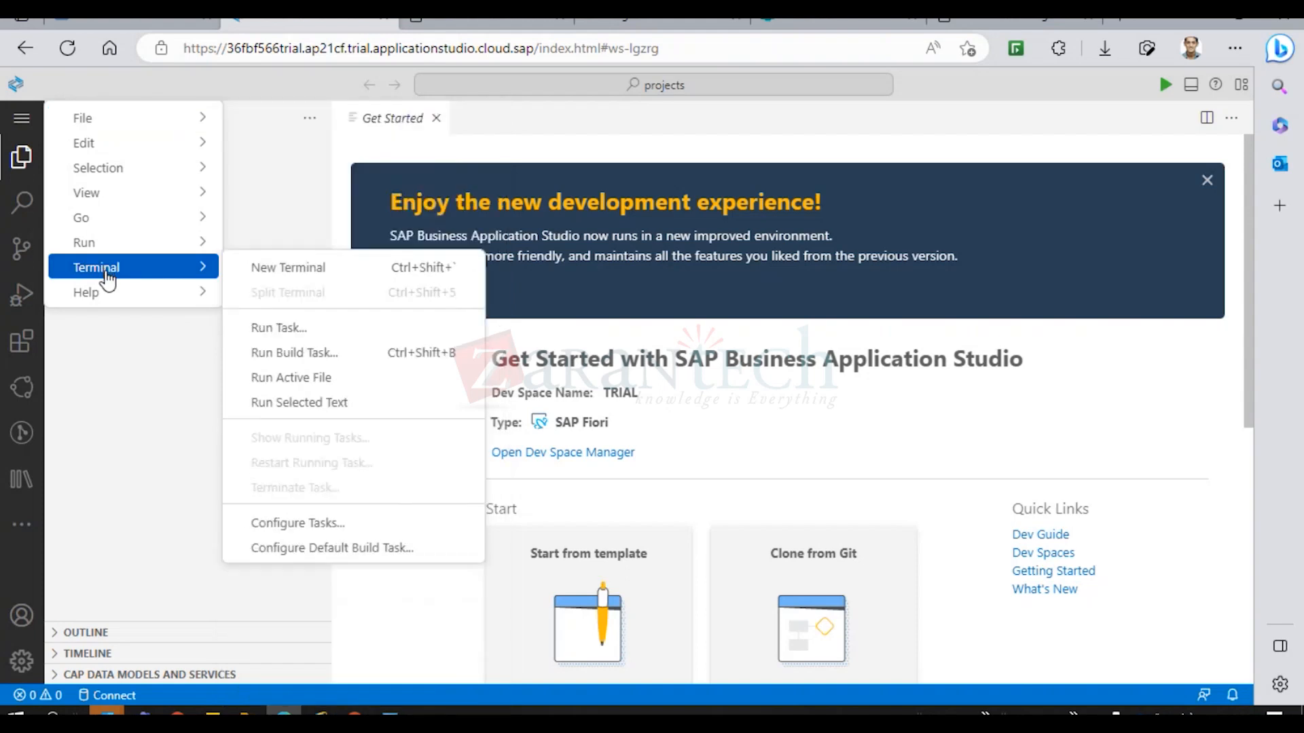
{"action": "left_click", "coordinate": [299, 273]}
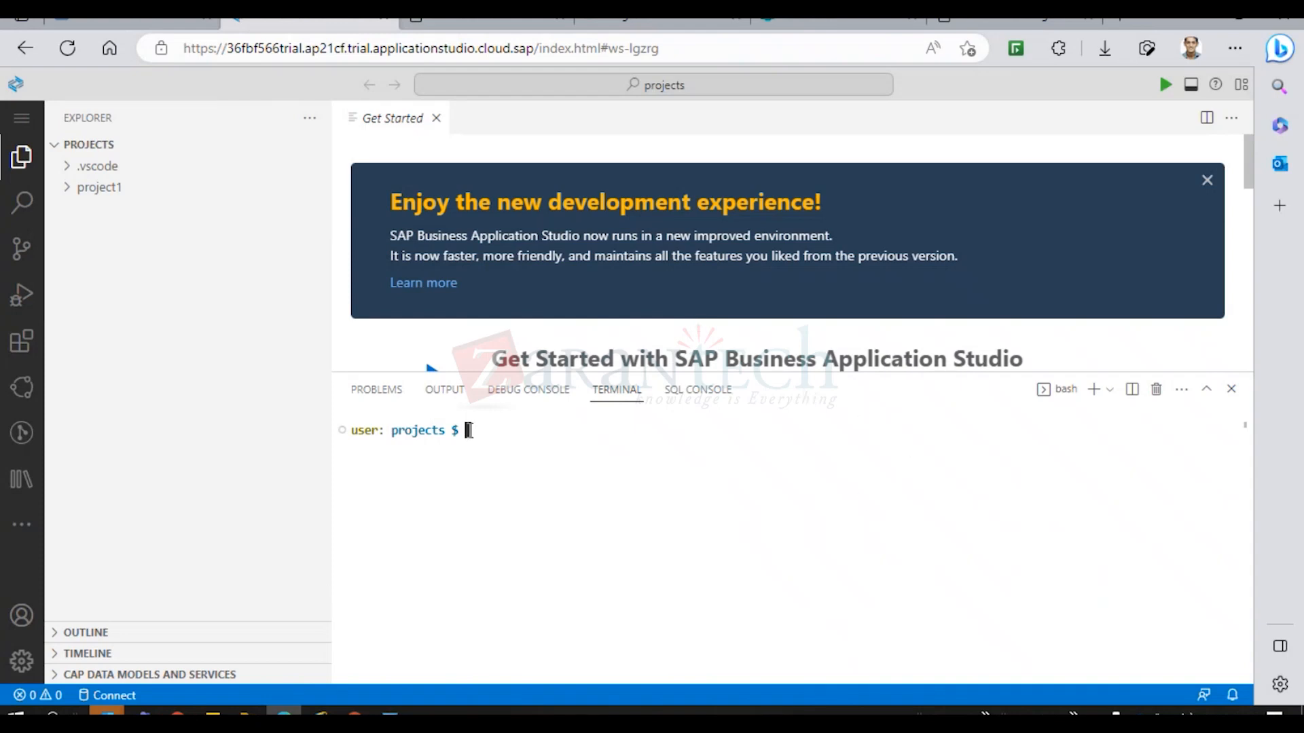
{"action": "type", "text": "cf"}
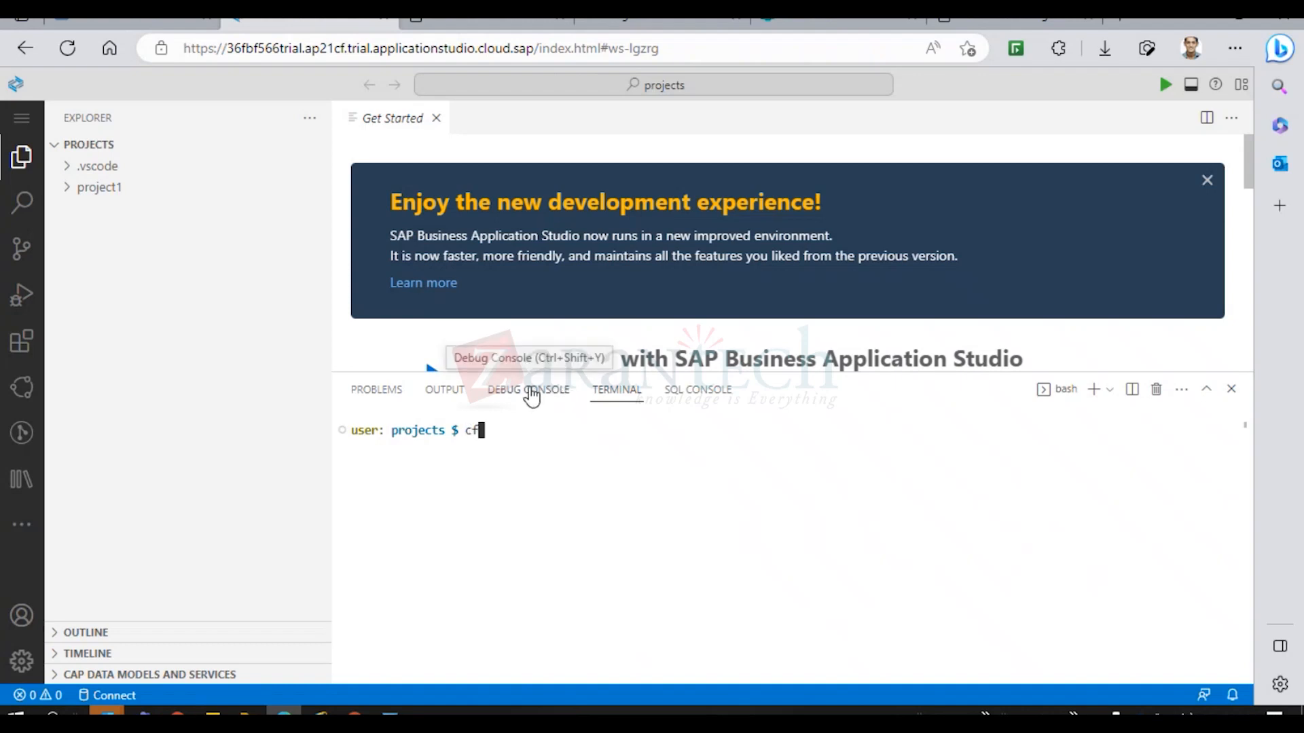
{"action": "type", "text": " log"}
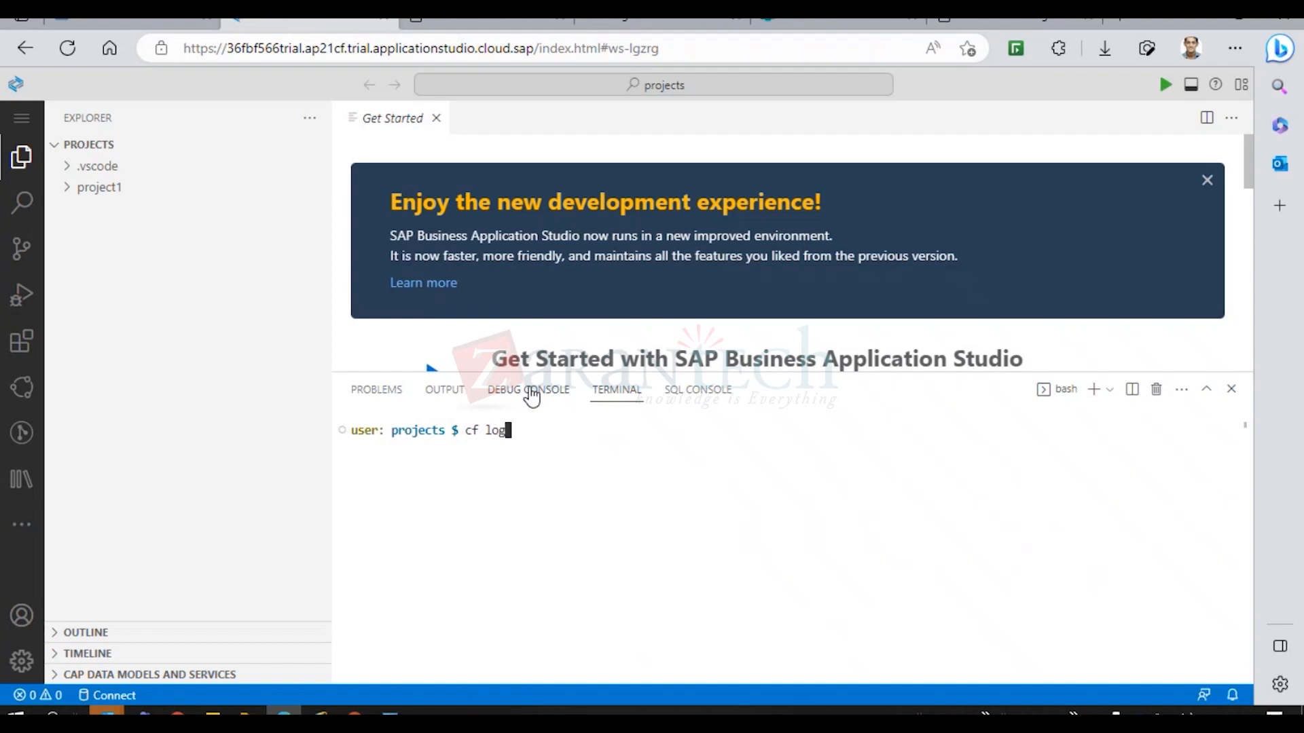
{"action": "type", "text": "in"}
{"action": "key", "text": "Return"}
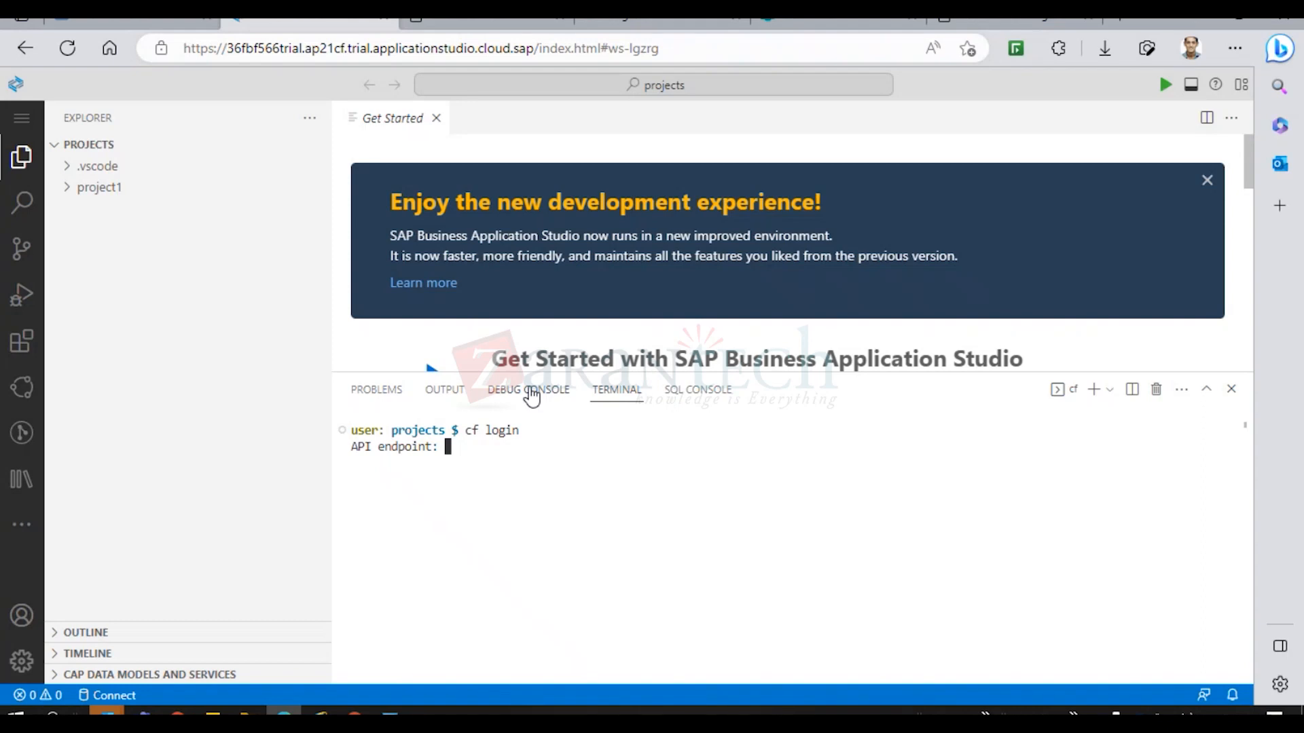
{"action": "left_click", "coordinate": [131, 24]}
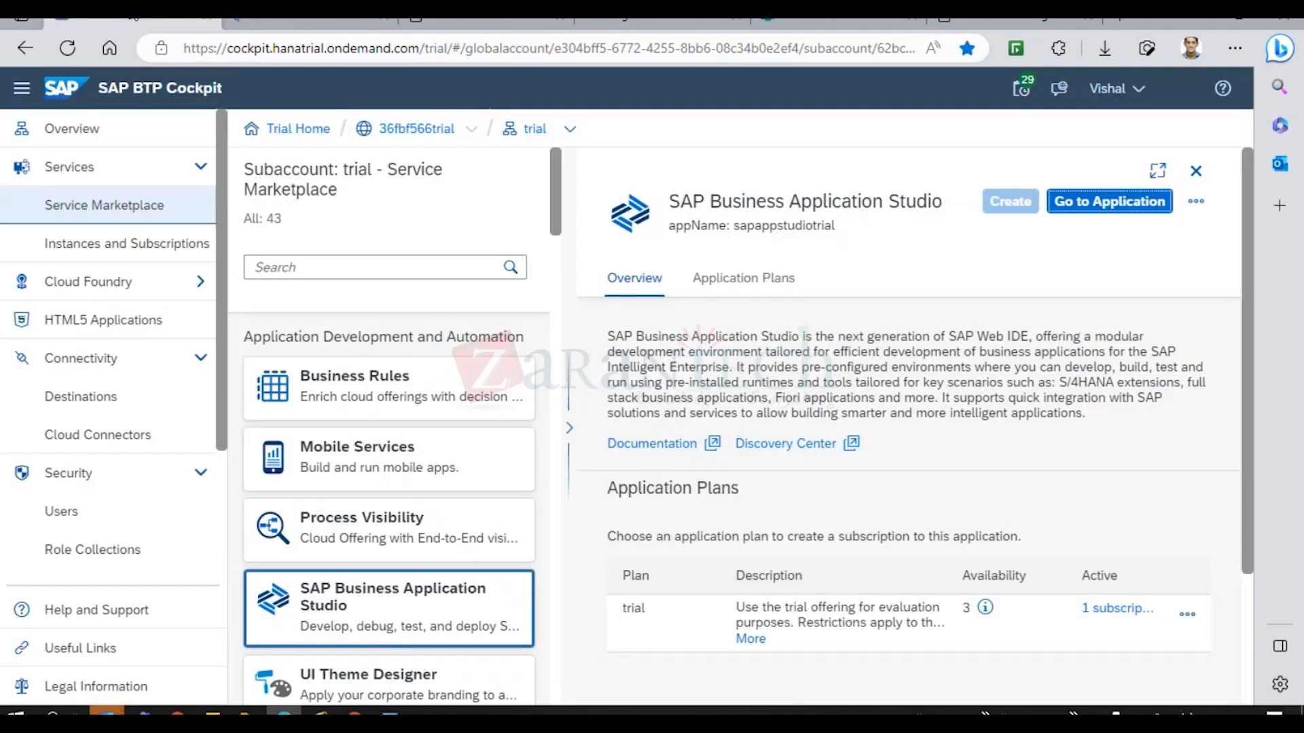
In the trial subaccount, select the full Cloud Foundry API Endpoint URL.
{"action": "left_click", "coordinate": [421, 132]}
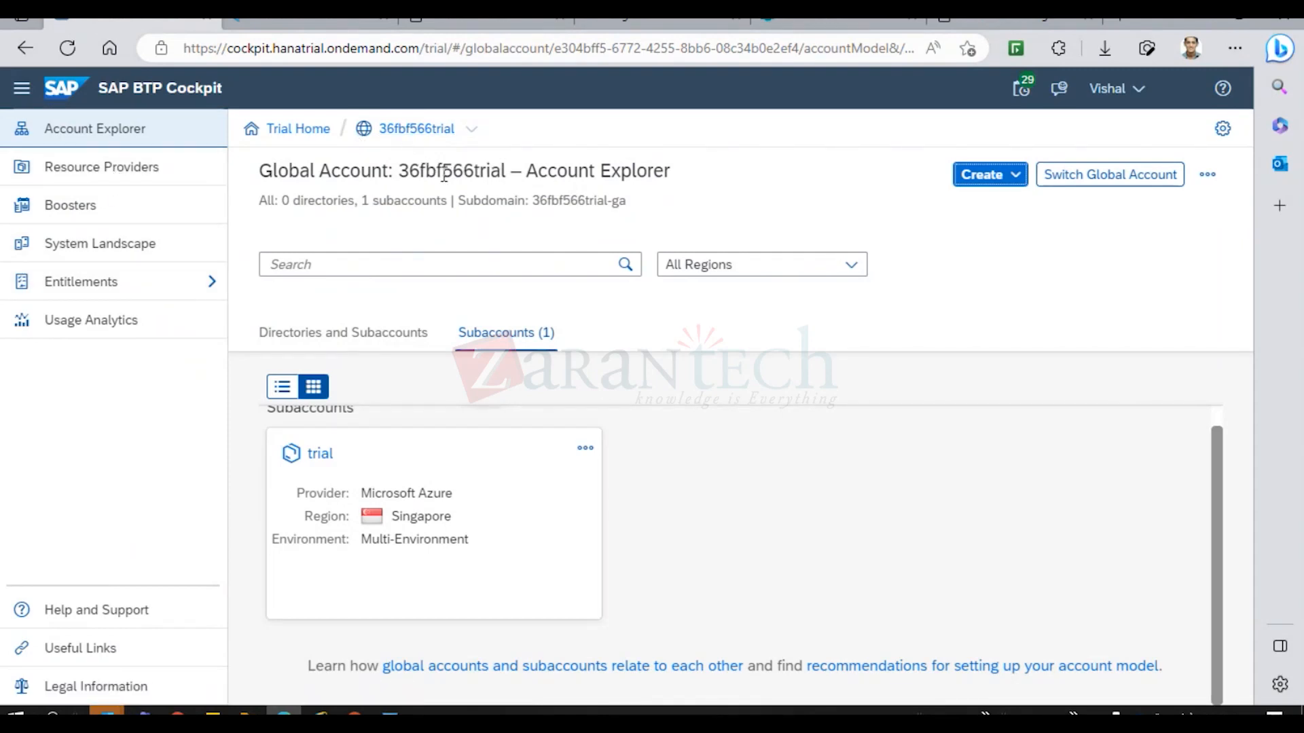
{"action": "left_click", "coordinate": [314, 453]}
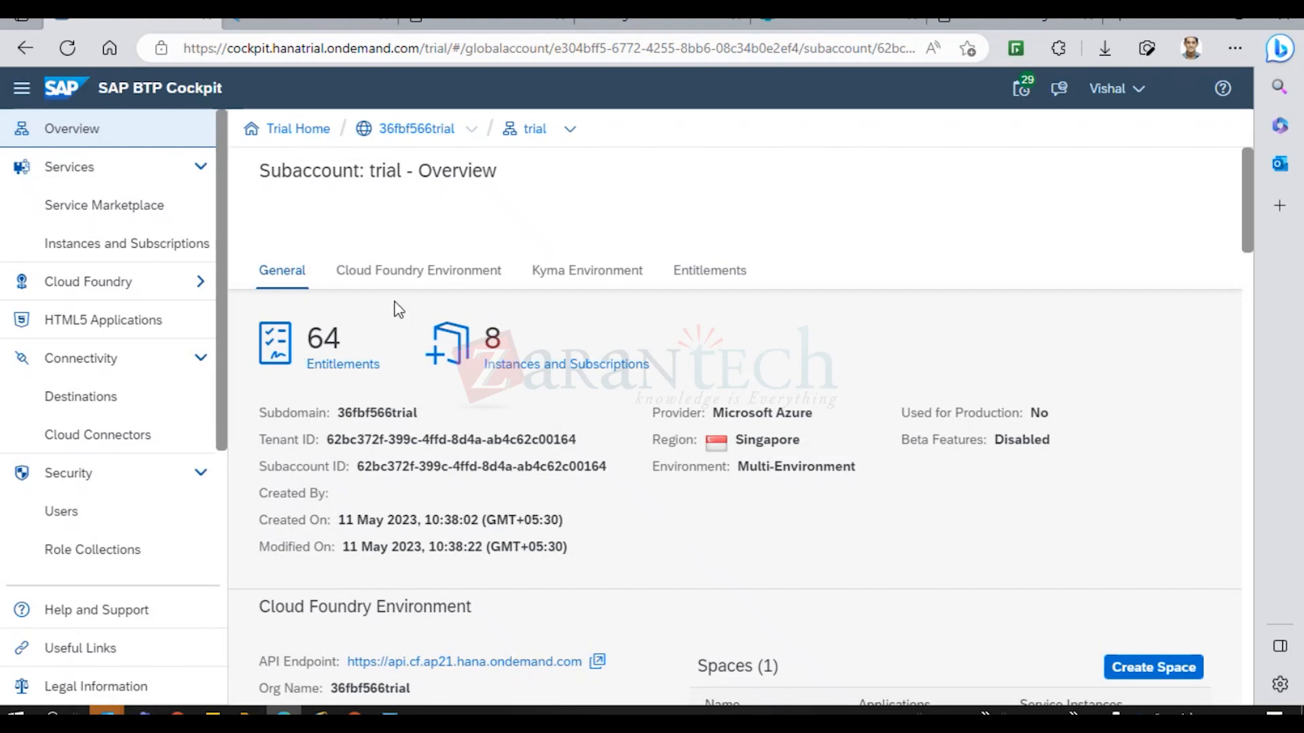
{"action": "left_click", "coordinate": [404, 284]}
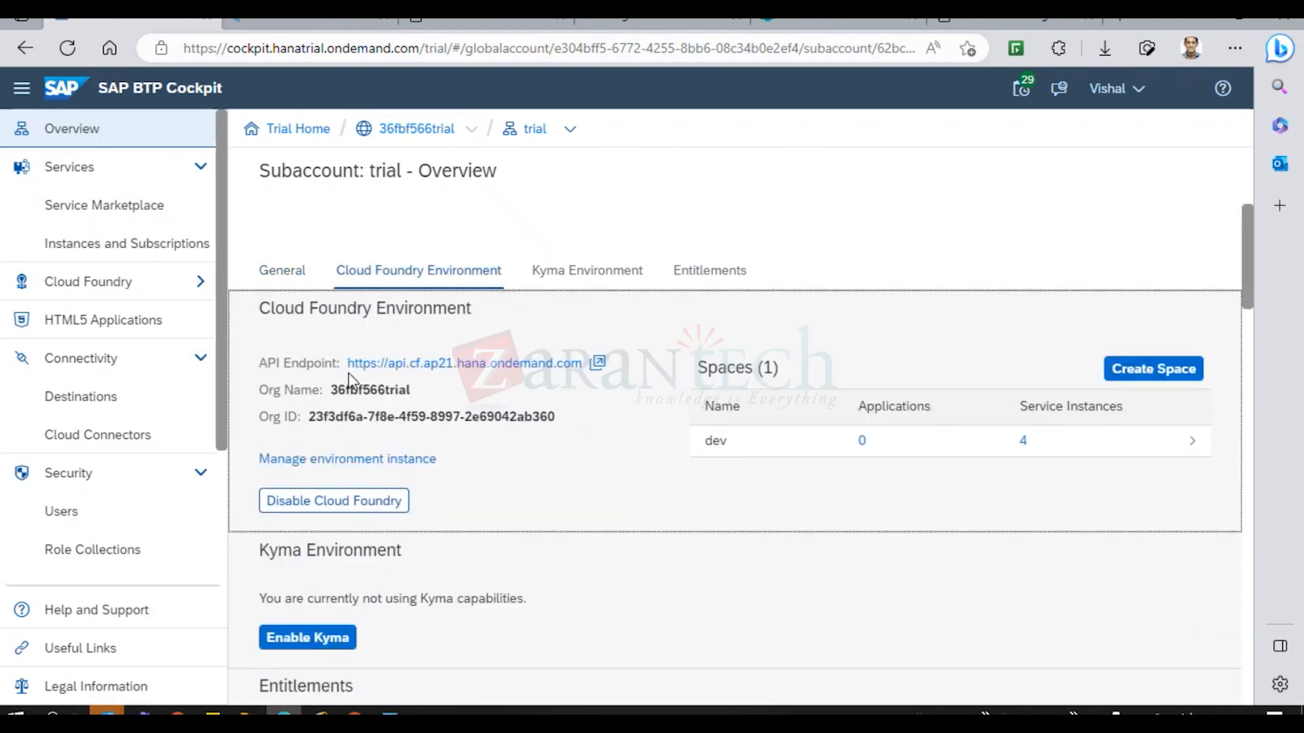
{"action": "left_click_drag", "start_coordinate": [347, 366], "coordinate": [538, 367]}
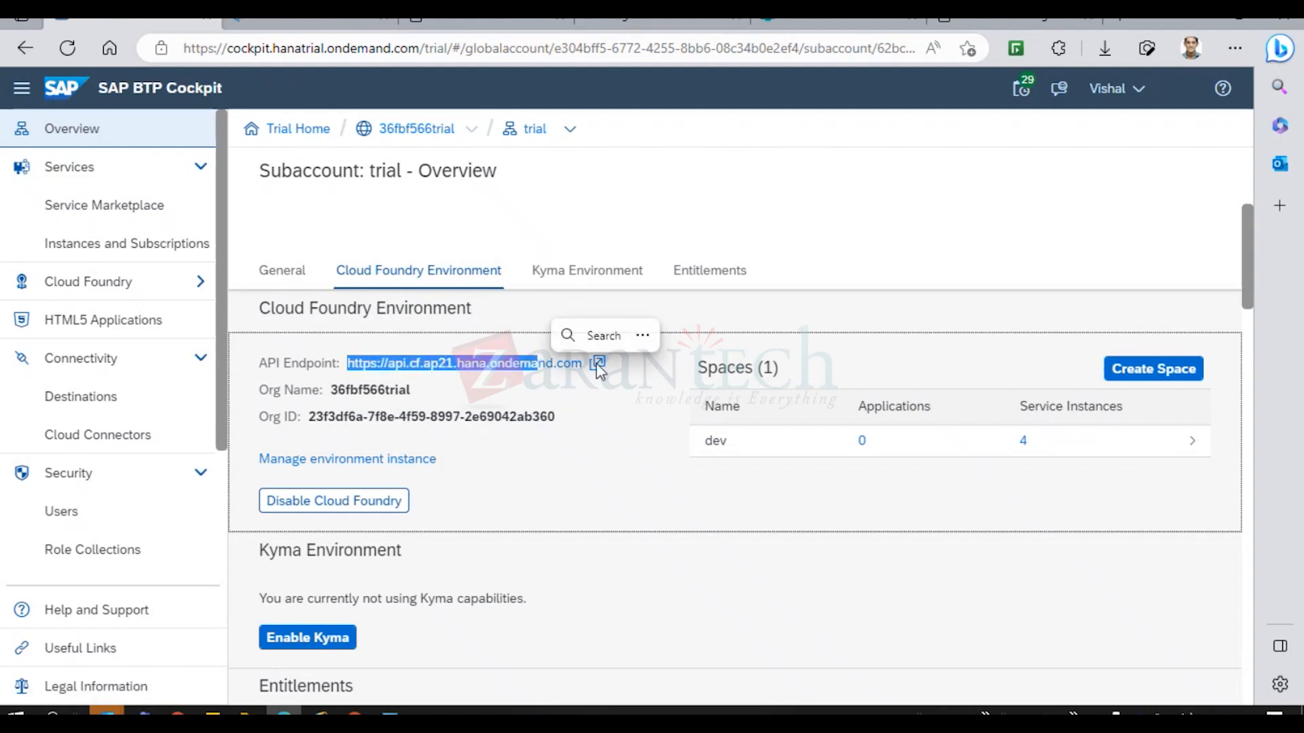
{"action": "left_click", "coordinate": [594, 388]}
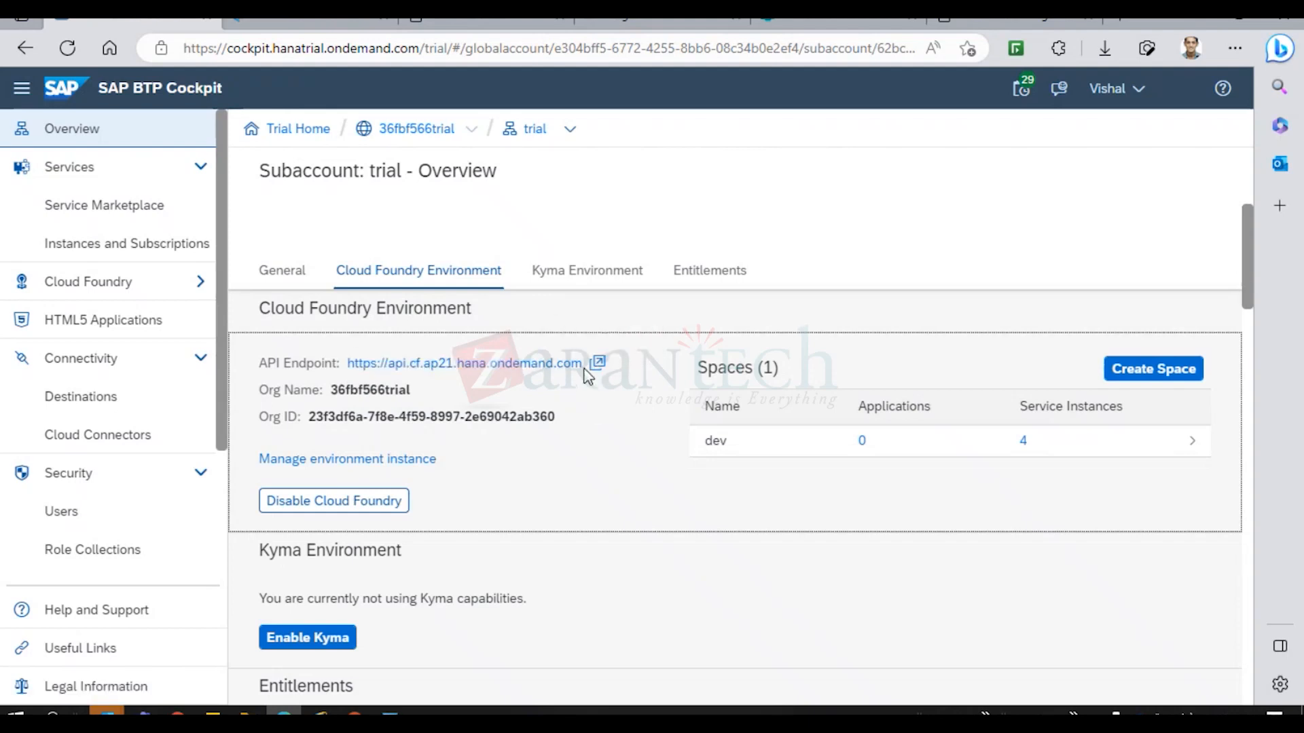
{"action": "left_click_drag", "start_coordinate": [585, 370], "coordinate": [341, 370]}
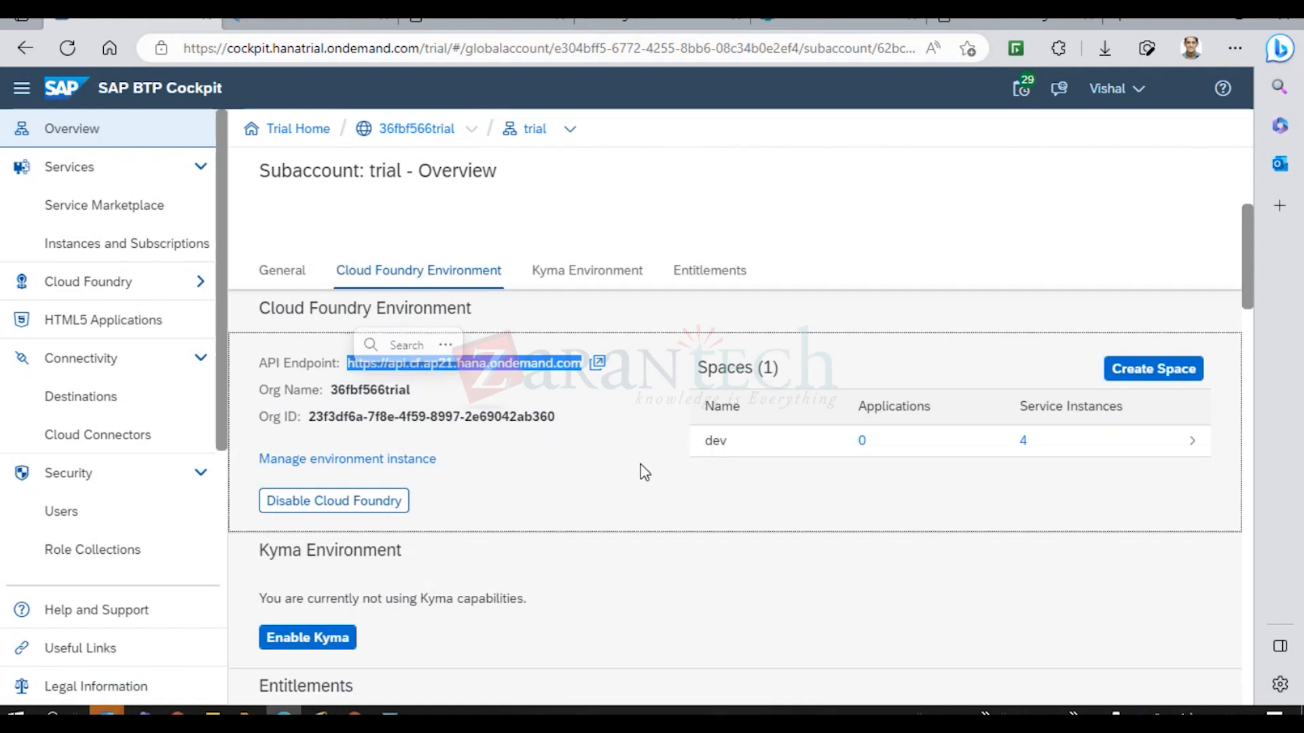
Create the Kyma environment on the trial plan, then return to the studio's cf login terminal.
{"action": "left_click", "coordinate": [583, 281]}
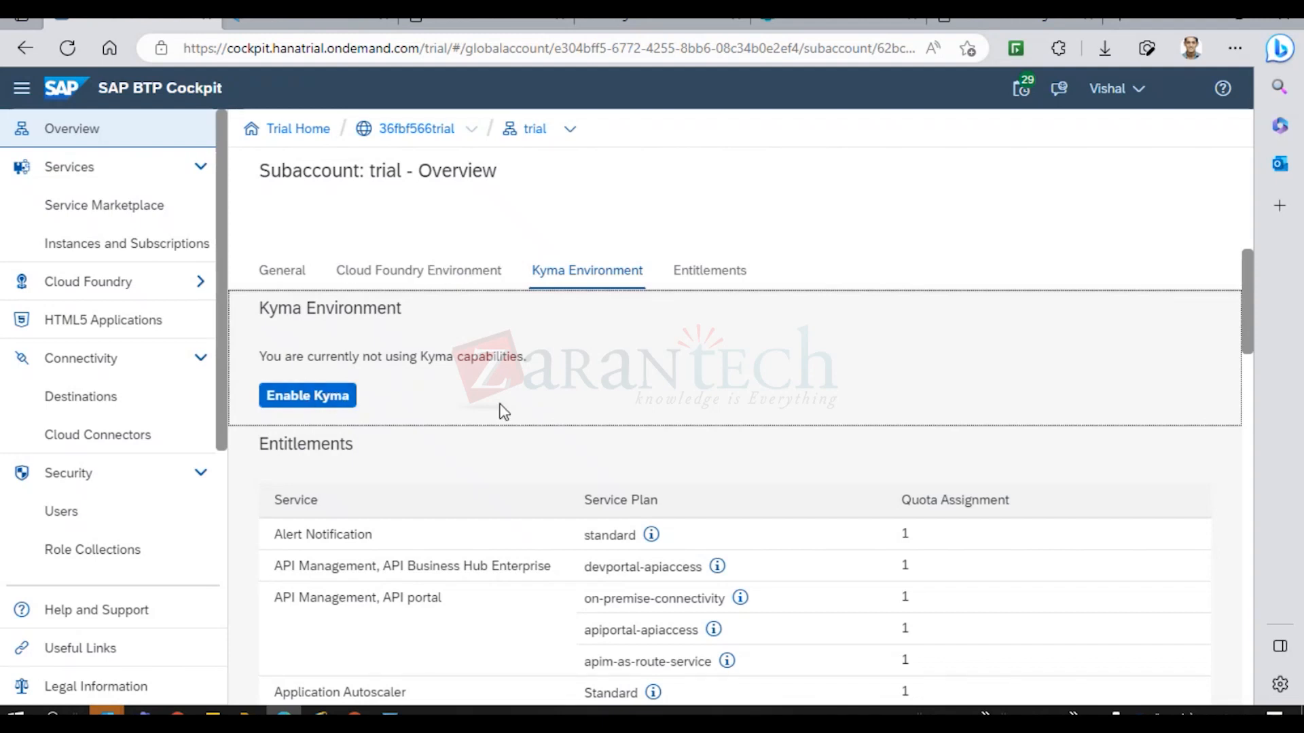
{"action": "left_click", "coordinate": [307, 394]}
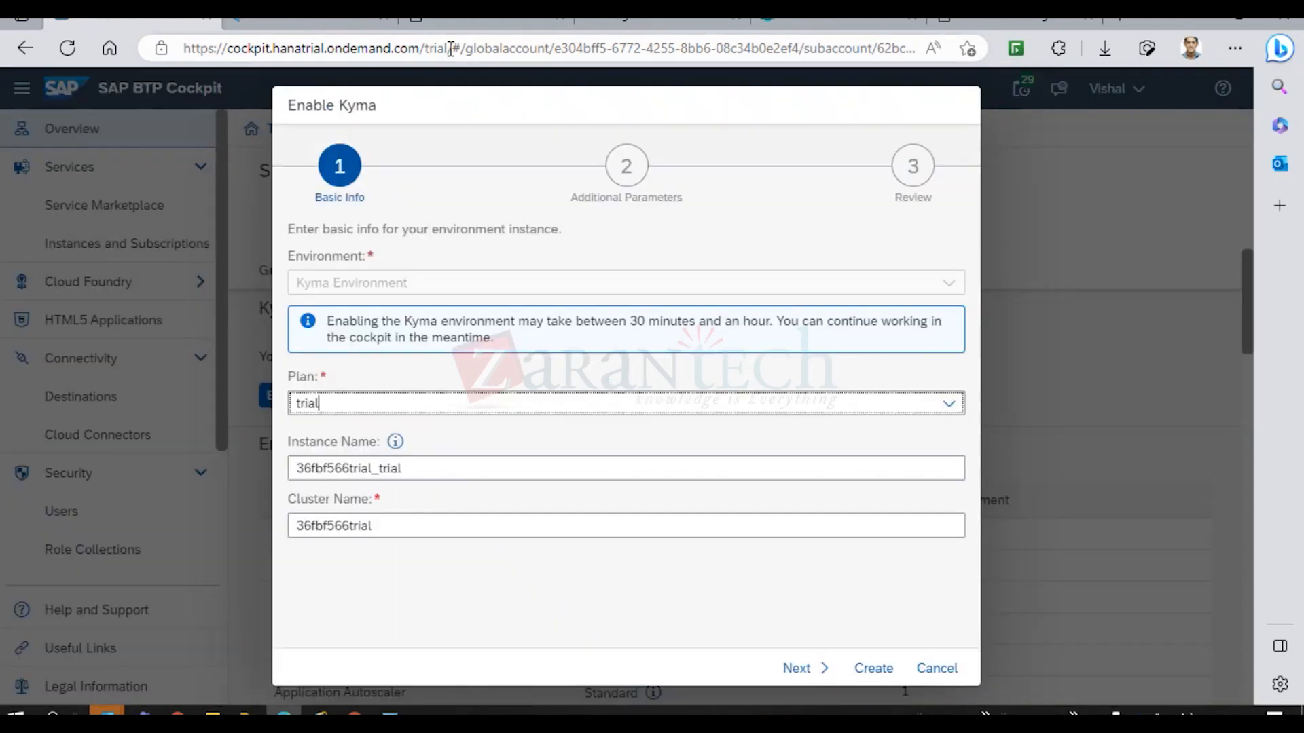
{"action": "mouse_move", "coordinate": [319, 24]}
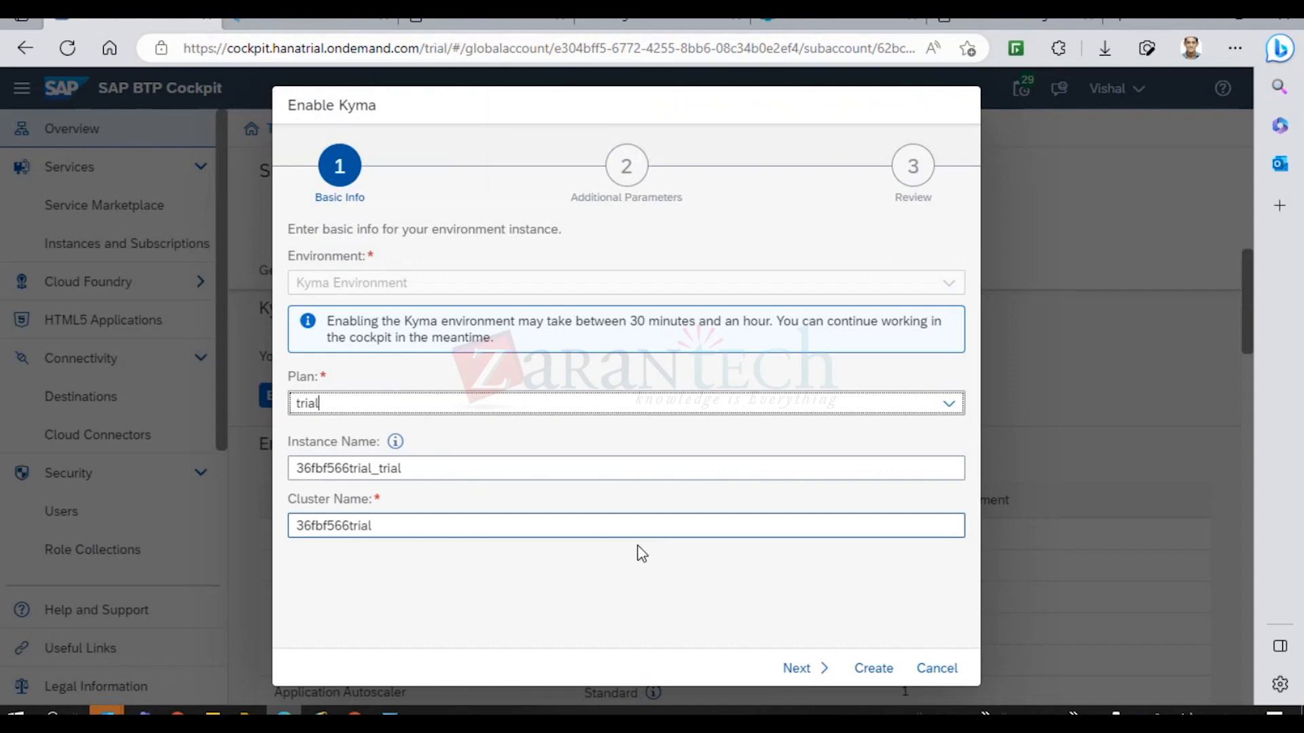
{"action": "left_click", "coordinate": [863, 672]}
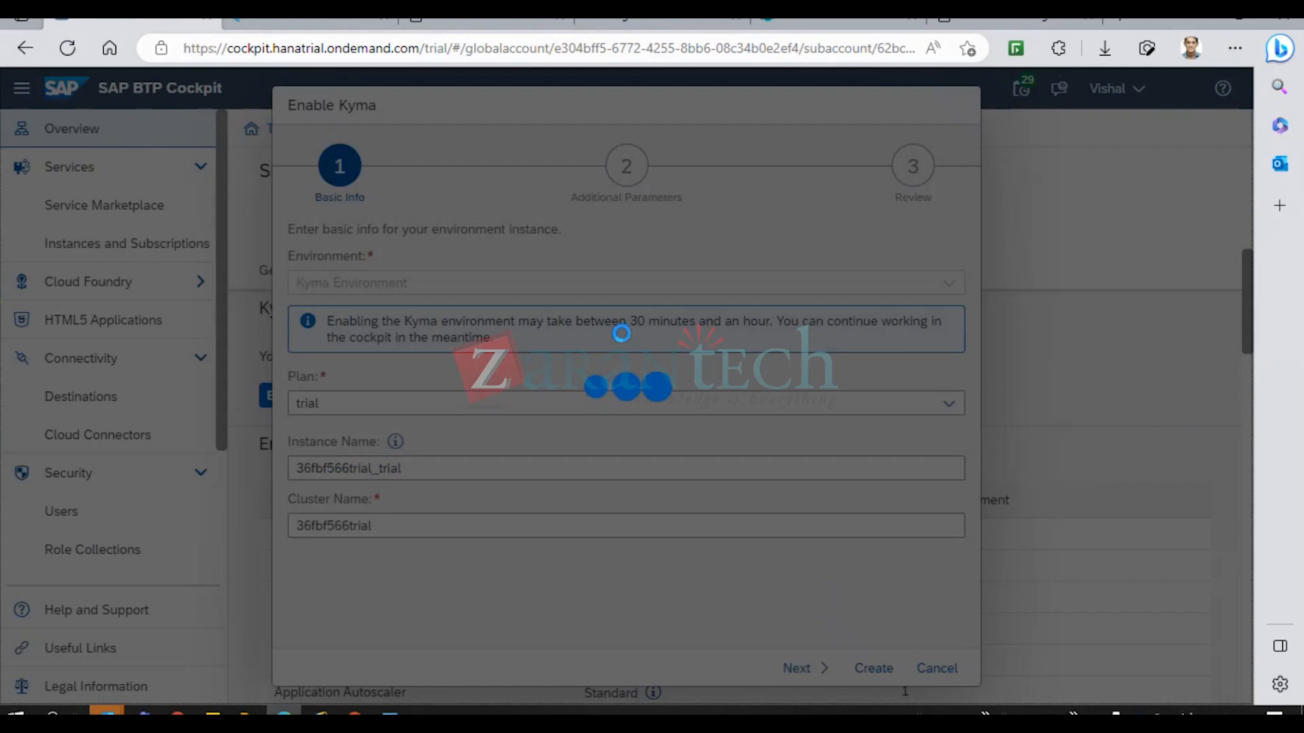
{"action": "left_click", "coordinate": [313, 25]}
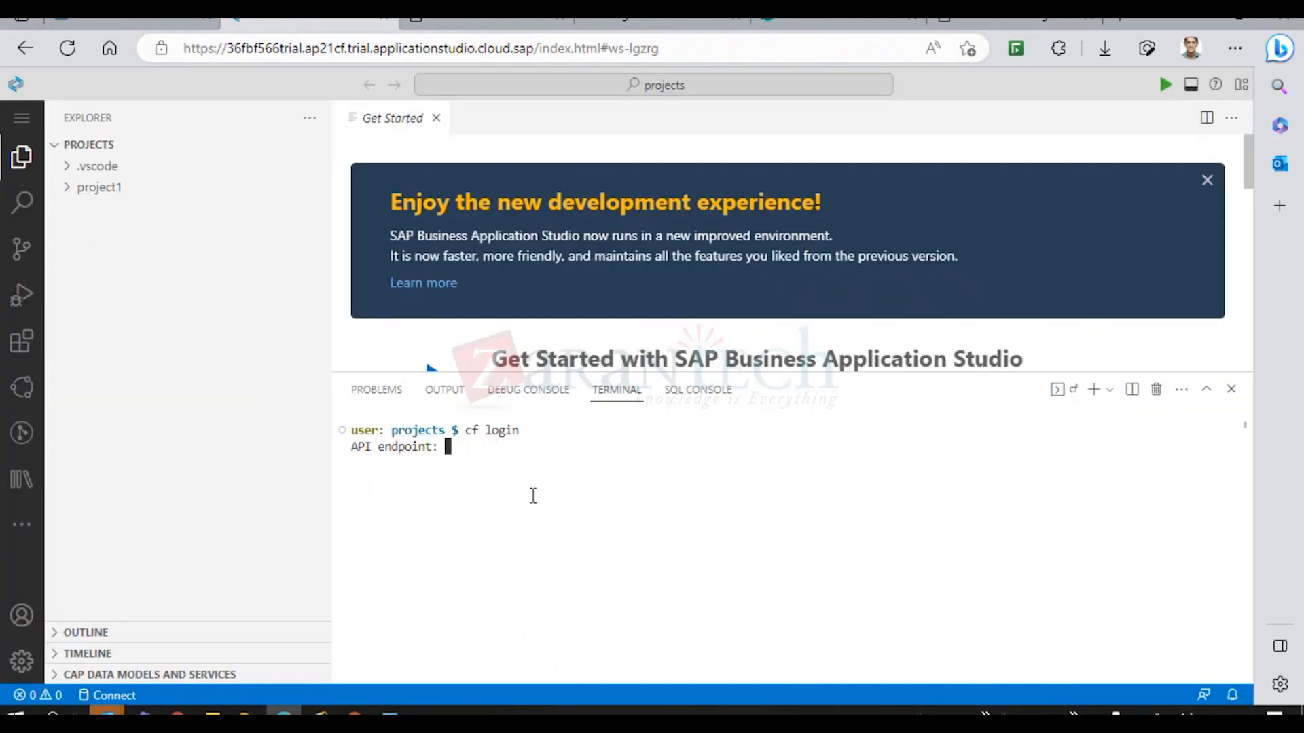
Allow clipboard access and delete the mistakenly pasted Leave_Type text from the endpoint prompt.
{"action": "key", "text": "ctrl+v"}
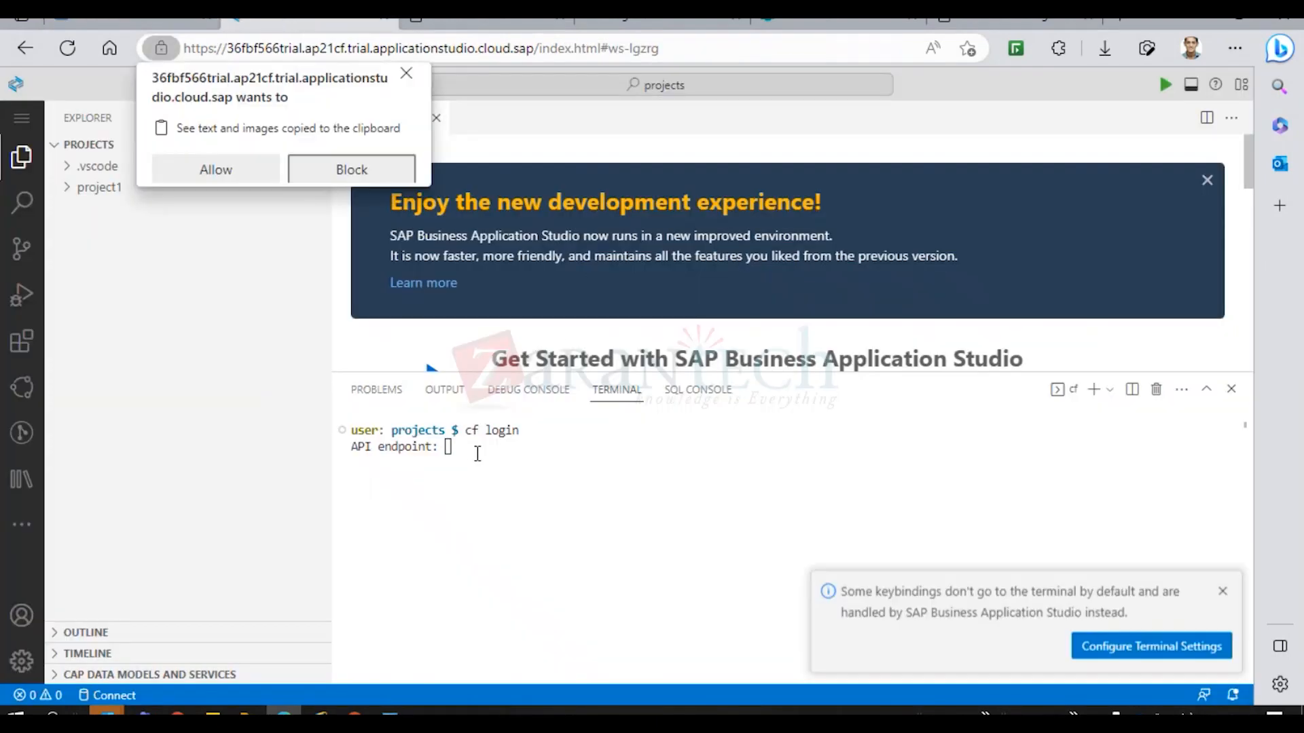
{"action": "left_click", "coordinate": [239, 179]}
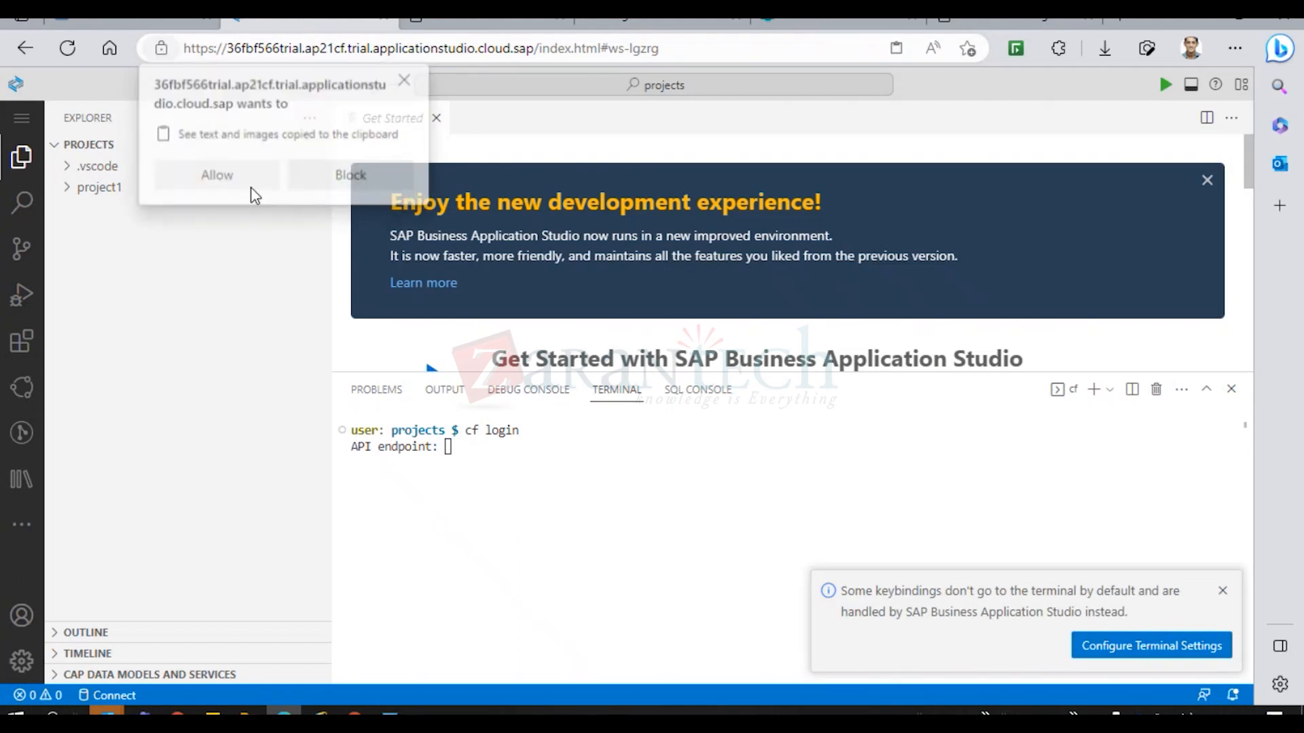
{"action": "left_click_drag", "start_coordinate": [518, 447], "coordinate": [445, 449]}
{"action": "key", "text": "ctrl+c"}
{"action": "key", "text": "BackSpace"}
{"action": "key", "text": "BackSpace"}
{"action": "key", "text": "BackSpace"}
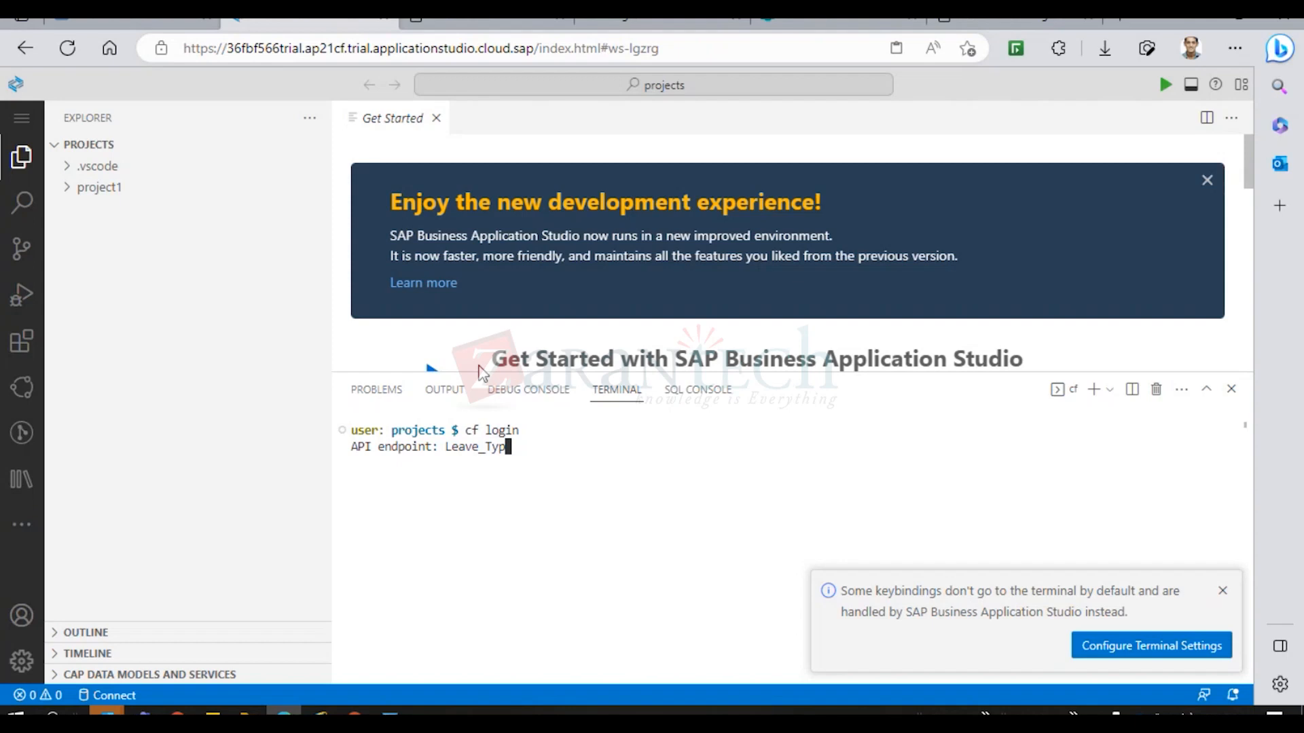
{"action": "key", "text": "BackSpace"}
{"action": "key", "text": "BackSpace"}
{"action": "key", "text": "BackSpace"}
{"action": "key", "text": "BackSpace"}
{"action": "key", "text": "BackSpace"}
{"action": "key", "text": "BackSpace"}
{"action": "key", "text": "BackSpace"}
Select the Cloud Foundry API endpoint in the cockpit and erase the stale paste in the terminal.
{"action": "left_click", "coordinate": [161, 23]}
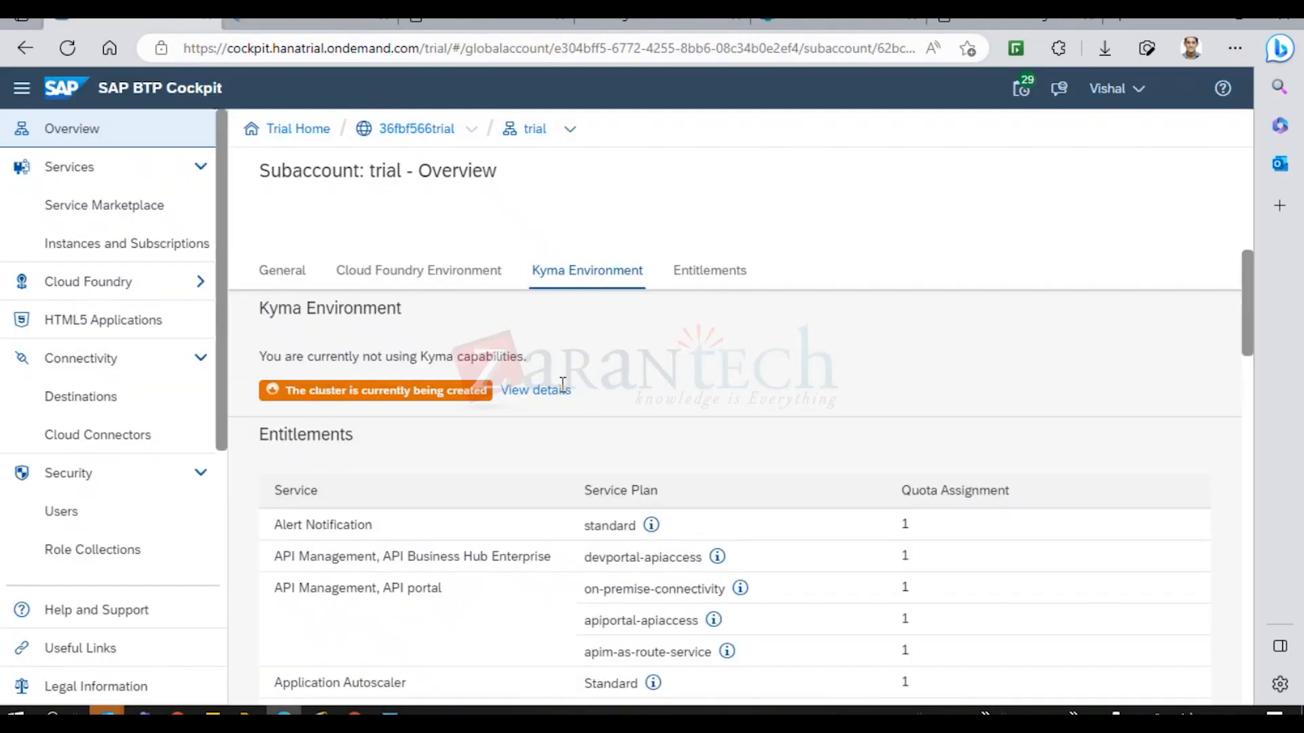
{"action": "left_click", "coordinate": [417, 272]}
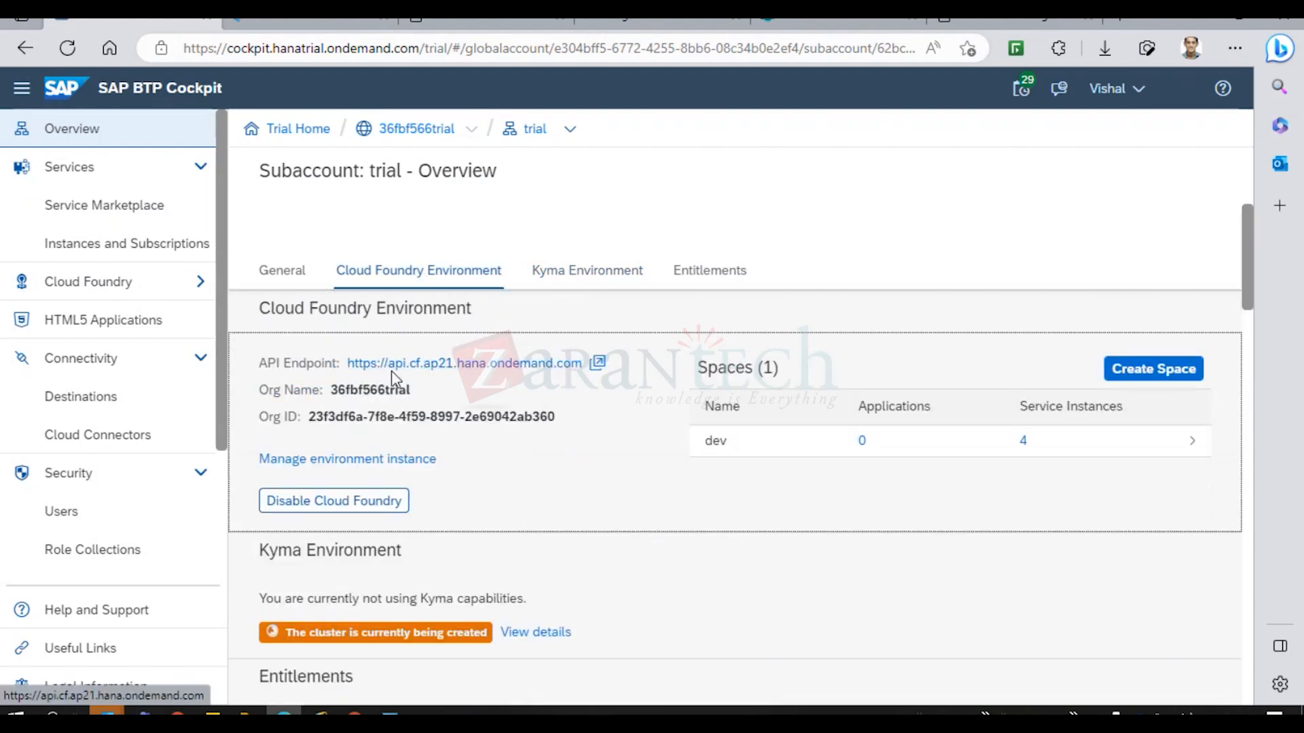
{"action": "left_click_drag", "start_coordinate": [584, 367], "coordinate": [352, 375]}
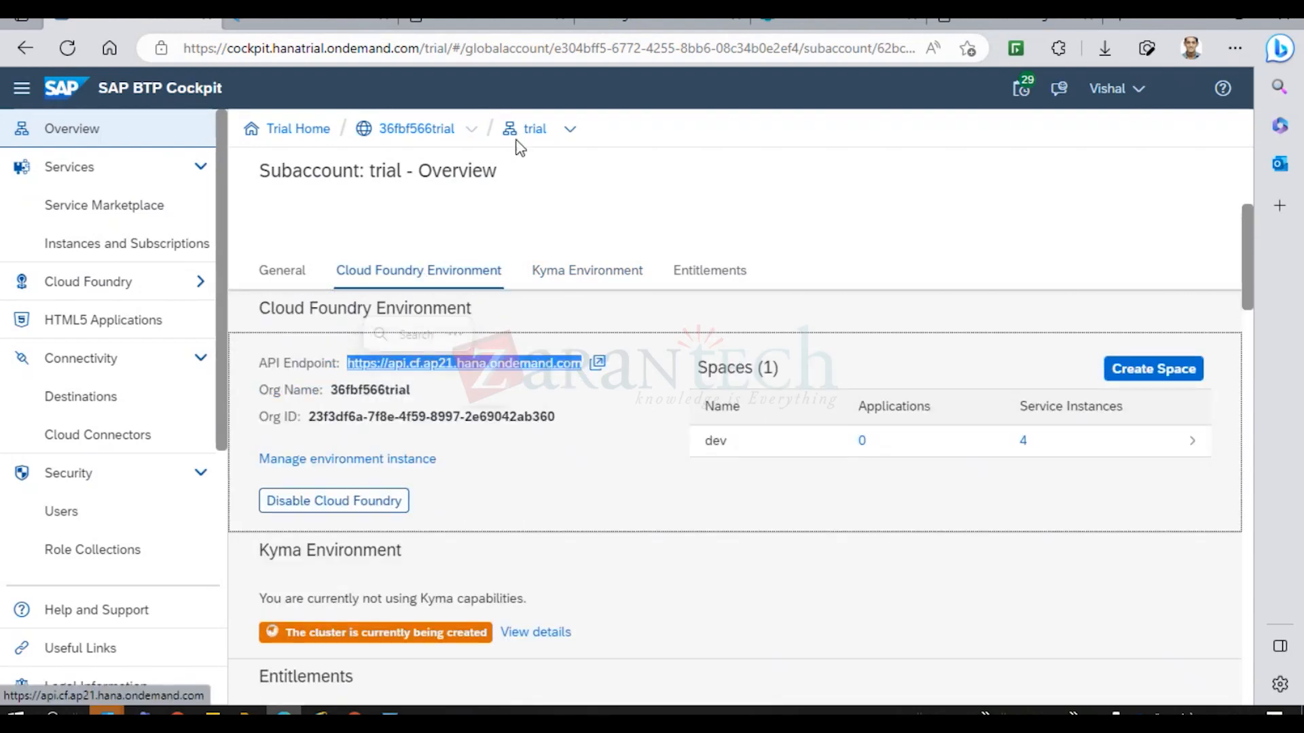
{"action": "left_click", "coordinate": [328, 23]}
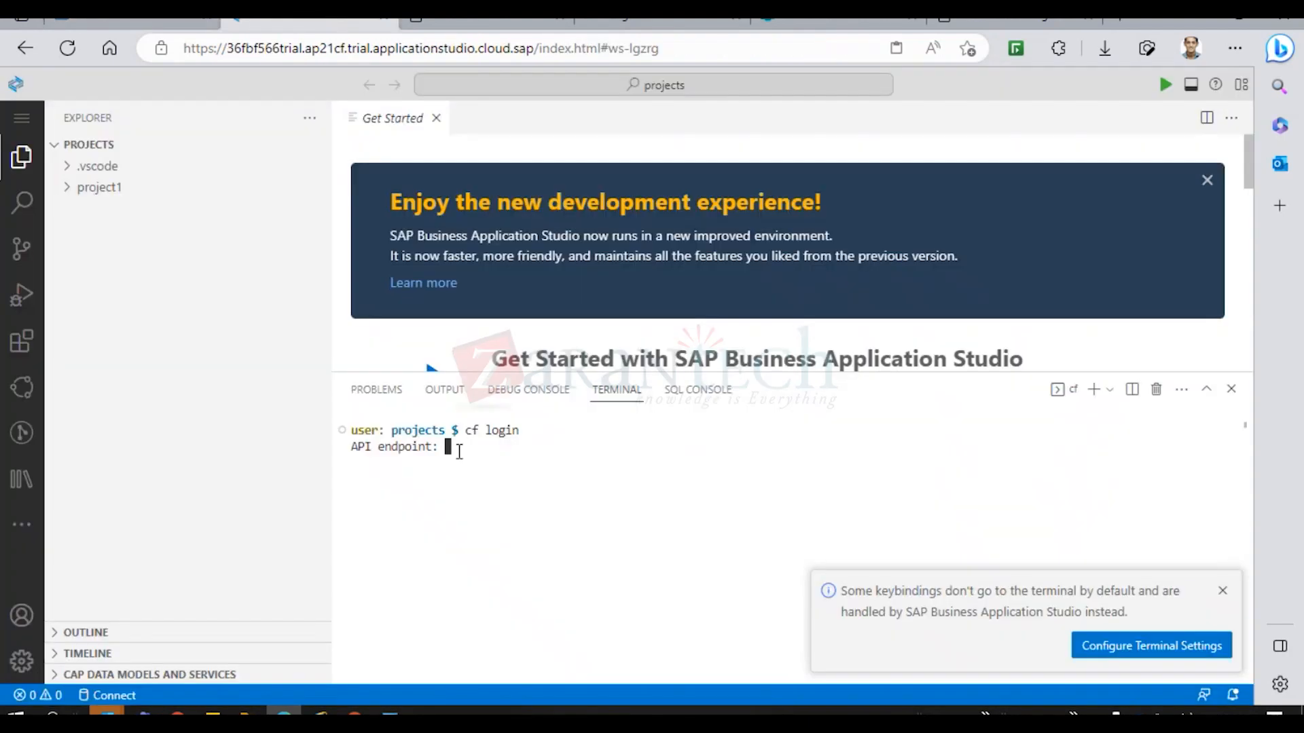
{"action": "key", "text": "ctrl+v"}
{"action": "key", "text": "BackSpace"}
{"action": "key", "text": "BackSpace"}
{"action": "key", "text": "BackSpace"}
{"action": "key", "text": "BackSpace"}
{"action": "key", "text": "BackSpace"}
{"action": "key", "text": "BackSpace"}
{"action": "key", "text": "BackSpace"}
{"action": "key", "text": "BackSpace"}
{"action": "key", "text": "BackSpace"}
Copy the cockpit's API Endpoint link address from its context menu.
{"action": "left_click", "coordinate": [116, 26]}
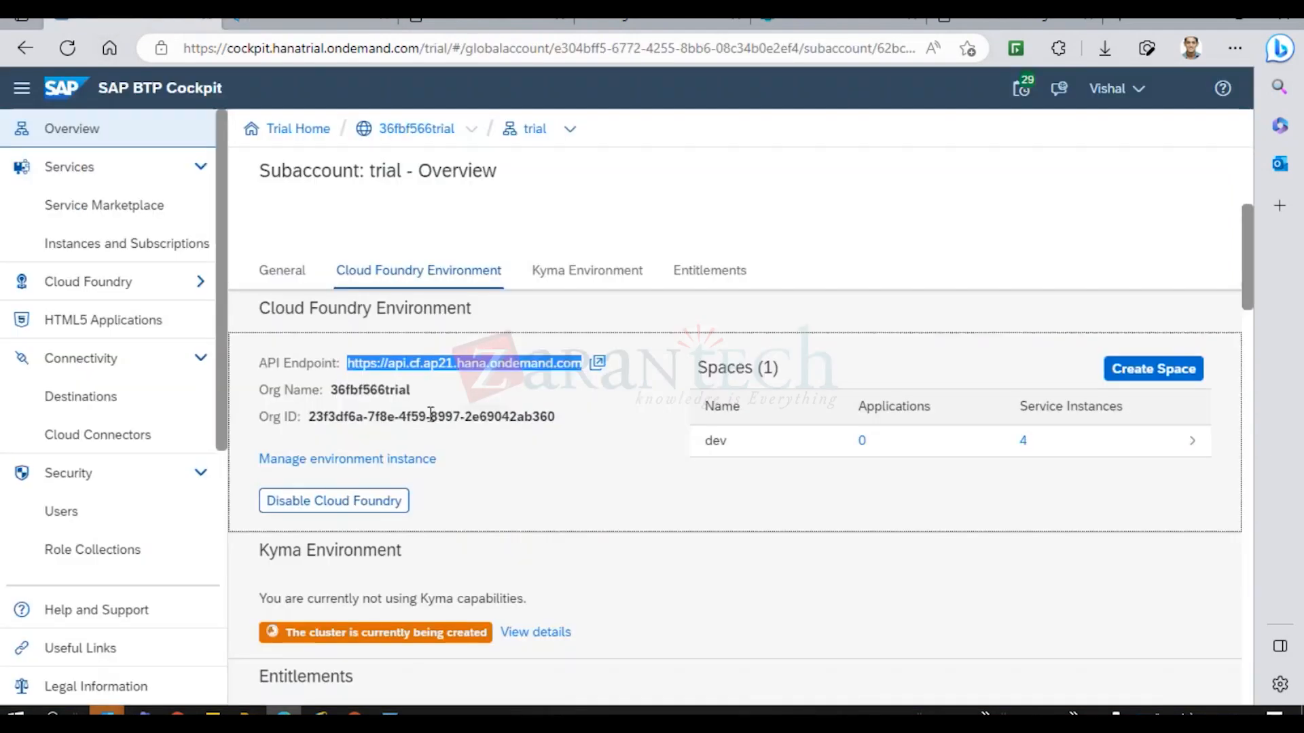
{"action": "right_click", "coordinate": [470, 367]}
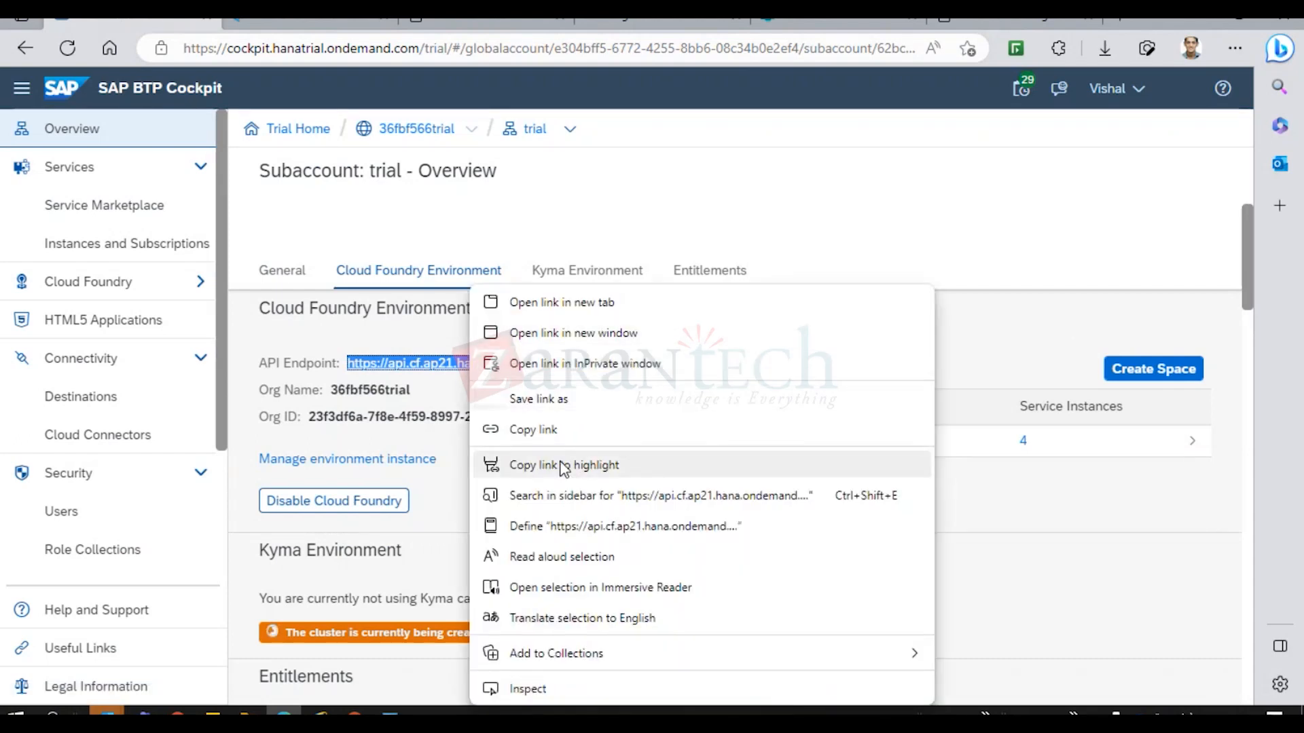
{"action": "left_click", "coordinate": [544, 430]}
{"action": "left_click", "coordinate": [306, 26]}
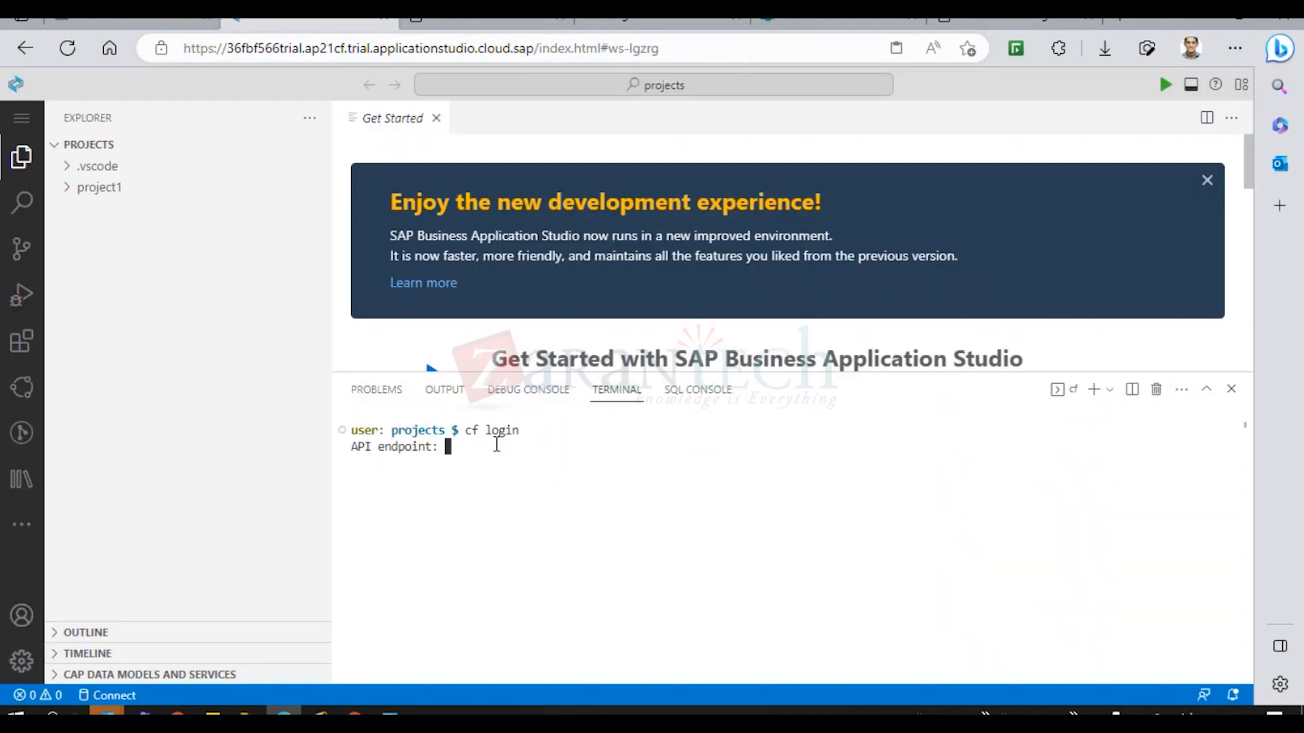
{"action": "key", "text": "ctrl+v"}
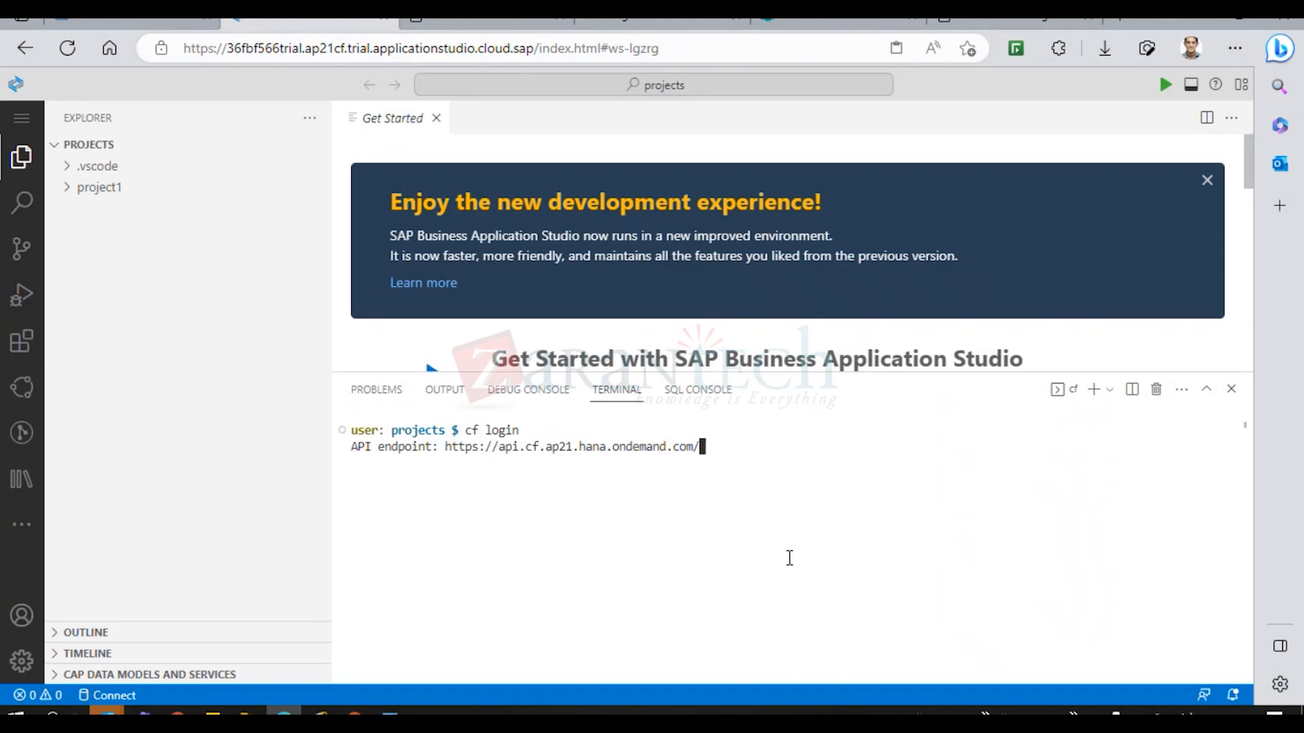
{"action": "key", "text": "Return"}
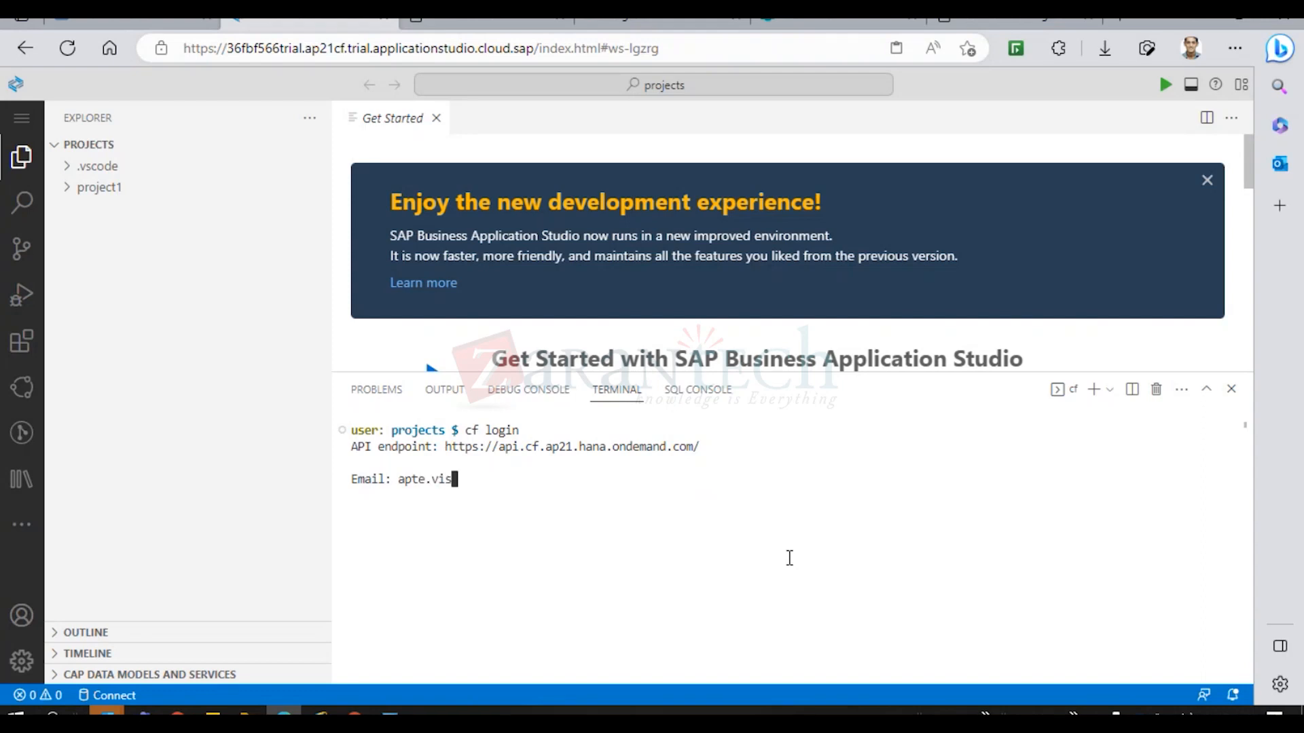
Enter the account e-mail and try the password twice, both rejected as unauthorized.
{"action": "key", "text": "Return"}
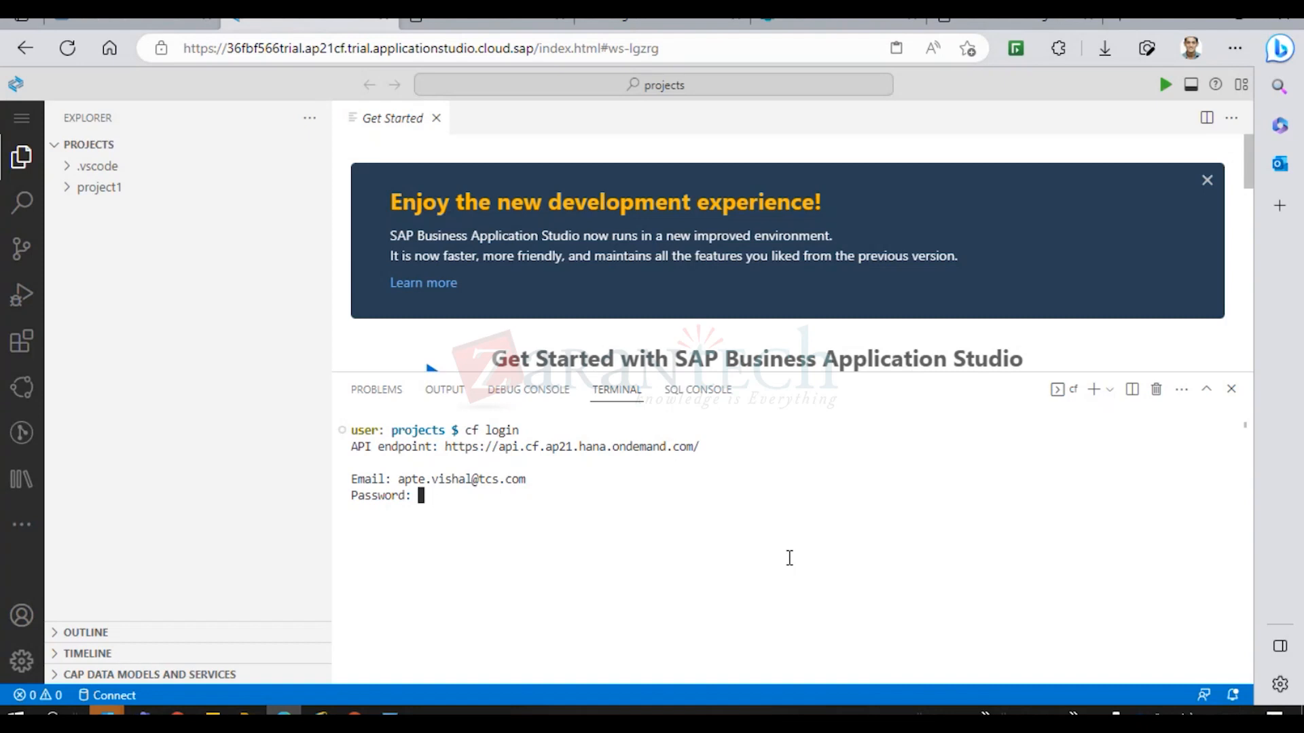
{"action": "key", "text": "Return"}
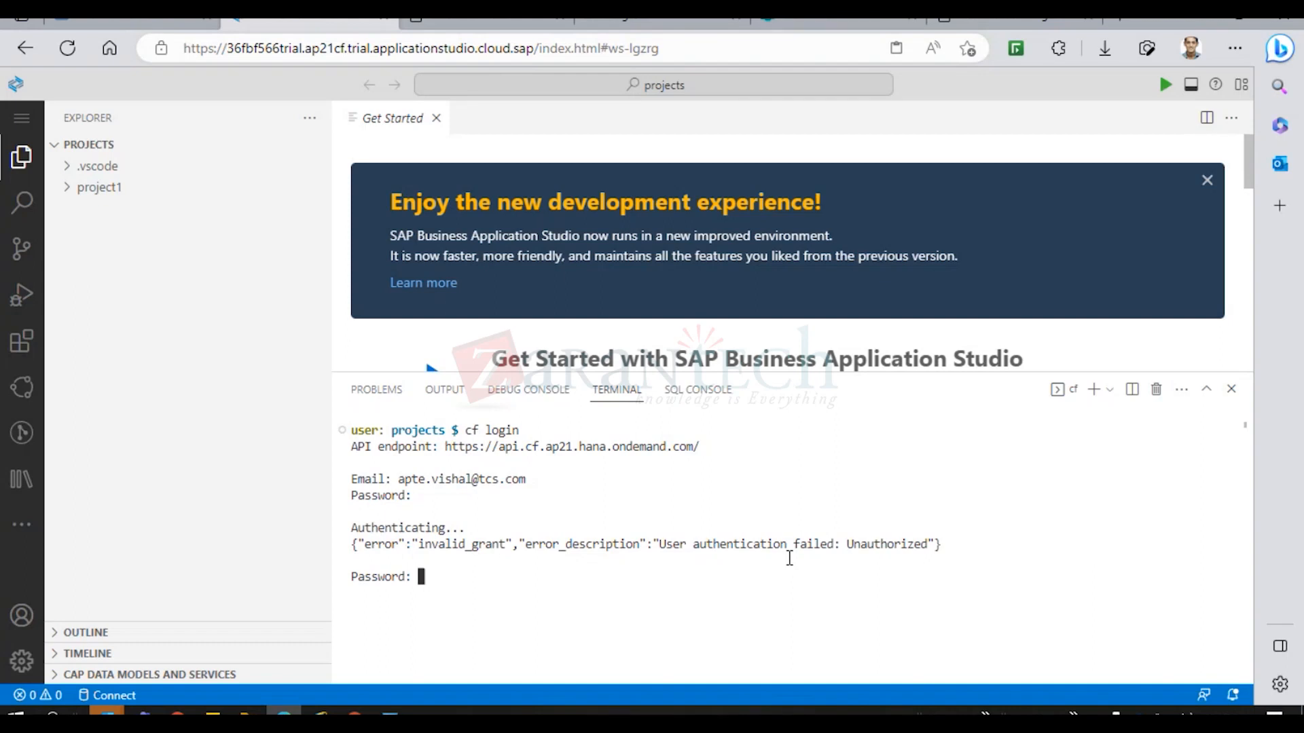
{"action": "key", "text": "Return"}
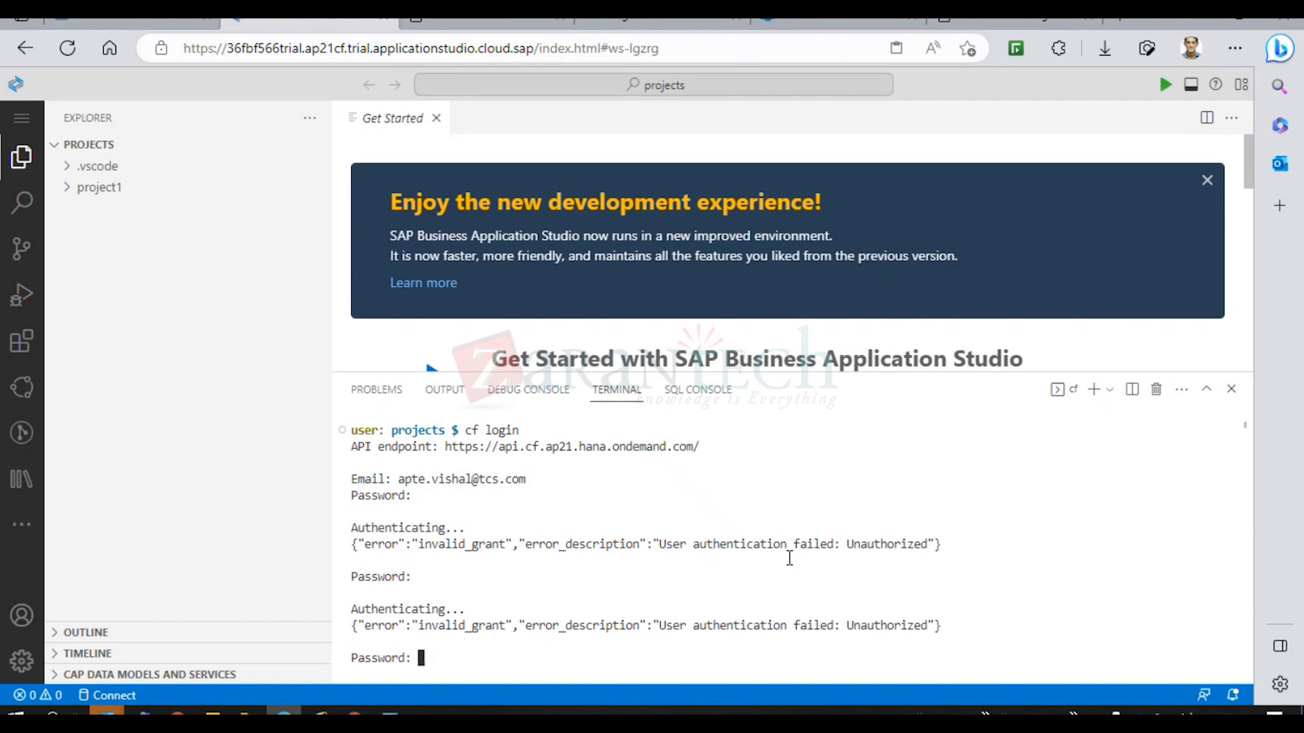
{"action": "right_click", "coordinate": [473, 656]}
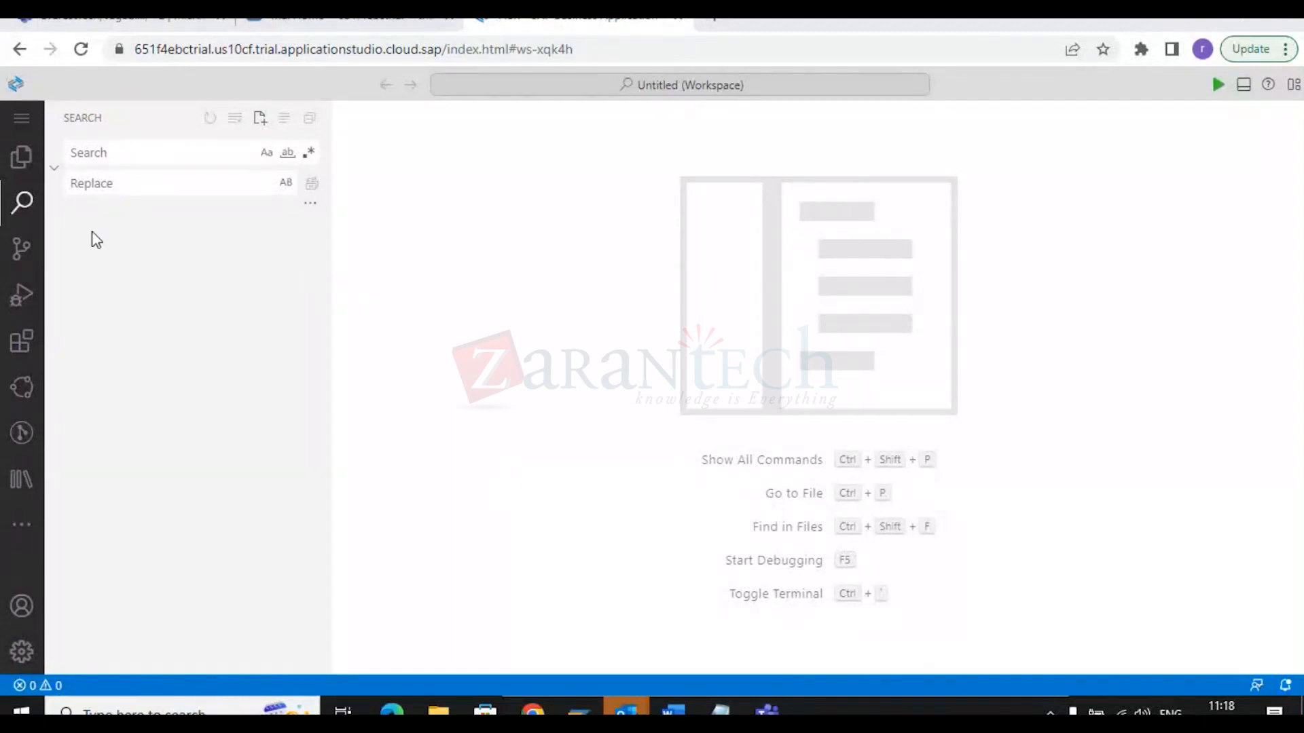
Focus the search field in the empty Untitled workspace's Search panel.
{"action": "left_click", "coordinate": [87, 162]}
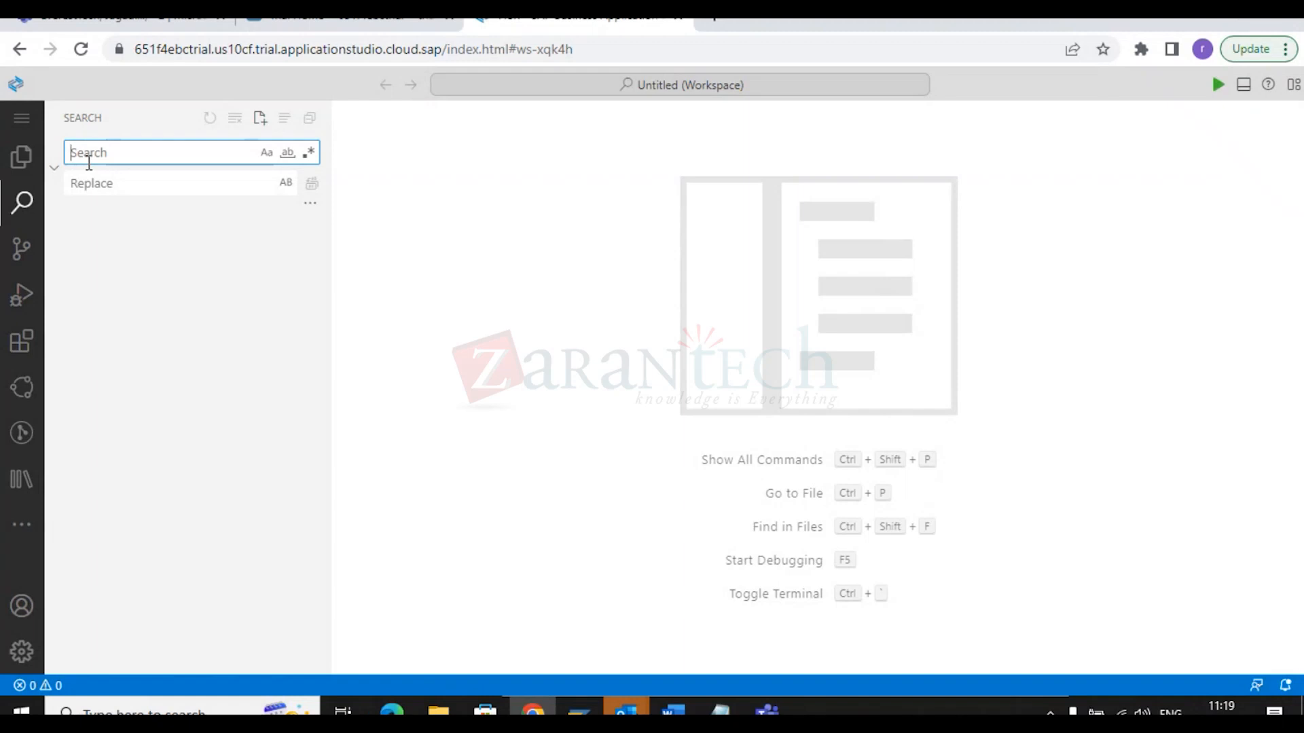
Show the workspace file tree and open a new terminal from the main menu.
{"action": "left_click", "coordinate": [21, 125]}
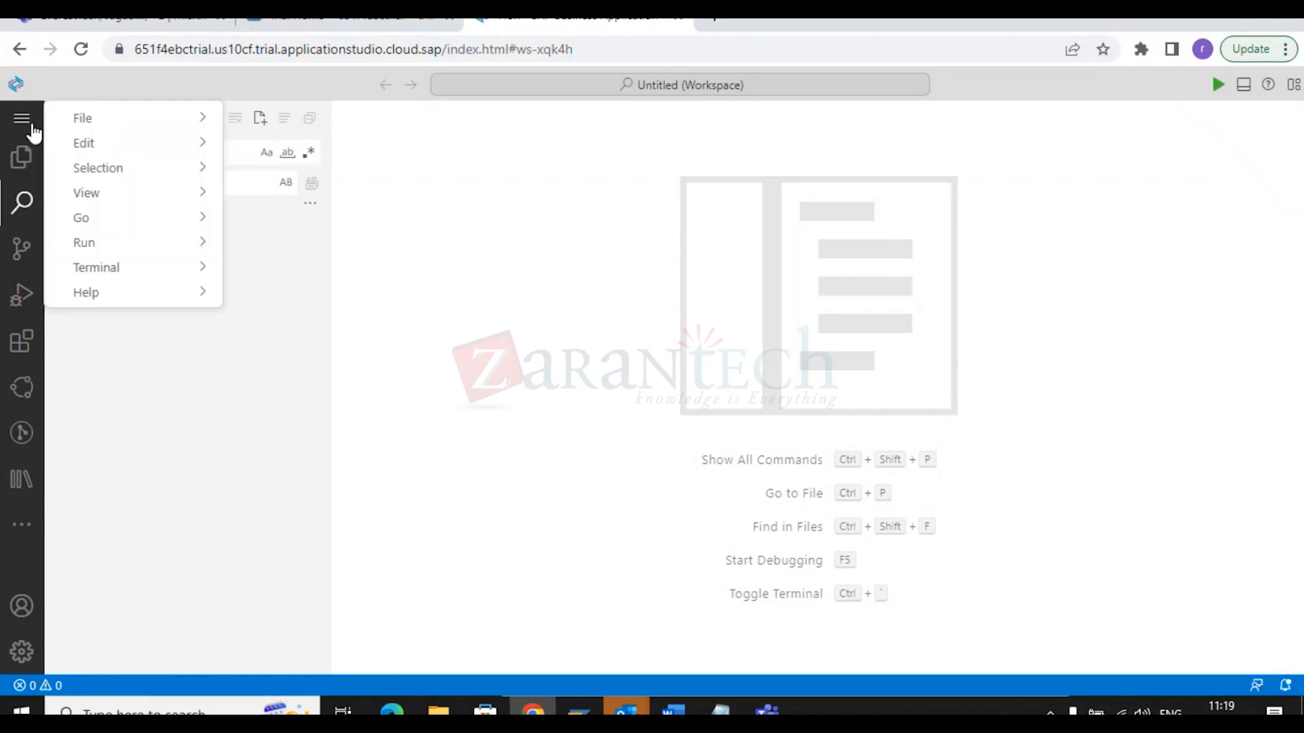
{"action": "left_click", "coordinate": [27, 154]}
{"action": "left_click", "coordinate": [27, 155]}
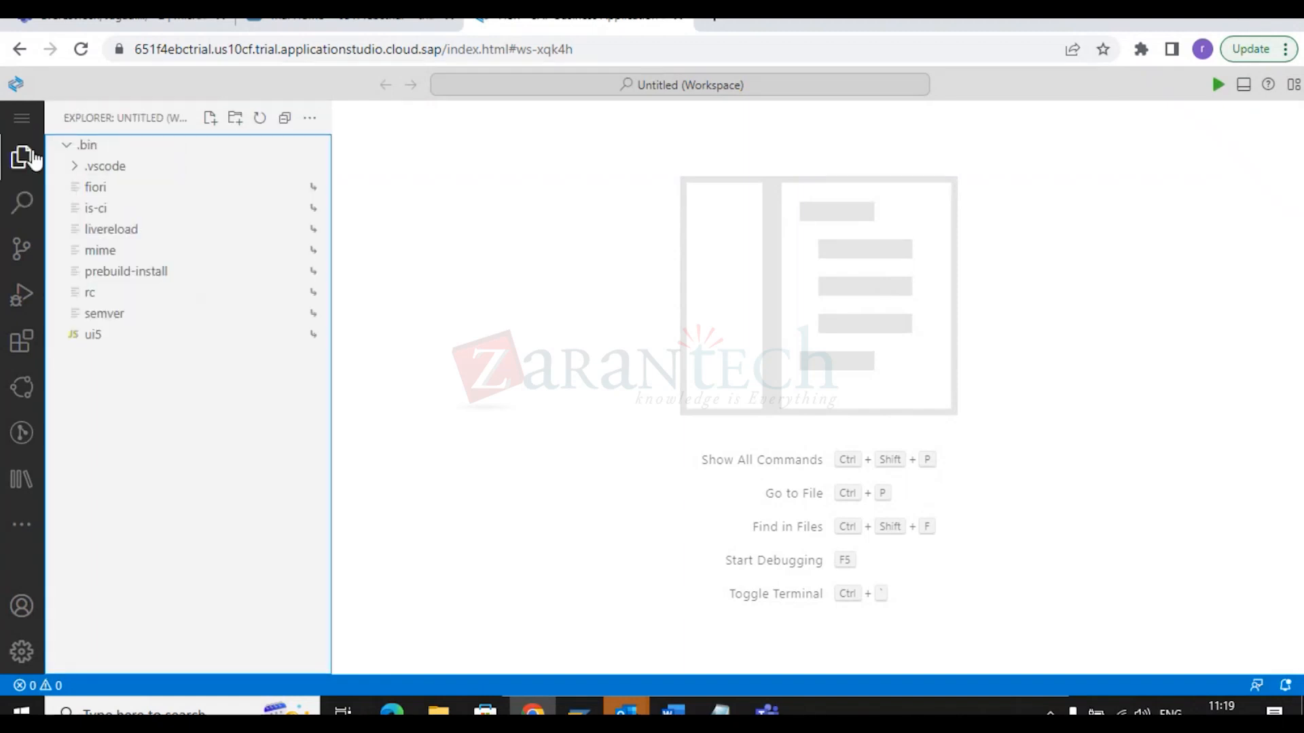
{"action": "left_click", "coordinate": [22, 119]}
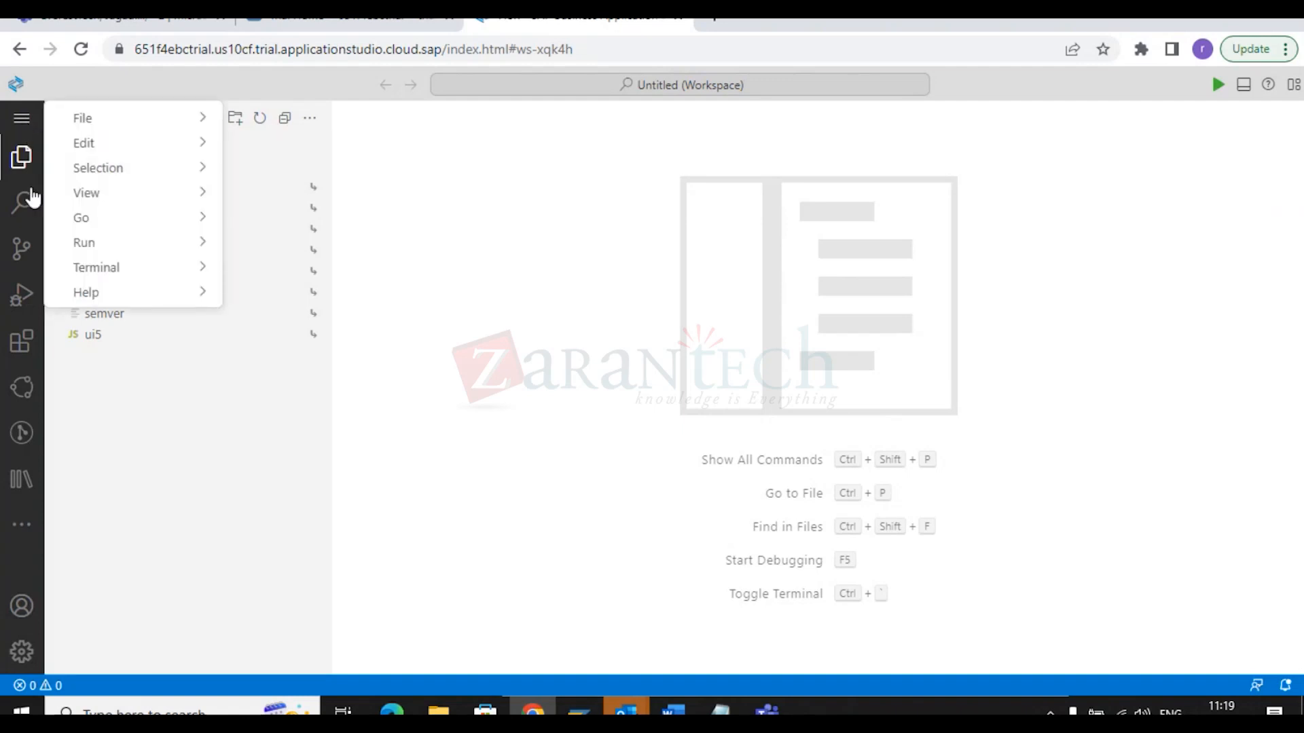
{"action": "left_click", "coordinate": [206, 478]}
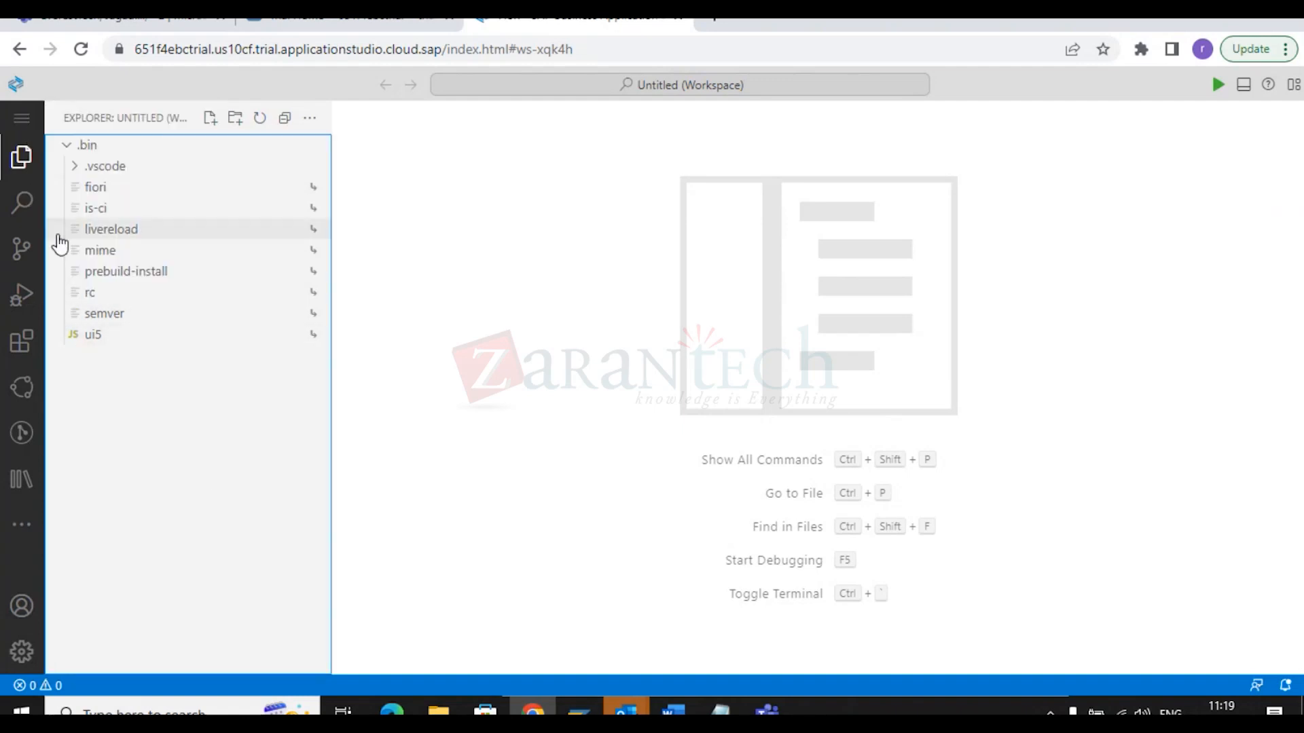
{"action": "left_click", "coordinate": [20, 123]}
{"action": "mouse_move", "coordinate": [82, 124]}
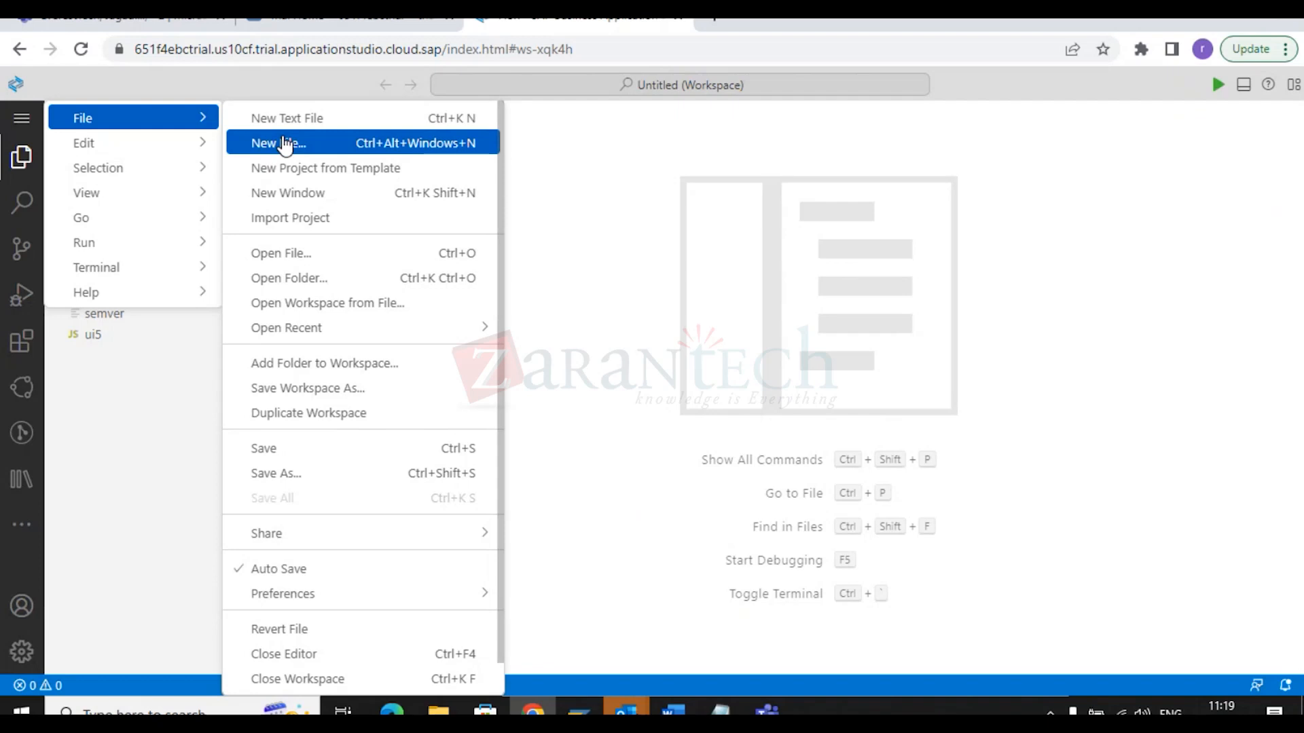
{"action": "mouse_move", "coordinate": [163, 272]}
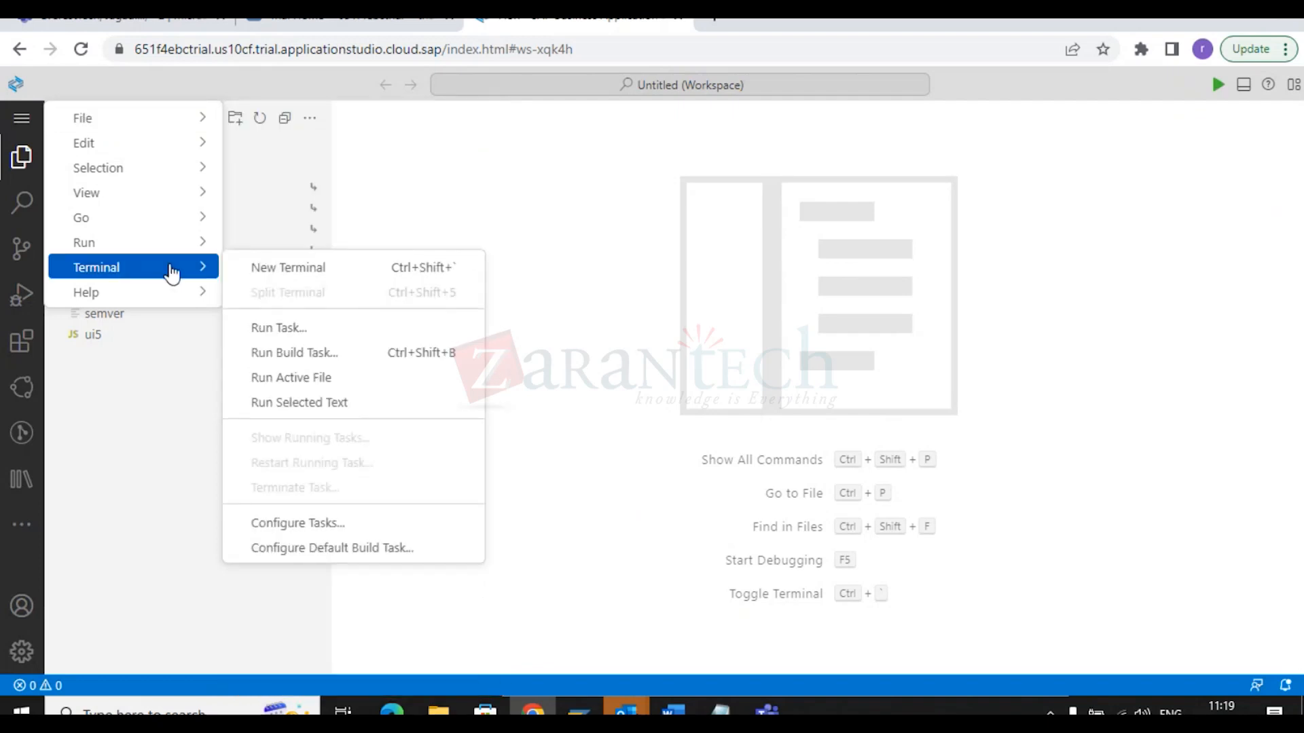
{"action": "left_click", "coordinate": [264, 271]}
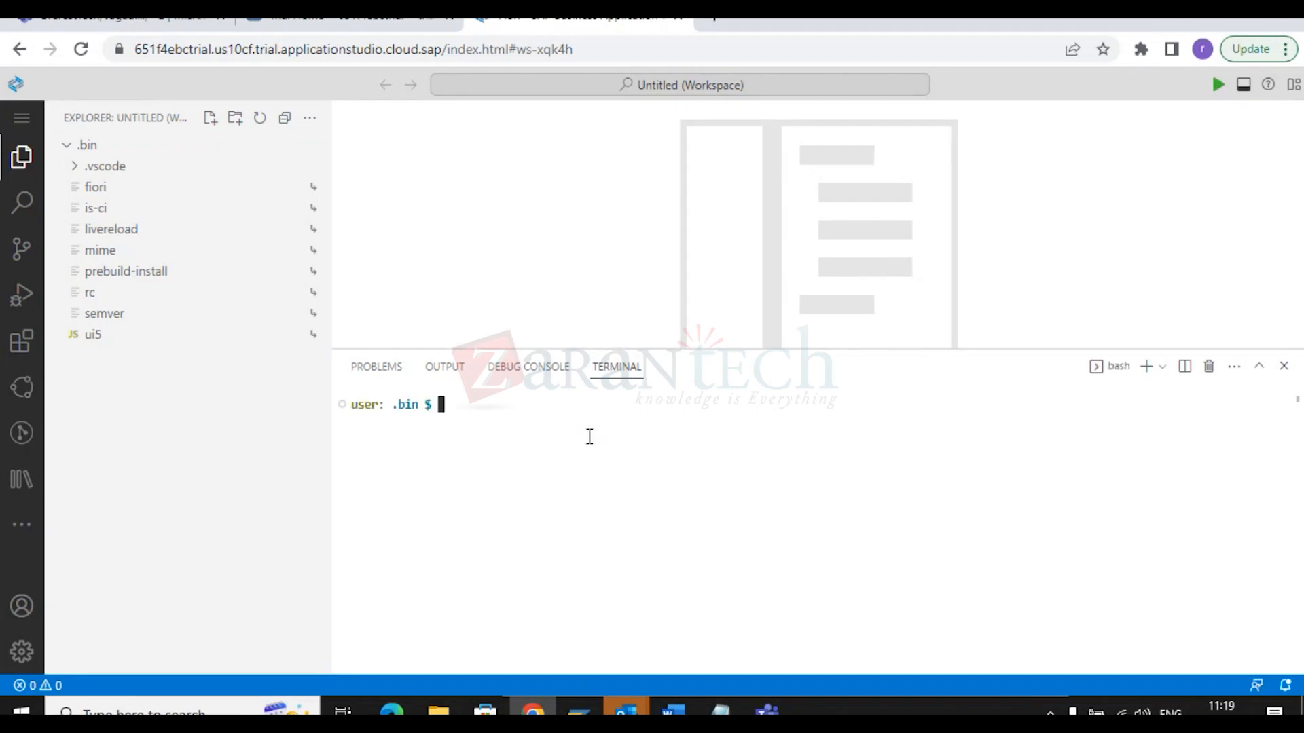
Run cd.. in the .bin terminal, which reports command not found.
{"action": "type", "text": "c"}
{"action": "type", "text": "f"}
{"action": "key", "text": "BackSpace"}
{"action": "key", "text": "BackSpace"}
{"action": "type", "text": "cd.."}
{"action": "key", "text": "Return"}
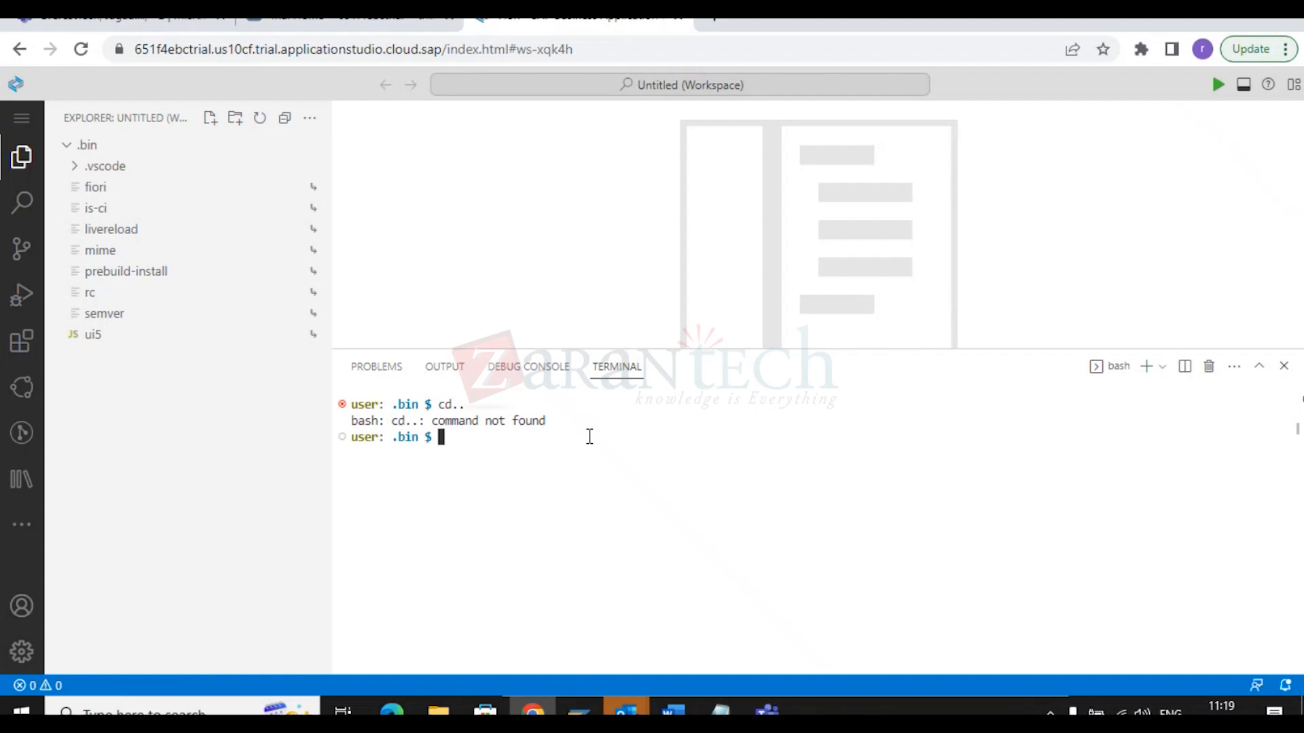
Reopen /home/user/projects as the workspace, trimming node_modules off the Open Folder path.
{"action": "left_click", "coordinate": [23, 121]}
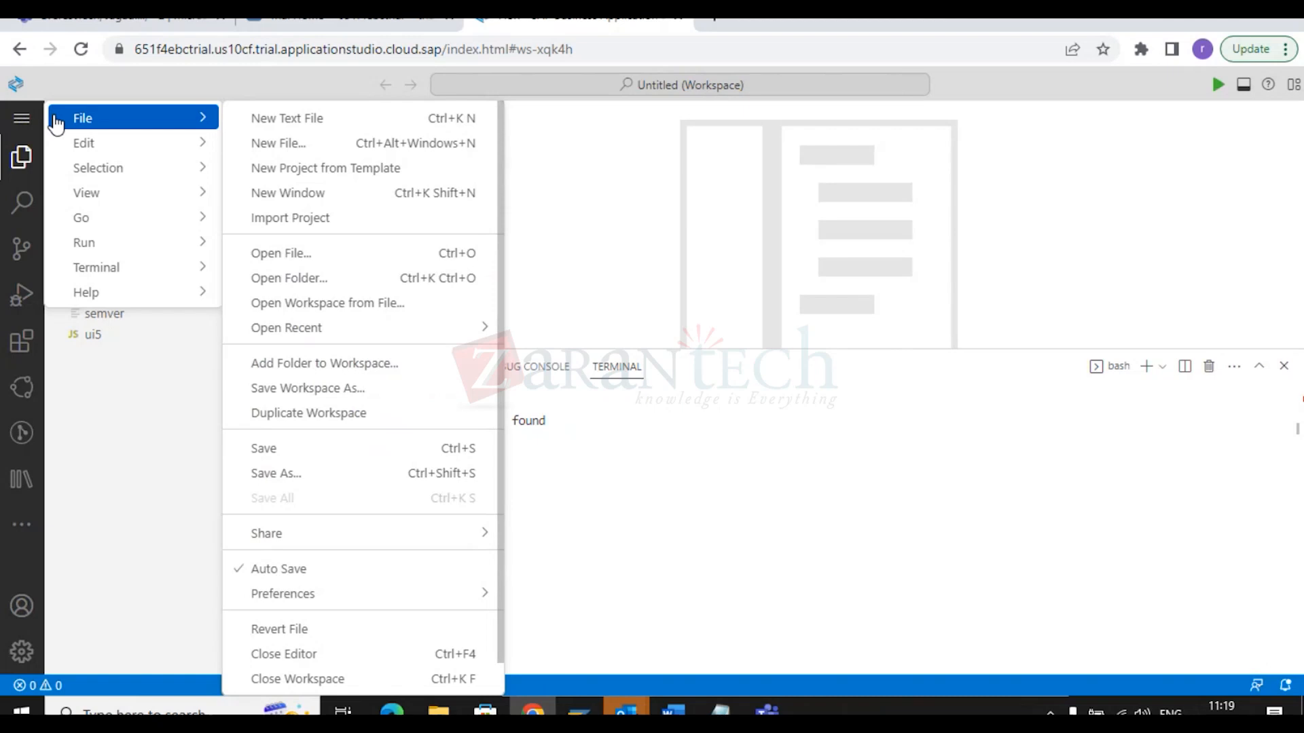
{"action": "left_click", "coordinate": [287, 278]}
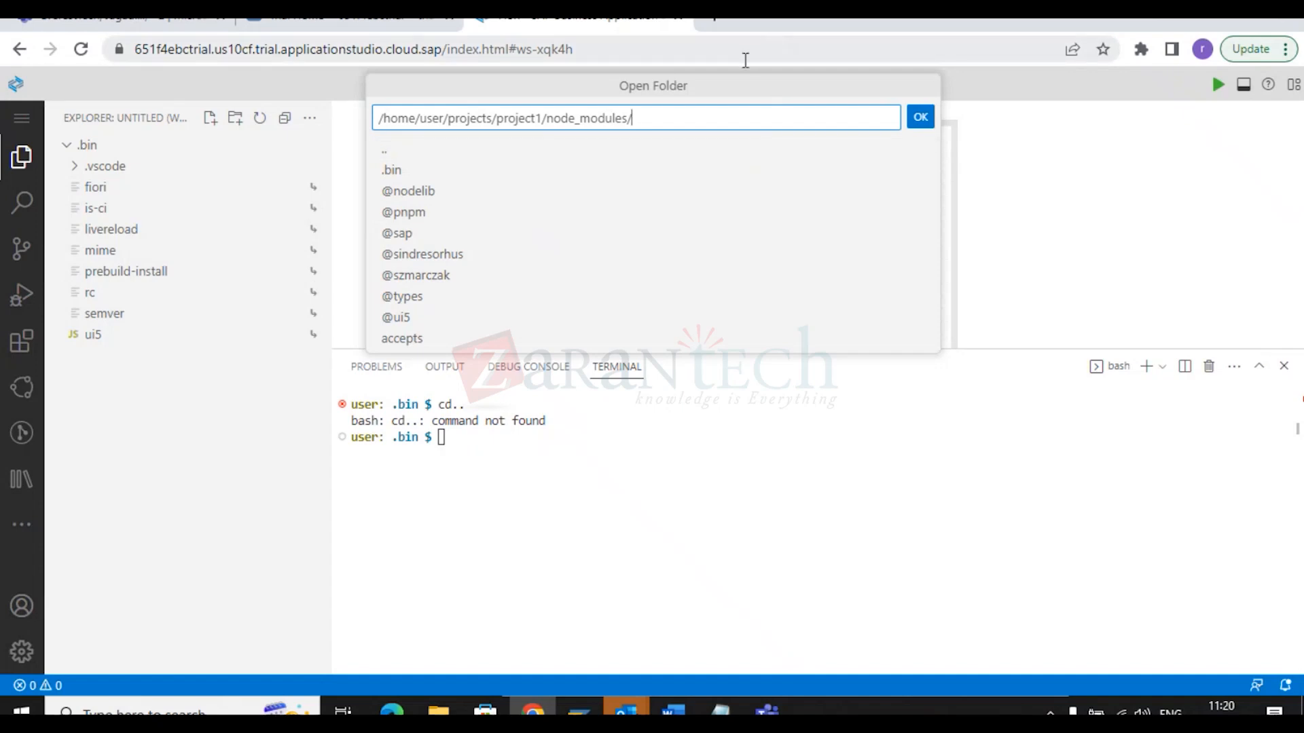
{"action": "key", "text": "BackSpace"}
{"action": "key", "text": "BackSpace"}
{"action": "key", "text": "BackSpace"}
{"action": "key", "text": "BackSpace"}
{"action": "key", "text": "BackSpace"}
{"action": "key", "text": "BackSpace"}
{"action": "key", "text": "BackSpace"}
{"action": "key", "text": "BackSpace"}
{"action": "key", "text": "BackSpace"}
{"action": "key", "text": "BackSpace"}
{"action": "key", "text": "BackSpace"}
{"action": "key", "text": "BackSpace"}
{"action": "key", "text": "BackSpace"}
{"action": "key", "text": "BackSpace"}
{"action": "key", "text": "BackSpace"}
{"action": "key", "text": "BackSpace"}
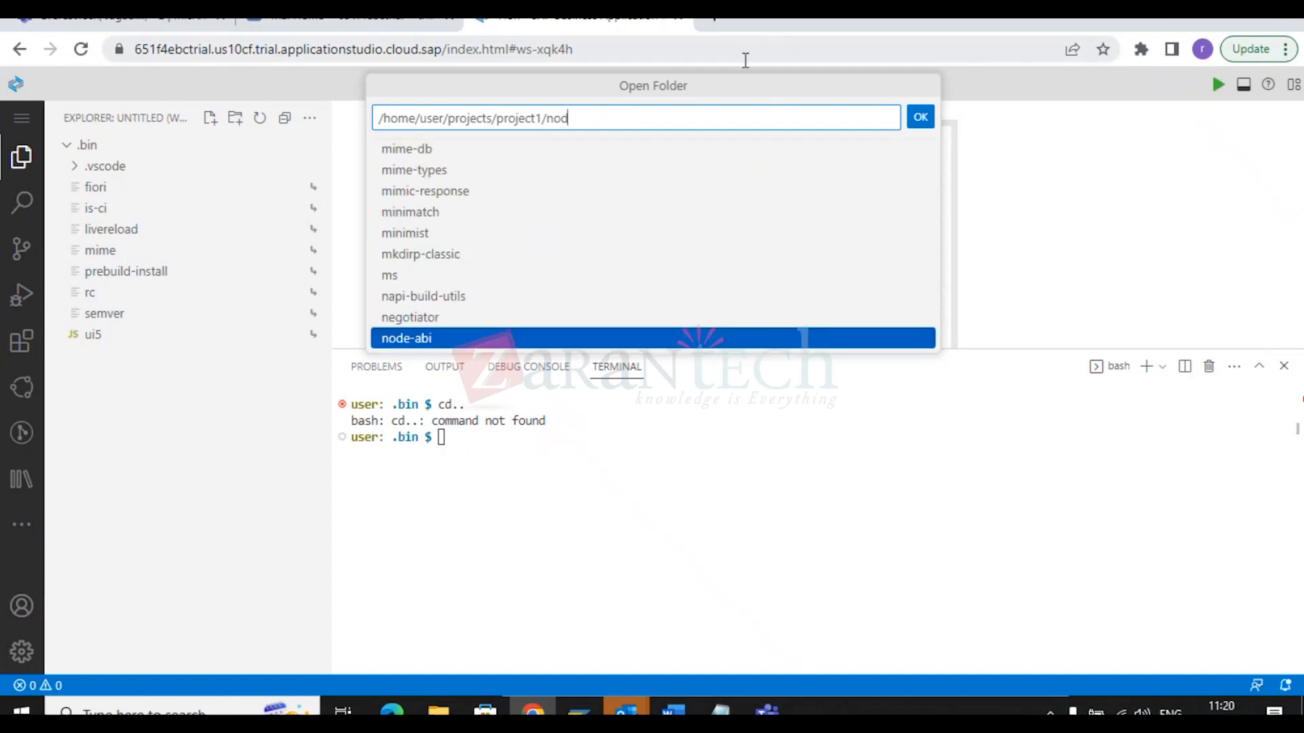
{"action": "key", "text": "BackSpace"}
{"action": "key", "text": "BackSpace"}
{"action": "key", "text": "BackSpace"}
{"action": "key", "text": "BackSpace"}
{"action": "key", "text": "BackSpace"}
{"action": "key", "text": "BackSpace"}
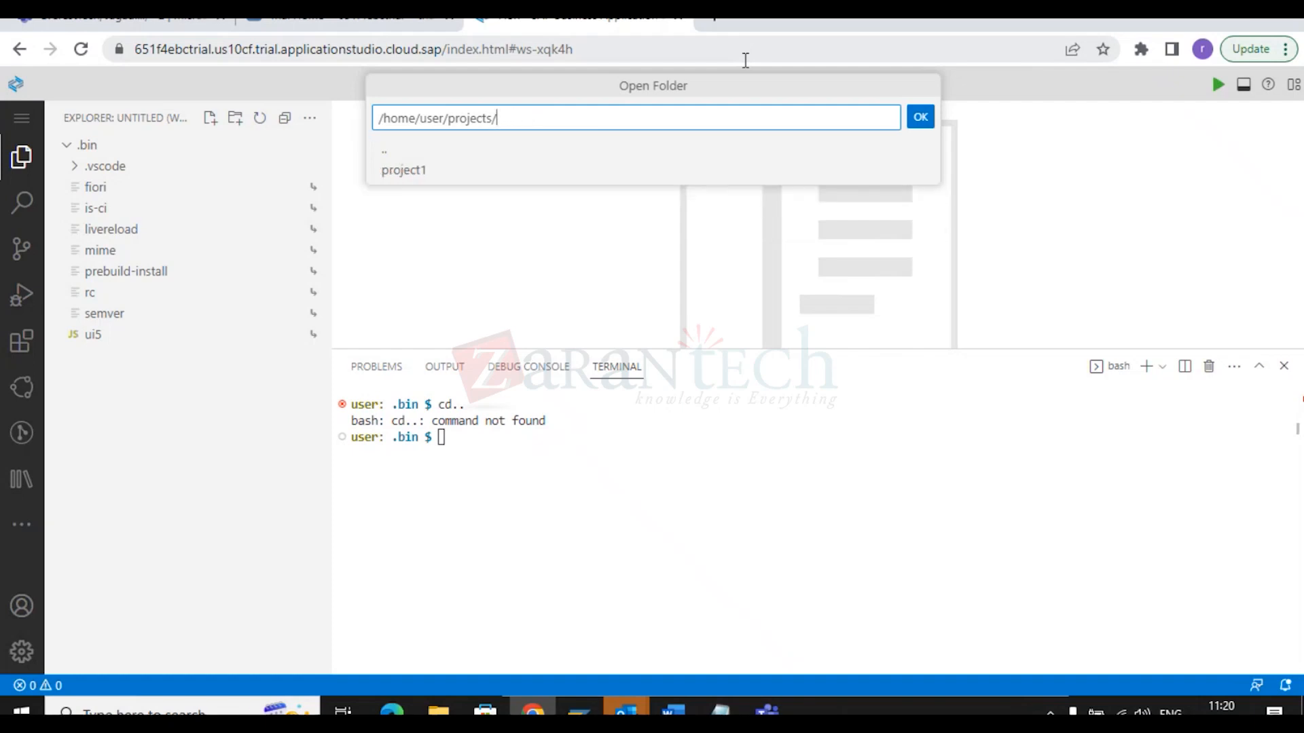
{"action": "key", "text": "BackSpace"}
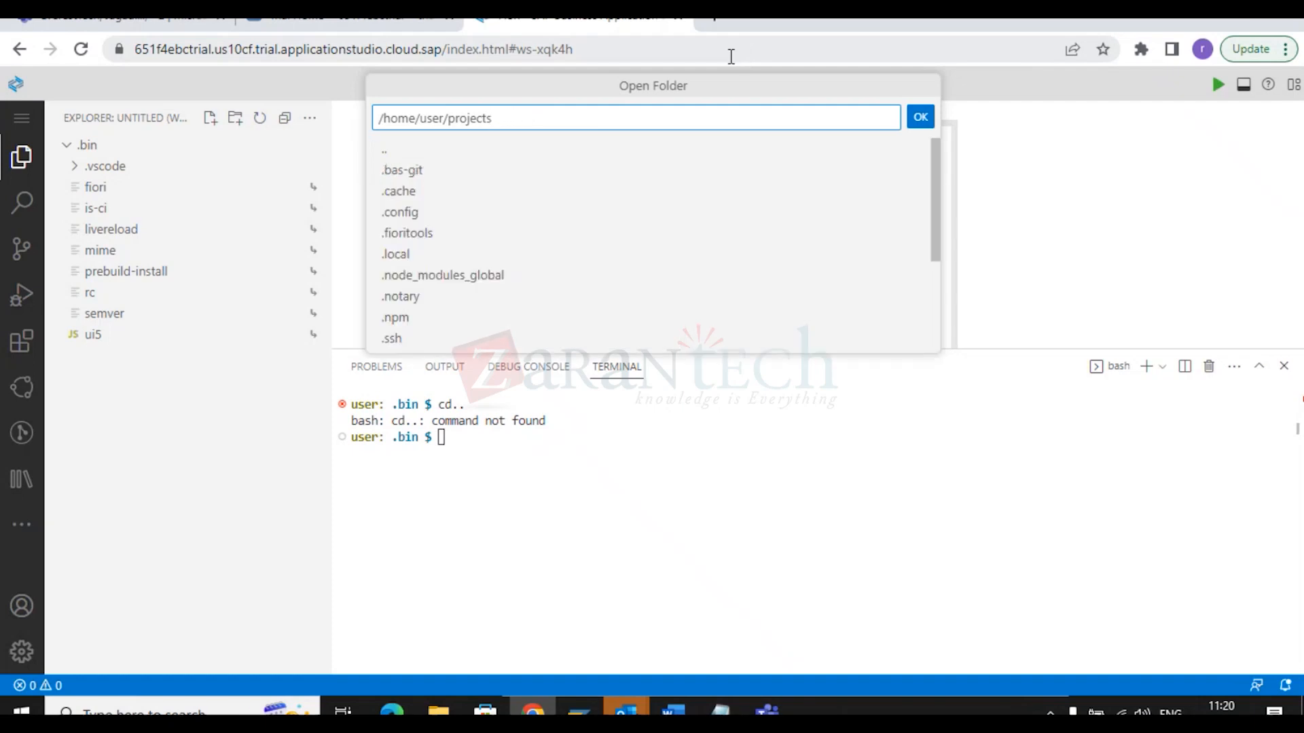
{"action": "left_click", "coordinate": [920, 126]}
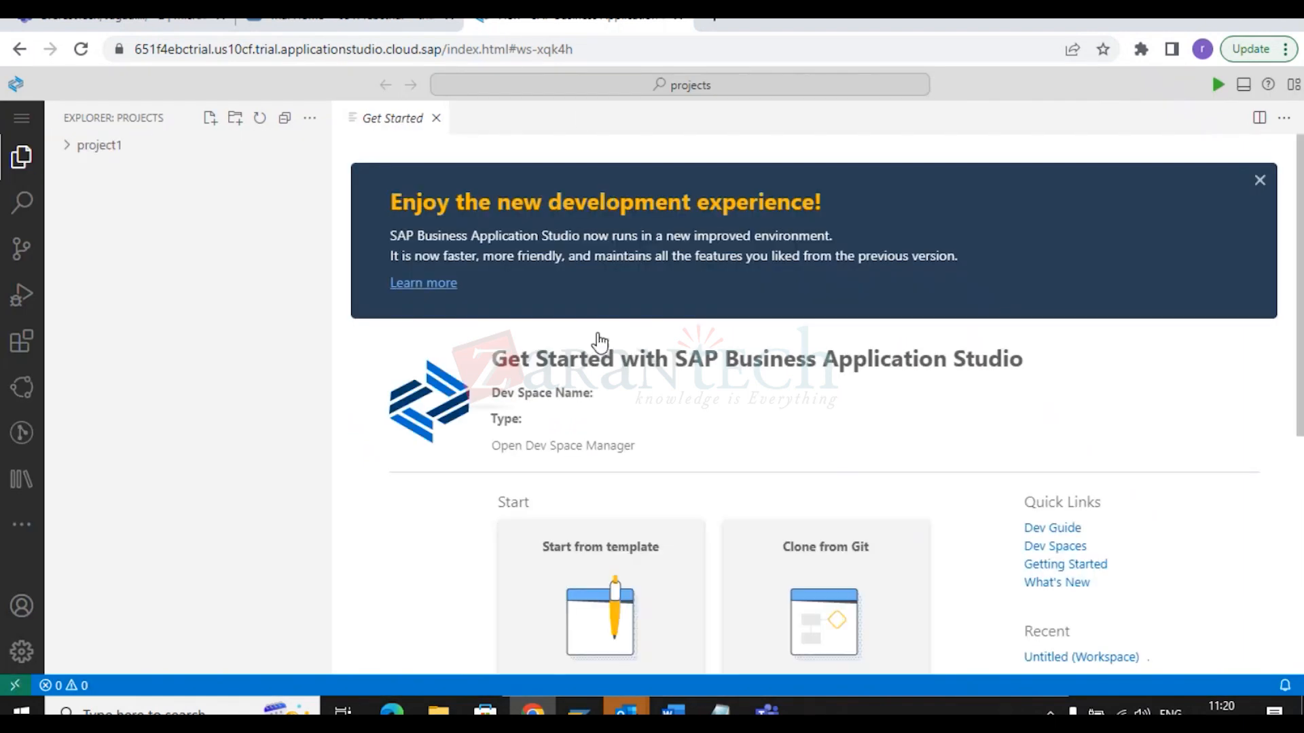
Expand project1 in Explorer and open an integrated bash terminal in that folder.
{"action": "left_click", "coordinate": [67, 148]}
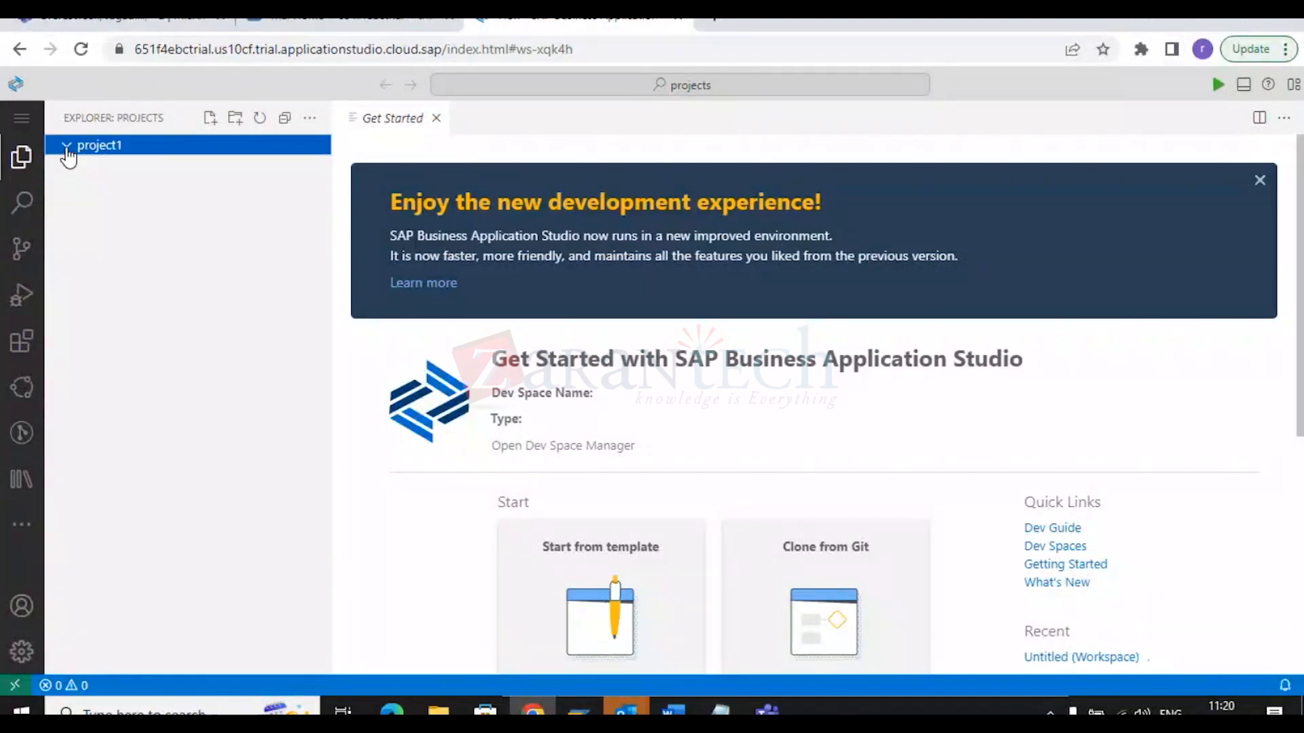
{"action": "left_click", "coordinate": [20, 128]}
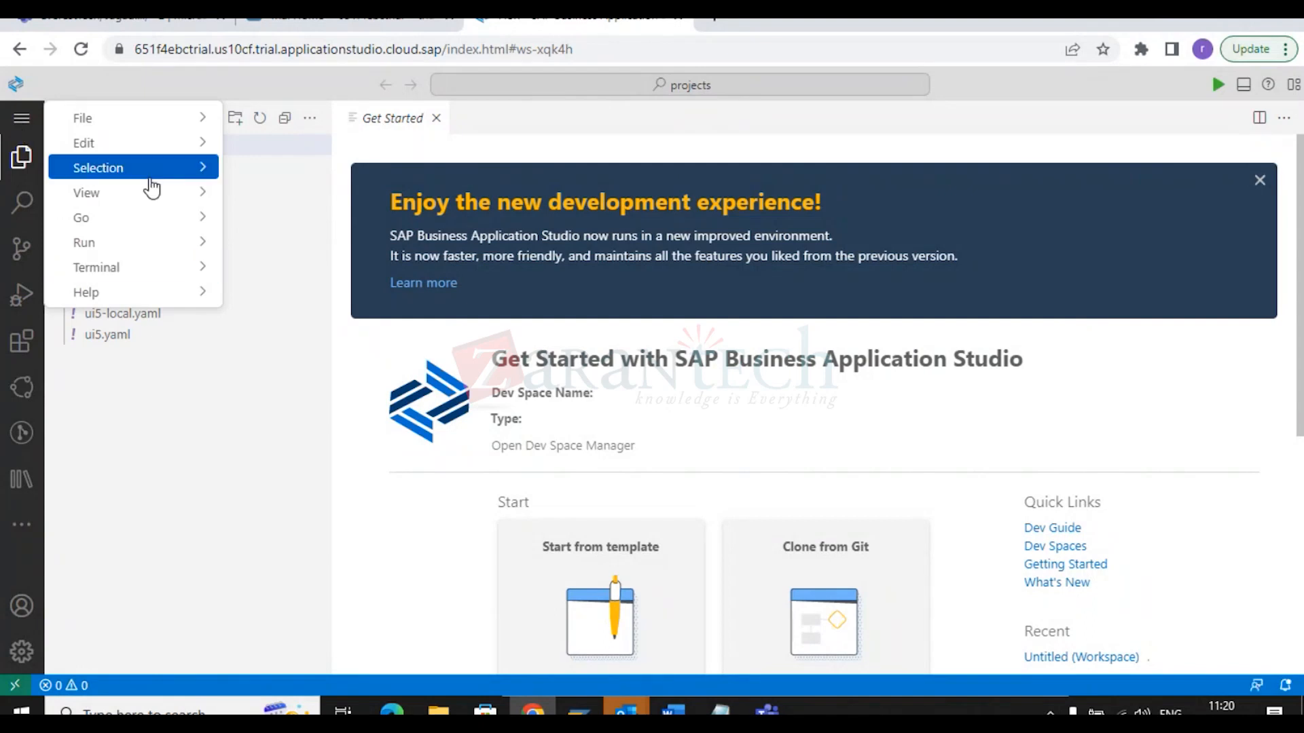
{"action": "mouse_move", "coordinate": [164, 125]}
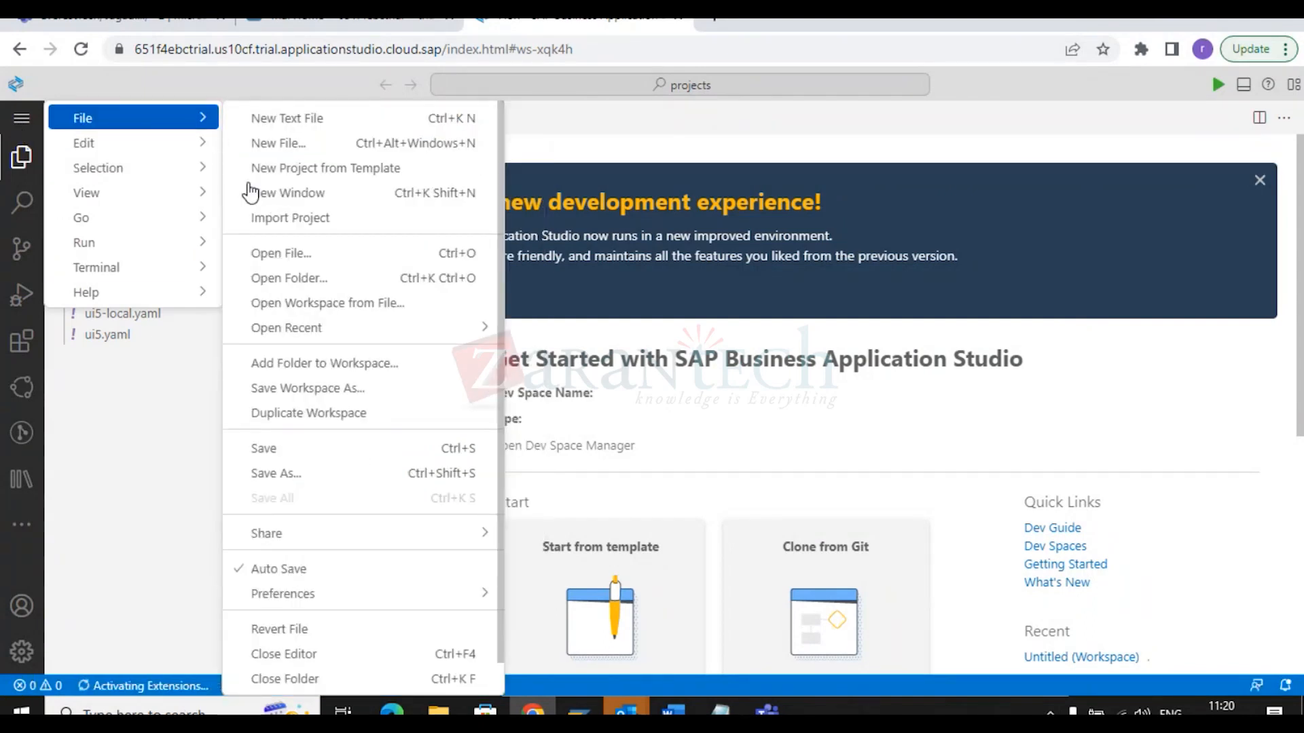
{"action": "left_click", "coordinate": [155, 617]}
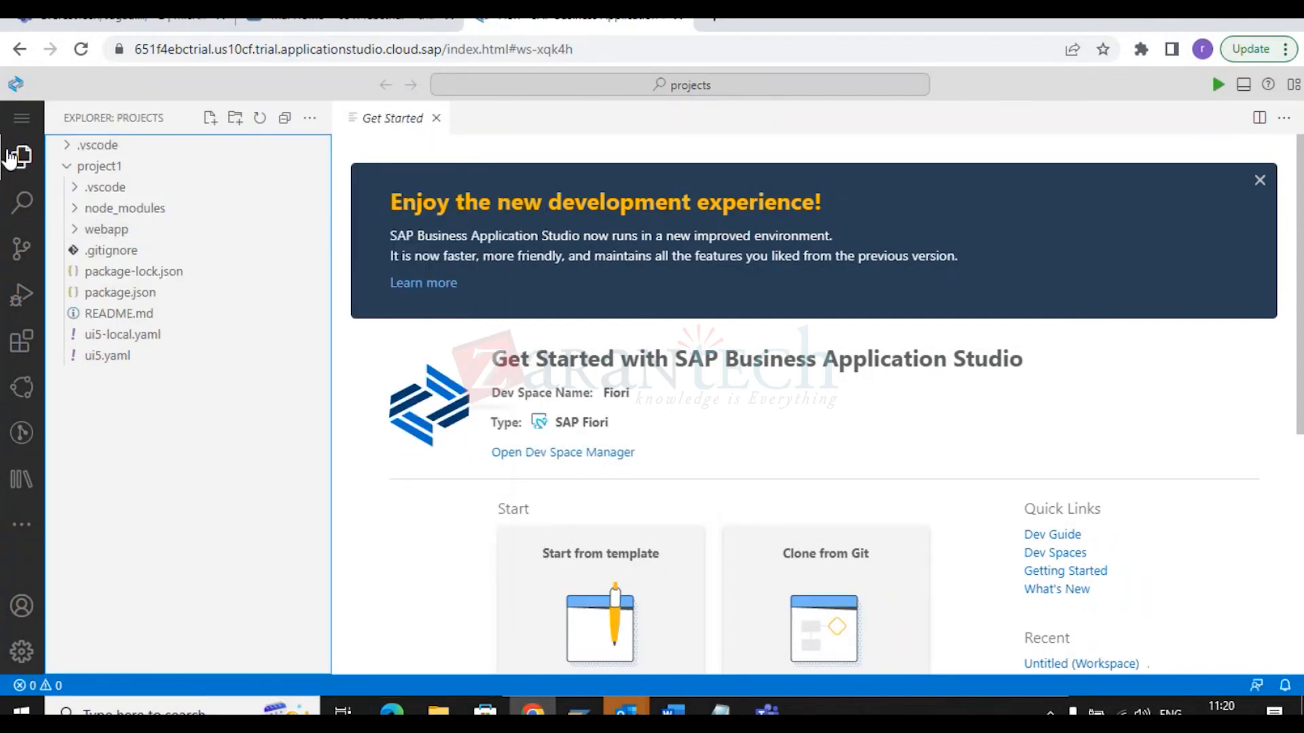
{"action": "left_click", "coordinate": [21, 118]}
{"action": "left_click", "coordinate": [253, 543]}
{"action": "right_click", "coordinate": [117, 171]}
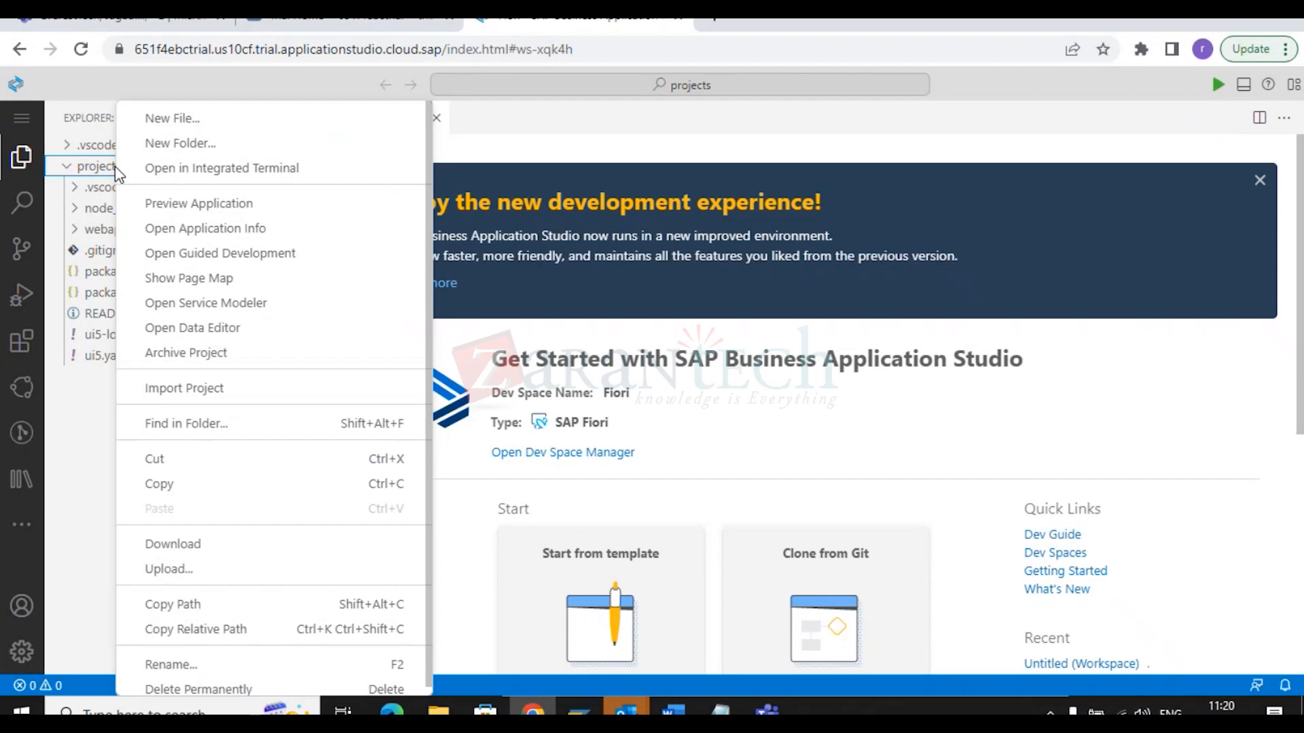
{"action": "left_click", "coordinate": [168, 177]}
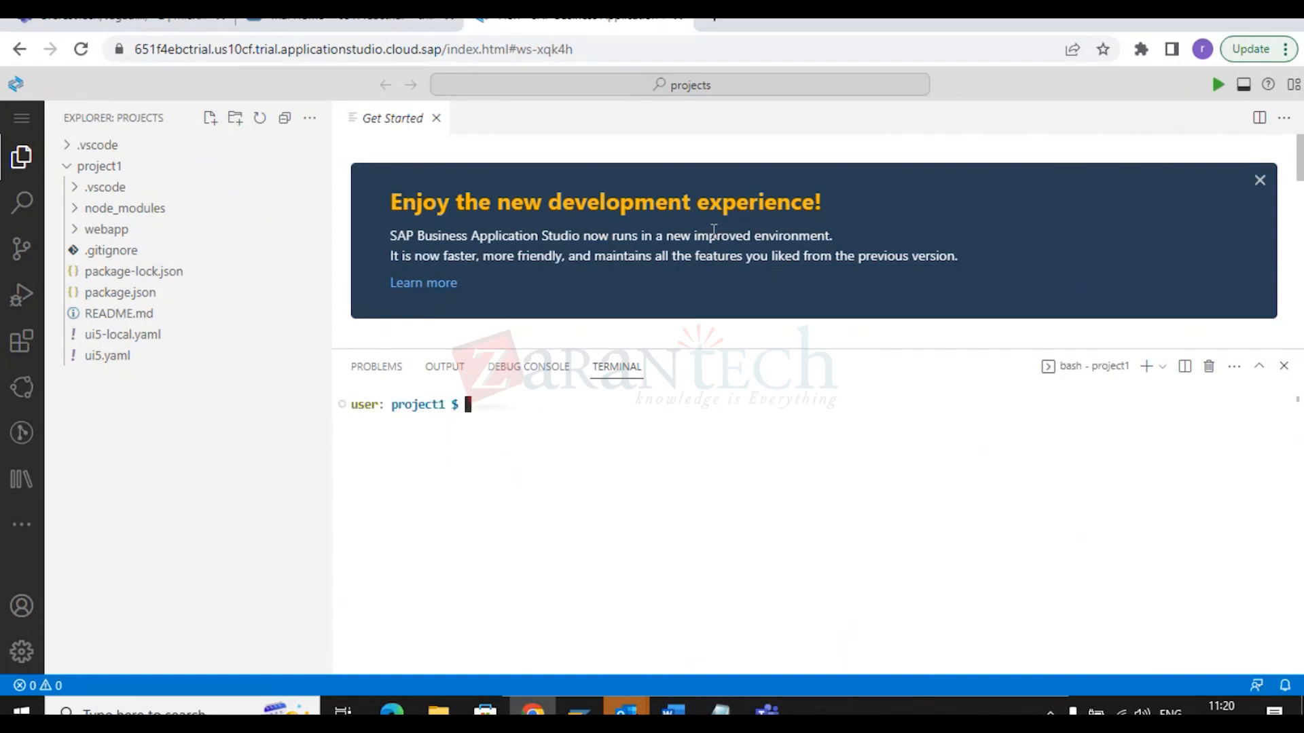
Run cd.. and cd projects in the terminal (both fail), then collapse project1.
{"action": "type", "text": "cd.."}
{"action": "key", "text": "Return"}
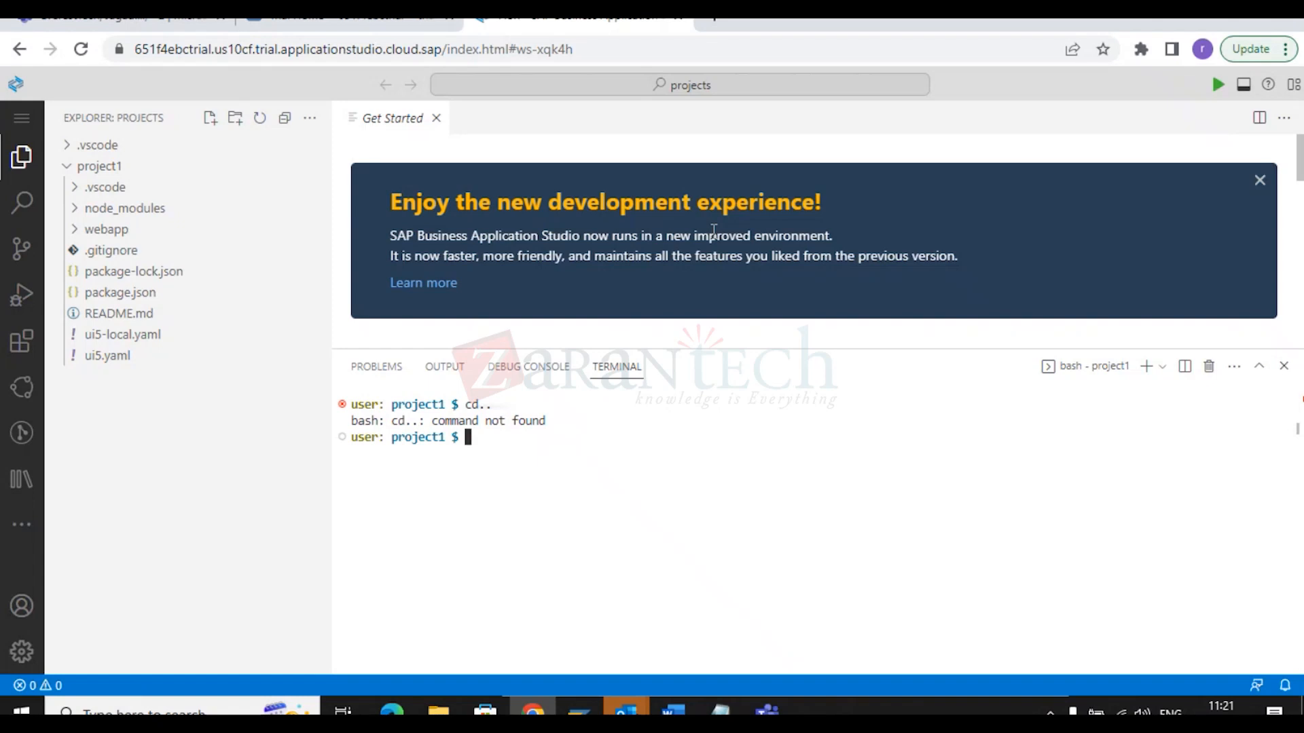
{"action": "type", "text": "cd projects"}
{"action": "key", "text": "Return"}
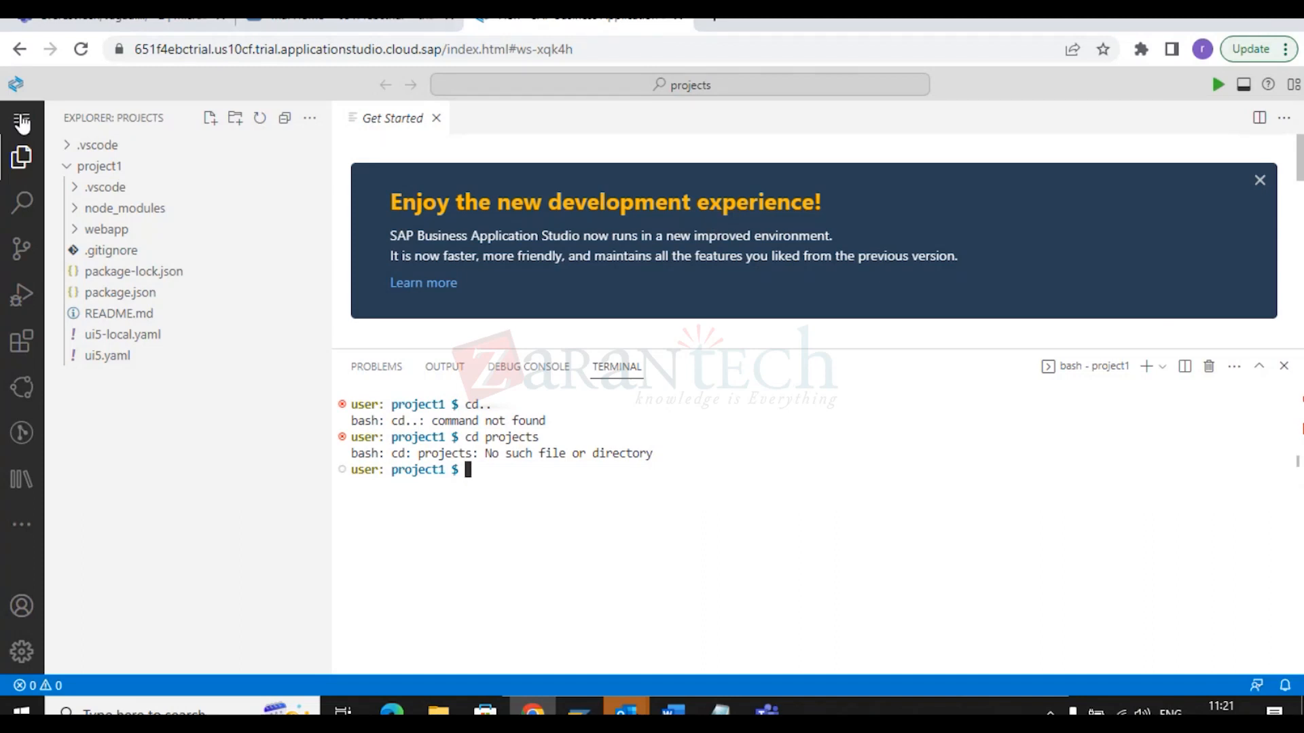
{"action": "left_click", "coordinate": [107, 170]}
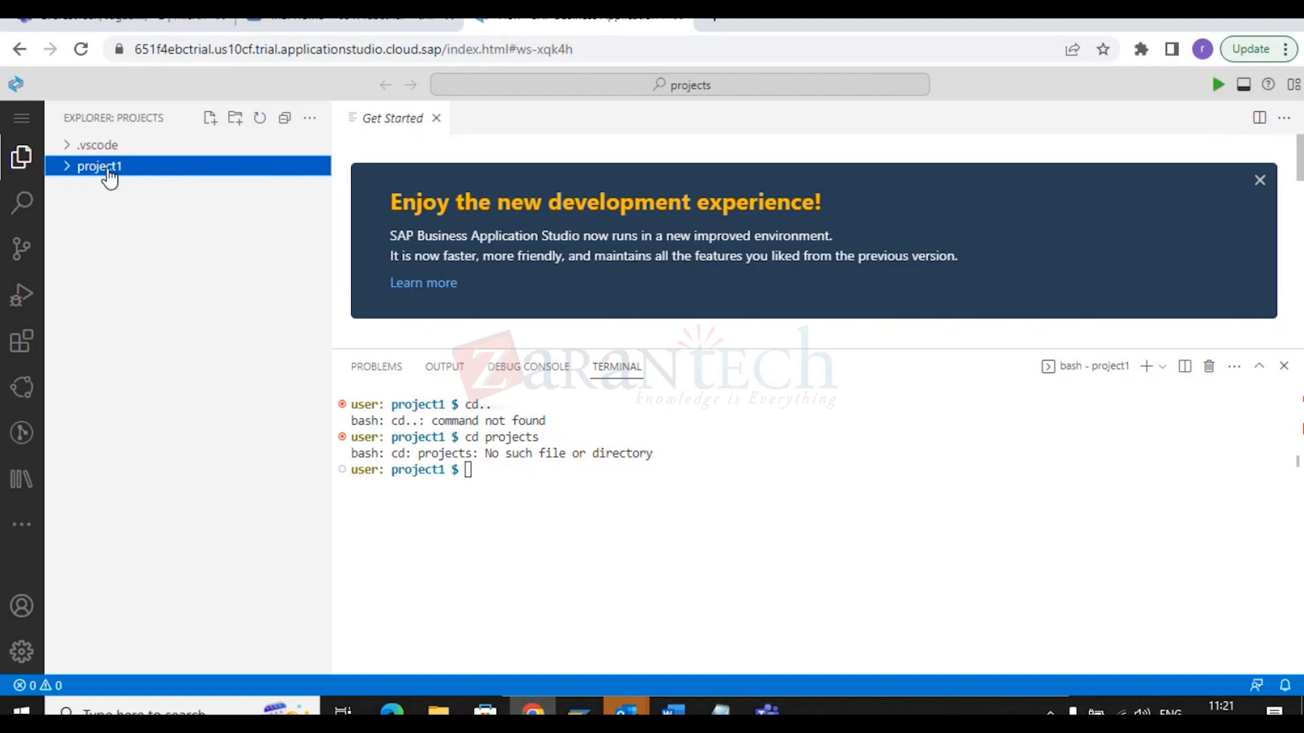
{"action": "left_click", "coordinate": [22, 125]}
Open /home/user/projects as the workspace through File > Open Folder.
{"action": "mouse_move", "coordinate": [83, 125]}
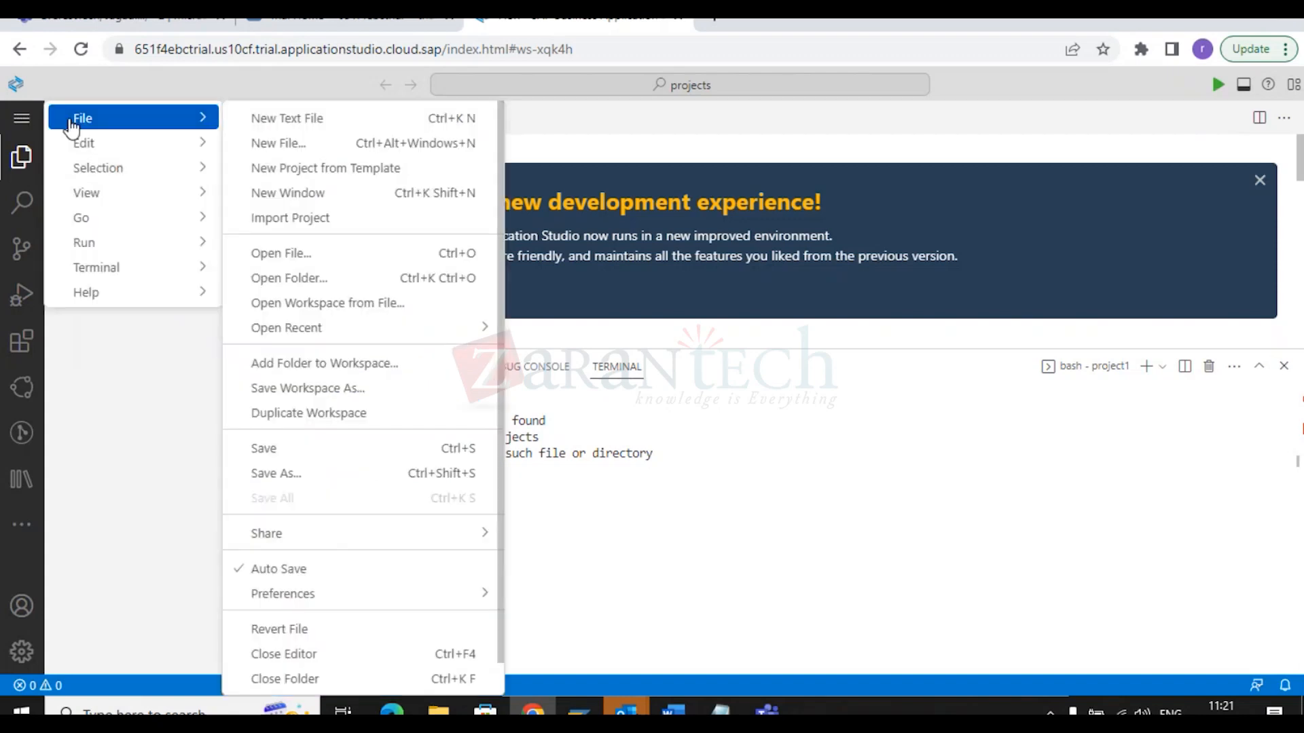
{"action": "left_click", "coordinate": [307, 281]}
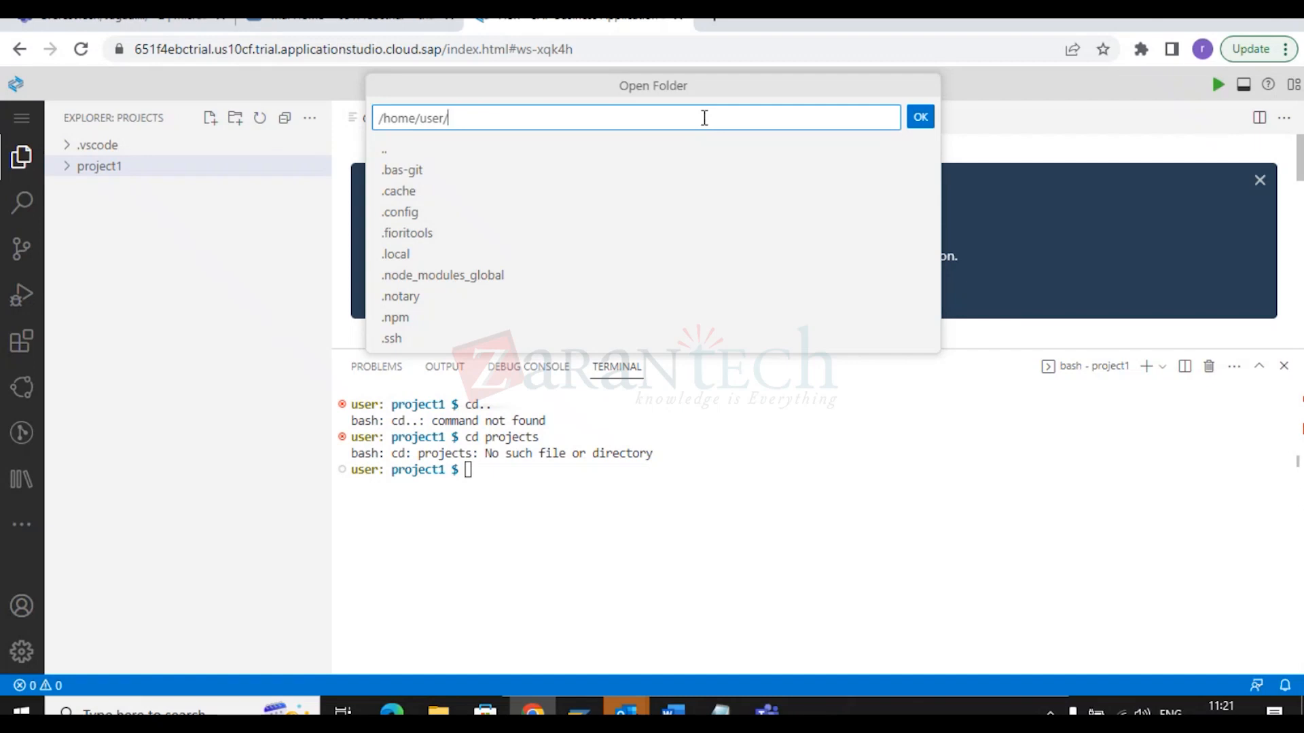
{"action": "type", "text": "pr"}
{"action": "type", "text": "oje"}
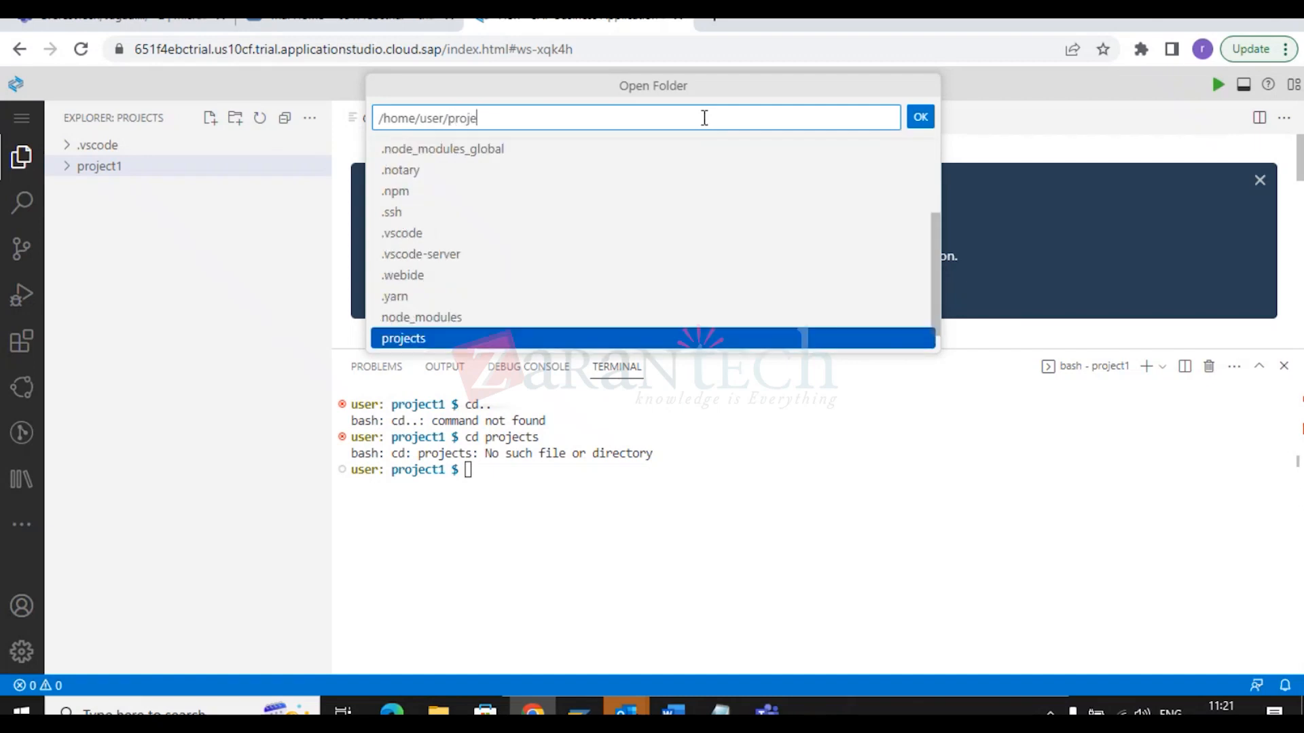
{"action": "type", "text": "cts"}
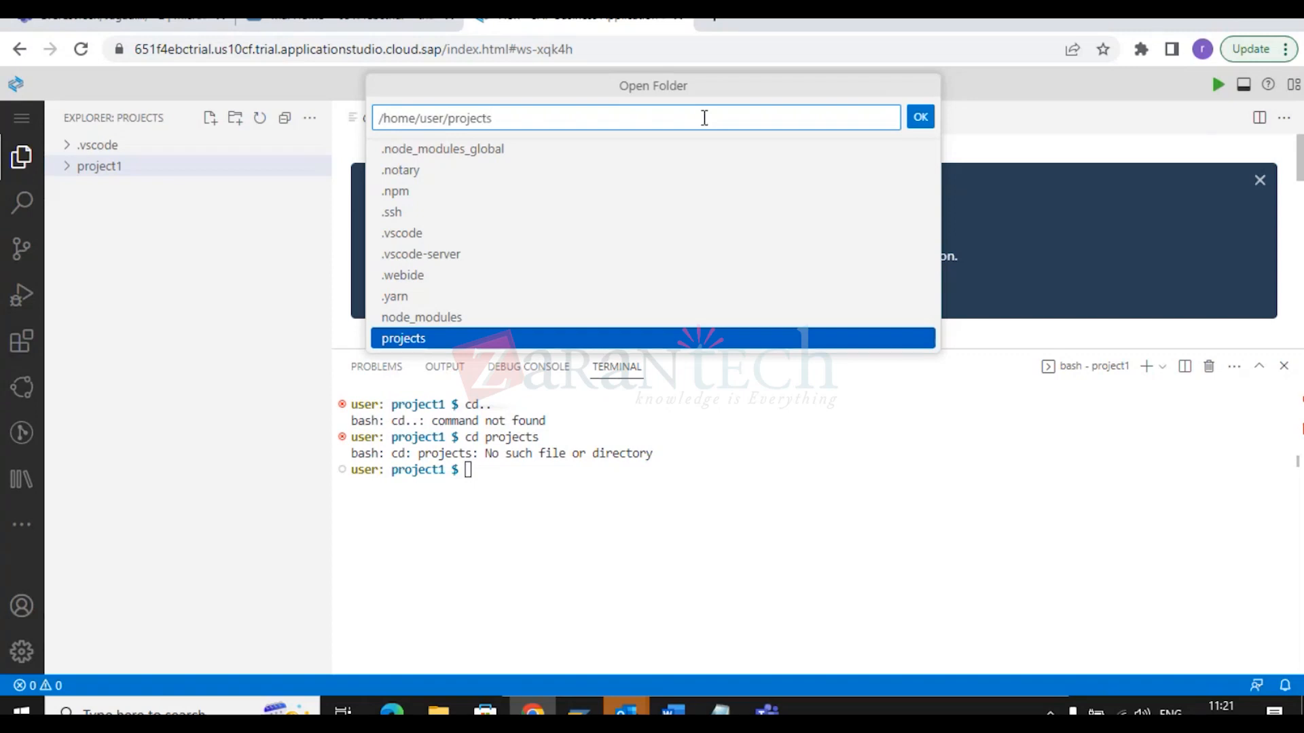
{"action": "left_click", "coordinate": [451, 338]}
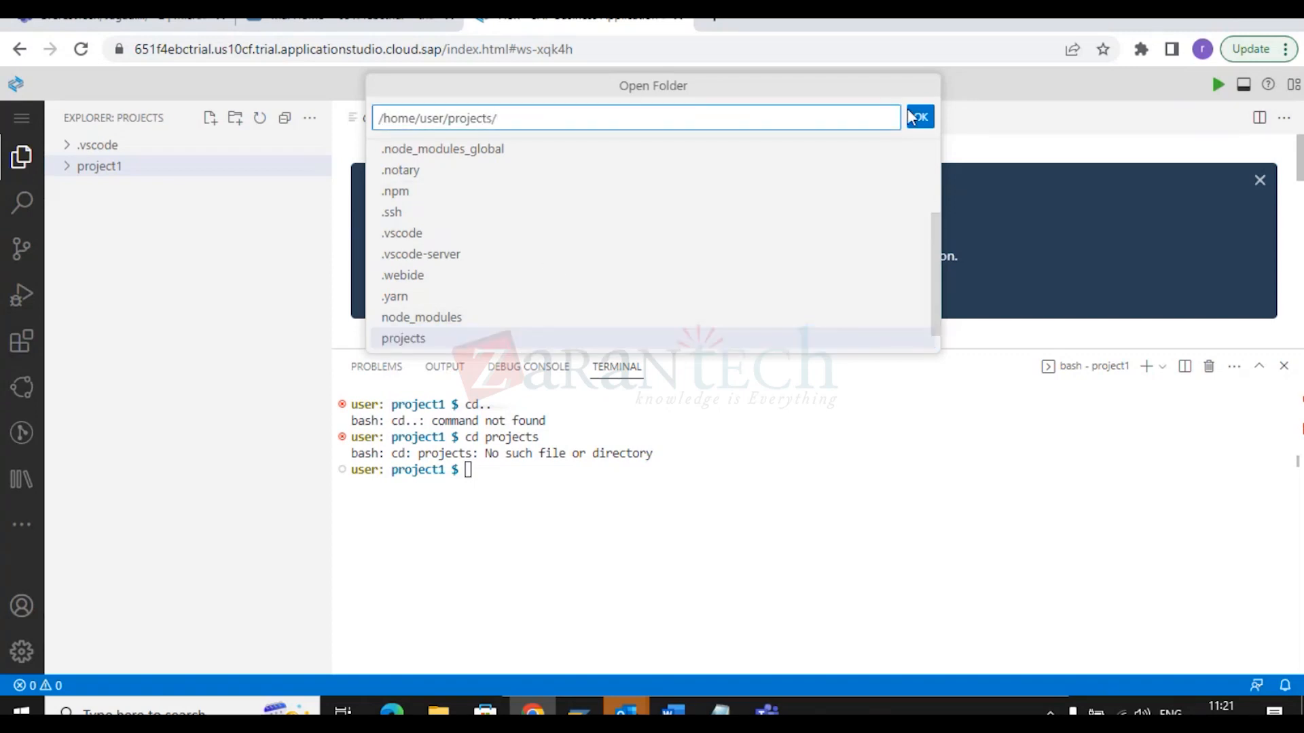
{"action": "left_click", "coordinate": [918, 116]}
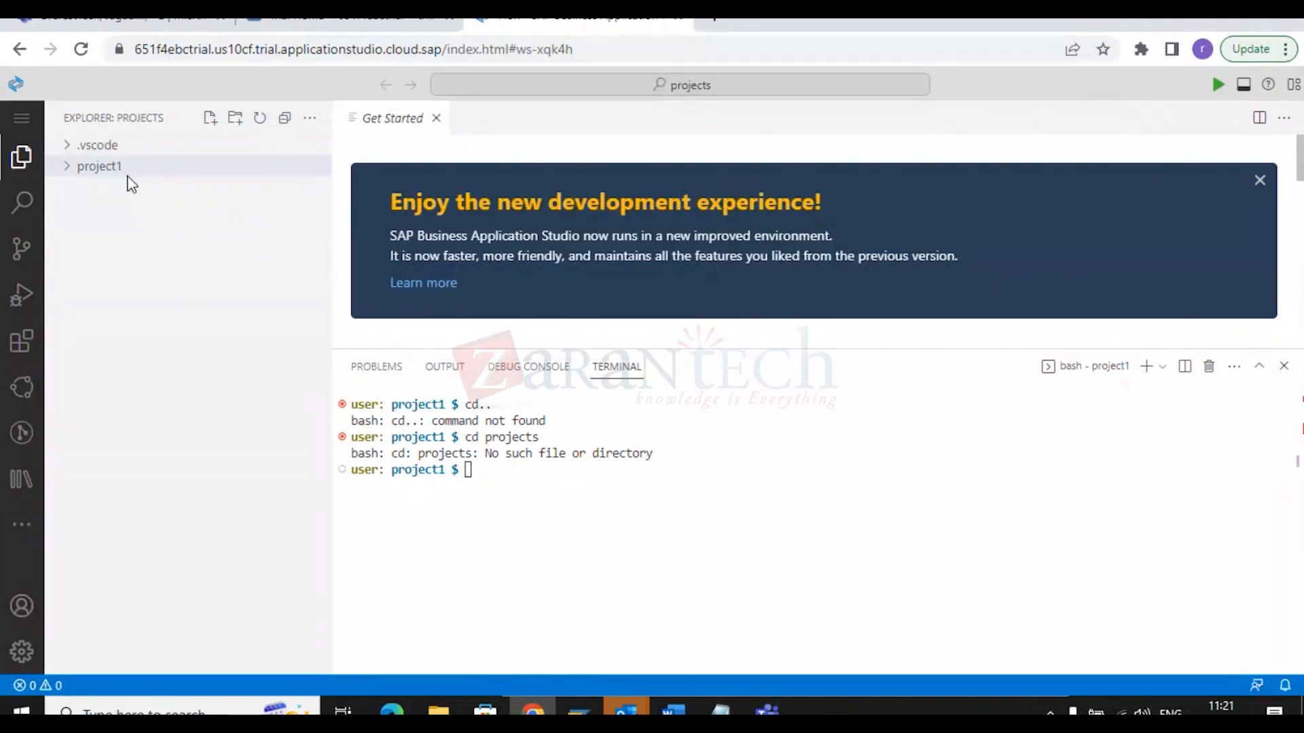
Reopen the /home/user/projects folder as the workspace a second time.
{"action": "left_click", "coordinate": [21, 119]}
{"action": "mouse_move", "coordinate": [113, 126]}
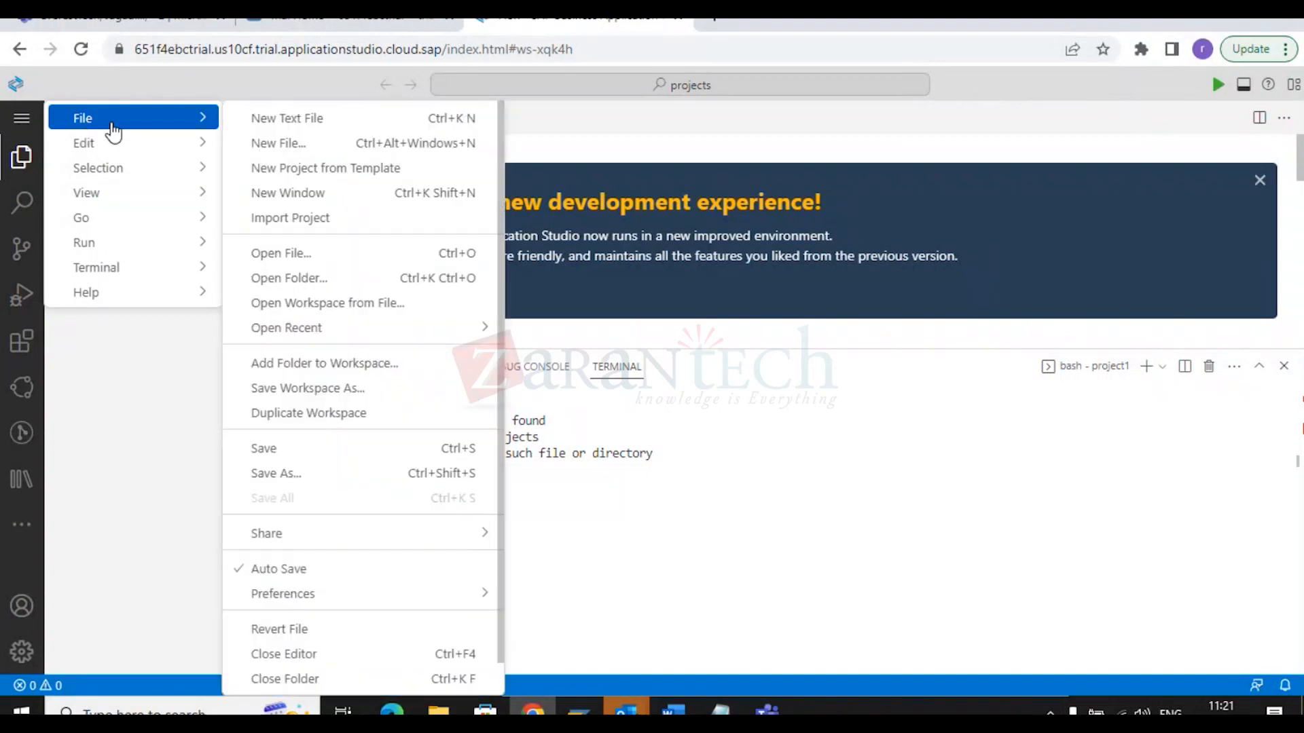
{"action": "left_click", "coordinate": [330, 285]}
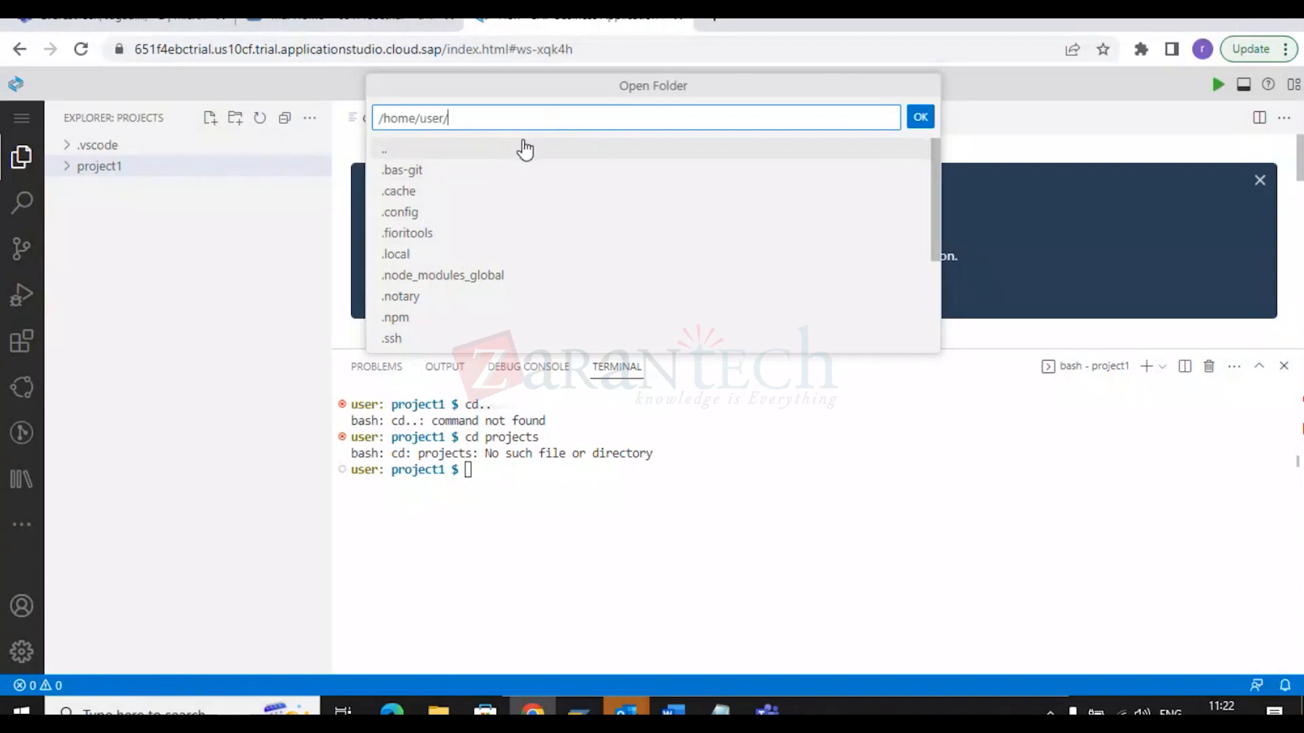
{"action": "type", "text": "proj"}
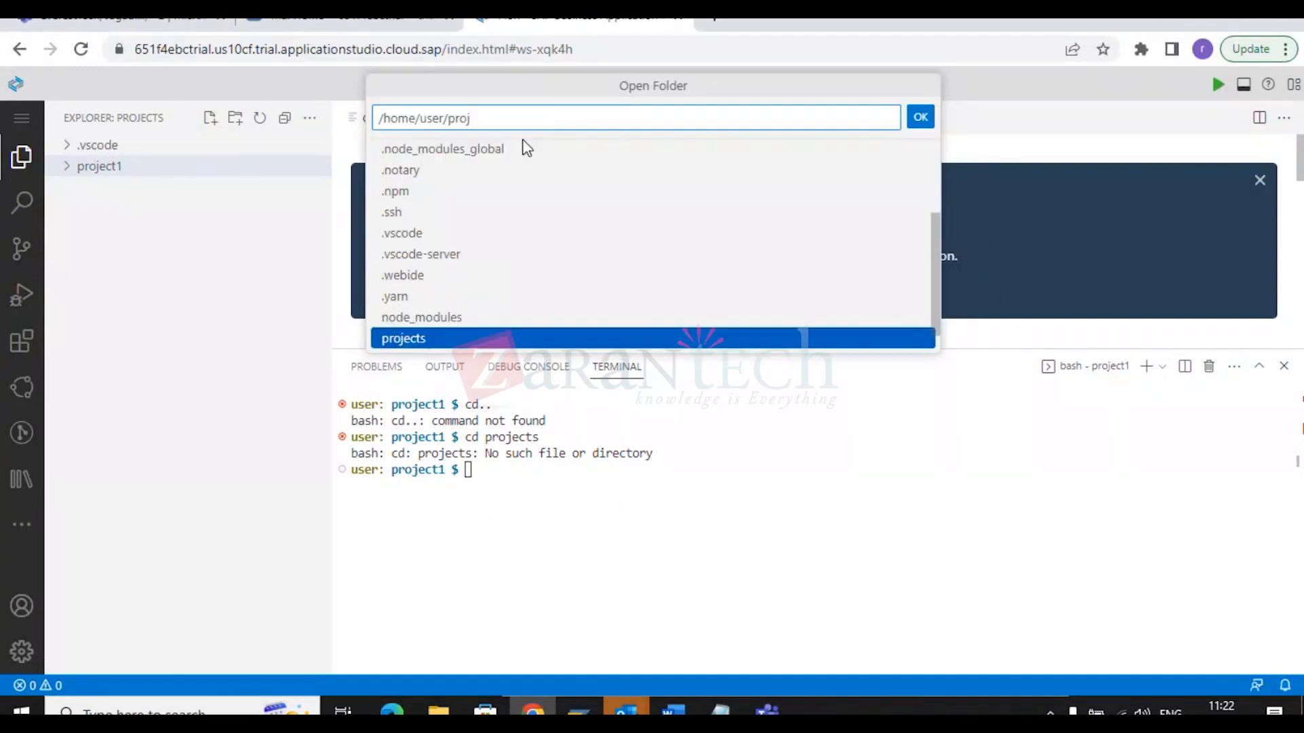
{"action": "type", "text": "ectw"}
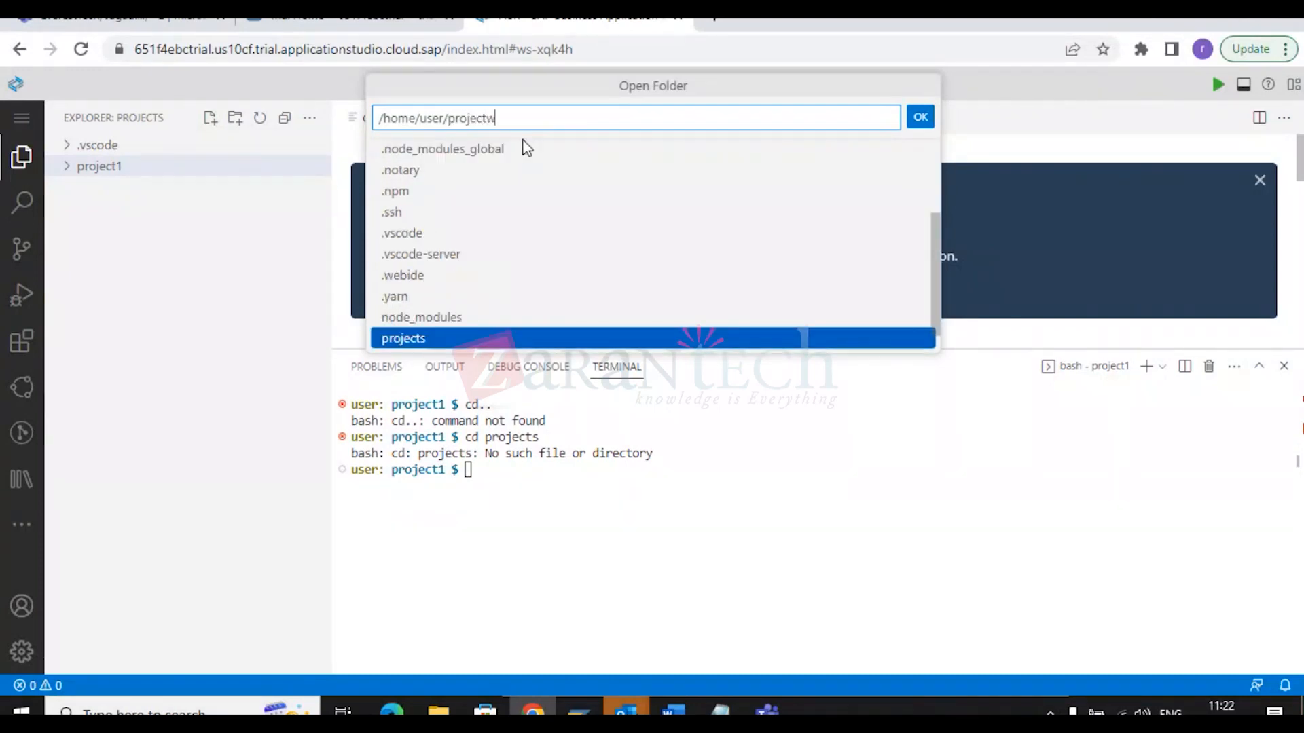
{"action": "key", "text": "BackSpace"}
{"action": "type", "text": "s/"}
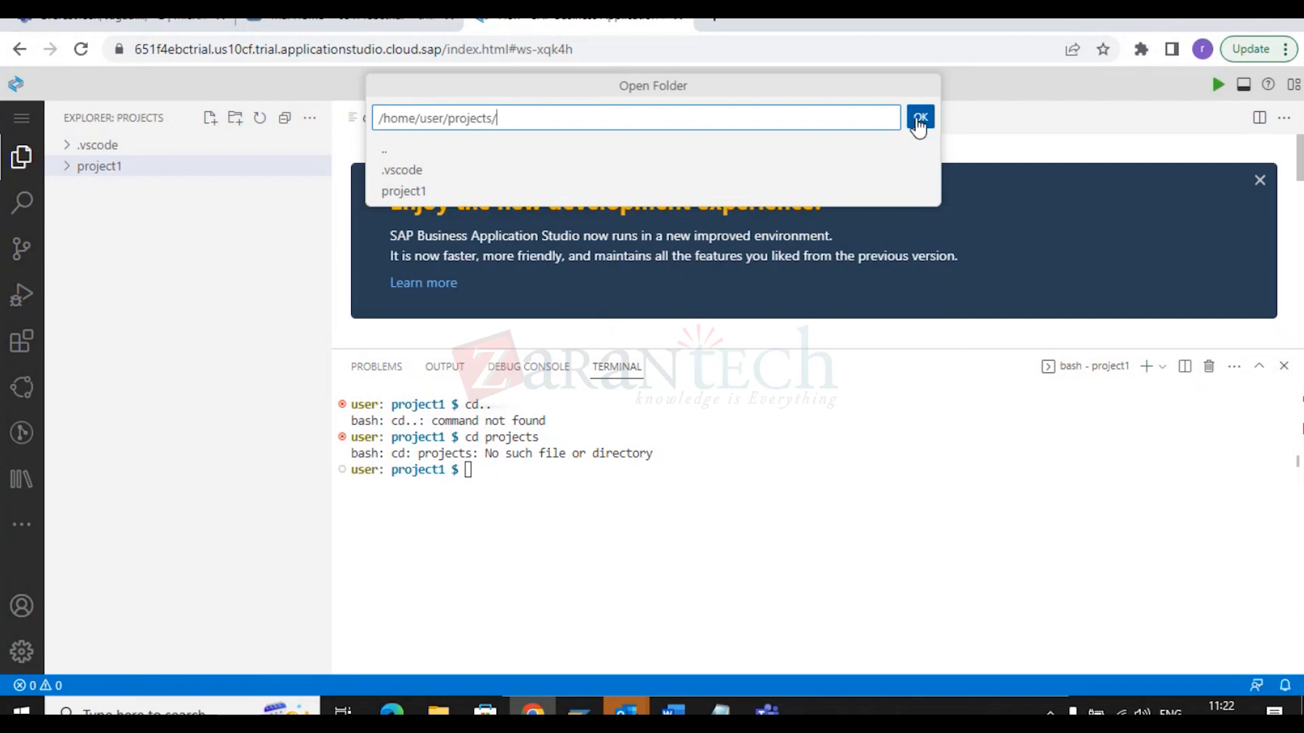
{"action": "key", "text": "BackSpace"}
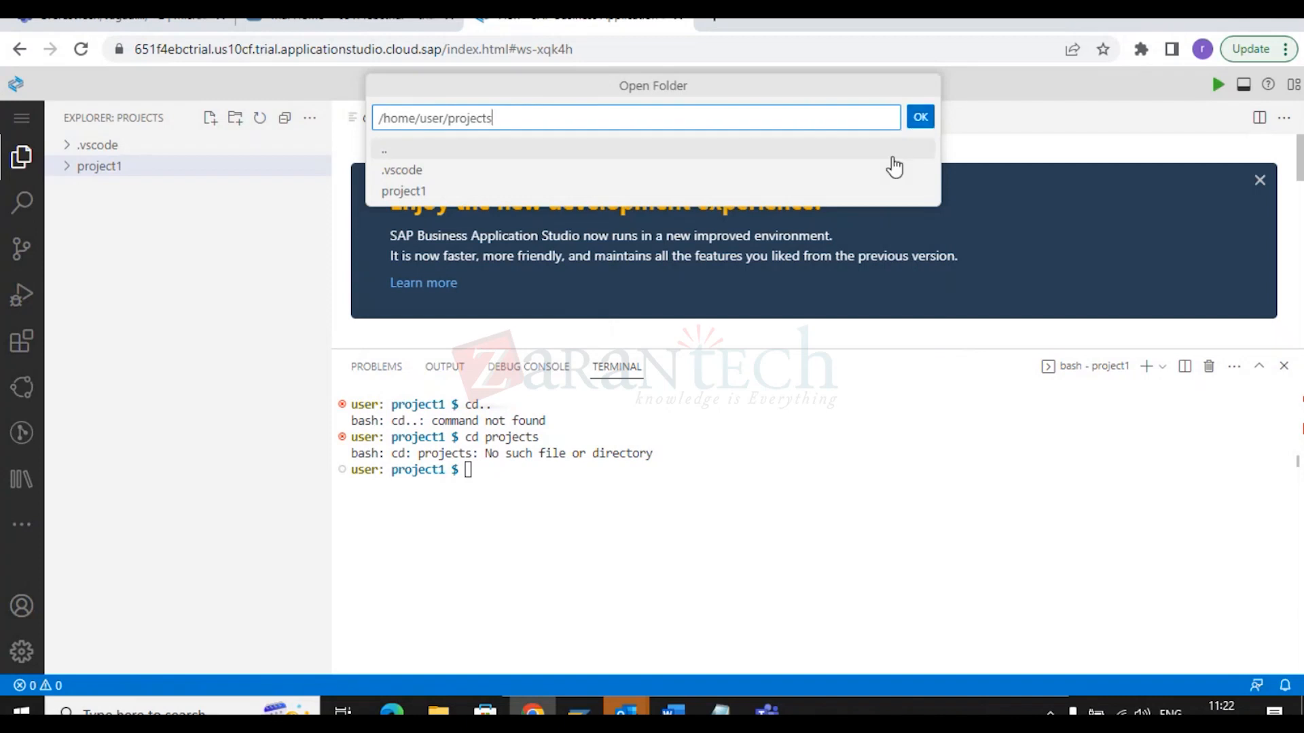
{"action": "left_click", "coordinate": [921, 122]}
{"action": "left_click", "coordinate": [921, 122]}
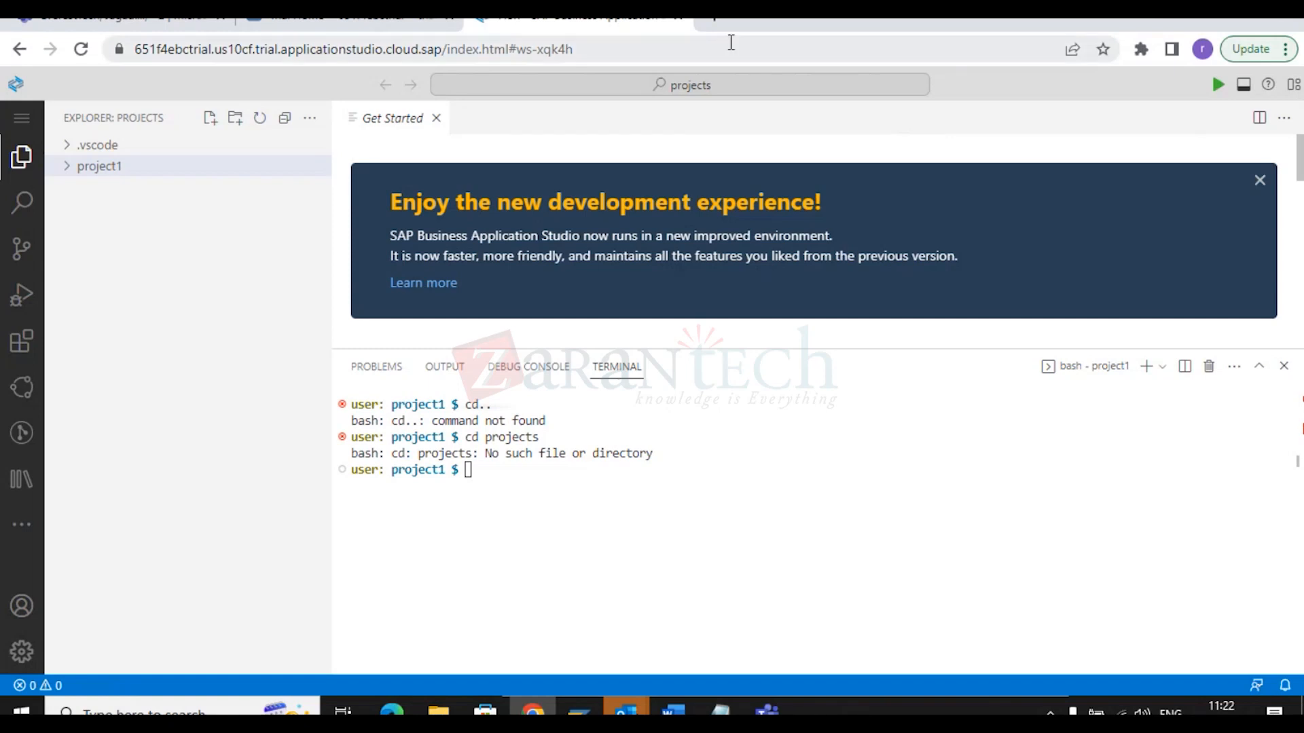
Close the studio tab, open a new tab and launch the BTP Dev Space bookmark.
{"action": "left_click", "coordinate": [678, 19]}
{"action": "left_click", "coordinate": [490, 22]}
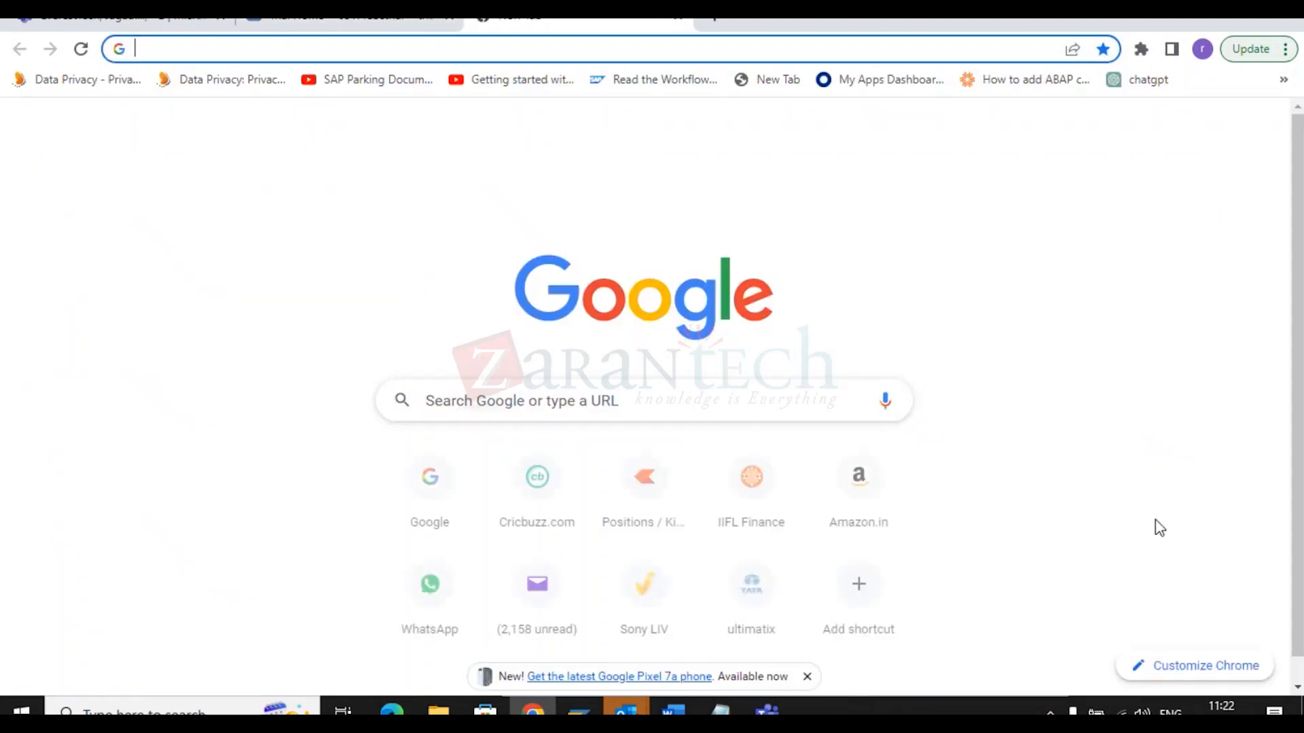
{"action": "left_click", "coordinate": [1286, 49]}
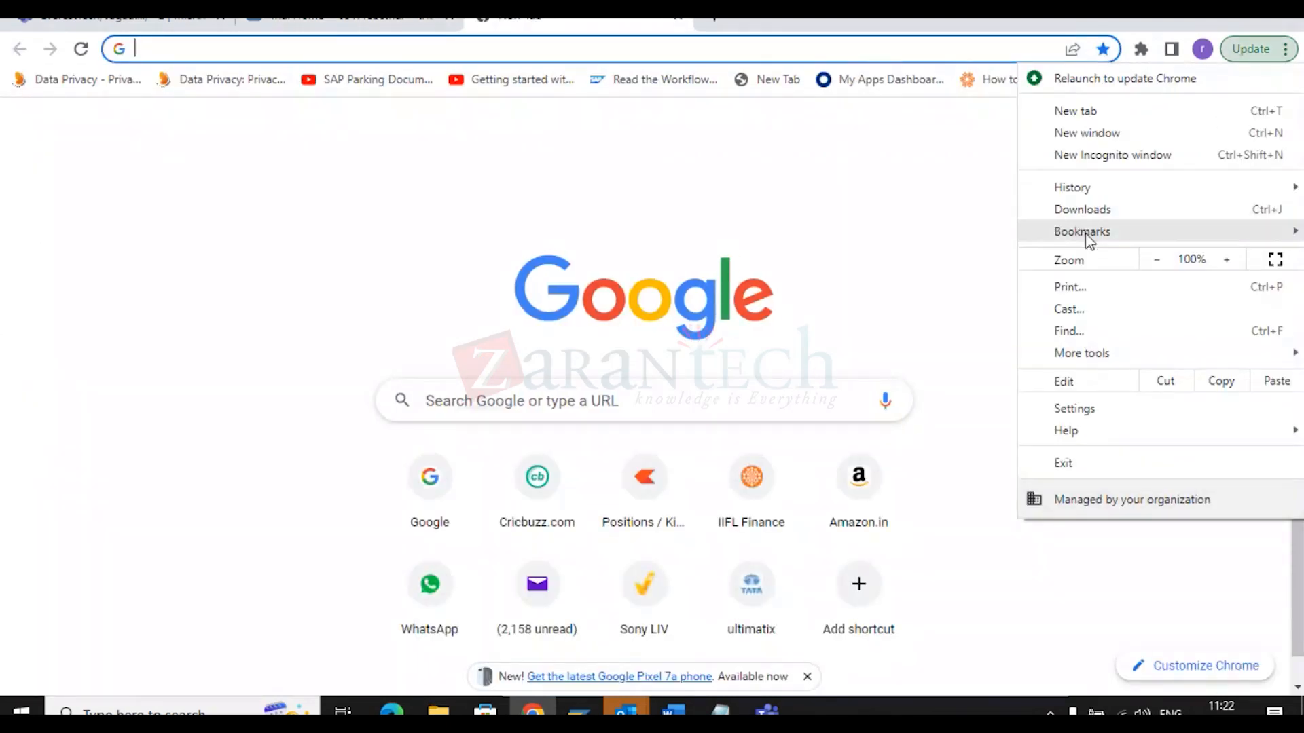
{"action": "mouse_move", "coordinate": [1085, 234]}
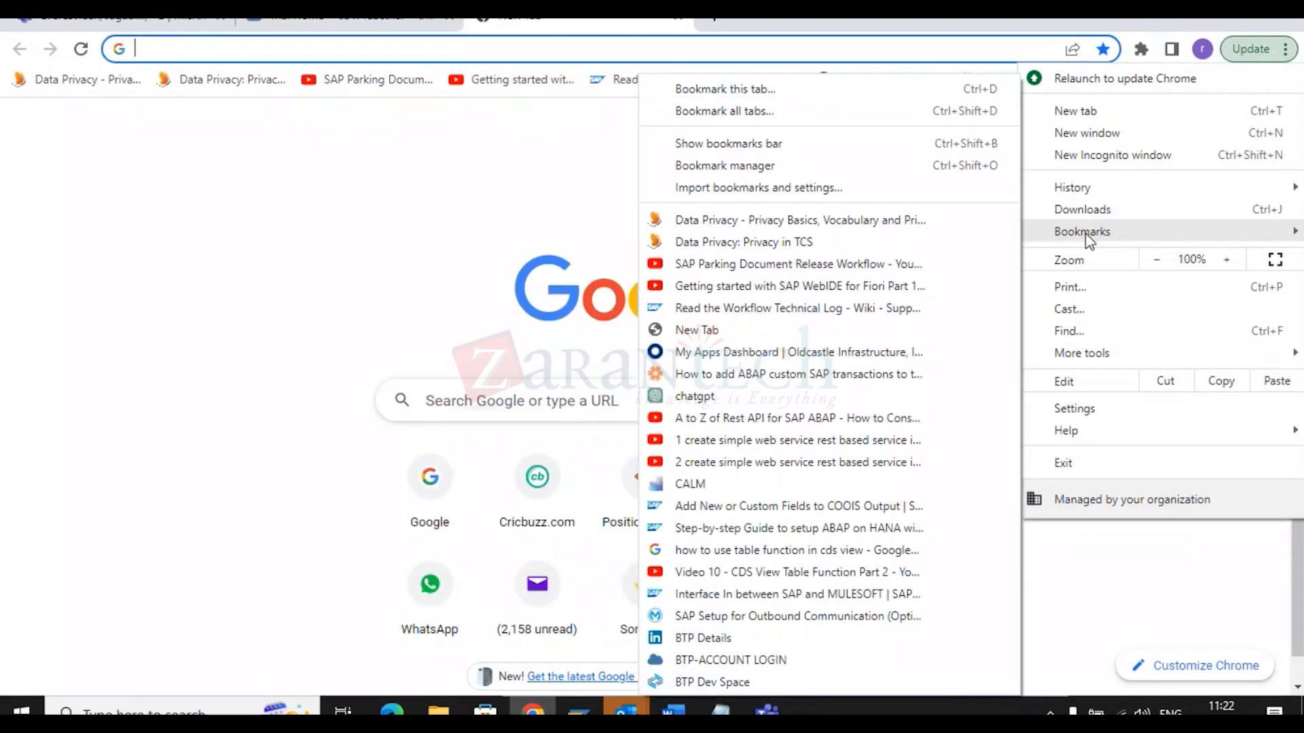
{"action": "left_click", "coordinate": [739, 683]}
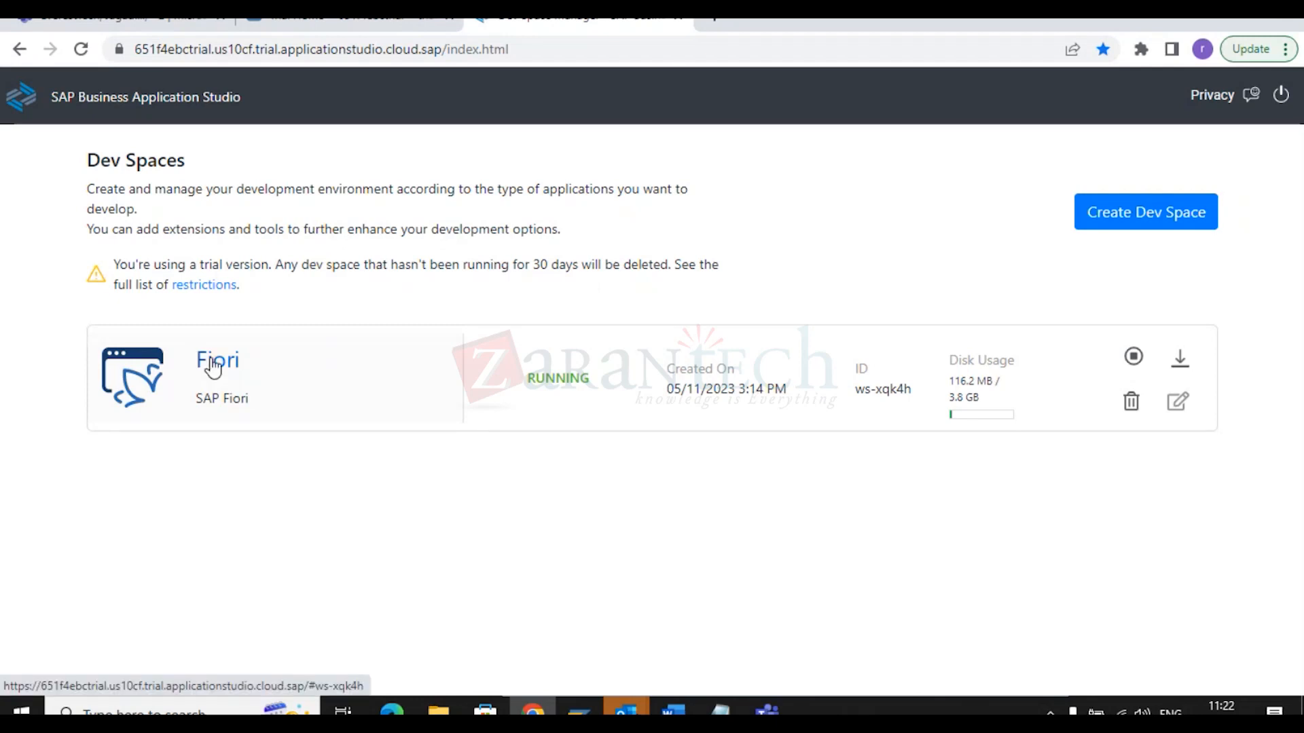
Open the Fiori dev space from the Dev Spaces list.
{"action": "left_click", "coordinate": [212, 360]}
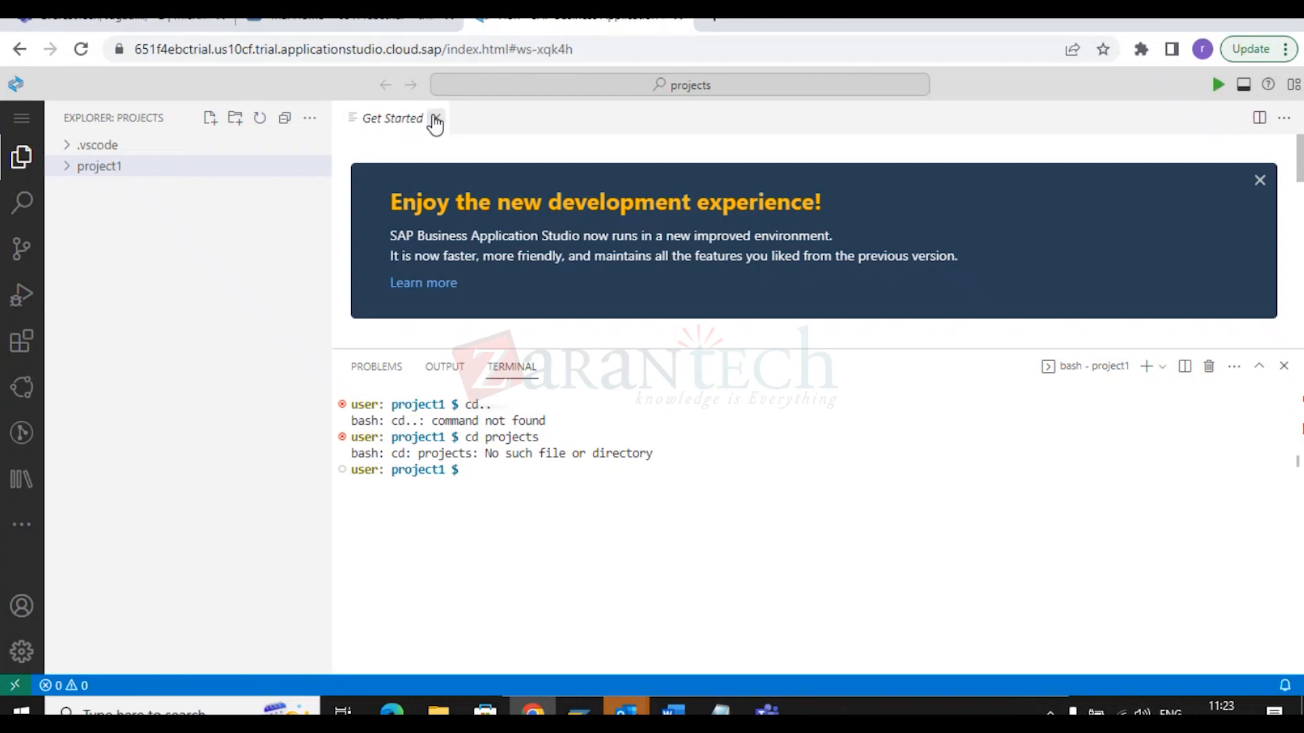
{"action": "right_click", "coordinate": [108, 171]}
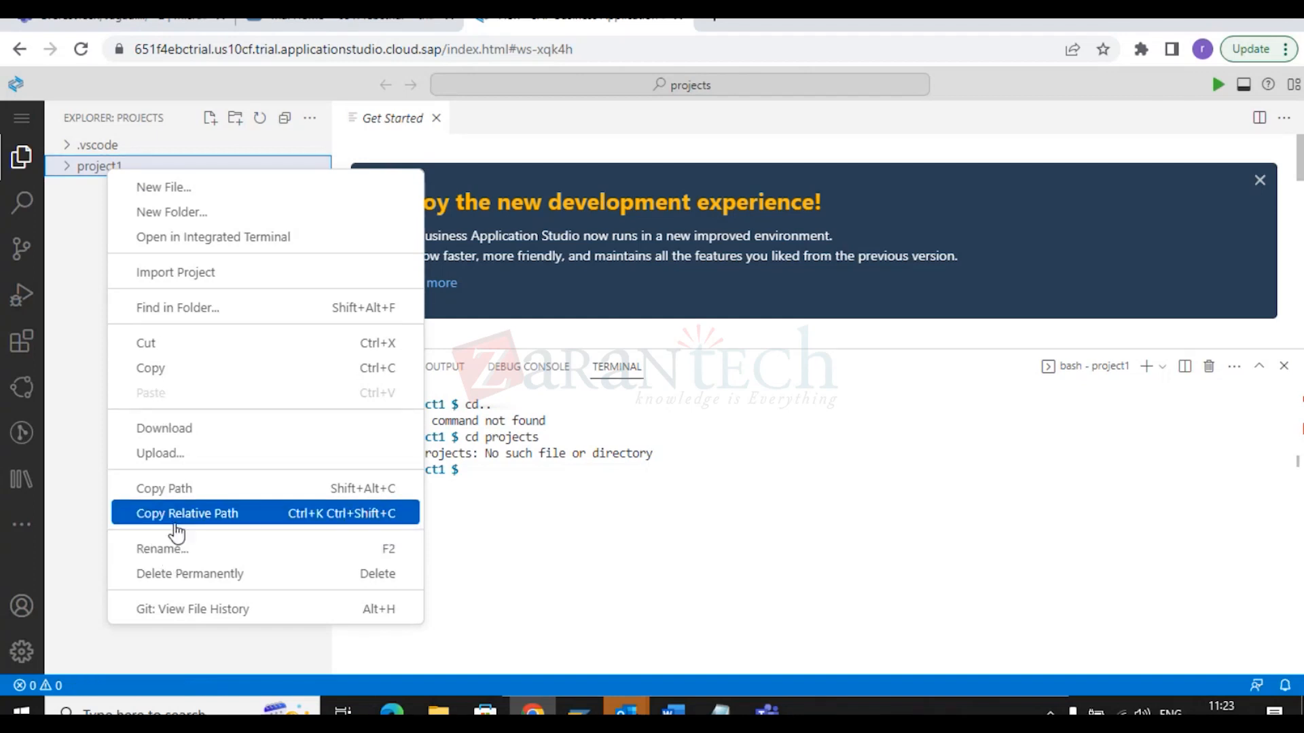
{"action": "left_click", "coordinate": [92, 560]}
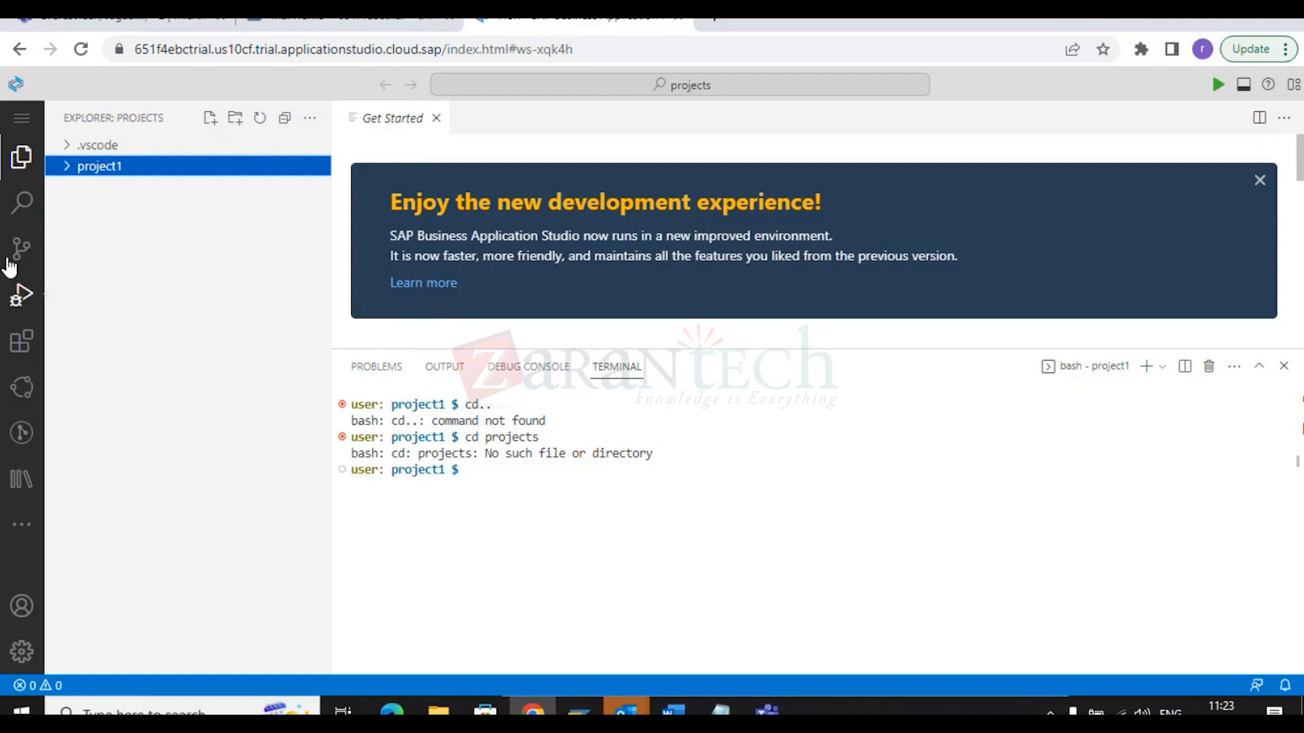
{"action": "left_click", "coordinate": [21, 120]}
{"action": "mouse_move", "coordinate": [81, 122]}
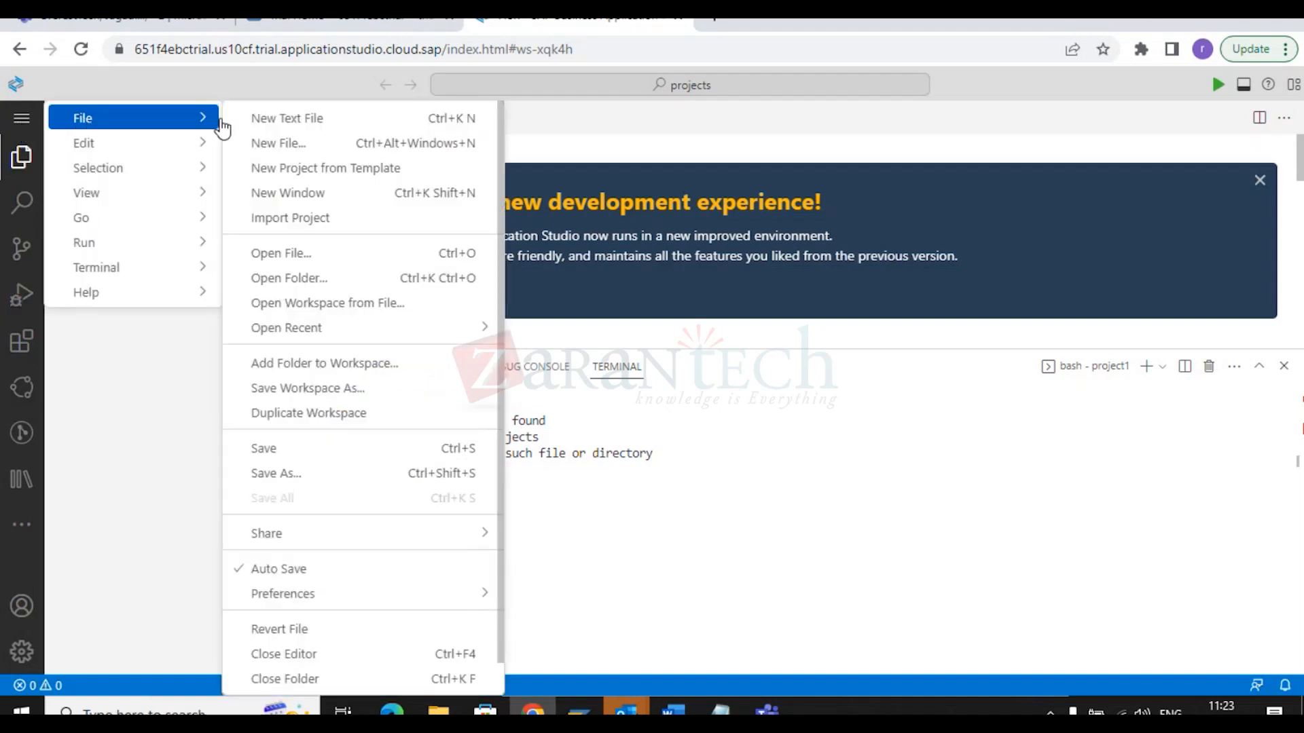
{"action": "left_click", "coordinate": [326, 279]}
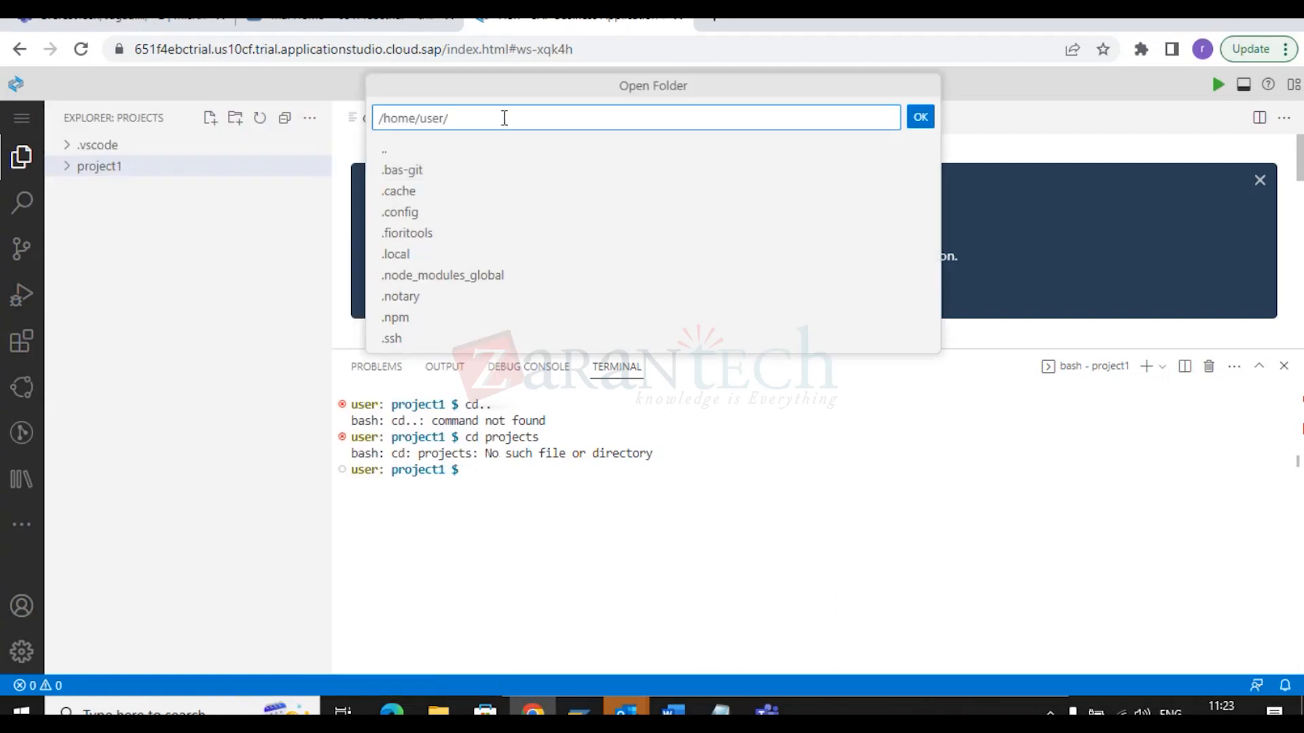
{"action": "scroll", "coordinate": [460, 285], "scroll_direction": "down", "scroll_amount": 3}
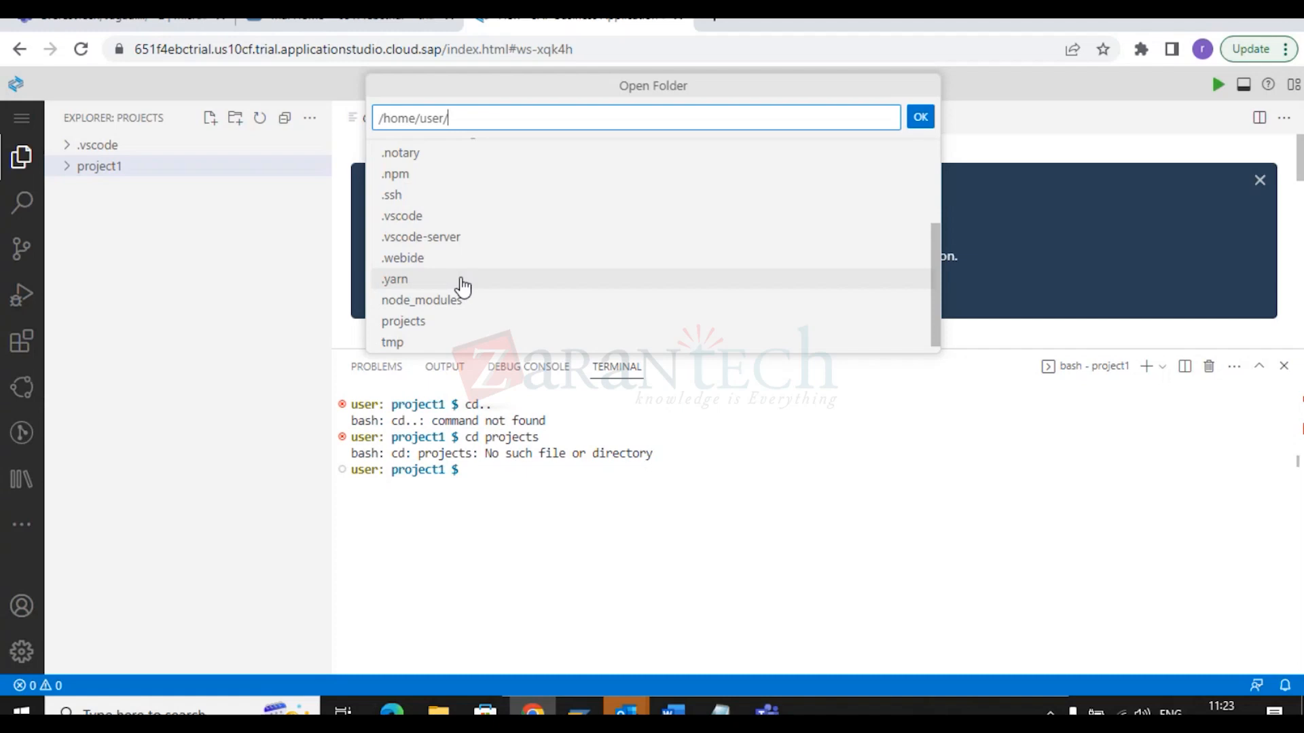
{"action": "left_click", "coordinate": [428, 325]}
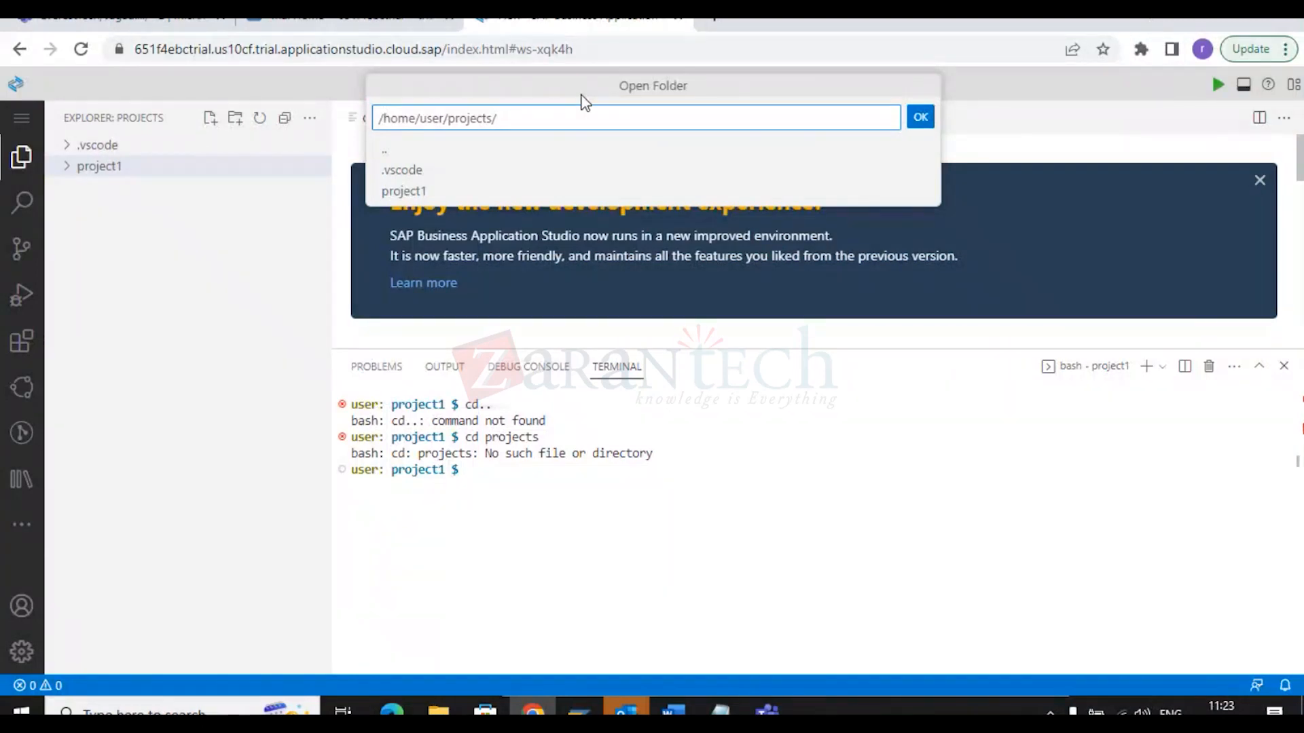
{"action": "left_click", "coordinate": [915, 130]}
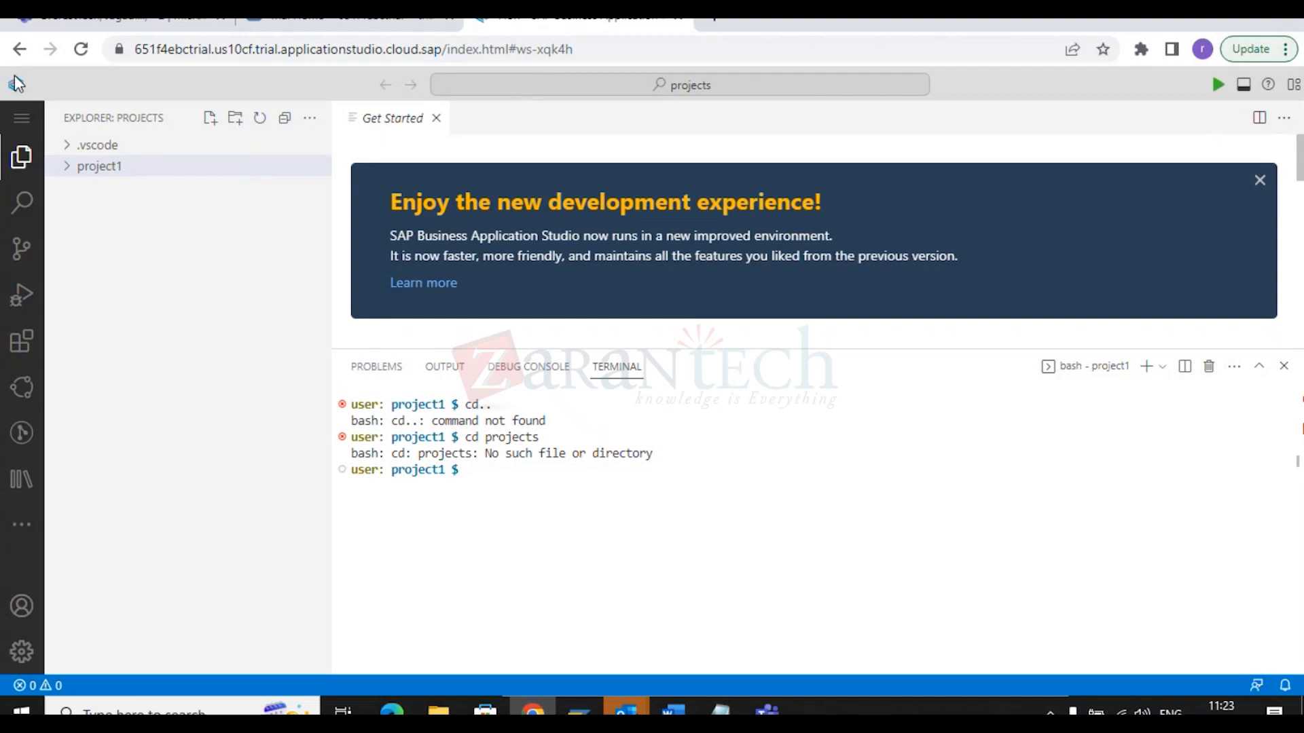
{"action": "left_click", "coordinate": [19, 48]}
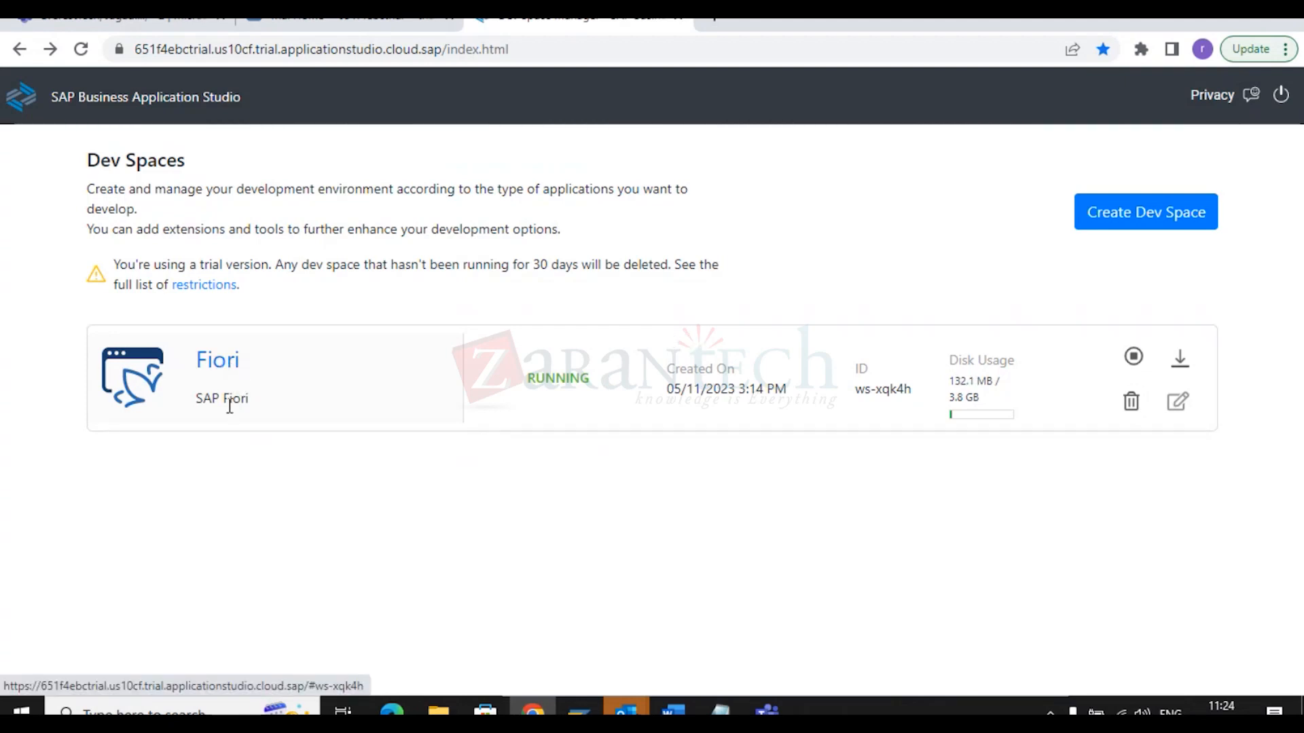
{"action": "left_click", "coordinate": [226, 370]}
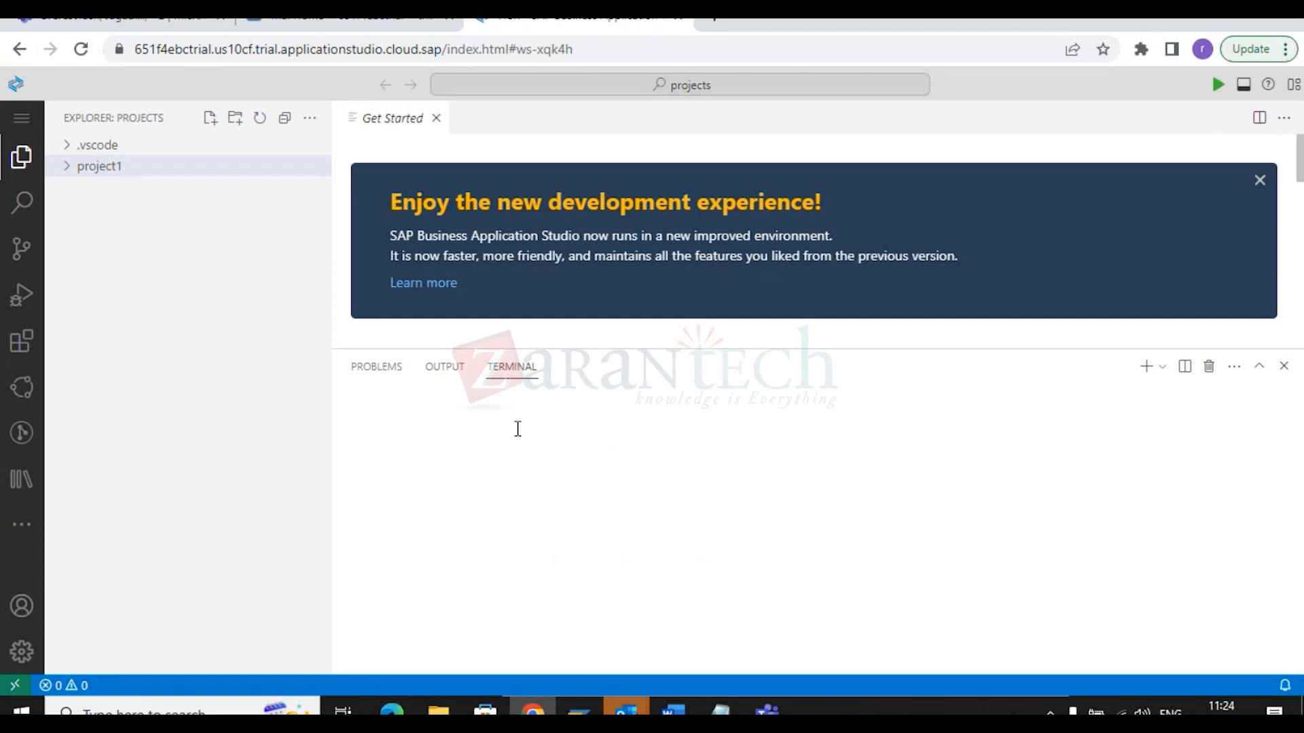
Expand project1, move the terminal up to projects with cd .., and run cf login.
{"action": "left_click", "coordinate": [116, 170]}
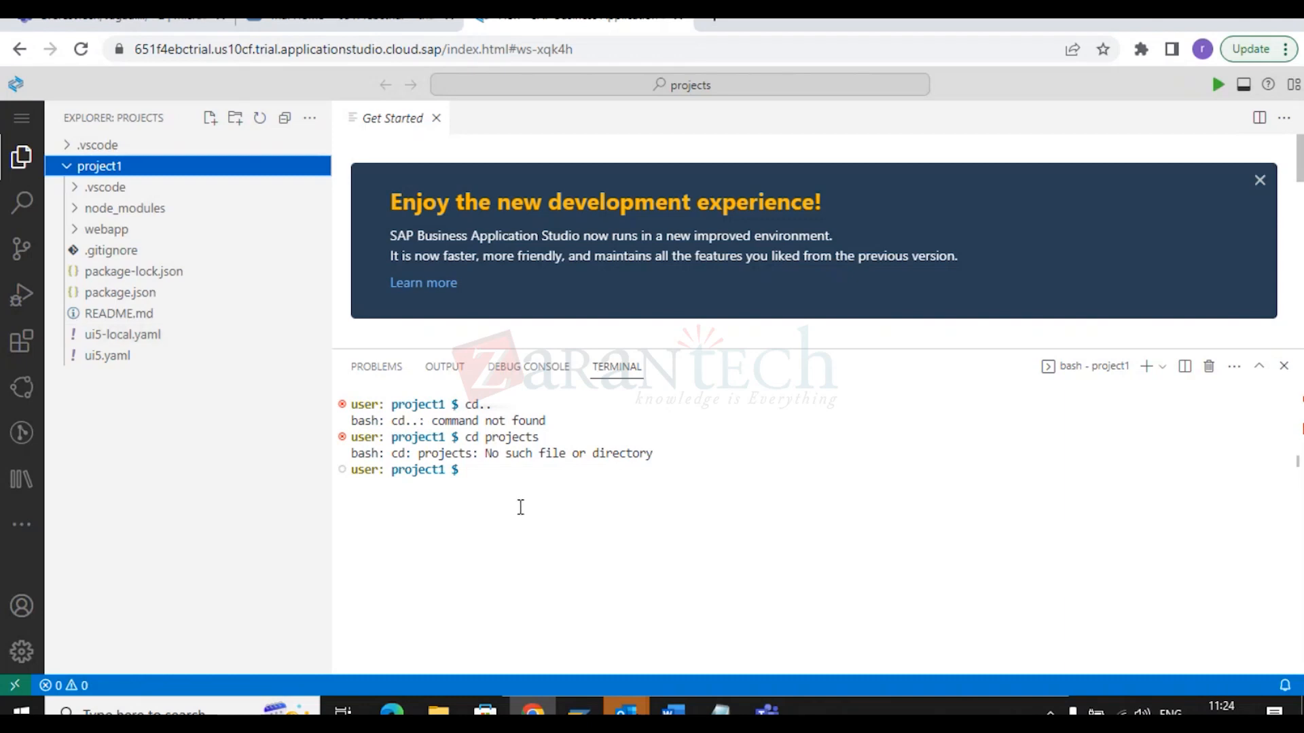
{"action": "left_click", "coordinate": [515, 474]}
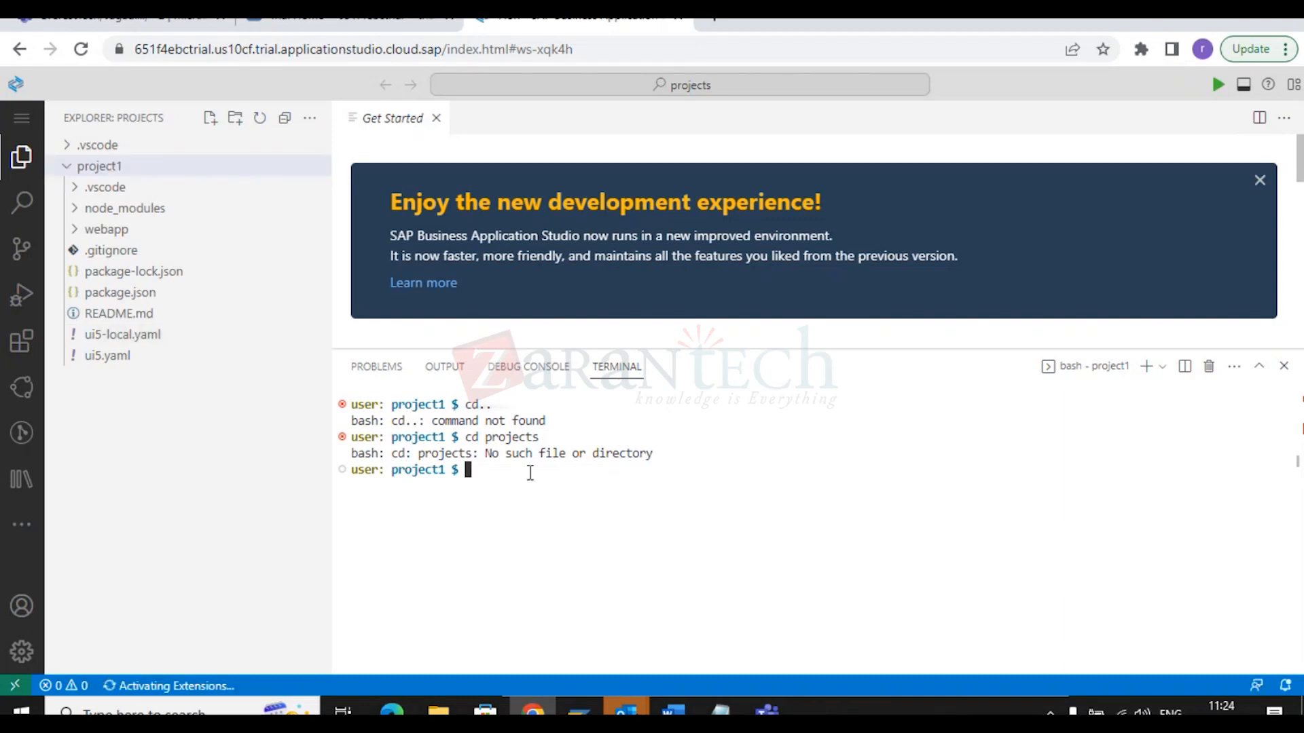
{"action": "type", "text": "cd"}
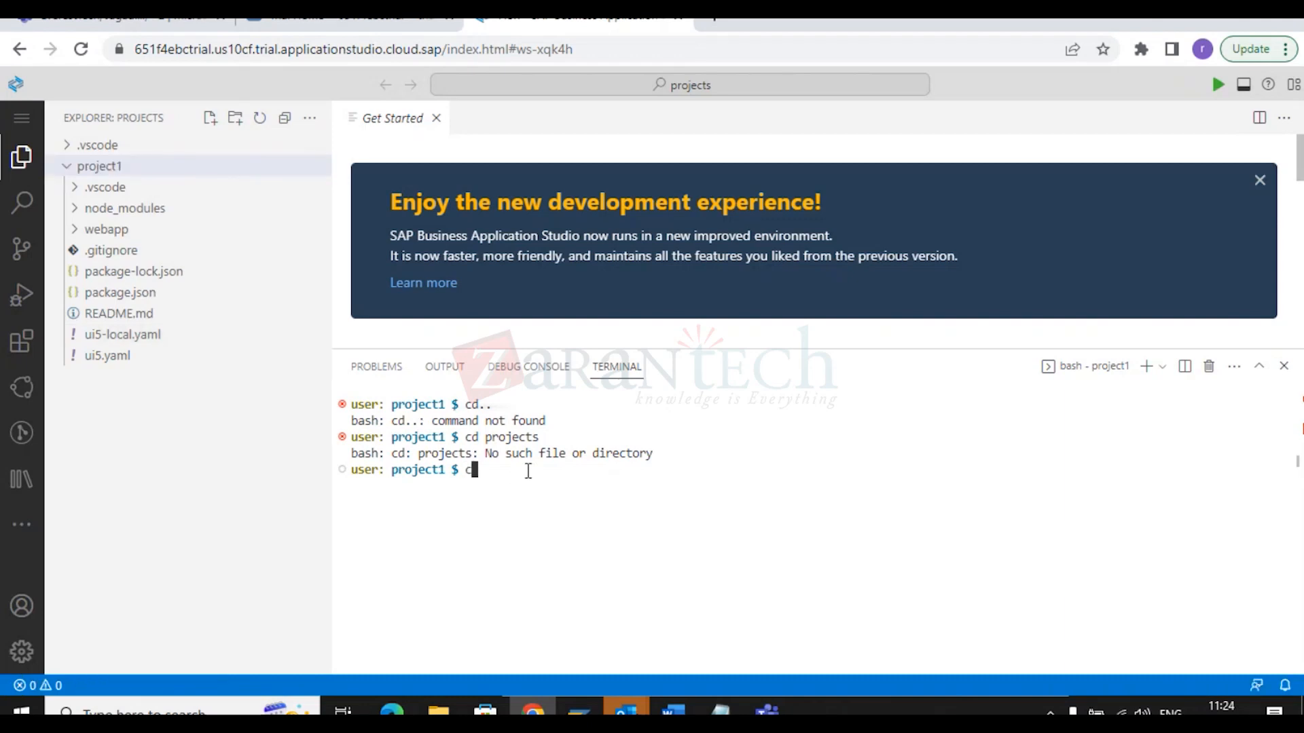
{"action": "type", "text": " --"}
{"action": "key", "text": "BackSpace"}
{"action": "key", "text": "BackSpace"}
{"action": "type", "text": ".."}
{"action": "key", "text": "Return"}
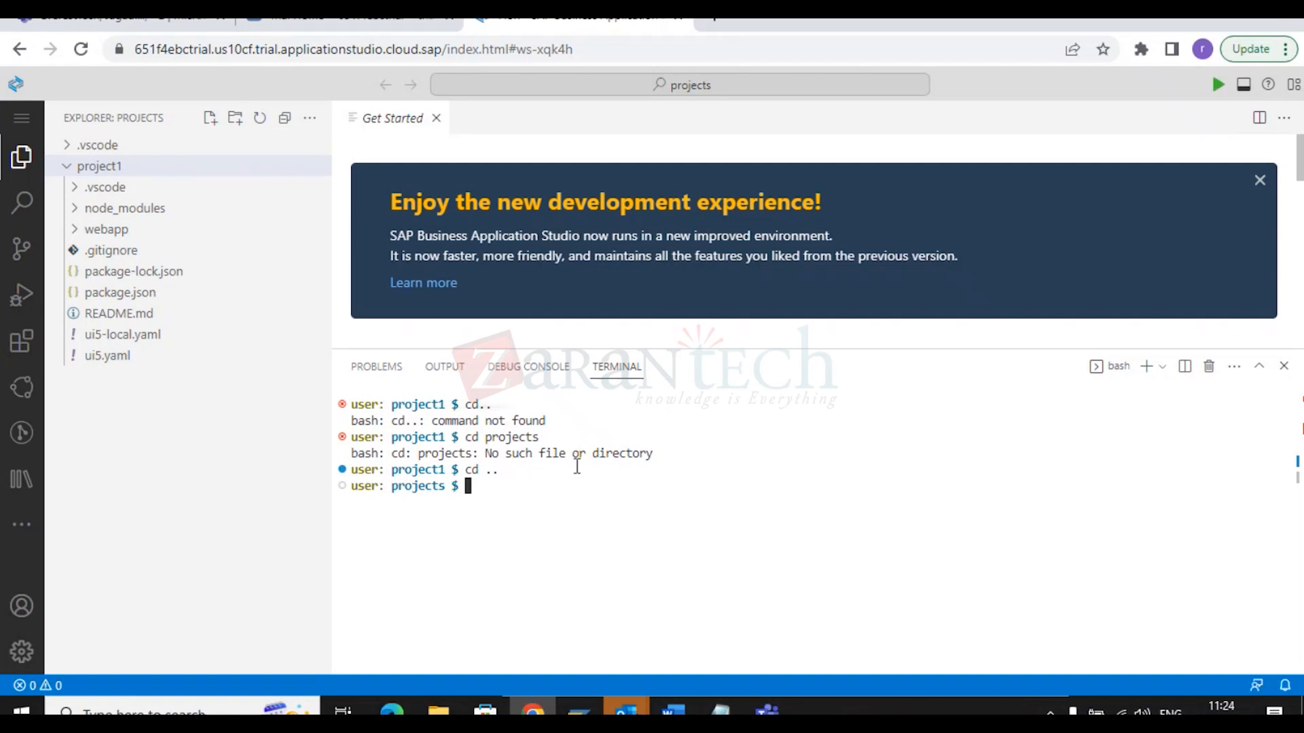
{"action": "type", "text": "cf login"}
{"action": "key", "text": "Return"}
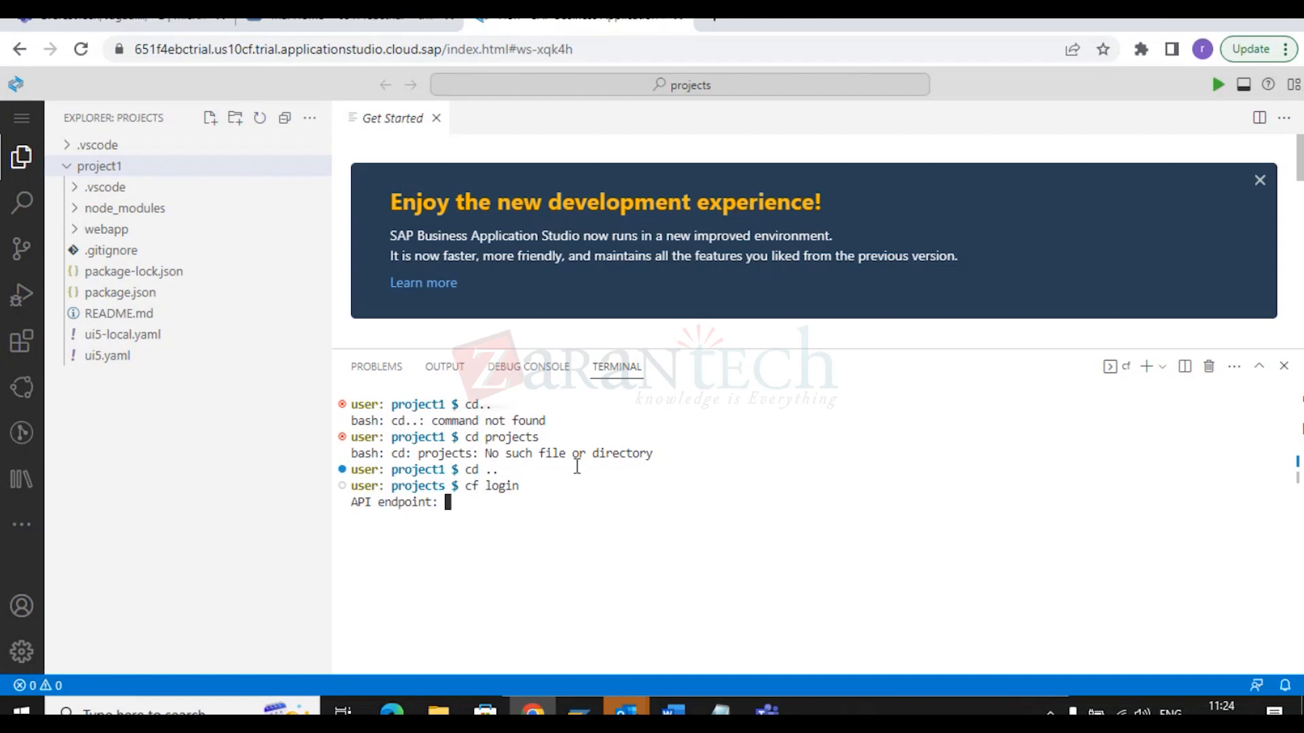
{"action": "left_click", "coordinate": [350, 20]}
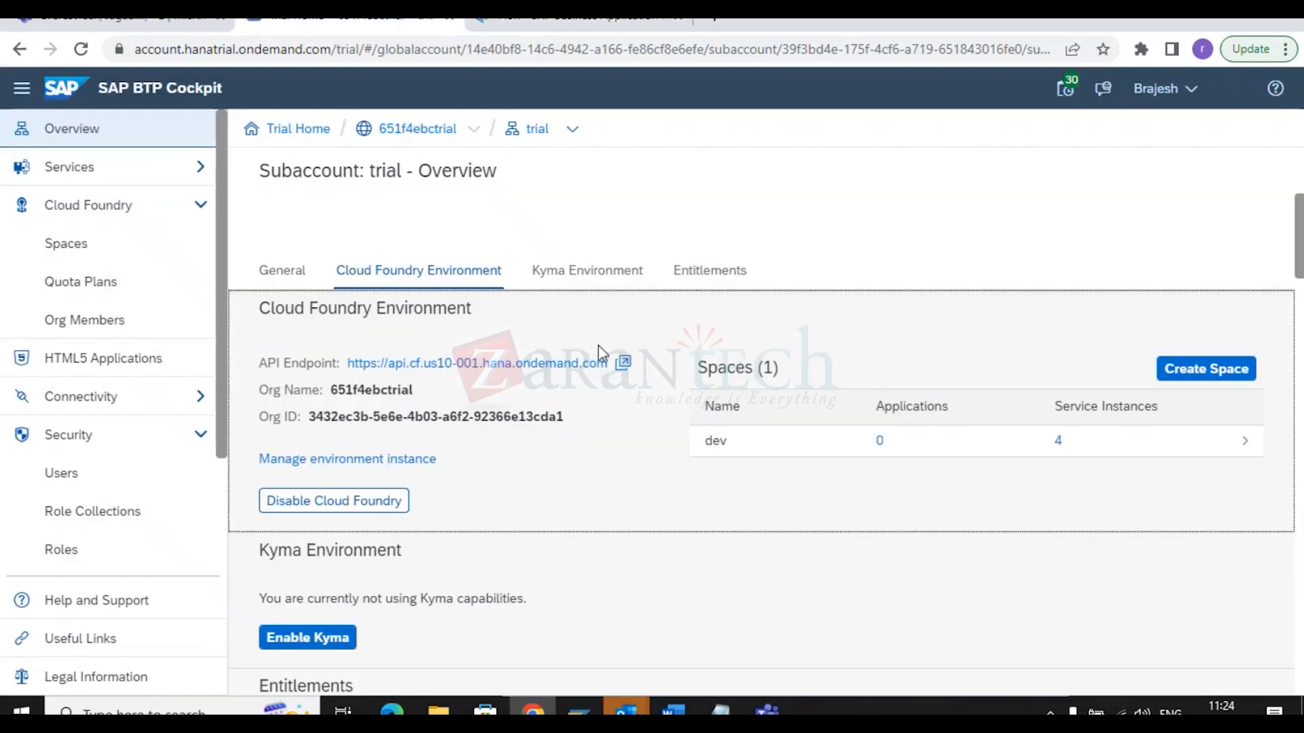
{"action": "left_click_drag", "start_coordinate": [613, 369], "coordinate": [345, 367]}
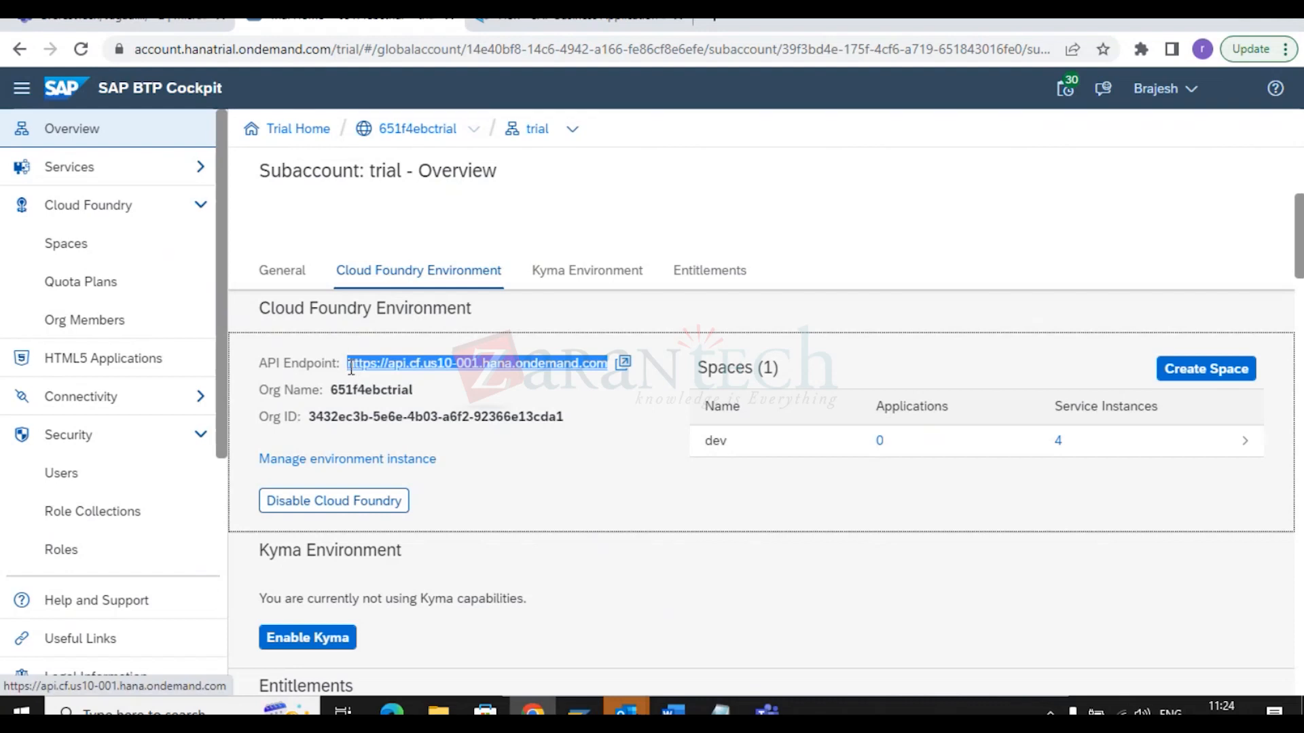
{"action": "right_click", "coordinate": [369, 364]}
{"action": "left_click", "coordinate": [405, 508]}
{"action": "key", "text": "ctrl+Tab"}
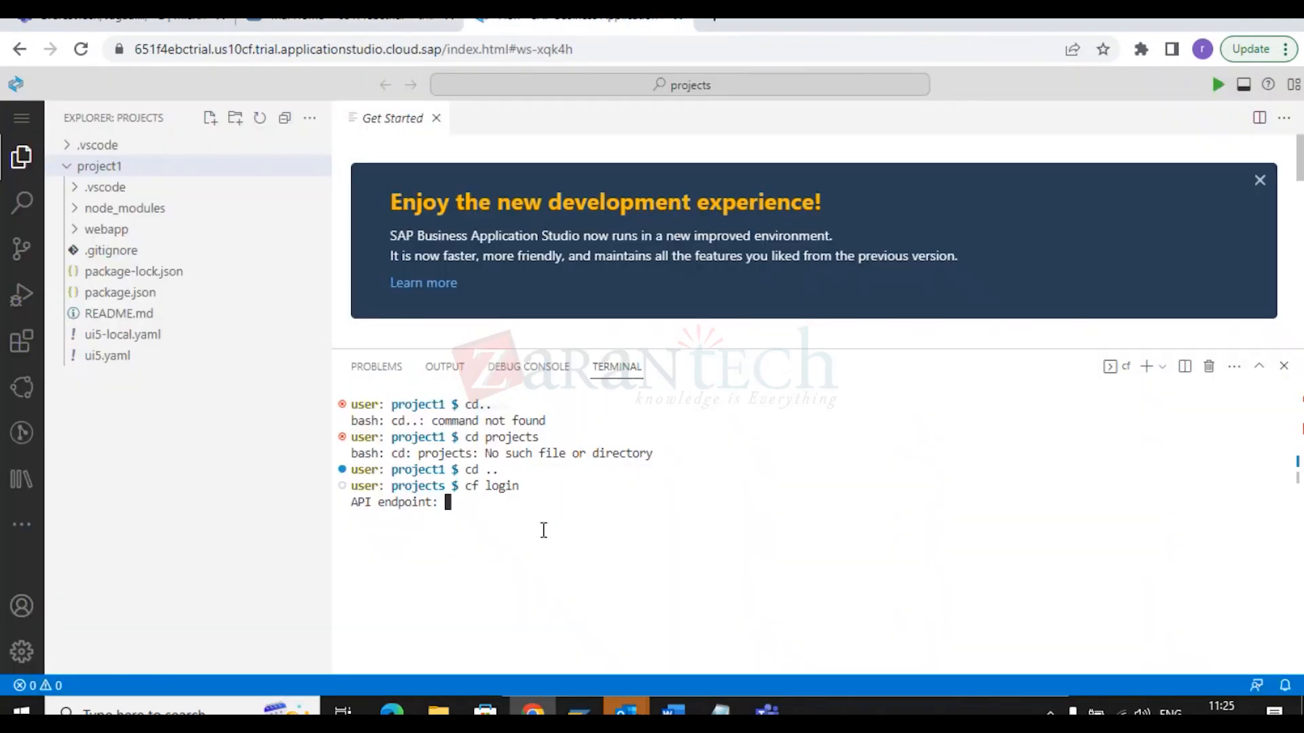
Paste and submit the copied API endpoint at the cf login prompt, allowing clipboard access.
{"action": "key", "text": "ctrl+v"}
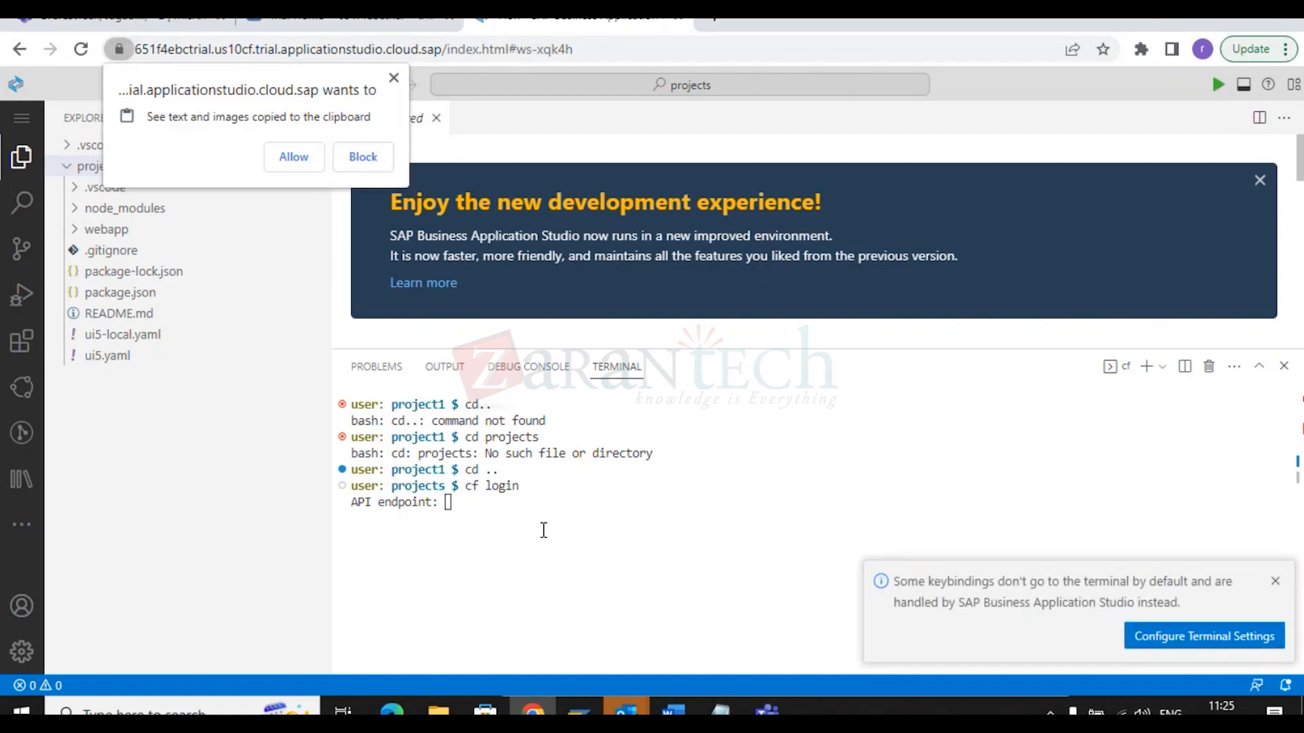
{"action": "left_click", "coordinate": [300, 160]}
{"action": "key", "text": "Return"}
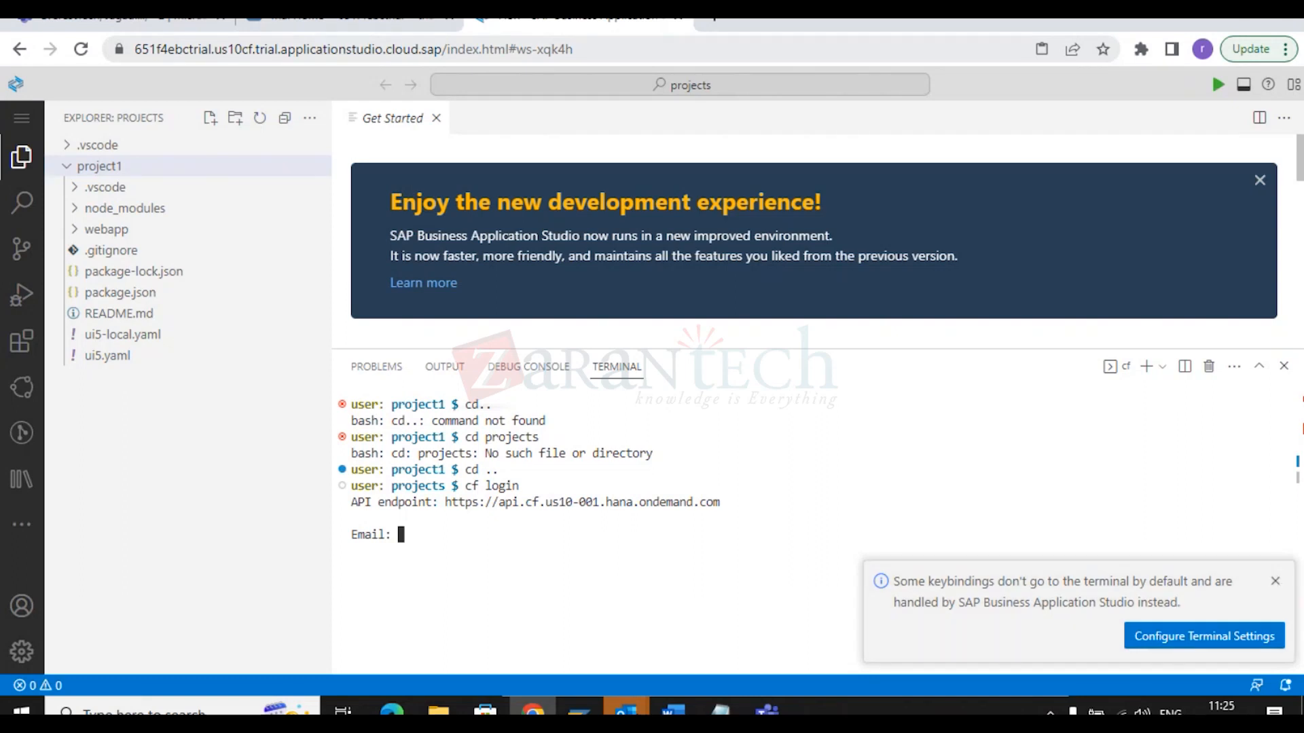
{"action": "left_click", "coordinate": [1276, 582]}
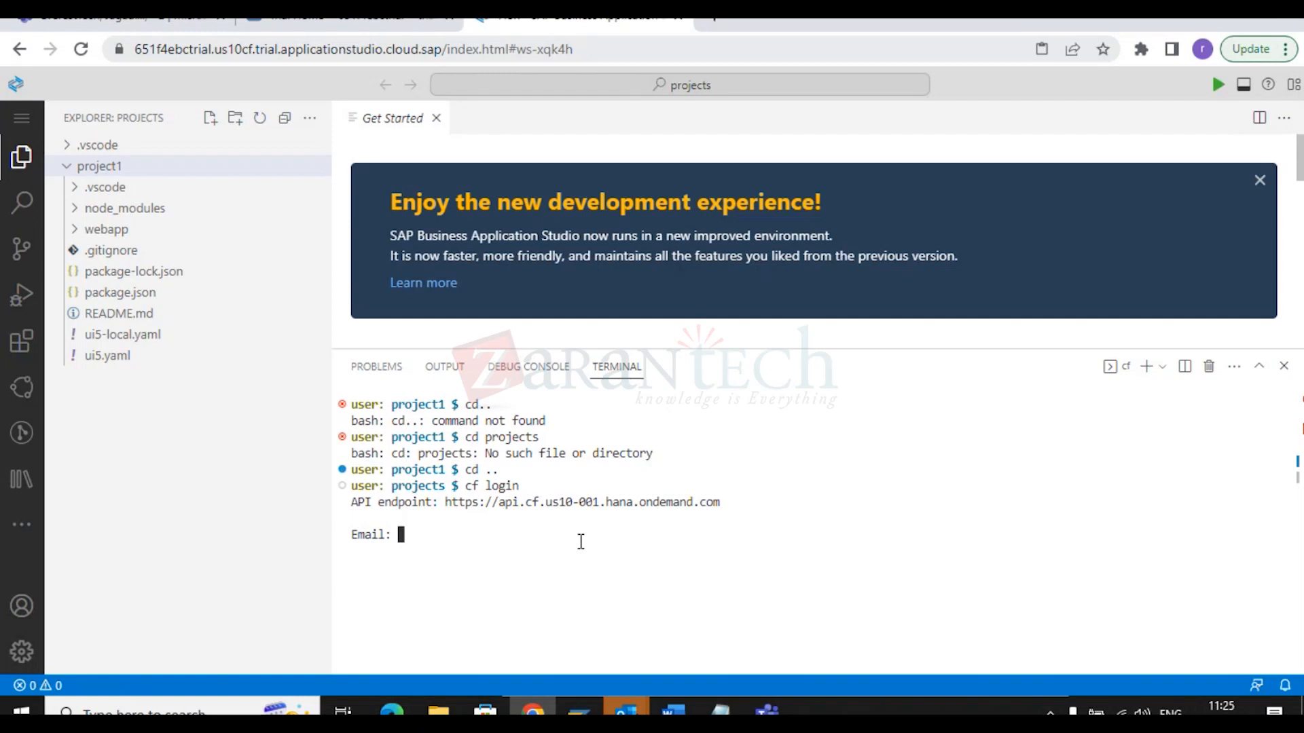
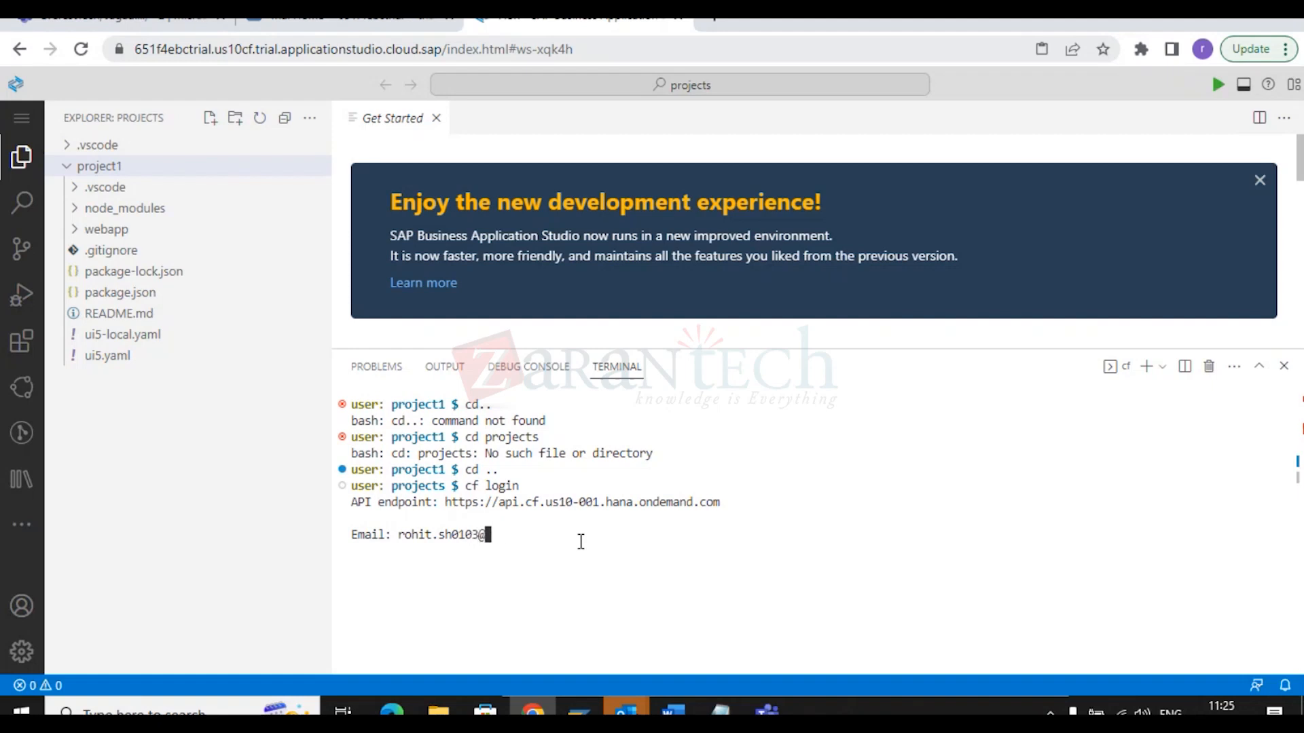
Enter the account email and submit the password twice; both attempts fail with invalid_grant.
{"action": "key", "text": "Return"}
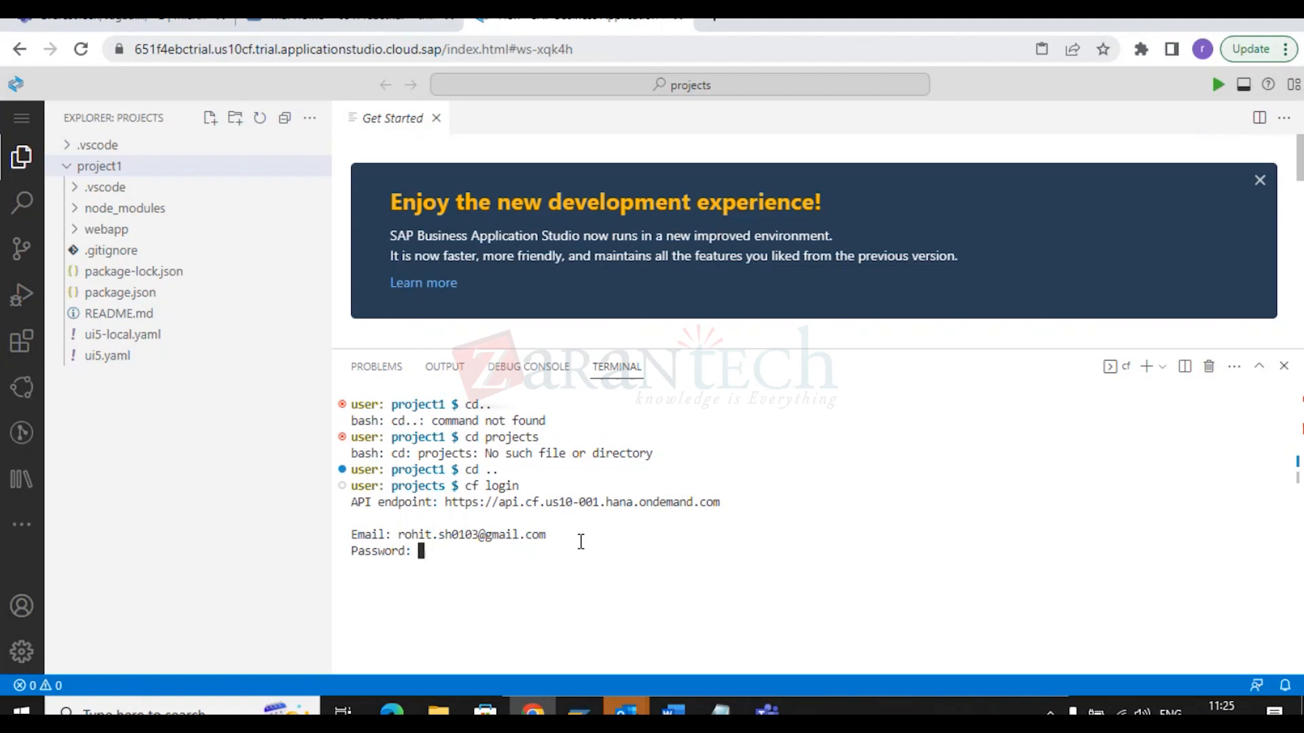
{"action": "key", "text": "Return"}
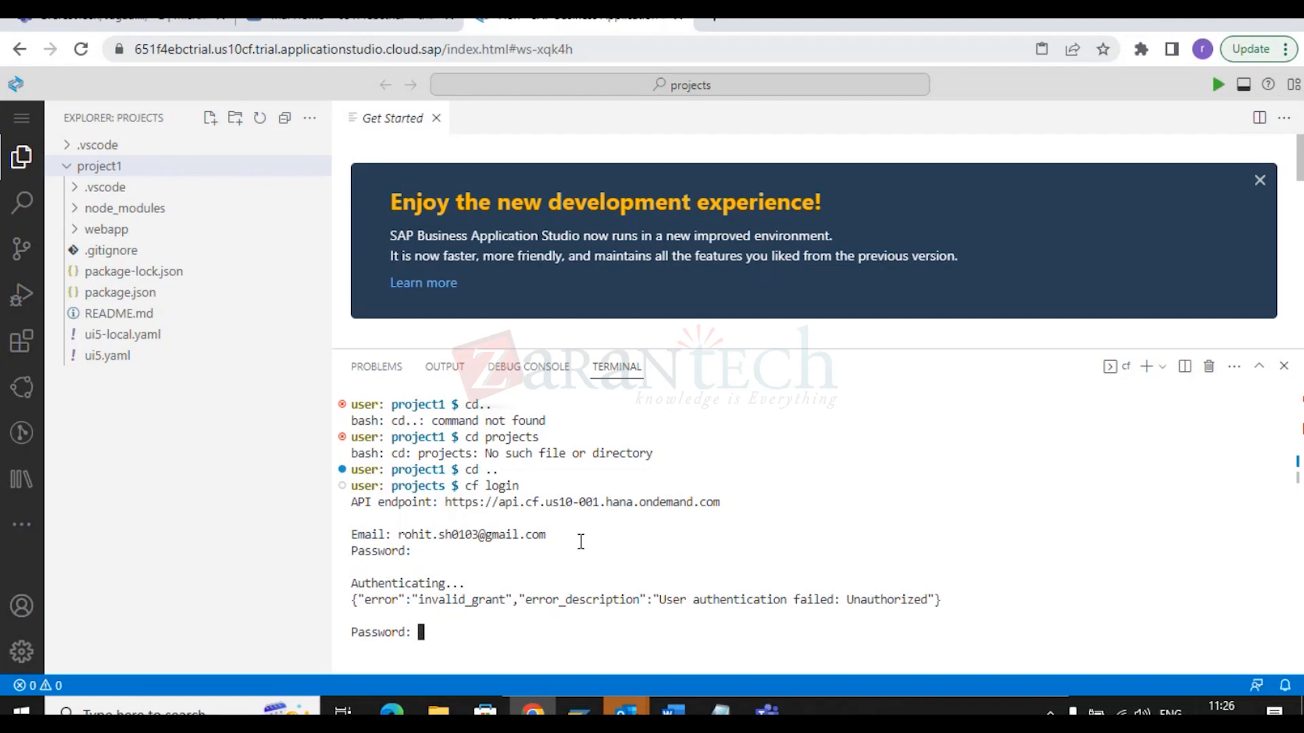
{"action": "key", "text": "Return"}
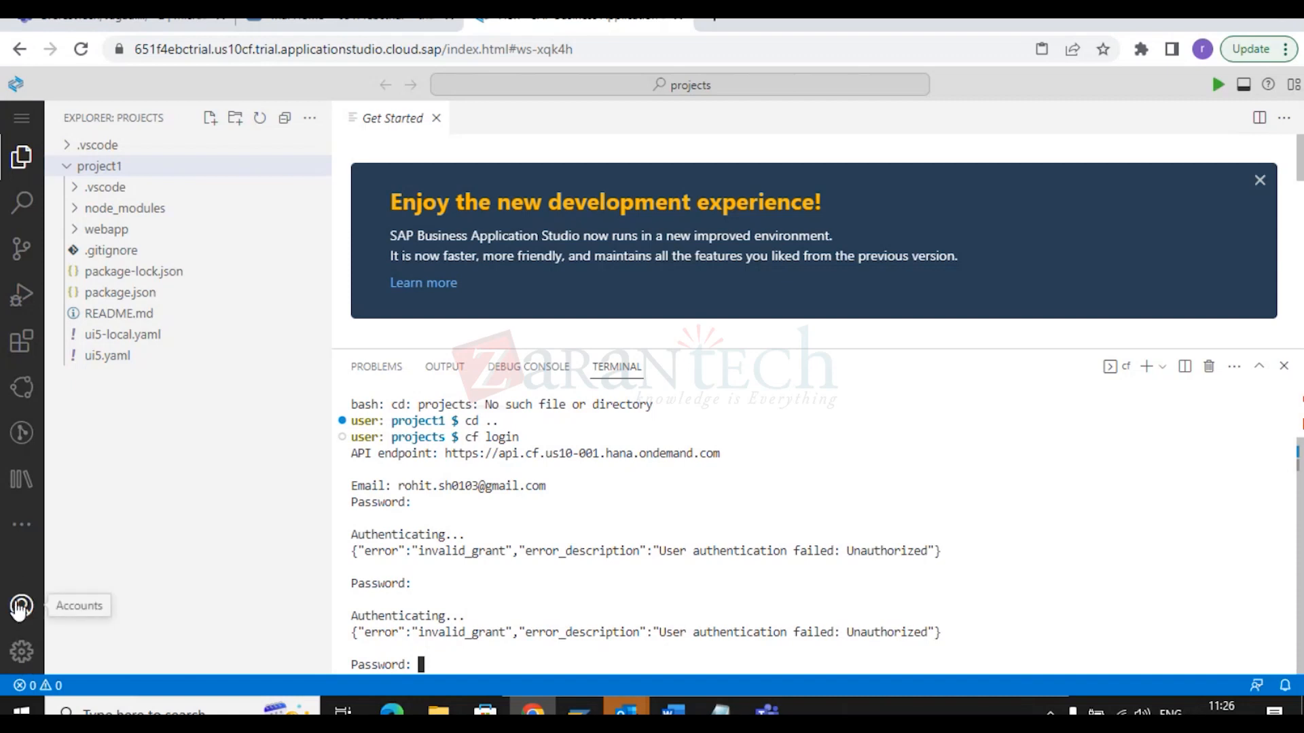
Show the Cloud Foundry view, expand Services and sign in from the 'Login required' entry.
{"action": "left_click", "coordinate": [21, 533]}
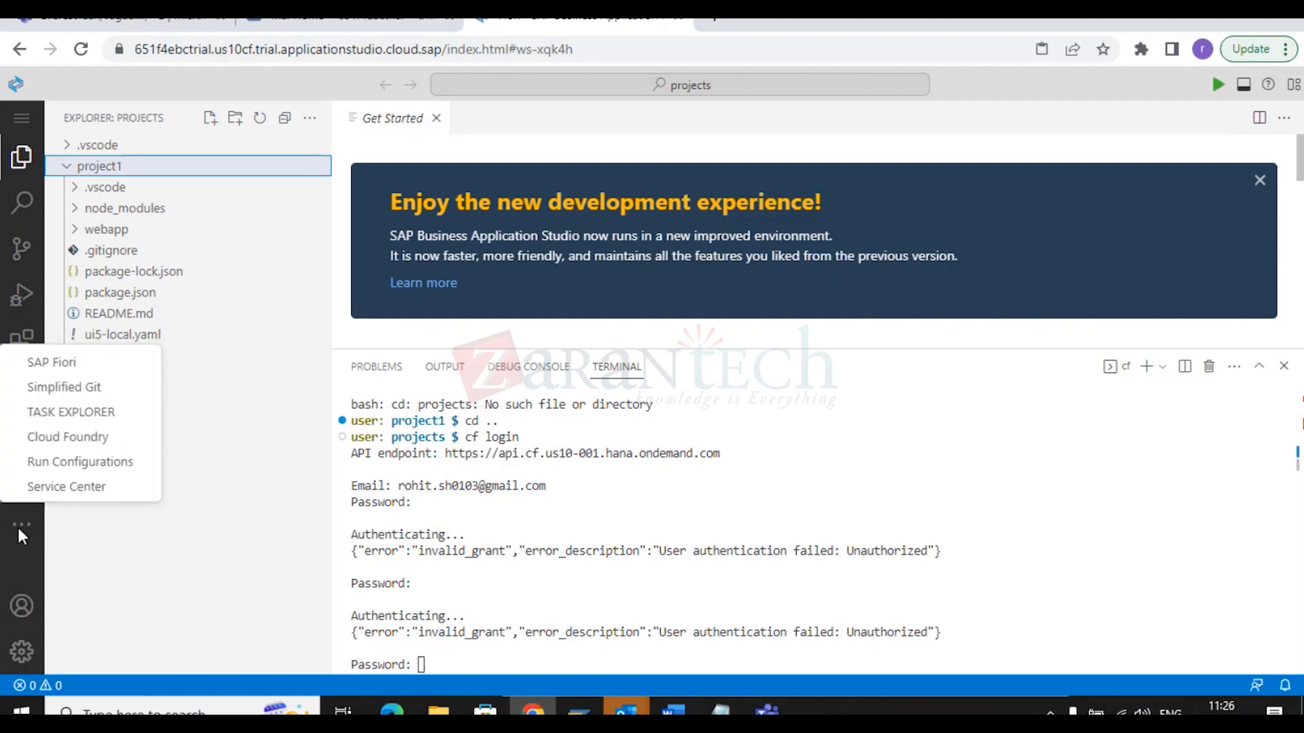
{"action": "left_click", "coordinate": [68, 436]}
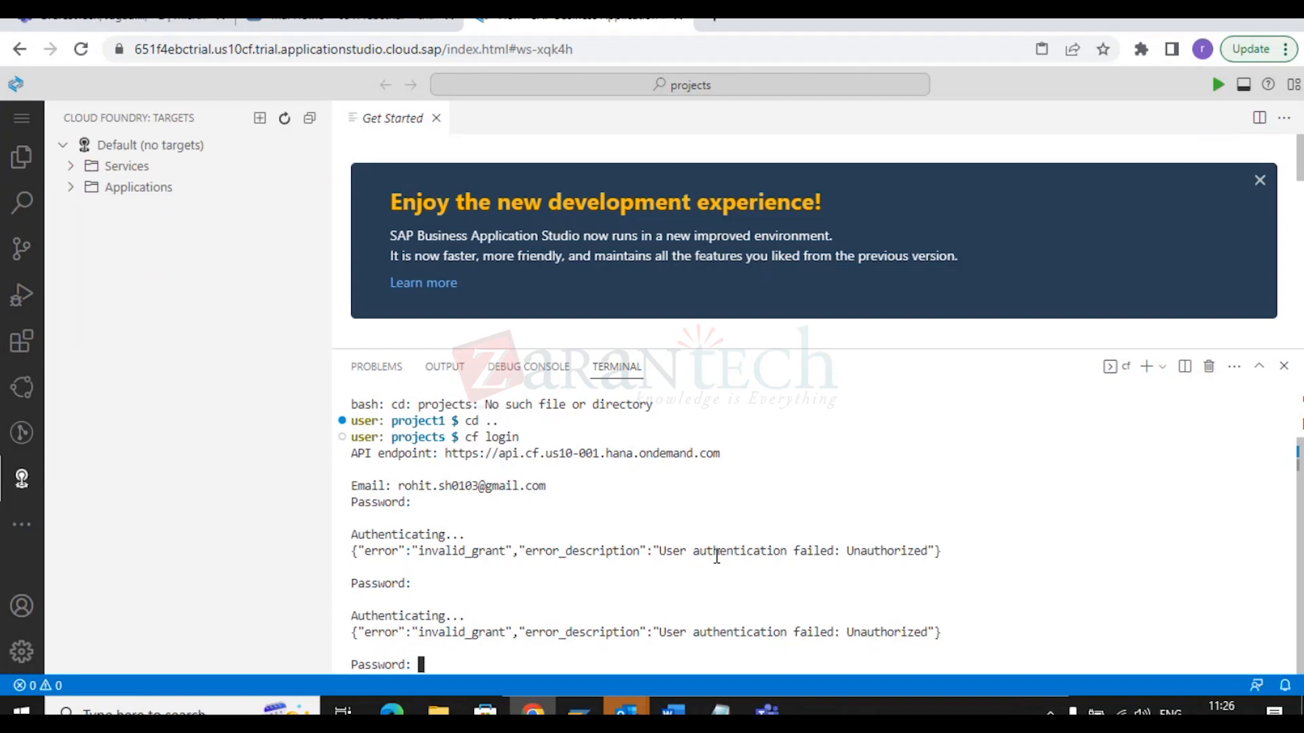
{"action": "left_click", "coordinate": [70, 167]}
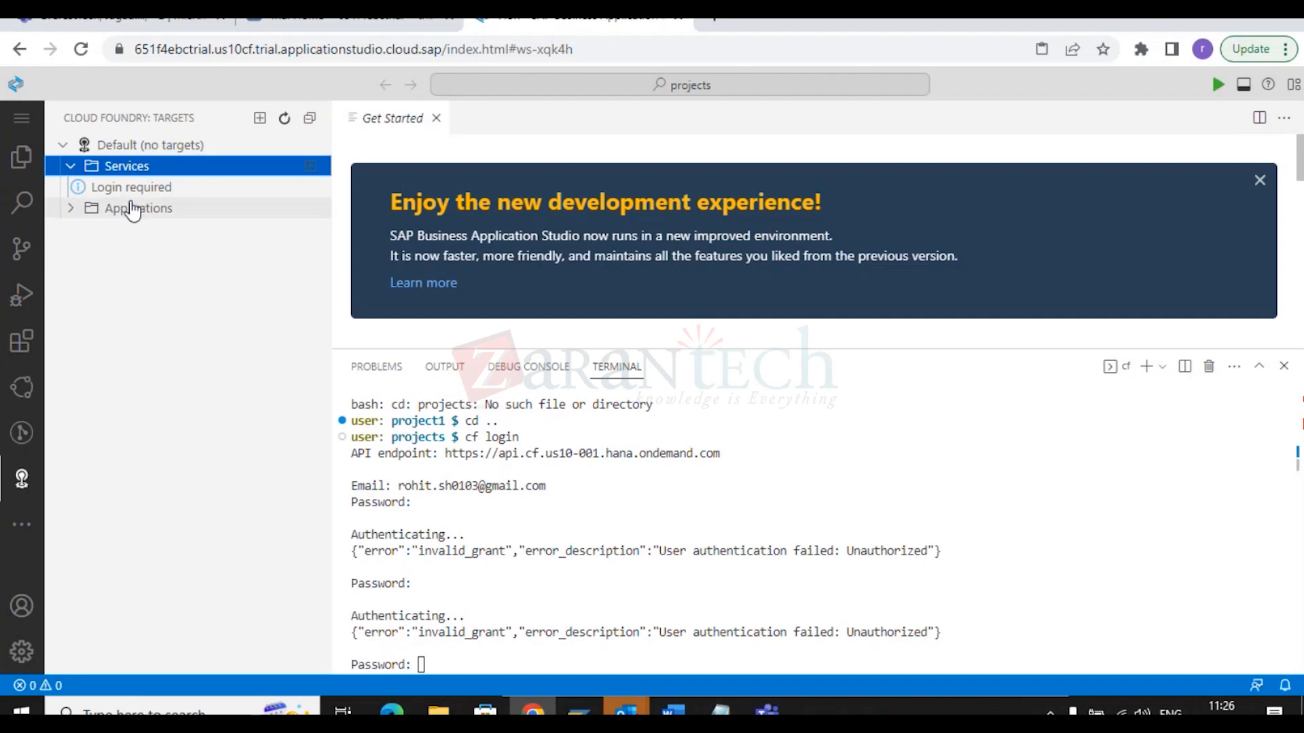
{"action": "left_click", "coordinate": [132, 189]}
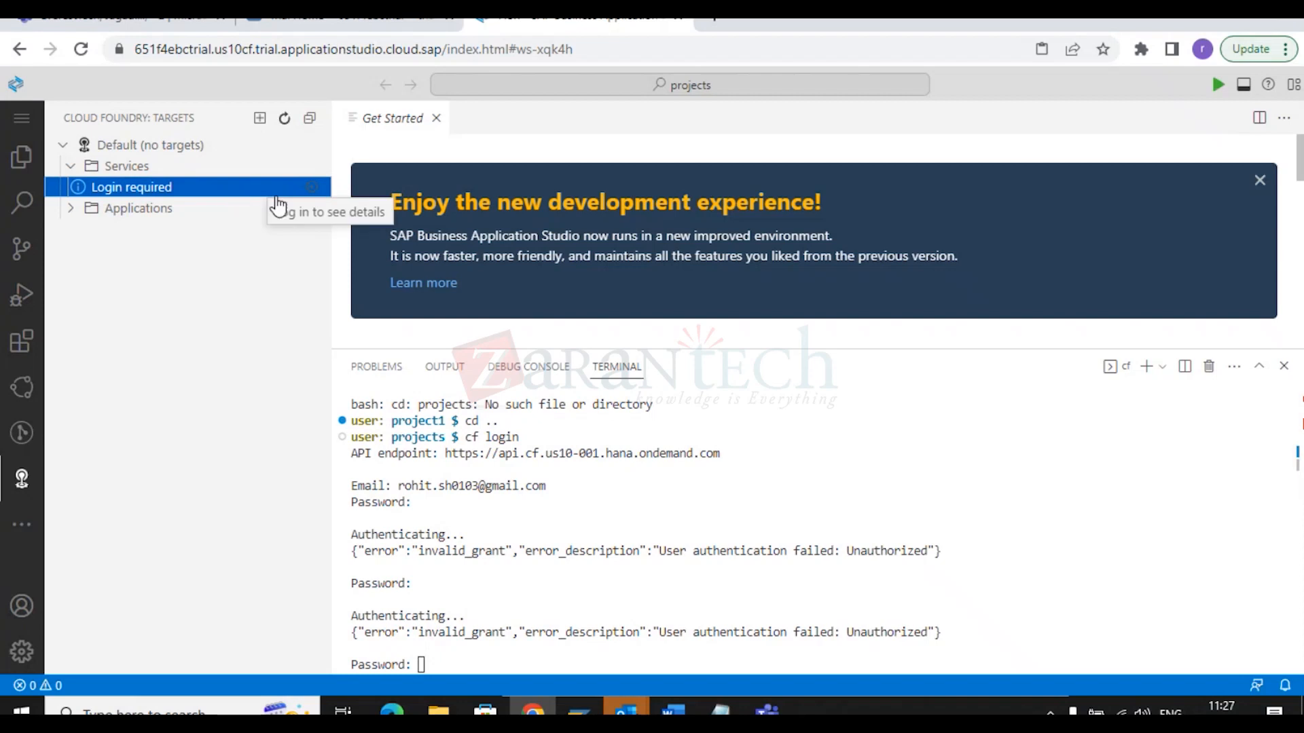
{"action": "left_click", "coordinate": [311, 187]}
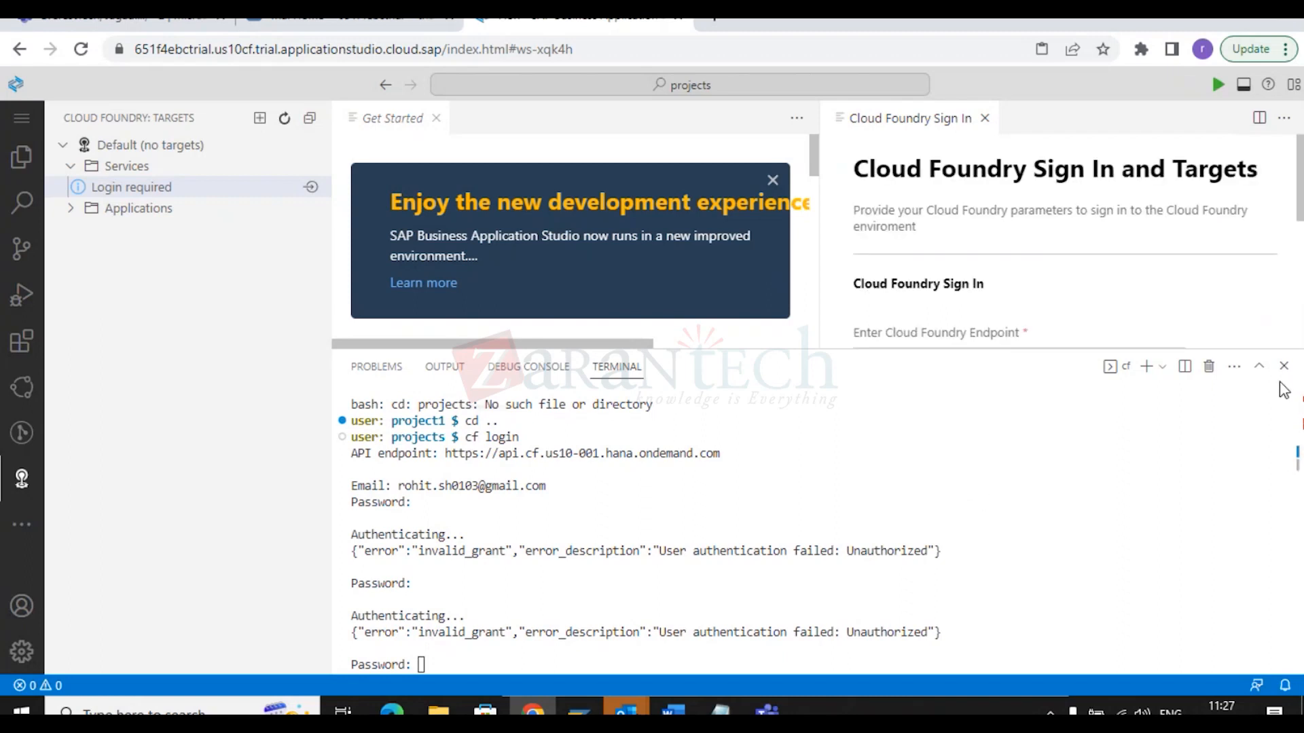
Close the Get Started page, the Cloud Foundry sign-in page and the terminal panel.
{"action": "left_click", "coordinate": [436, 118]}
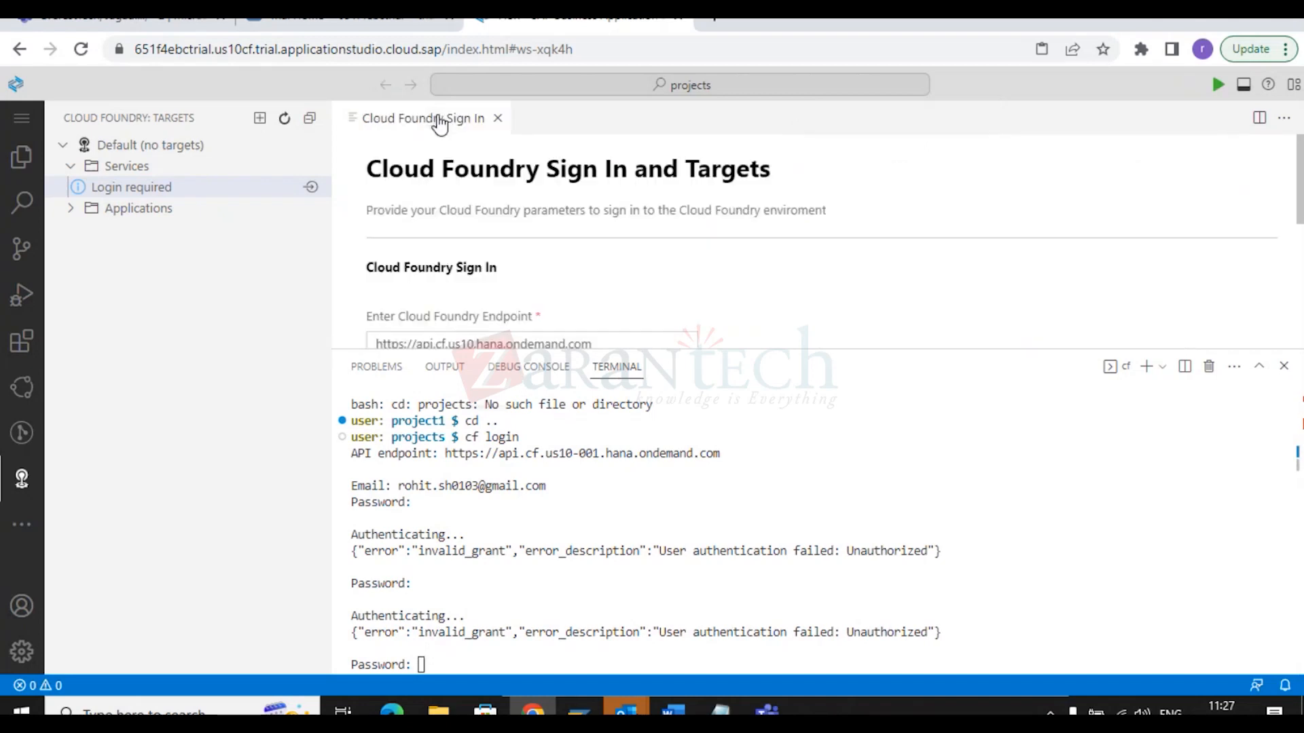
{"action": "left_click", "coordinate": [497, 118]}
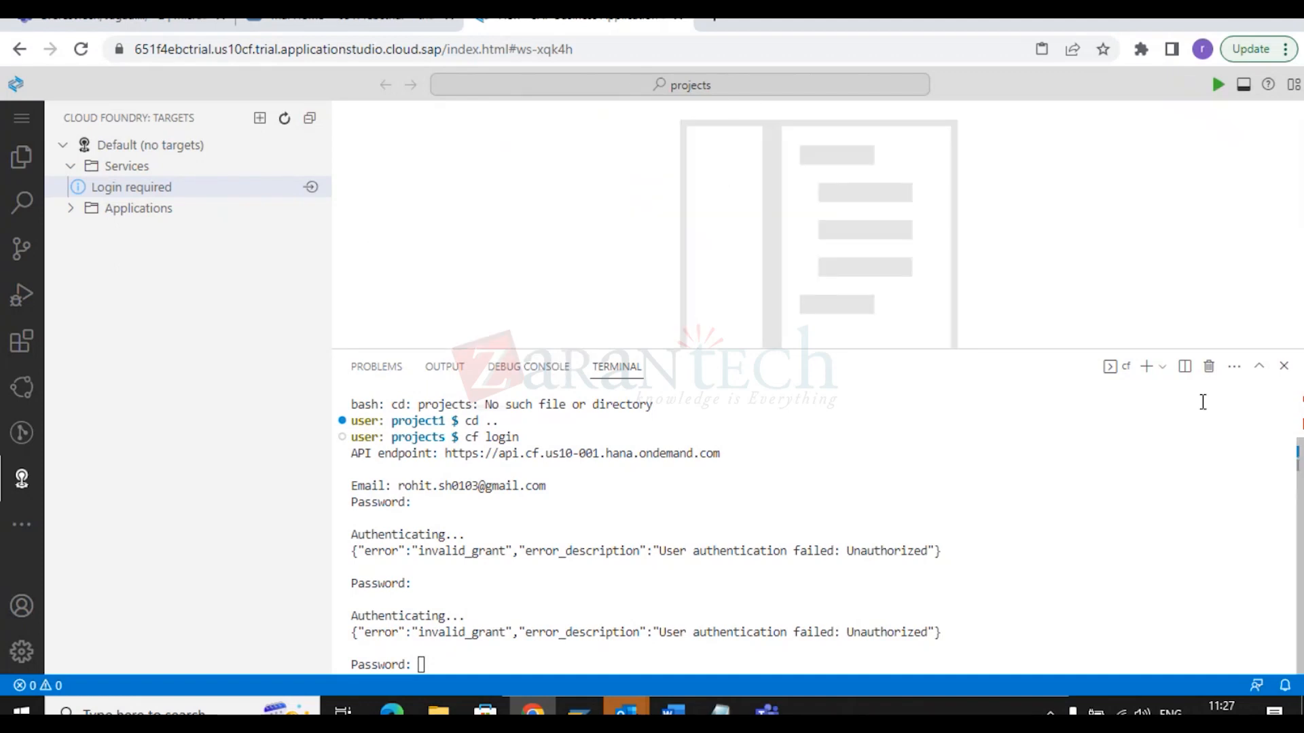
{"action": "left_click", "coordinate": [1283, 370]}
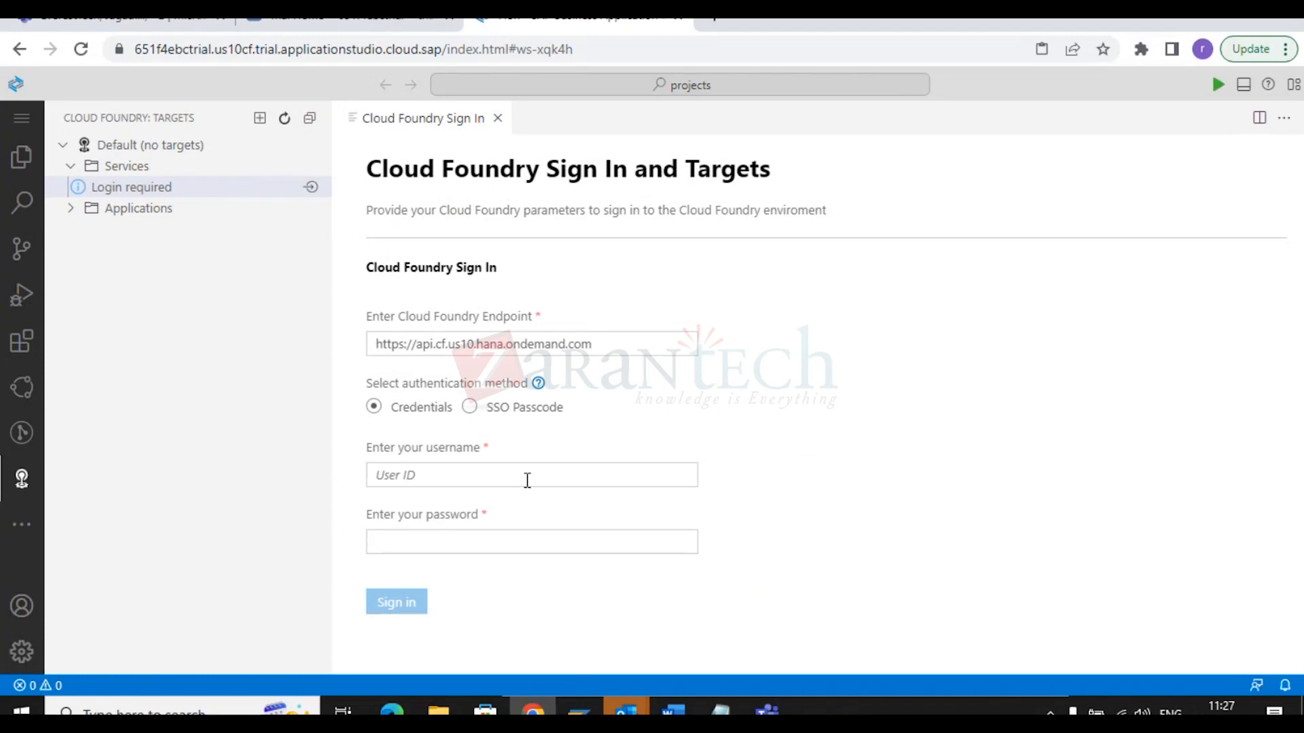
Select the endpoint URL text, then switch to the SAP BTP Cockpit tab.
{"action": "left_click_drag", "start_coordinate": [623, 344], "coordinate": [299, 353]}
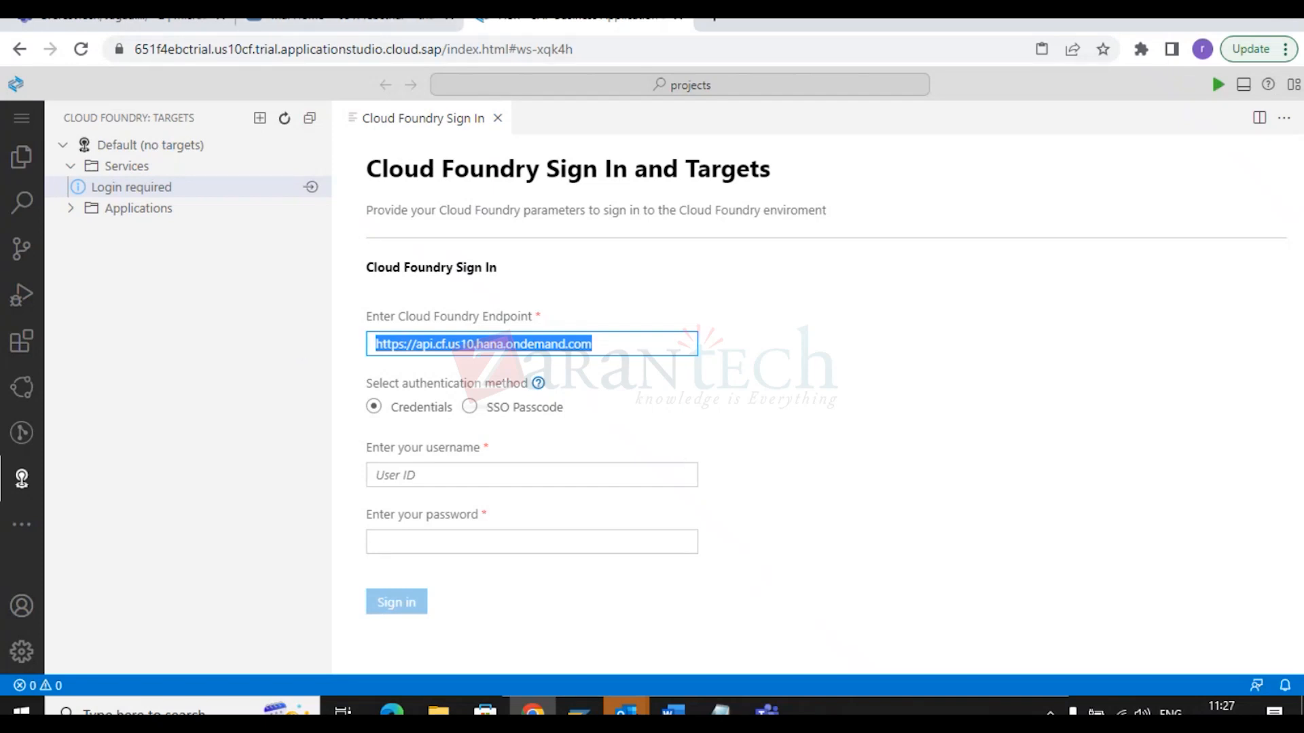
{"action": "left_click", "coordinate": [800, 509]}
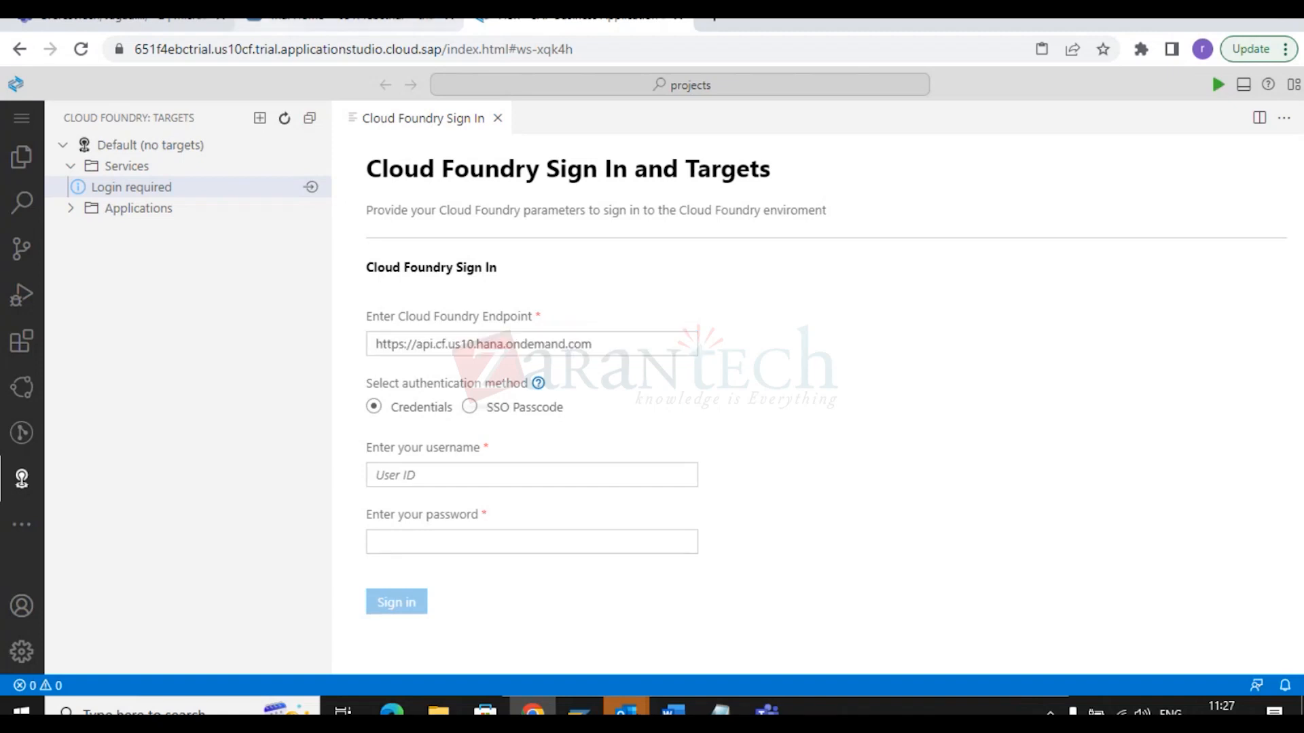
{"action": "left_click", "coordinate": [301, 17]}
{"action": "left_click", "coordinate": [506, 468]}
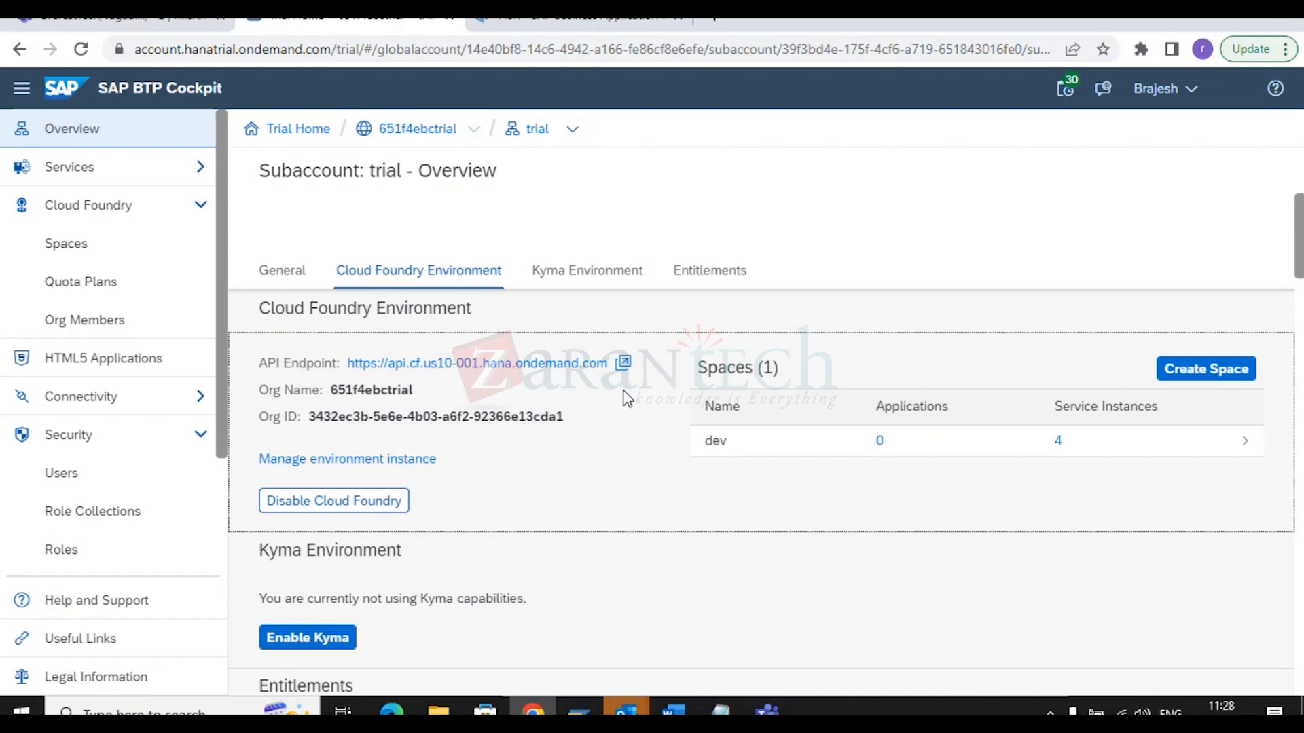
{"action": "key", "text": "ctrl+Tab"}
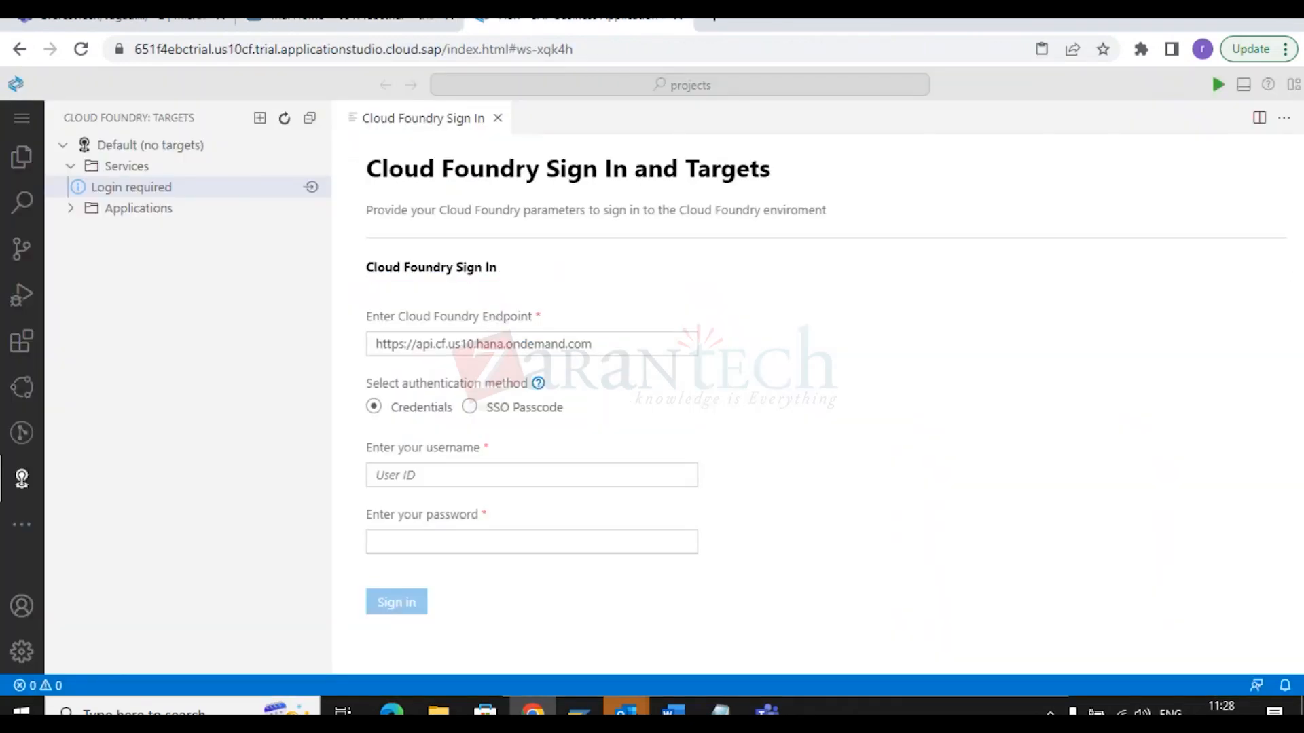
{"action": "left_click", "coordinate": [367, 19]}
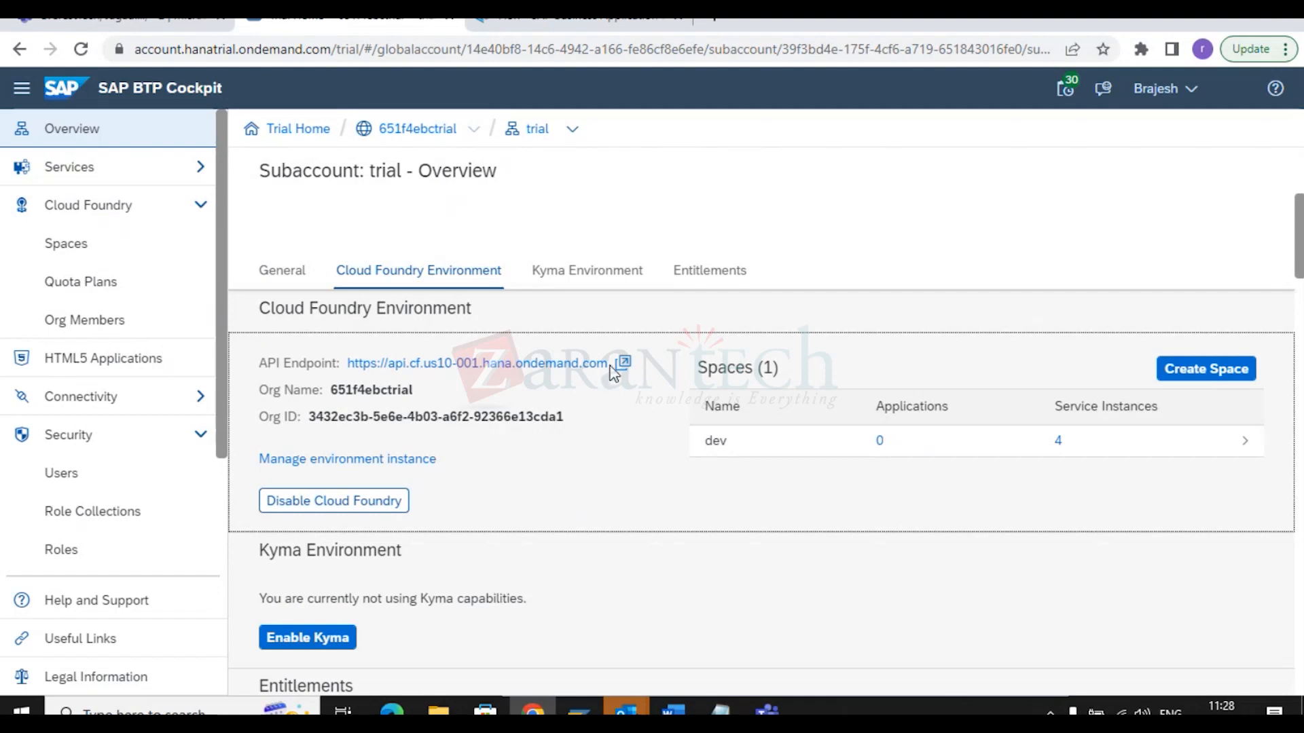
{"action": "left_click_drag", "start_coordinate": [601, 367], "coordinate": [347, 367]}
{"action": "key", "text": "ctrl+c"}
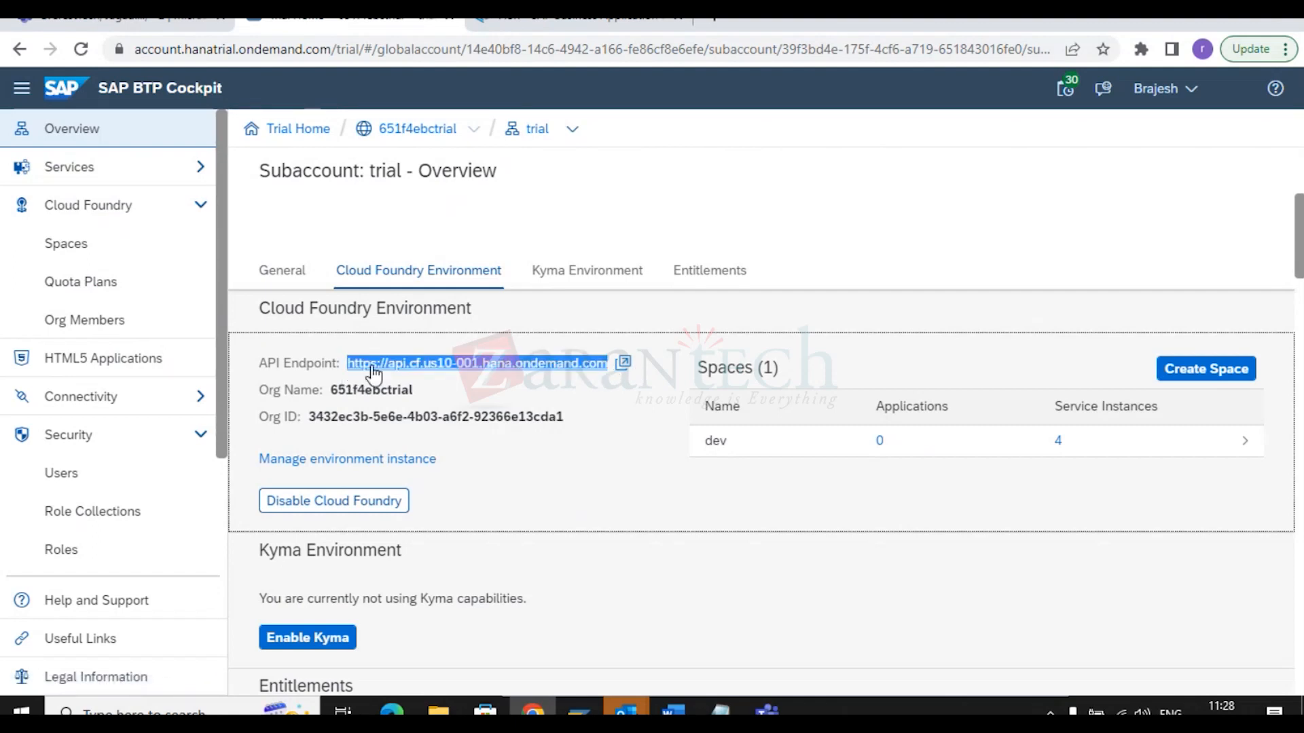
{"action": "right_click", "coordinate": [378, 371]}
{"action": "left_click", "coordinate": [418, 516]}
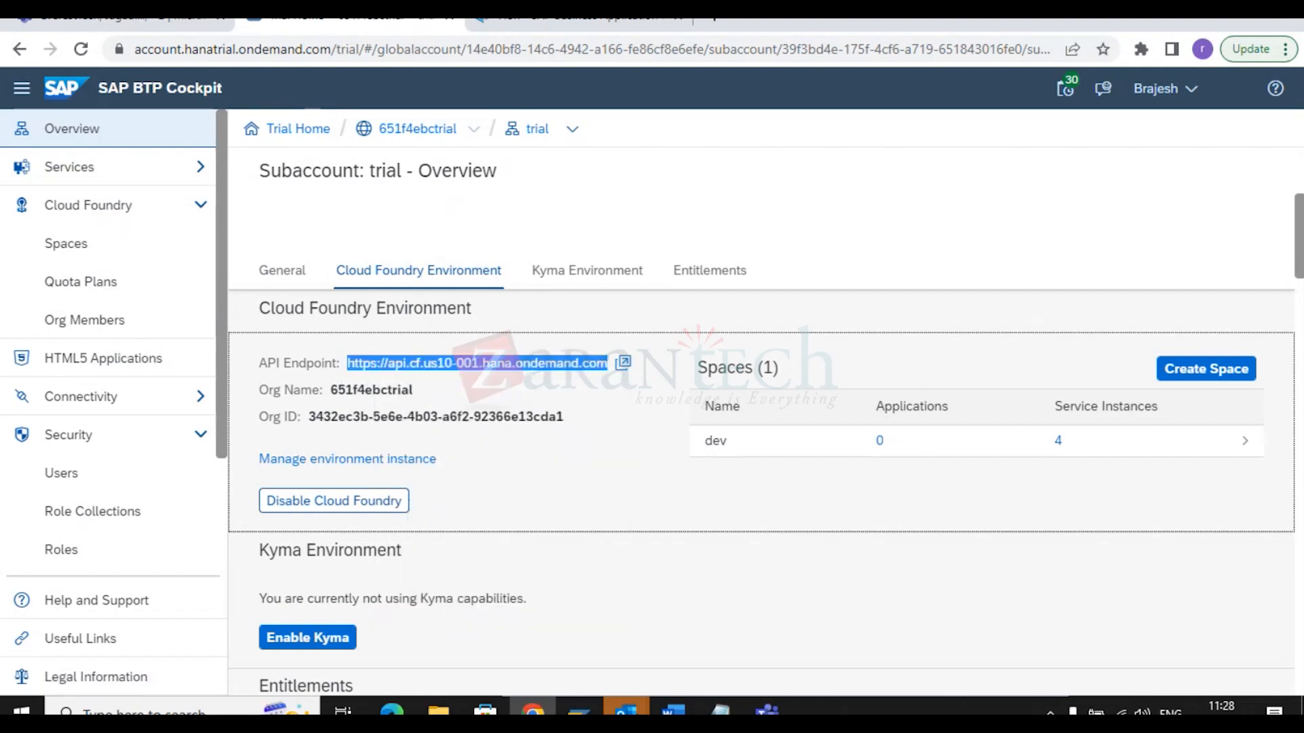
{"action": "left_click", "coordinate": [567, 19]}
{"action": "left_click", "coordinate": [629, 347]}
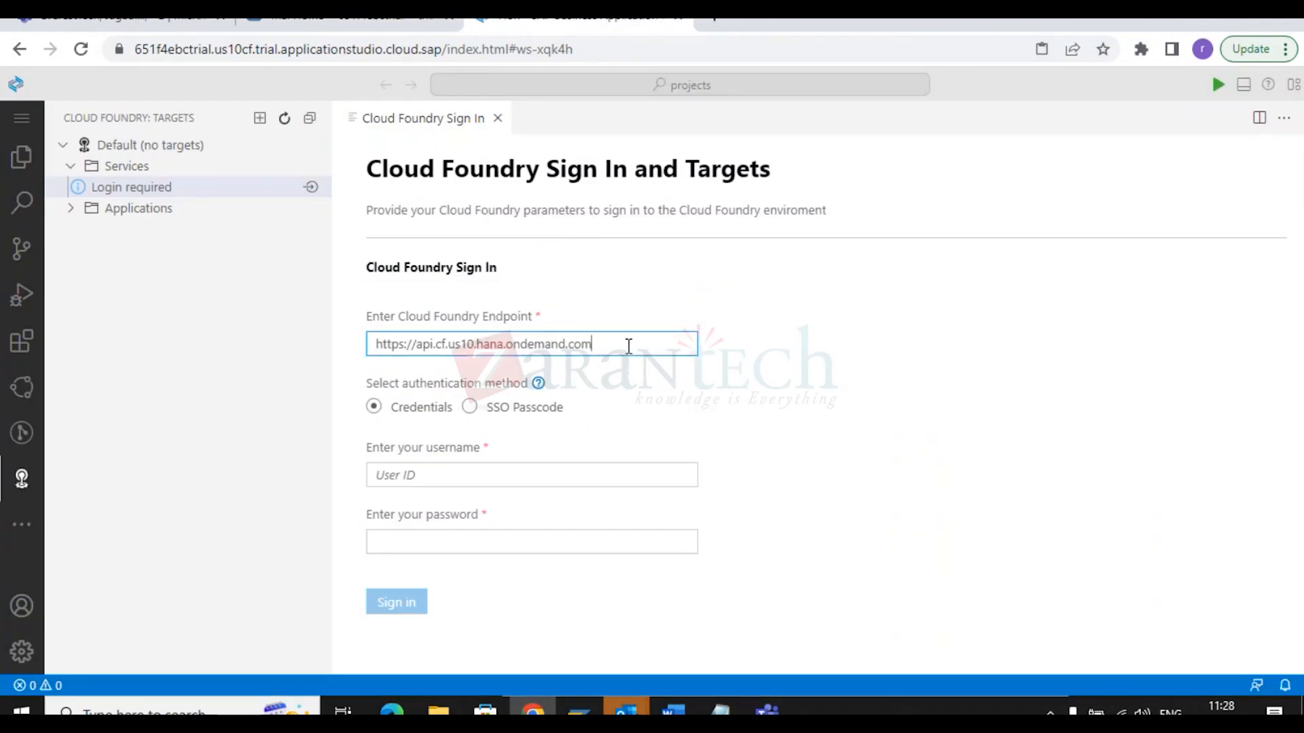
{"action": "left_click_drag", "start_coordinate": [629, 347], "coordinate": [320, 378]}
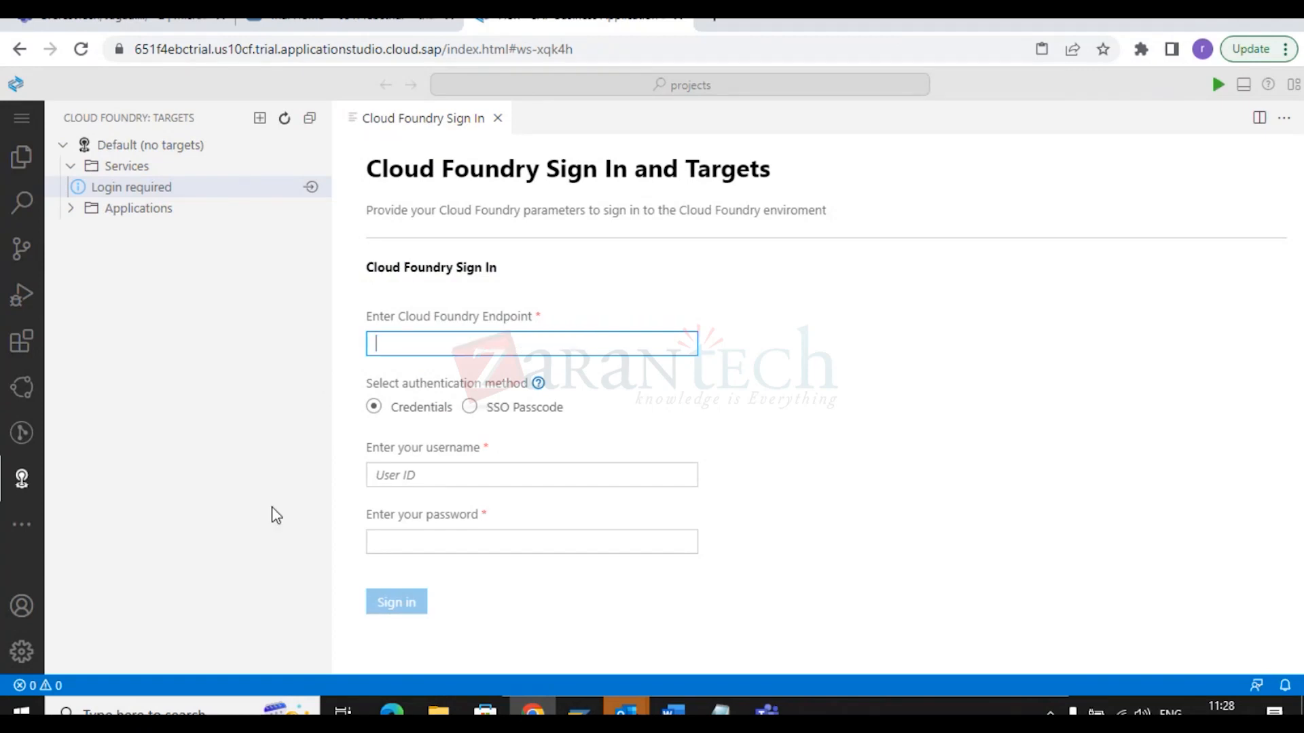
{"action": "key", "text": "ctrl+v"}
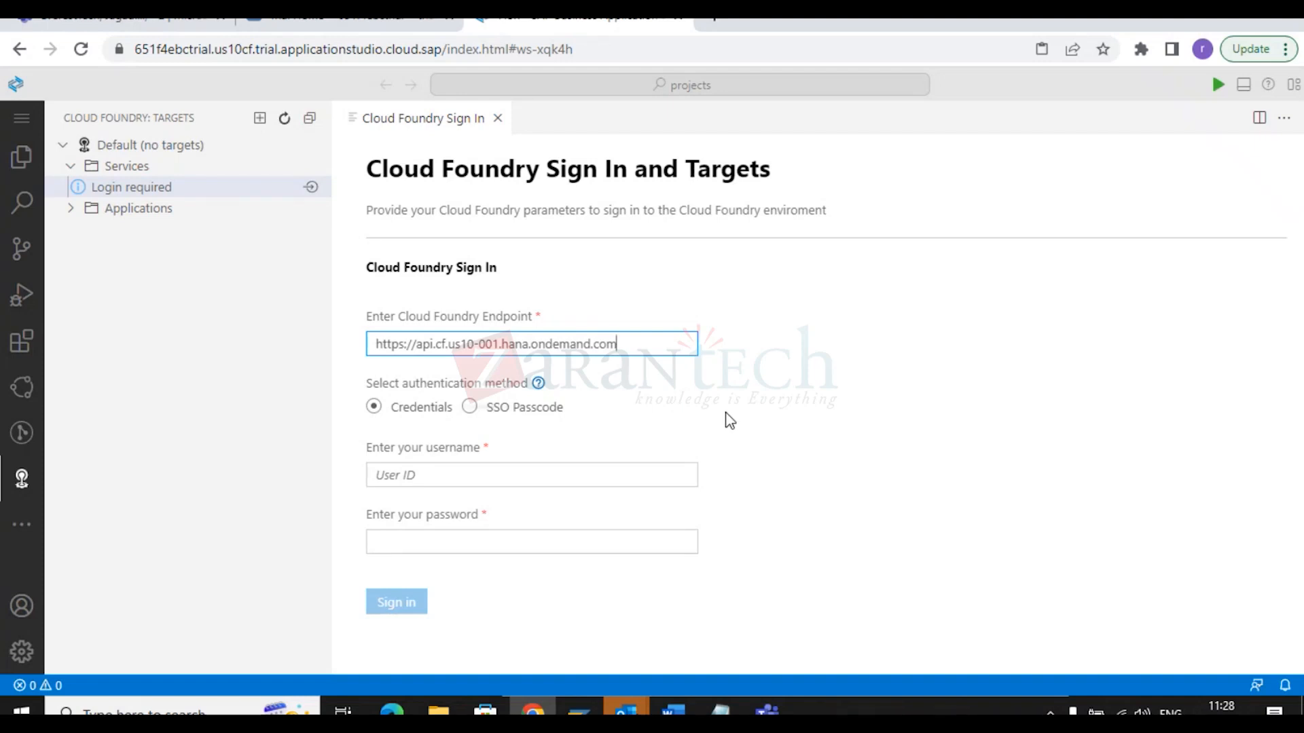
{"action": "left_click", "coordinate": [534, 474]}
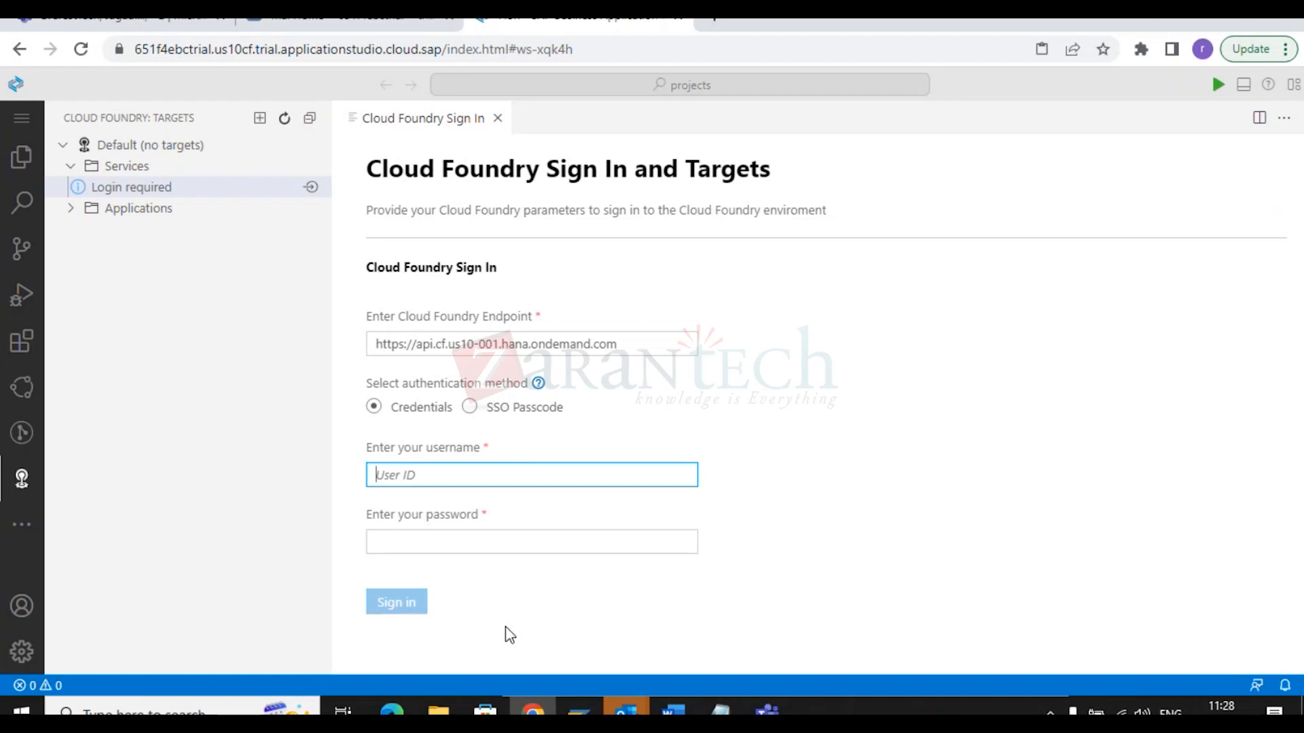
{"action": "left_click", "coordinate": [470, 407]}
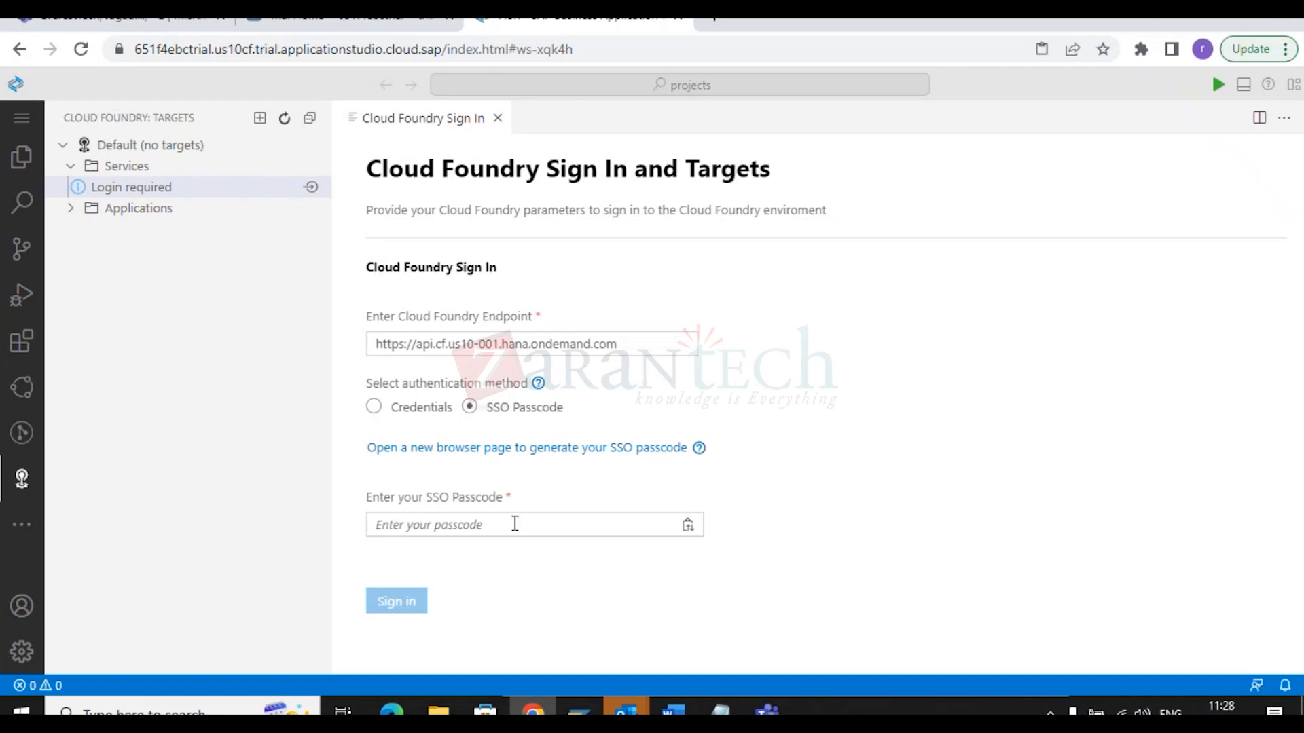
{"action": "left_click", "coordinate": [490, 449]}
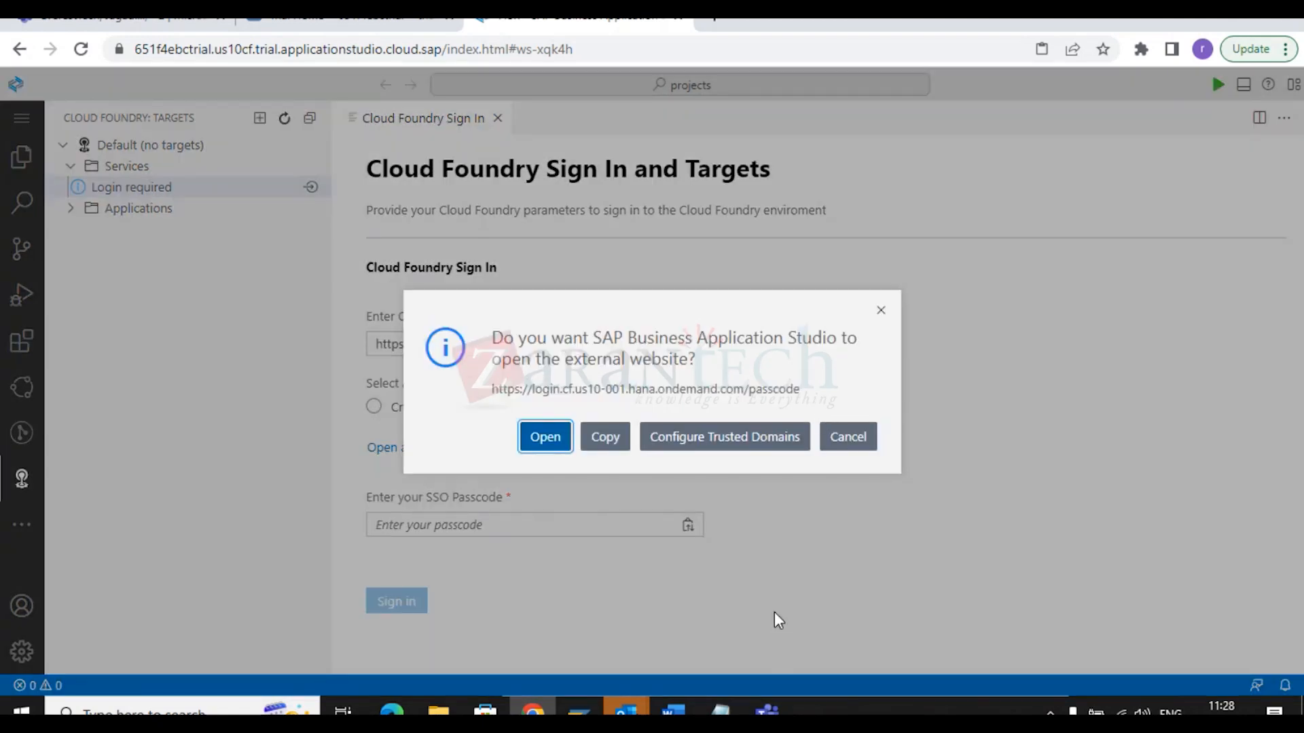
Open the passcode website and sign in with the default identity provider.
{"action": "left_click", "coordinate": [551, 445]}
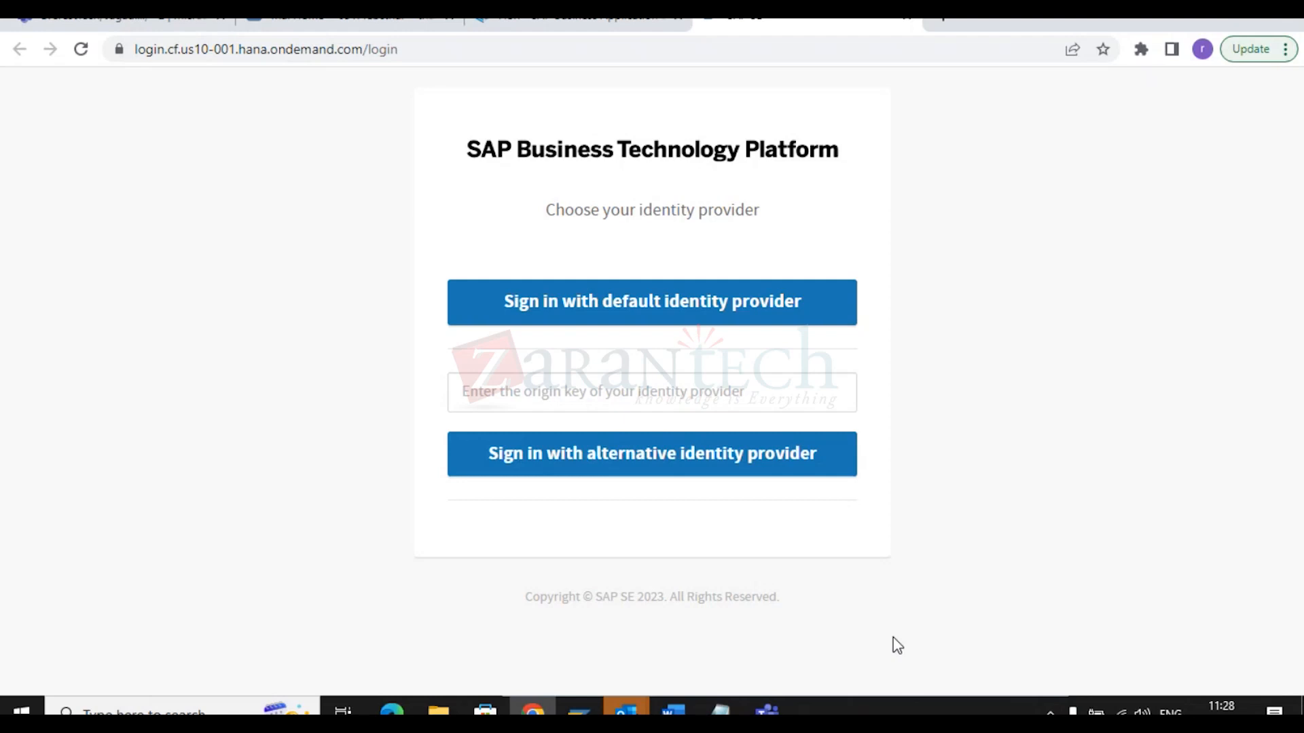
{"action": "left_click", "coordinate": [691, 314]}
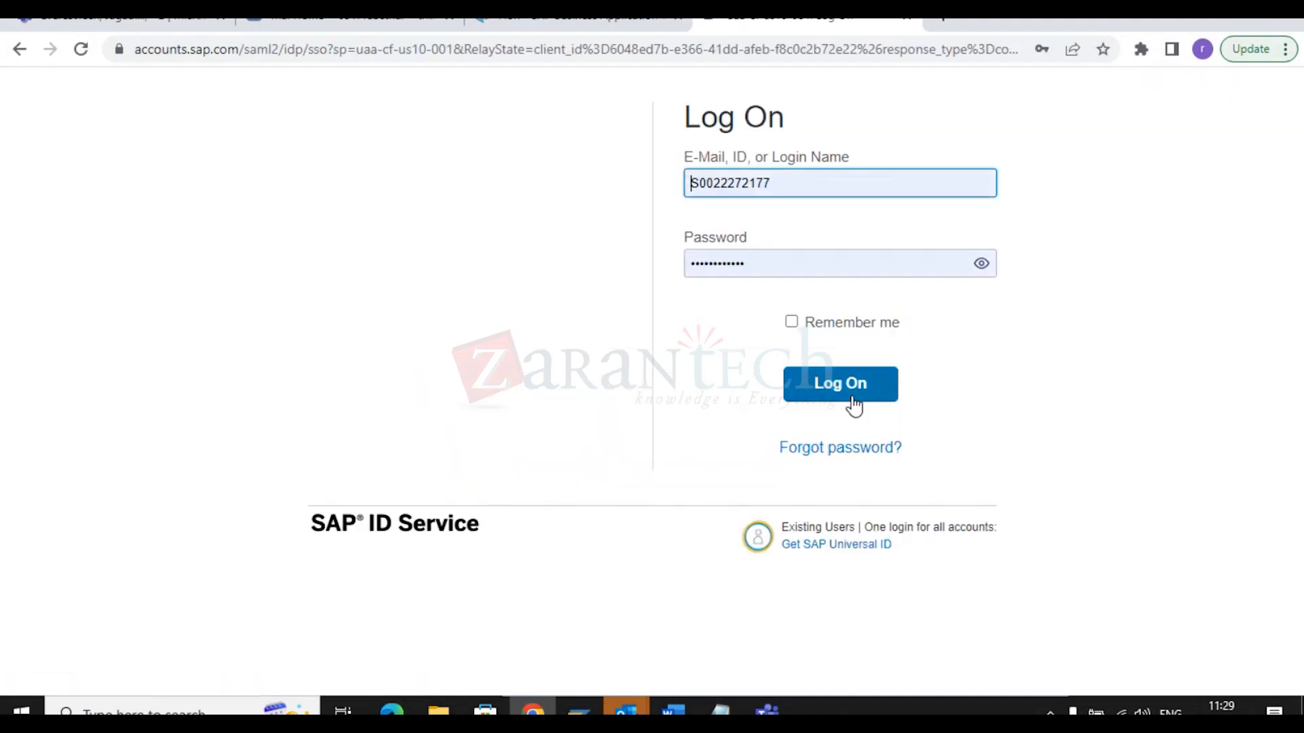
{"action": "left_click", "coordinate": [833, 192]}
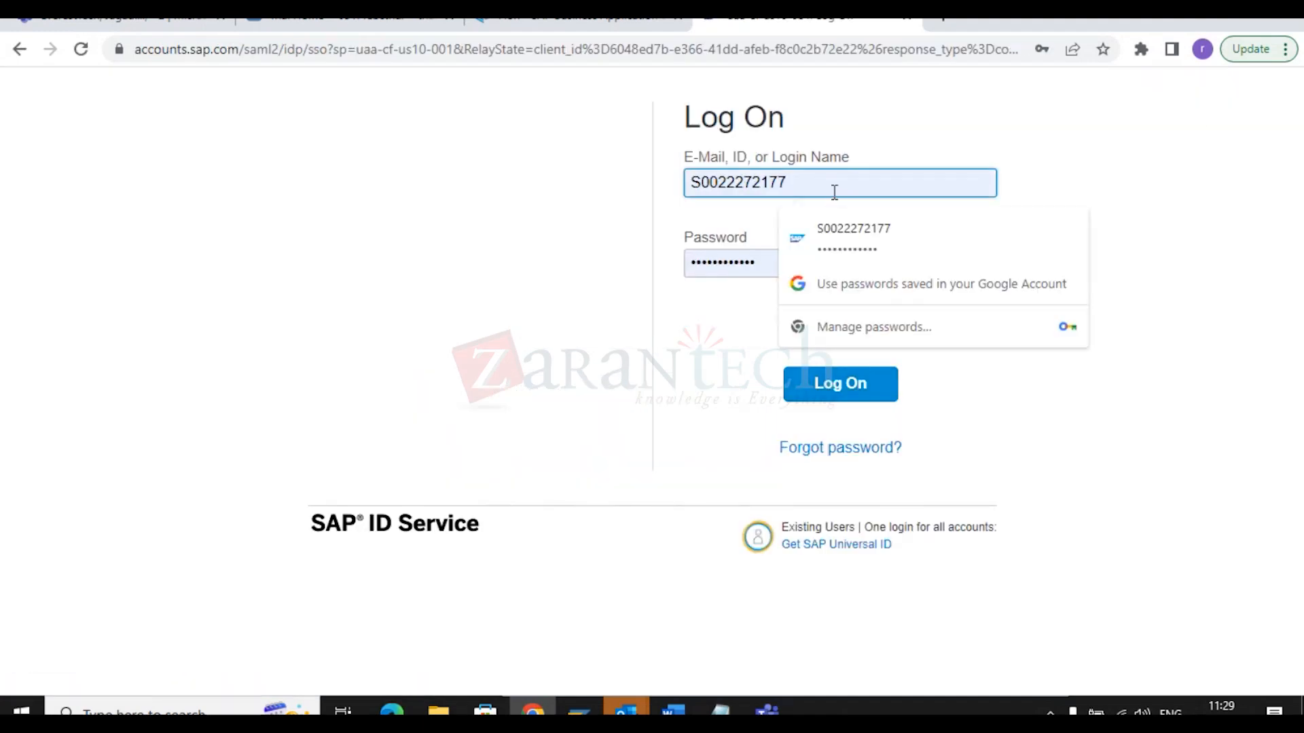
{"action": "left_click", "coordinate": [1196, 122]}
Copy the SAP user ID from the BTP Details notes.
{"action": "mouse_move", "coordinate": [720, 710]}
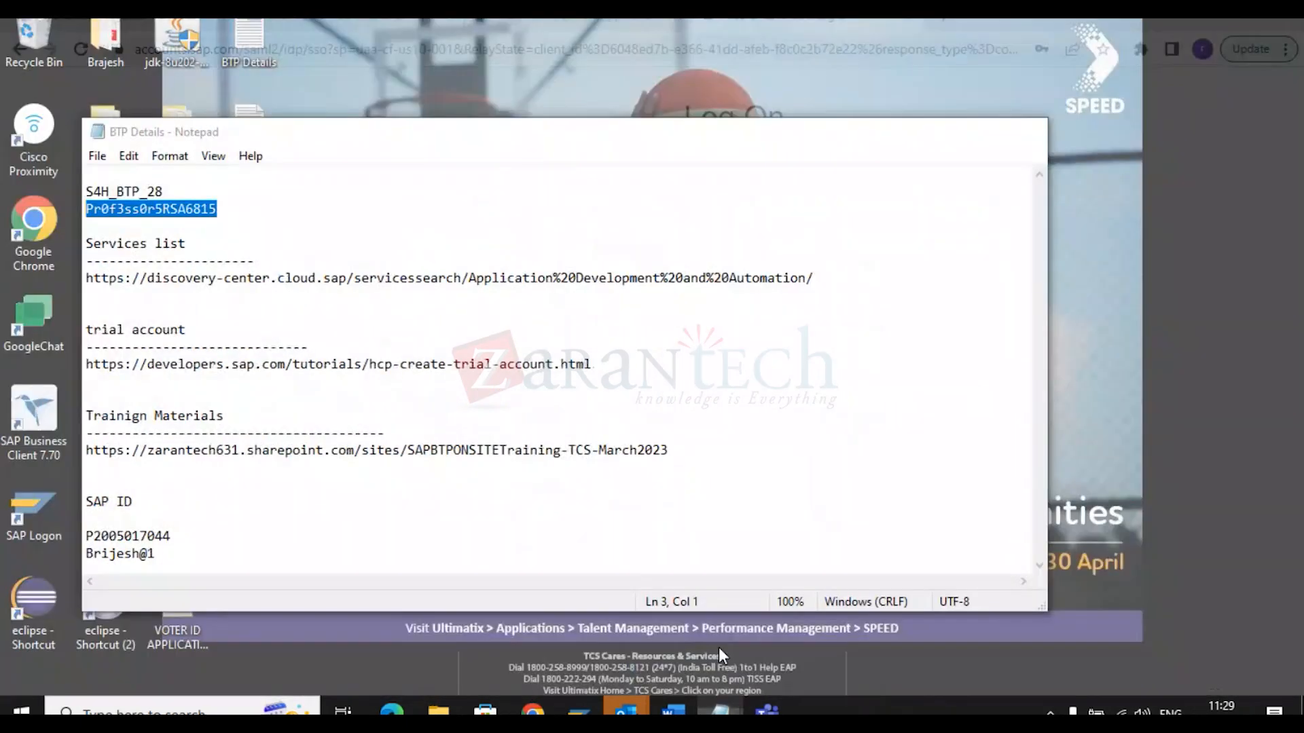
{"action": "left_click", "coordinate": [740, 642]}
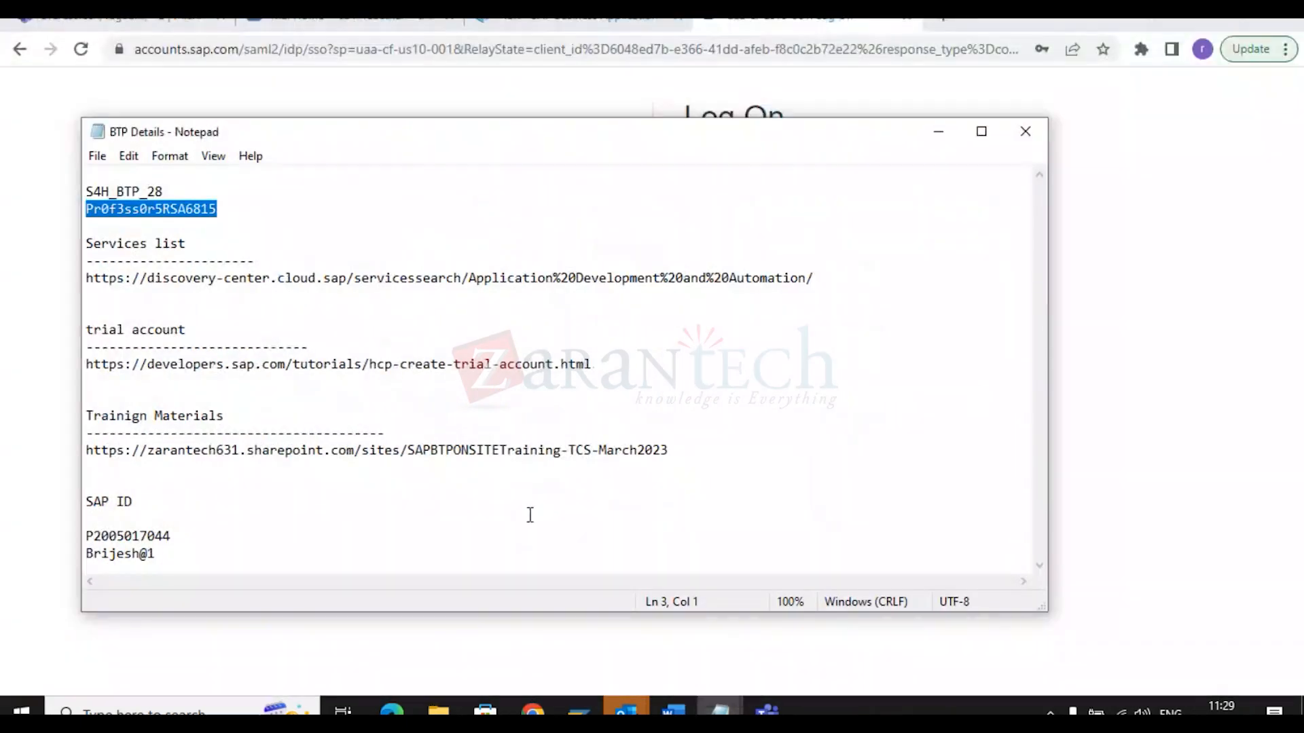
{"action": "left_click_drag", "start_coordinate": [172, 536], "coordinate": [102, 540]}
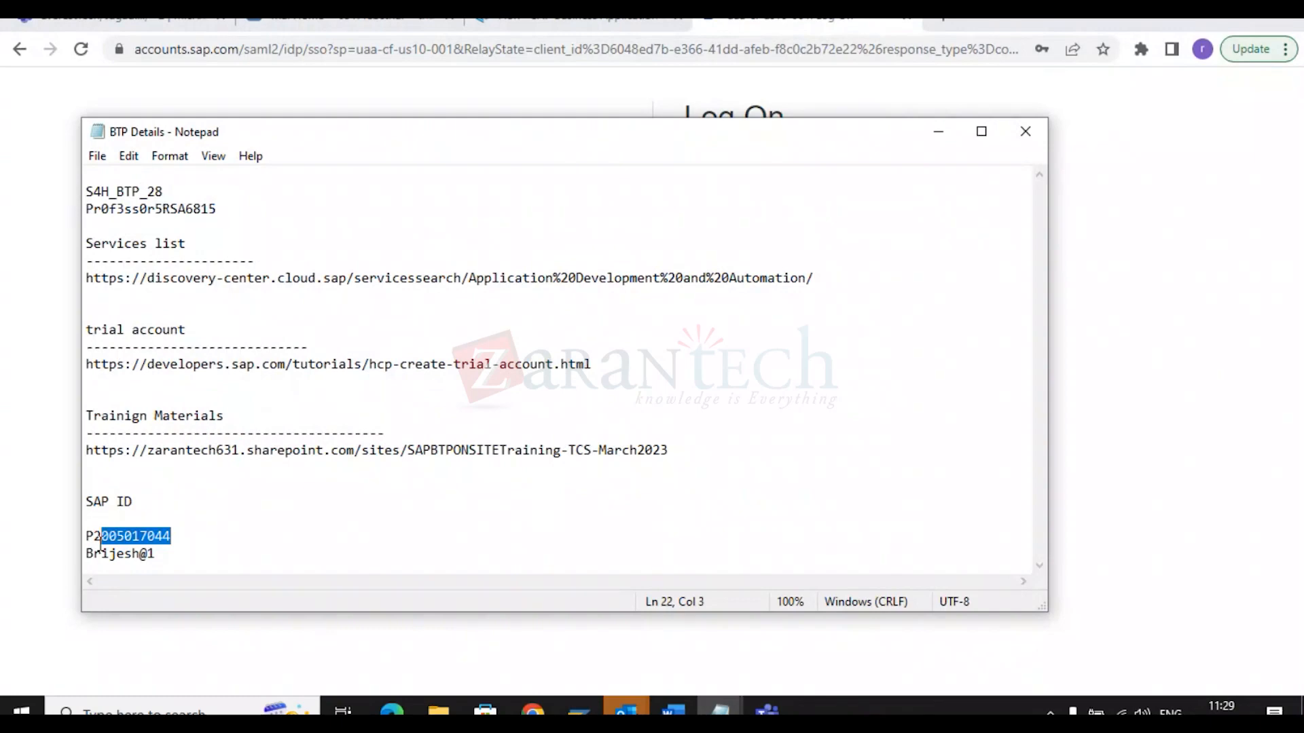
{"action": "right_click", "coordinate": [102, 541]}
{"action": "left_click", "coordinate": [161, 304]}
{"action": "left_click", "coordinate": [938, 131]}
Replace the login name with the copied SAP user ID and type the account password.
{"action": "double_click", "coordinate": [833, 191]}
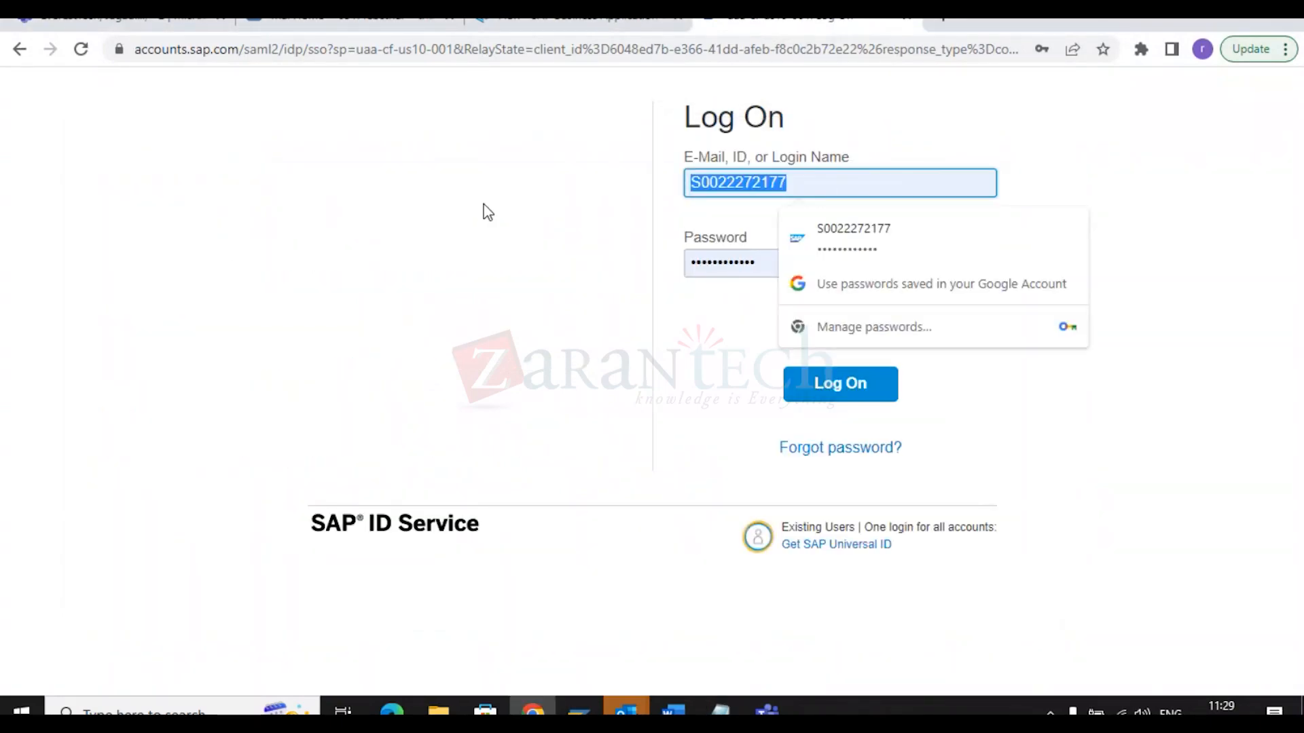
{"action": "key", "text": "BackSpace"}
{"action": "key", "text": "ctrl+v"}
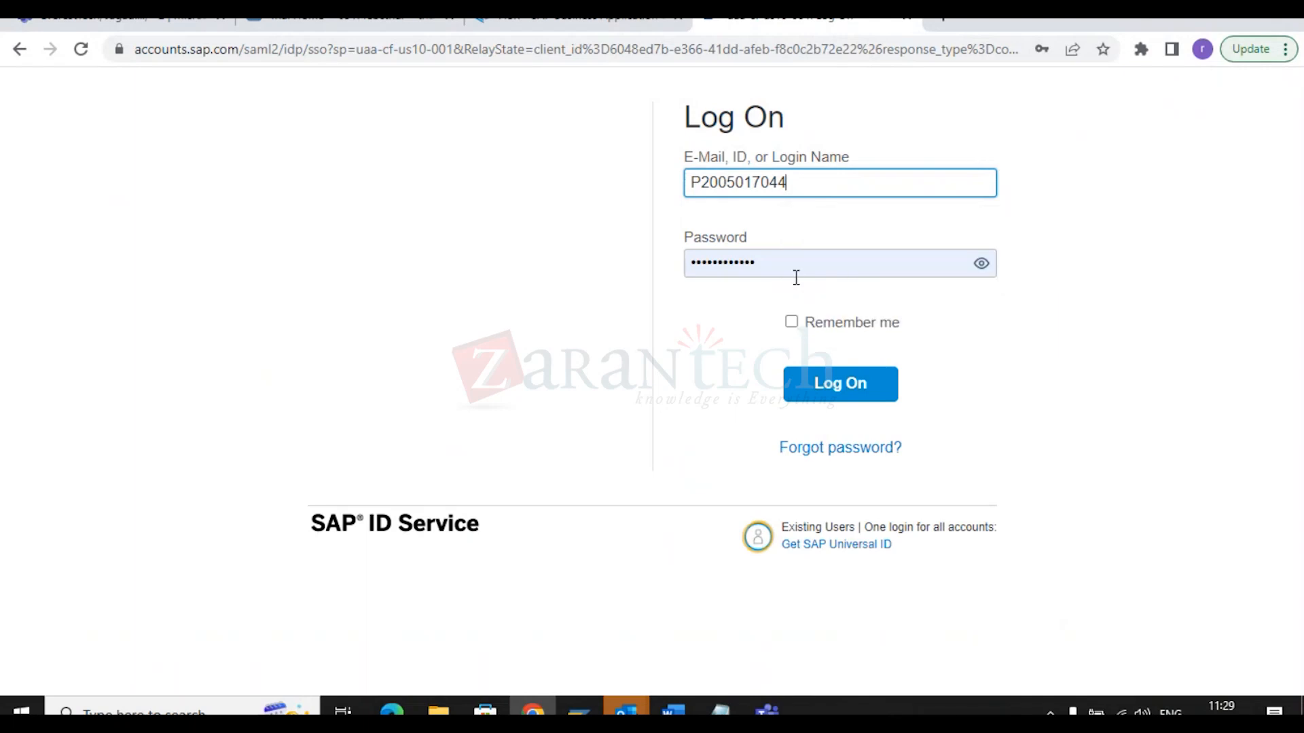
{"action": "double_click", "coordinate": [775, 264]}
{"action": "key", "text": "BackSpace"}
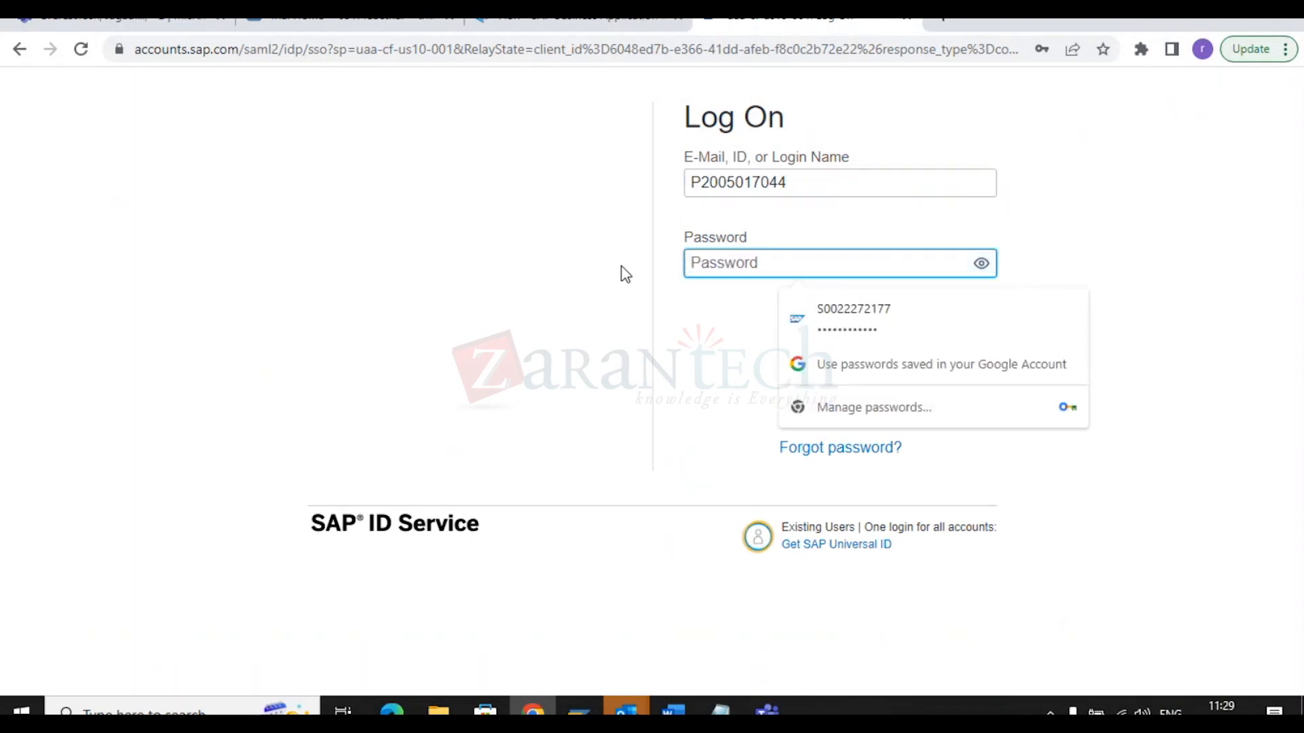
{"action": "type", "text": "•••••••••"}
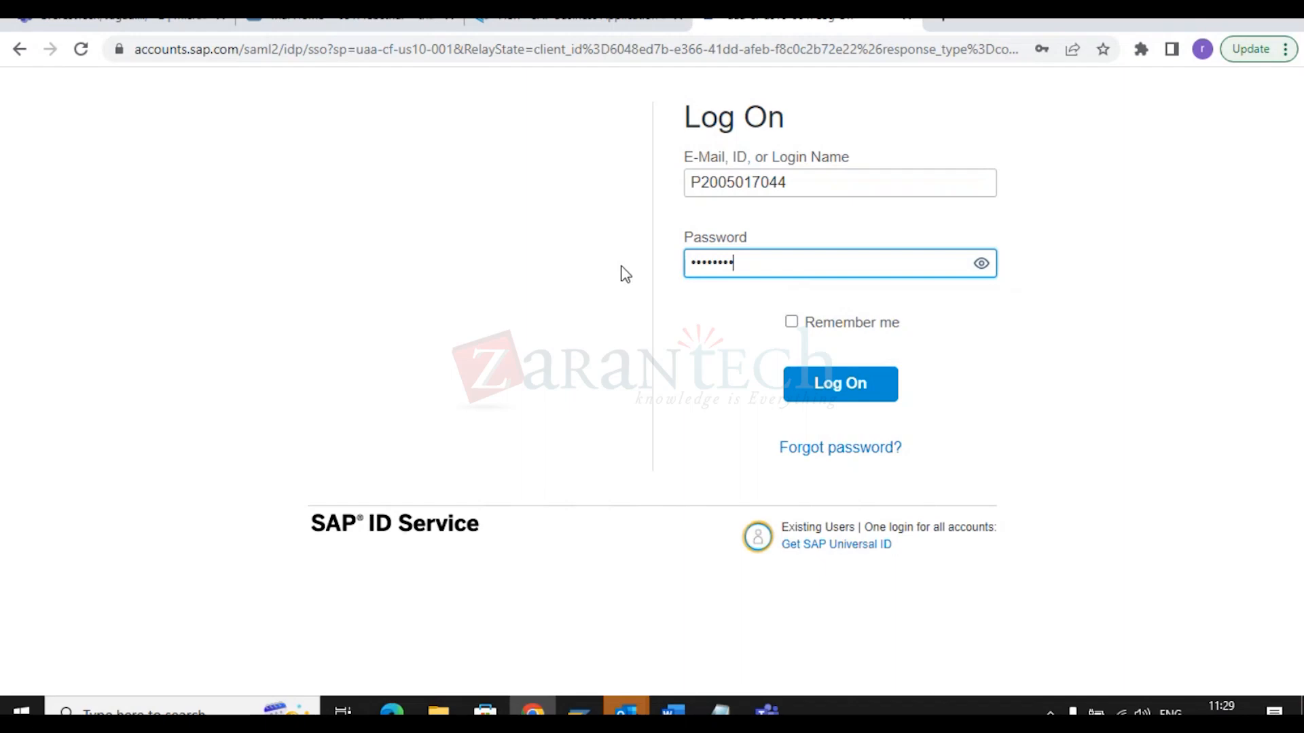